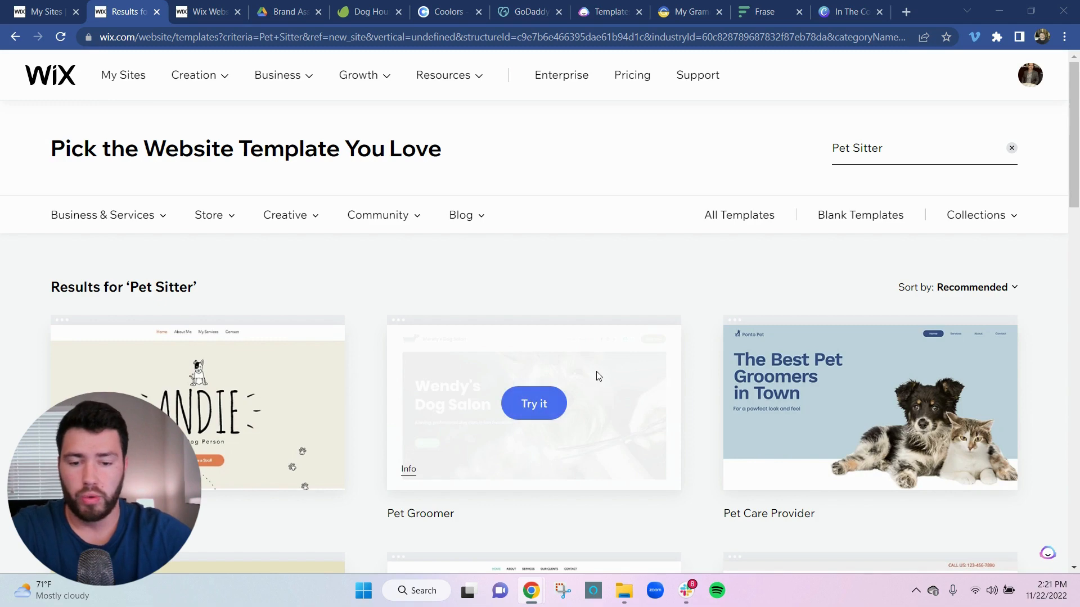
Step: Review the website templates offered in the 'Pet Sitter' results, down to the end of the first page
scroll(702, 304, down, 2)
scroll(703, 316, down, 3)
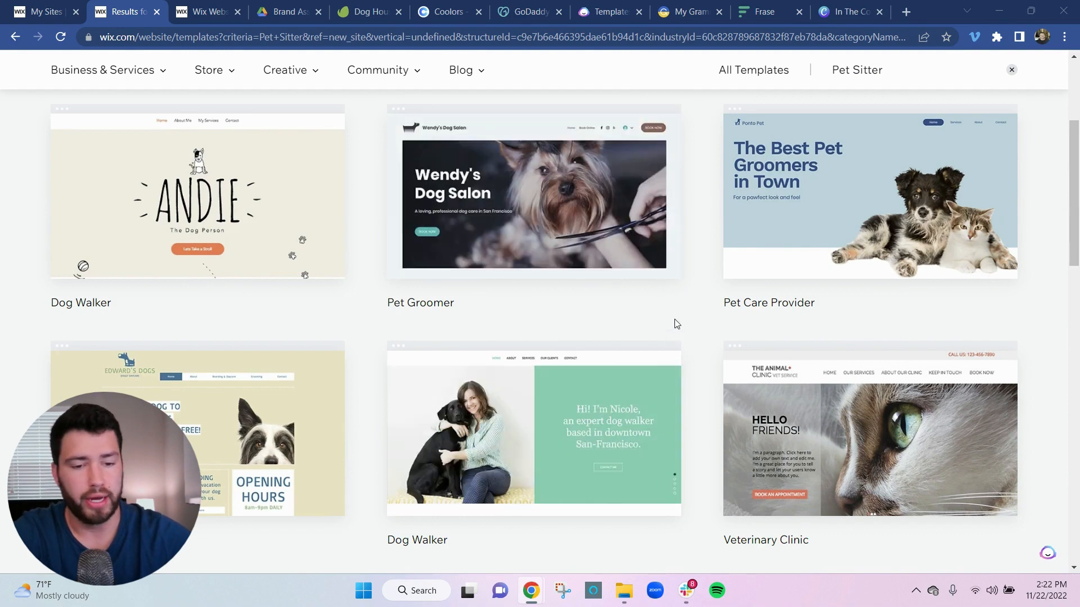
scroll(669, 315, down, 6)
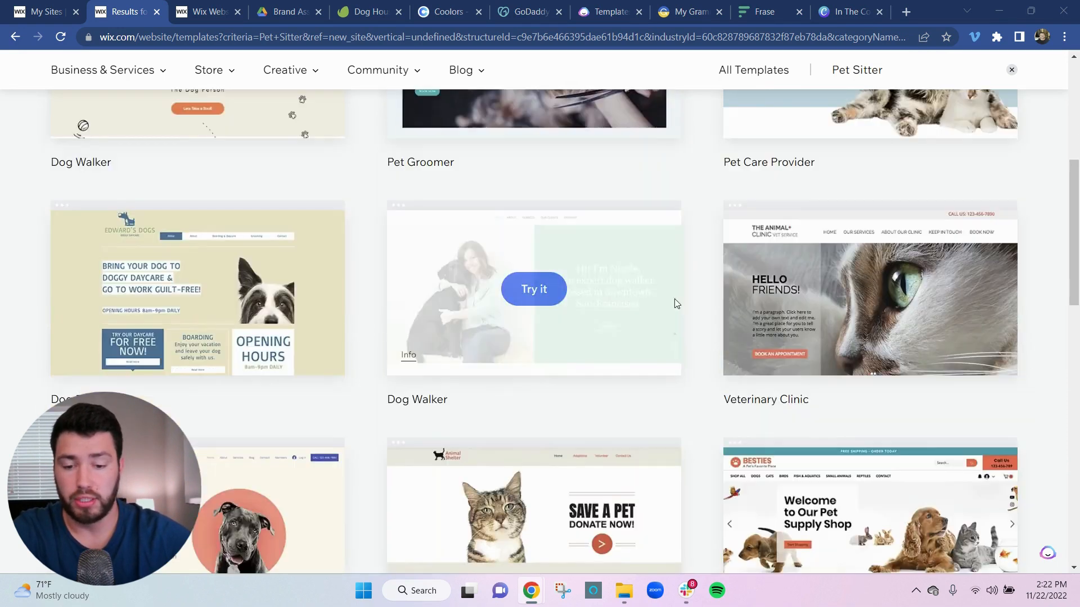
scroll(714, 318, down, 2)
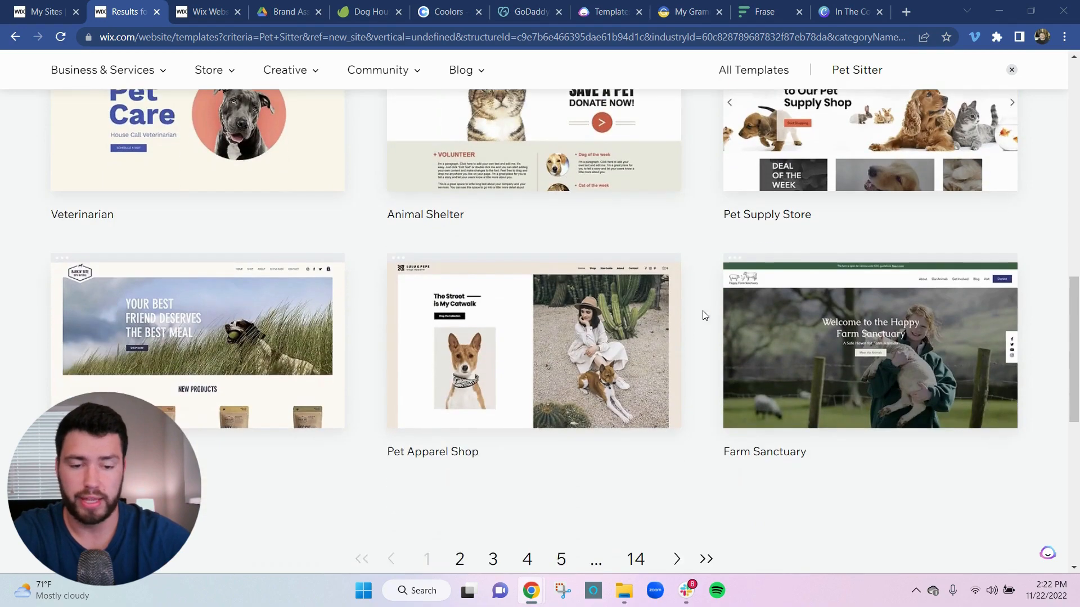
scroll(703, 313, up, 9)
scroll(698, 307, up, 3)
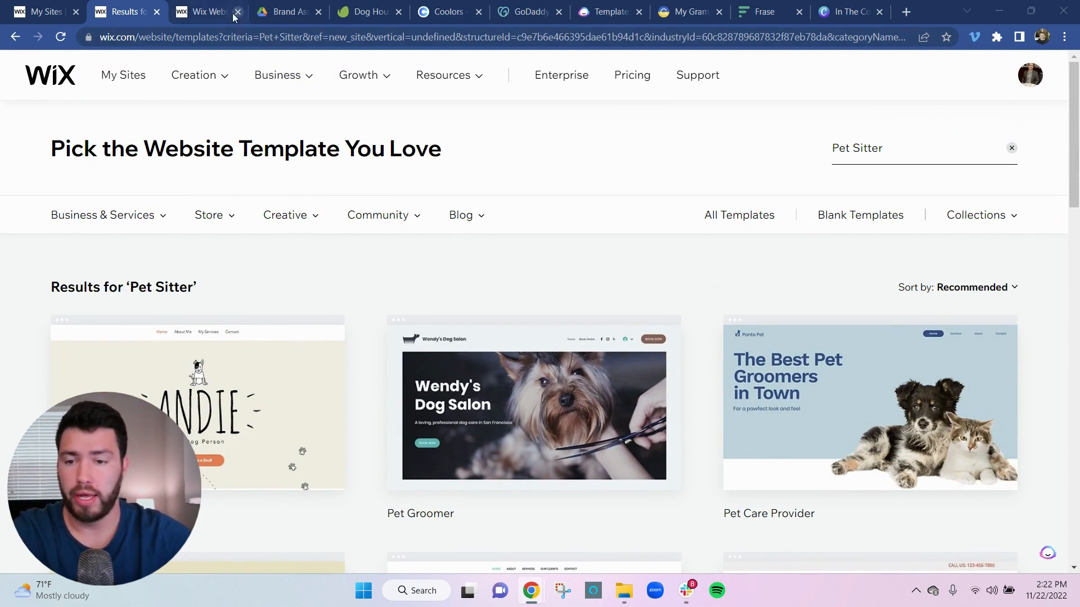
Step: Switch to the Wix editor and examine the Wendy's Dog Salon home page from its header through the services, reviews and contact sections
click(209, 12)
scroll(562, 187, down, 10)
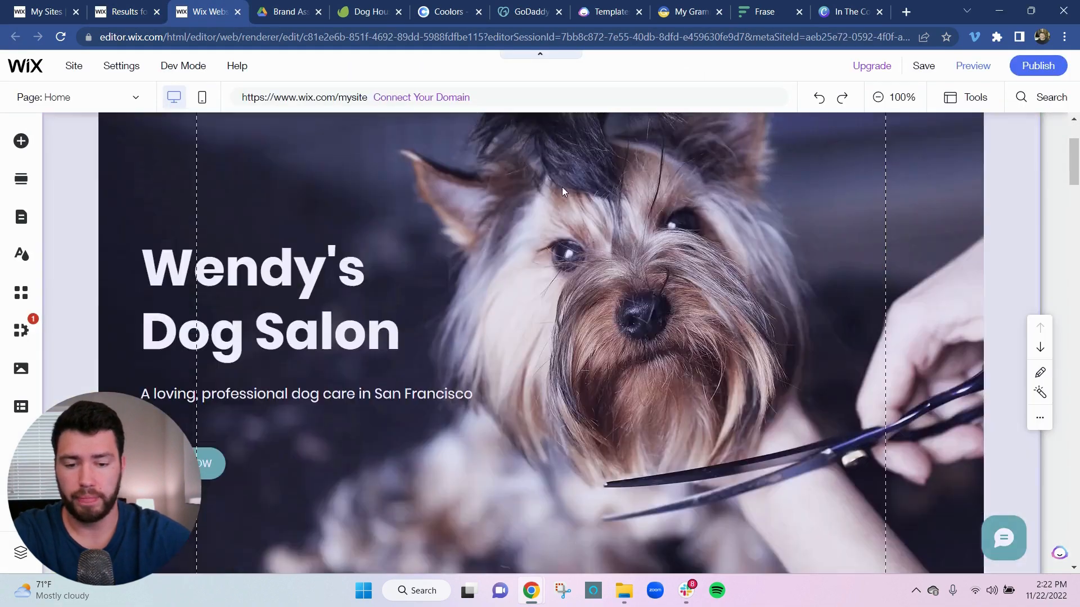
scroll(717, 231, down, 15)
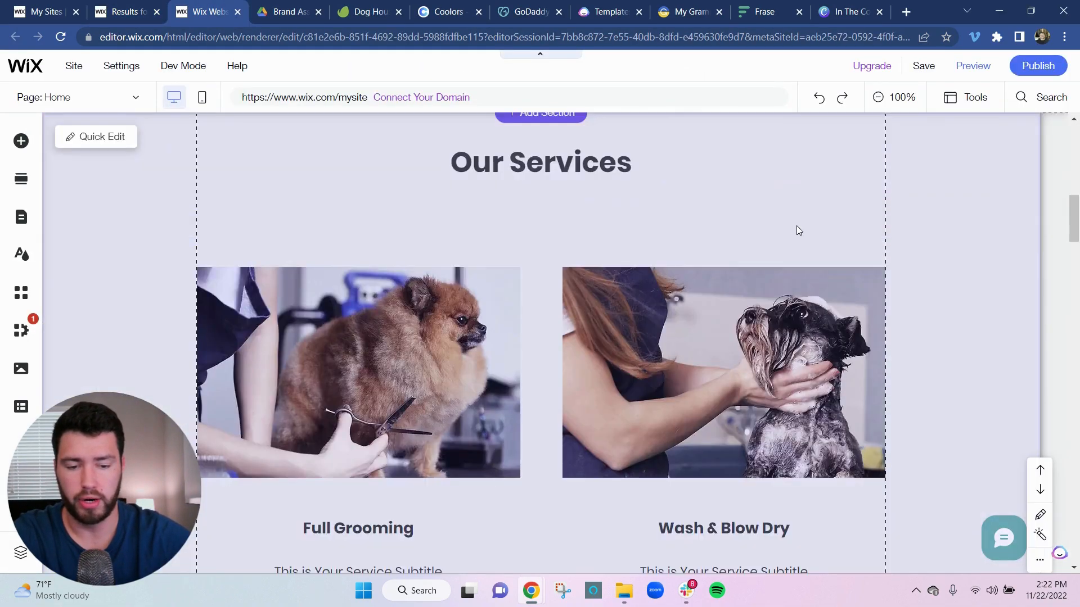
scroll(895, 236, down, 15)
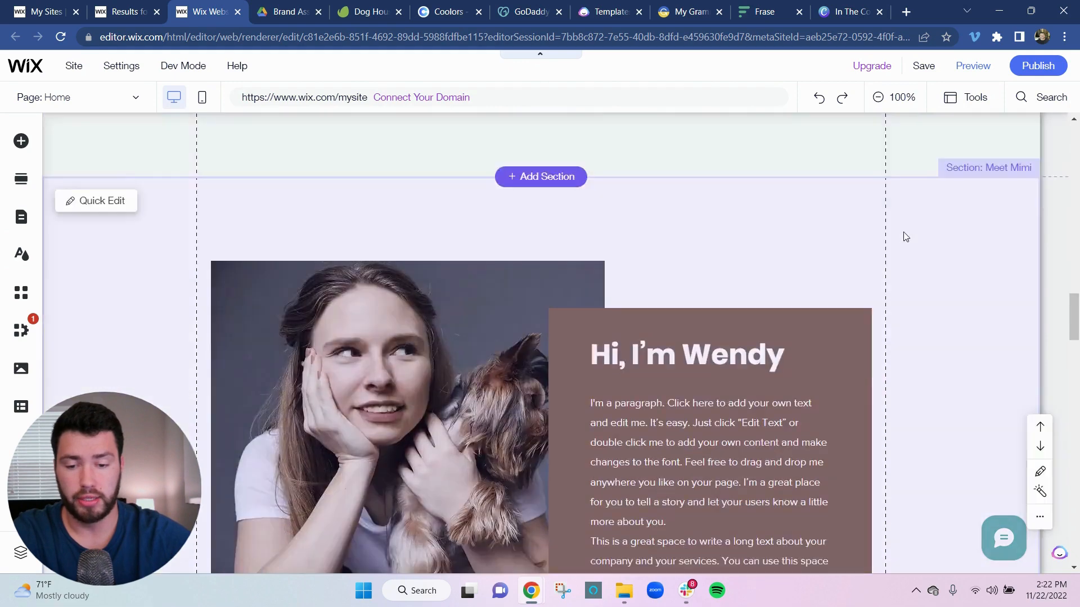
scroll(893, 225, down, 6)
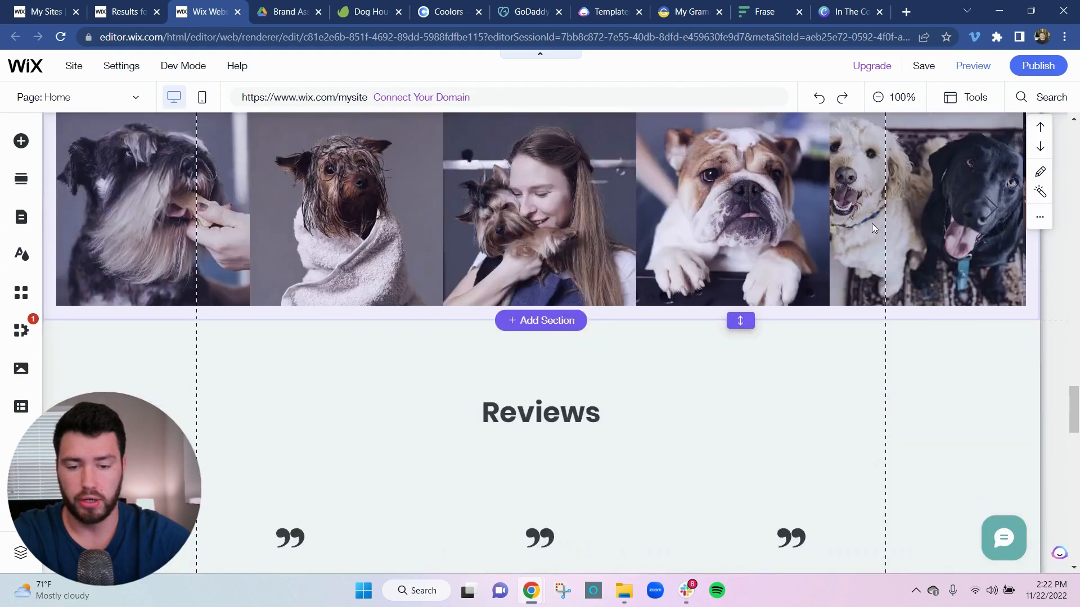
scroll(865, 226, down, 10)
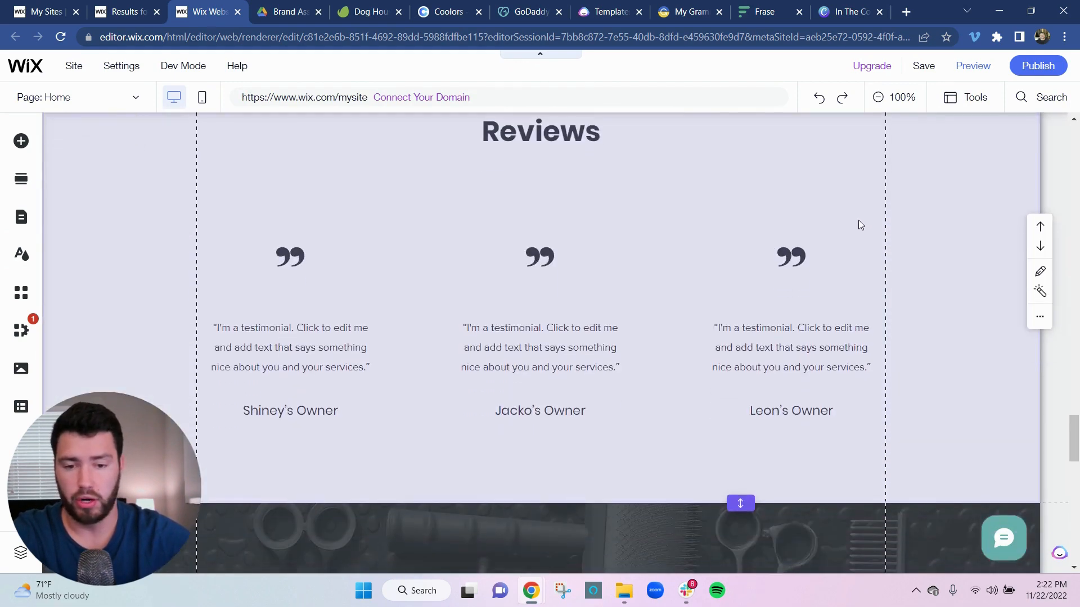
scroll(764, 238, down, 7)
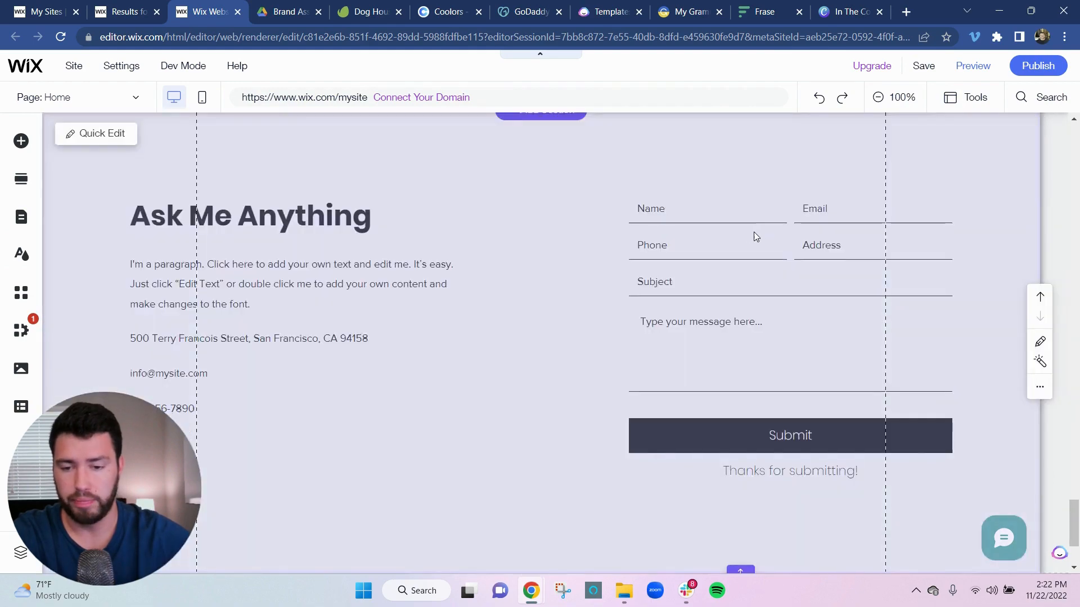
scroll(615, 253, up, 15)
scroll(725, 253, up, 15)
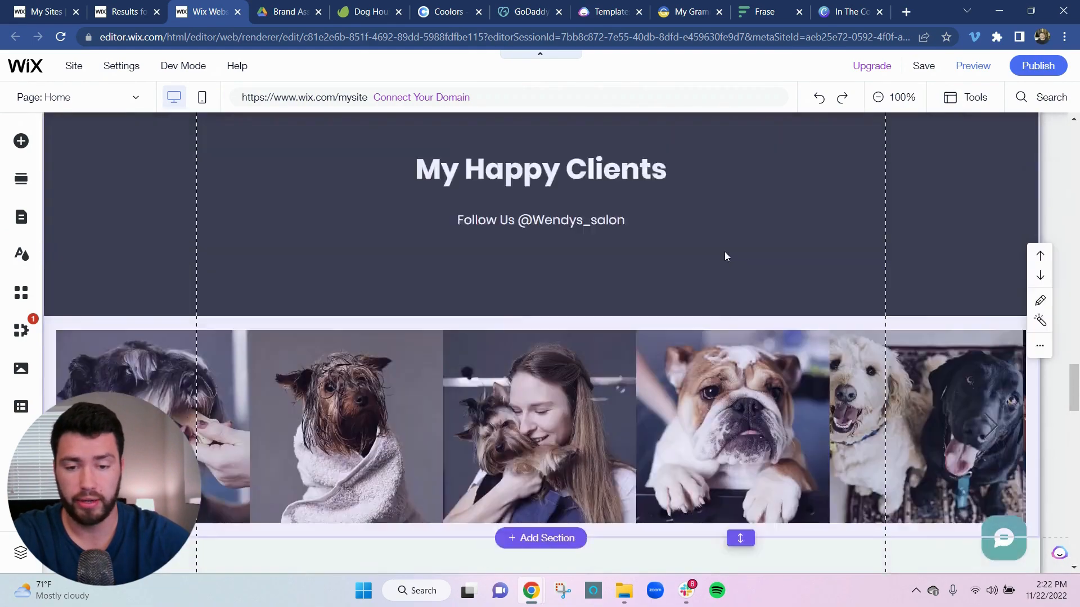
scroll(736, 256, up, 10)
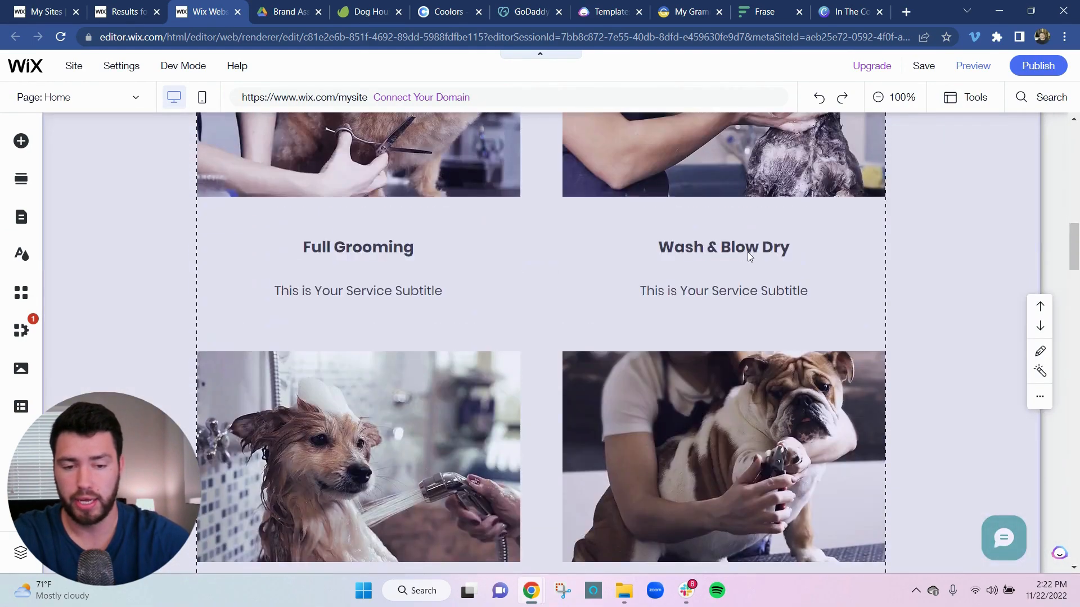
scroll(686, 231, up, 10)
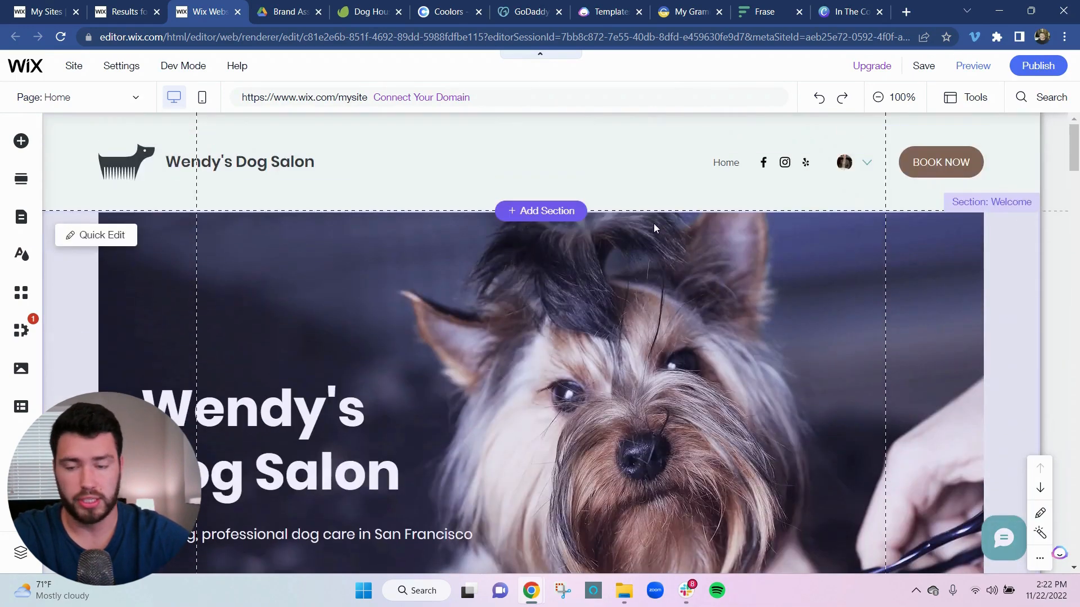
click(662, 144)
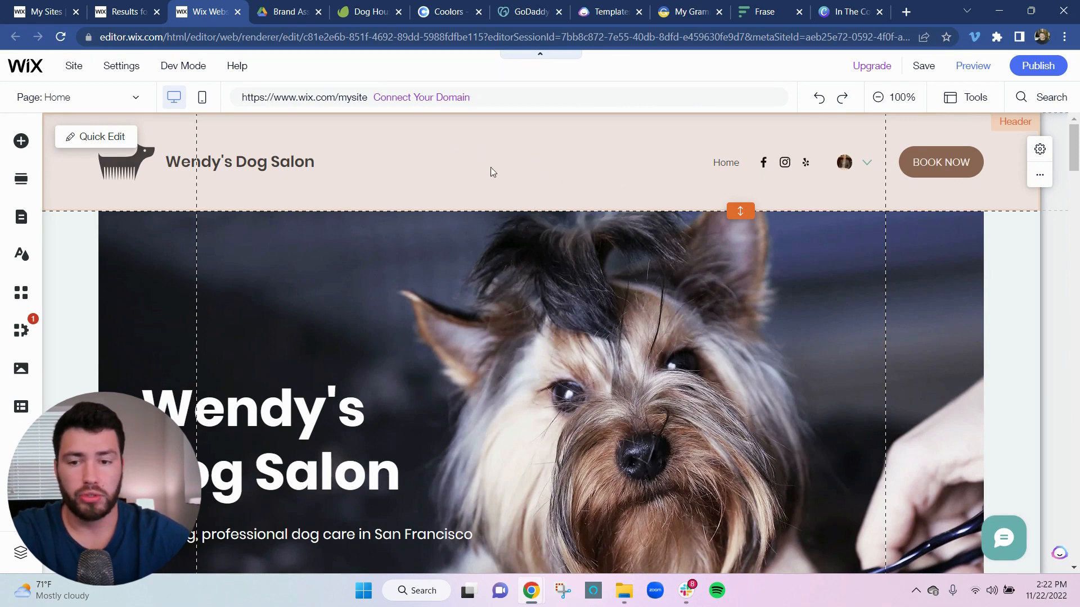
Step: Switch to Envato Elements, go to its home page and look over the asset categories and recommendations
click(374, 12)
mouse_move(366, 139)
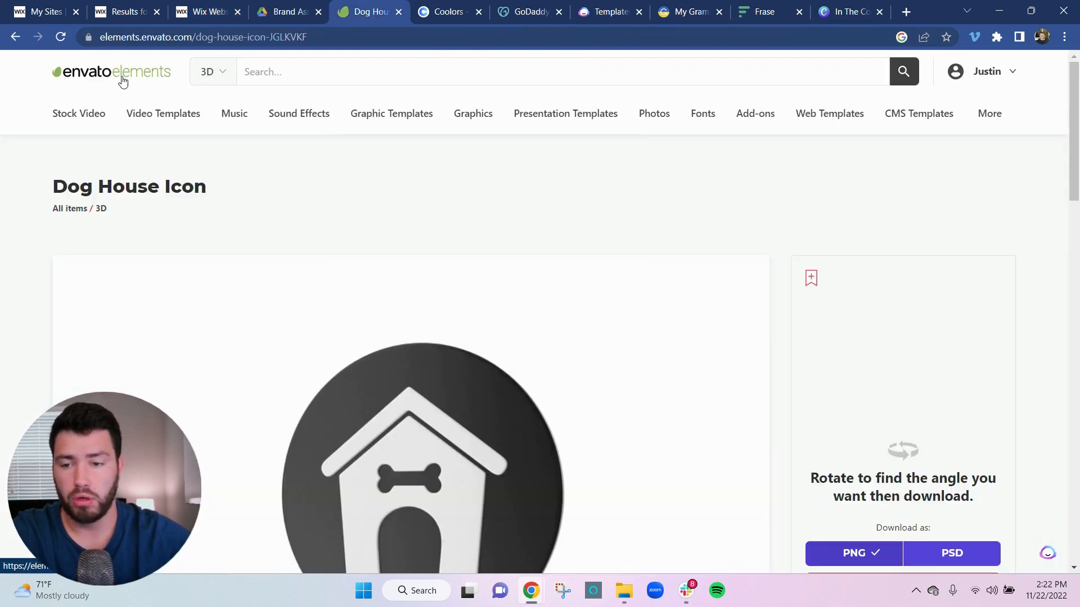
click(94, 77)
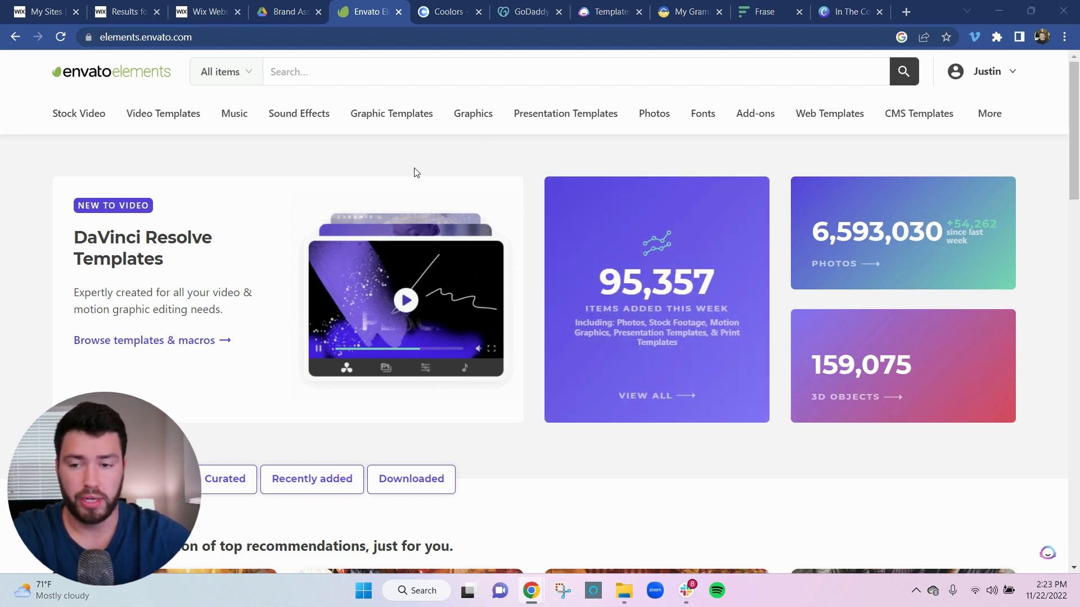
click(1010, 81)
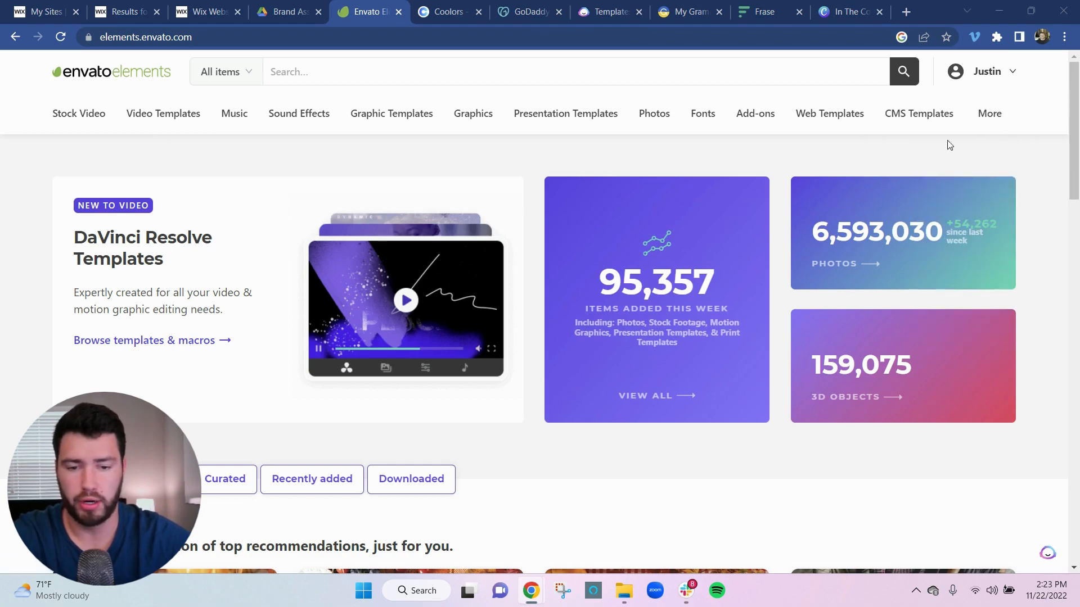
scroll(428, 186, down, 6)
scroll(474, 240, up, 5)
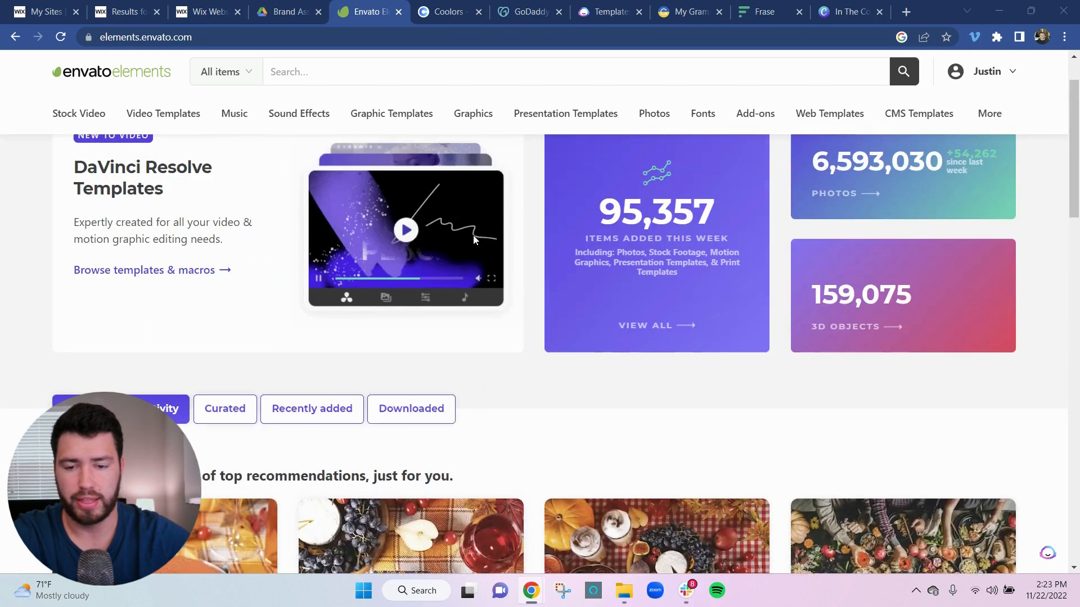
scroll(474, 240, up, 2)
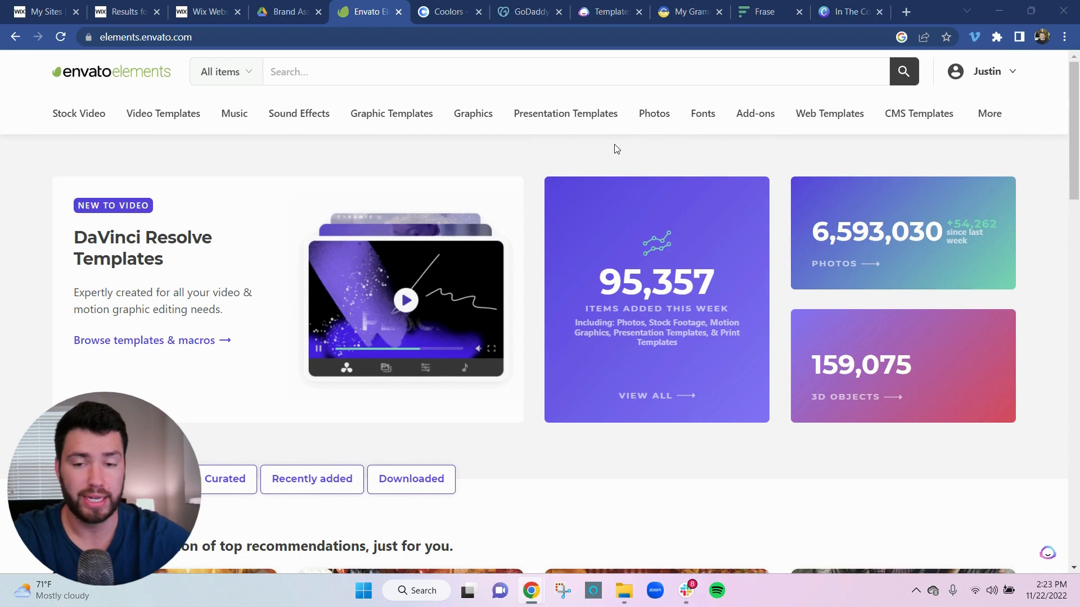
mouse_move(614, 127)
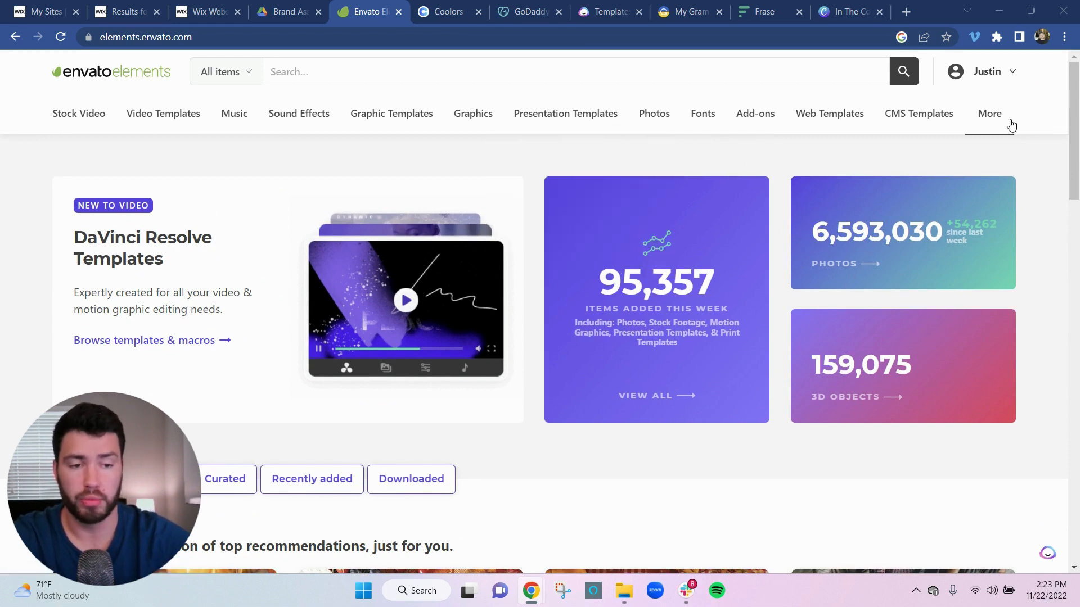
Step: Open the saved collection 'In The Company Of Pets' from the account's collections and look through its first page of photos
mouse_move(1004, 77)
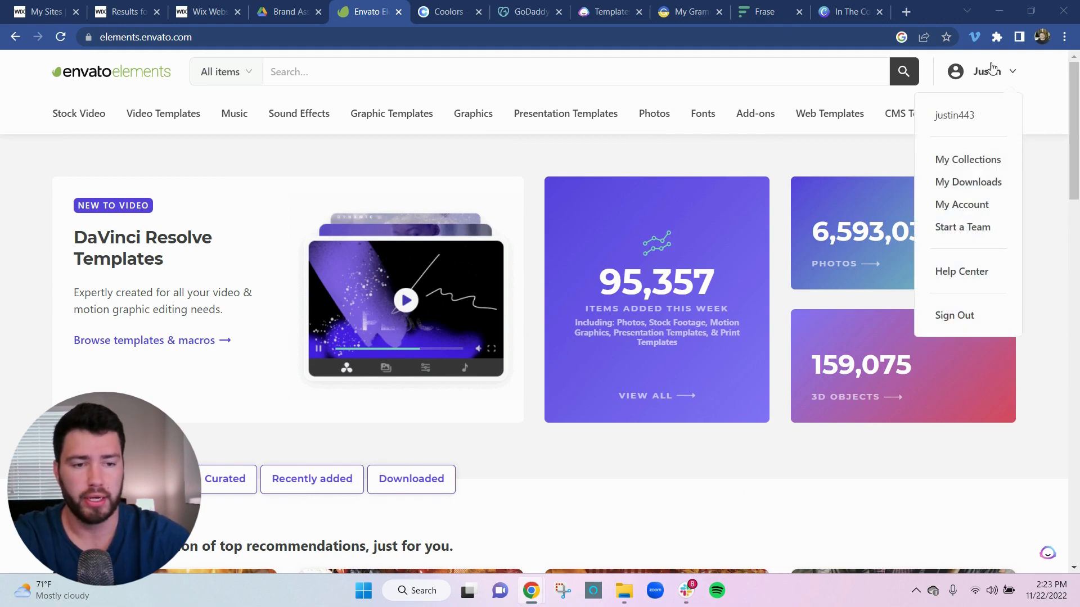
click(988, 161)
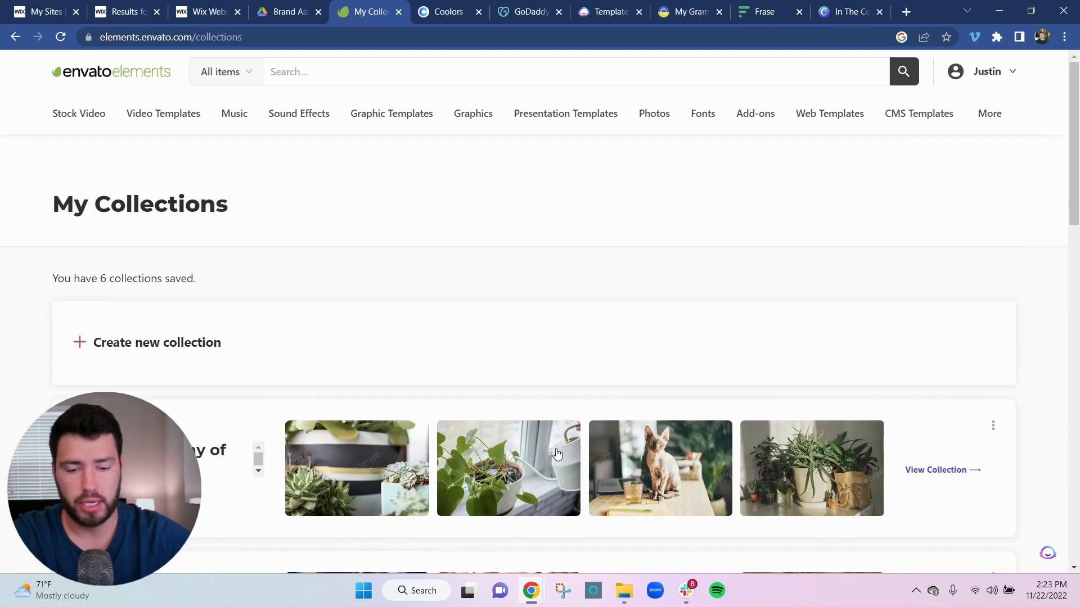
click(935, 470)
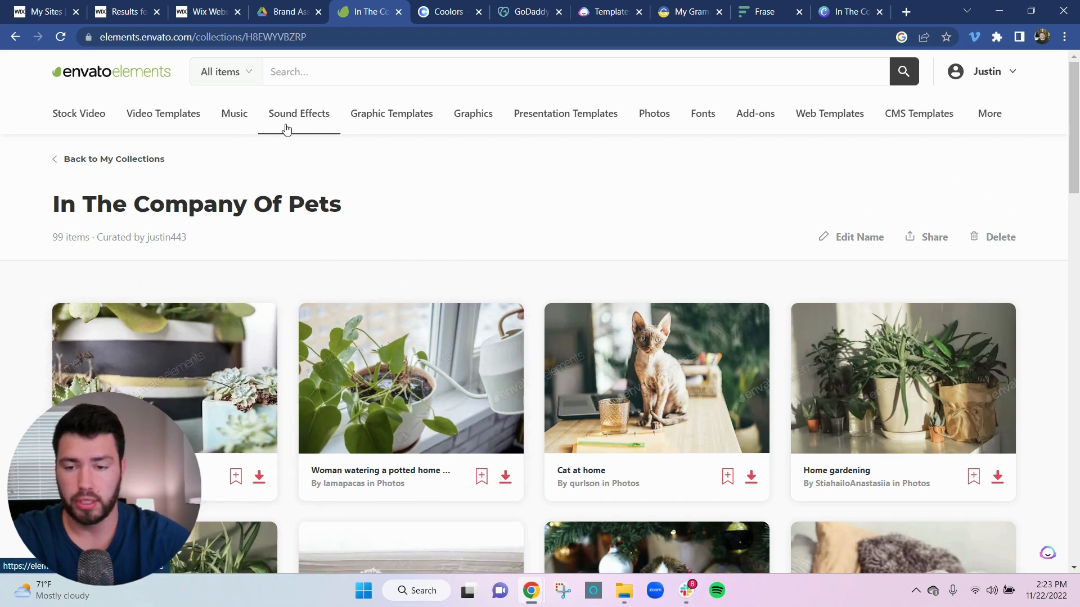
scroll(267, 319, down, 1)
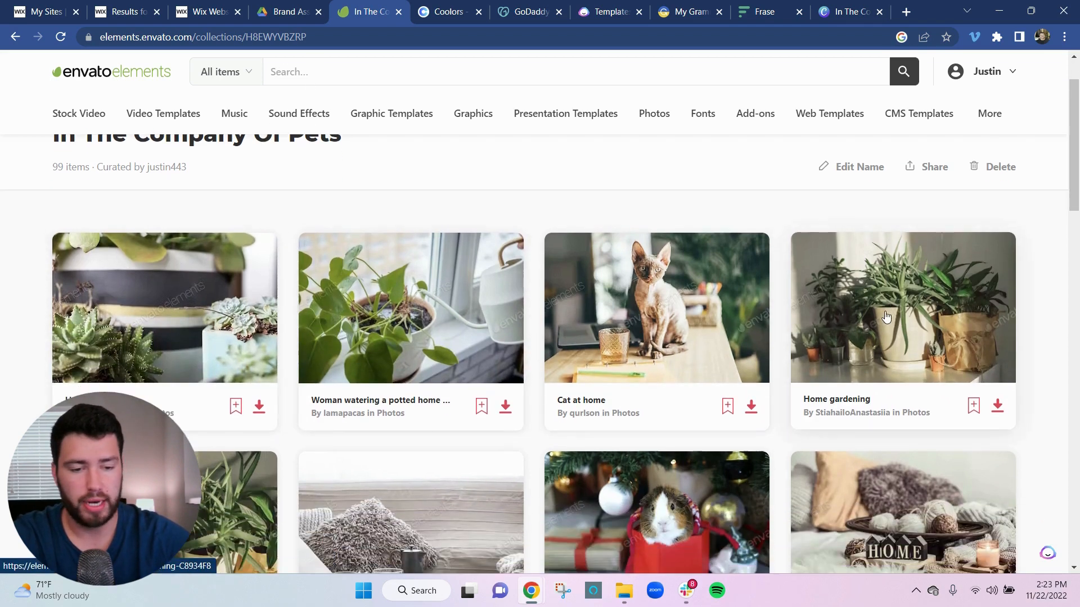
scroll(900, 316, down, 3)
scroll(351, 319, down, 6)
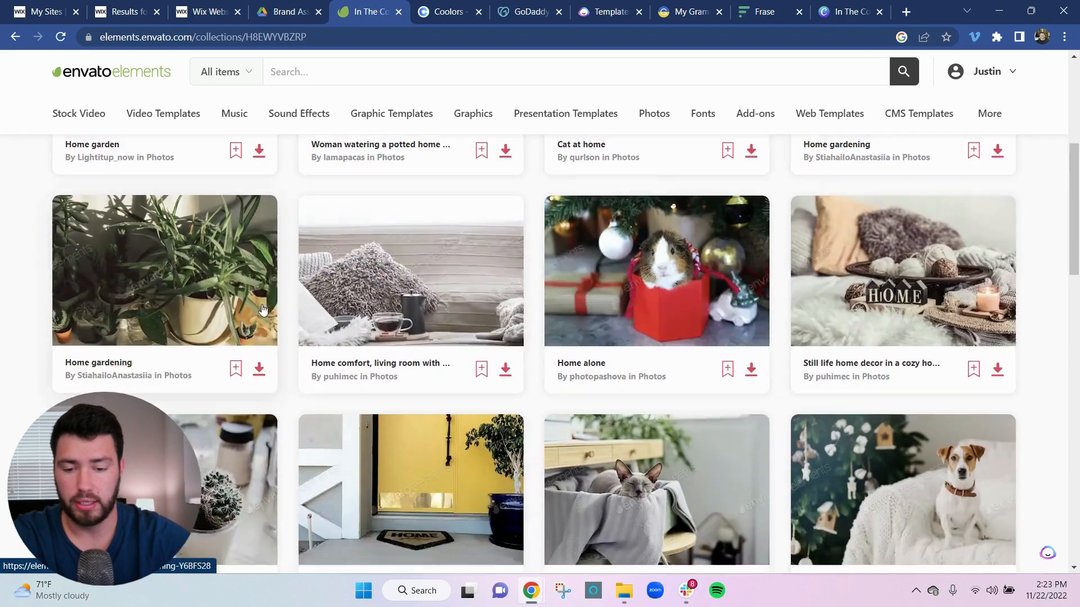
scroll(448, 302, down, 5)
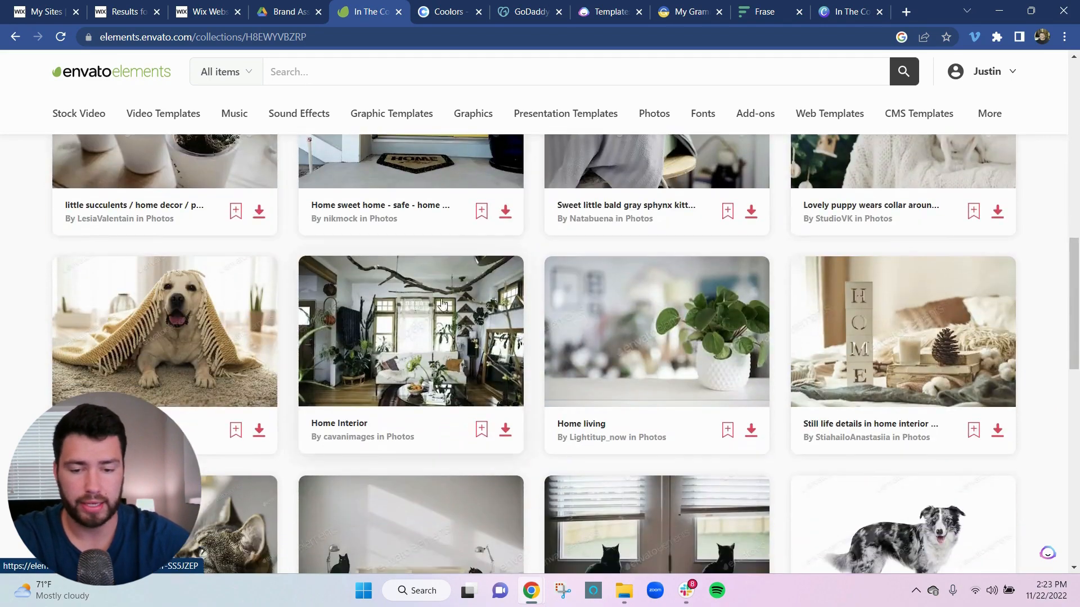
scroll(781, 255, down, 9)
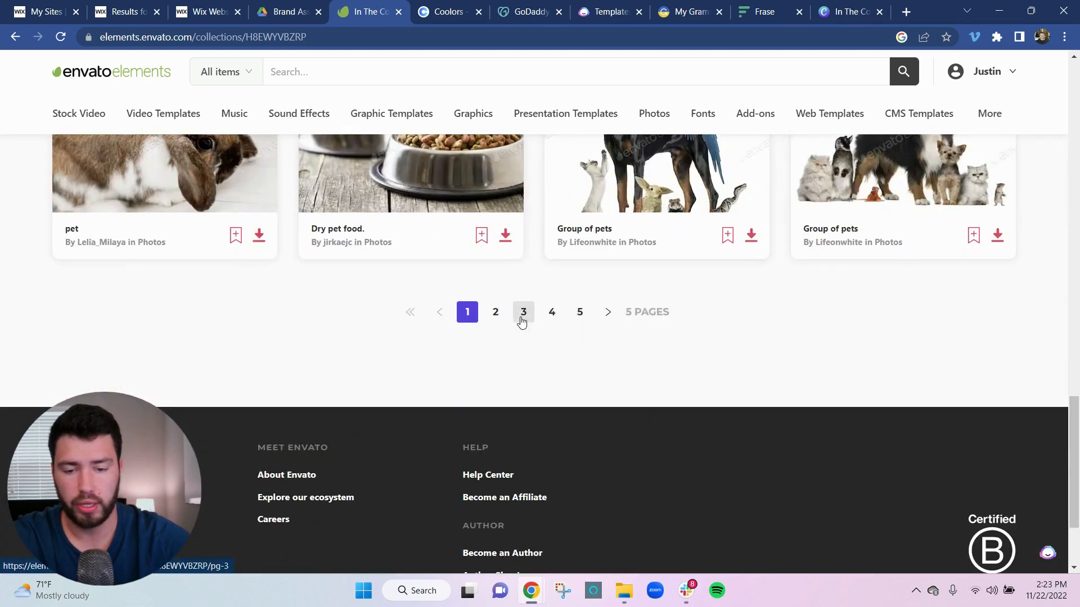
Step: Go to page 3 of the collection and look through its 3D pet and animal objects
click(522, 321)
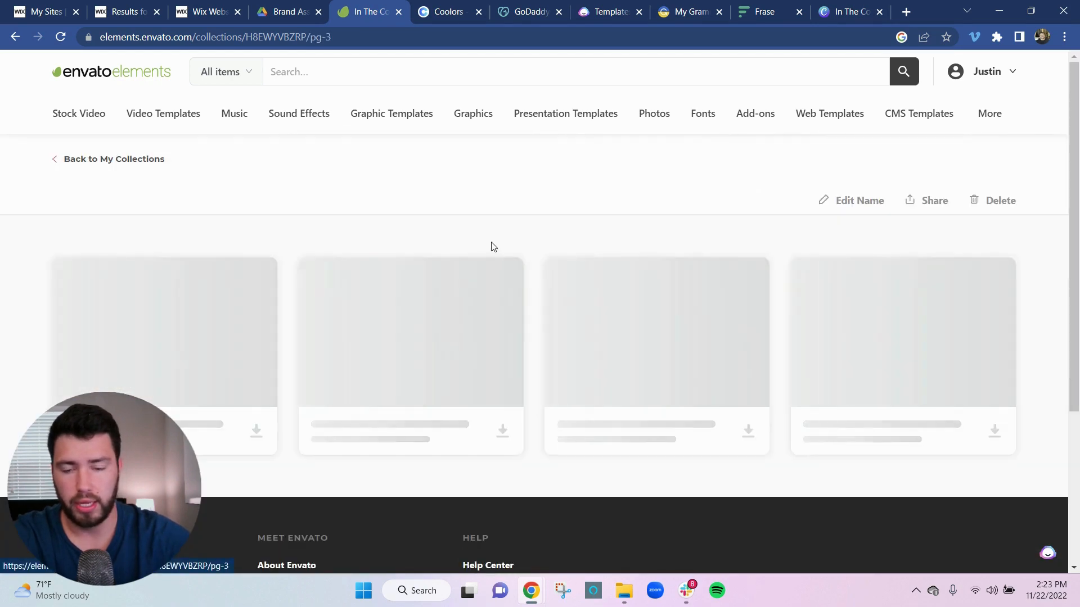
scroll(363, 268, down, 3)
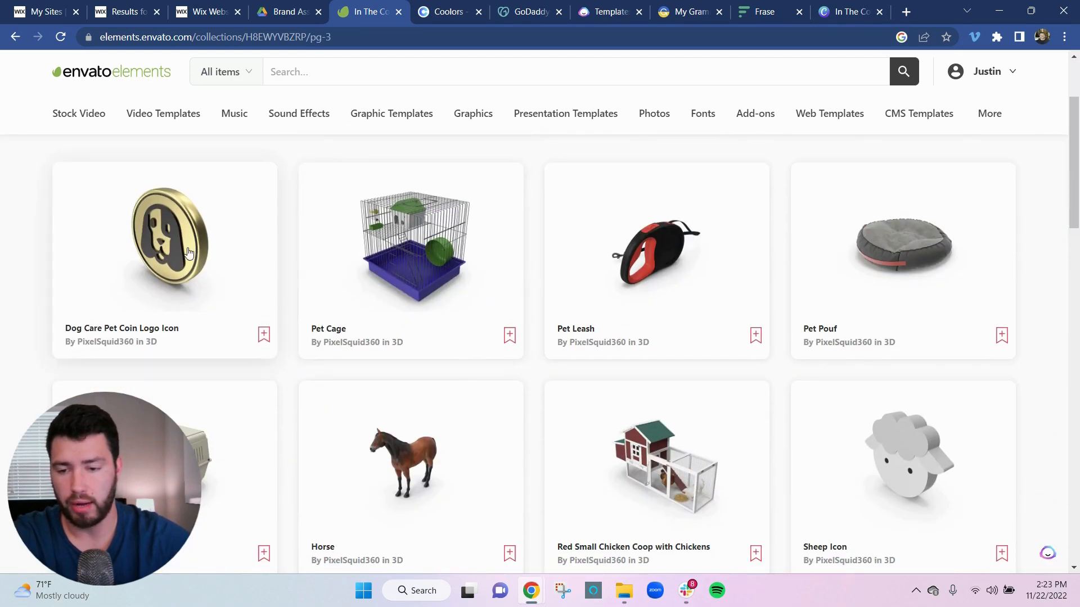
scroll(912, 281, down, 3)
scroll(489, 262, down, 5)
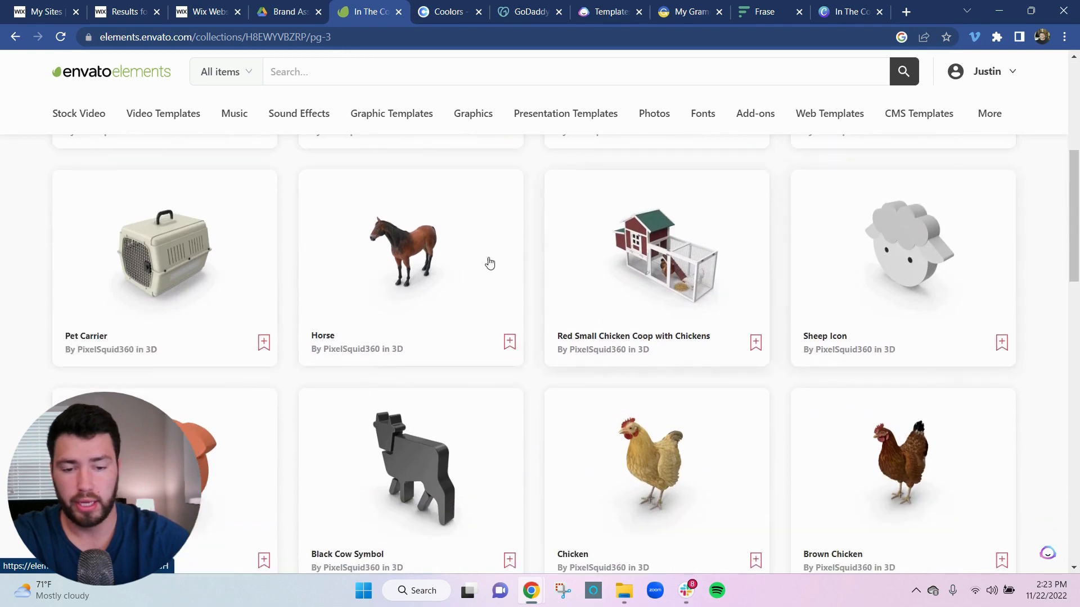
scroll(665, 312, down, 8)
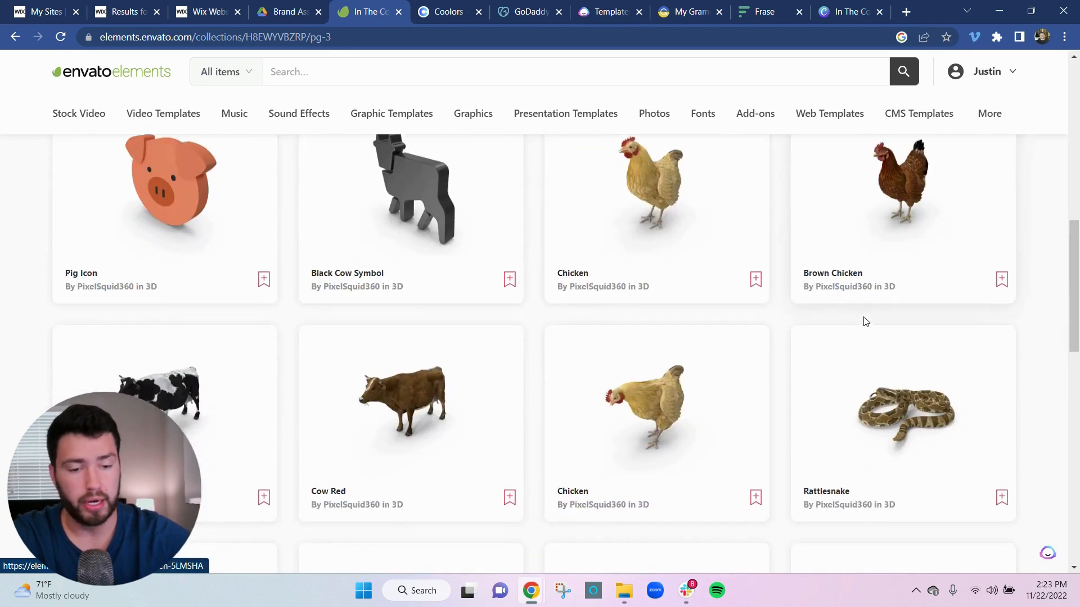
scroll(386, 285, down, 5)
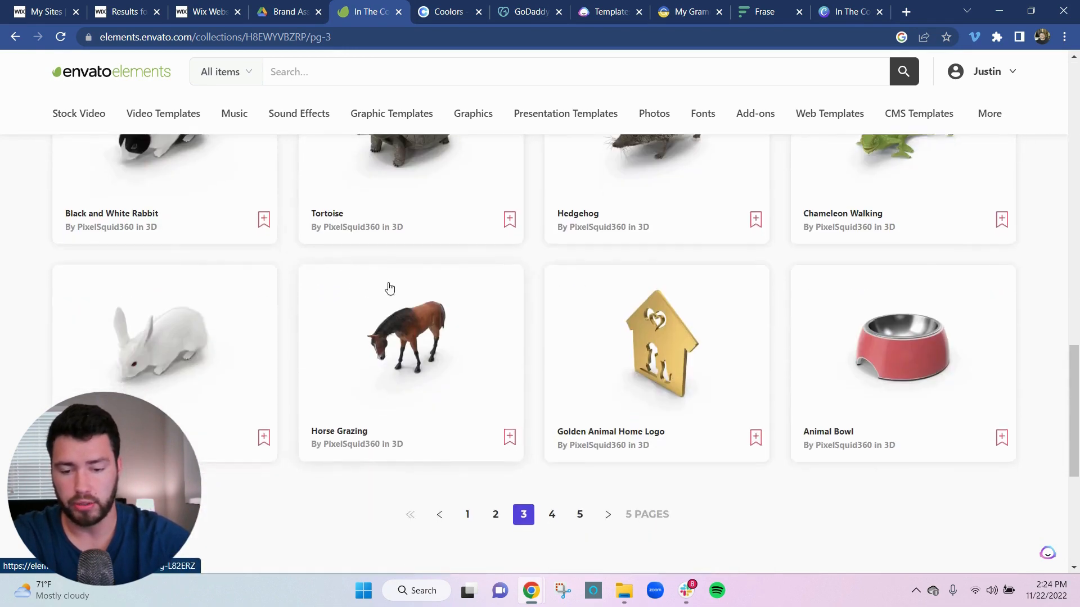
Step: Go to page 4 of the collection and look through its 3D pet icons
click(550, 379)
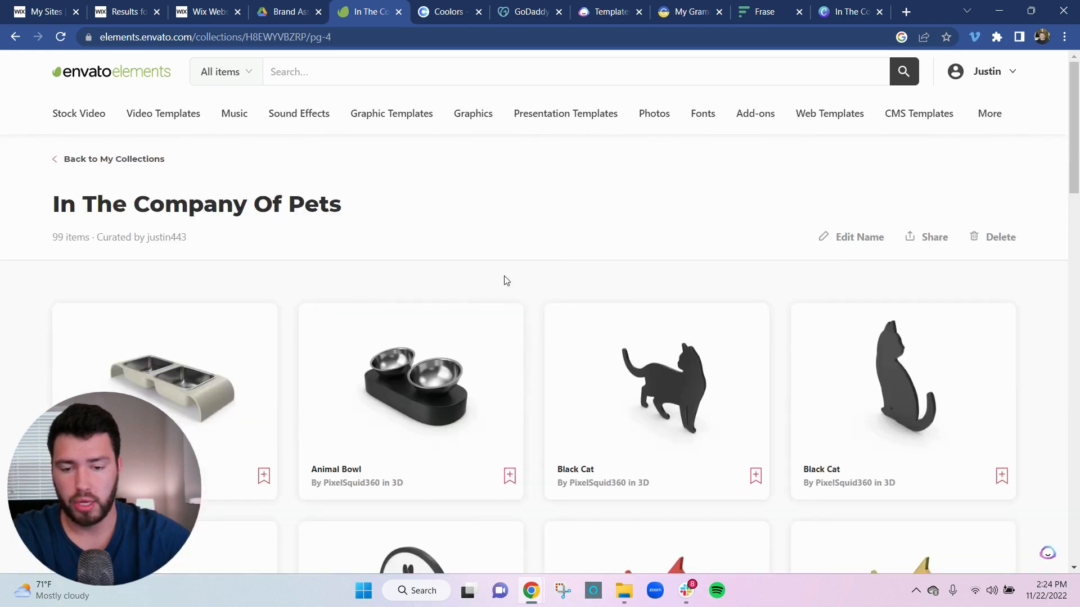
scroll(546, 263, down, 12)
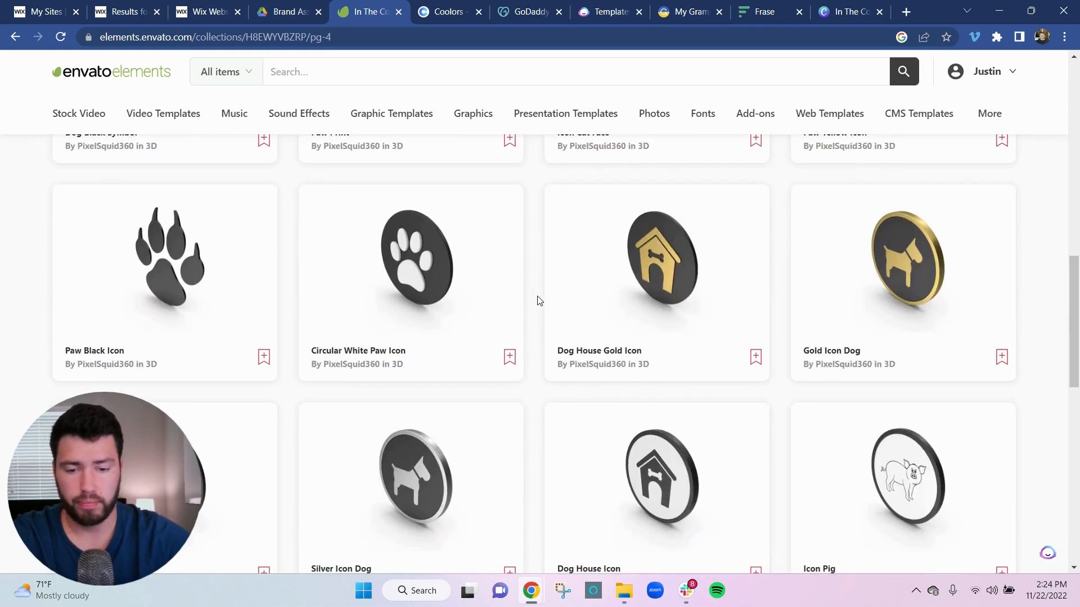
scroll(531, 293, up, 15)
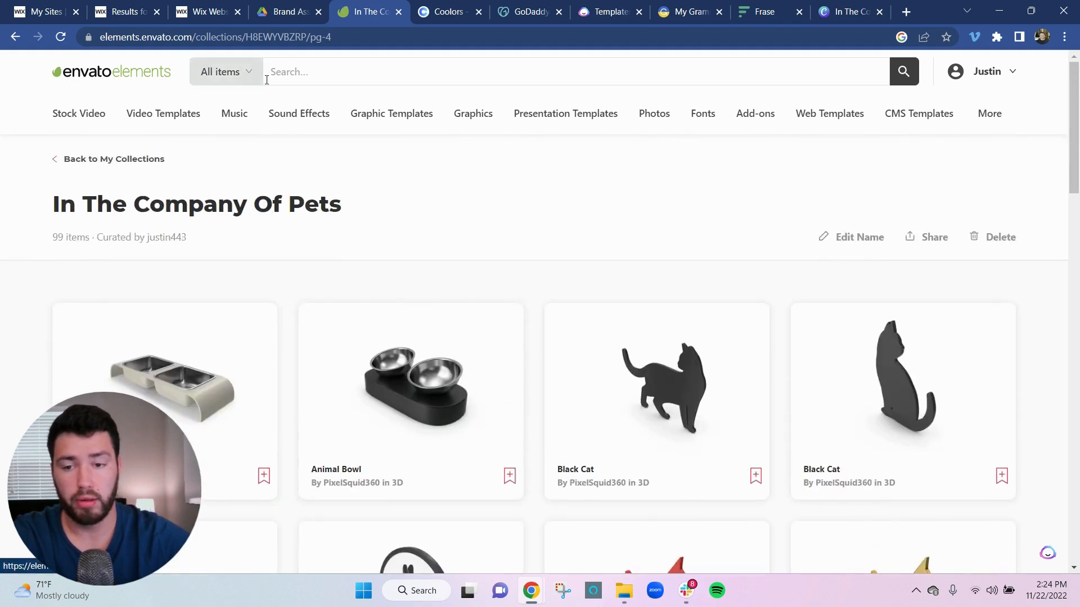
click(333, 77)
text(pets)
key(BackSpace)
key(BackSpace)
key(BackSpace)
key(BackSpace)
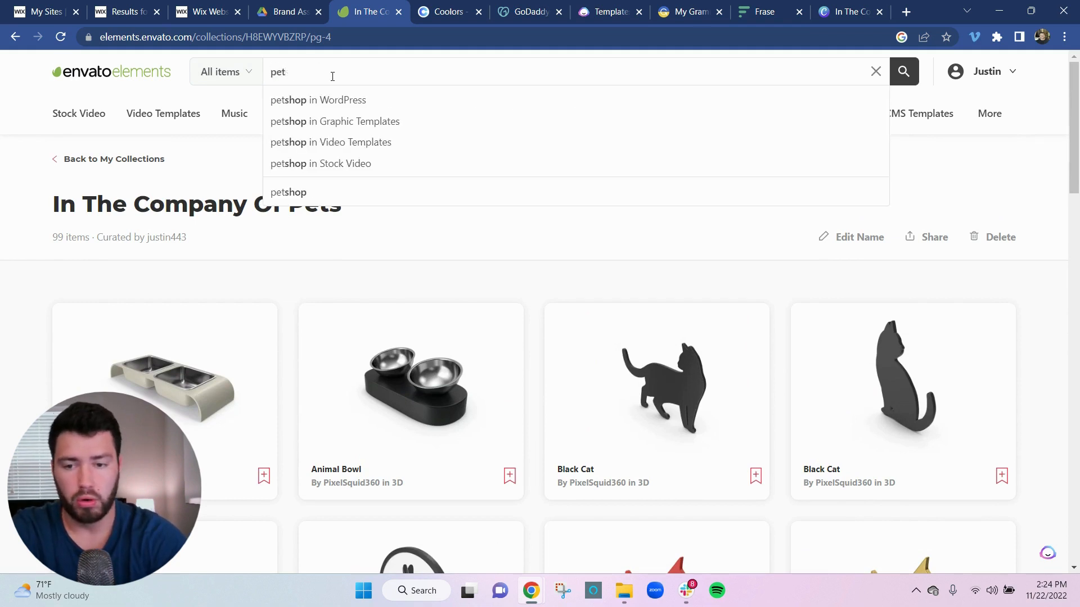
text(house)
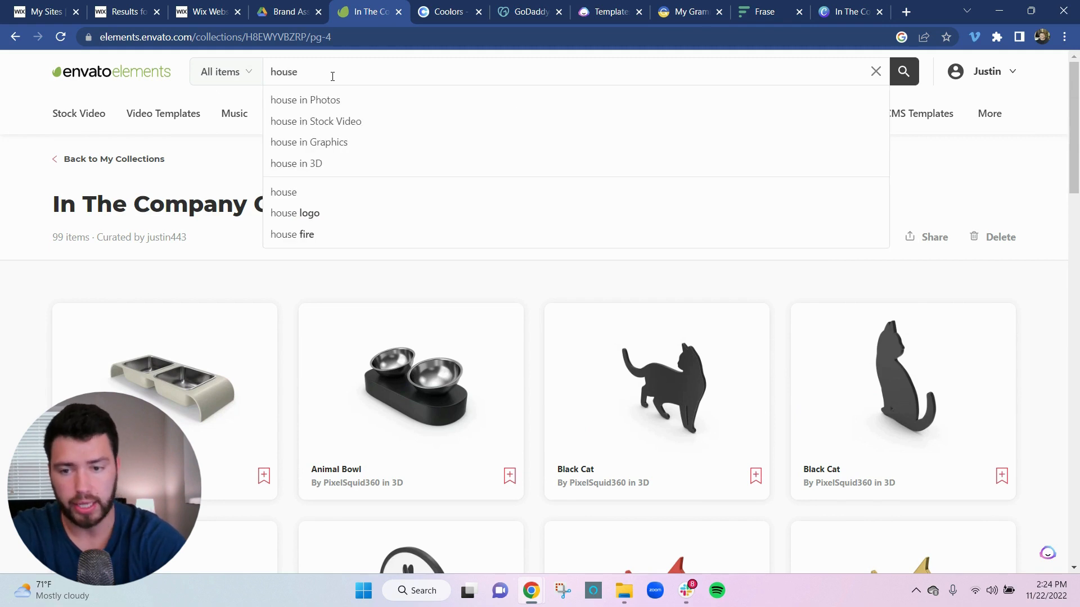
key(BackSpace)
key(BackSpace)
key(BackSpace)
key(BackSpace)
text(a)
key(BackSpace)
text(ome)
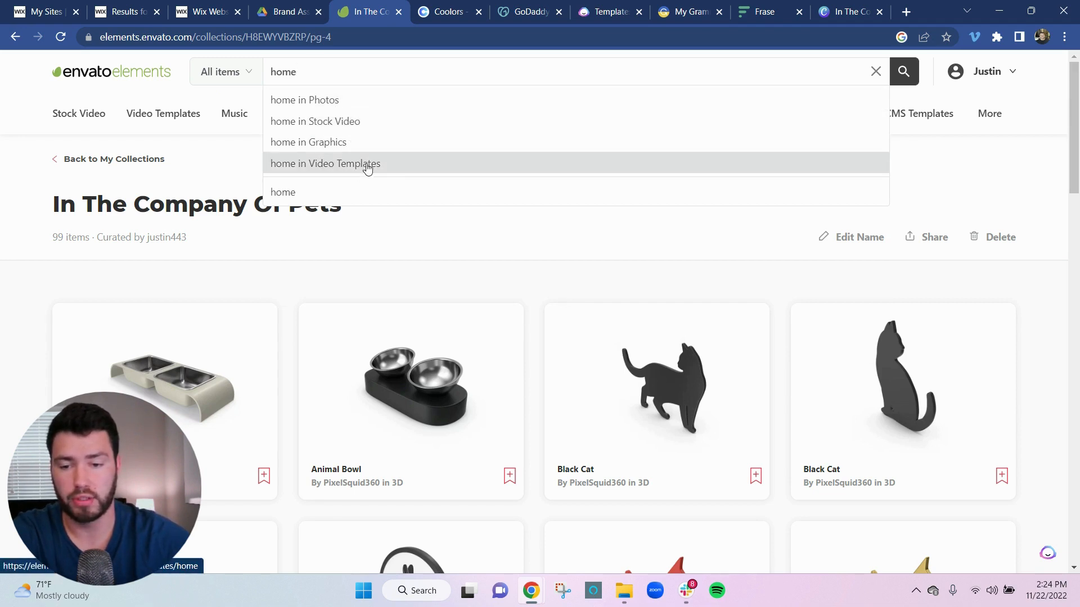
drag(297, 73, 234, 68)
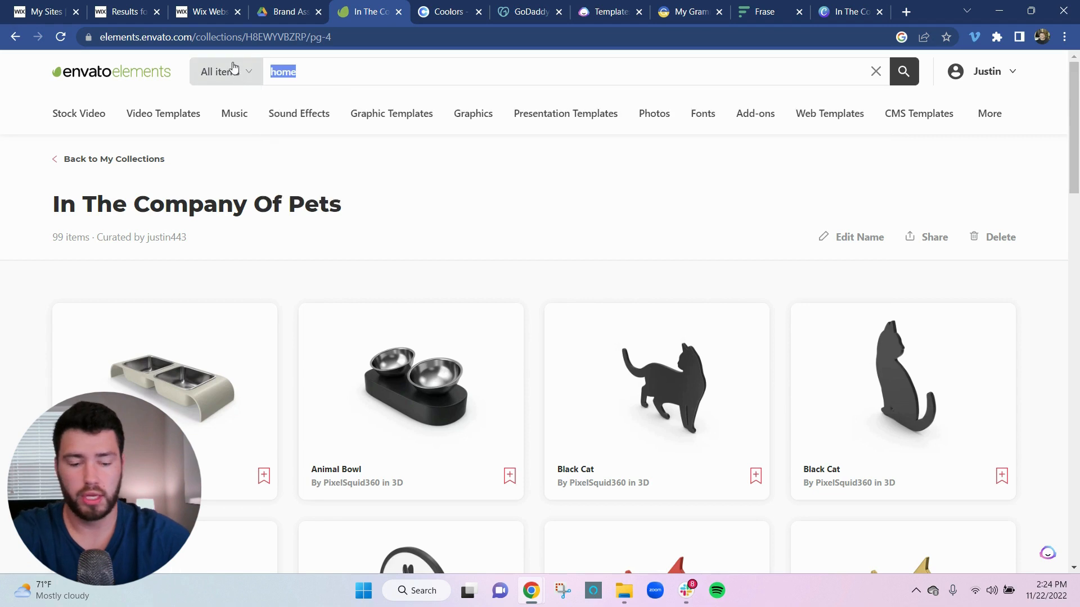
key(BackSpace)
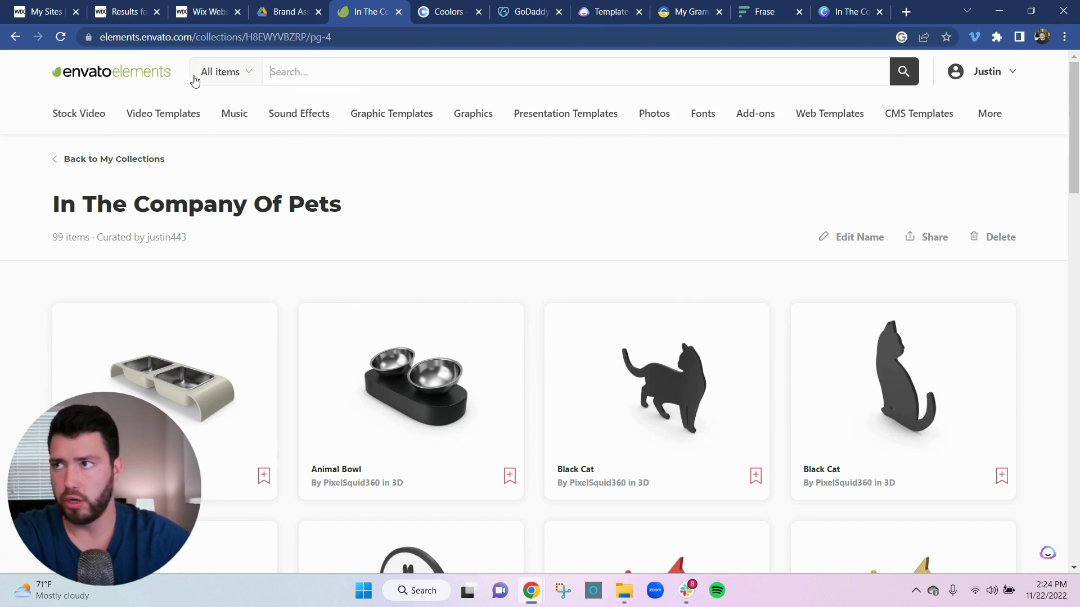
Step: Switch to Coolors and open the Image Picker tool for extracting palettes from photos
mouse_move(156, 100)
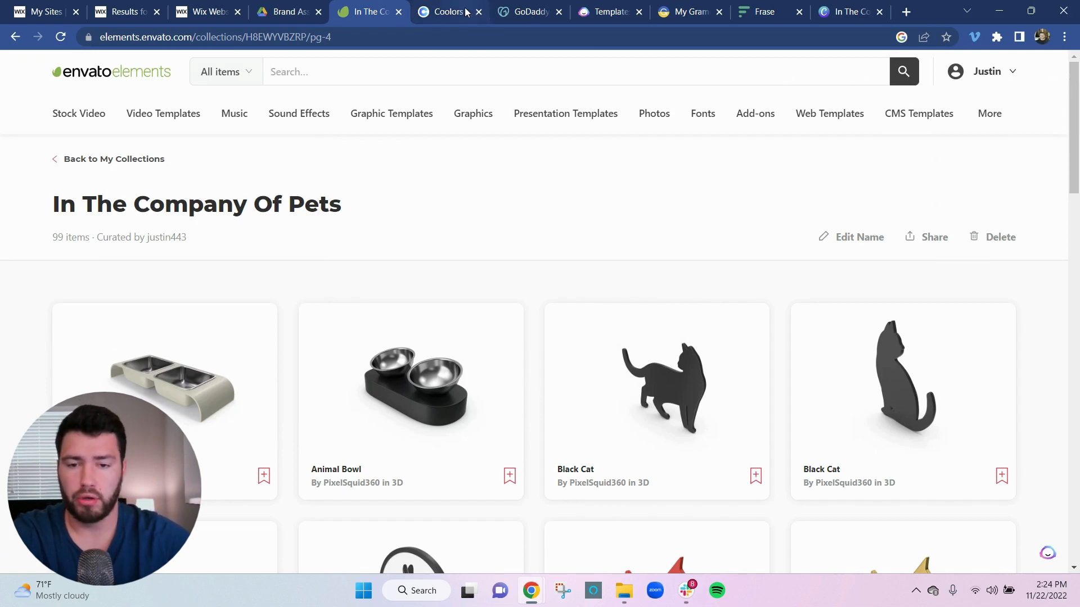
click(447, 11)
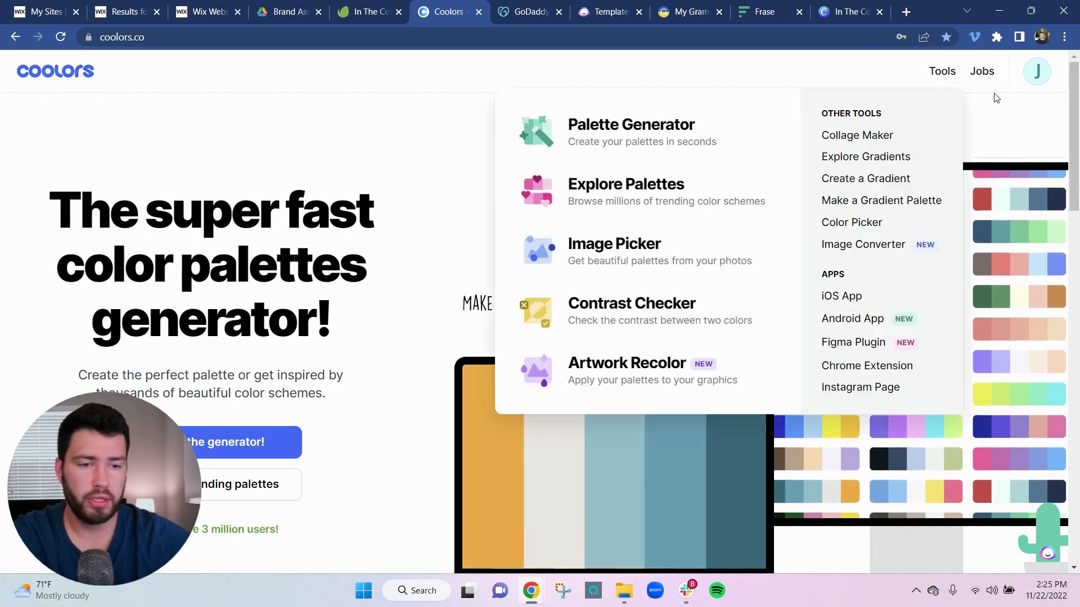
mouse_move(954, 82)
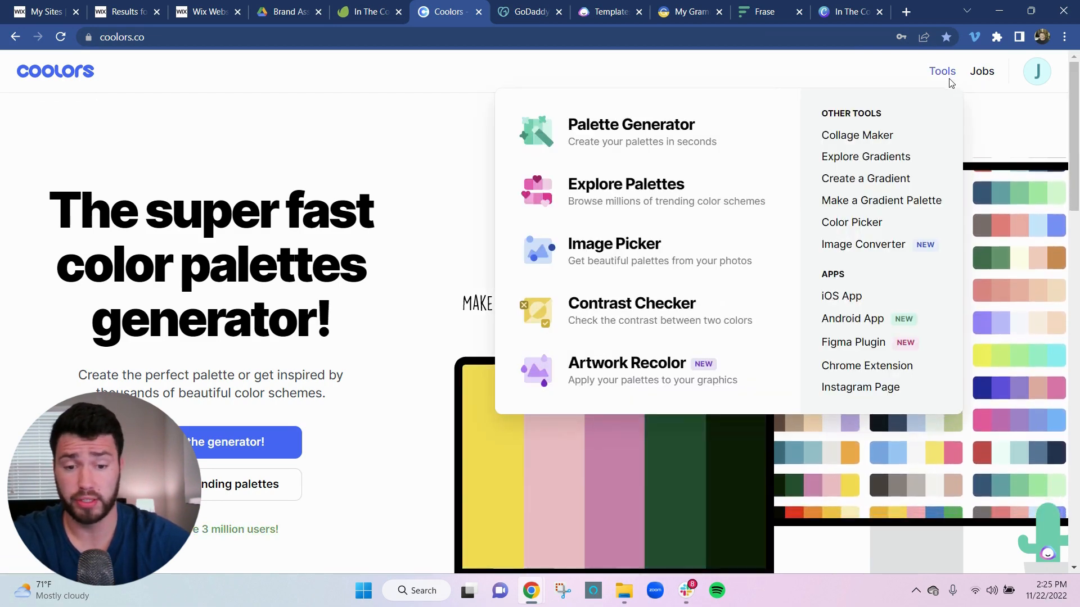
click(607, 245)
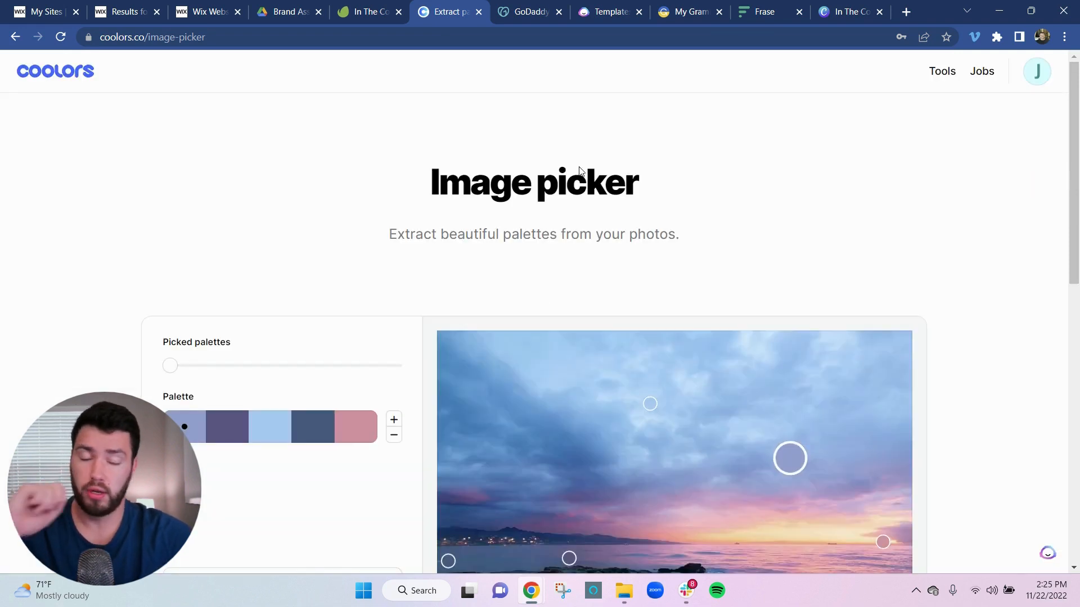
scroll(533, 308, down, 3)
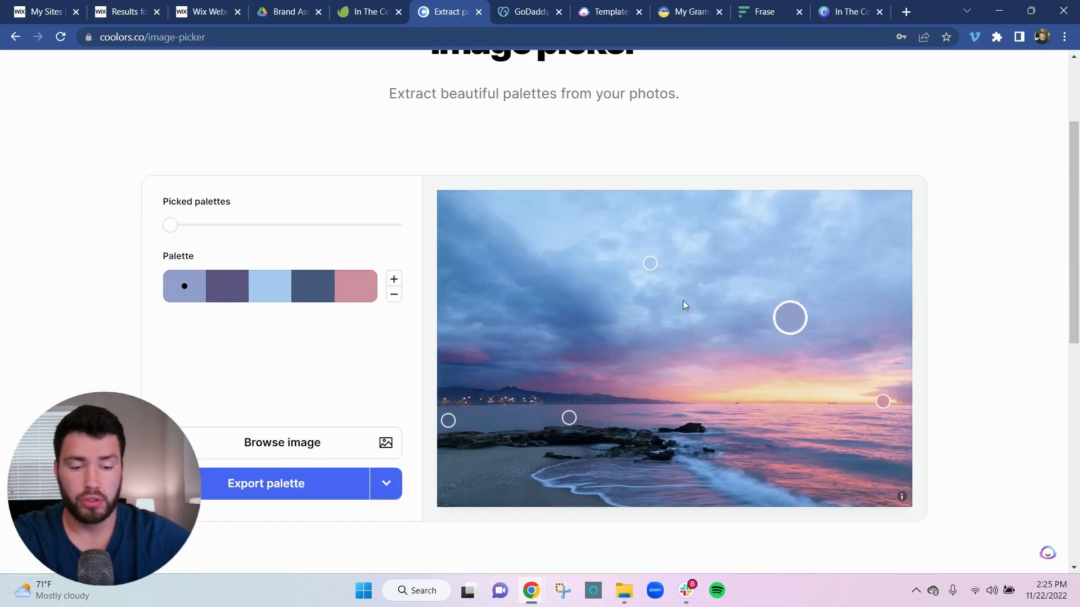
Step: Load the transparent In The Company of Pets logo from the client's folder as the image for the palette
click(284, 445)
click(533, 348)
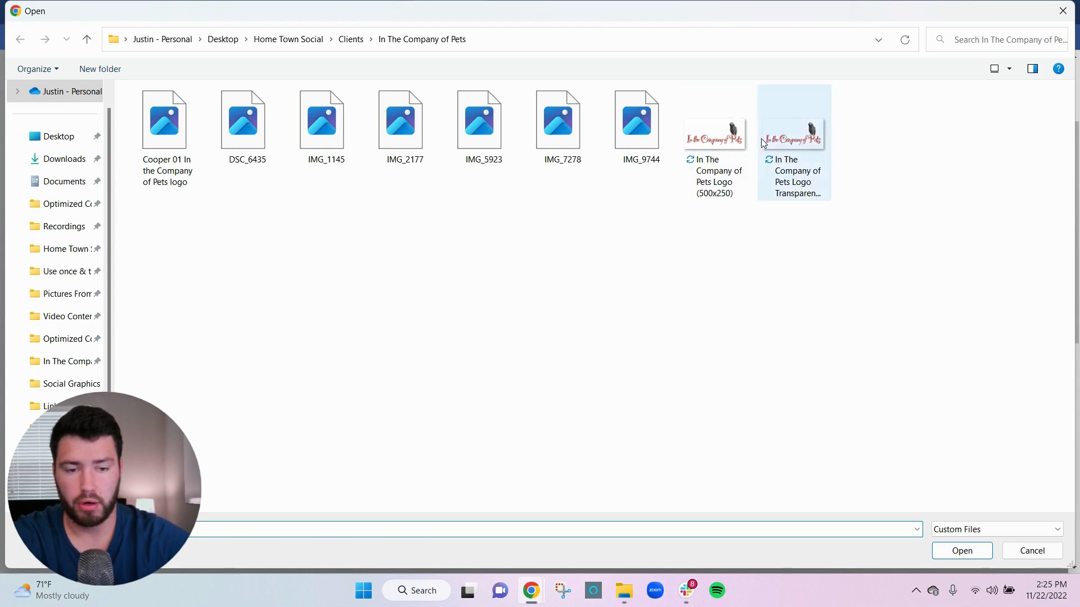
click(792, 138)
click(956, 551)
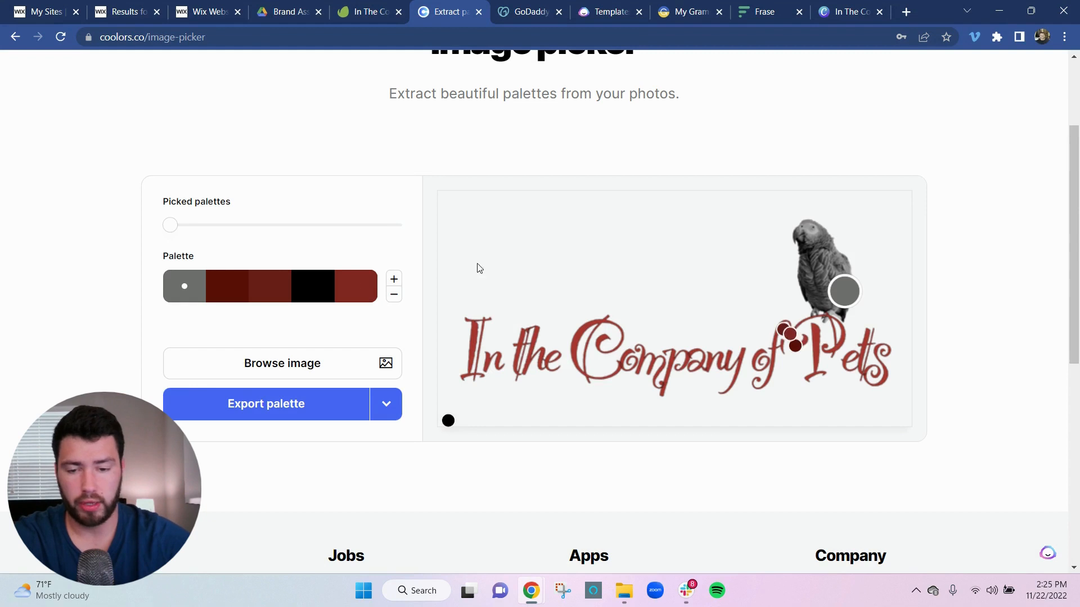
Step: Reduce the logo's picked palette to four colors and open it in the palette generator
click(393, 296)
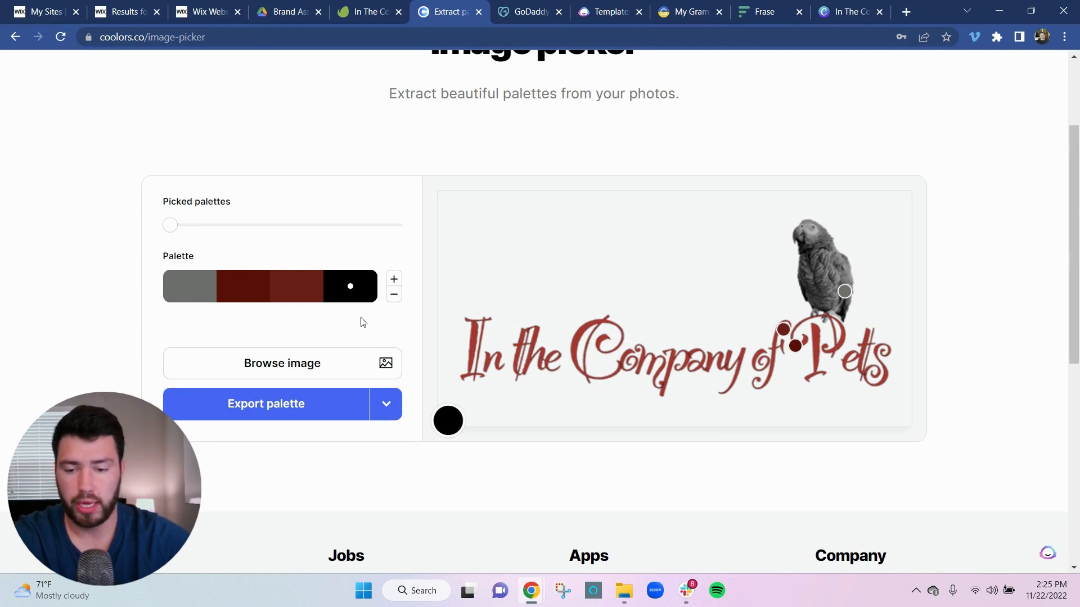
click(397, 413)
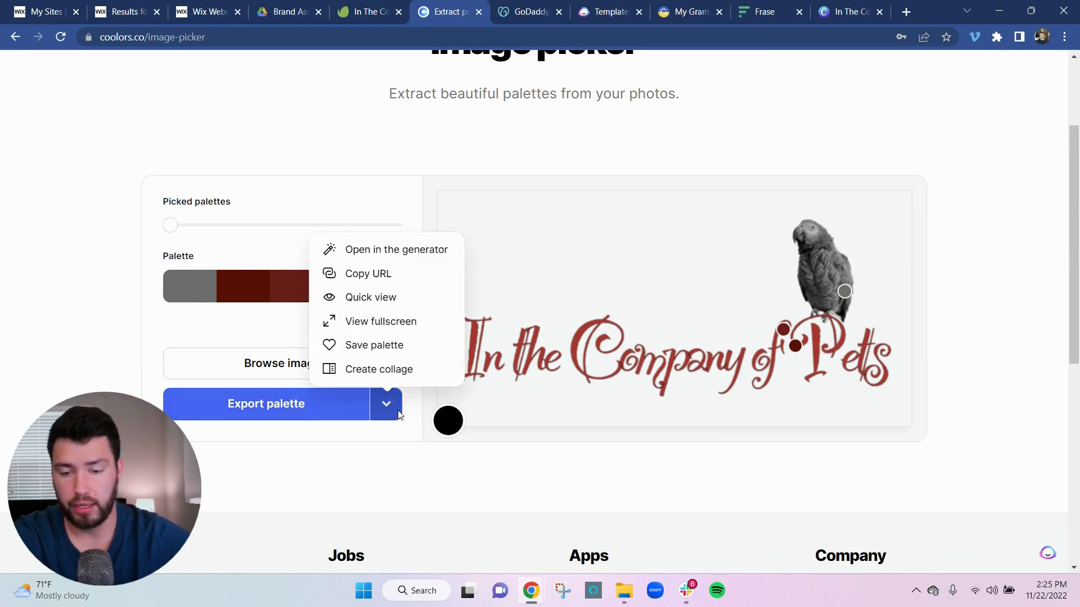
click(411, 250)
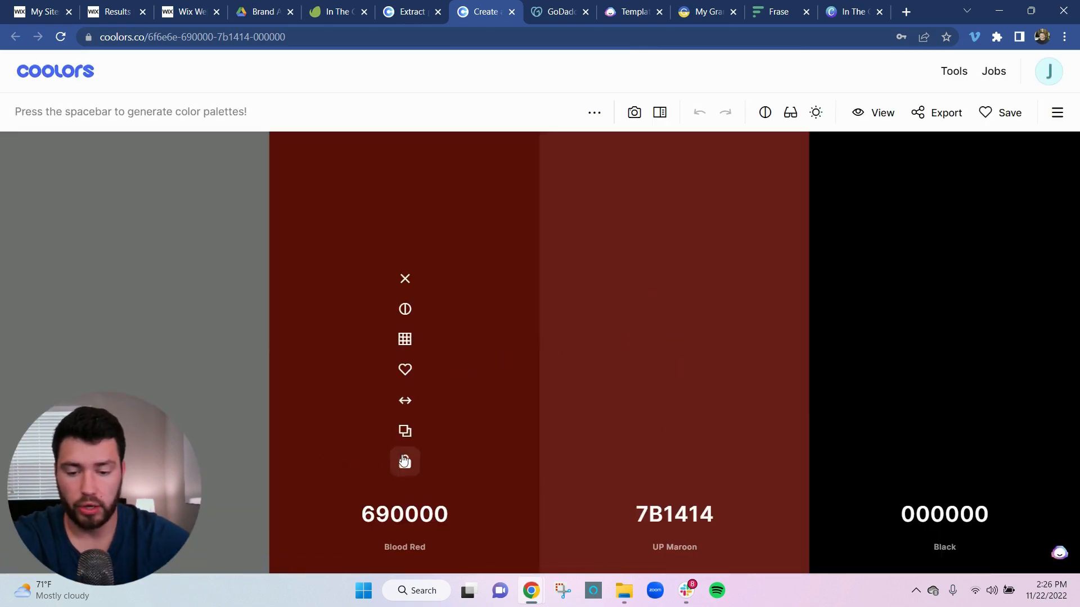
Step: Lock the colors 690000, 7B1414 and 000000, and insert two new colors between 7B1414 and 000000
click(405, 462)
click(675, 462)
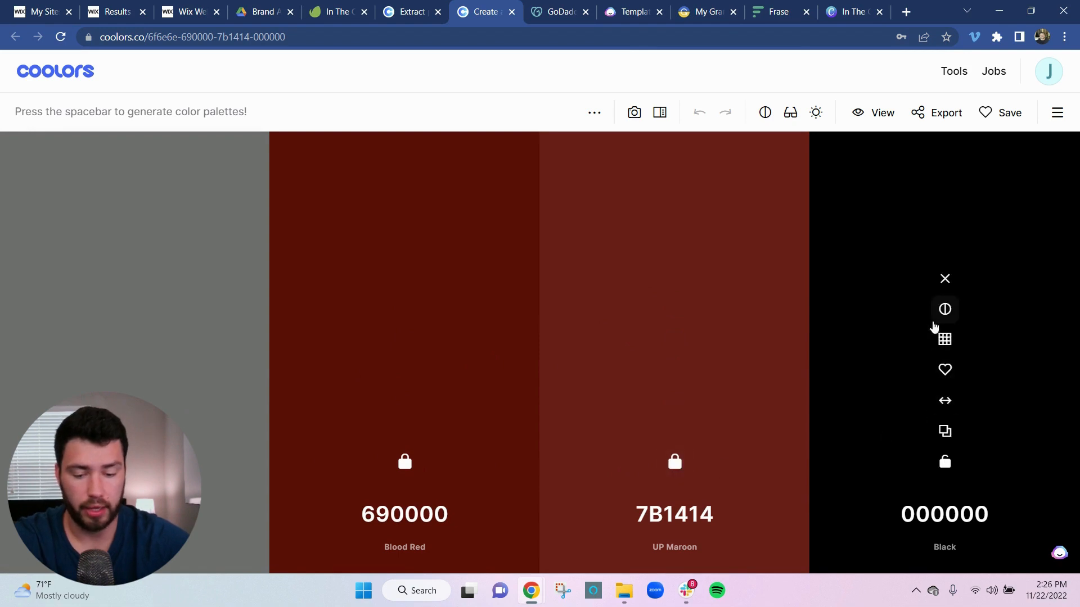
click(944, 462)
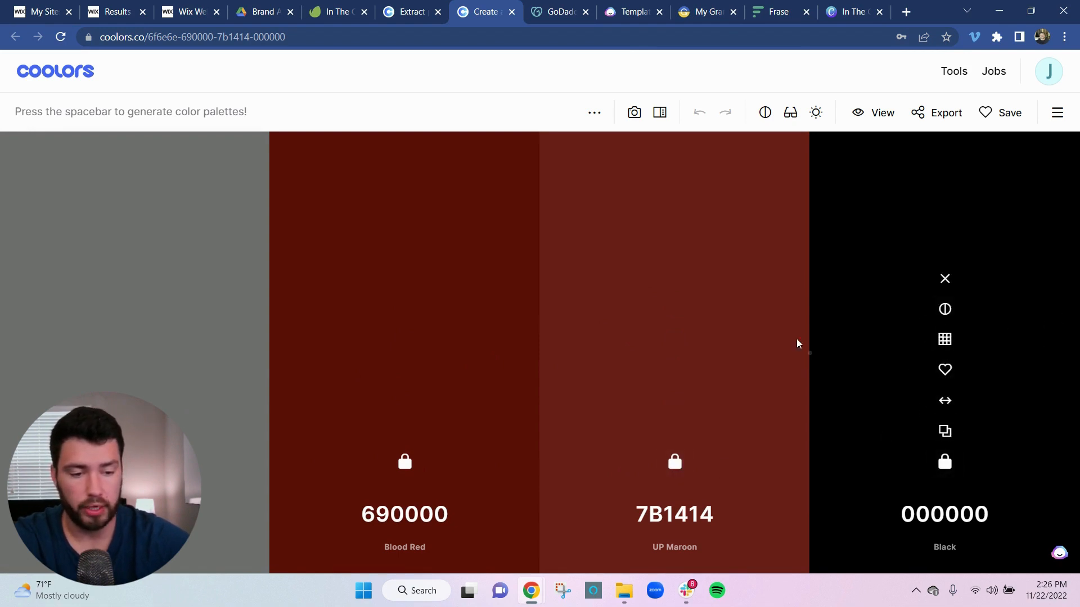
click(809, 352)
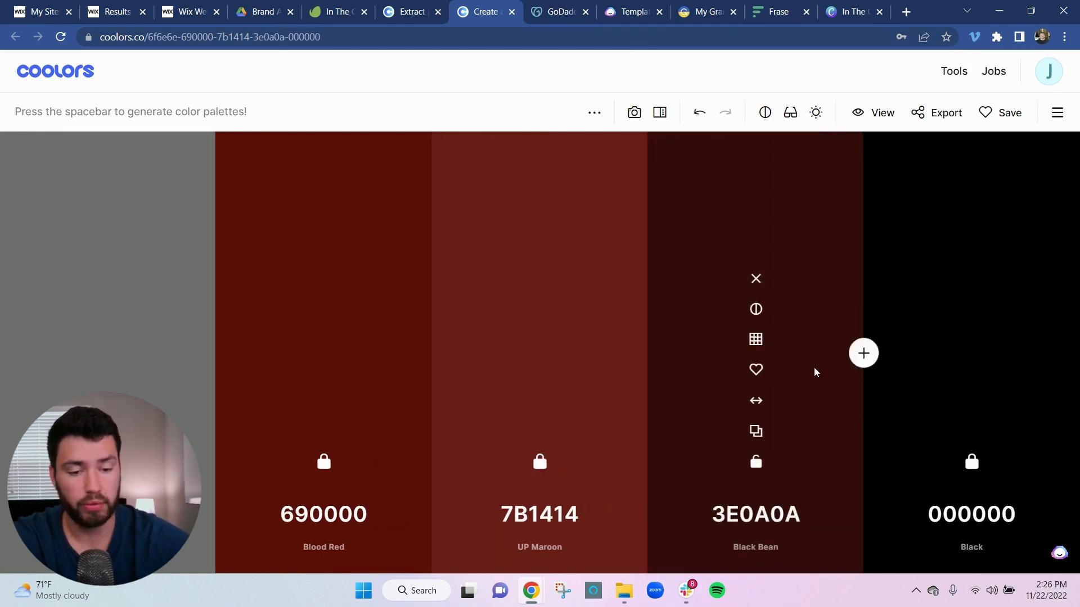
click(864, 354)
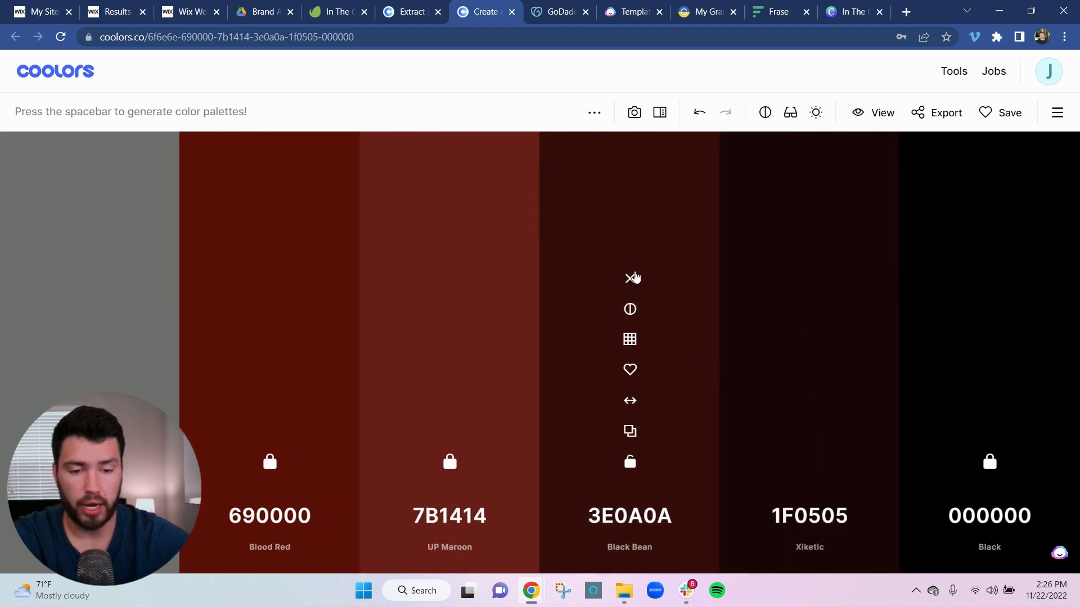
Step: Regenerate the unlocked colors repeatedly to try different combinations, ending on FFC482 and B7C0EE between the maroon and the black
key(space)
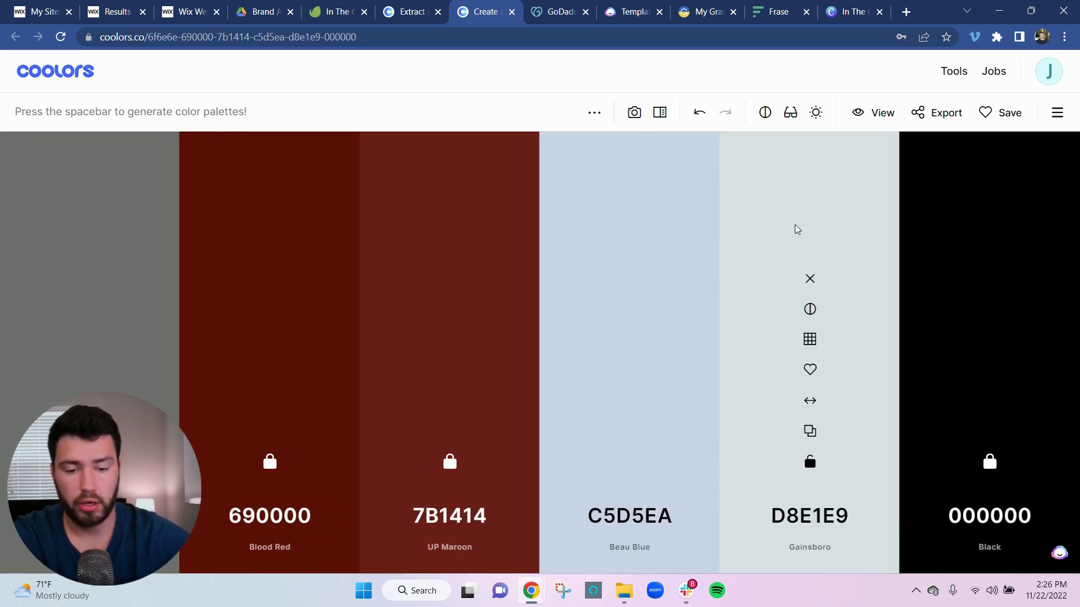
key(space)
key(space)
key(space)
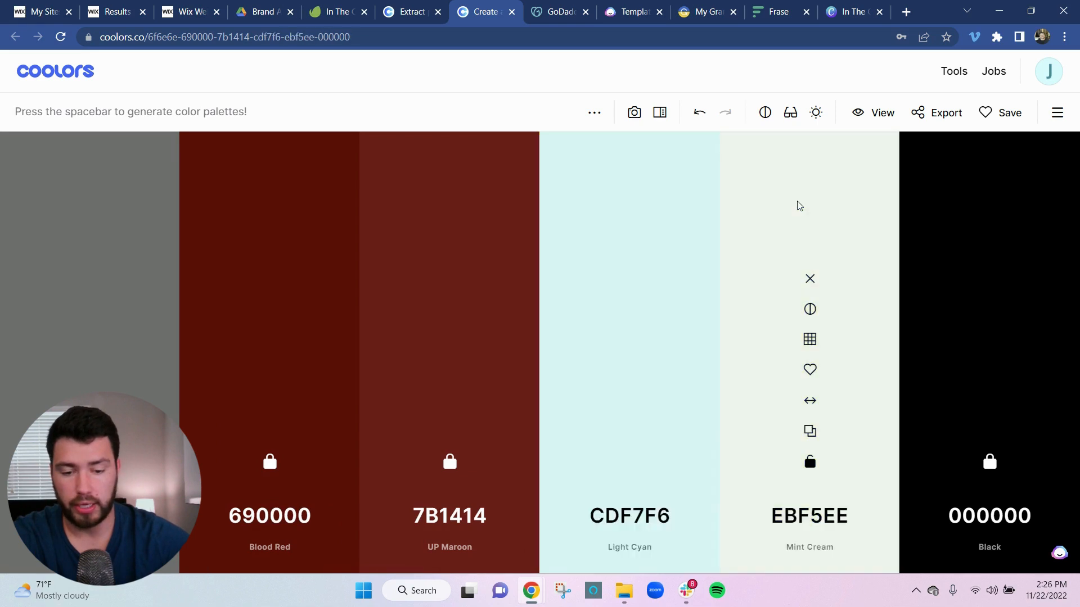
key(space)
key(space)
key(space)
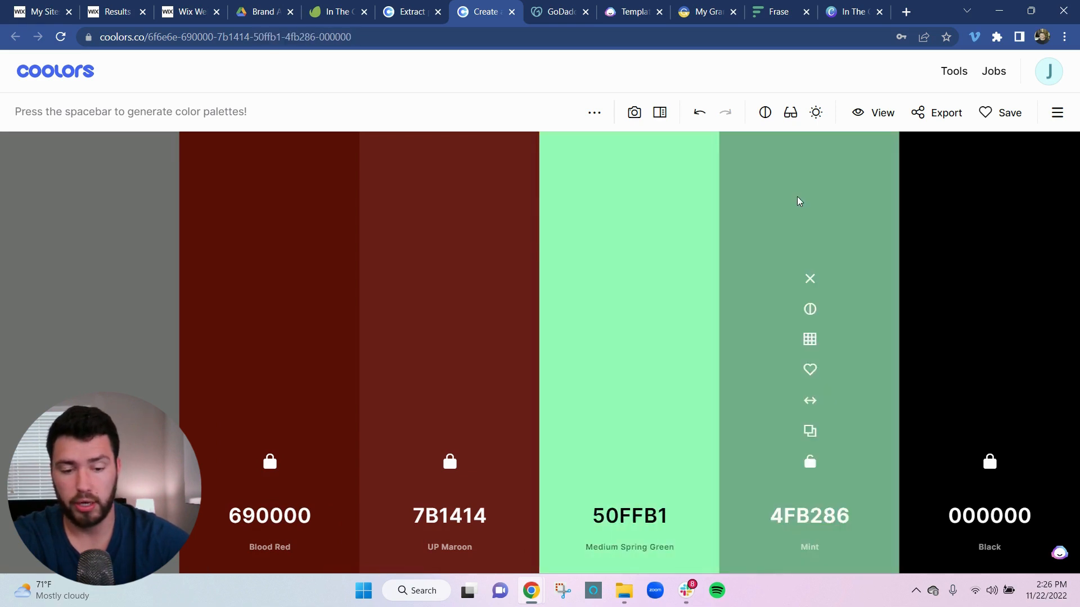
key(space)
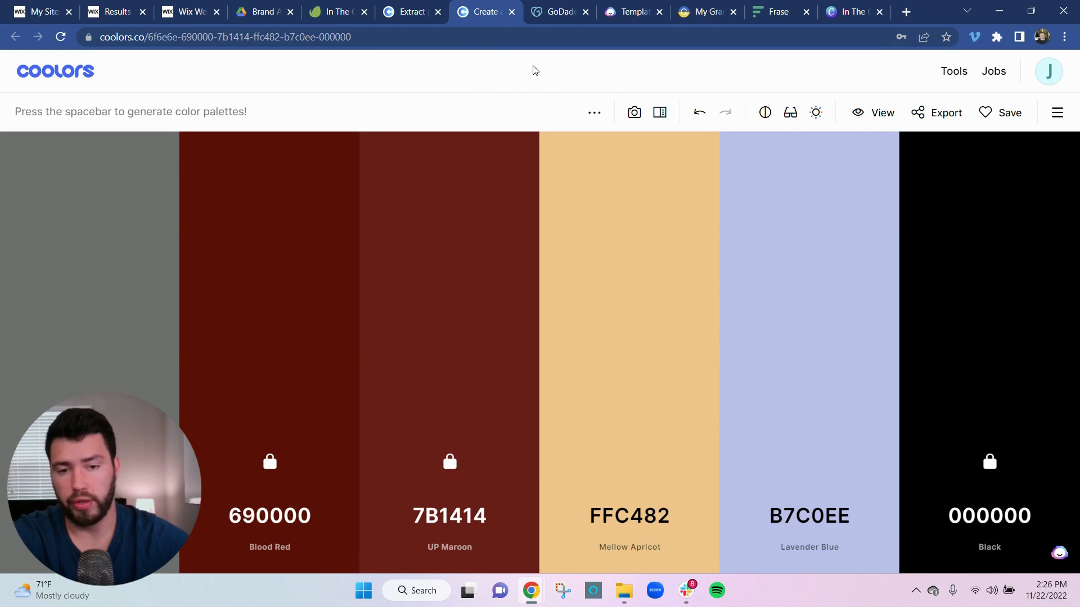
Step: Look over the open resource sites in turn: GoDaddy Pro, Jasper's templates, Grammarly, Frase's AI tools and the logo design in Canva
click(559, 15)
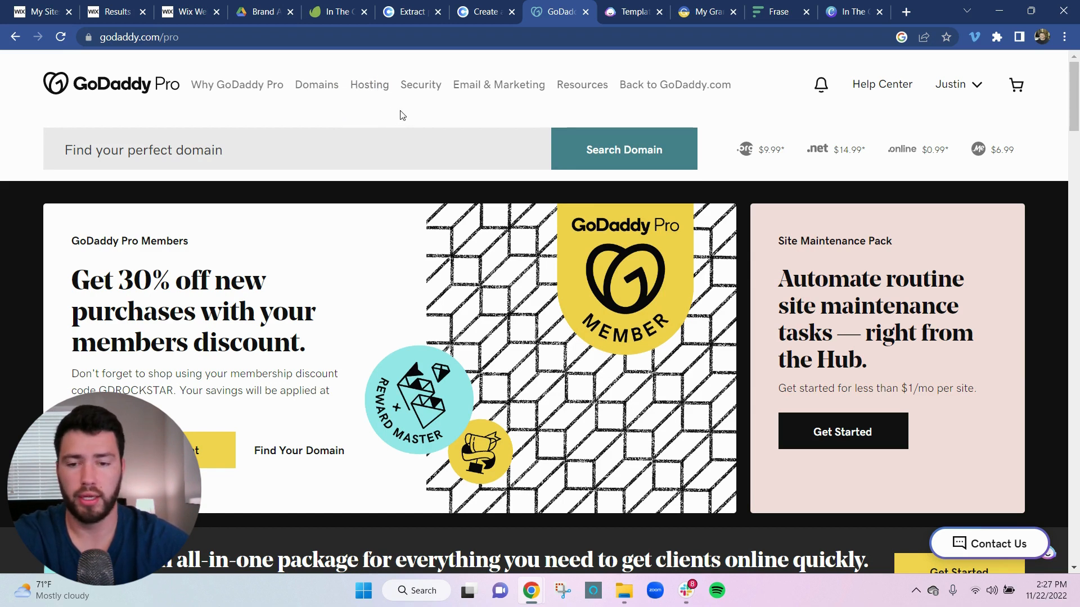
click(624, 10)
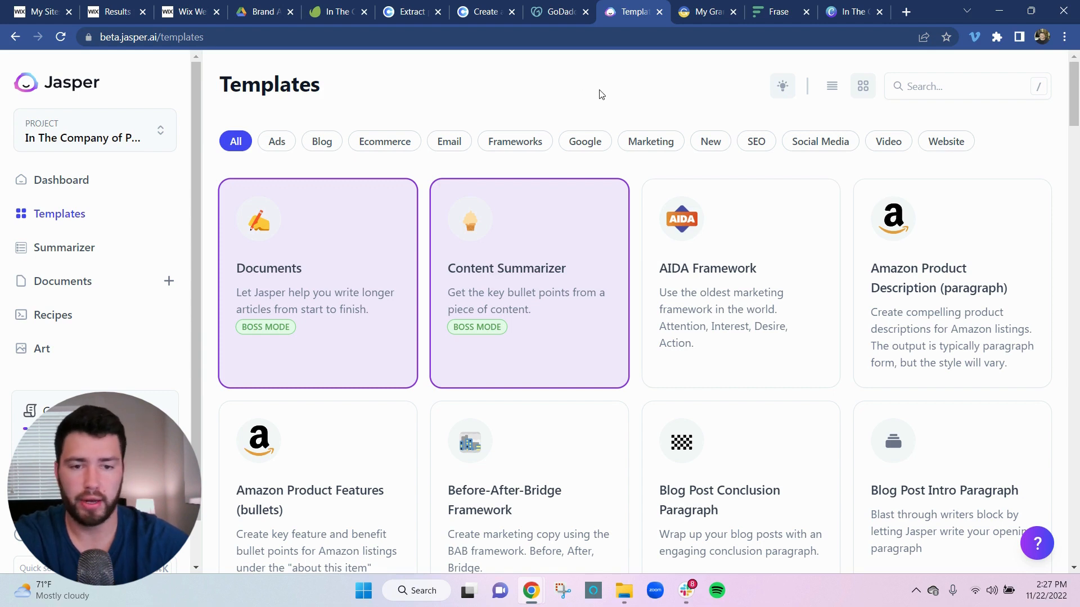
click(704, 16)
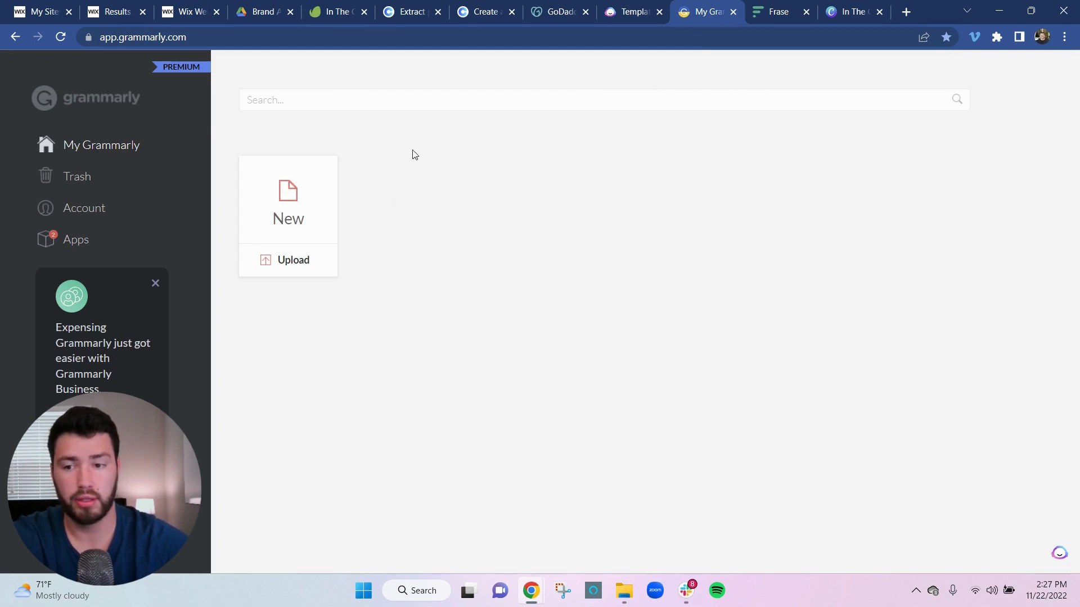
click(777, 16)
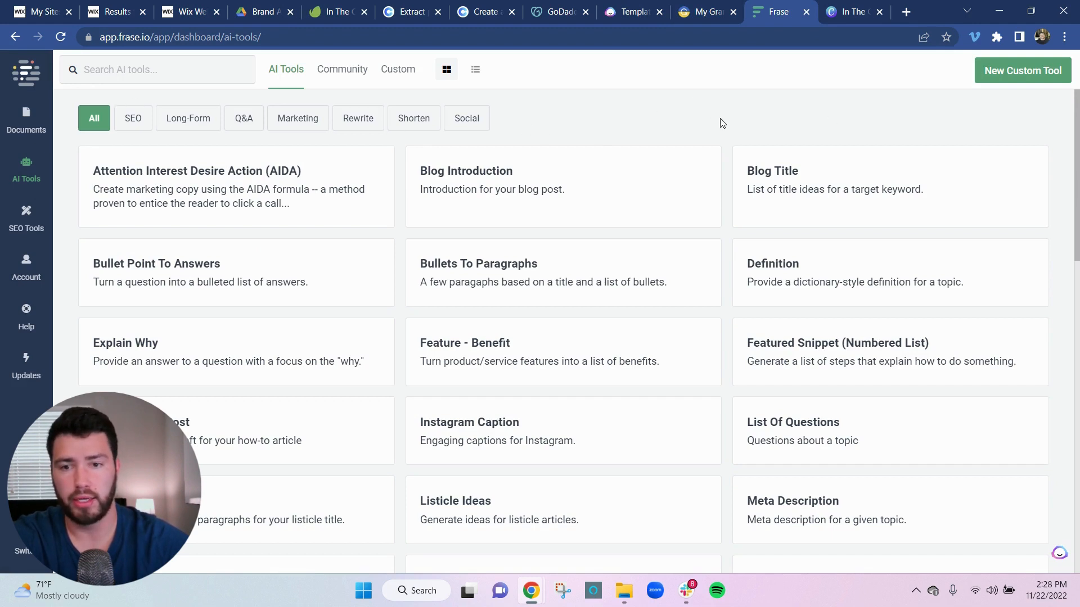
click(849, 14)
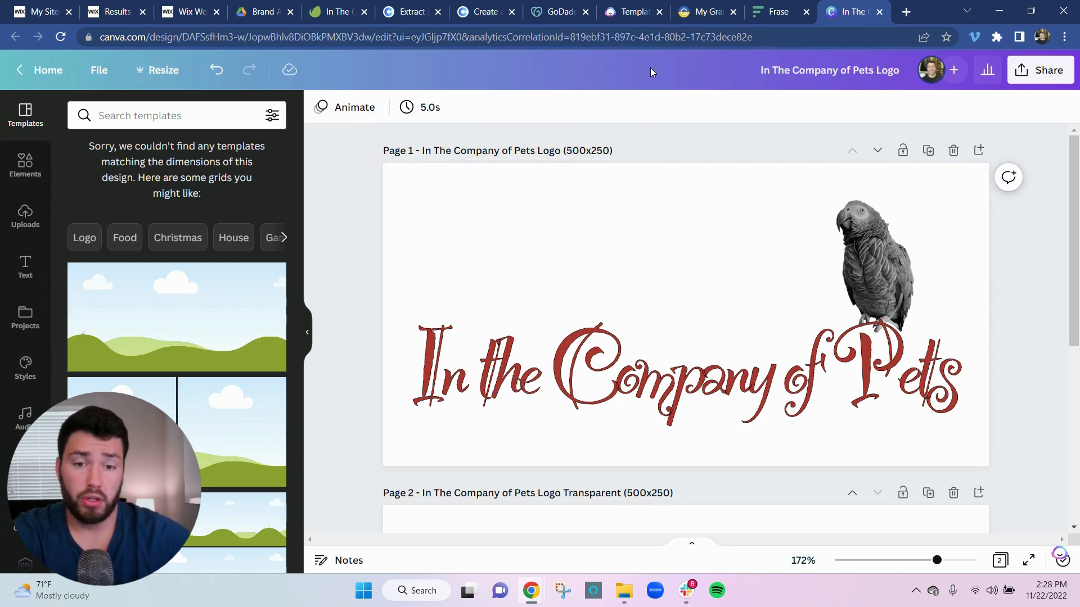
Step: Switch to Google Drive, view the top level of HTS/In The Company of Pets, and reopen its Brand Assets folder
click(265, 11)
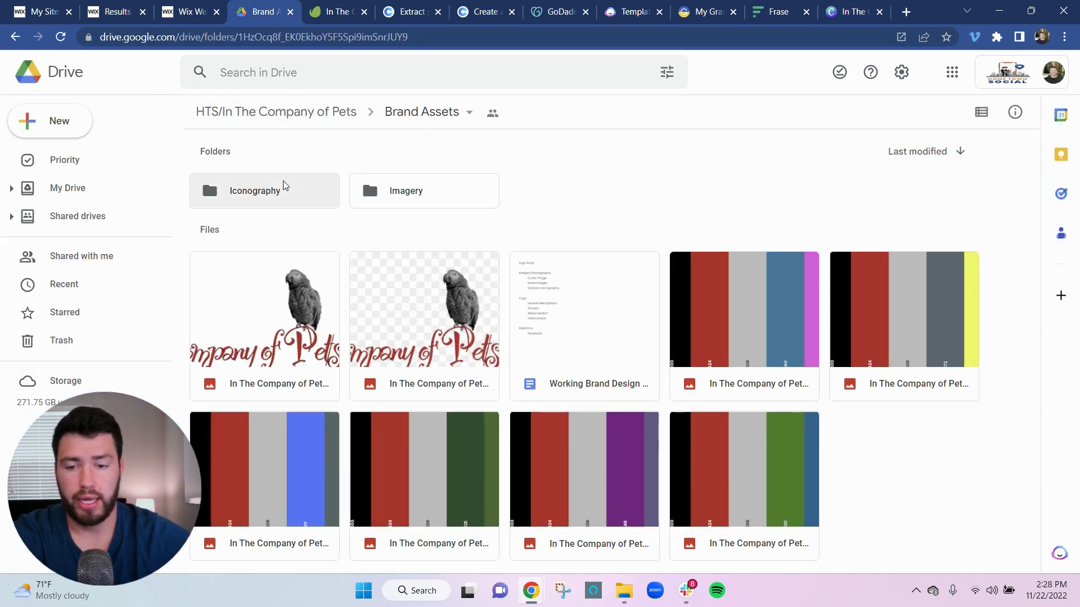
click(422, 120)
click(363, 136)
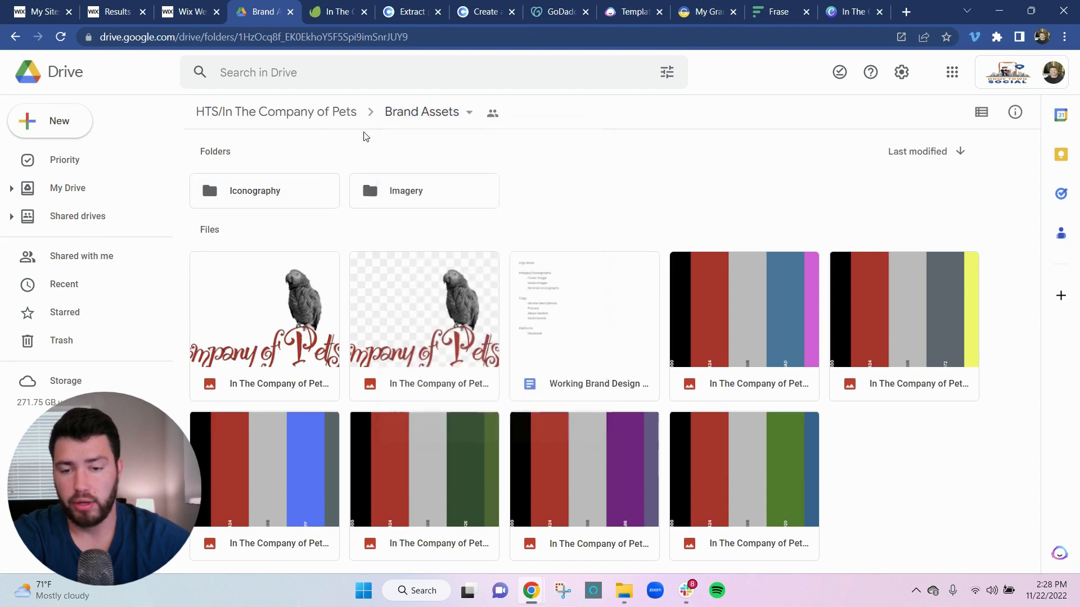
click(332, 115)
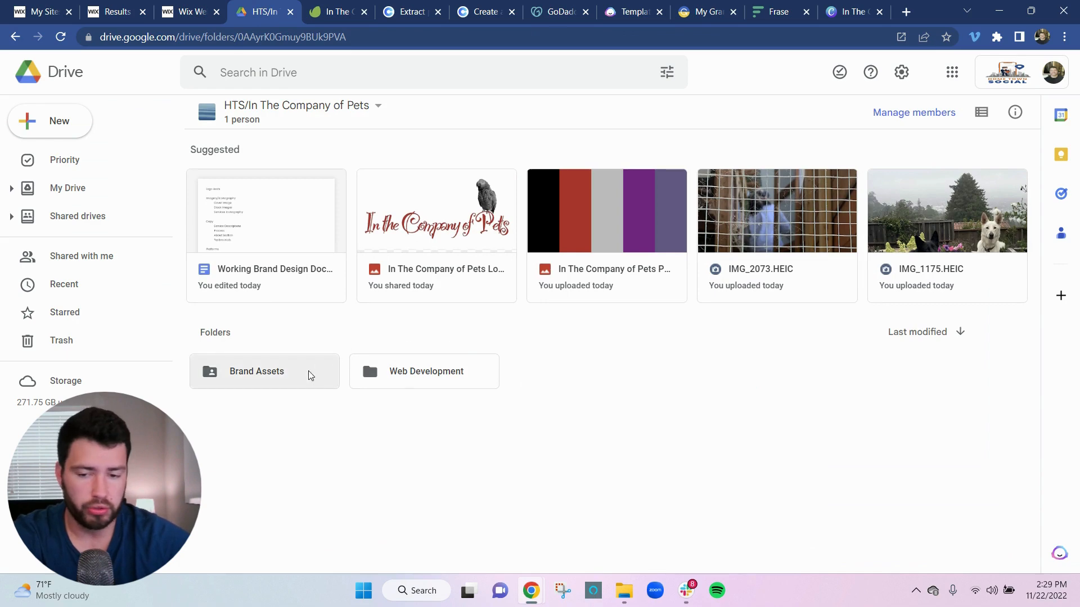
double_click(310, 375)
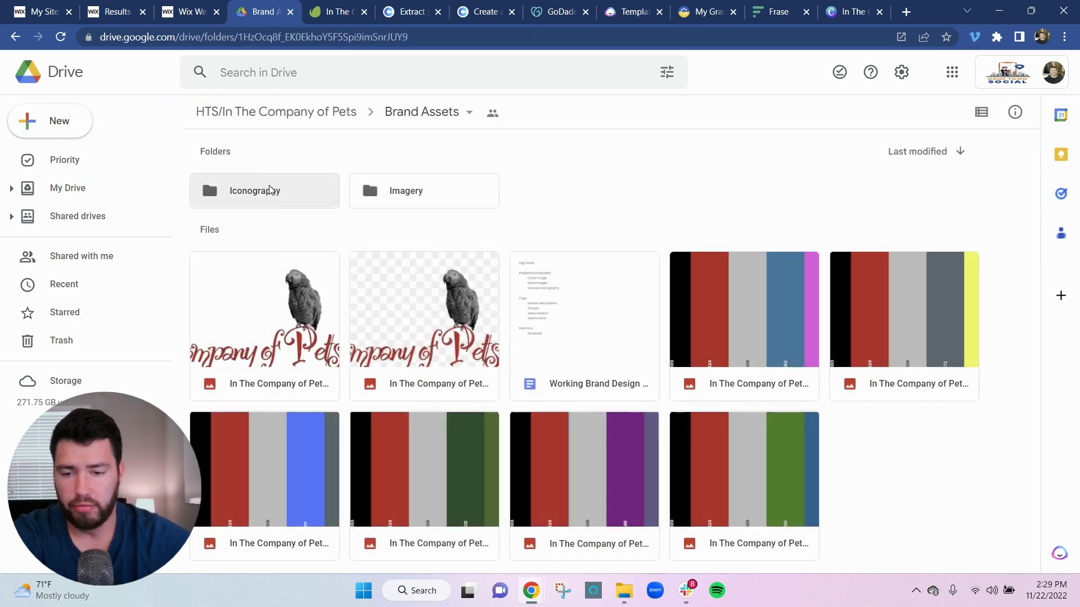
Step: Open the Iconography folder inside Brand Assets and look through its pet and animal icon images
click(271, 191)
double_click(284, 204)
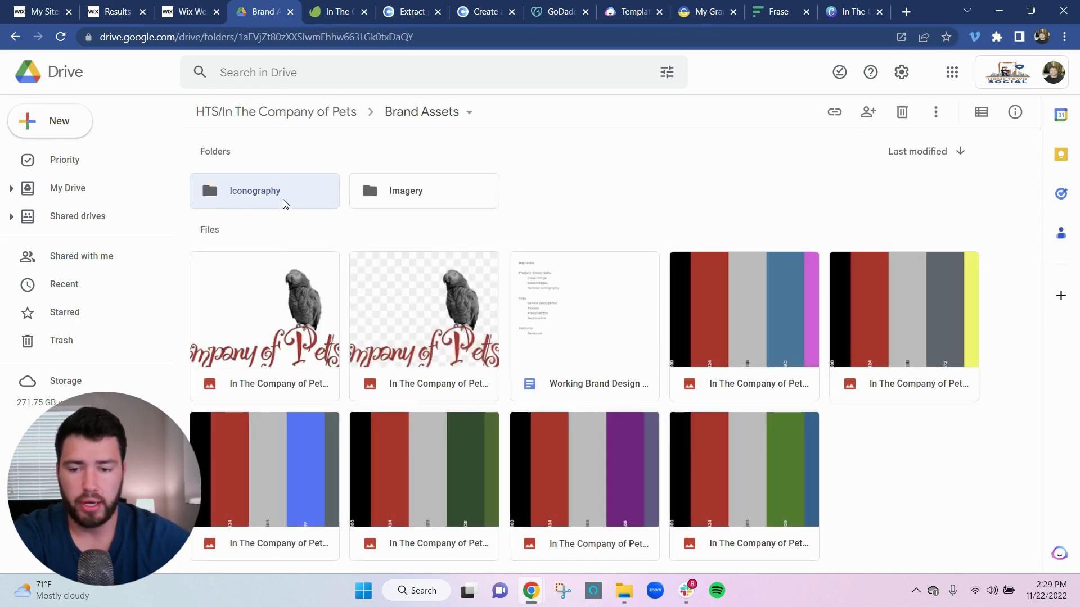
scroll(598, 345, down, 5)
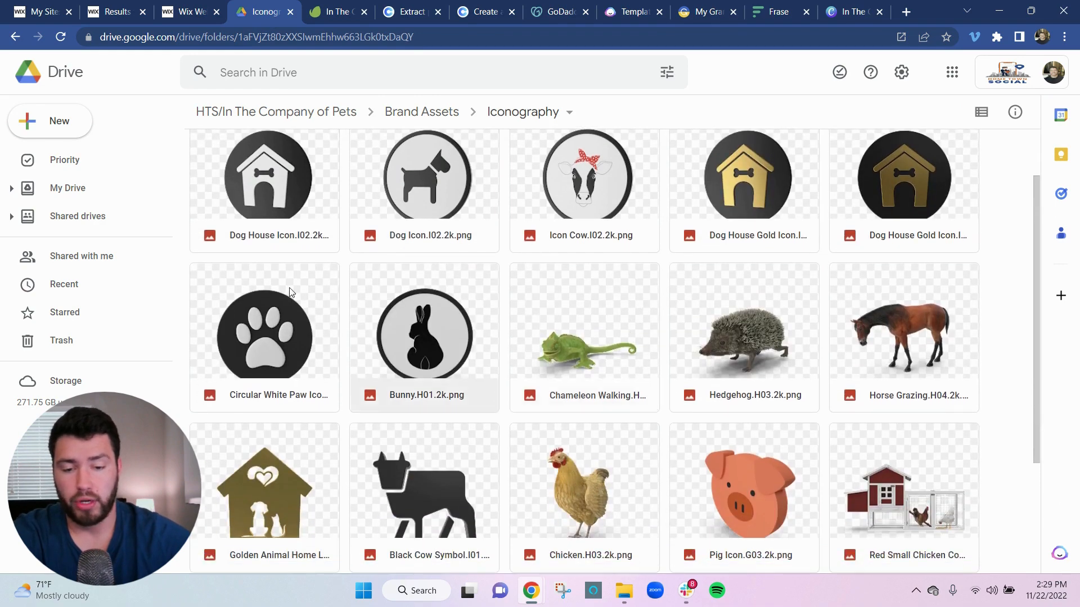
scroll(602, 448, up, 5)
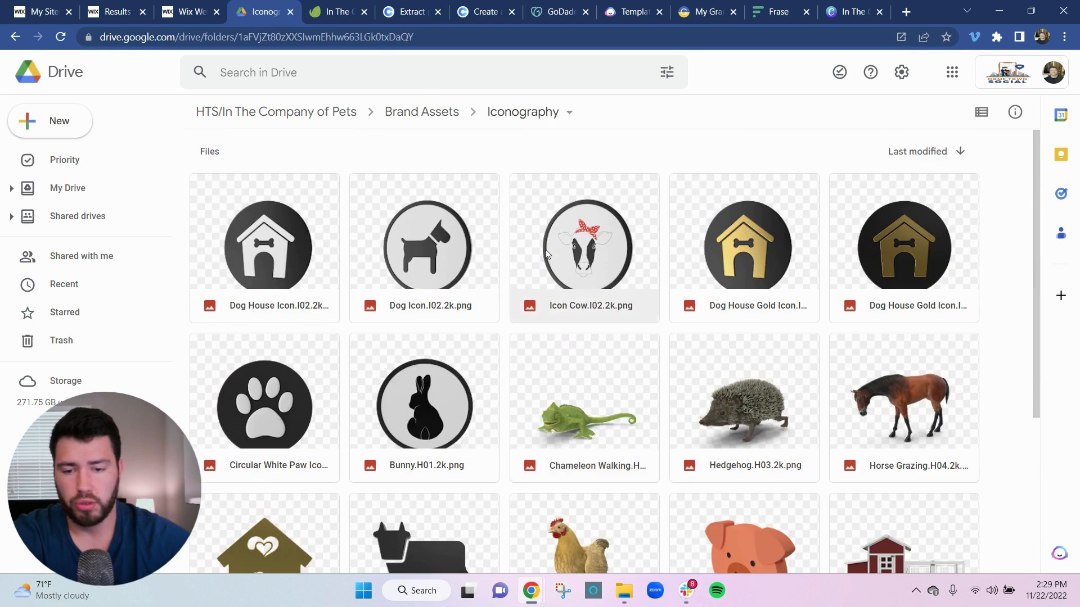
Step: Look through the Imagery folder inside Brand Assets, including the photos in its Pets subfolder, and return to Imagery
click(422, 112)
double_click(414, 191)
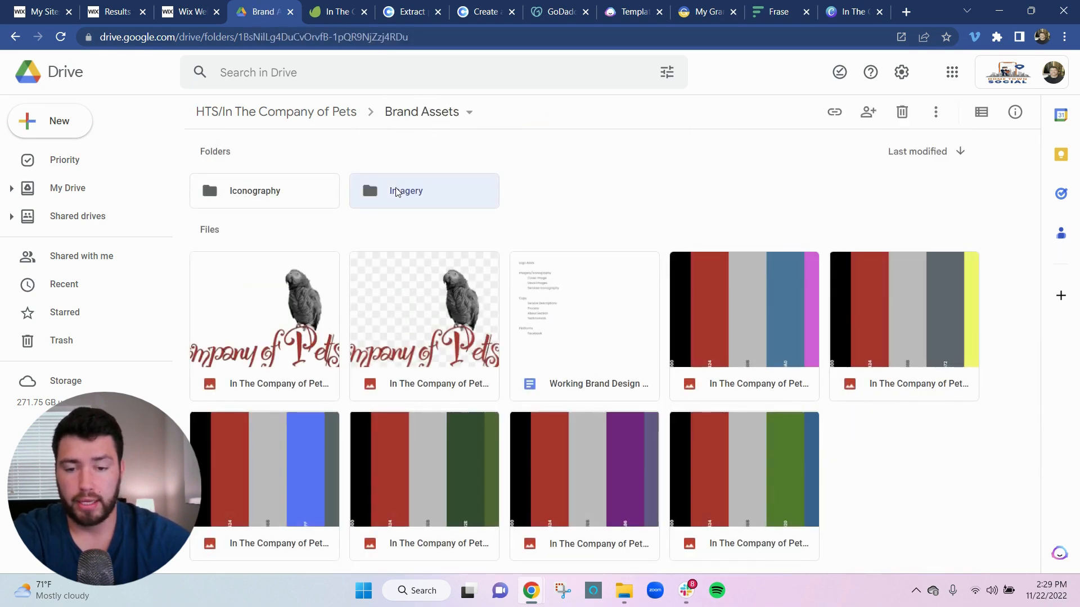
scroll(605, 326, down, 4)
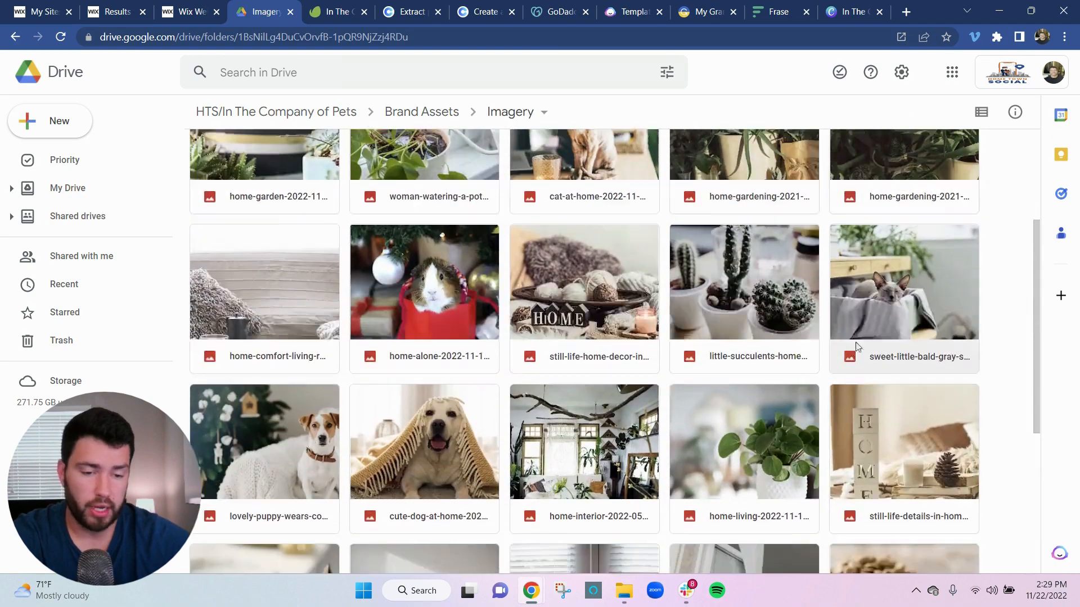
scroll(605, 326, up, 4)
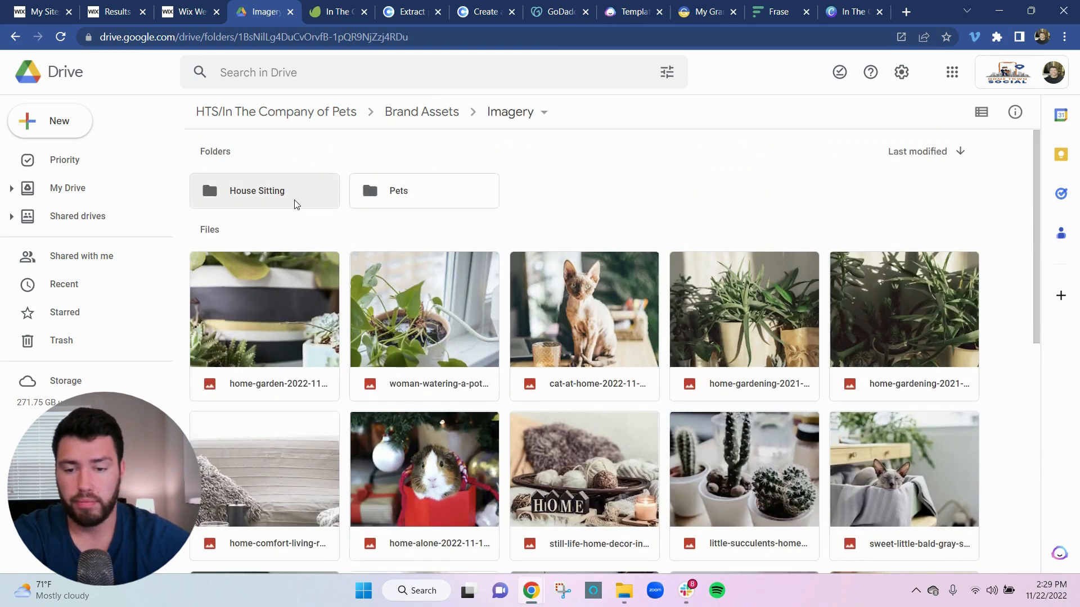
double_click(427, 202)
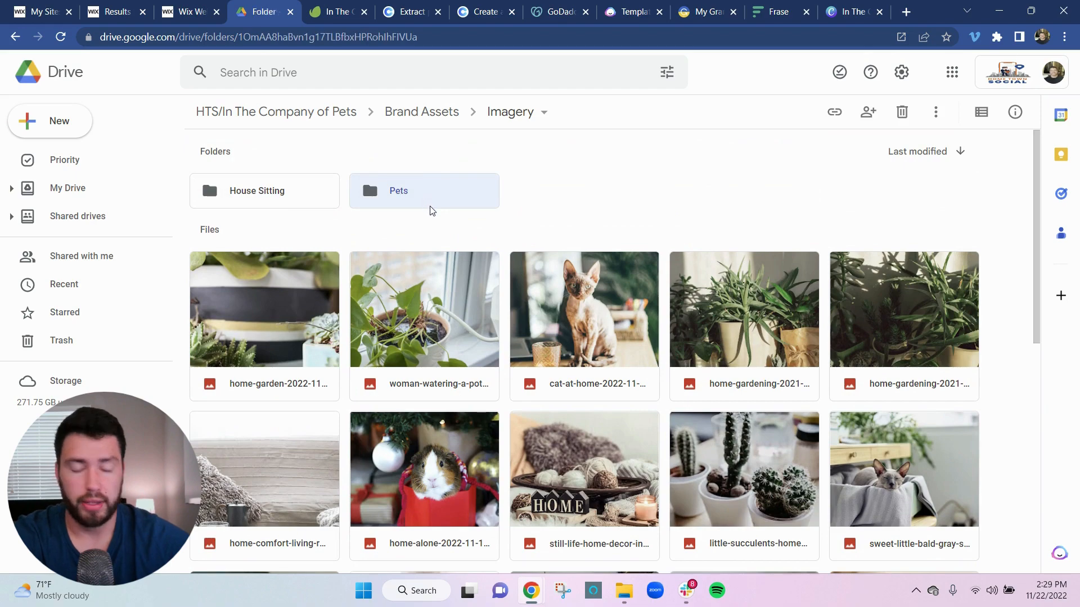
scroll(819, 424, down, 2)
scroll(575, 241, up, 2)
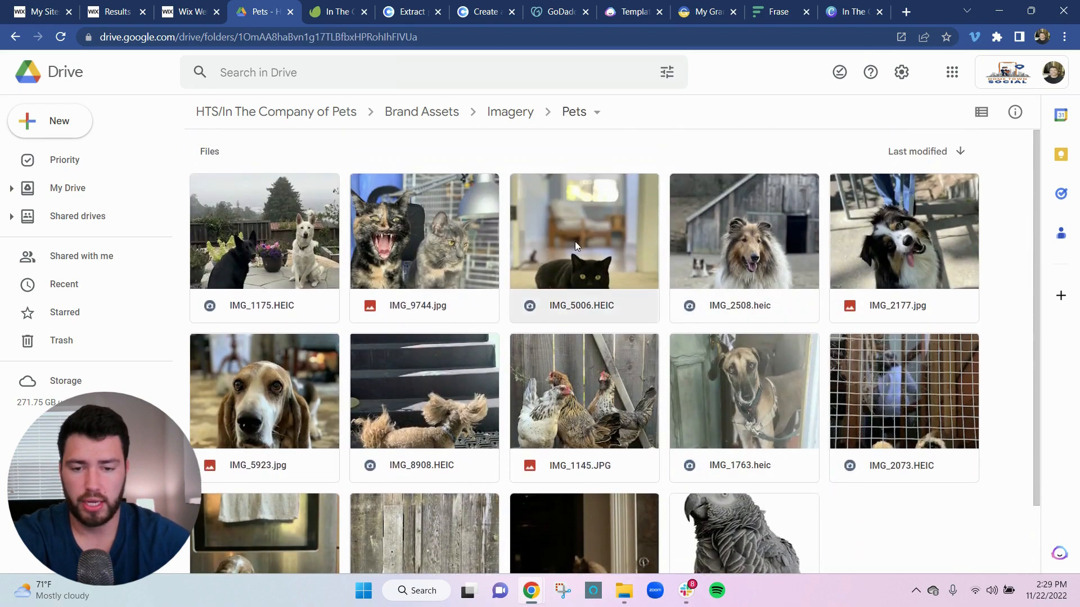
click(502, 113)
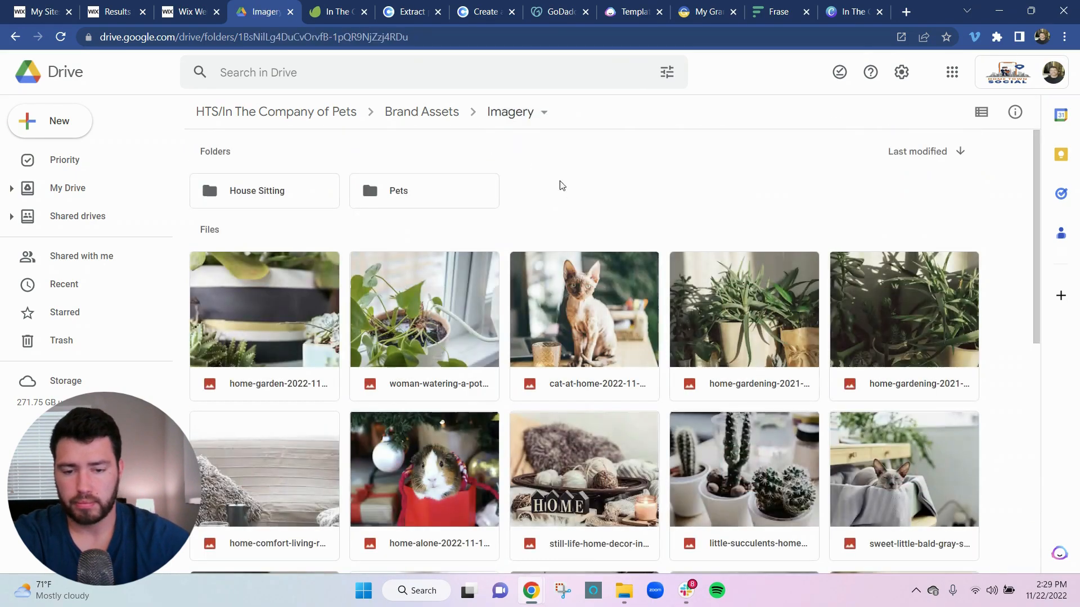
Step: Switch to the Wix editor and review the home page sections from the header through services and about to My Happy Clients
click(185, 12)
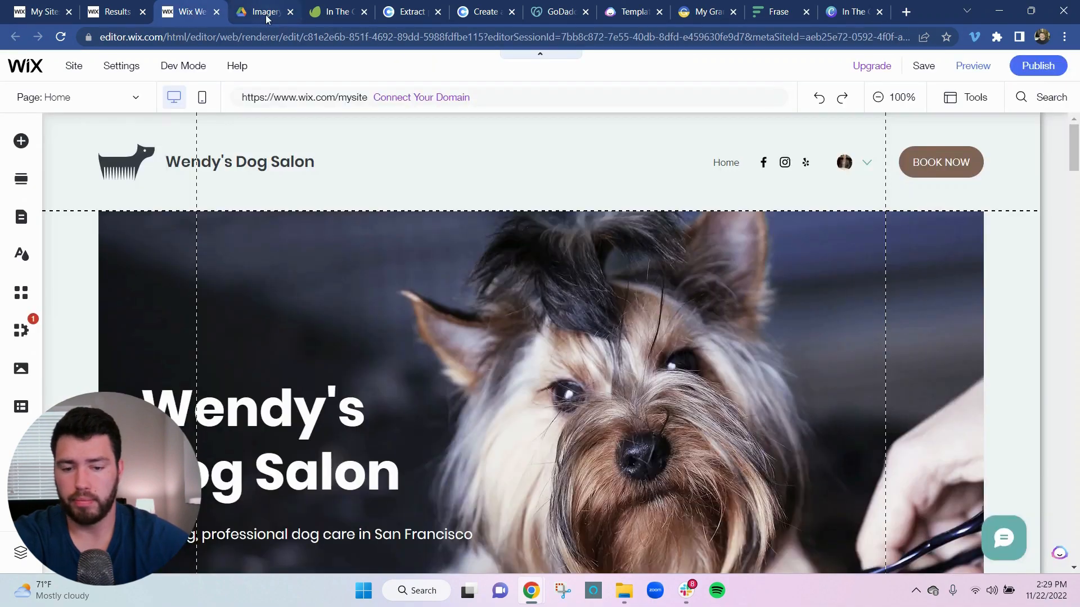
scroll(563, 180, down, 3)
scroll(573, 208, down, 5)
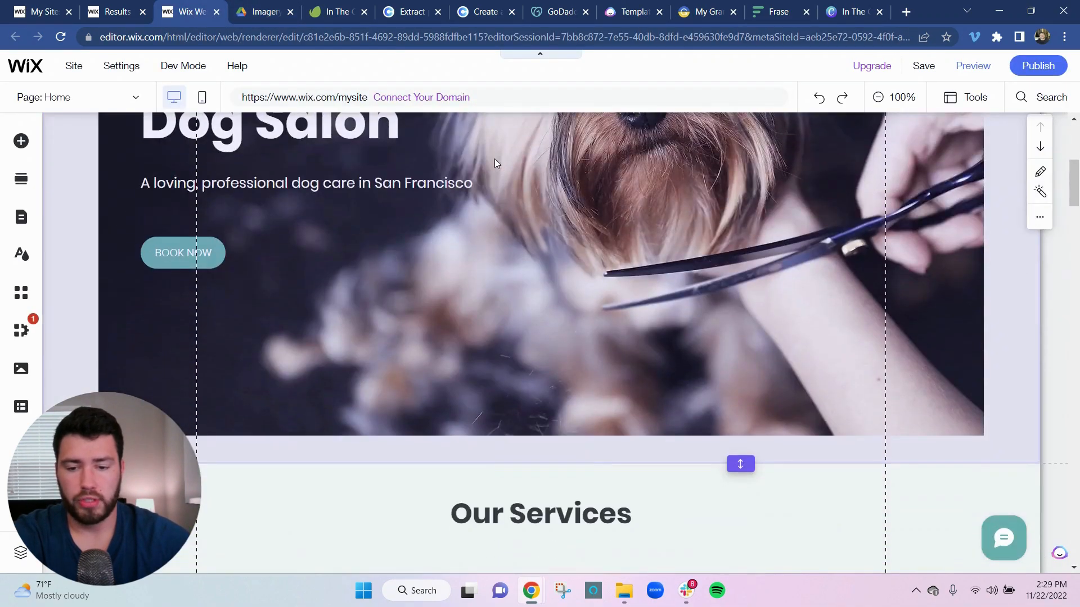
scroll(532, 250, down, 3)
scroll(579, 258, up, 10)
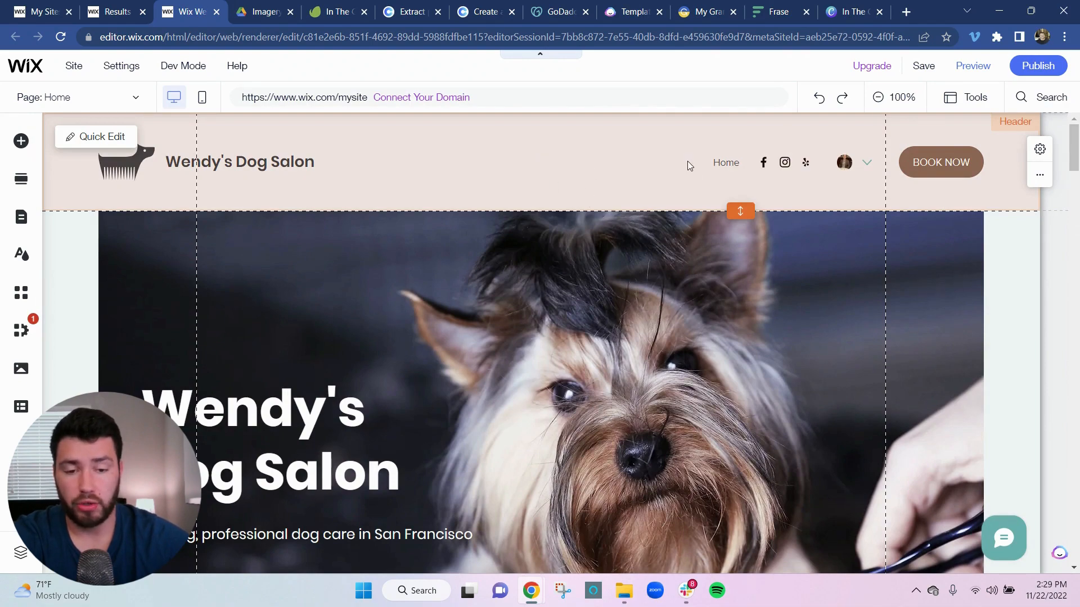
scroll(687, 161, down, 12)
scroll(649, 269, down, 13)
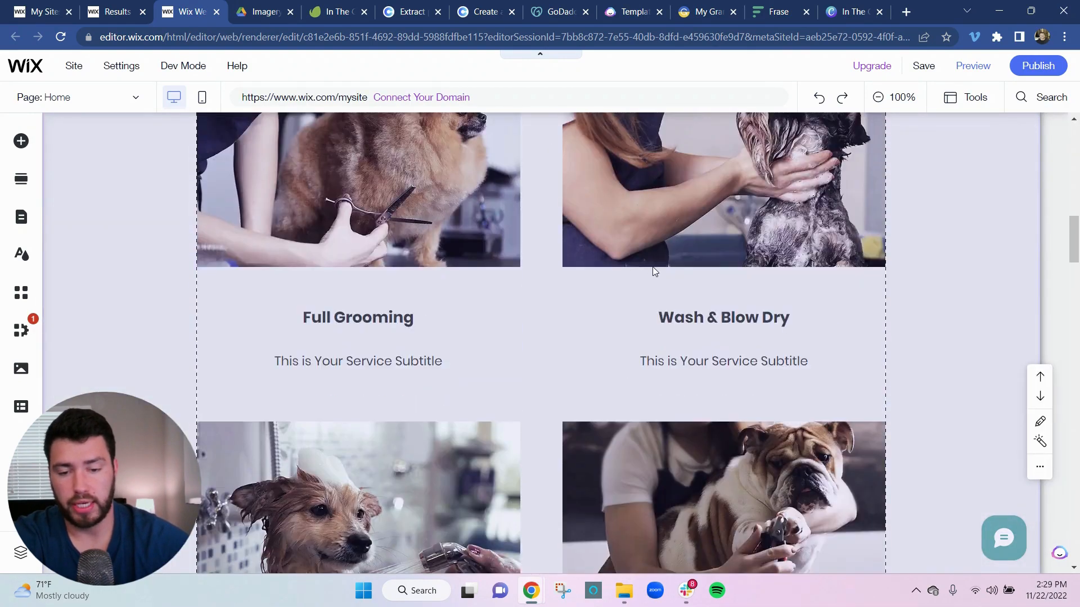
scroll(665, 257, down, 12)
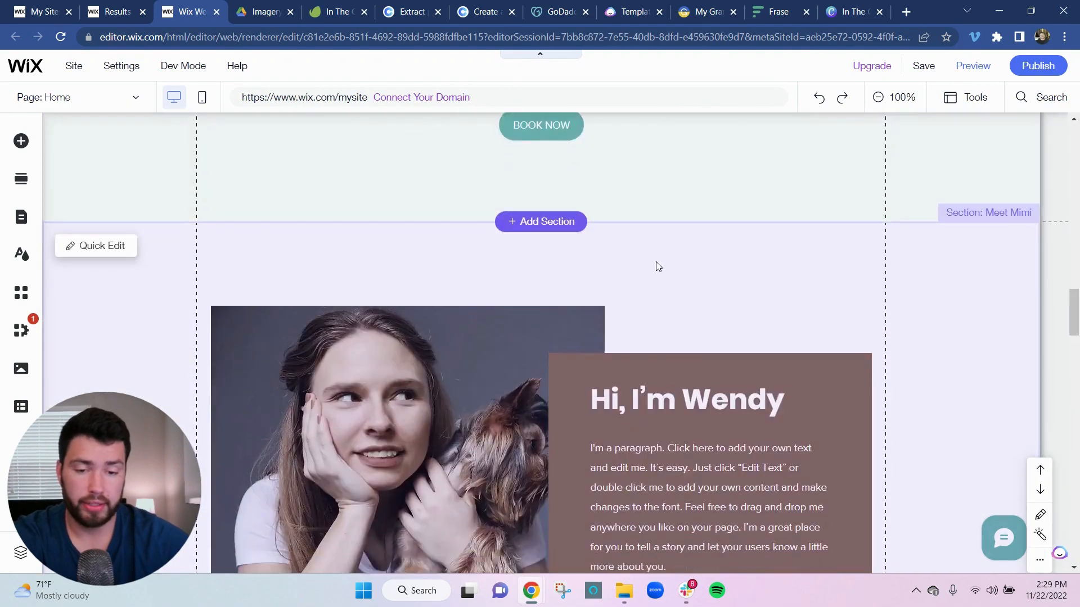
scroll(700, 267, down, 12)
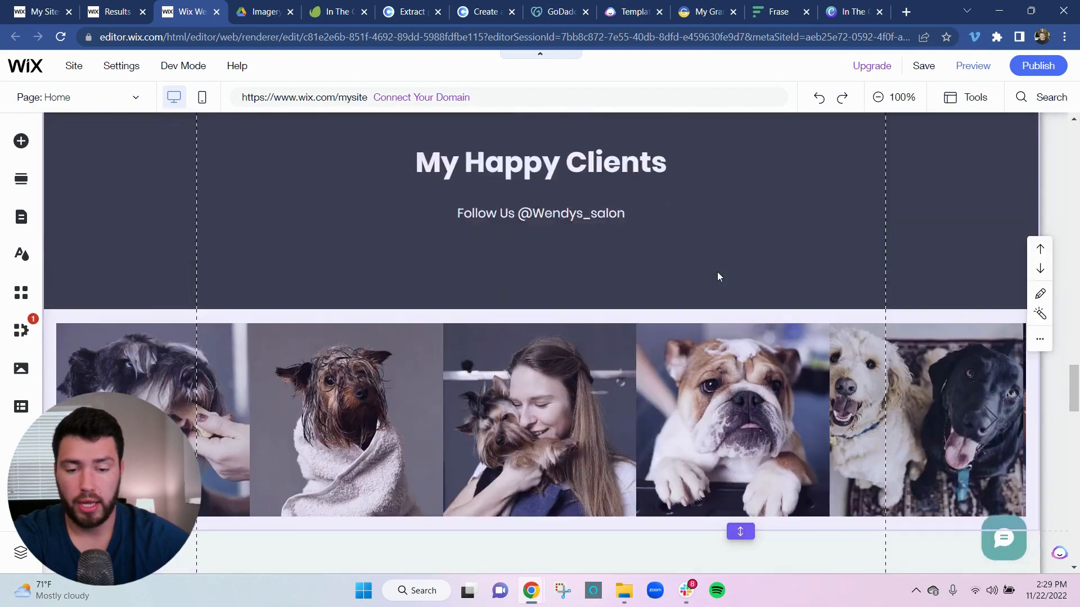
scroll(717, 269, up, 14)
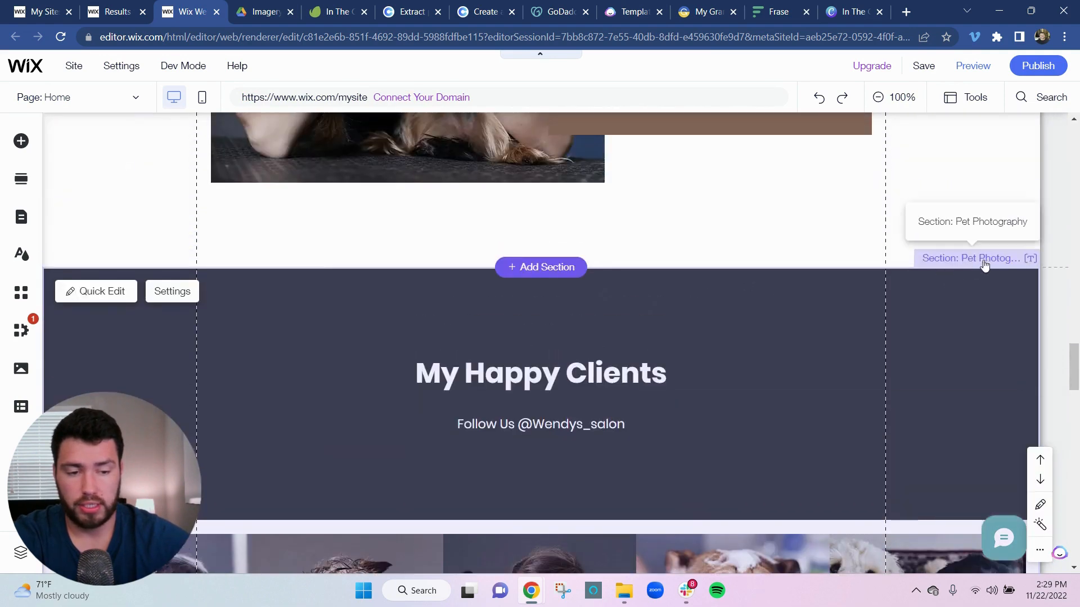
Step: Check the section name assigned to the My Happy Clients section
click(996, 264)
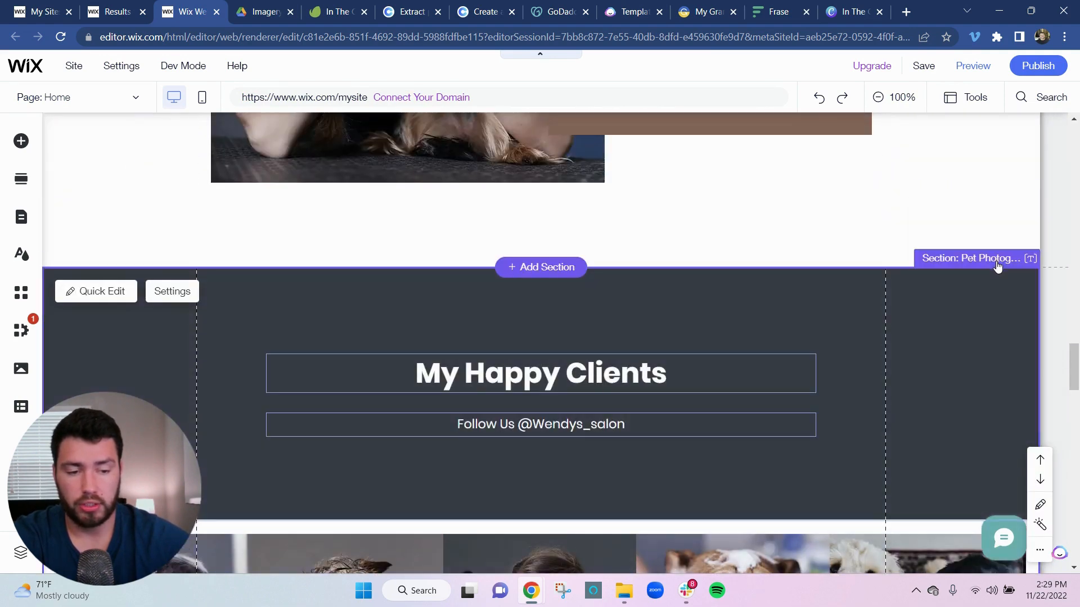
click(1031, 258)
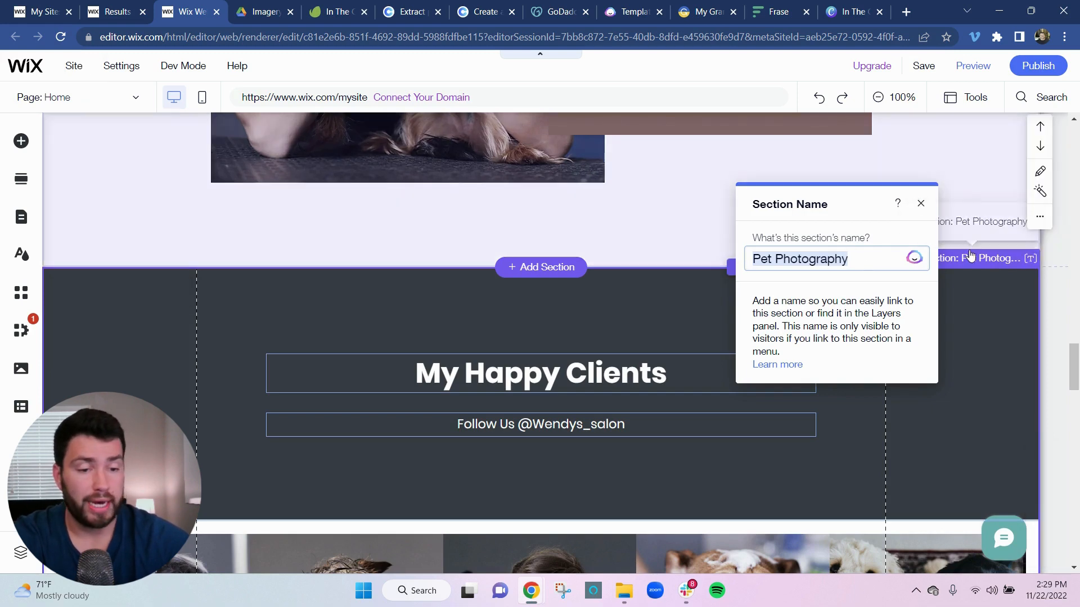
click(984, 295)
Step: Review the rest of the home page from Reviews through the contact form to the footer, and return to the services section
scroll(945, 296, down, 5)
scroll(910, 296, down, 17)
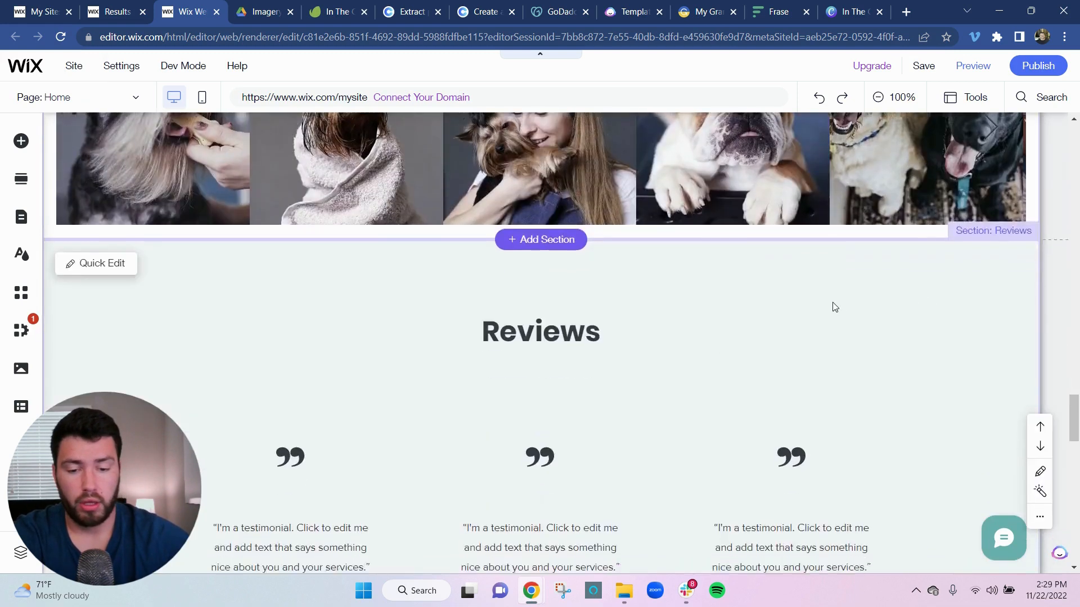
scroll(706, 276, down, 8)
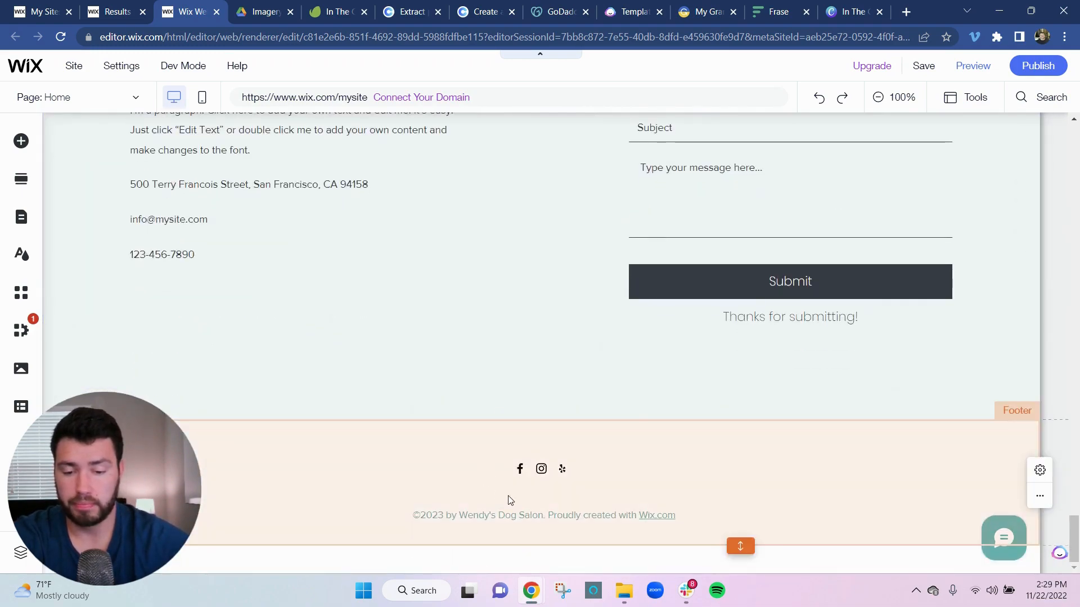
scroll(506, 495, up, 20)
scroll(131, 288, up, 15)
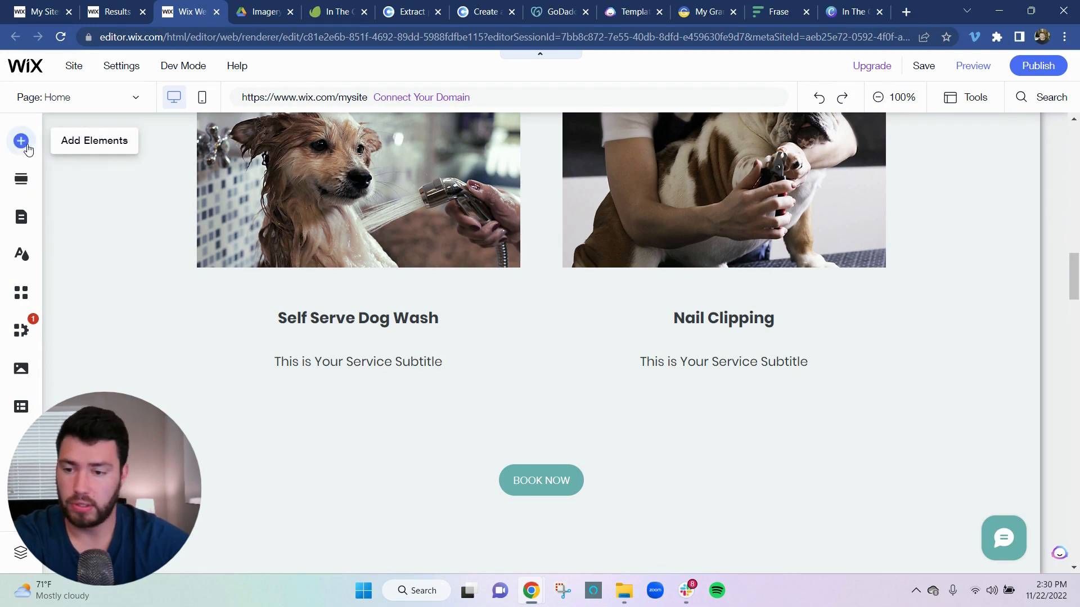
Step: Add a site menu link named Services that goes to the Services section of the Home page
click(21, 218)
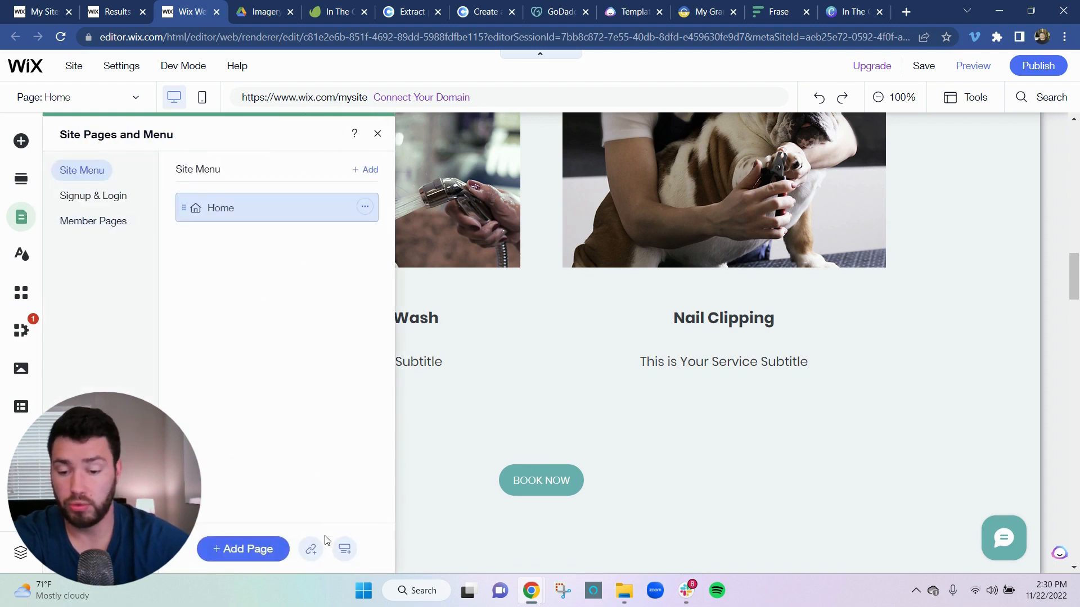
click(313, 555)
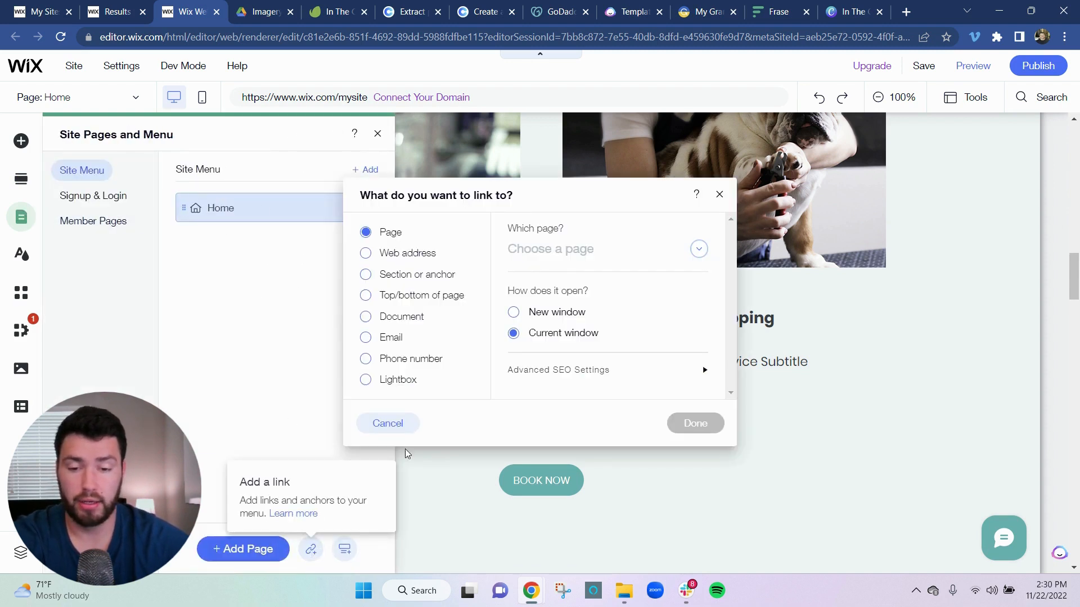
click(384, 281)
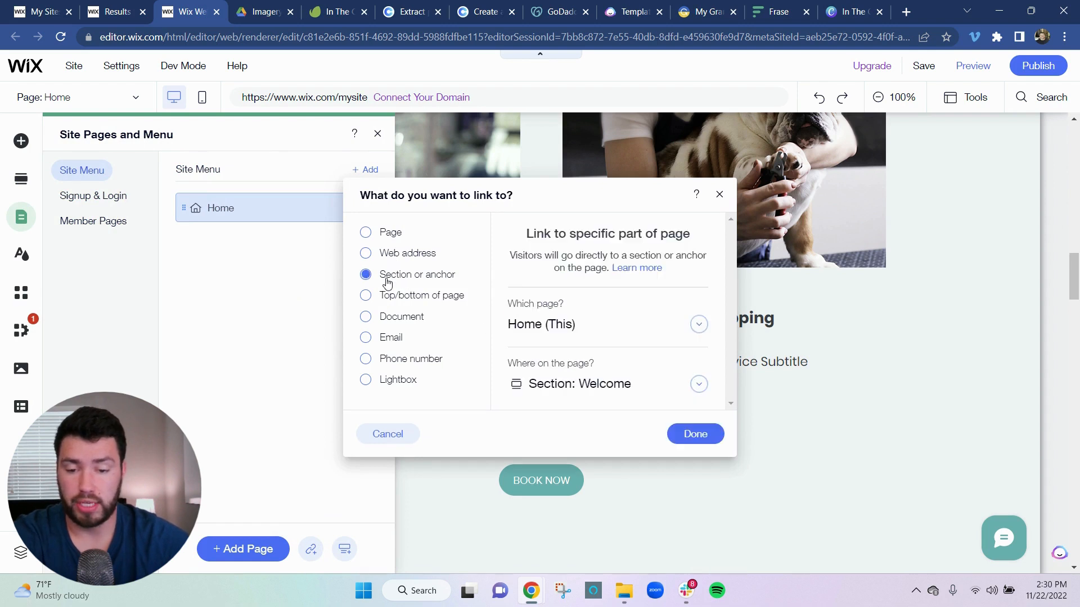
click(698, 385)
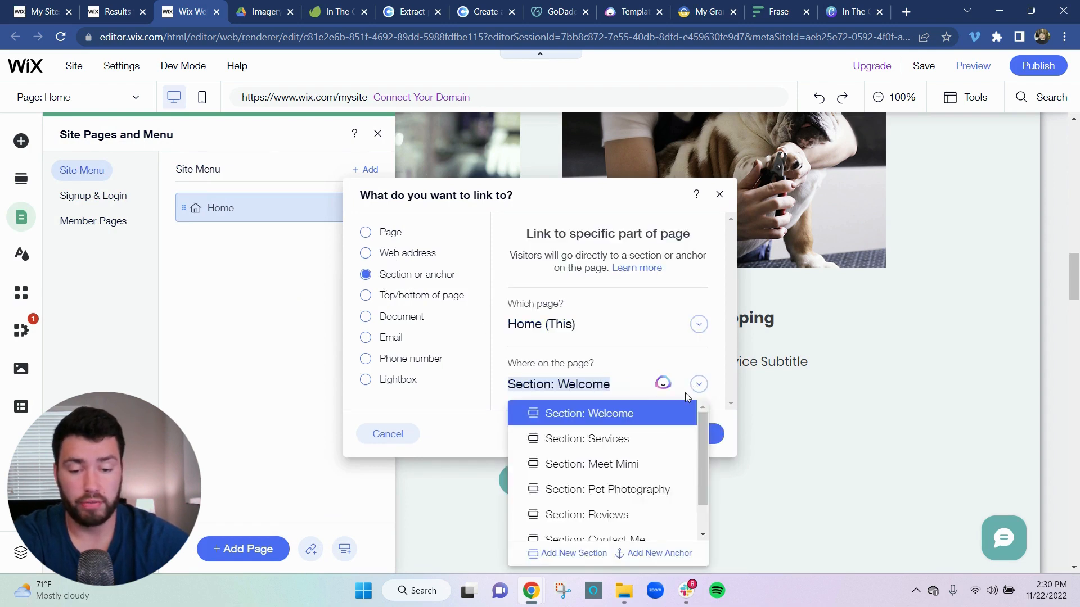
click(629, 444)
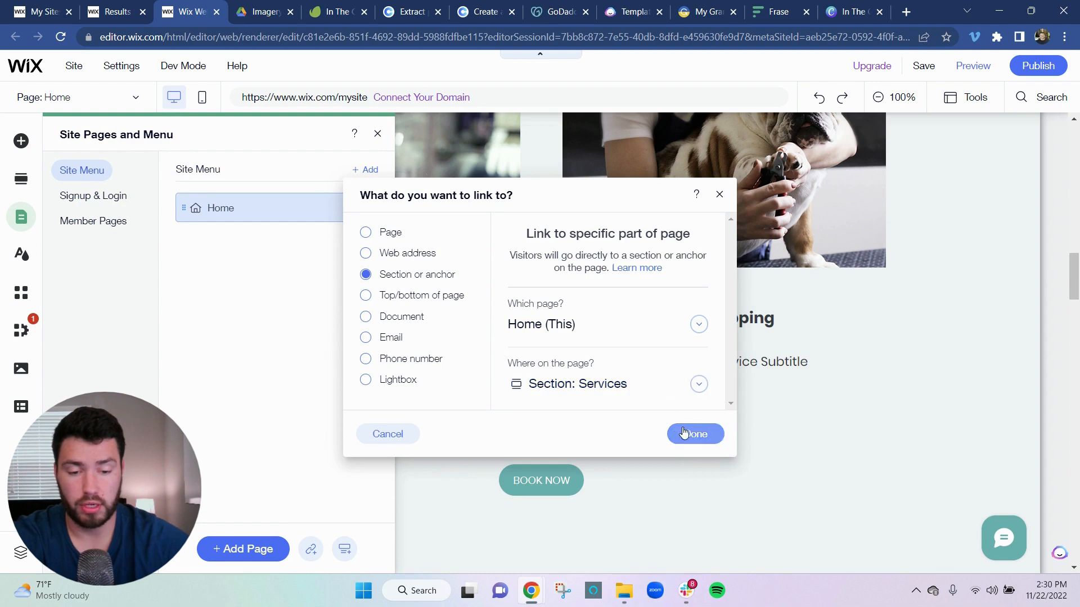
click(700, 434)
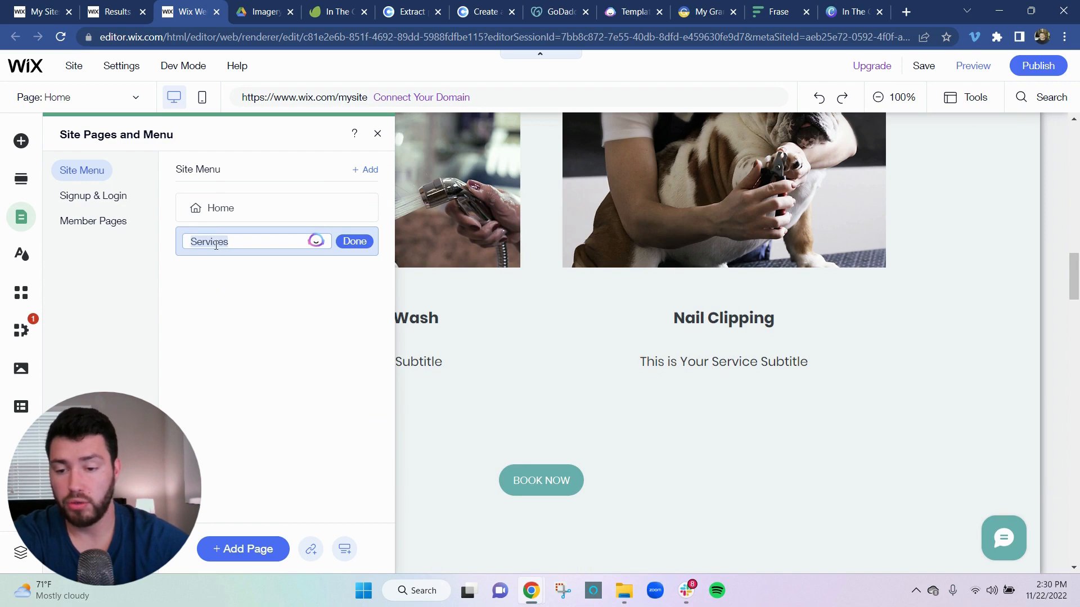
click(352, 241)
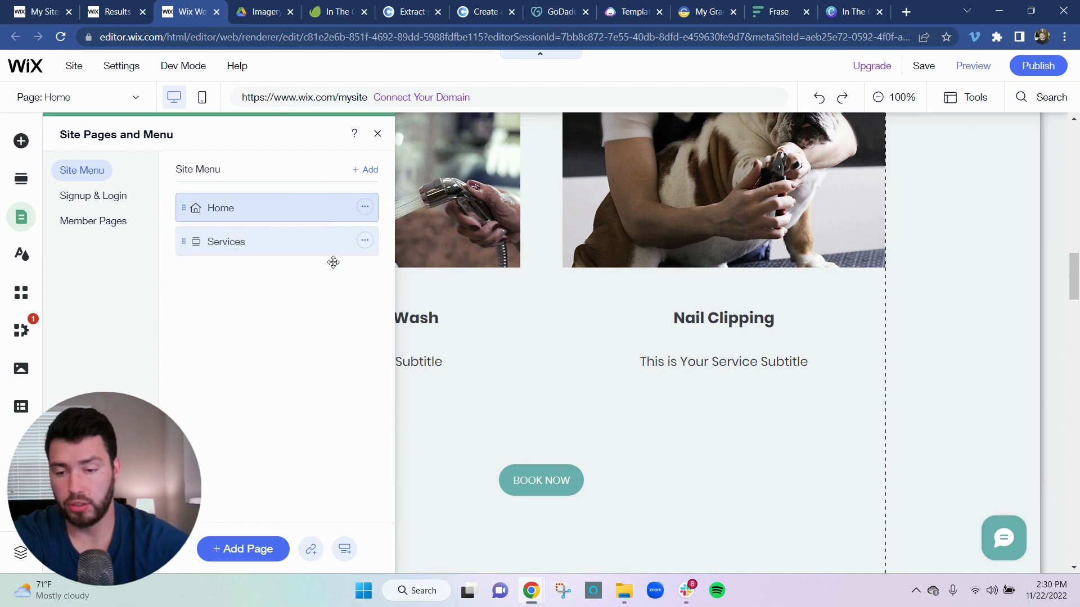
Step: Add a site menu link named Meet Mimi that goes to the Meet Mimi section of the Home page
click(312, 549)
click(430, 276)
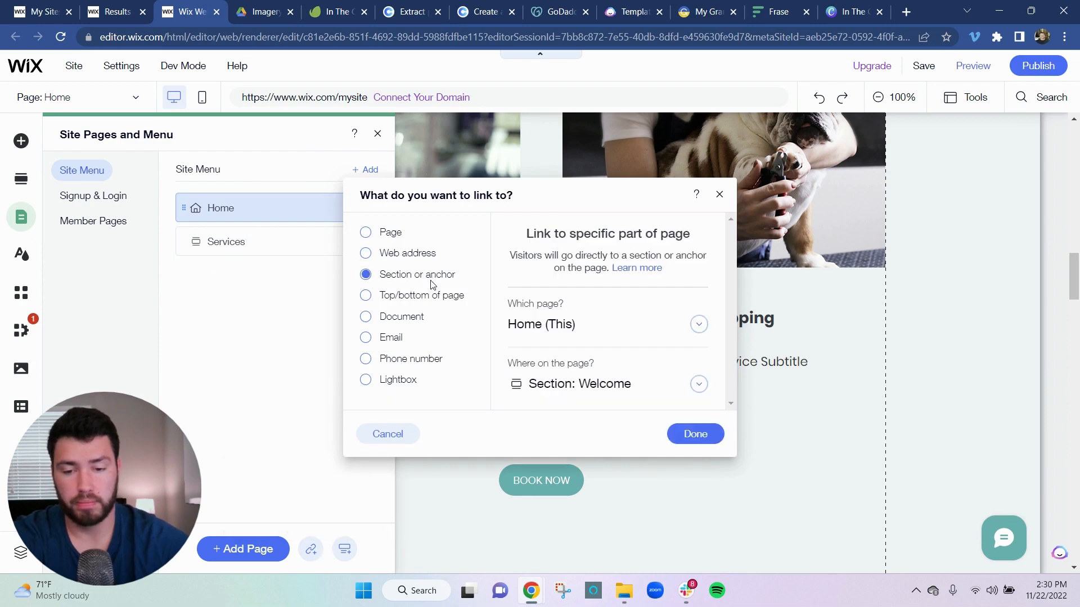
click(628, 392)
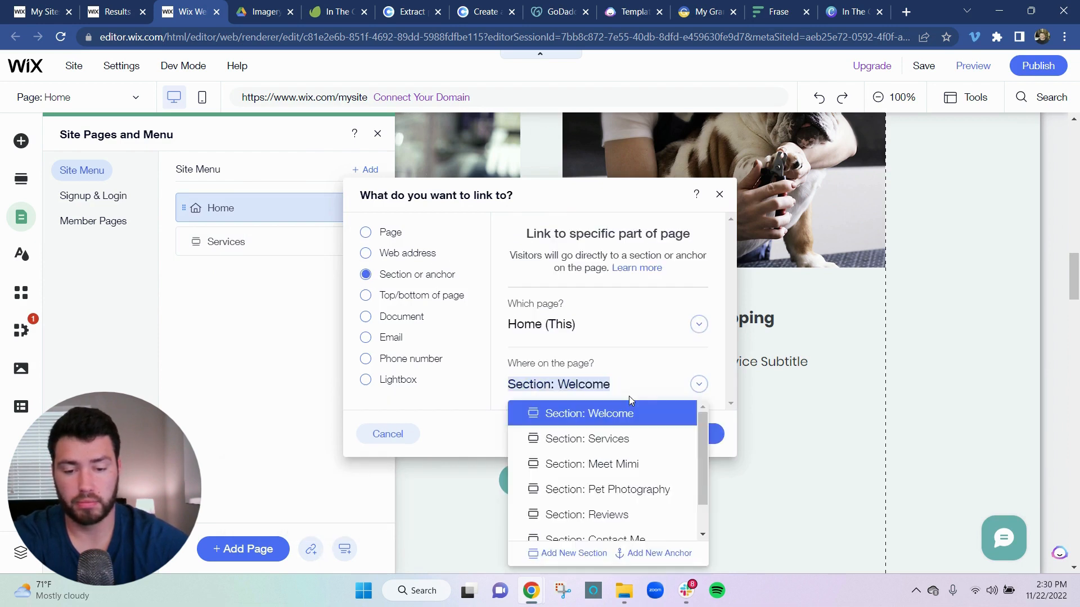
click(626, 464)
click(696, 434)
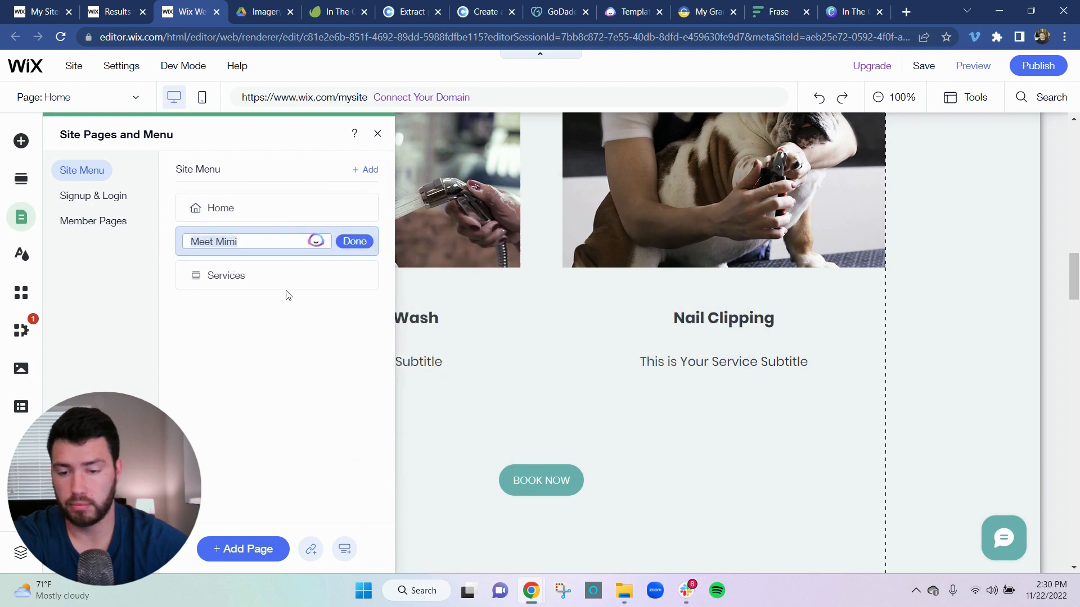
click(353, 243)
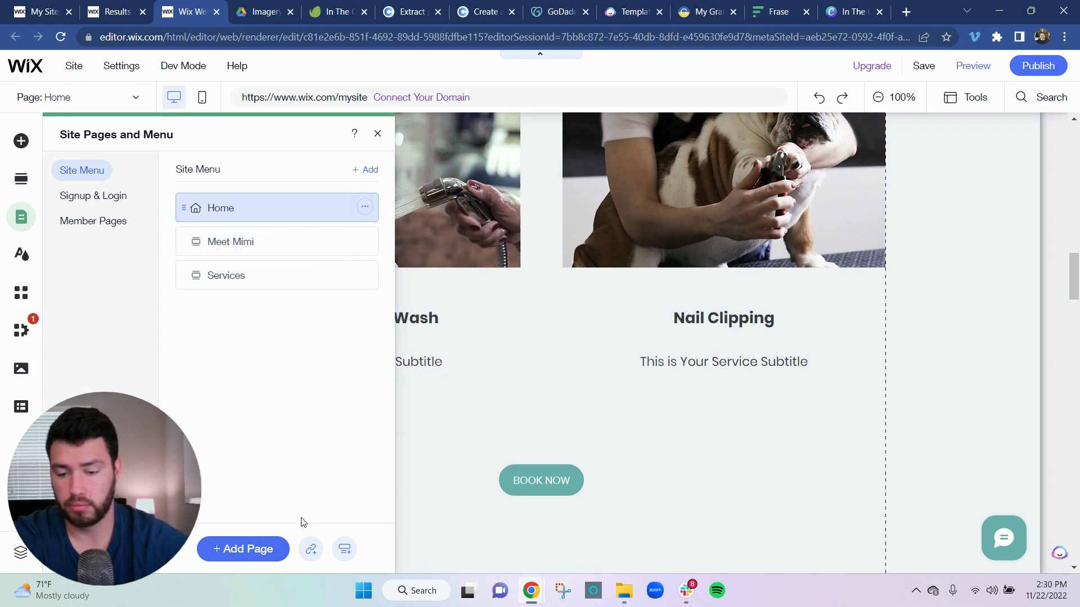
Step: Add a site menu link named Pet Photography that goes to the Pet Photography section of the Home page
click(311, 549)
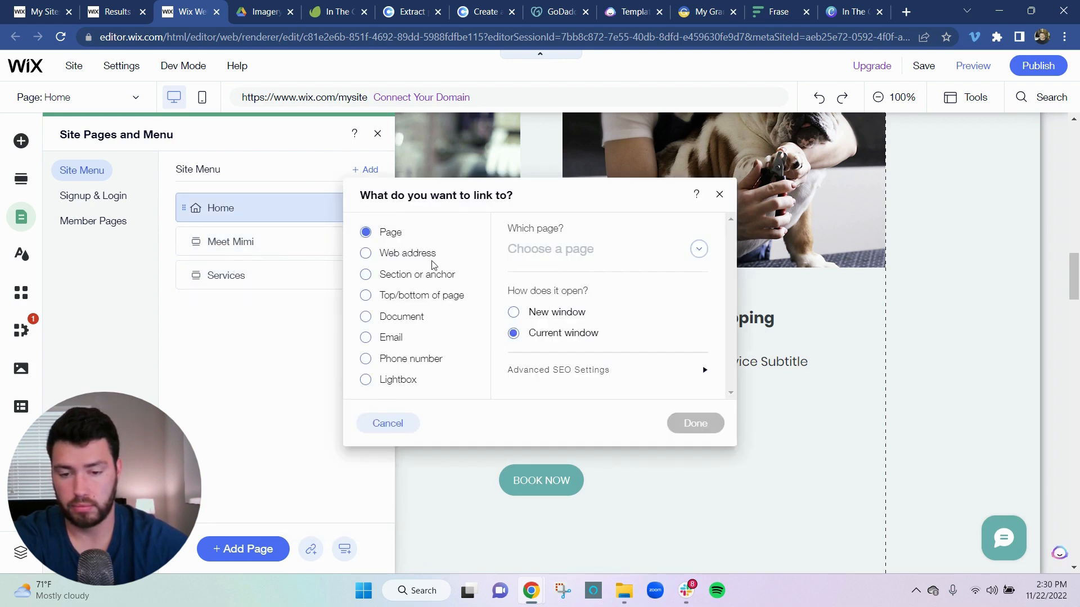
click(422, 274)
click(586, 384)
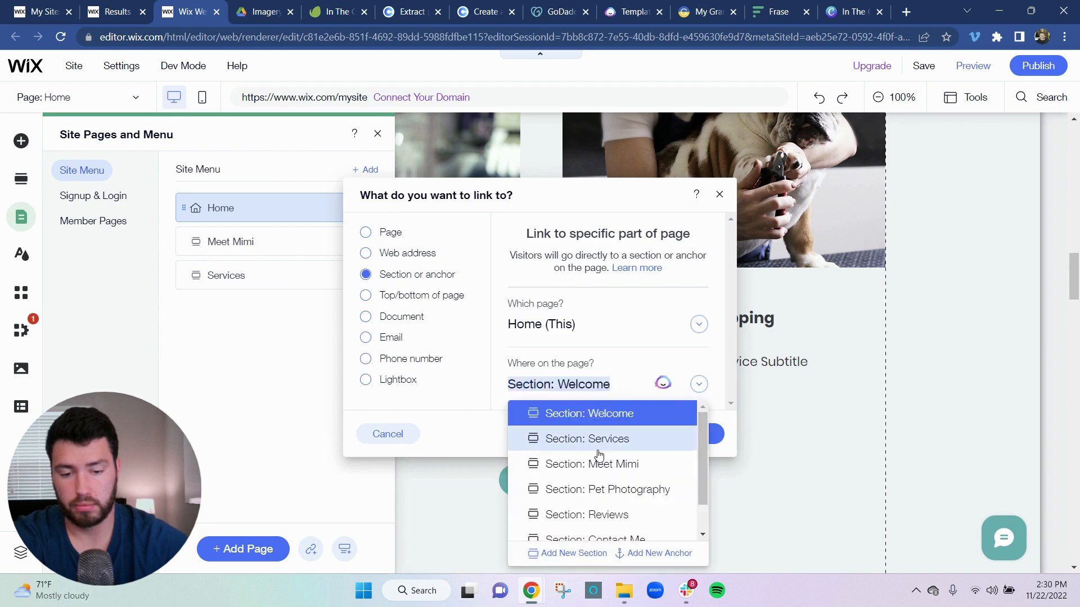
scroll(621, 482, down, 2)
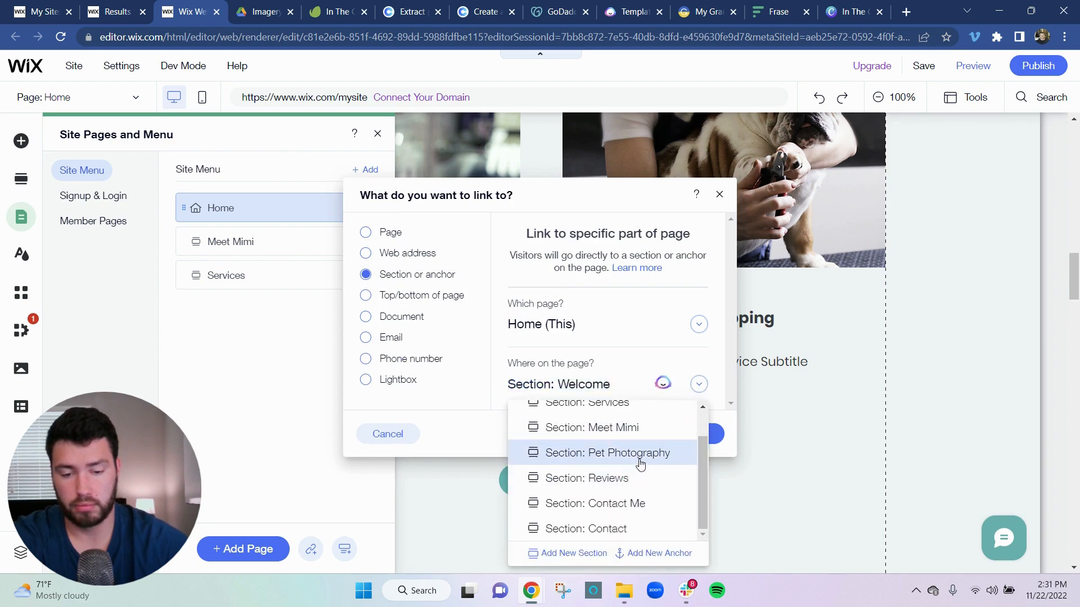
click(610, 450)
click(695, 433)
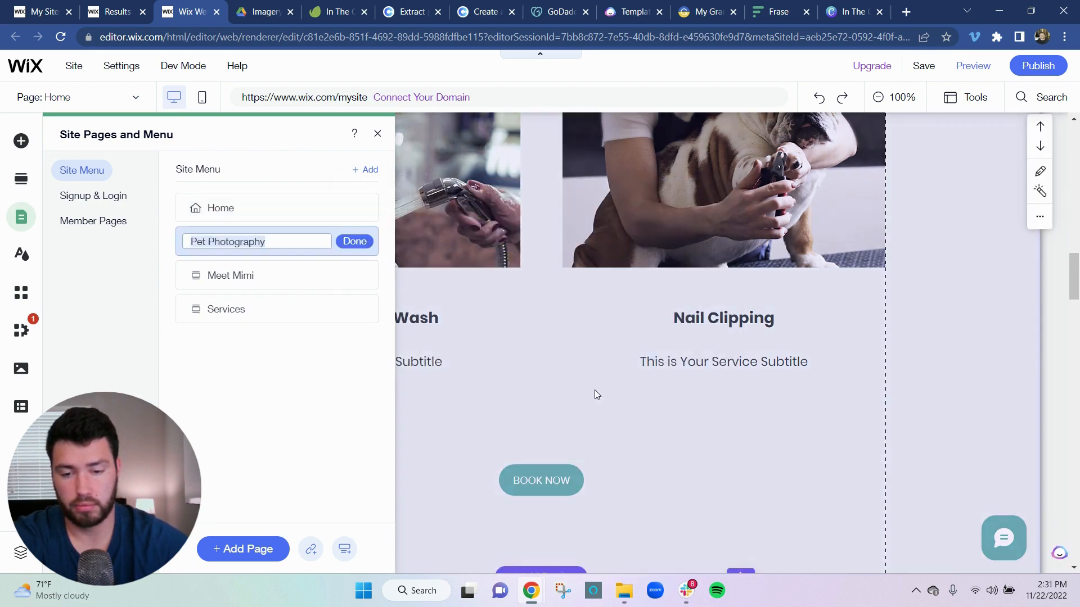
click(349, 241)
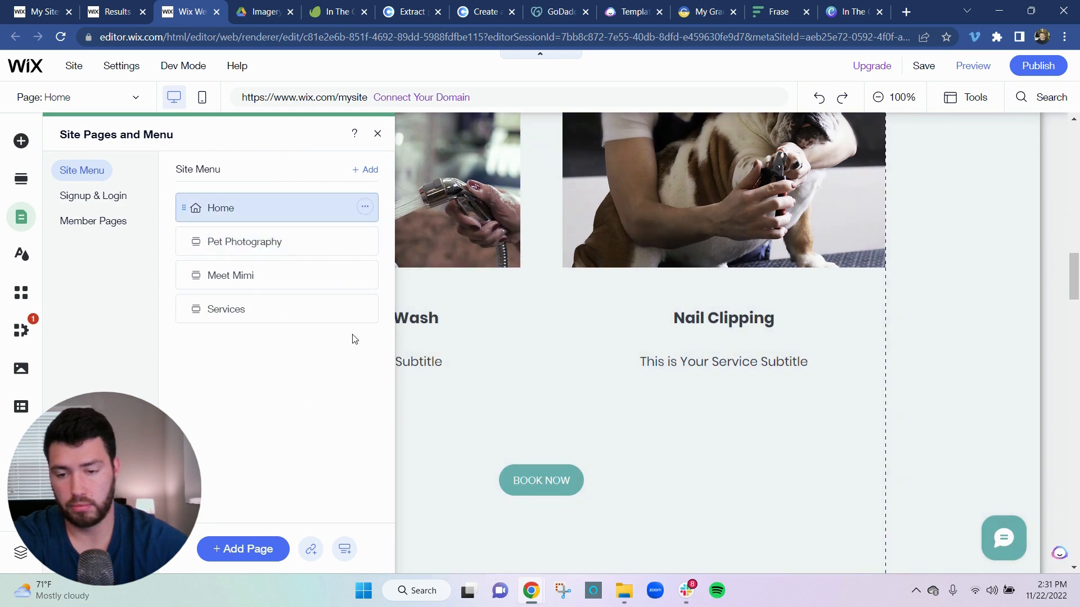
click(345, 549)
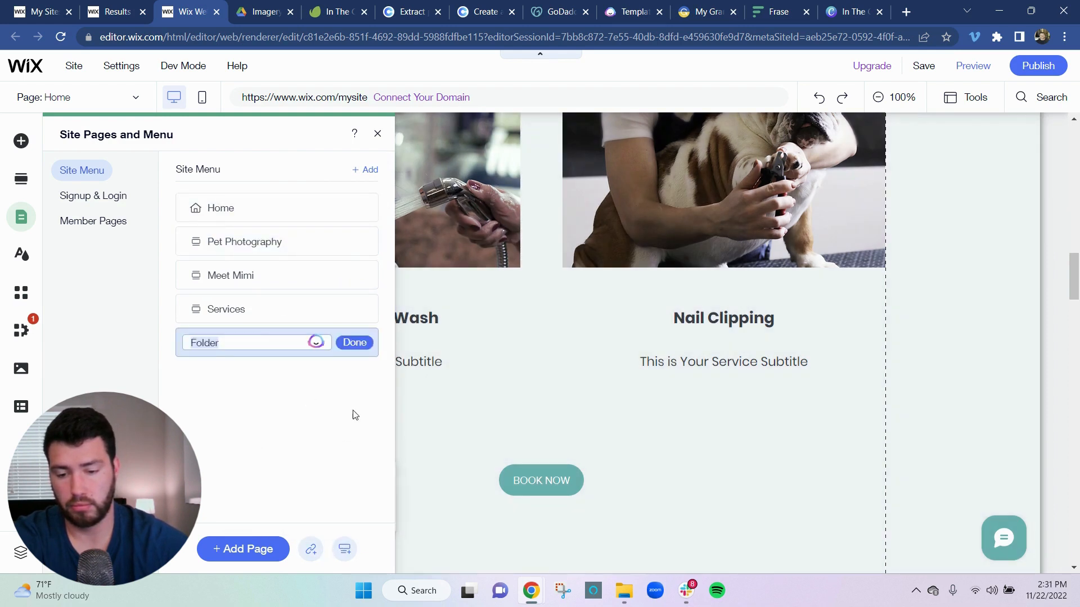
click(349, 344)
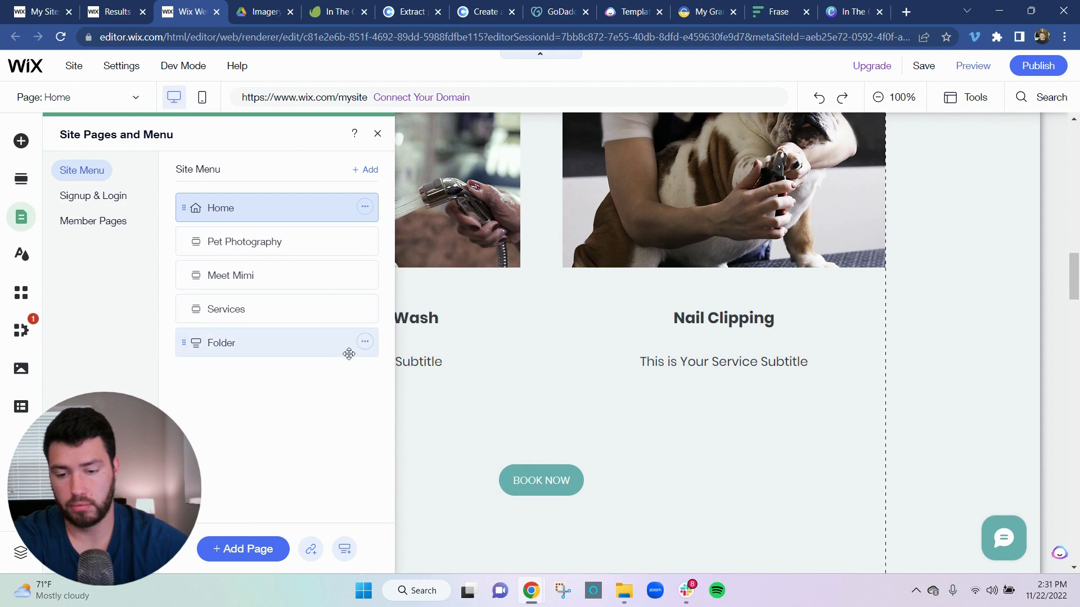
click(364, 342)
click(411, 406)
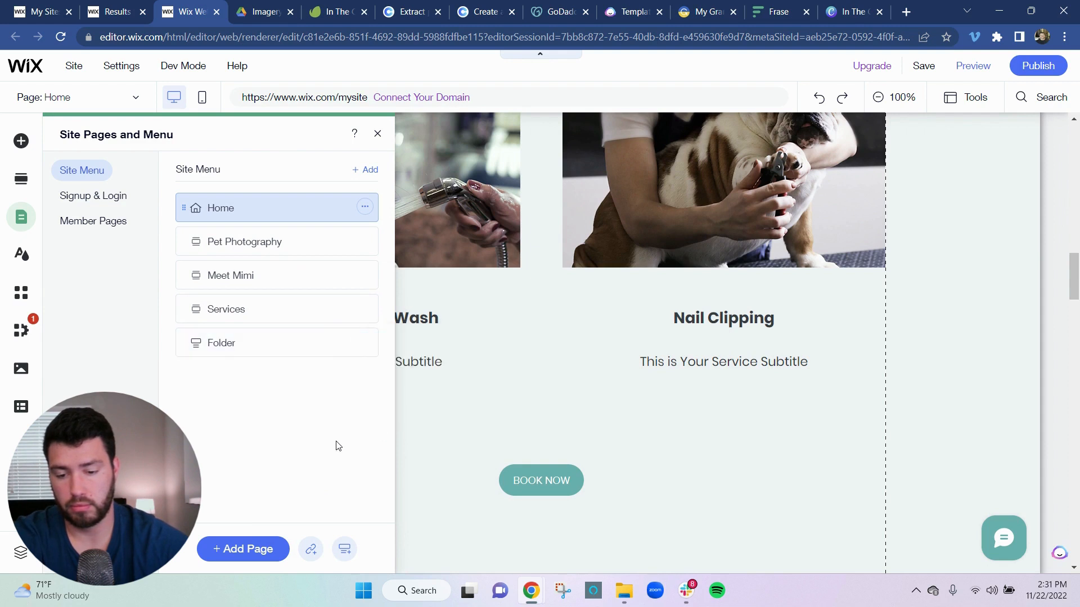
Step: Add a site menu link named Reviews that goes to the Reviews section of the Home page
click(313, 550)
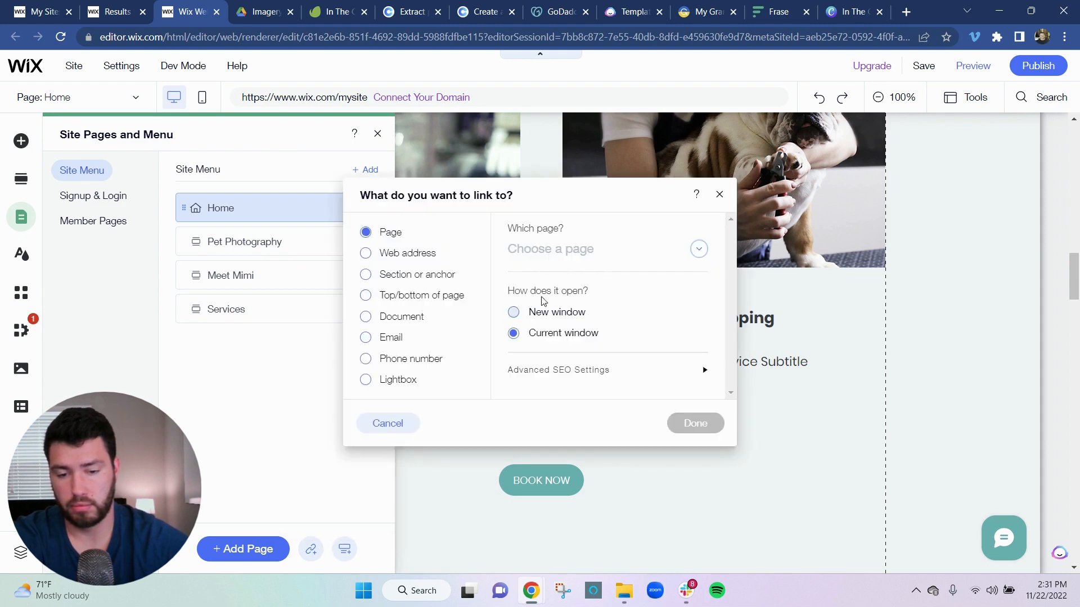
click(418, 275)
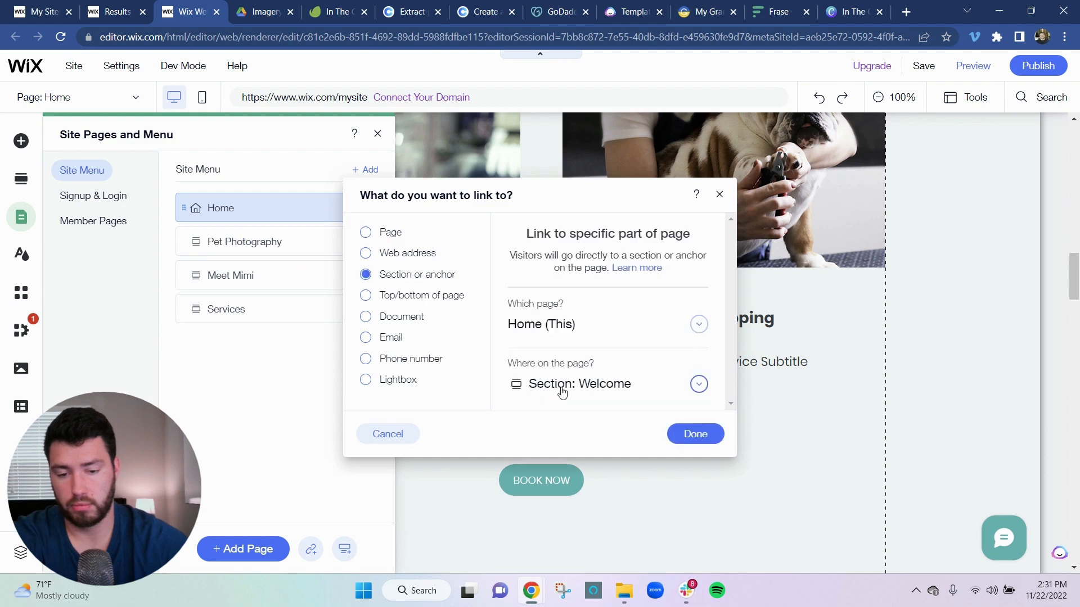
click(611, 388)
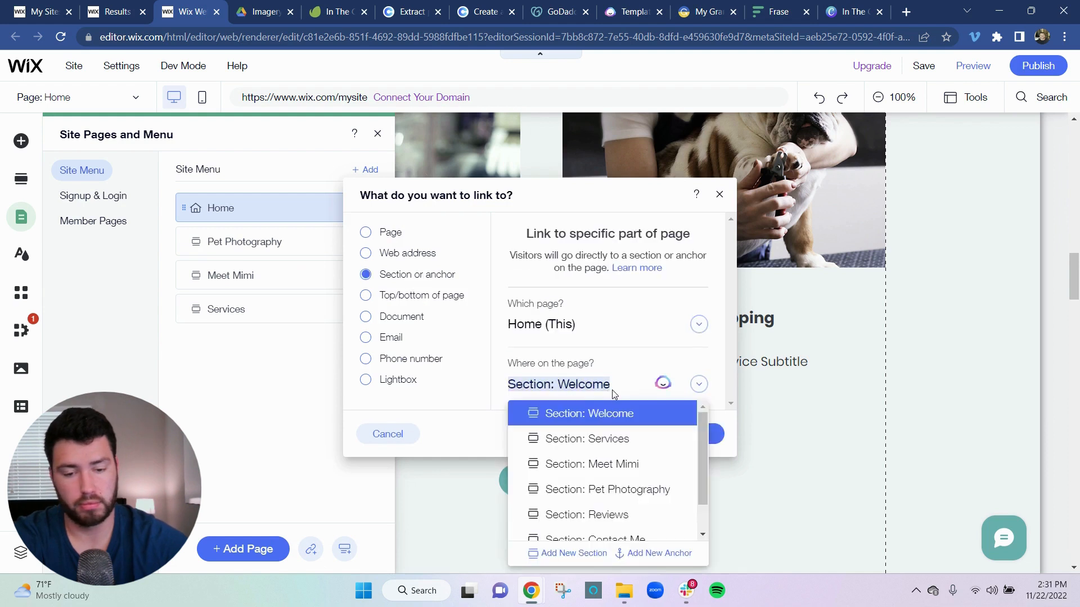
scroll(627, 483, down, 1)
click(628, 478)
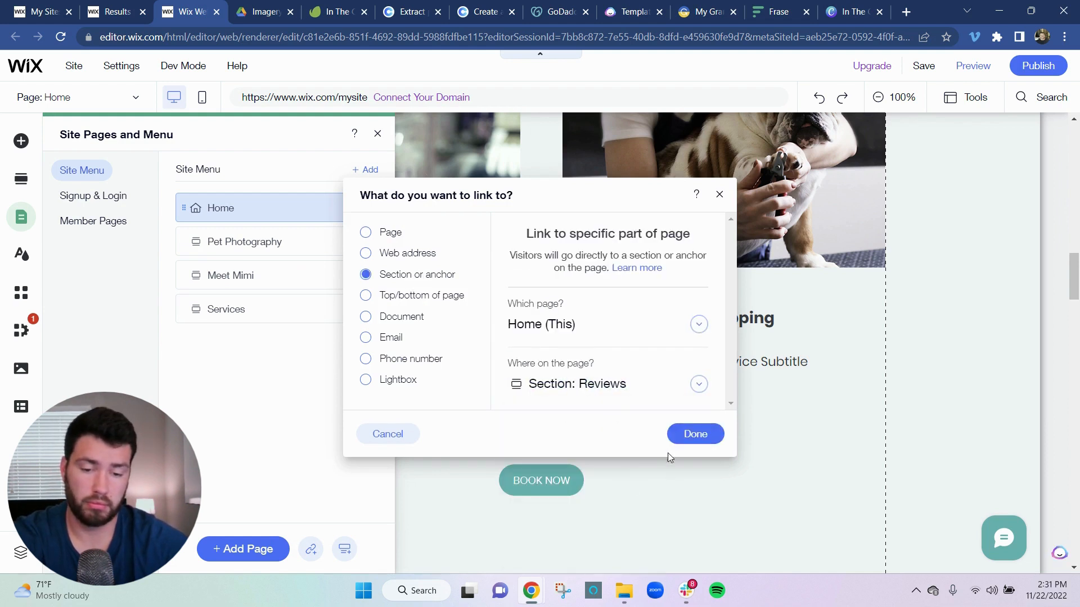
click(695, 434)
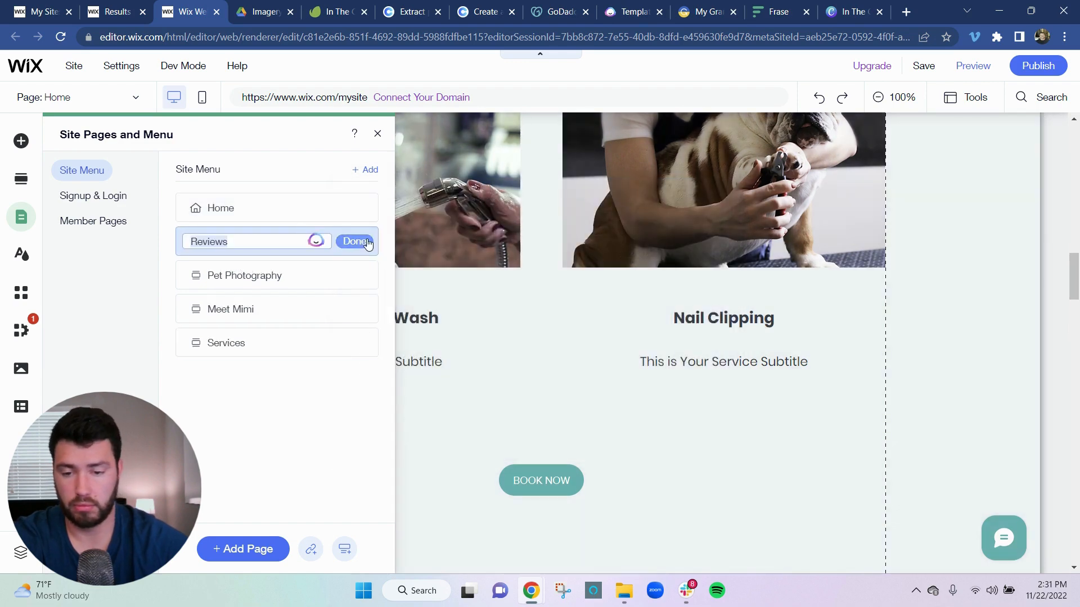
click(360, 244)
Step: Add a site menu link named Contact Me that goes to the Contact Me section of the Home page
scroll(554, 479, down, 4)
scroll(554, 479, down, 15)
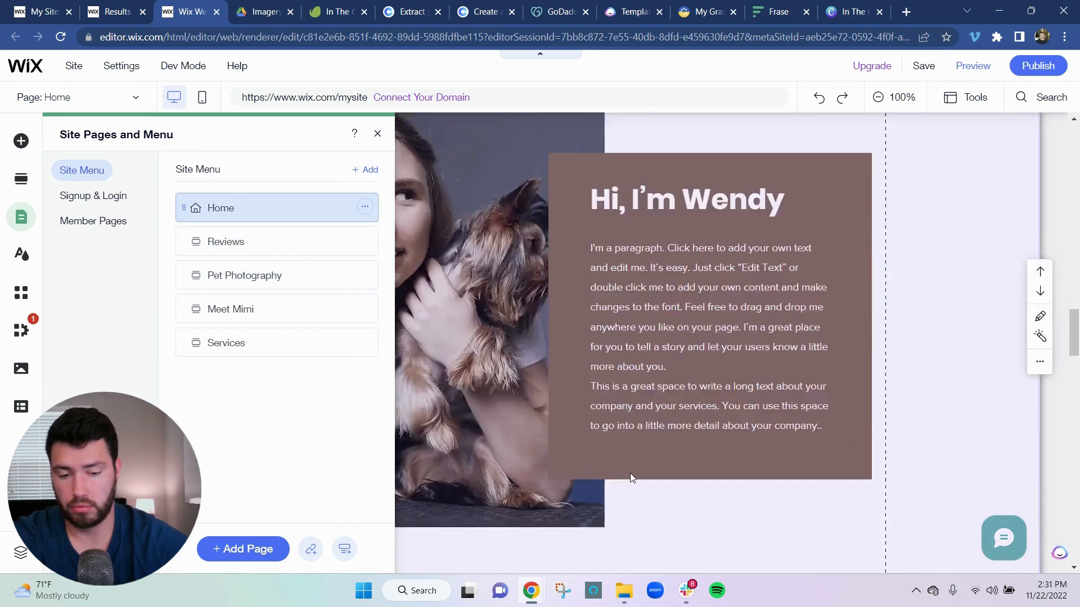
scroll(666, 438, down, 16)
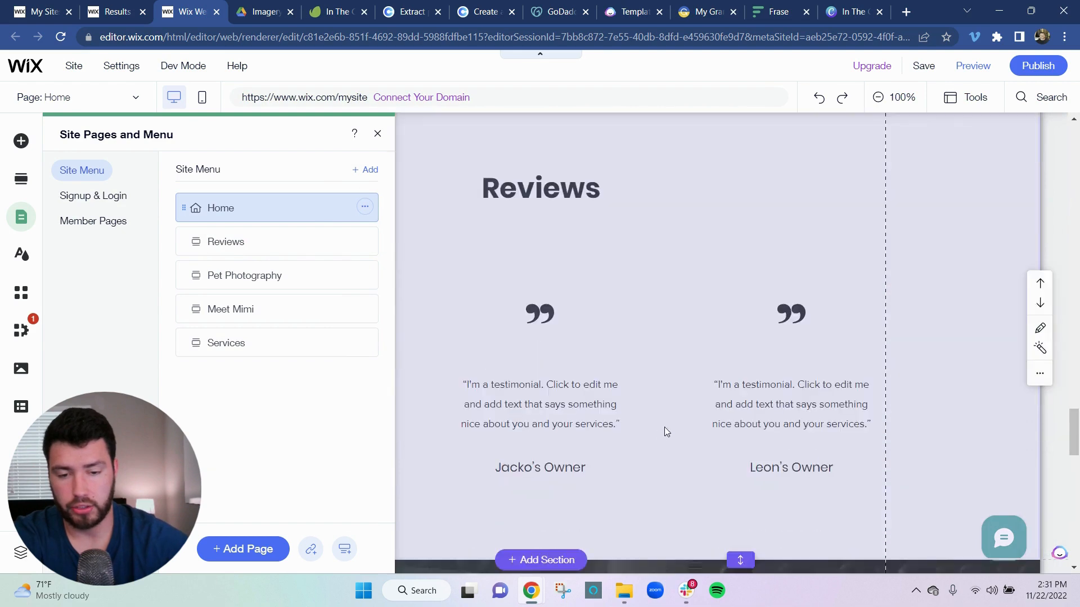
scroll(768, 374, up, 4)
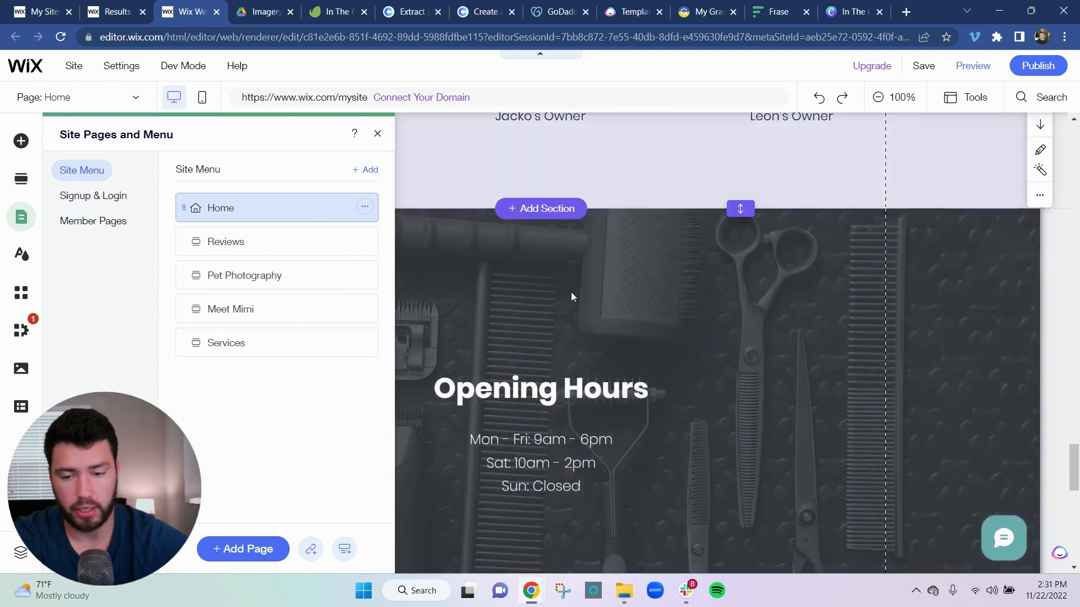
click(311, 549)
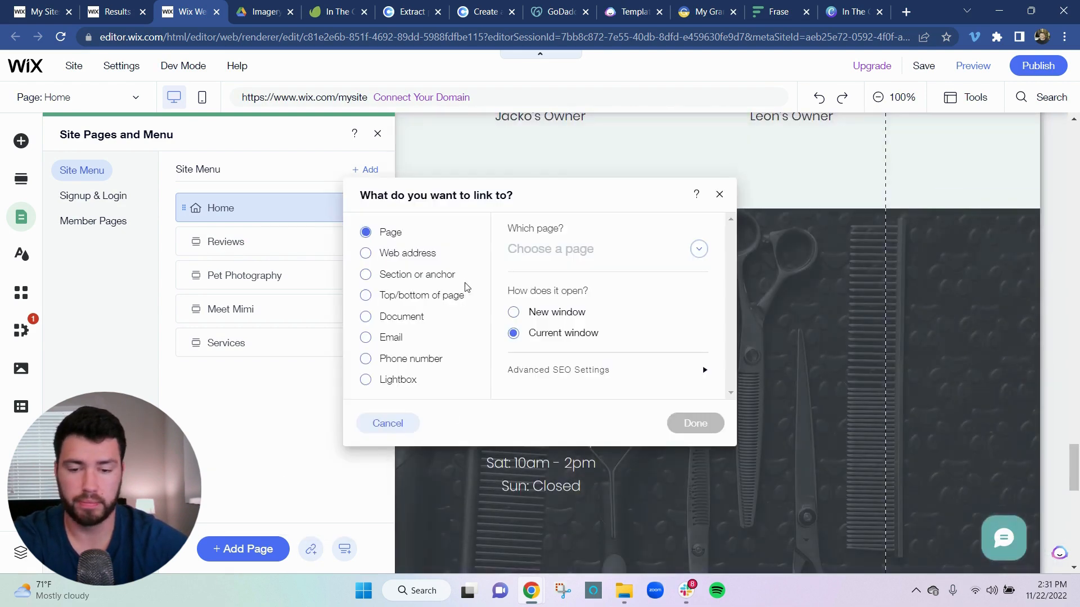
click(427, 283)
click(656, 382)
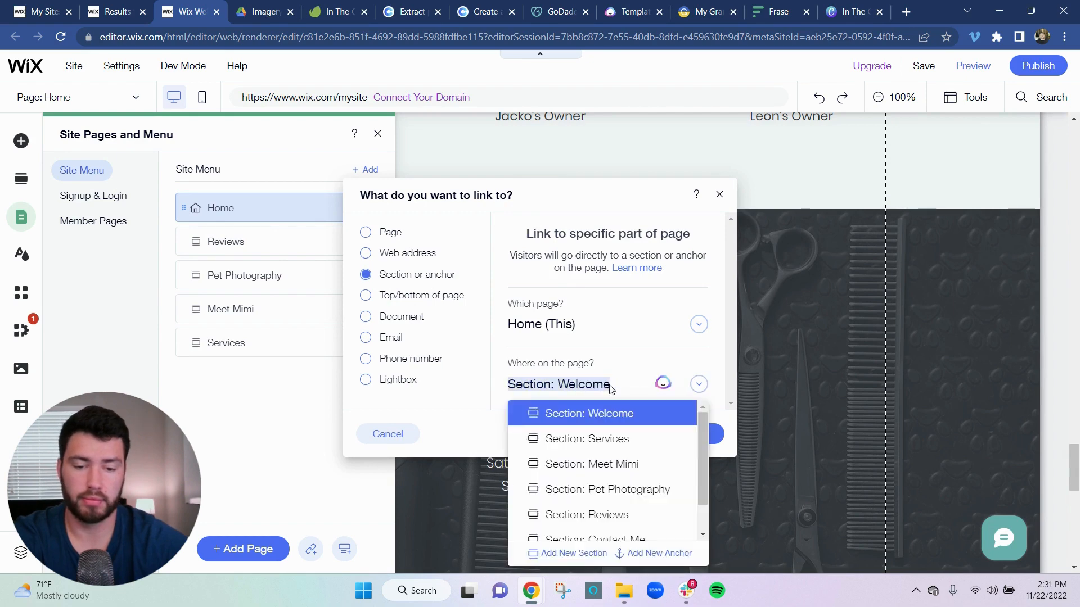
scroll(630, 538, down, 1)
click(634, 505)
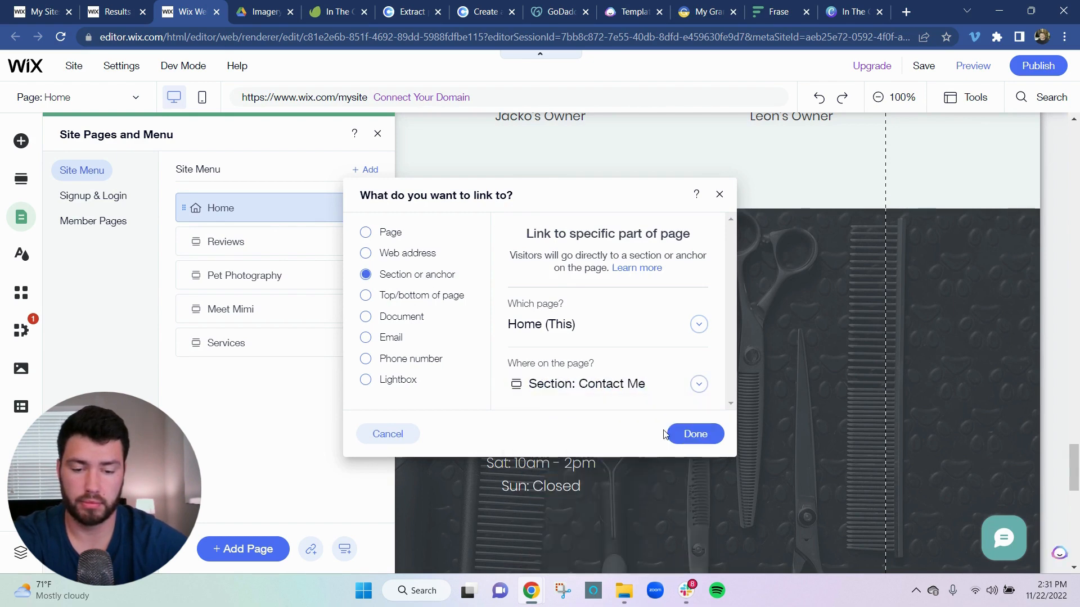
click(689, 435)
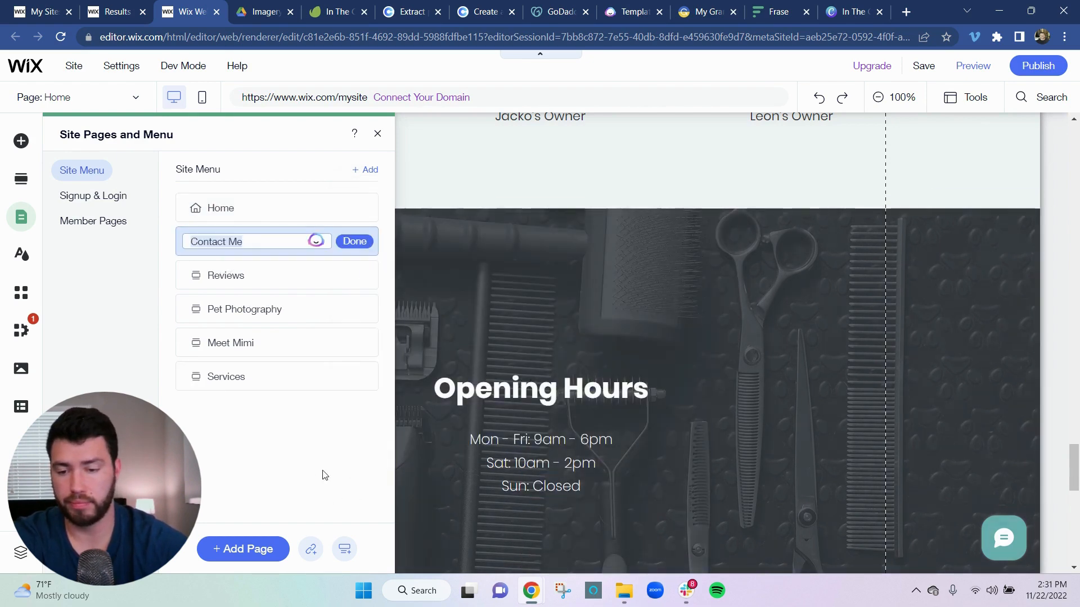
click(361, 244)
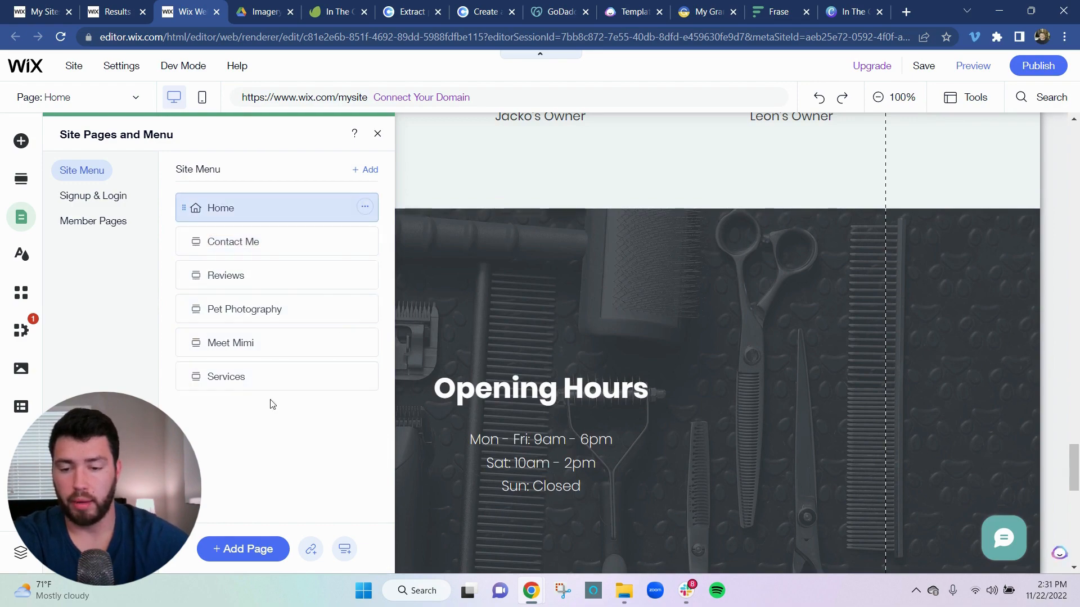
Step: Reorder the site menu so Meet Mimi and Services directly follow Home and Contact Me comes last
scroll(647, 260, up, 20)
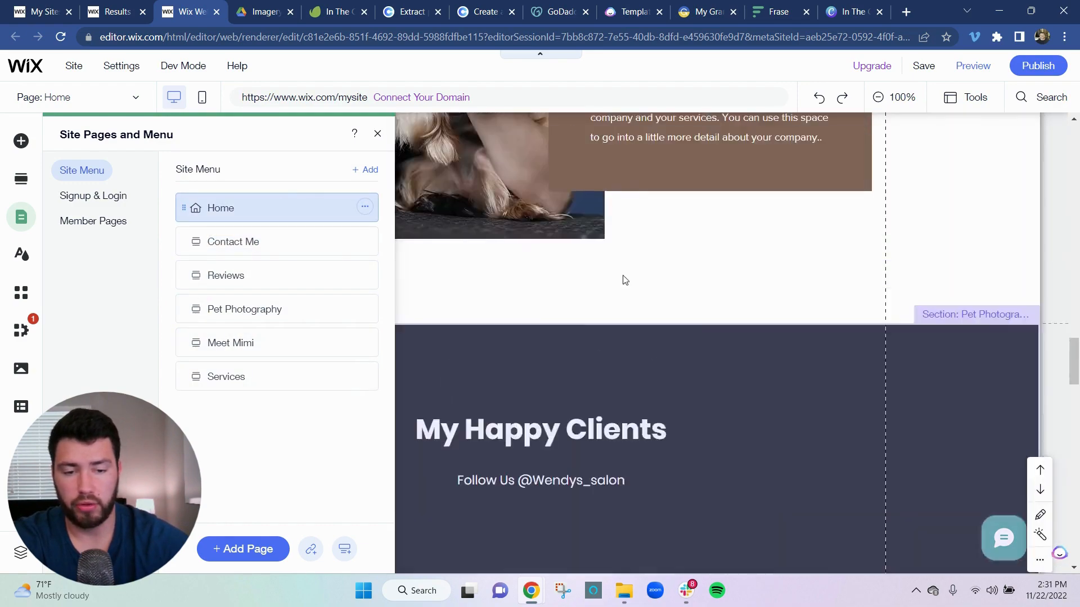
scroll(627, 268, up, 15)
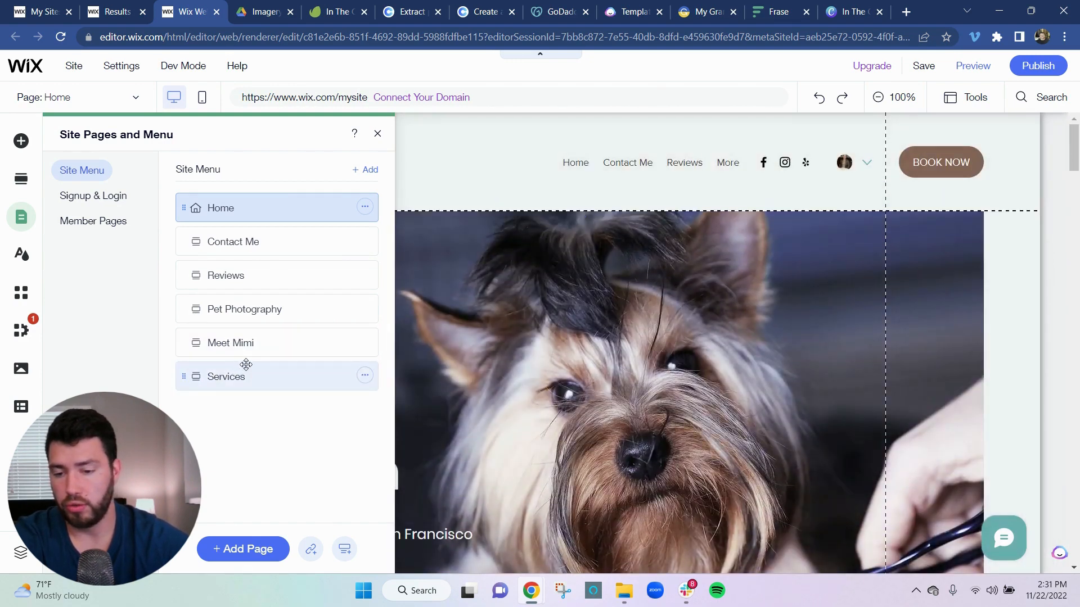
drag(246, 365, 248, 254)
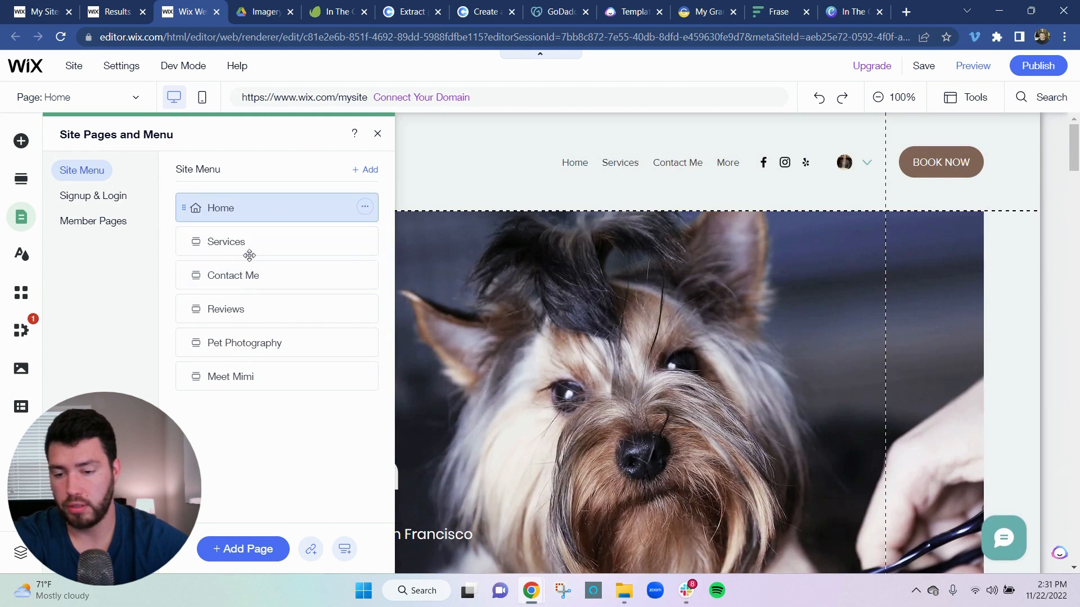
drag(233, 313, 211, 376)
drag(230, 337, 217, 243)
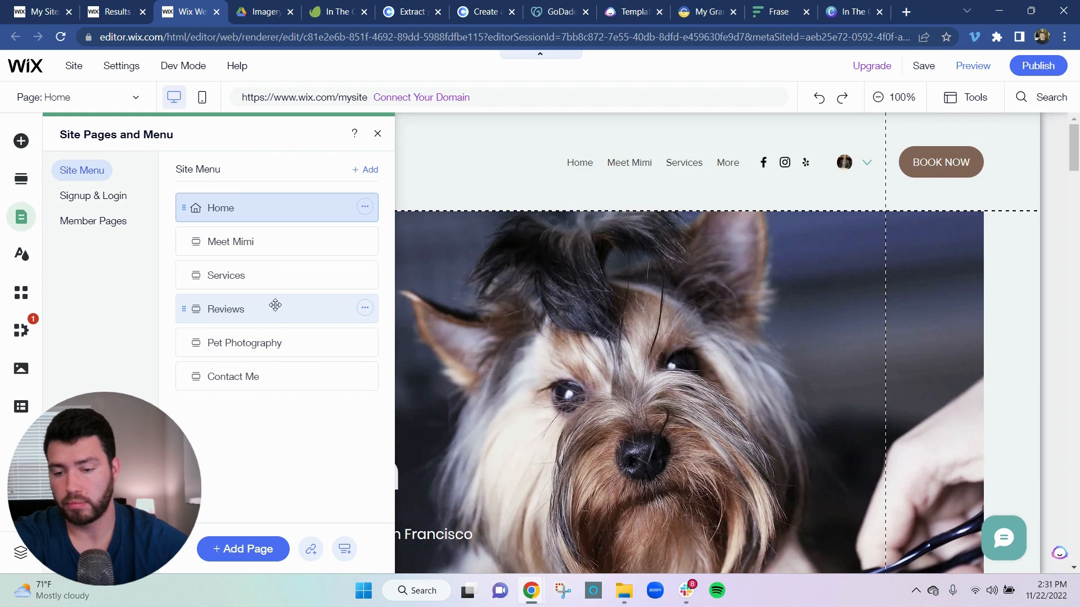
Step: Match the site menu to the page's section order by placing Meet Mimi below Services and Pet Photography above Reviews
scroll(691, 384, down, 9)
scroll(692, 379, up, 4)
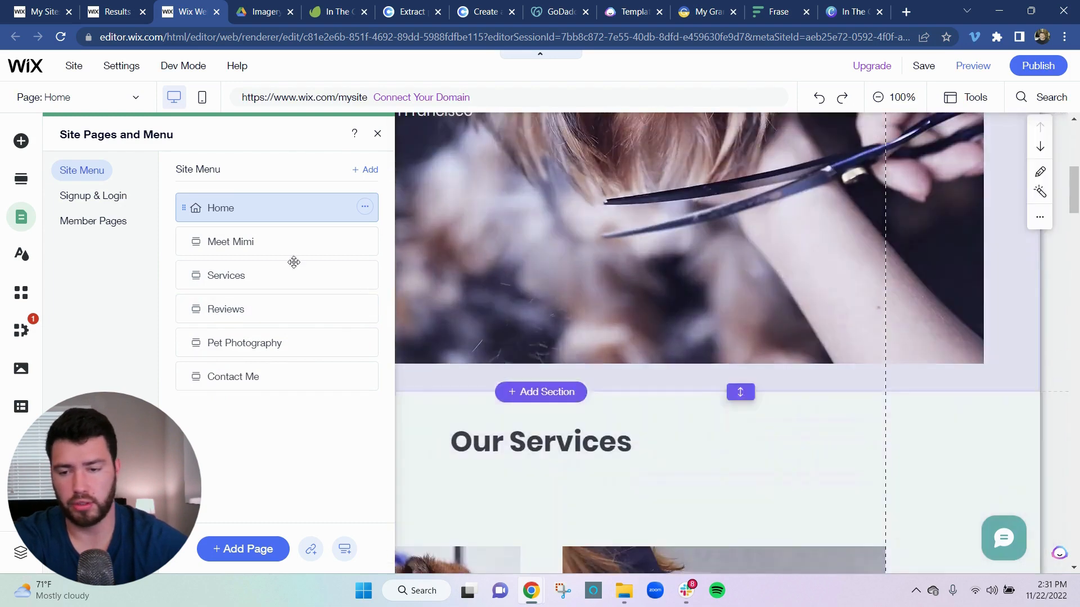
drag(225, 241, 222, 275)
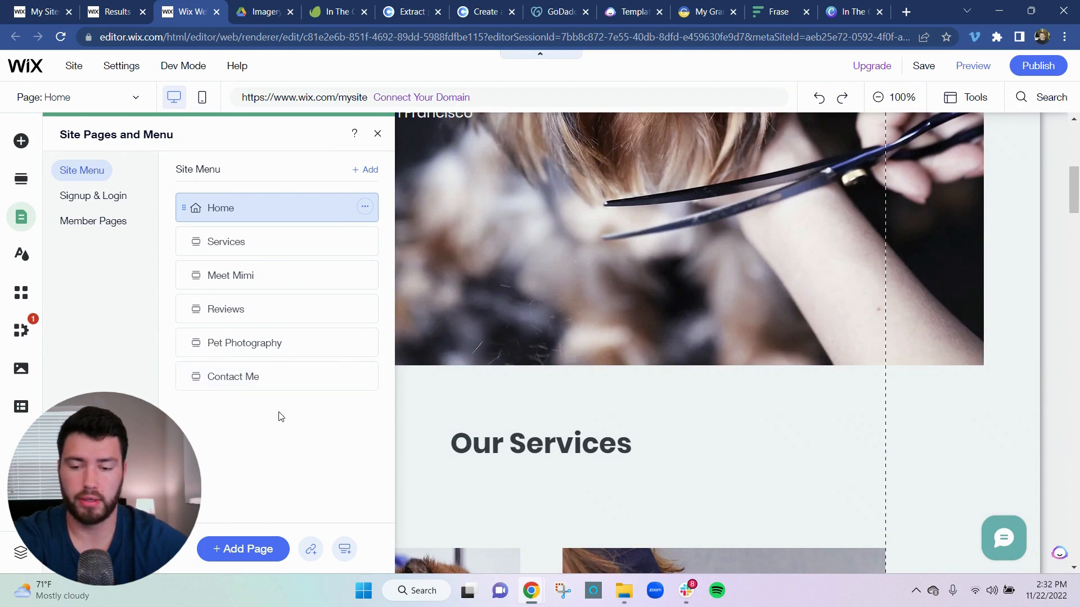
scroll(703, 365, down, 10)
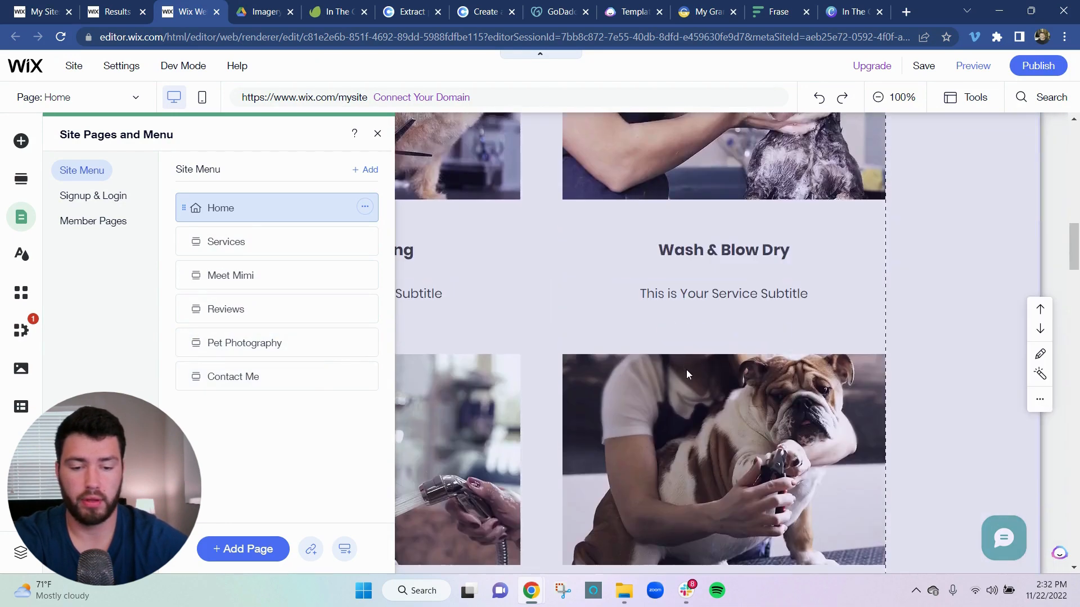
scroll(683, 360, down, 10)
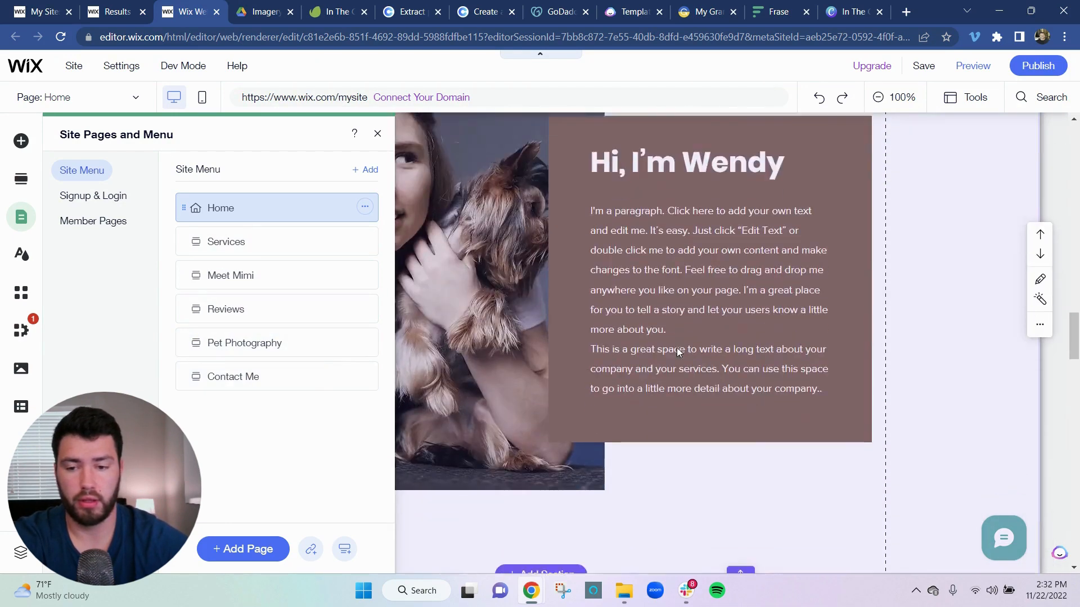
scroll(675, 337, down, 5)
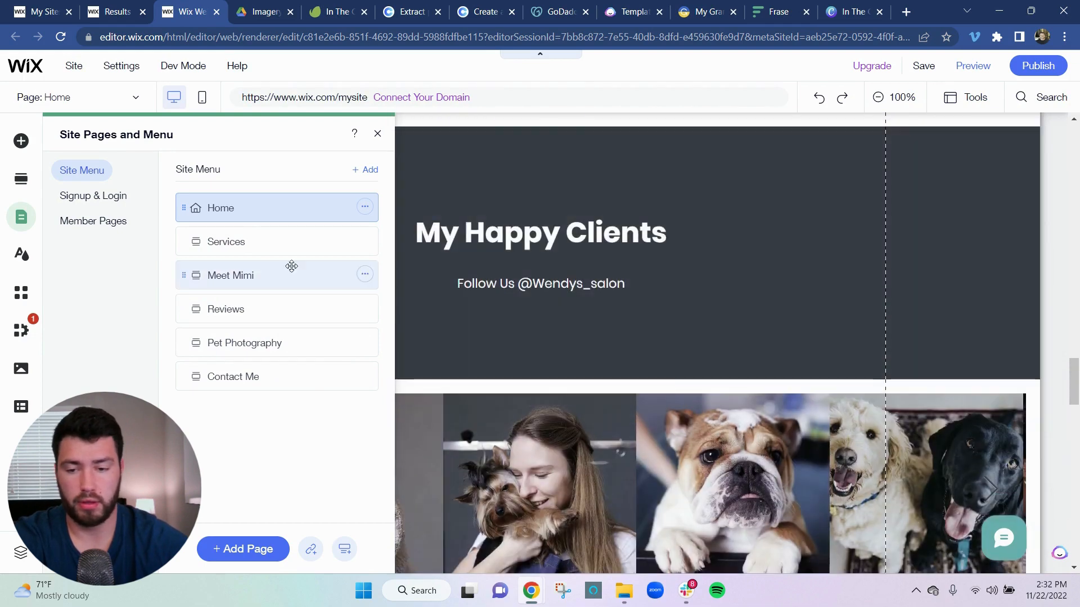
drag(243, 337, 224, 309)
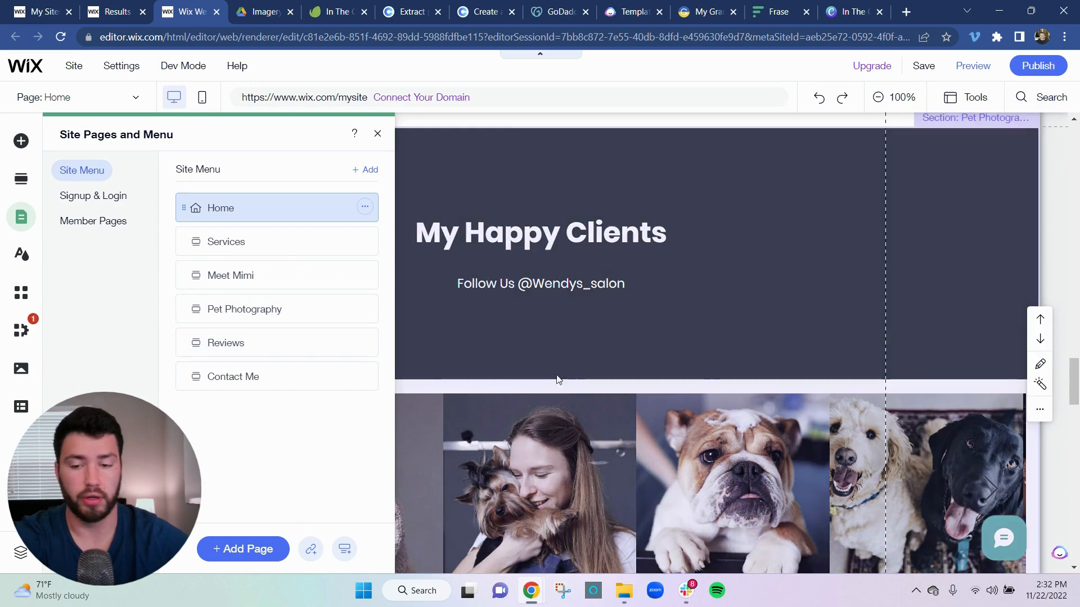
Step: Close the site pages and menu settings and return to the page header
scroll(679, 366, up, 5)
scroll(662, 336, up, 10)
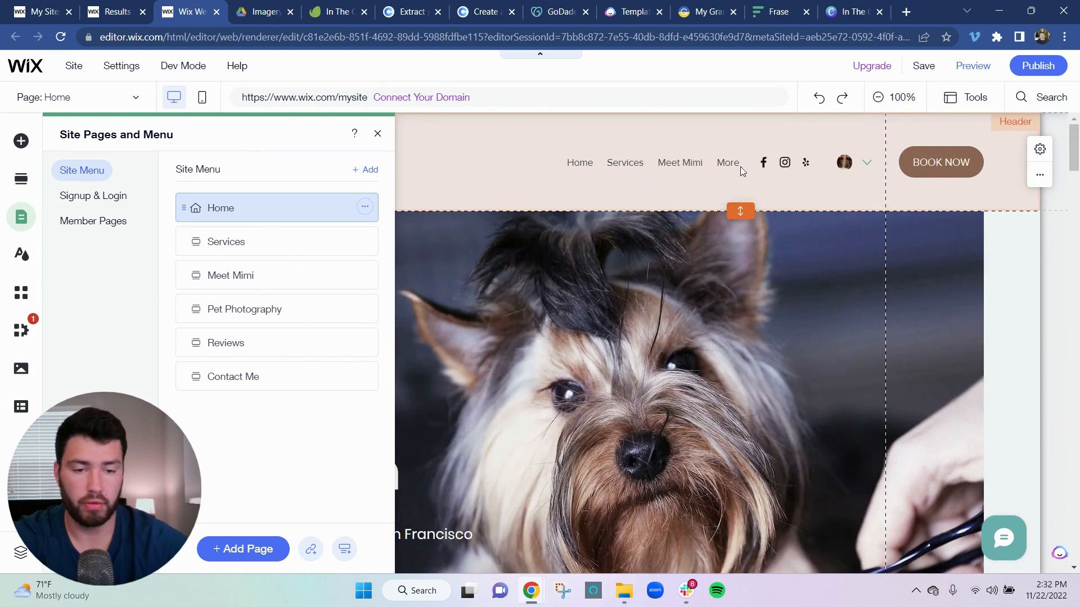
click(728, 169)
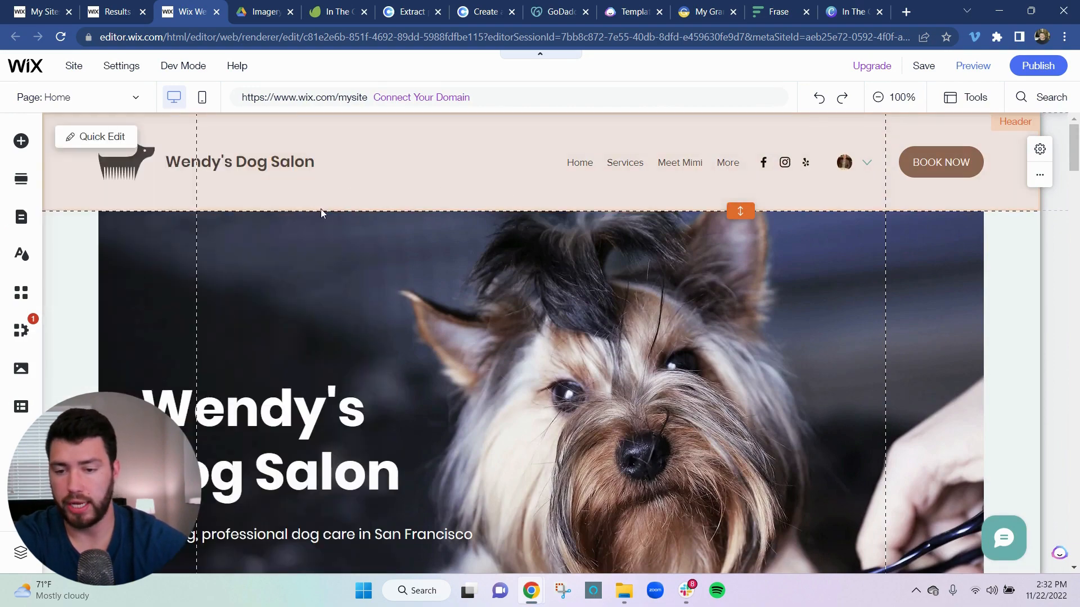
scroll(586, 239, down, 6)
scroll(601, 278, up, 6)
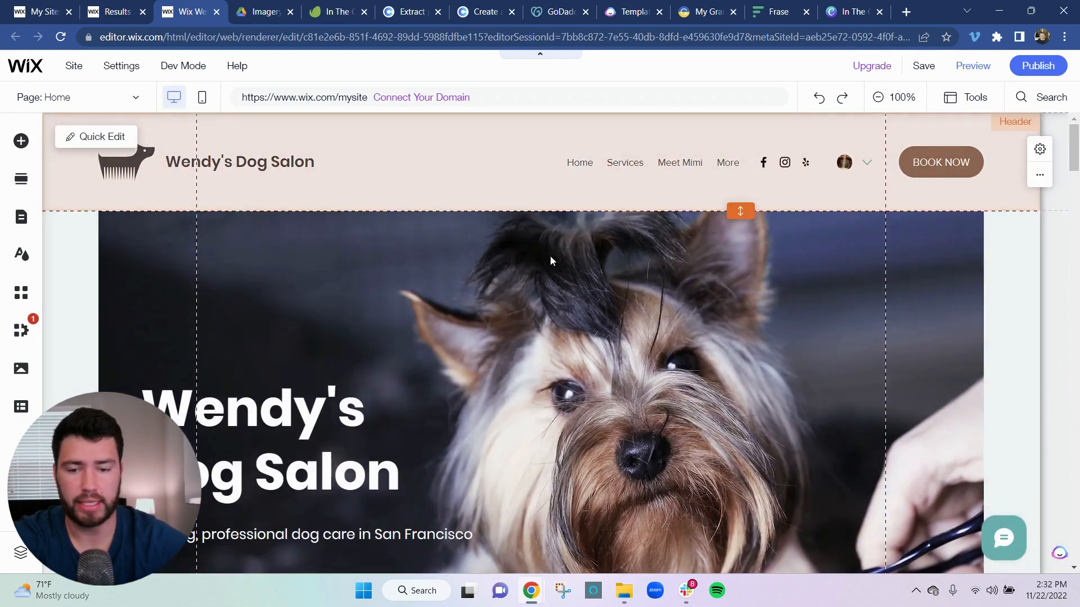
scroll(551, 260, down, 3)
scroll(525, 271, up, 3)
scroll(535, 241, down, 3)
scroll(516, 251, up, 3)
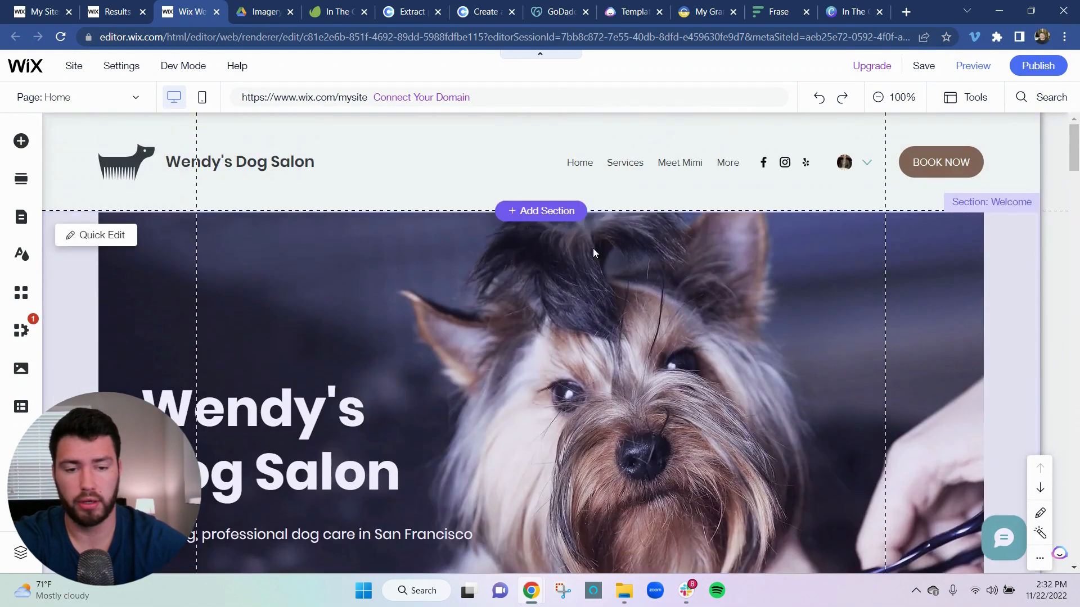
Step: Widen the header's horizontal menu toward the logo until all six links fit without the More entry
click(704, 162)
click(706, 161)
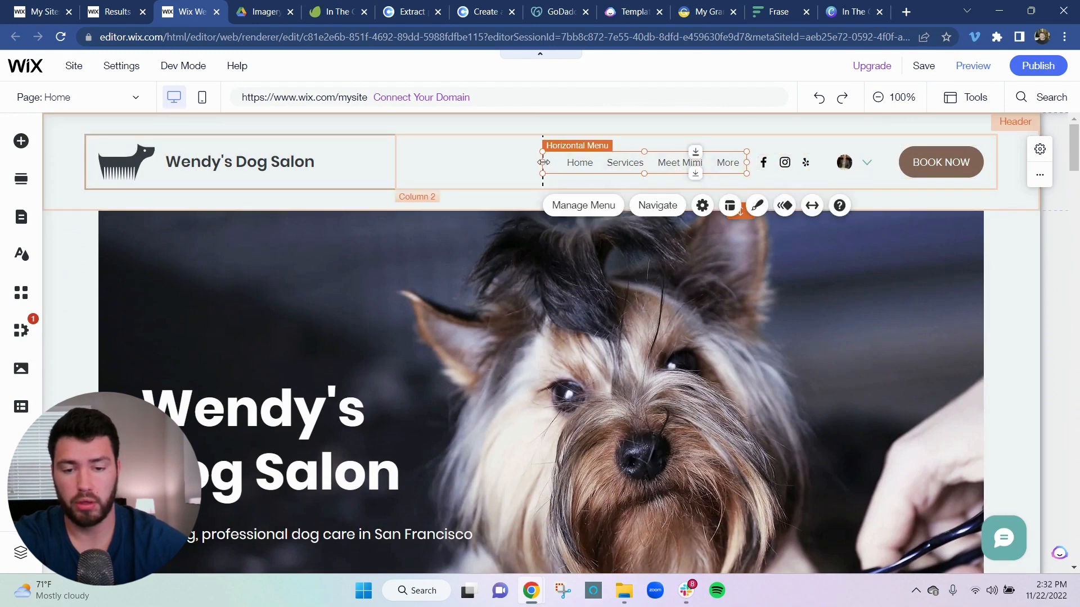
drag(543, 162, 394, 160)
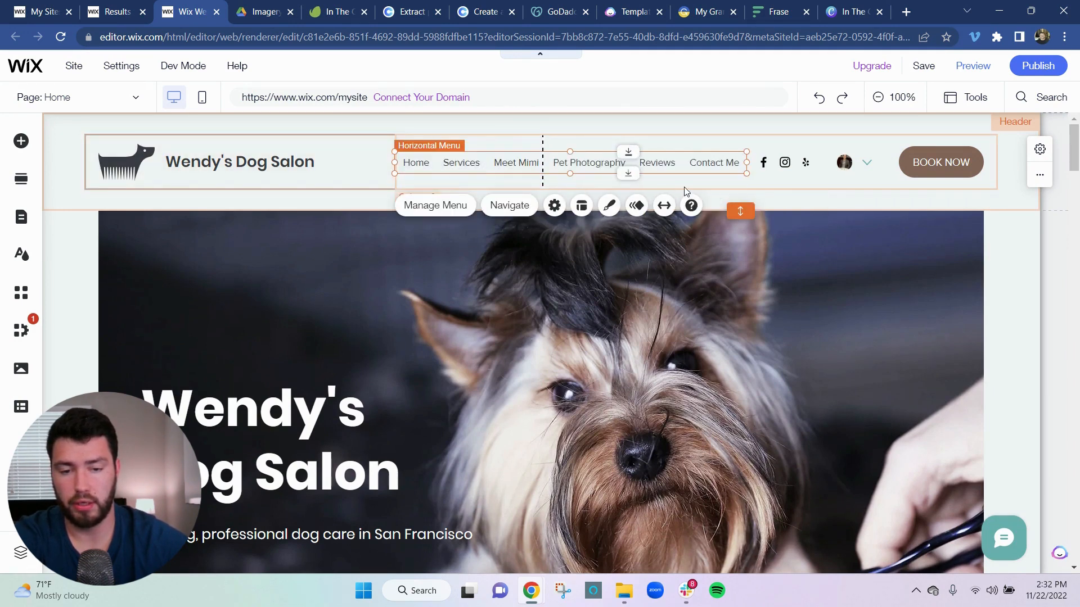
click(496, 141)
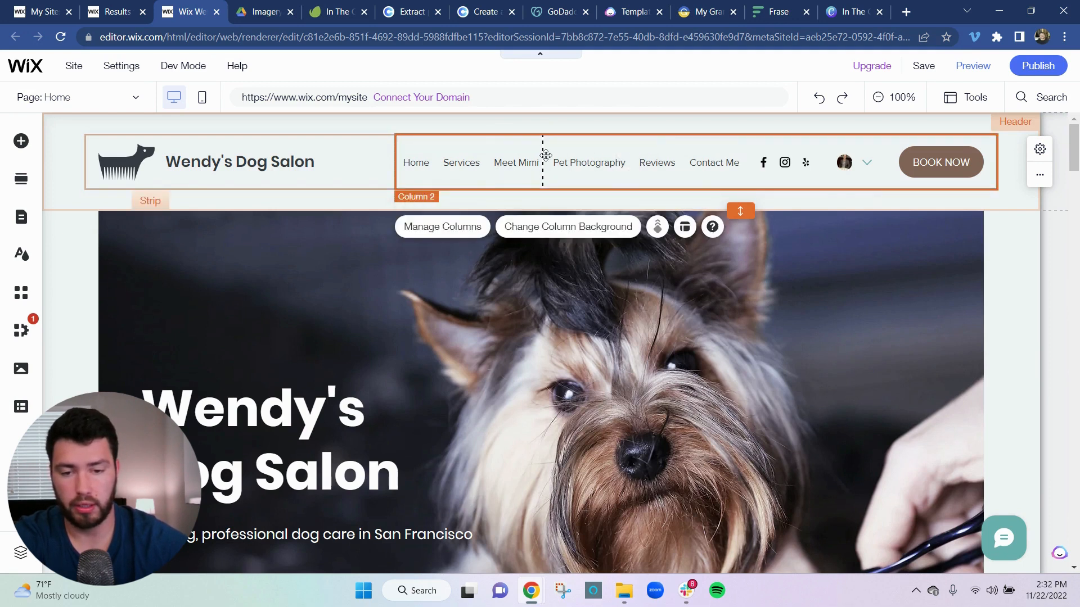
click(373, 163)
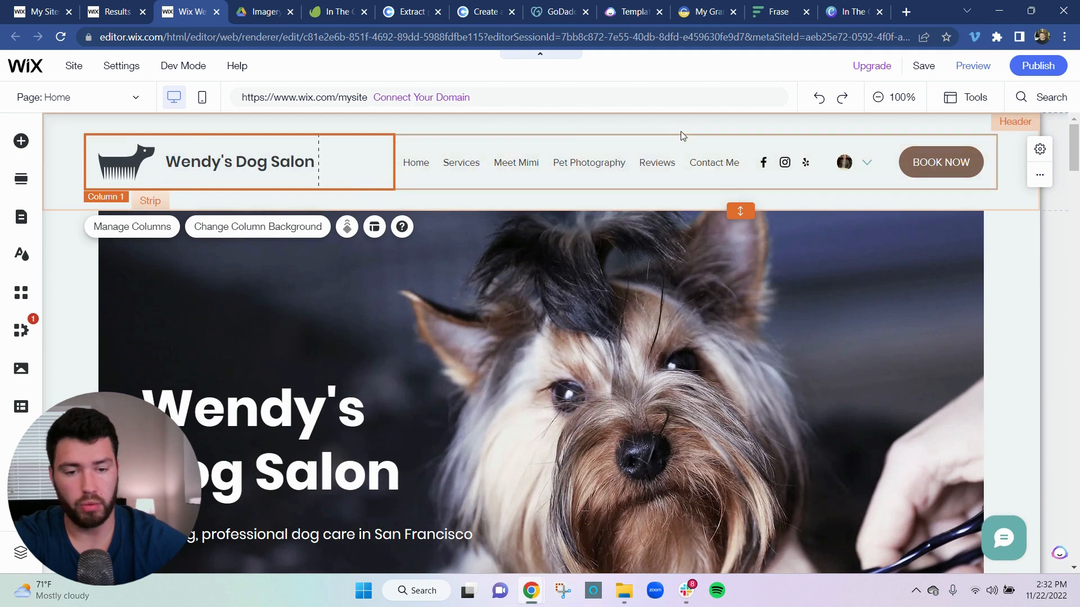
click(426, 146)
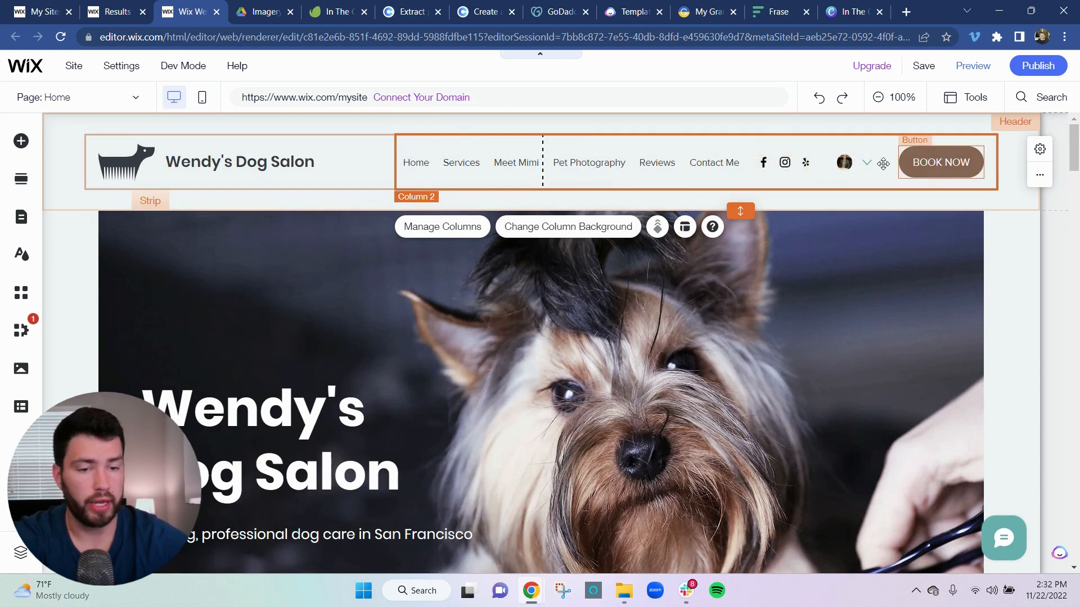
Step: Review the home page's sections from the hero to the client gallery against the order of the header menu links
click(858, 126)
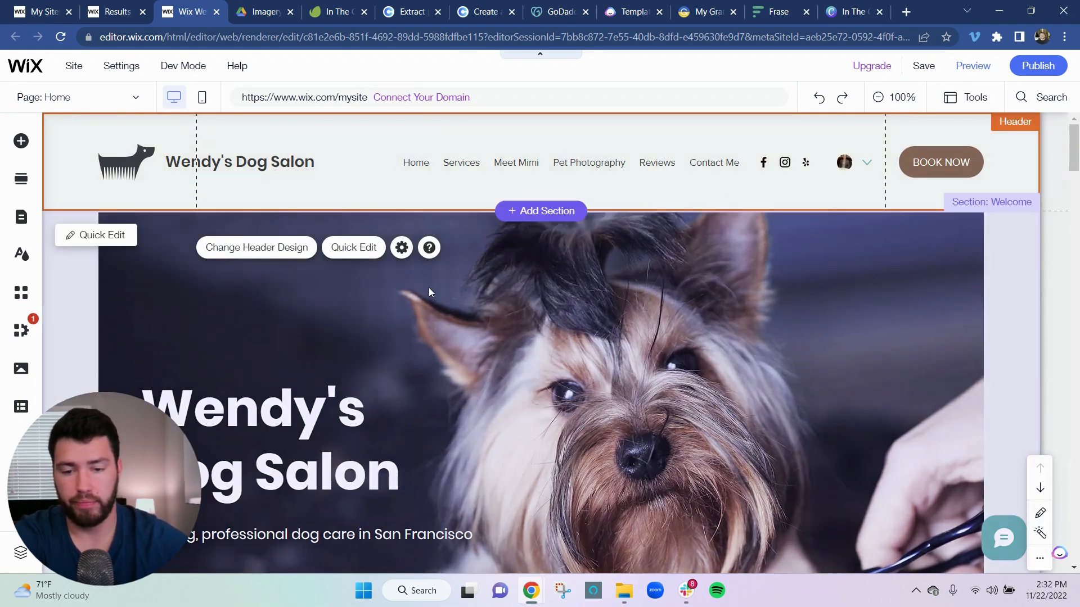
scroll(428, 292, down, 10)
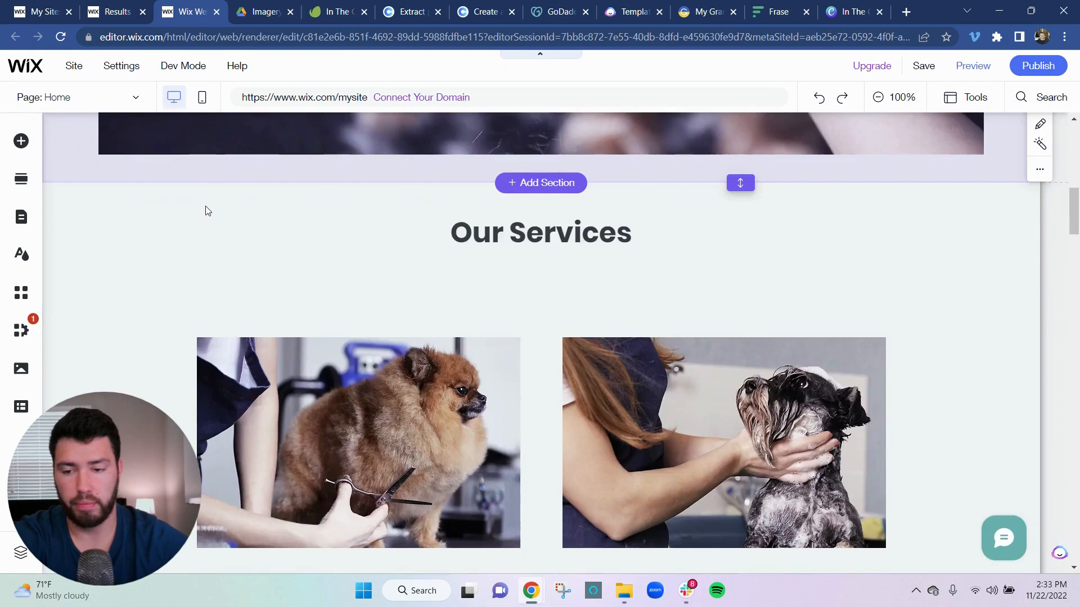
scroll(208, 211, down, 15)
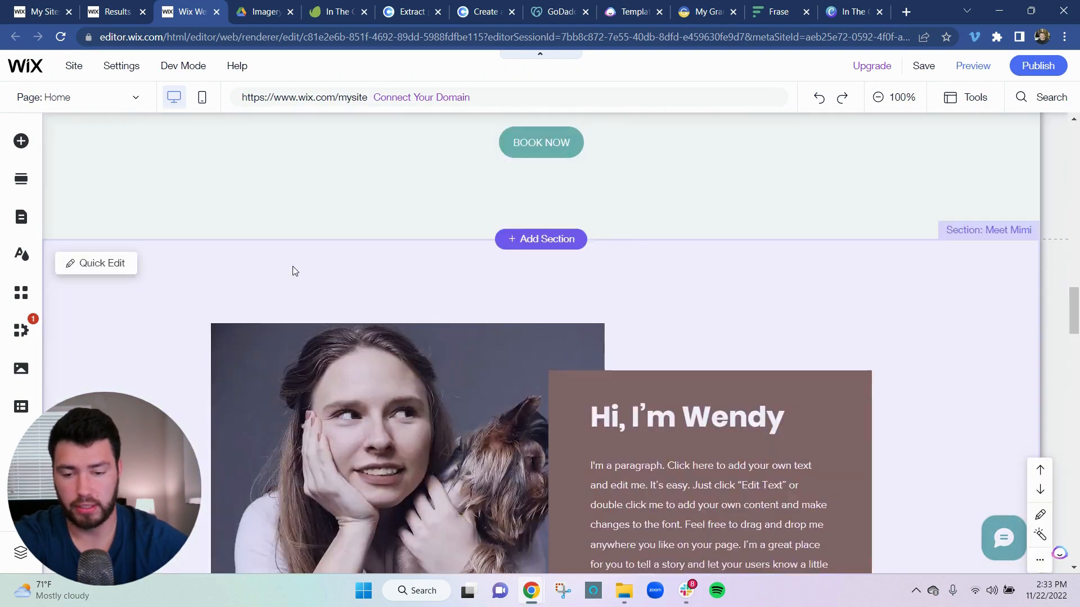
scroll(292, 271, down, 14)
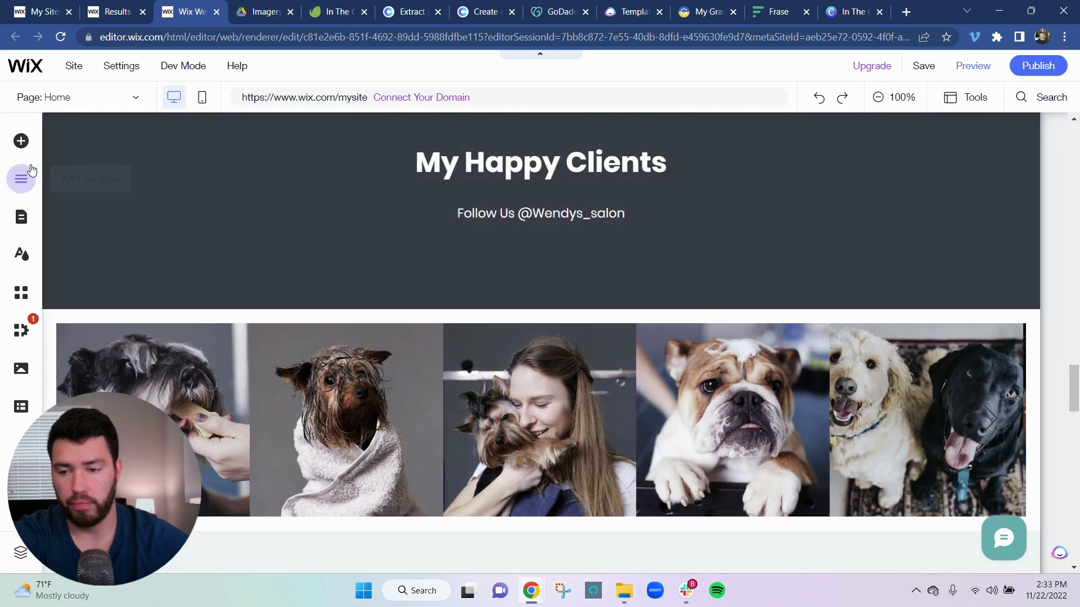
scroll(628, 189, up, 15)
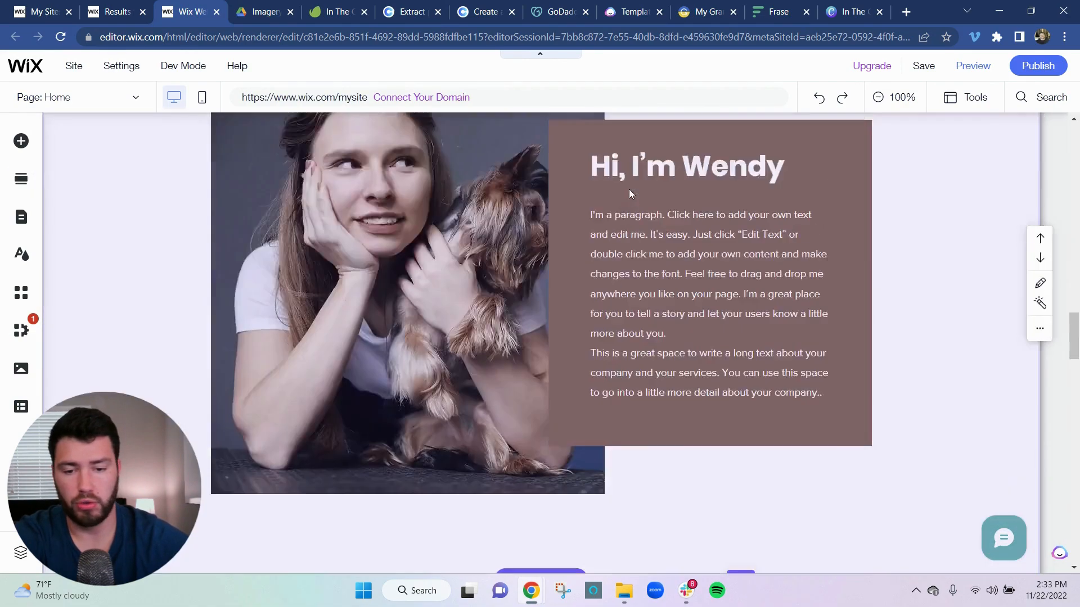
scroll(557, 191, up, 8)
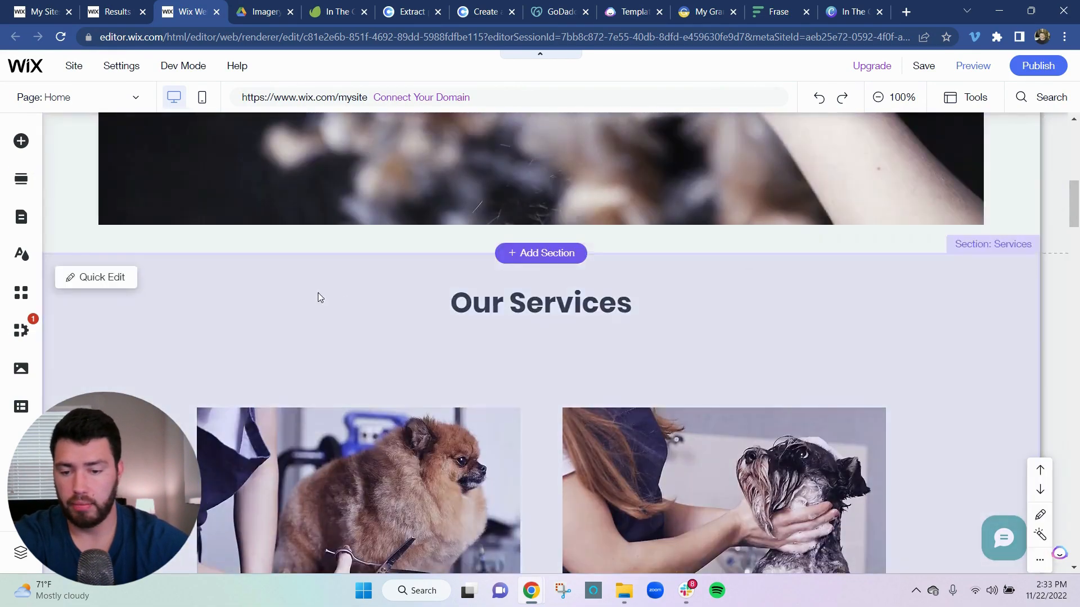
scroll(306, 271, up, 10)
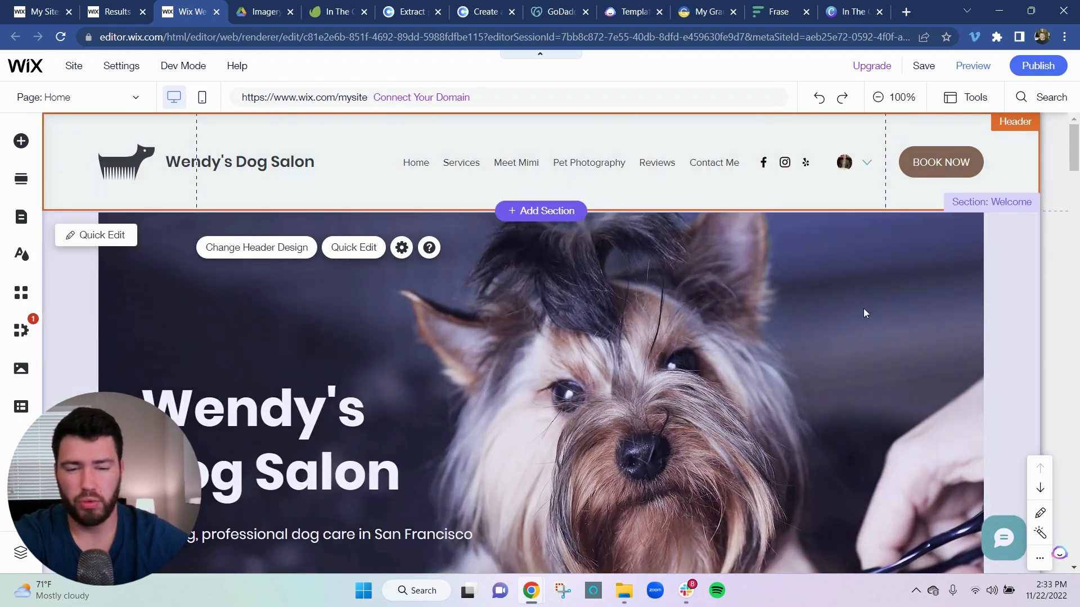
scroll(567, 294, down, 3)
scroll(661, 302, up, 3)
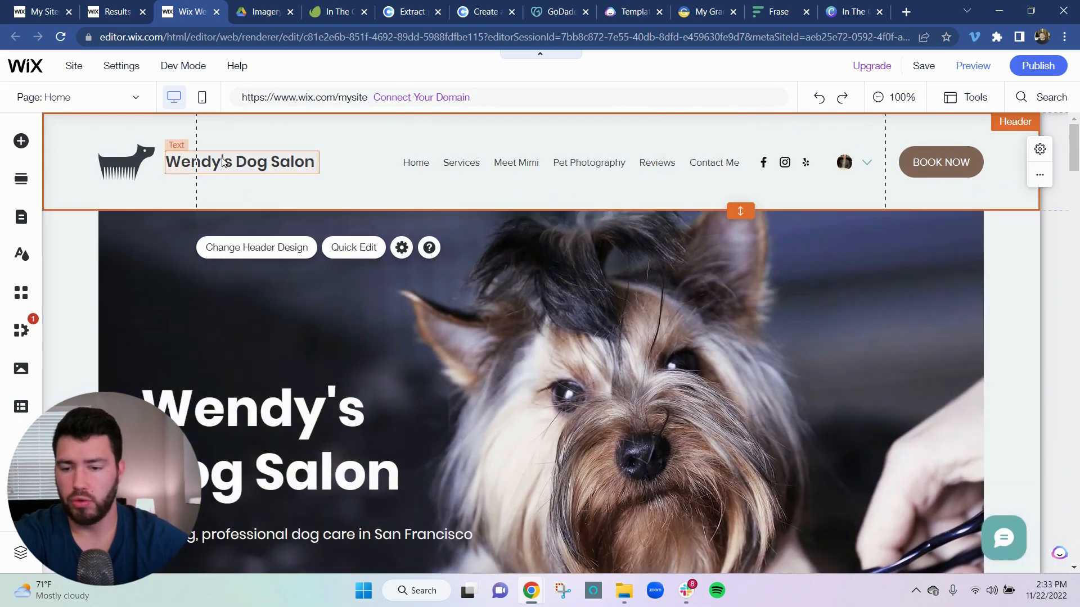
Step: Delete the template's dog vector art and the Wendy's Dog Salon title text from the header
click(223, 163)
click(134, 164)
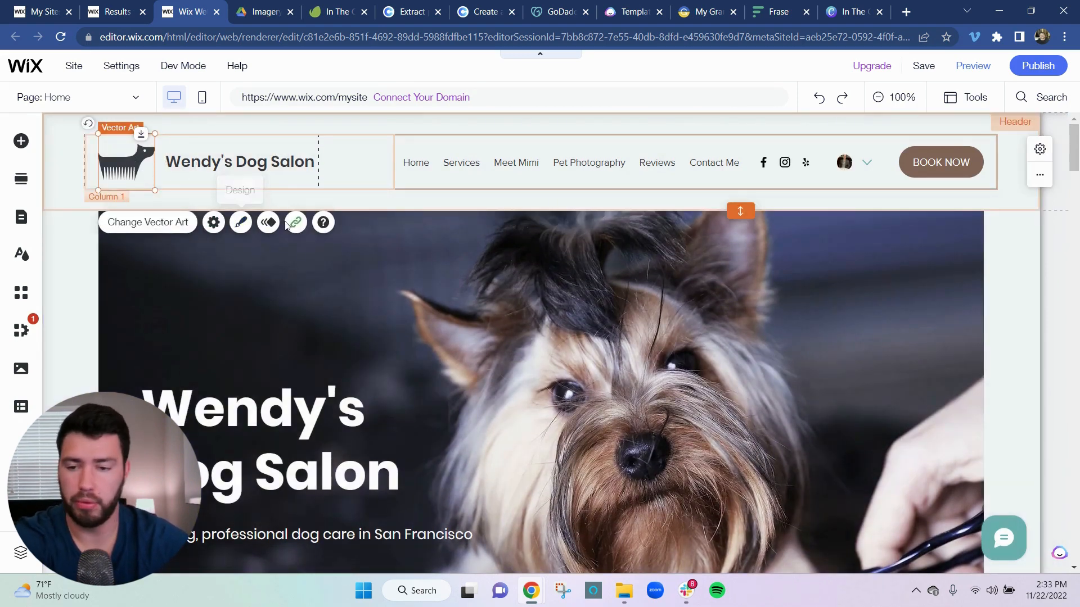
key(Delete)
click(218, 164)
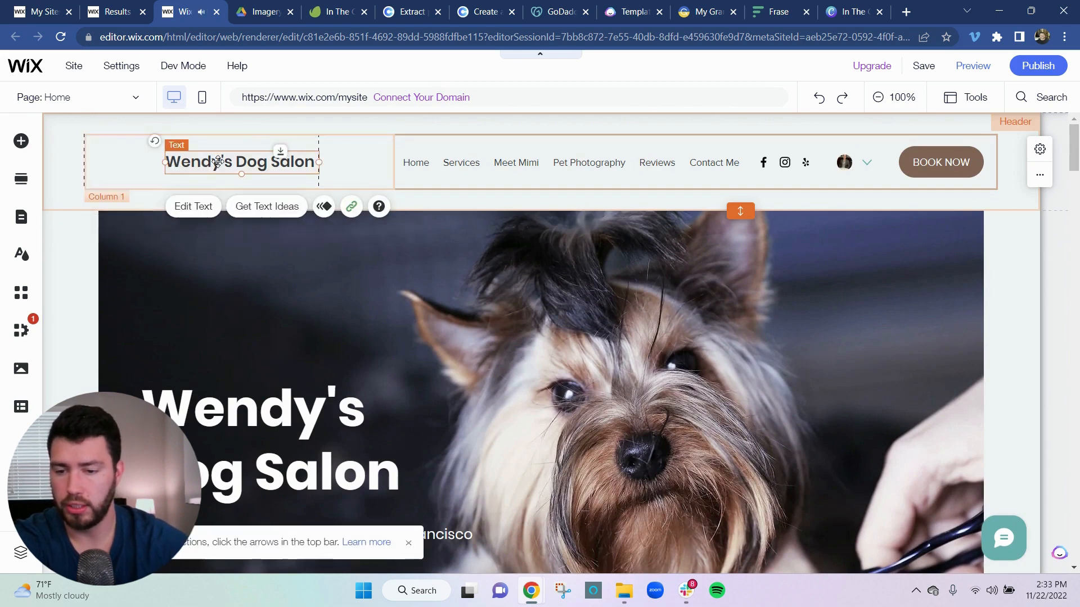
key(Delete)
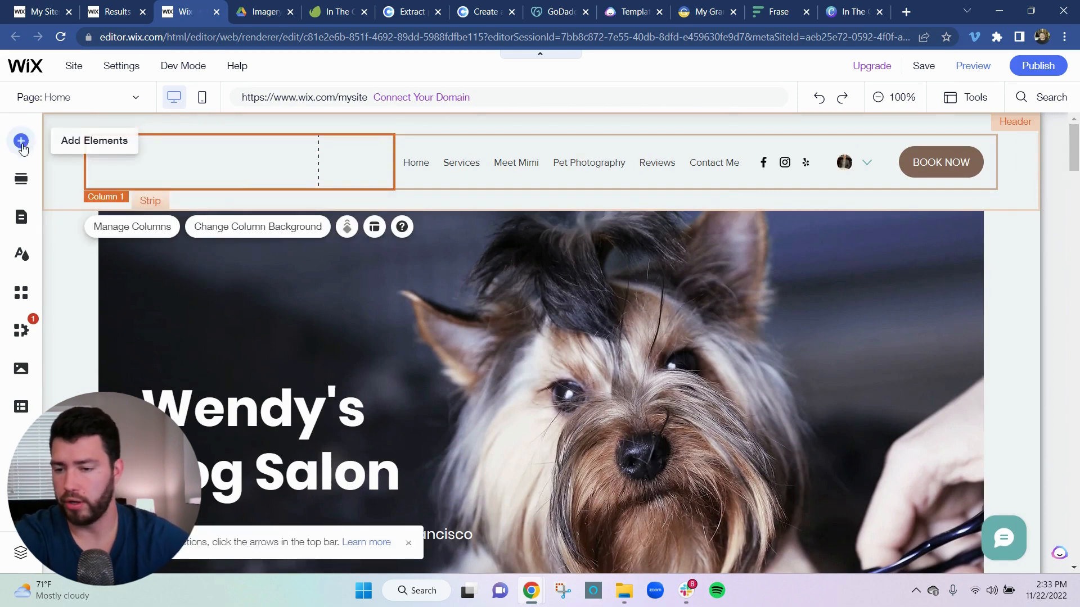
Step: Open the site's media files for adding an image, create a folder named Brand Assets, and open it
click(21, 142)
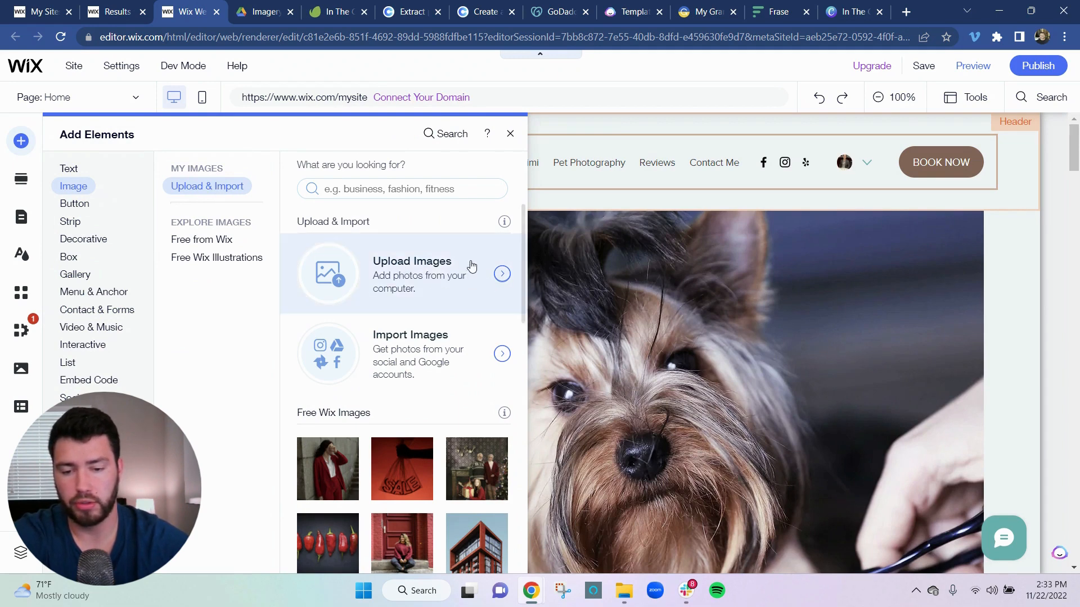
click(424, 280)
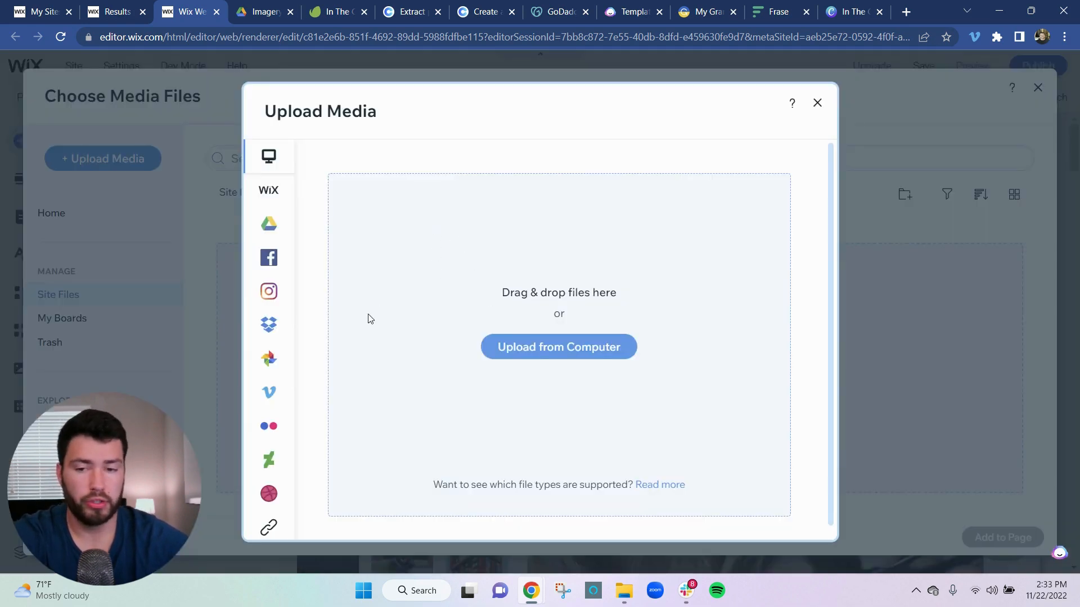
click(816, 104)
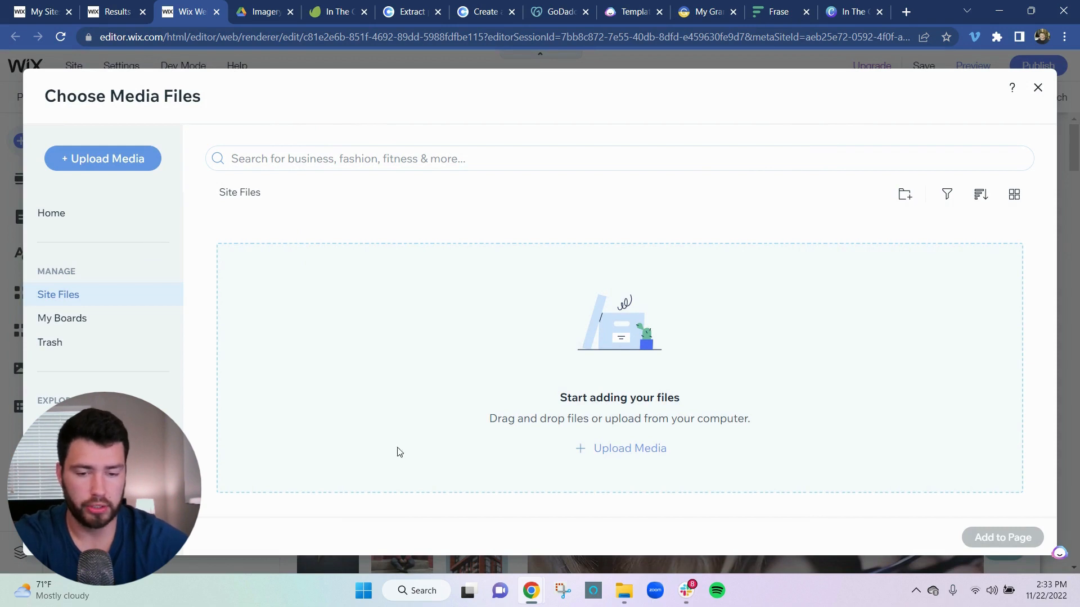
click(906, 195)
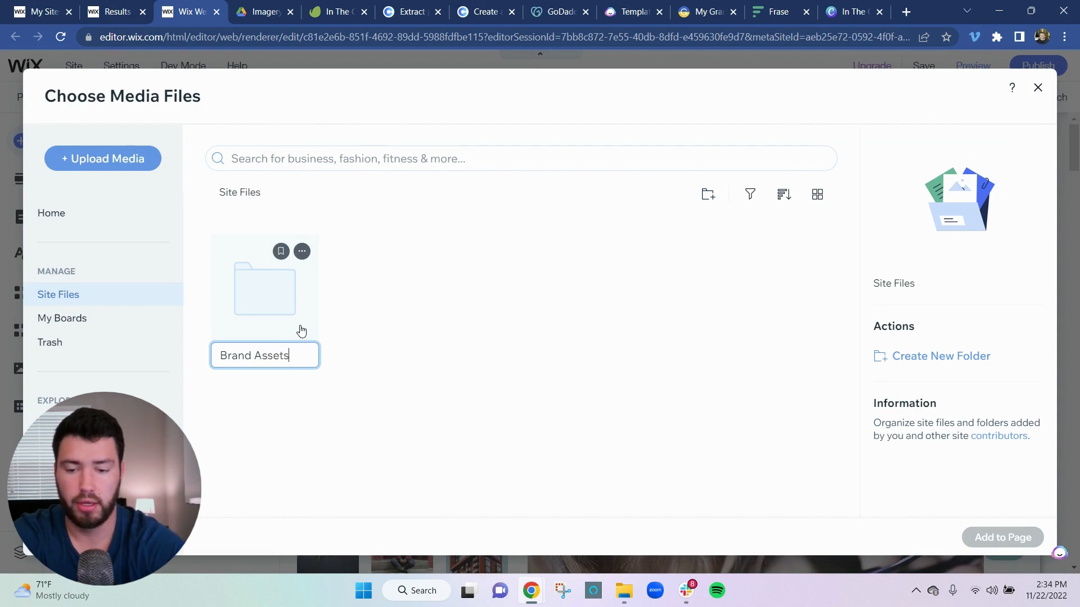
key(Return)
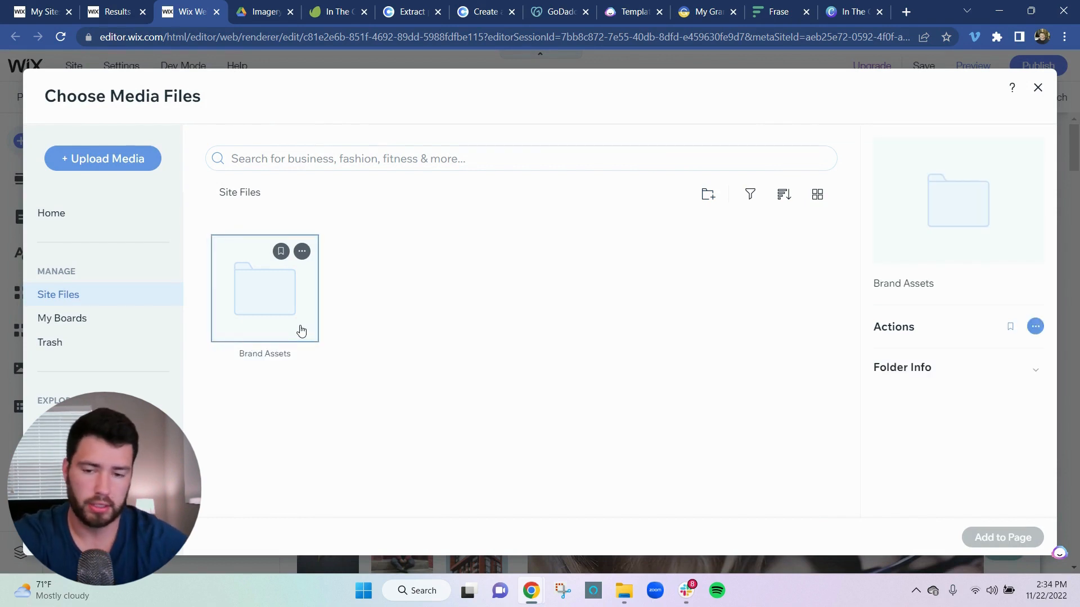
double_click(281, 297)
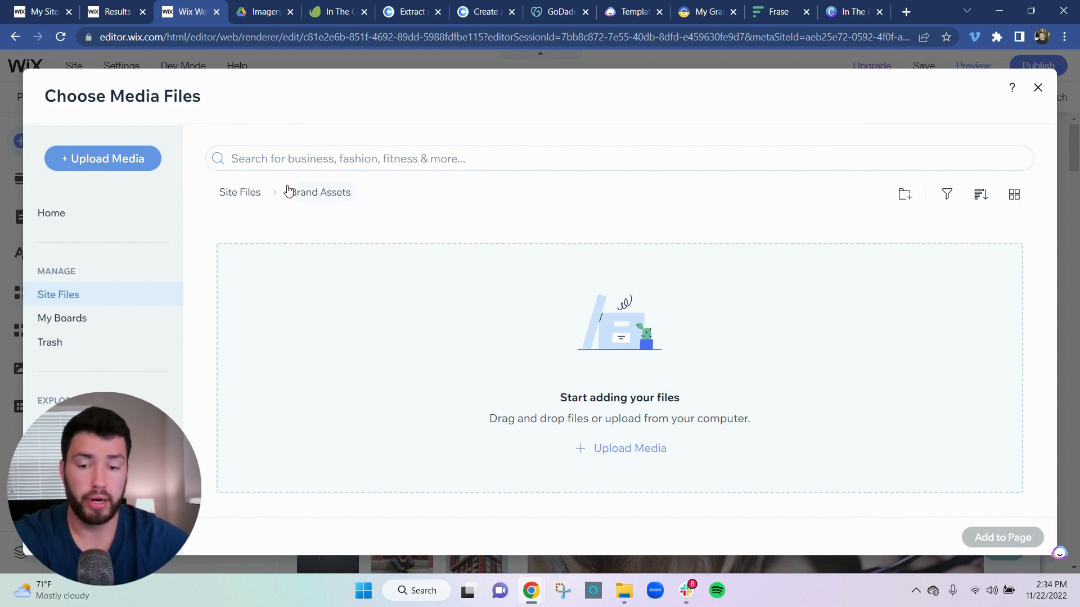
Step: Upload the In The Company of Pets Logo (500x250) and Logo Transparent (500x250) files from the computer to the Brand Assets folder
click(625, 448)
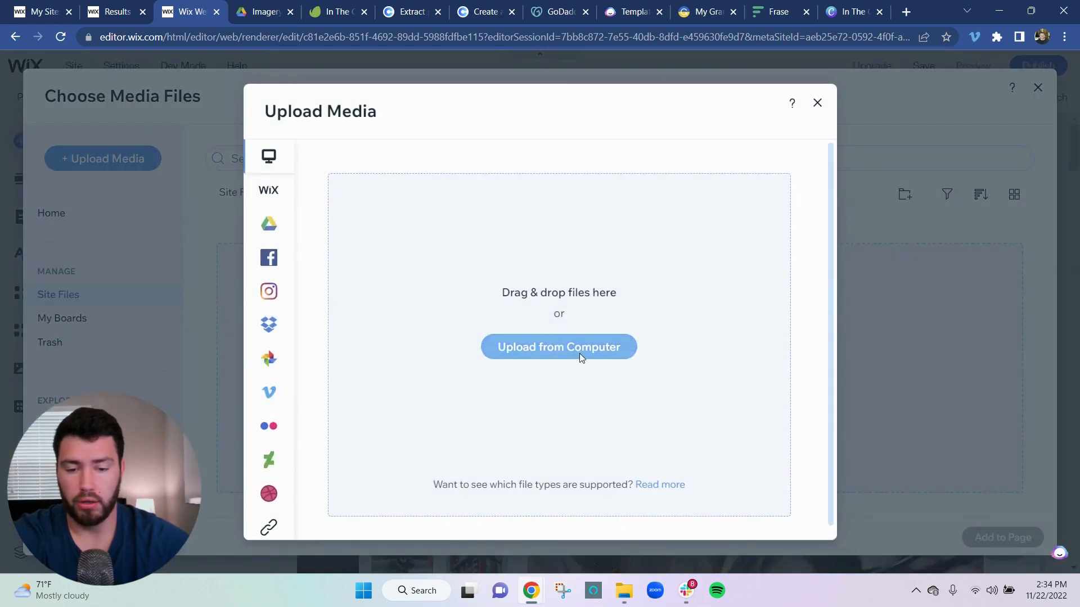
click(564, 352)
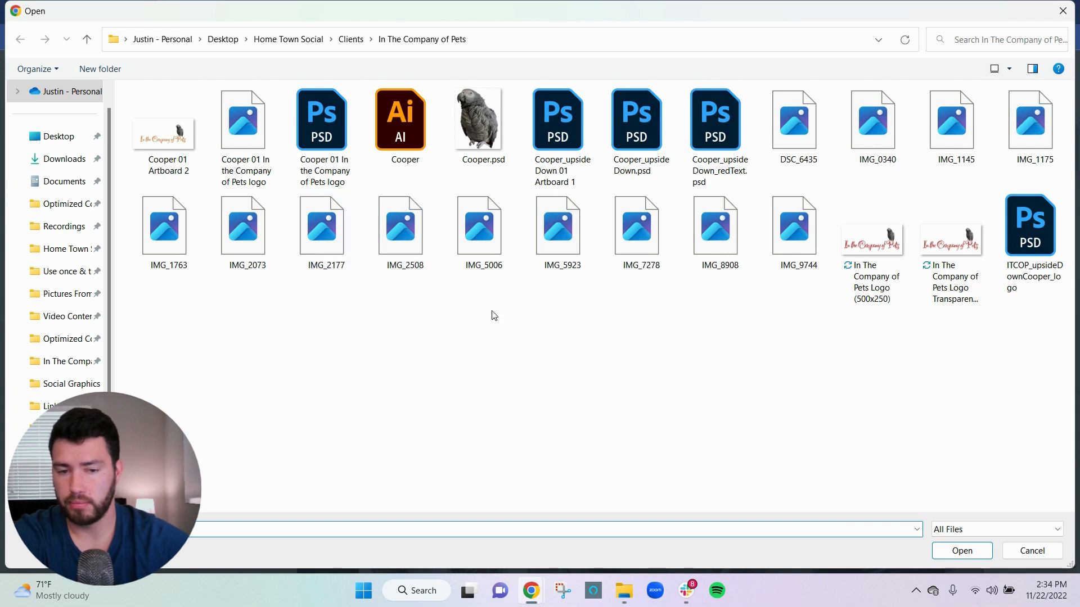
click(961, 265)
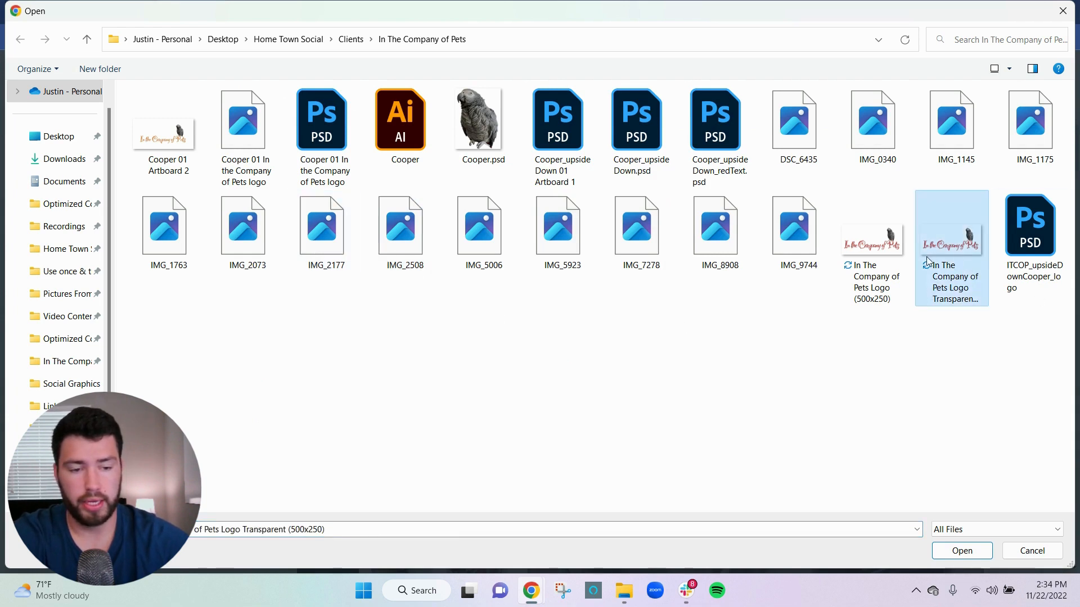
ctrl+click(895, 258)
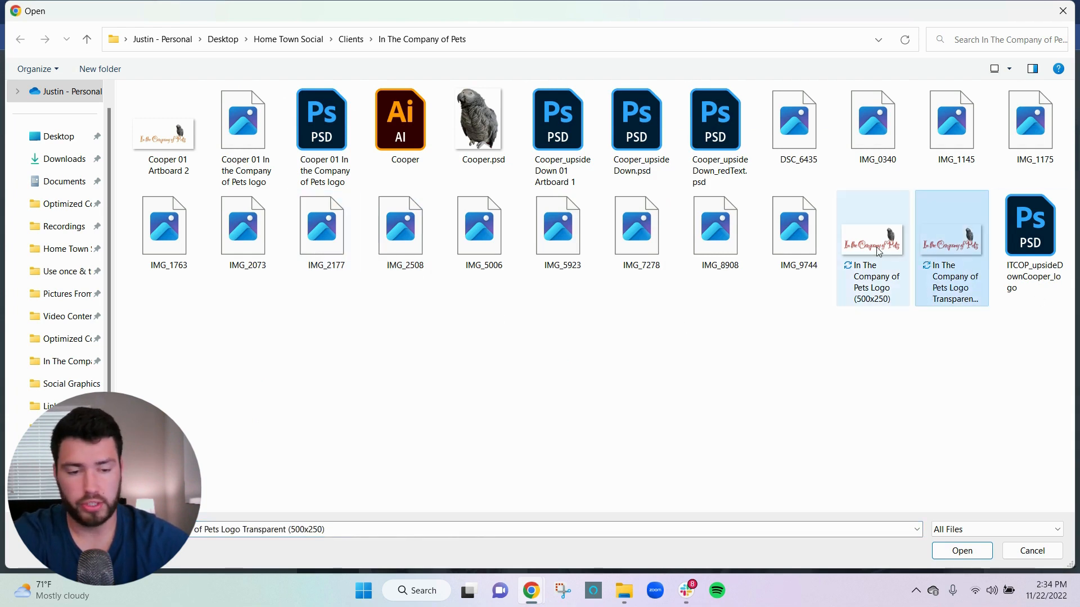
click(975, 552)
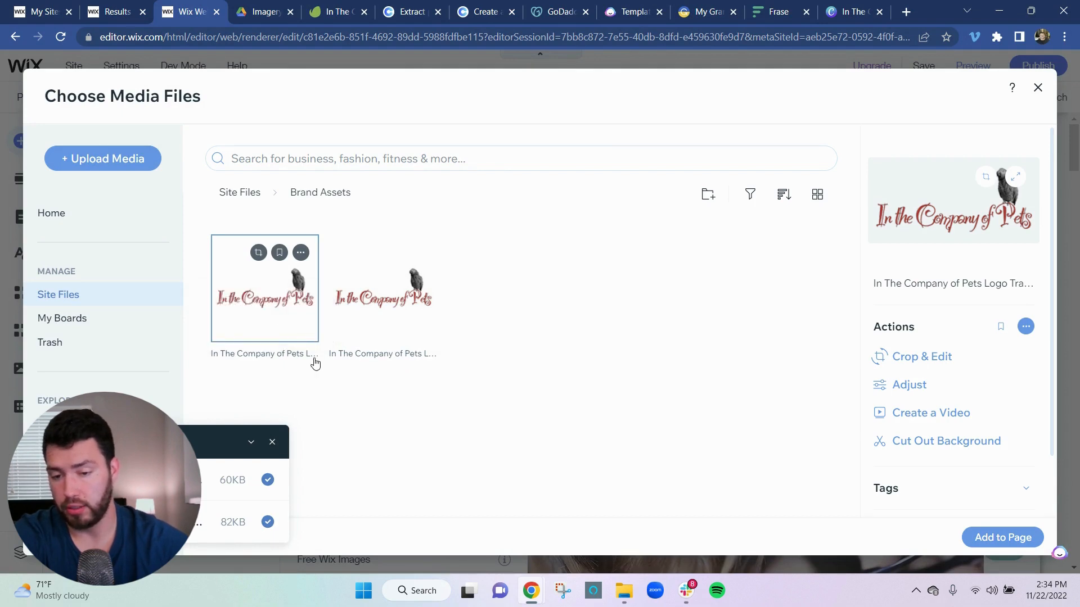
Step: Add the transparent In The Company of Pets logo to the page, then shrink and place it in the header beside the menu
click(1004, 537)
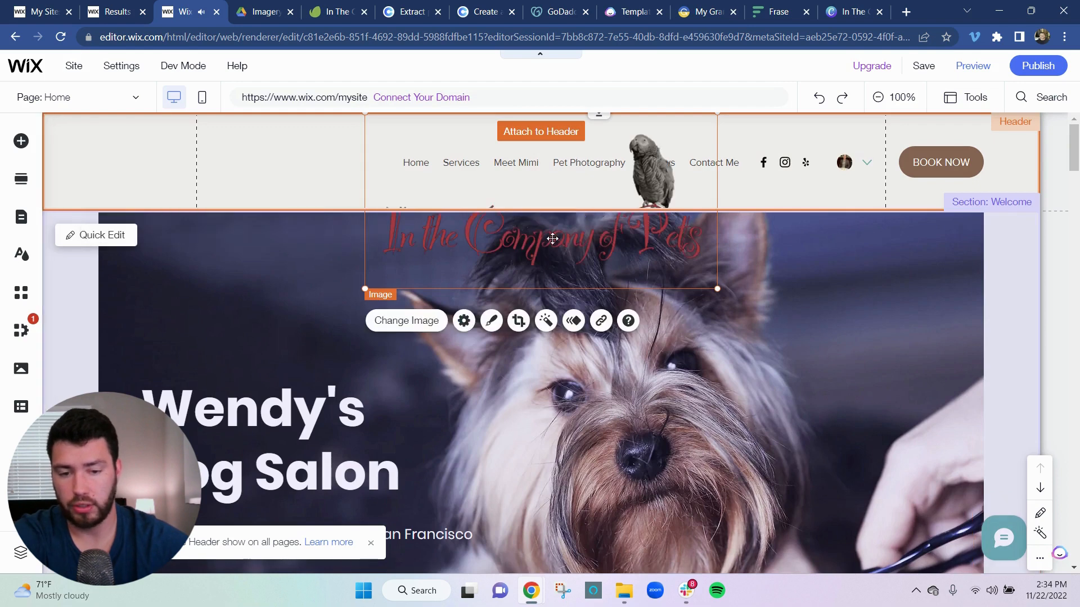
drag(570, 246, 509, 329)
drag(654, 371, 312, 163)
drag(365, 202, 337, 129)
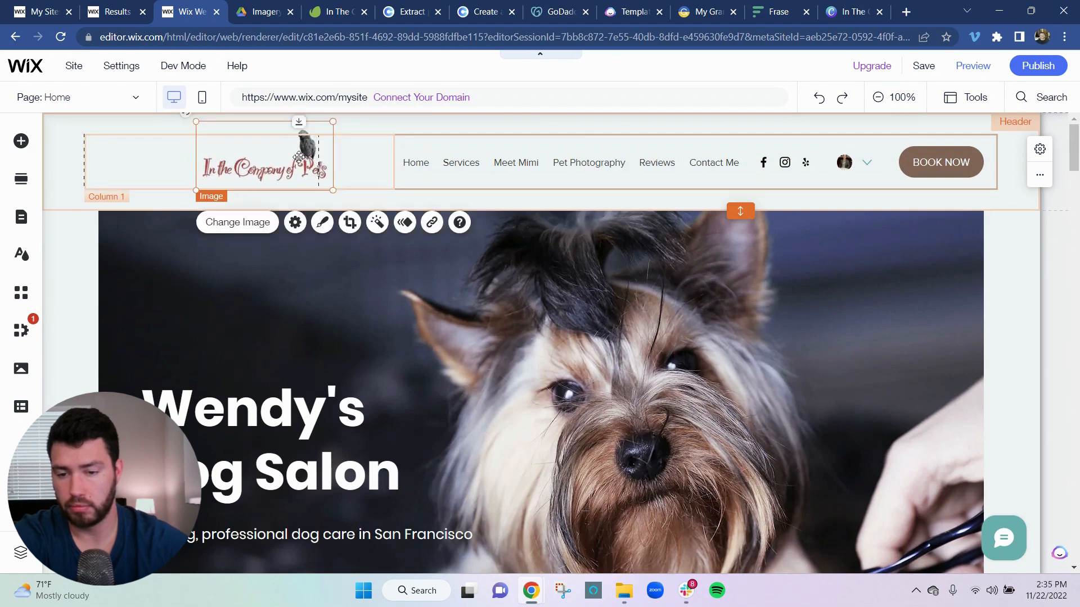
drag(296, 162, 298, 164)
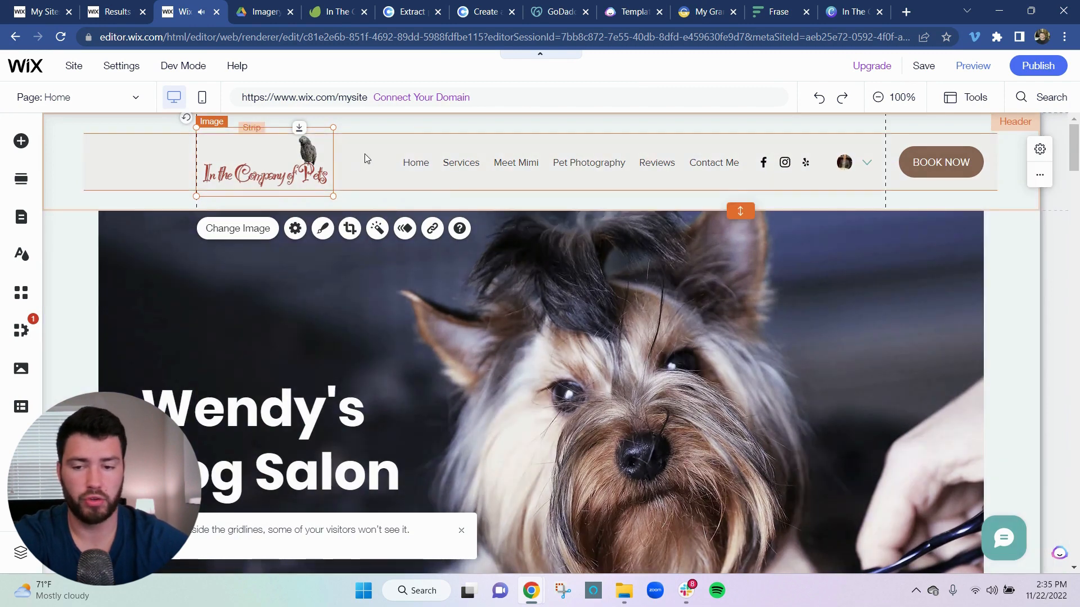
click(367, 159)
click(379, 131)
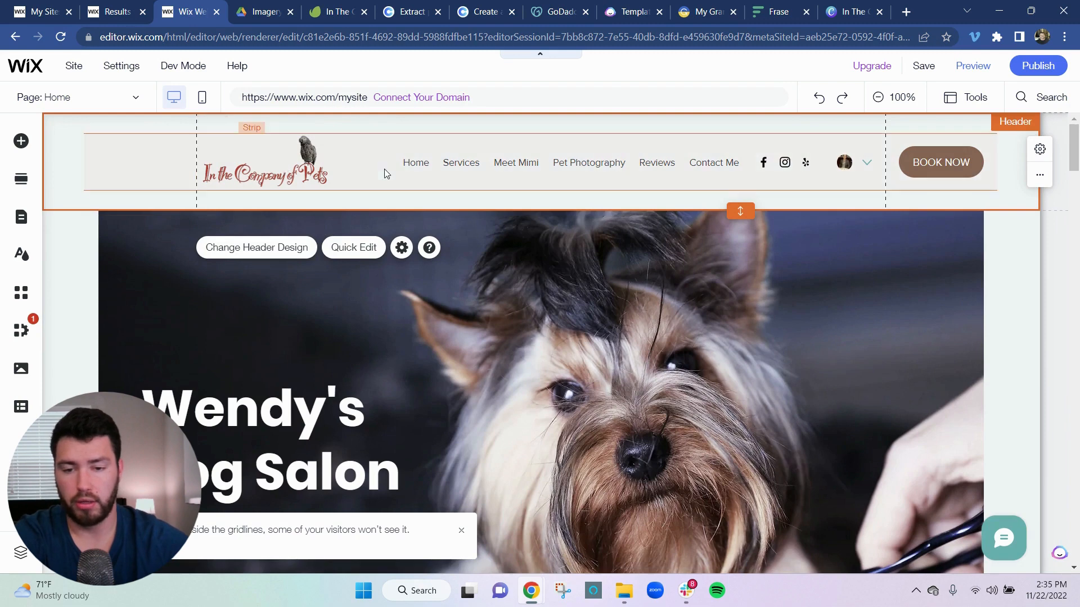
click(370, 157)
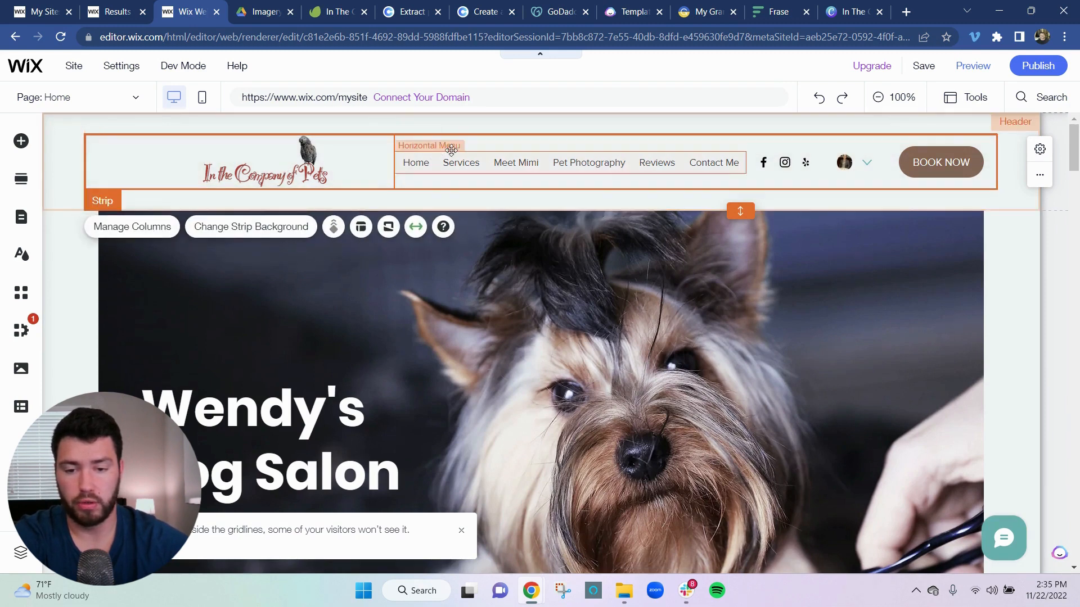
drag(484, 145, 488, 148)
drag(423, 157, 328, 153)
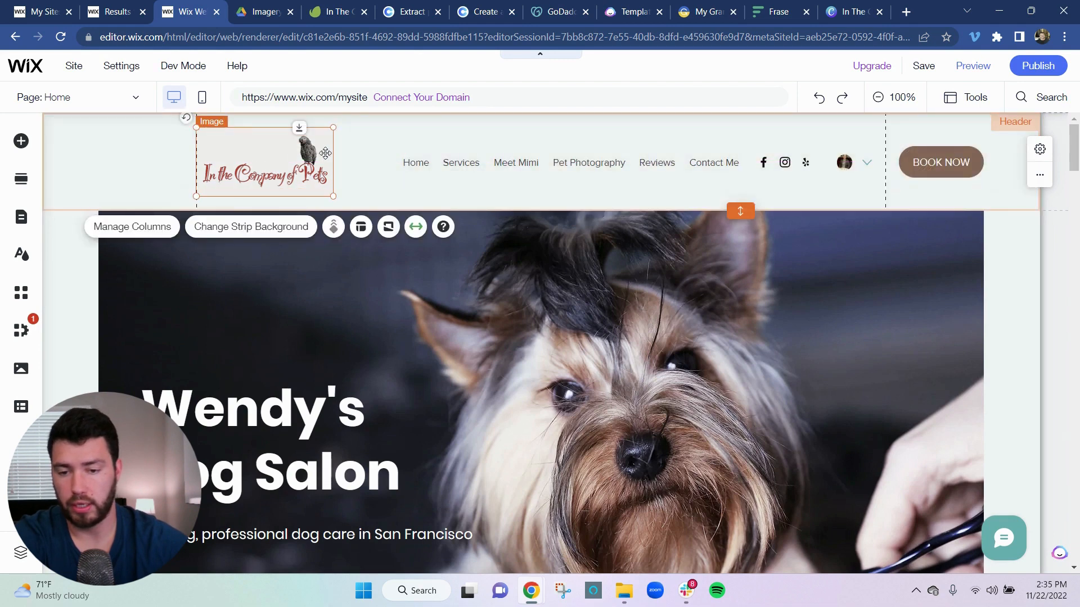
Step: Resize the header logo to stay within the header's height and align its left edge with the left gridline
click(311, 155)
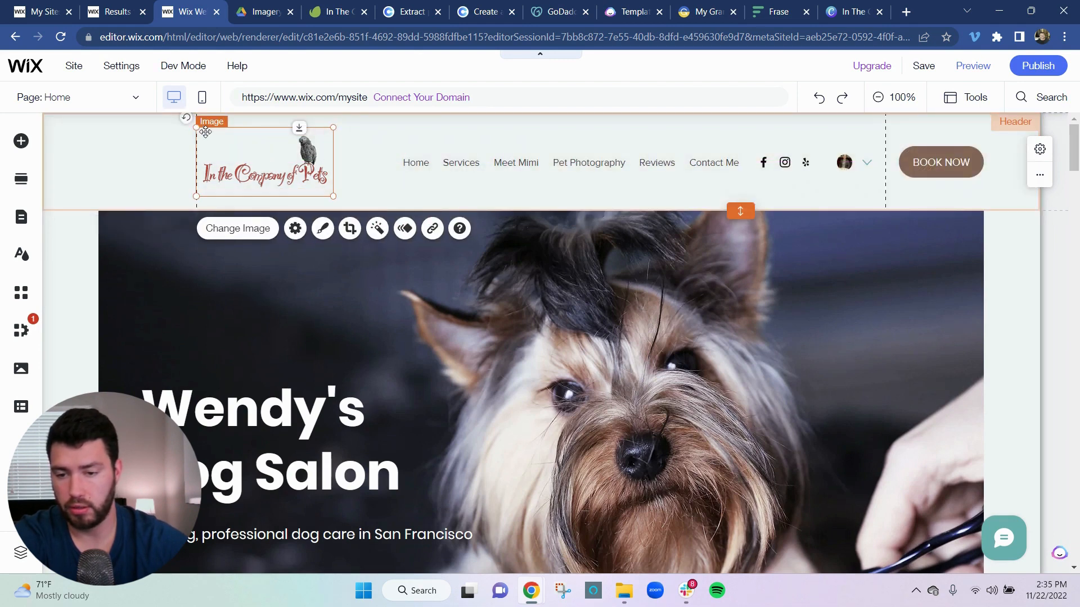
drag(197, 128, 254, 165)
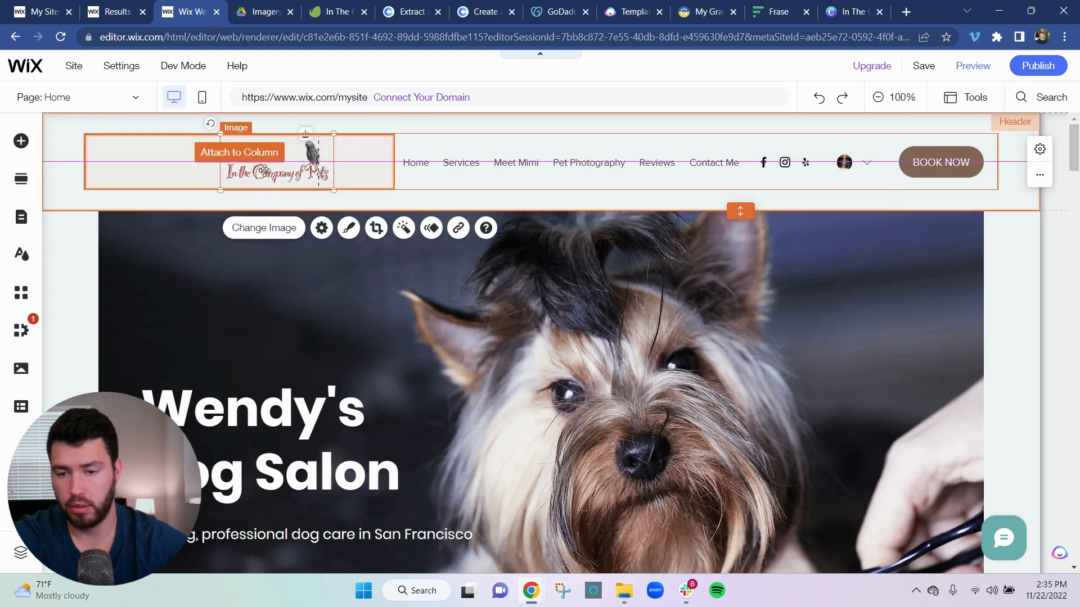
drag(333, 191, 350, 198)
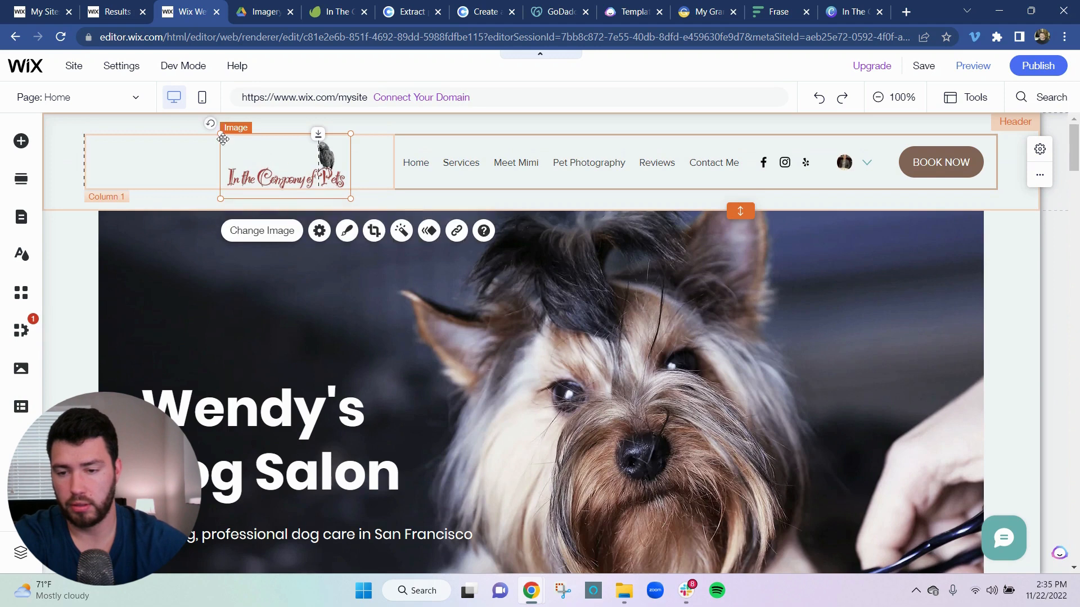
drag(219, 134, 216, 119)
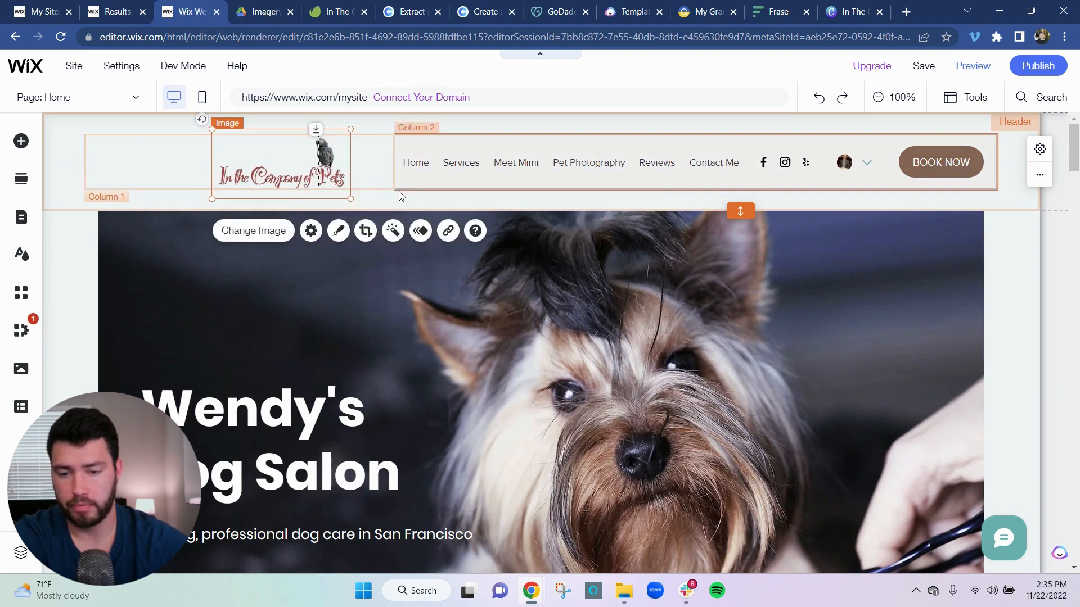
click(312, 153)
drag(315, 159, 300, 148)
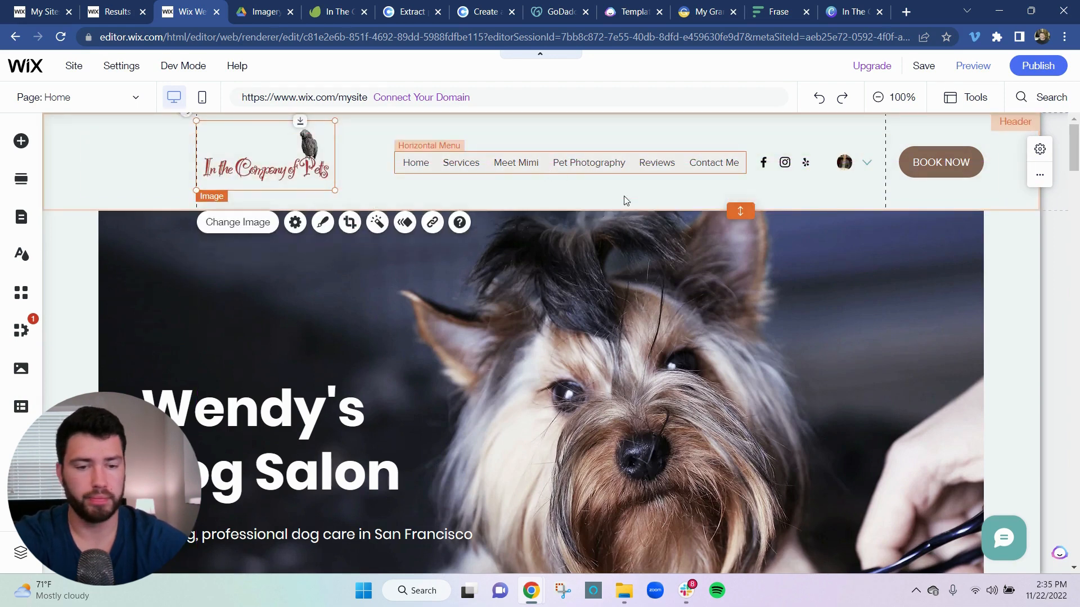
Step: Open the image chooser for the background of the Welcome section's strip
scroll(771, 230, down, 4)
scroll(541, 264, up, 4)
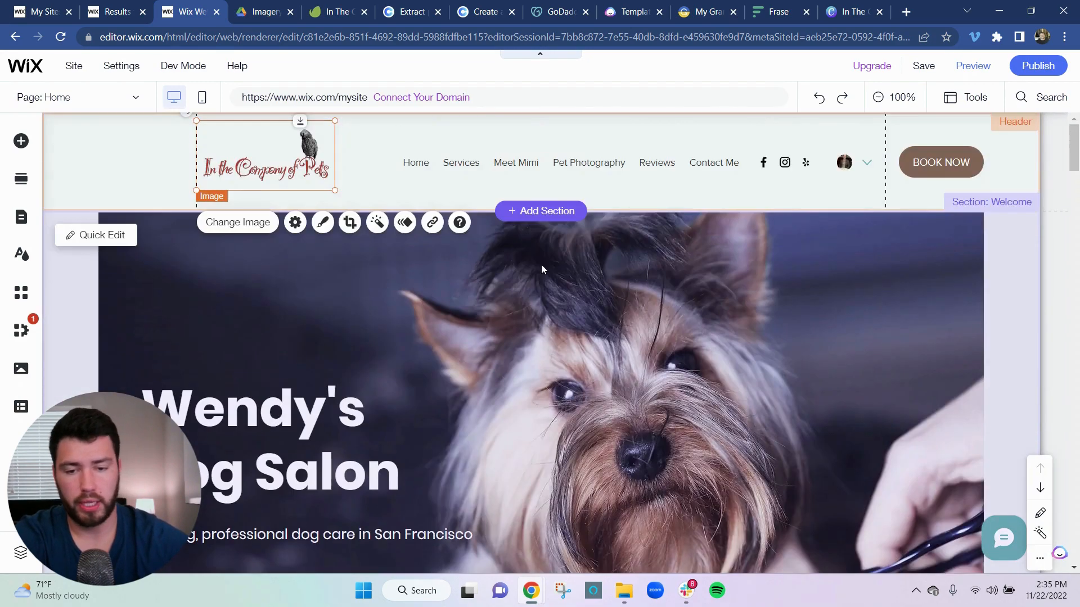
click(540, 266)
scroll(519, 330, down, 1)
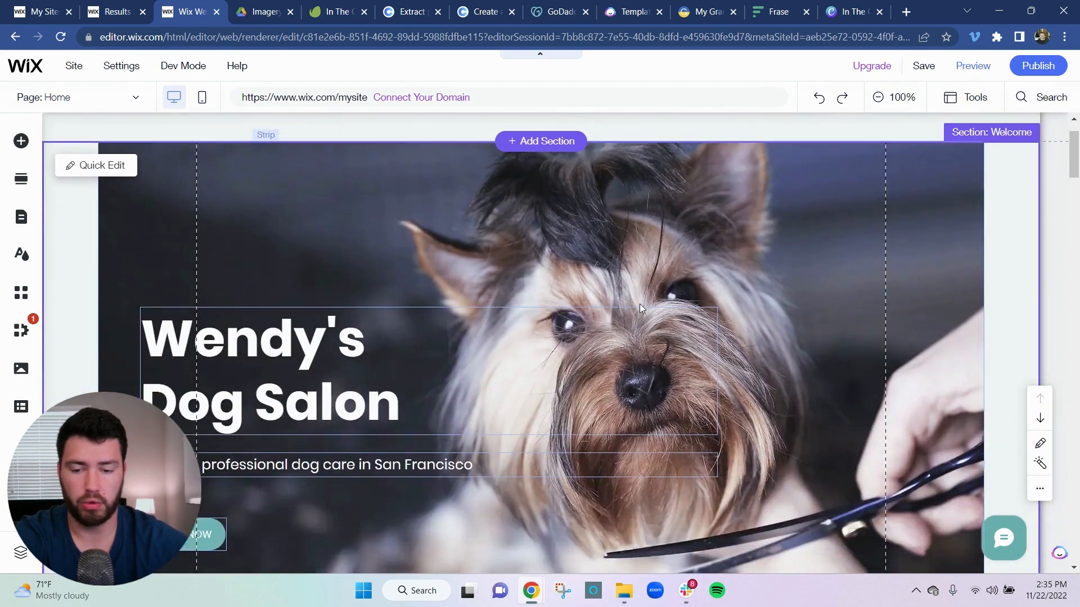
scroll(504, 255, down, 1)
scroll(511, 276, up, 1)
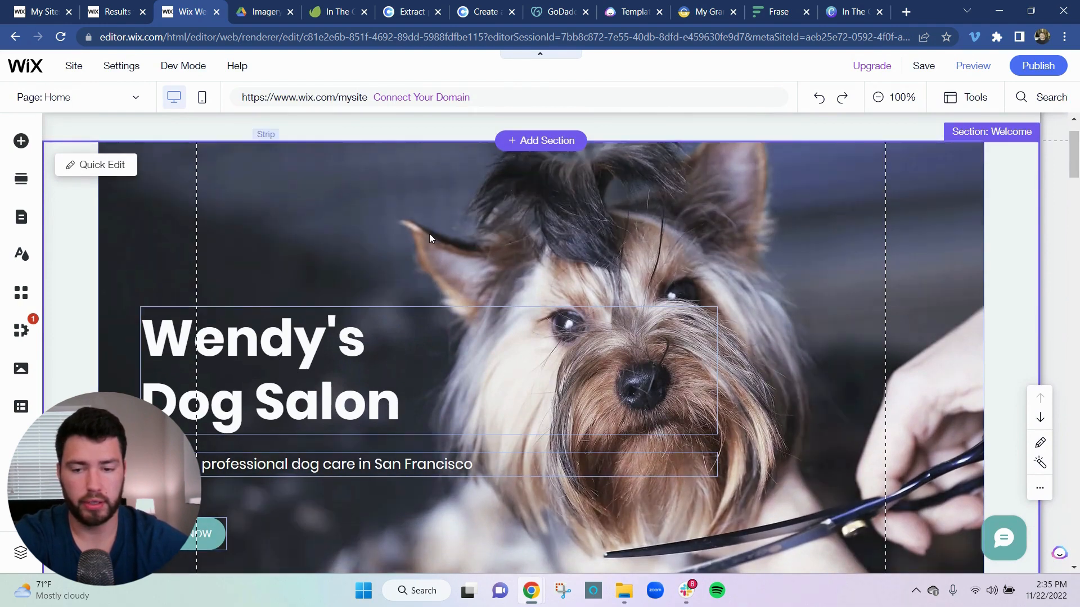
click(393, 233)
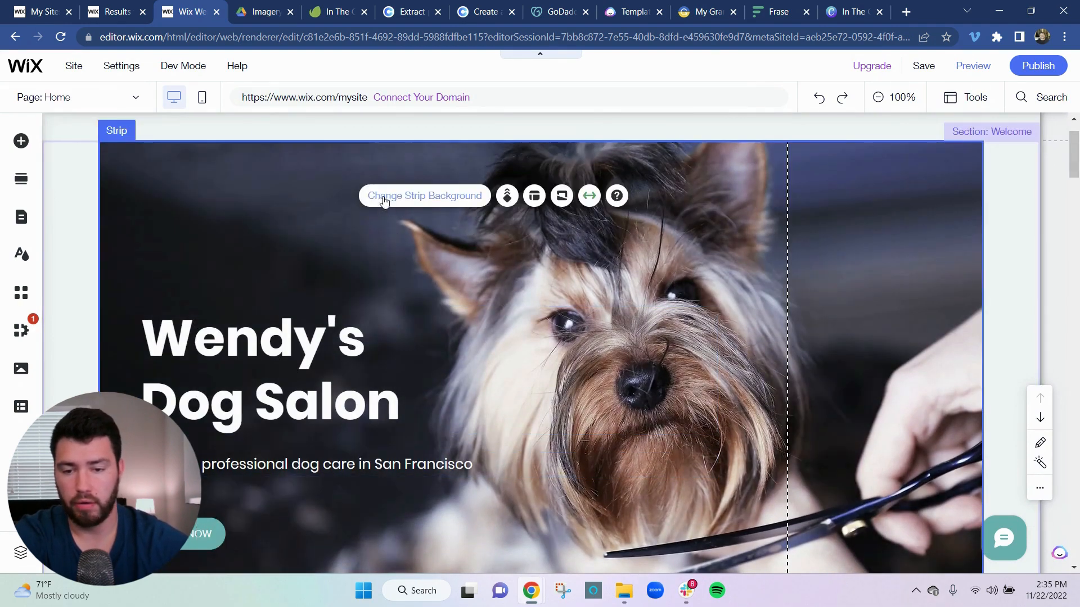
click(445, 209)
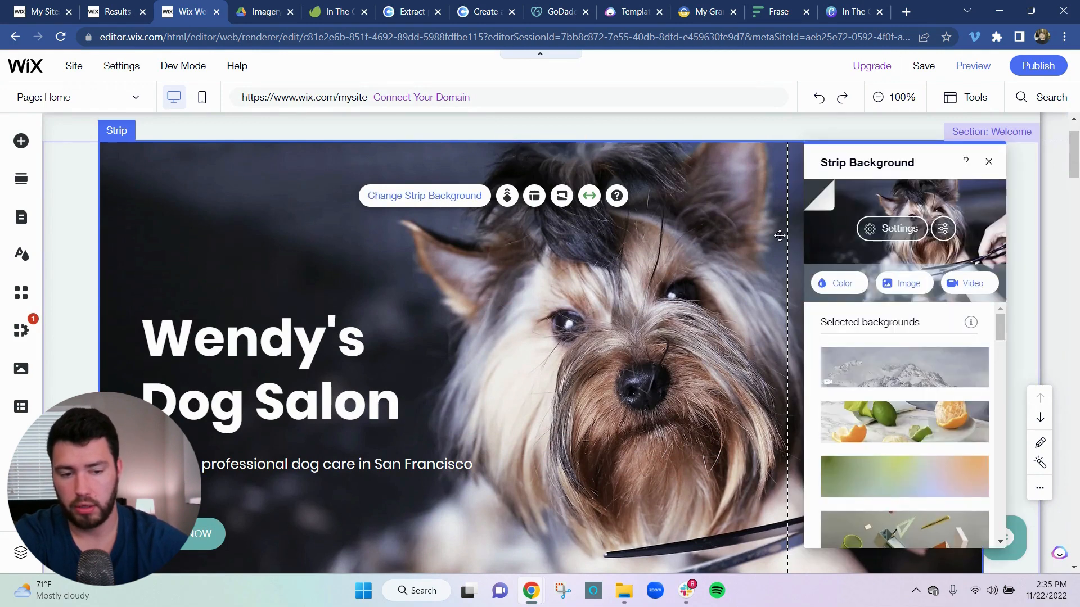
click(908, 284)
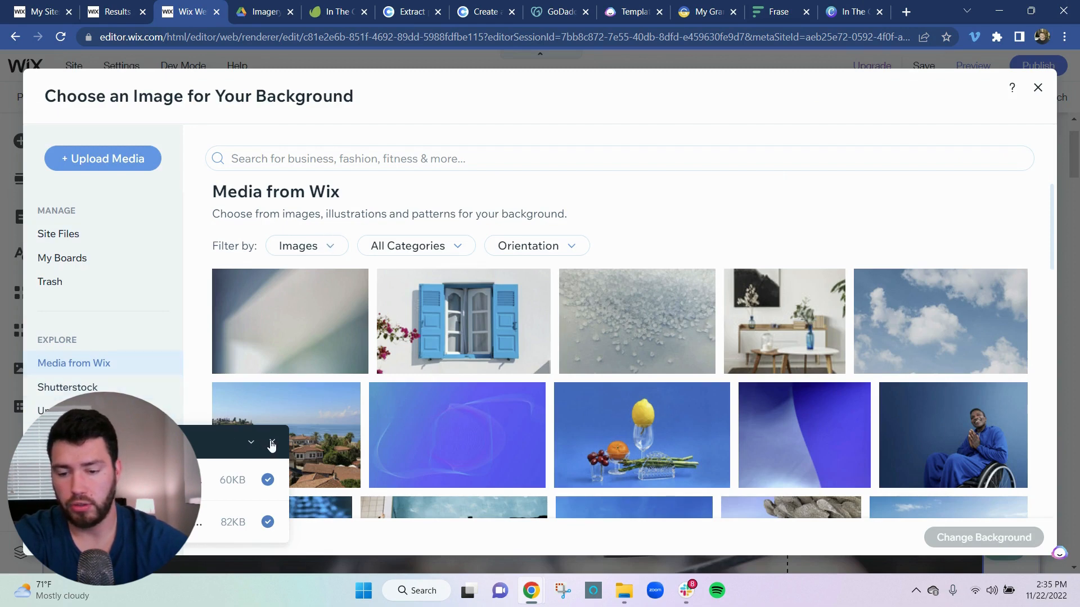
Step: Dismiss the finished upload list and open the Brand Assets folder in the site files
click(272, 444)
scroll(524, 313, down, 3)
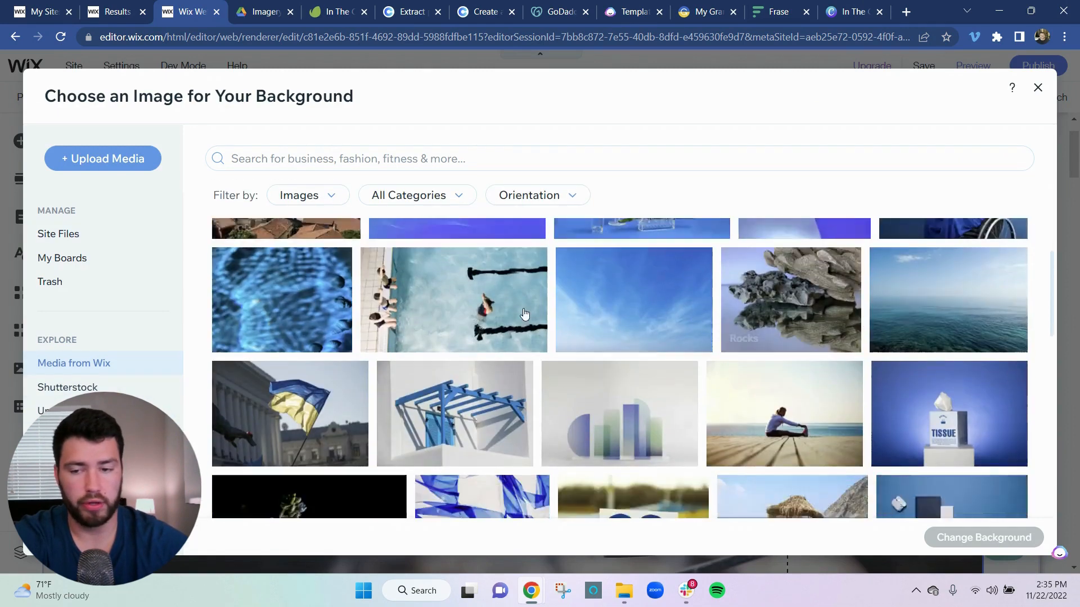
scroll(524, 314, up, 3)
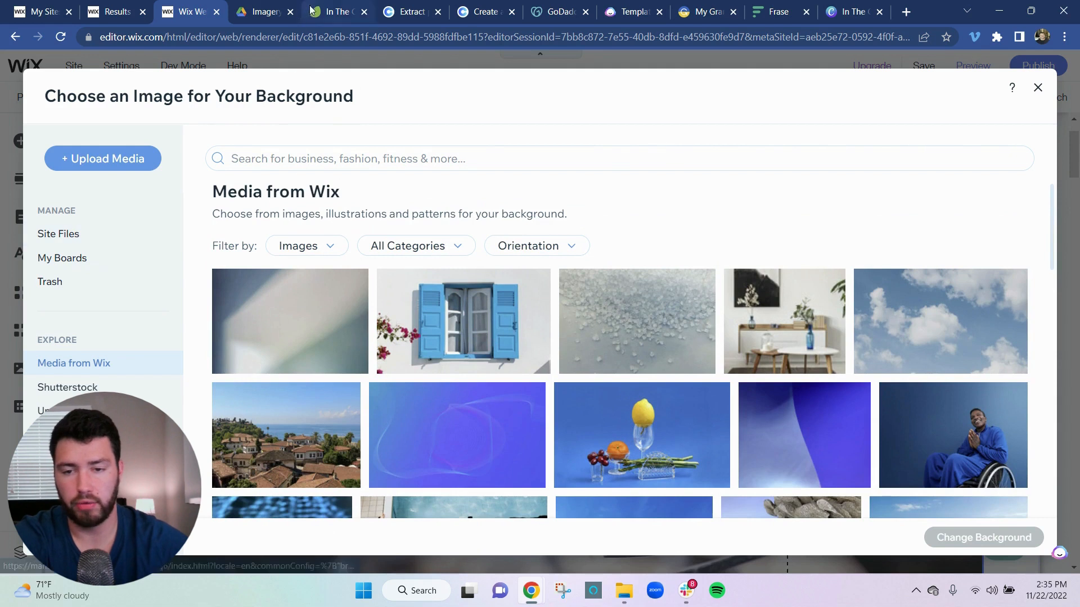
click(83, 238)
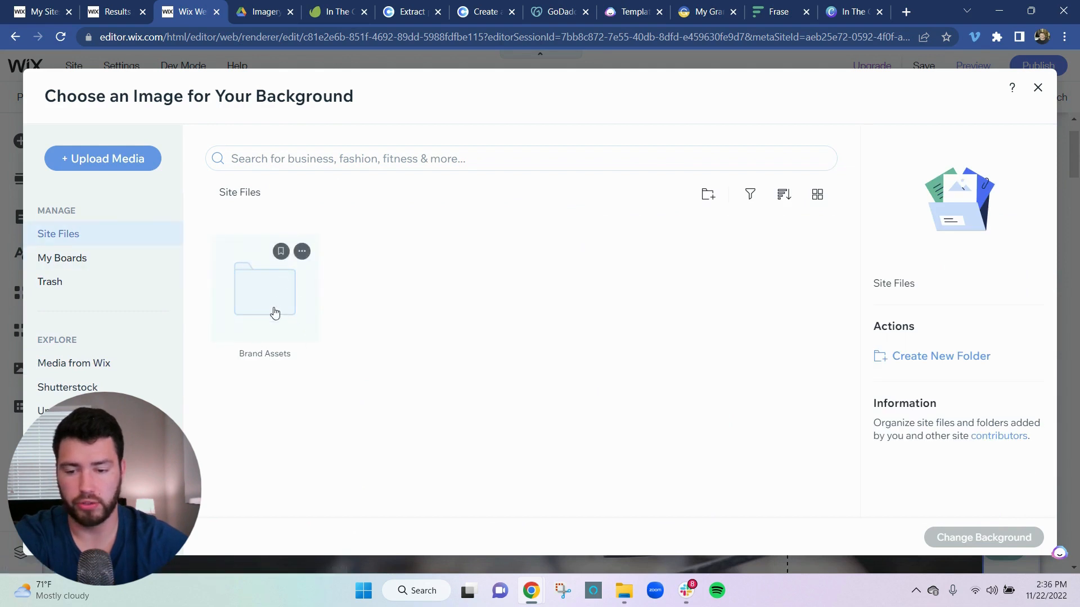
double_click(268, 298)
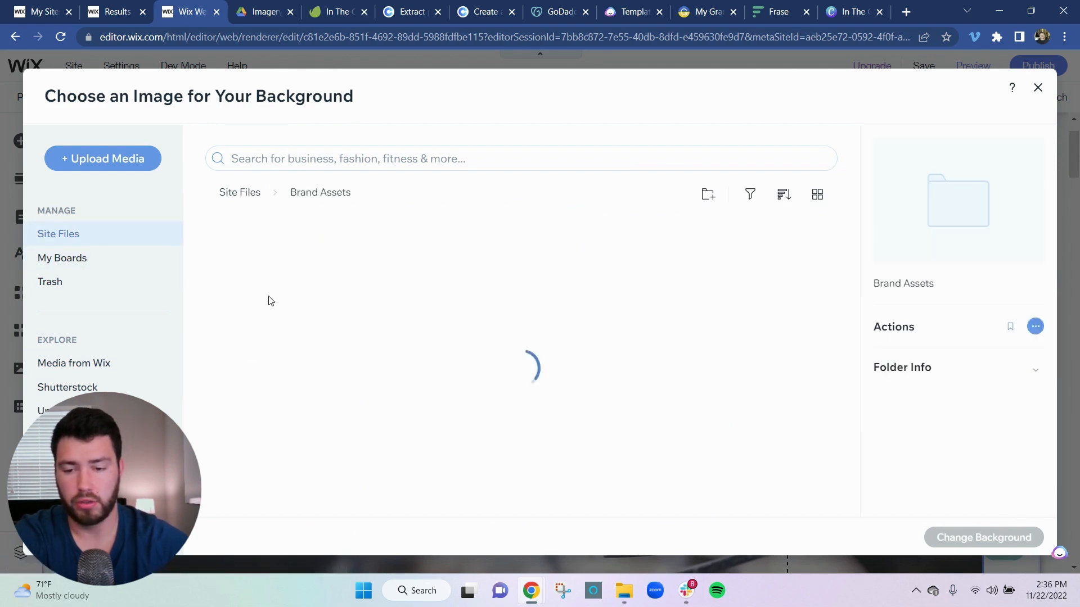
Step: Create two subfolders named Images and Iconography inside the Brand Assets folder
click(709, 196)
text(Sto)
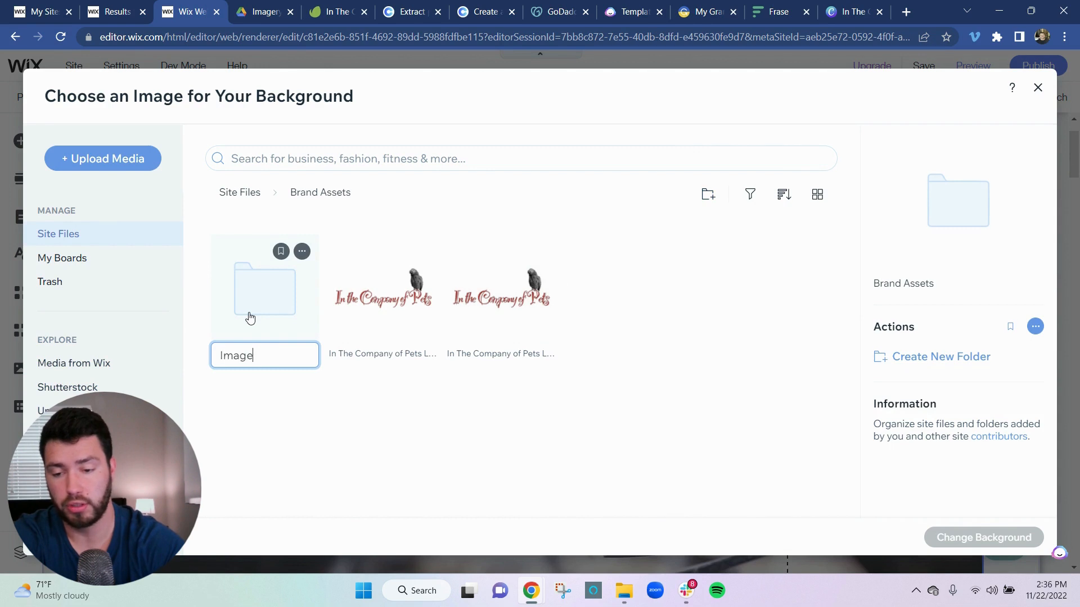
key(Return)
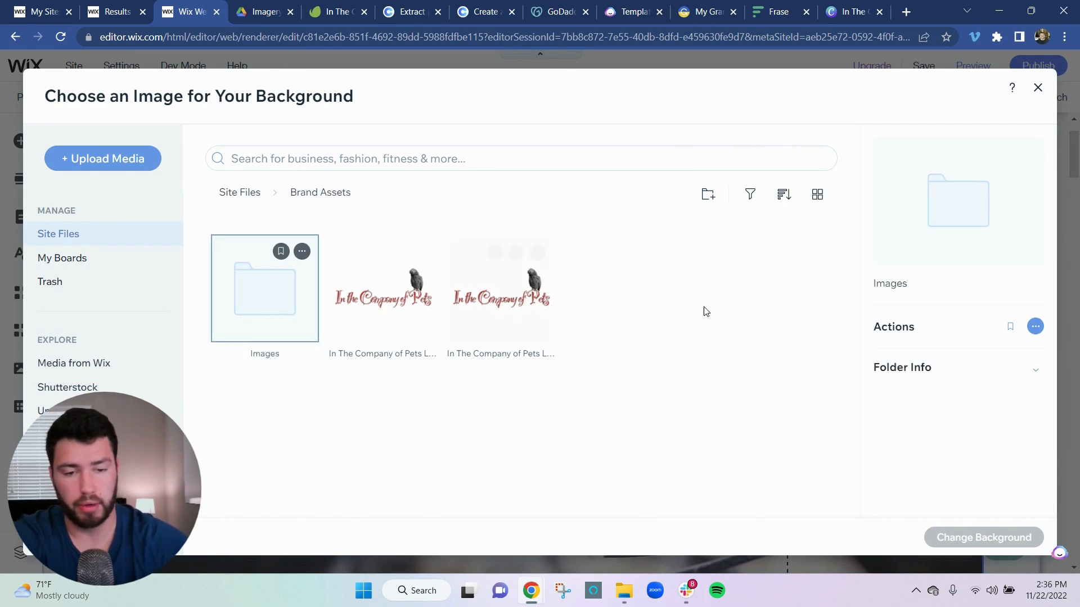
click(710, 197)
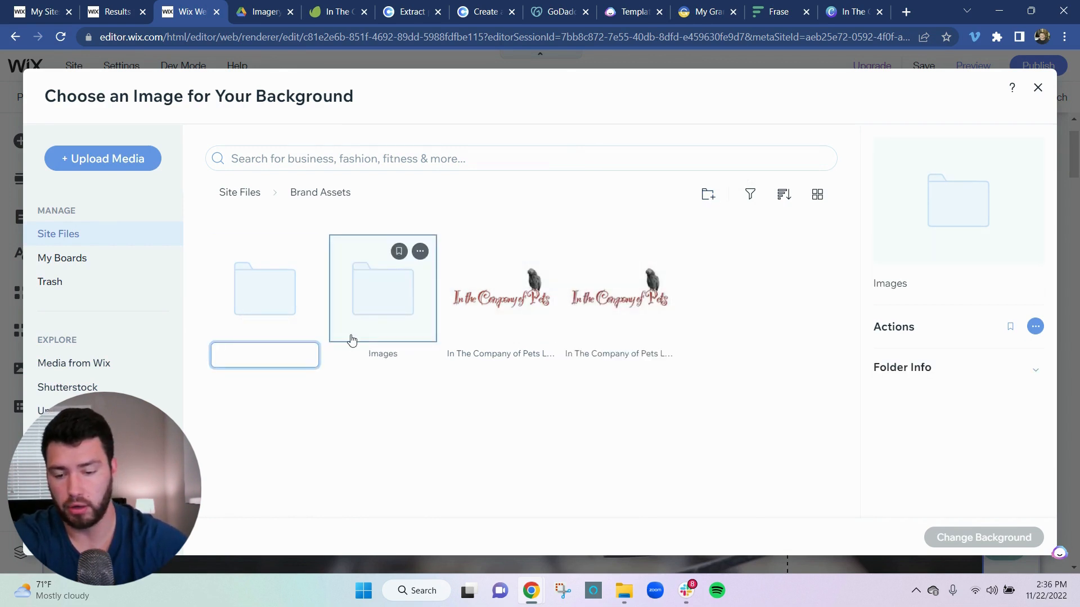
text(Iconography)
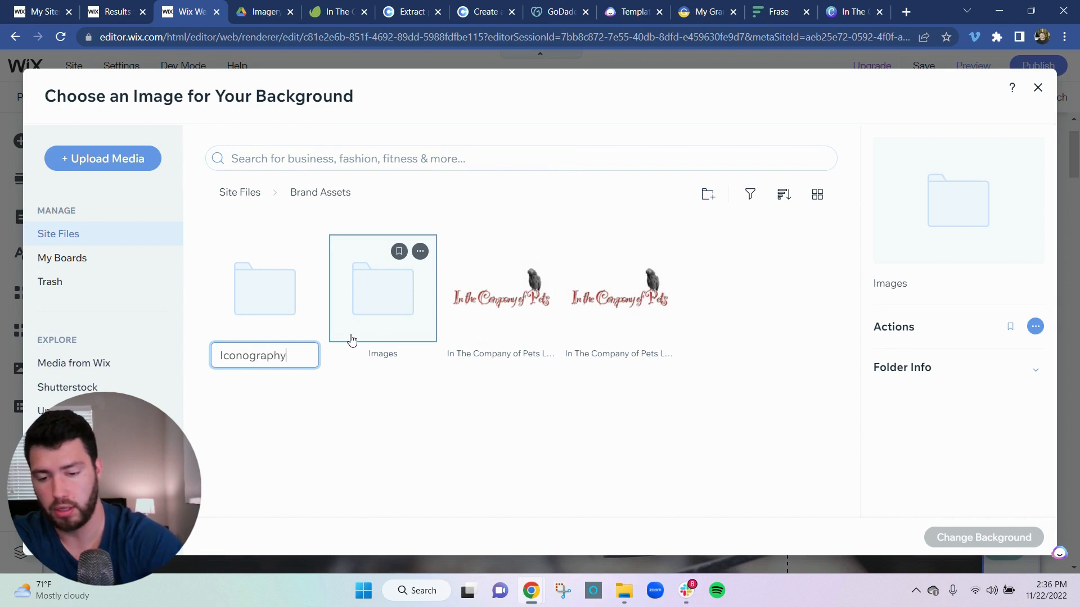
key(Return)
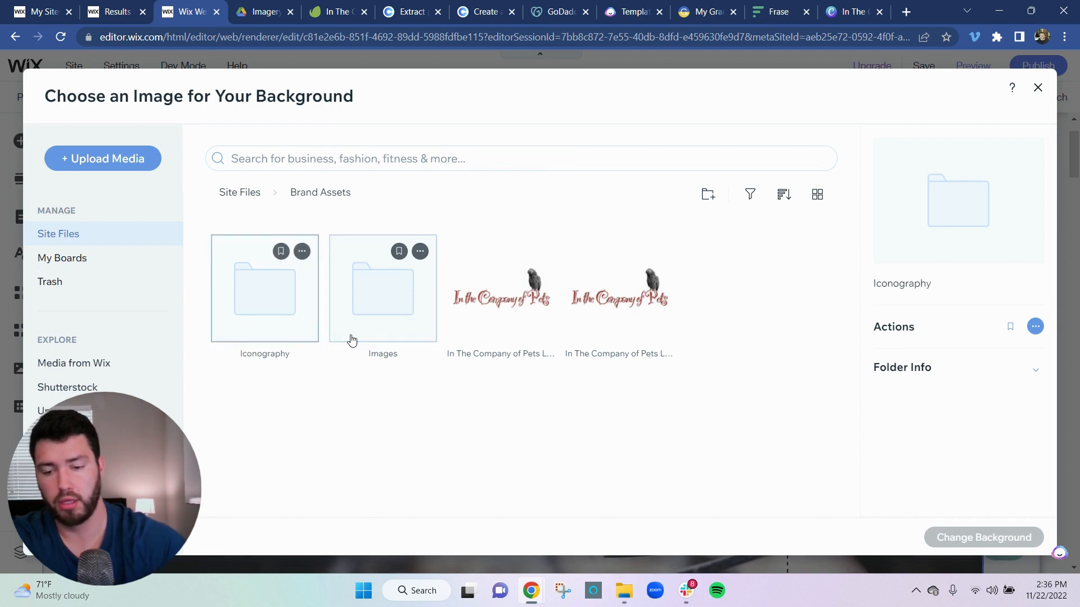
Step: Open the Images subfolder, start a media upload from the computer, and browse to the In The Company of Pets folder
double_click(374, 316)
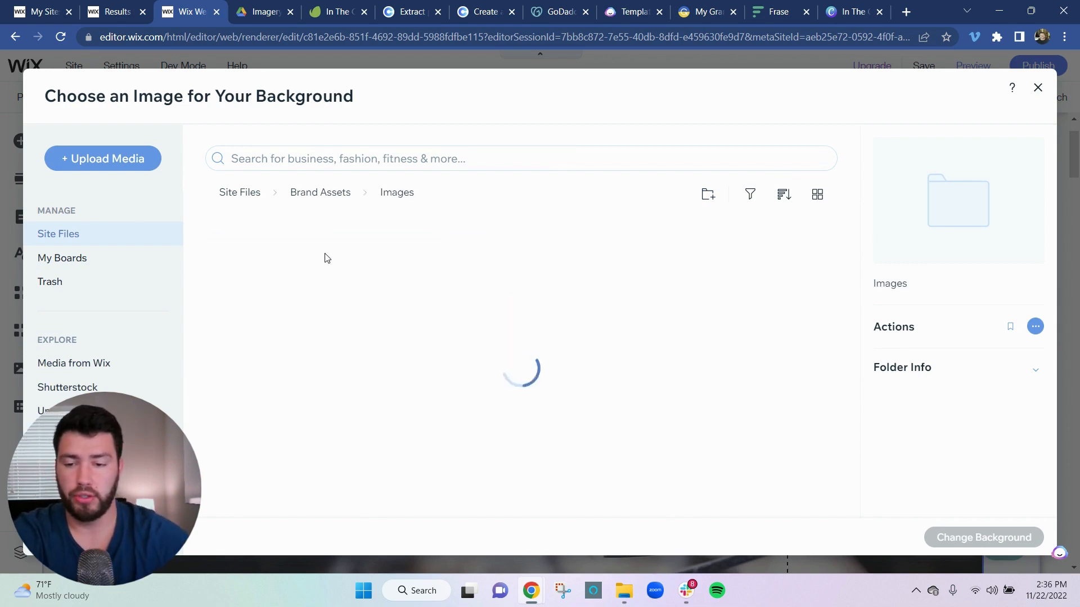
click(114, 161)
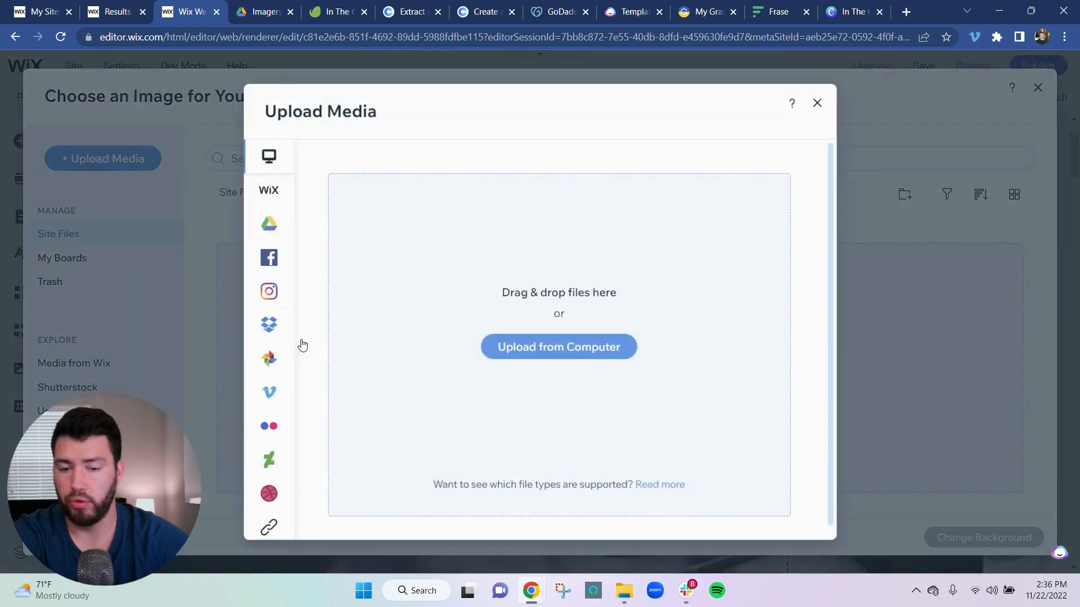
click(547, 347)
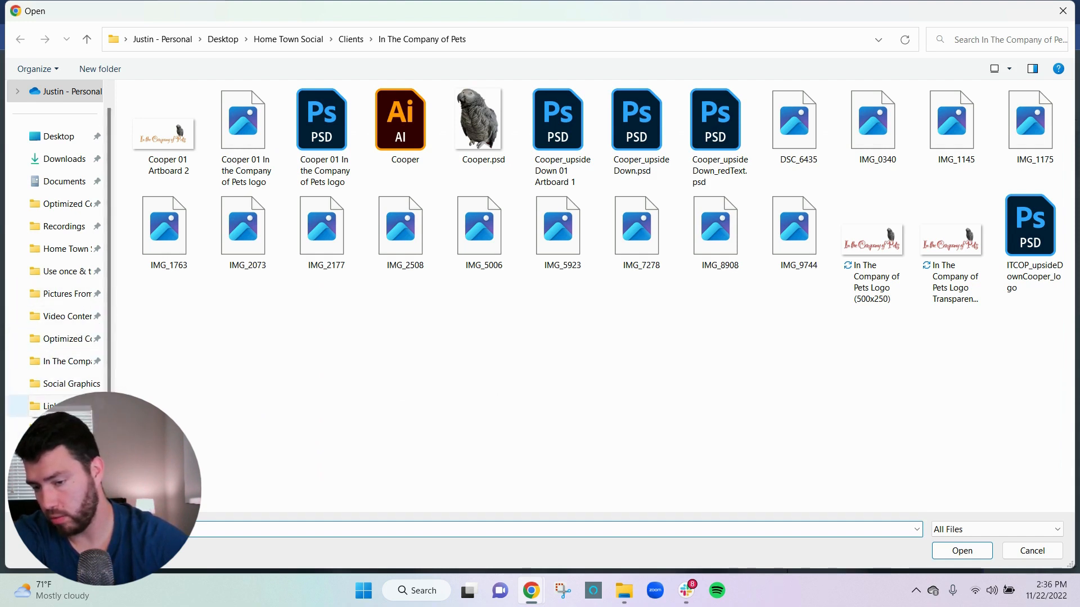
click(68, 369)
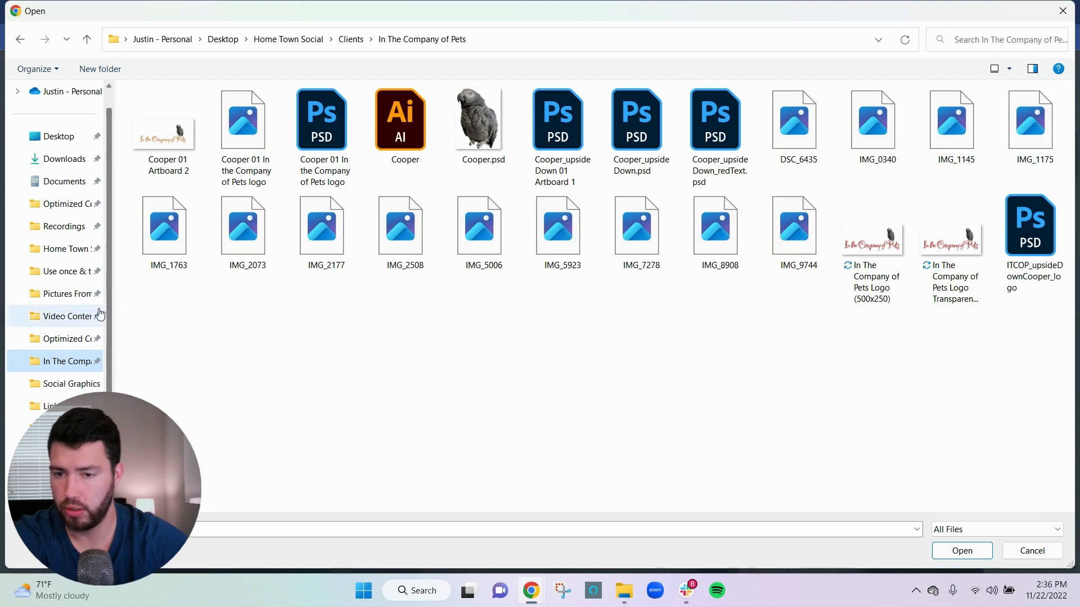
scroll(90, 374, down, 2)
scroll(92, 369, up, 1)
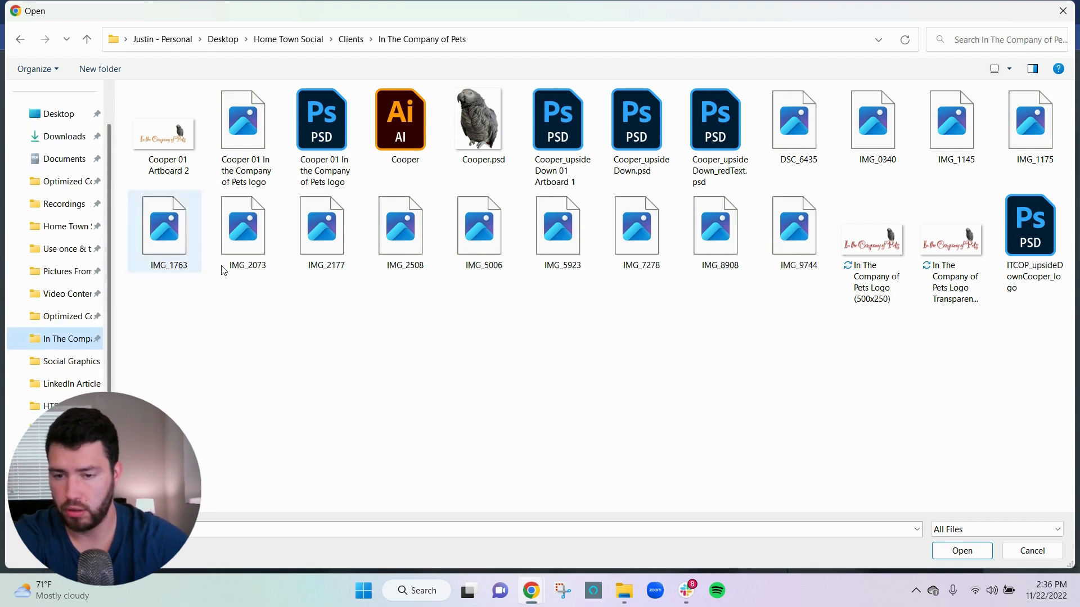
Step: Create a folder named Iconography inside the computer's In The Company of Pets folder
right_click(234, 309)
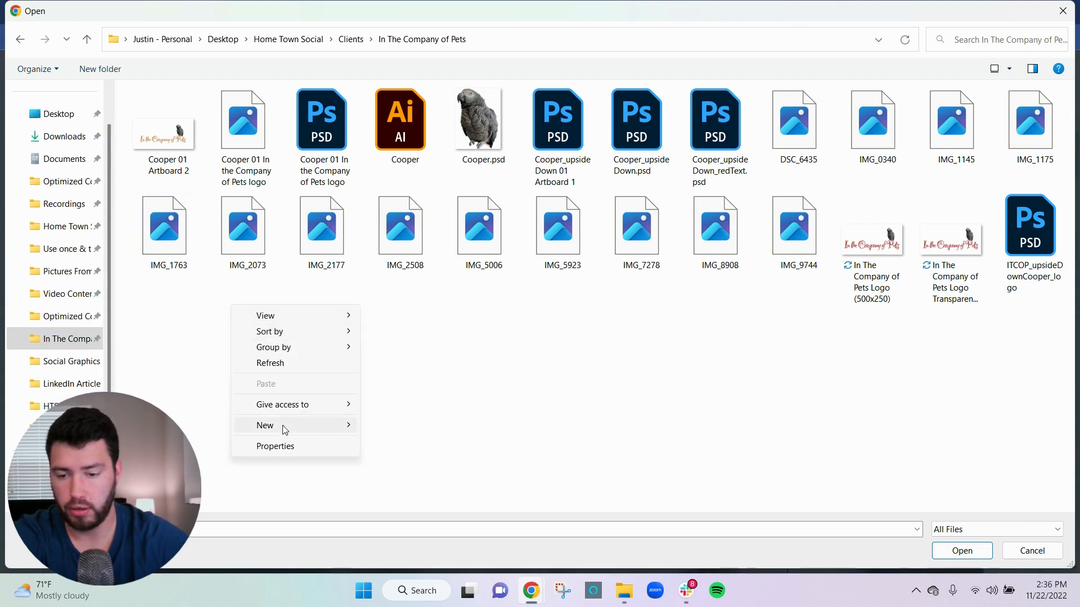
mouse_move(346, 426)
click(365, 243)
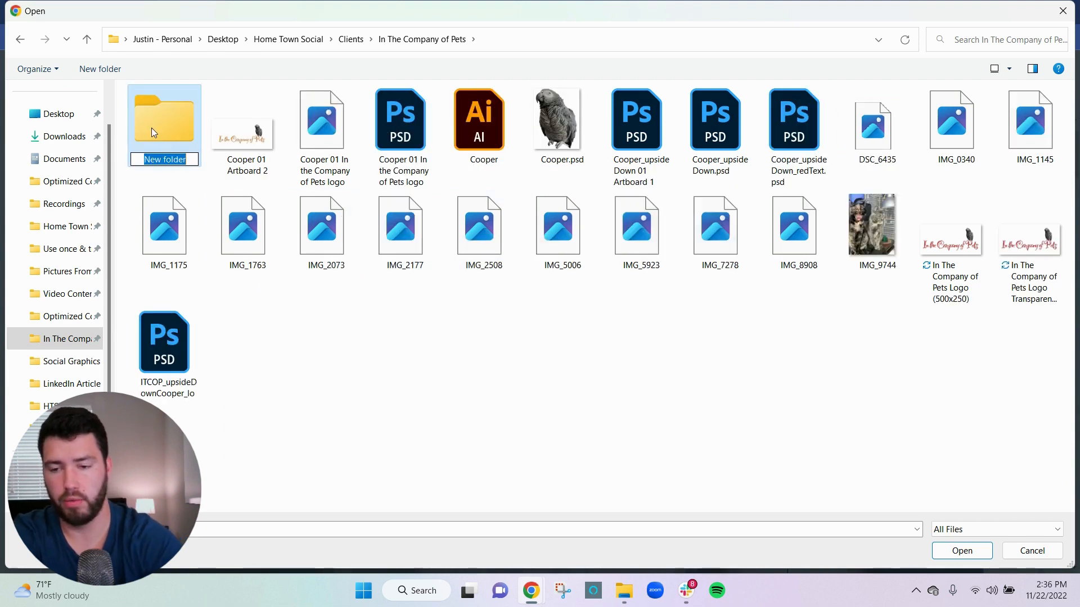
text(Ico)
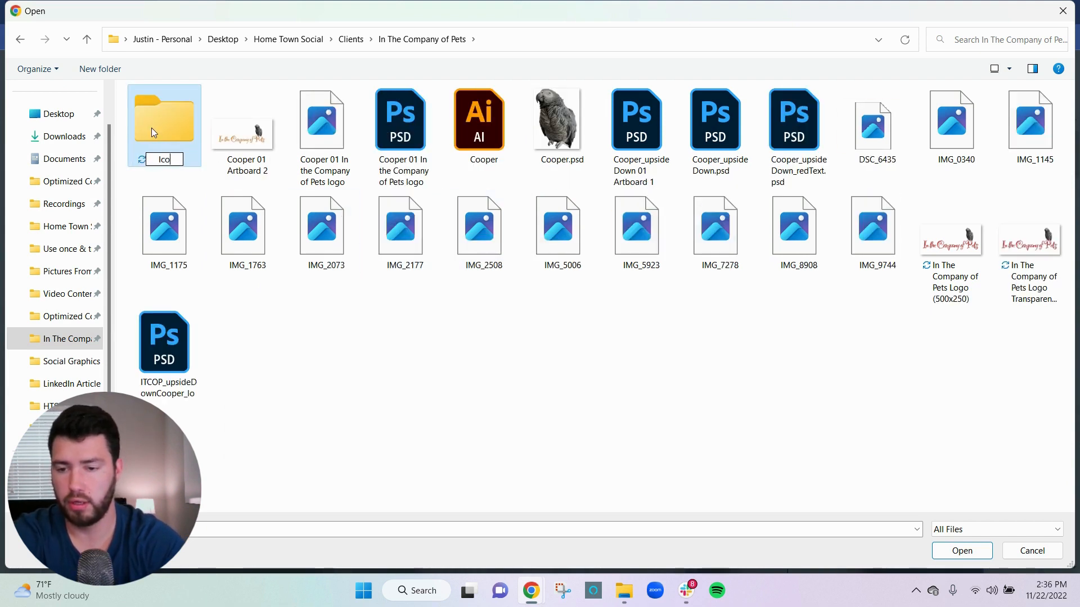
text(nography)
key(Return)
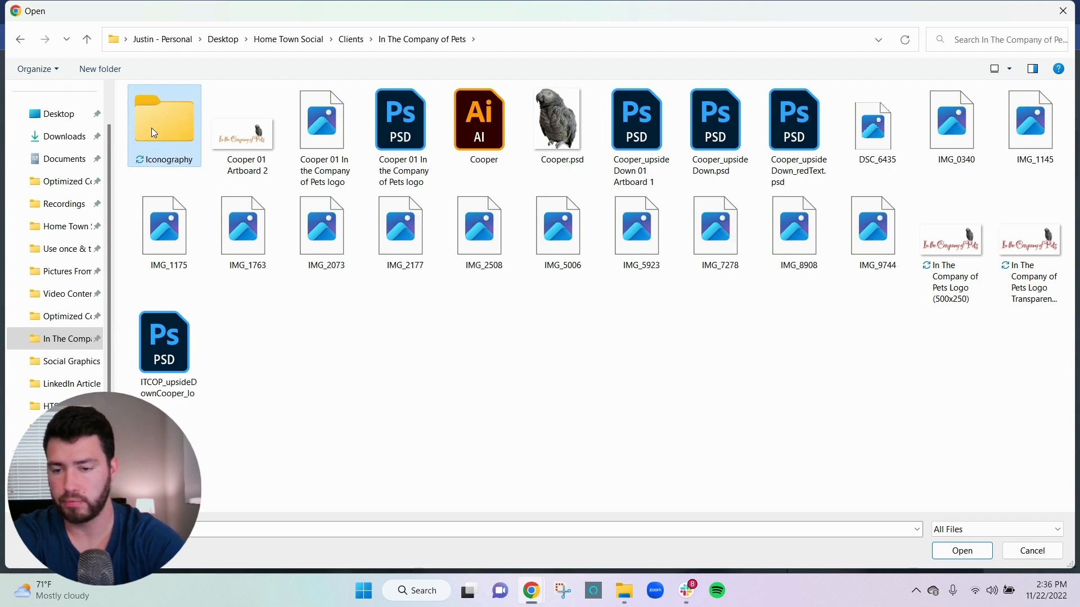
Step: Create a folder named Imagery inside the computer's In The Company of Pets folder
click(233, 325)
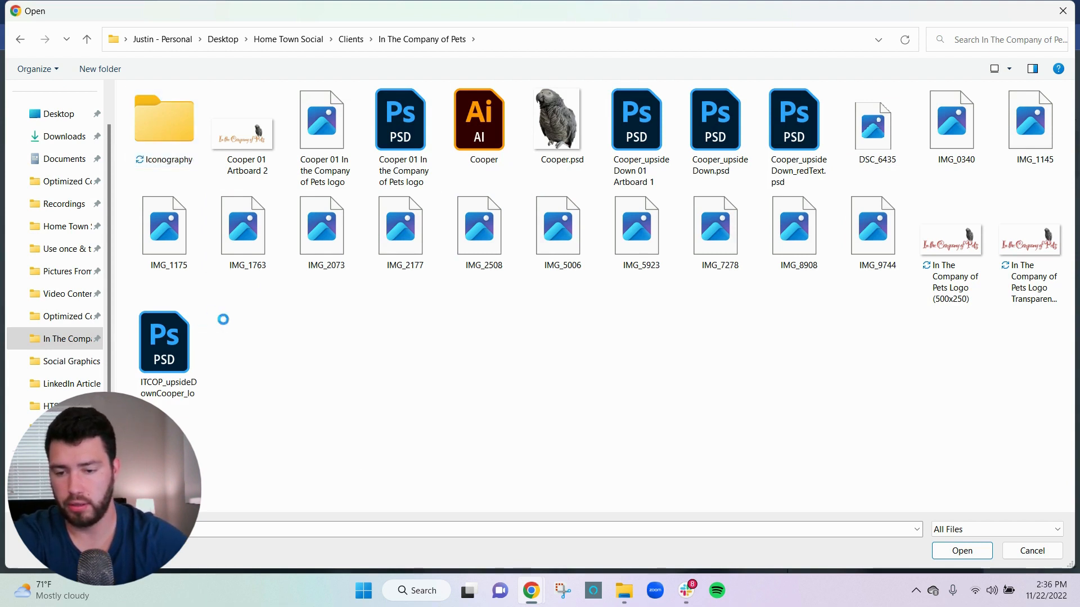
right_click(225, 320)
mouse_move(304, 475)
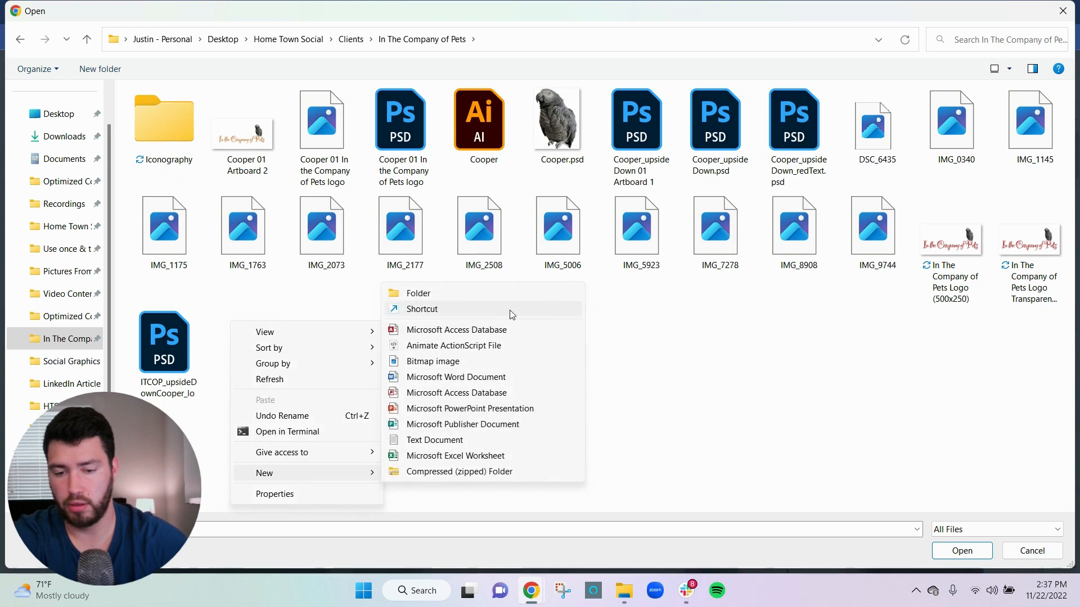
click(476, 294)
text(Imagery)
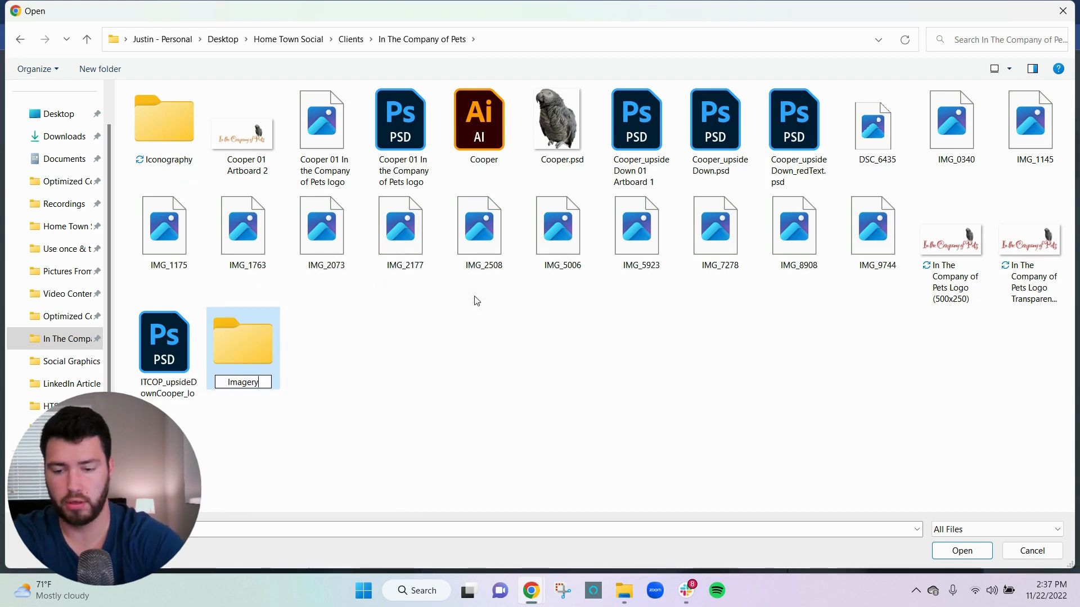
key(Return)
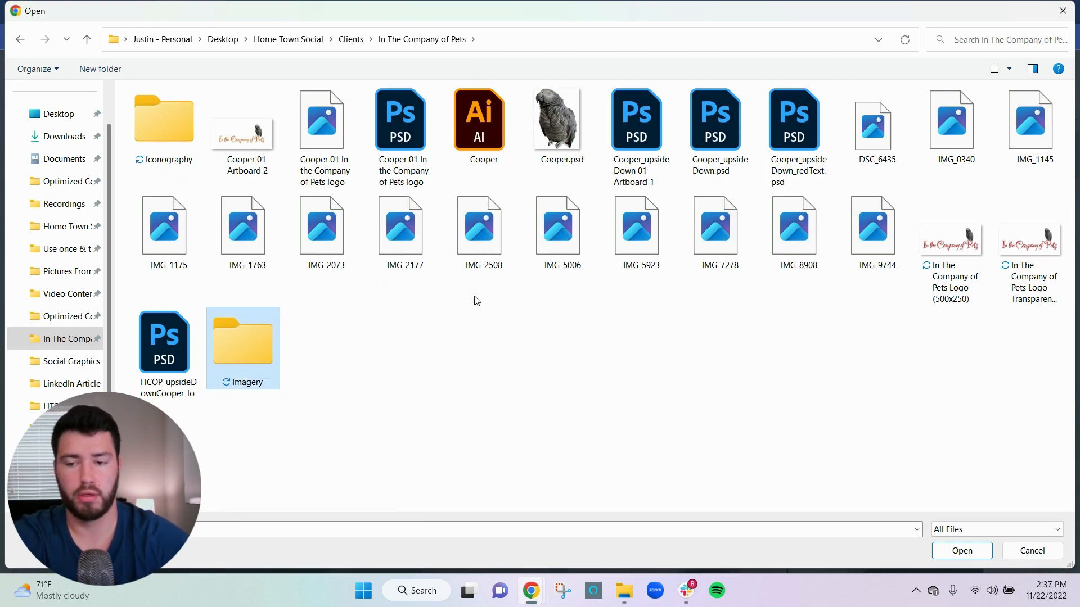
drag(275, 336, 284, 381)
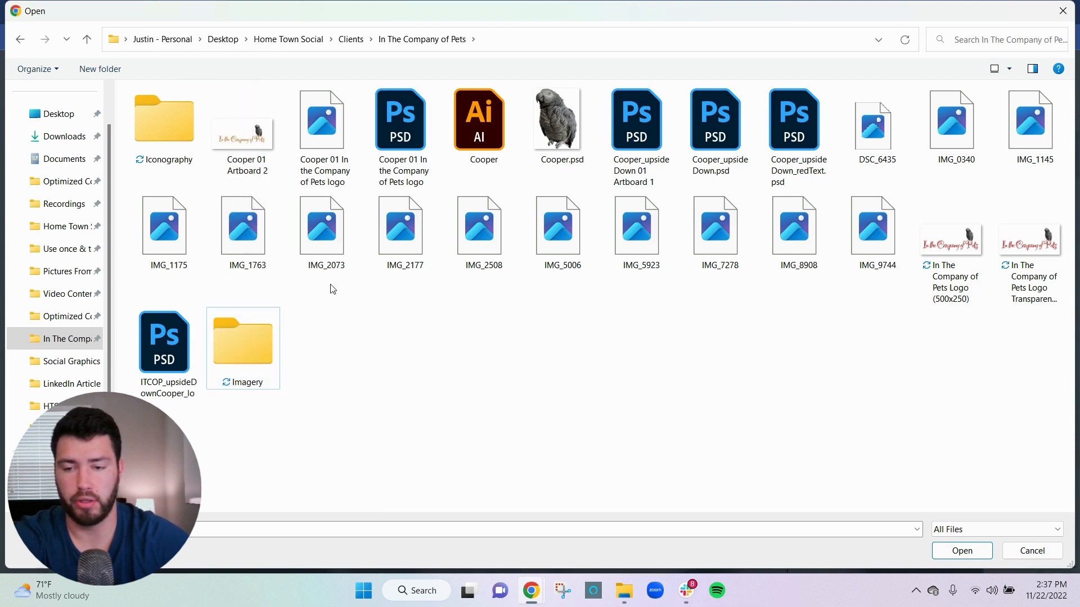
Step: Open the computer's new Iconography folder, and switch to the Downloads folder
double_click(156, 134)
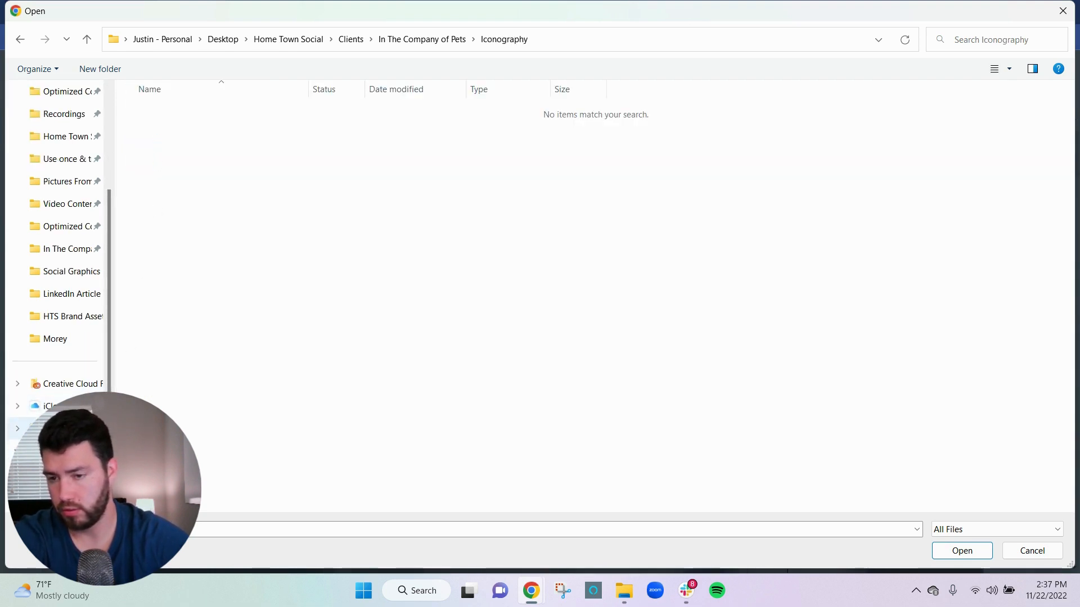
scroll(53, 337, up, 3)
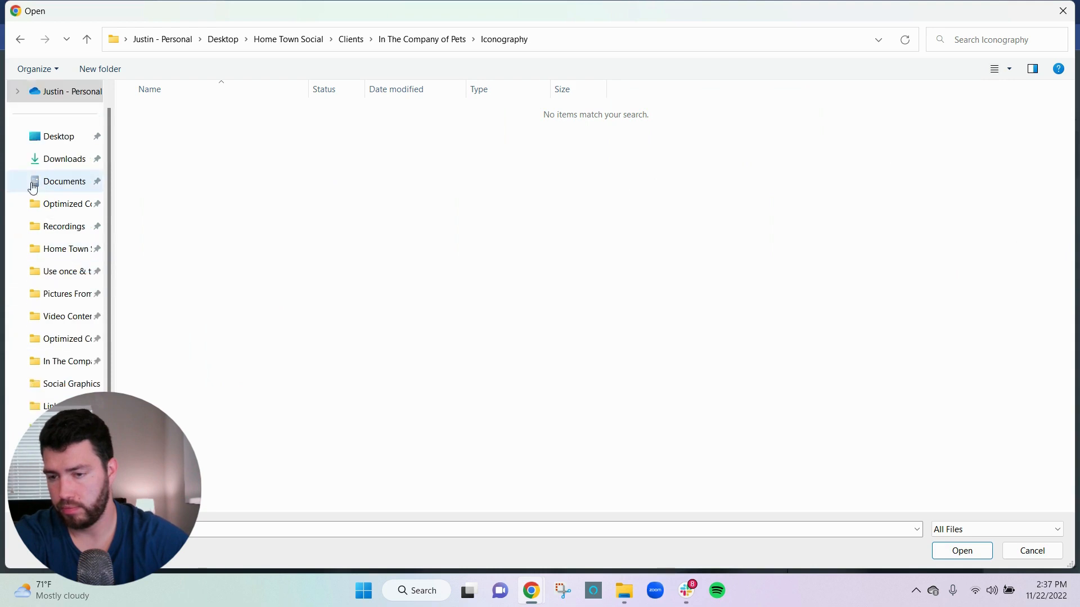
click(62, 160)
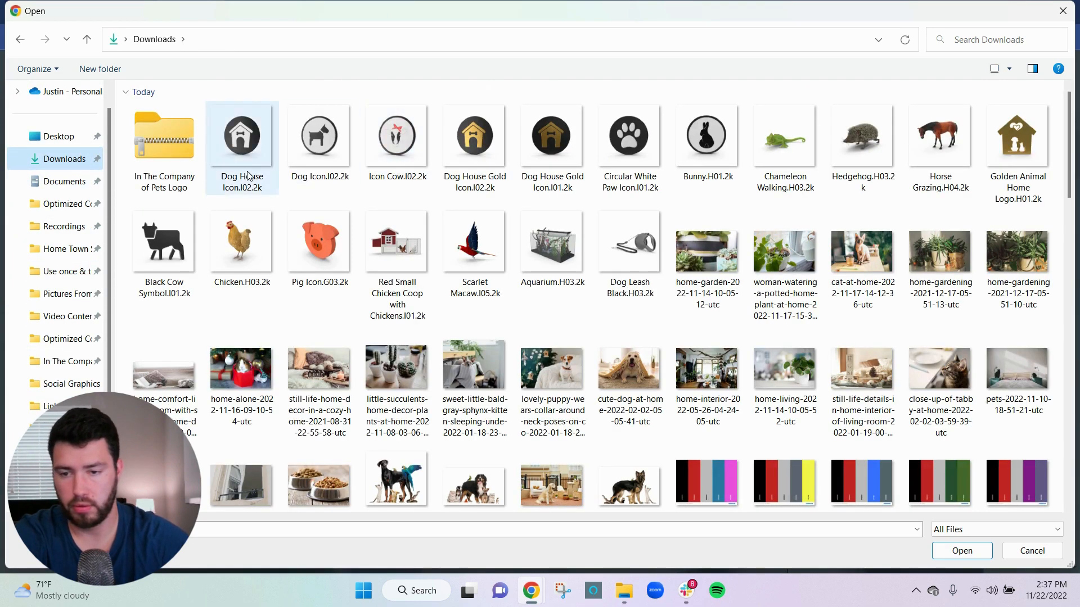
click(259, 158)
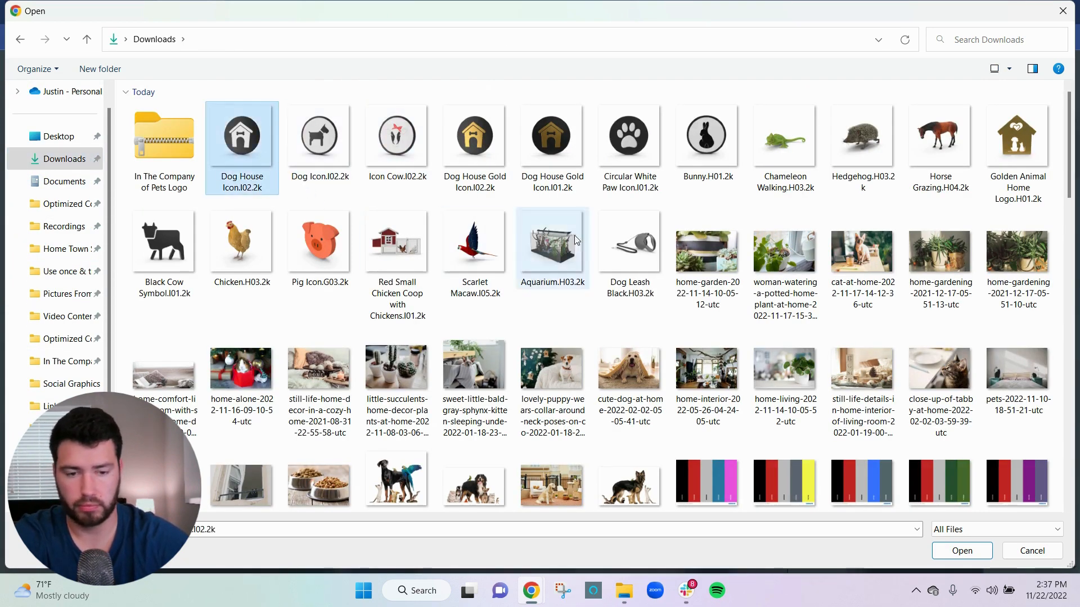
scroll(657, 354, down, 3)
shift+click(657, 354)
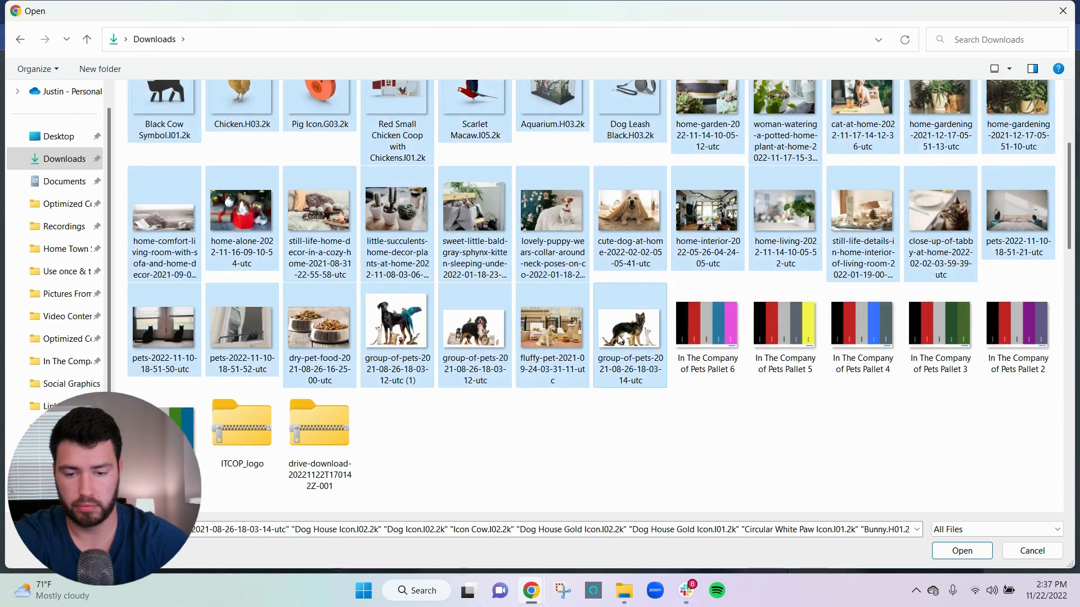
scroll(588, 349, up, 3)
click(475, 235)
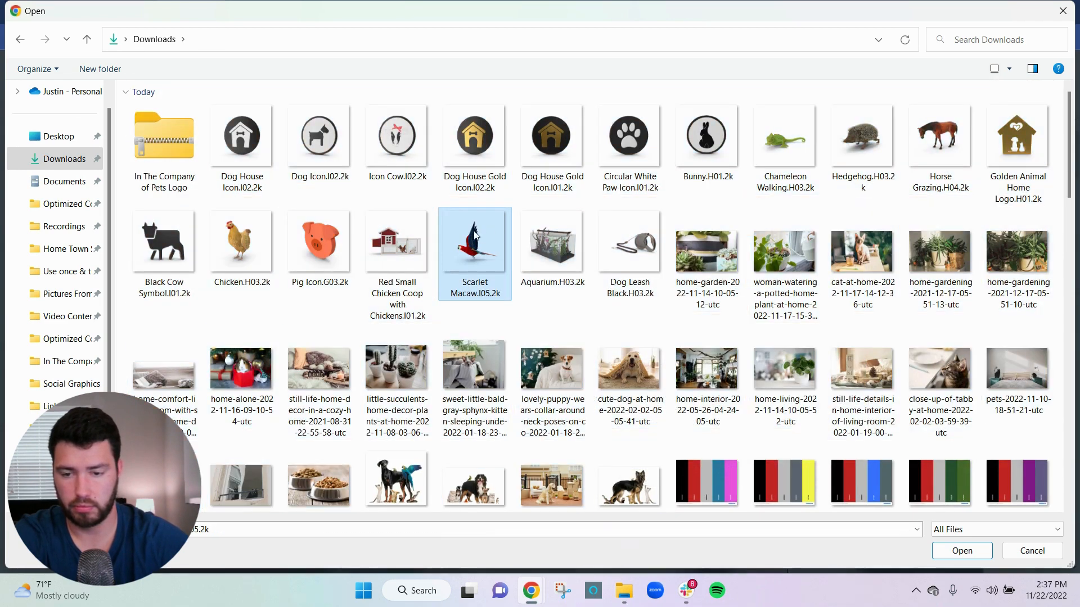
click(691, 253)
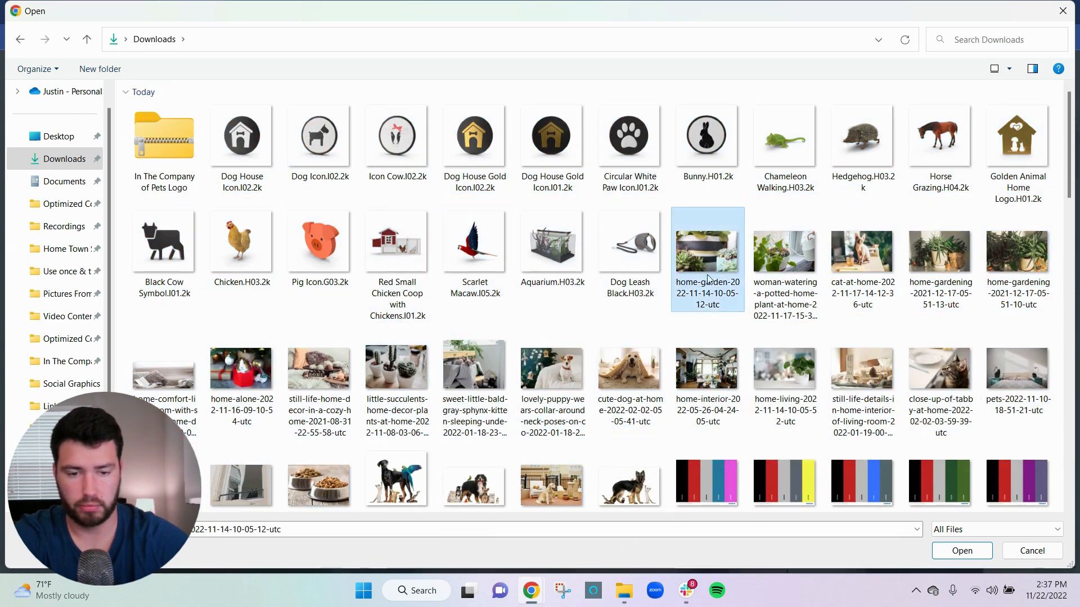
scroll(675, 281, down, 6)
scroll(625, 308, up, 4)
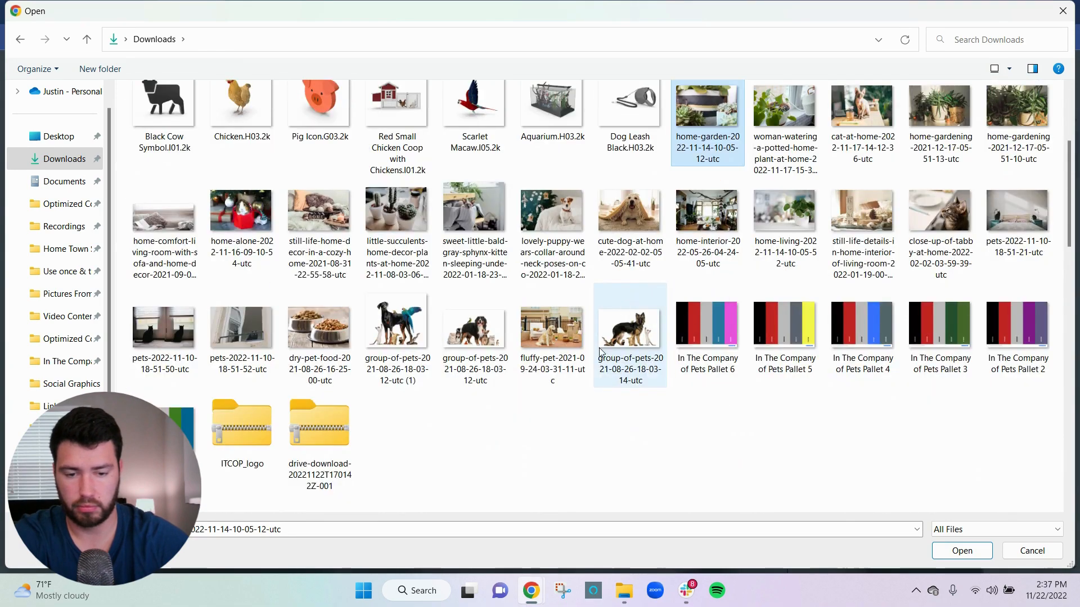
shift+click(623, 308)
scroll(657, 313, up, 3)
drag(708, 237, 66, 364)
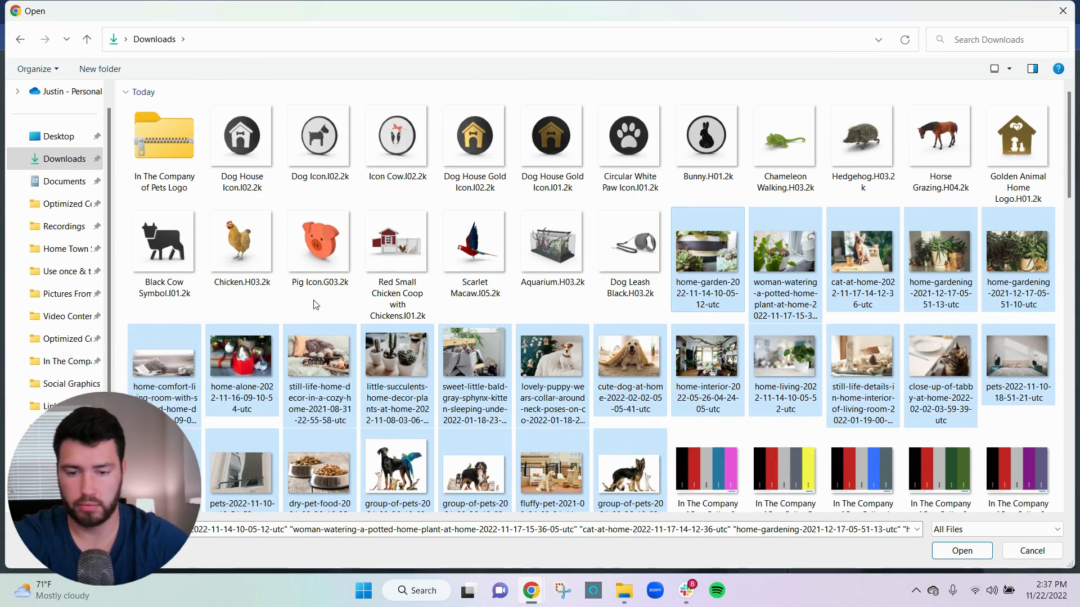
Step: Upload the icon images from Dog House Icon.I02.2k through Dog Leash Black.H03.2k in Downloads to the site's Images folder
click(627, 245)
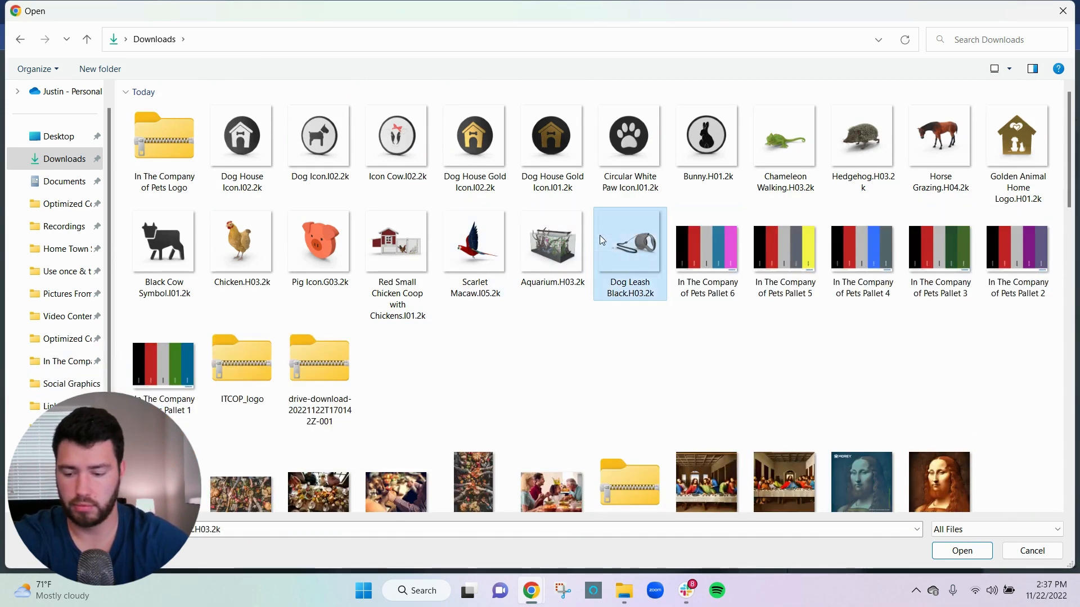
shift+click(239, 137)
key(Return)
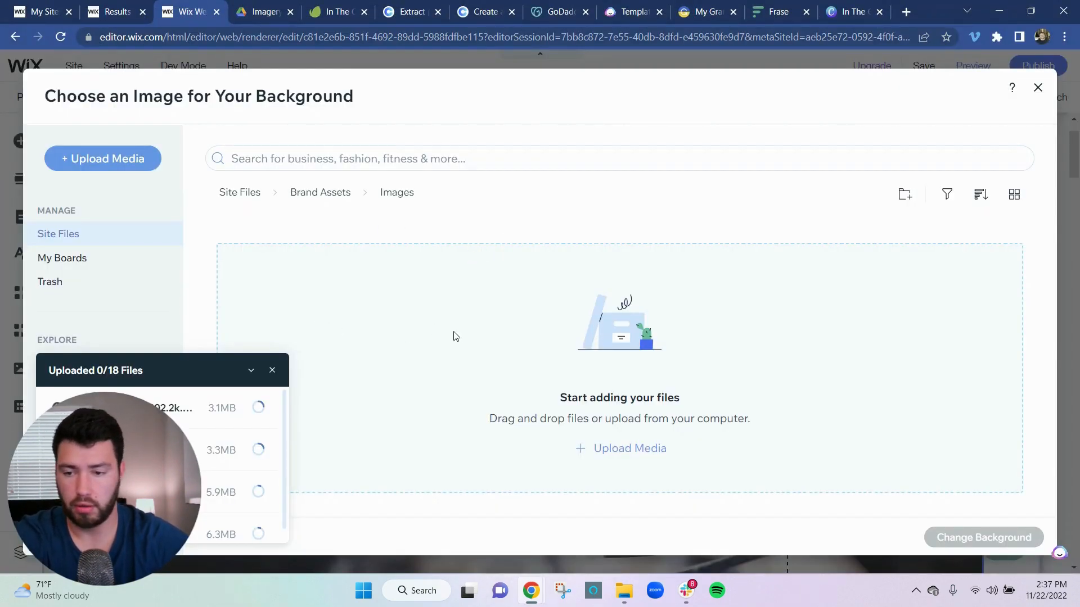
Step: Check the upload progress list and cancel the running uploads of the icon files
click(251, 370)
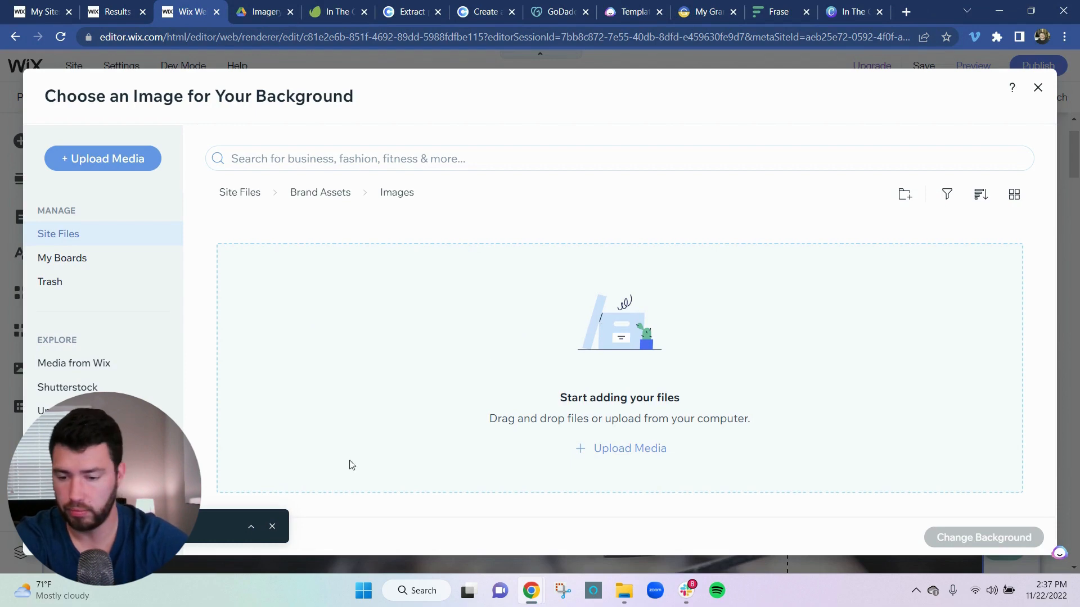
click(252, 529)
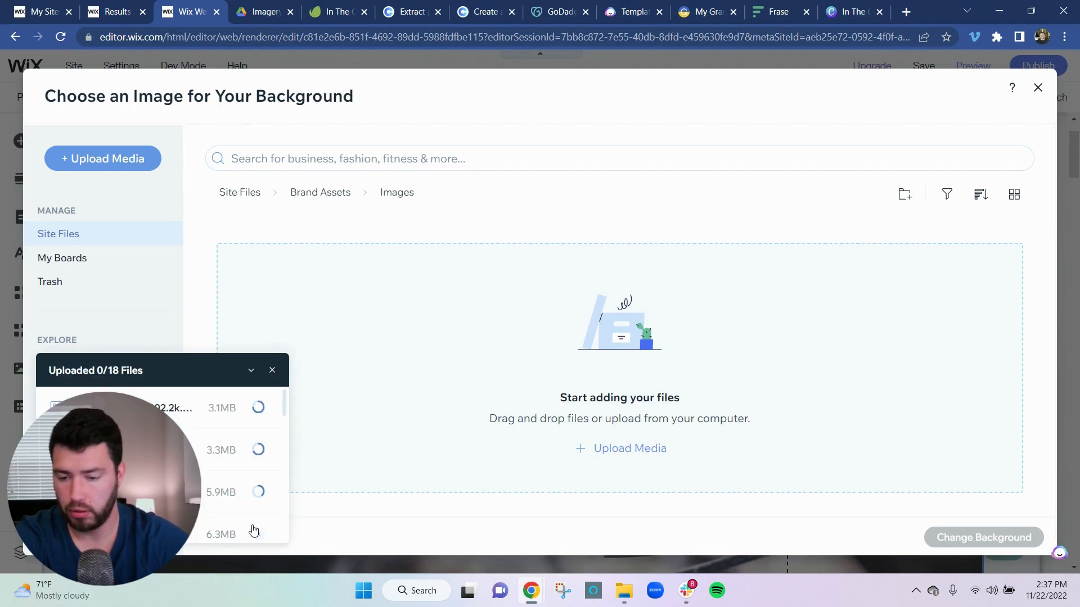
click(272, 372)
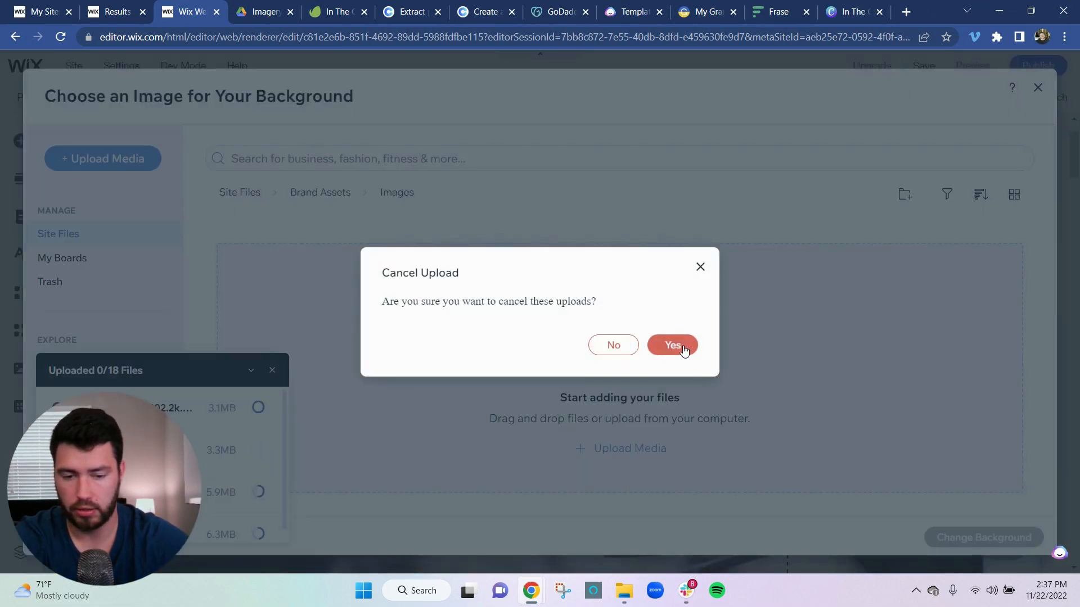
click(684, 349)
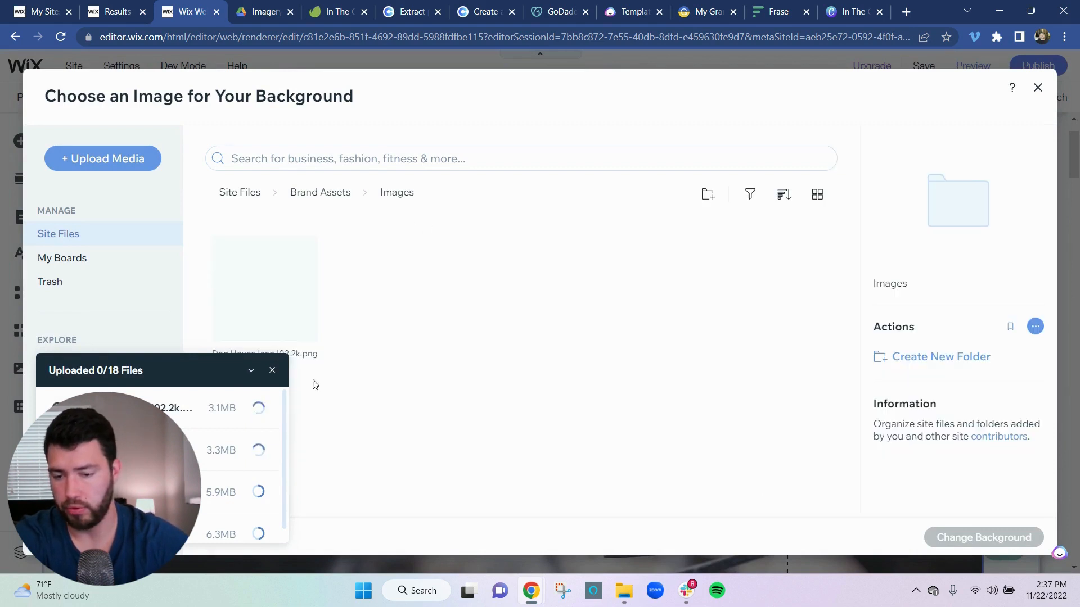
Step: Move Dog Icon.I02.2k.png and Dog House Icon.I02.2k.png from Images to the Brand Assets folder, and open Brand Assets
click(290, 314)
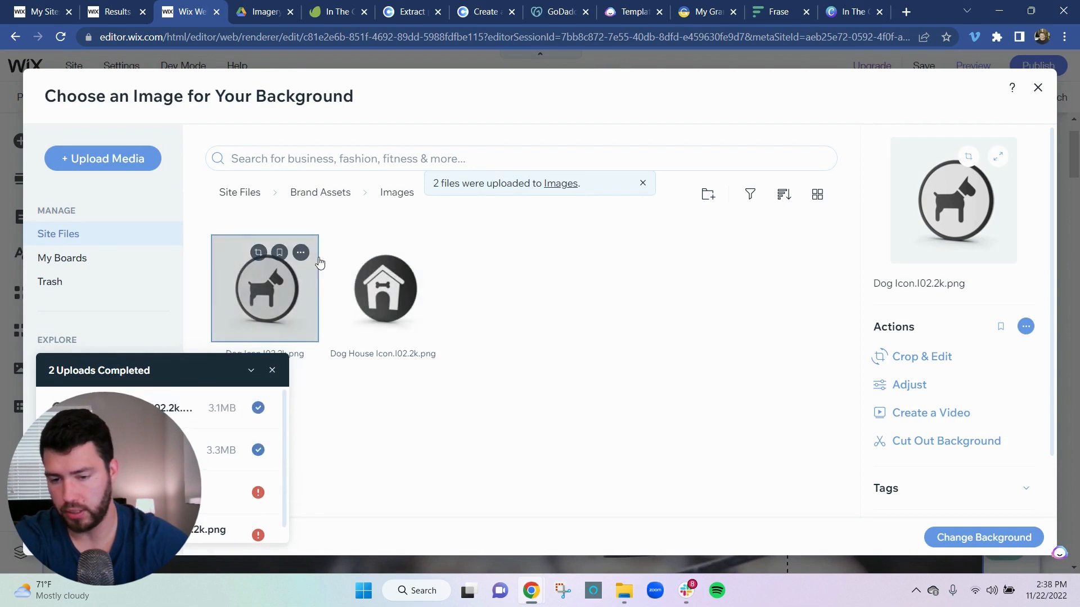
drag(301, 256, 320, 192)
drag(312, 304, 332, 203)
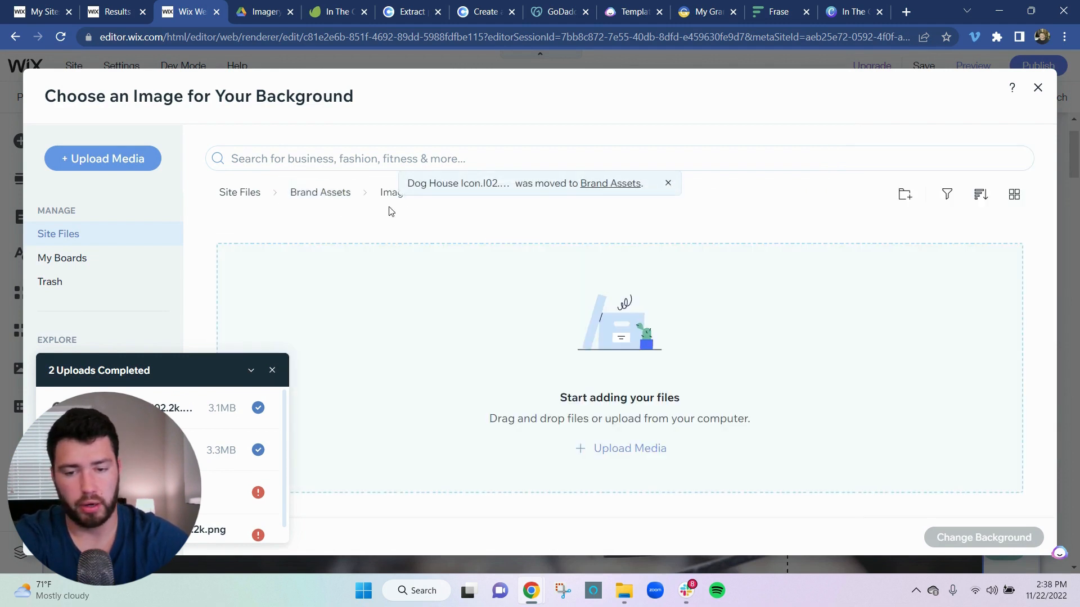
click(320, 192)
scroll(428, 322, down, 1)
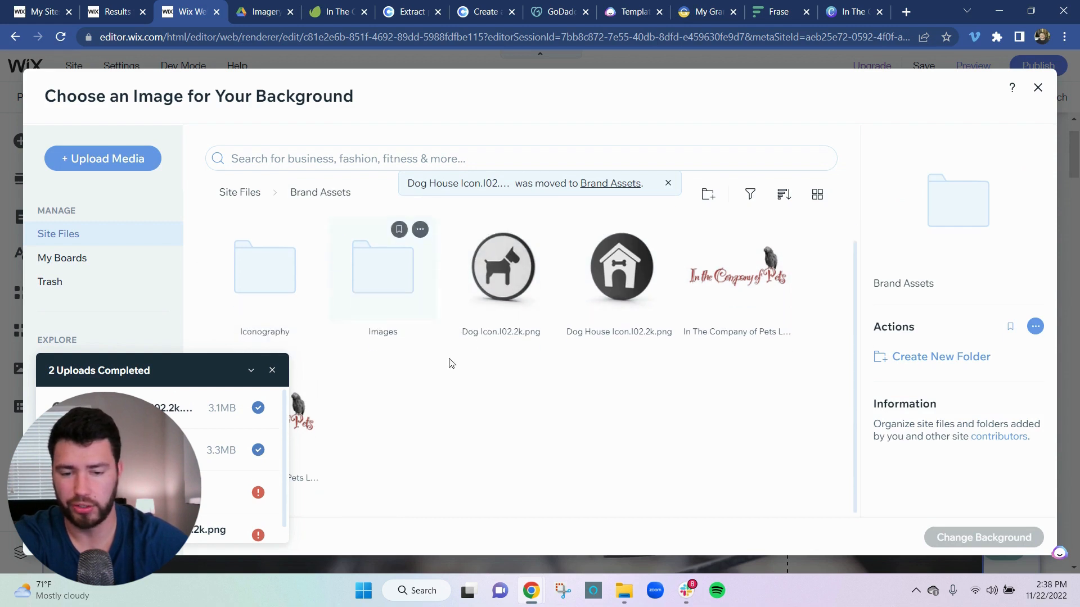
Step: Reopen the Images subfolder, start a media upload from the computer, and browse to the In The Company of Pets folder
click(251, 370)
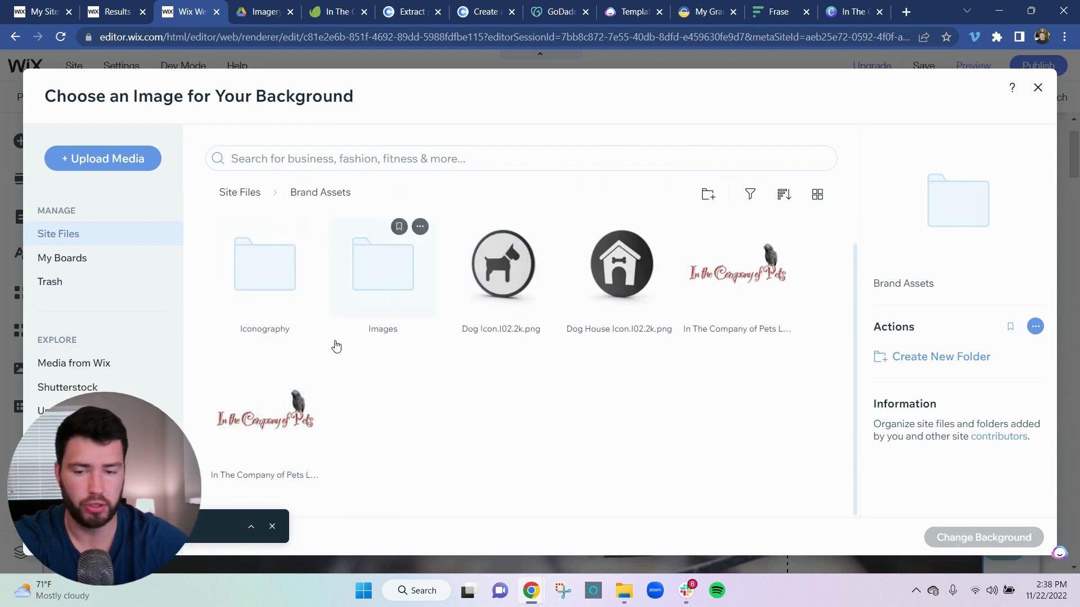
double_click(394, 278)
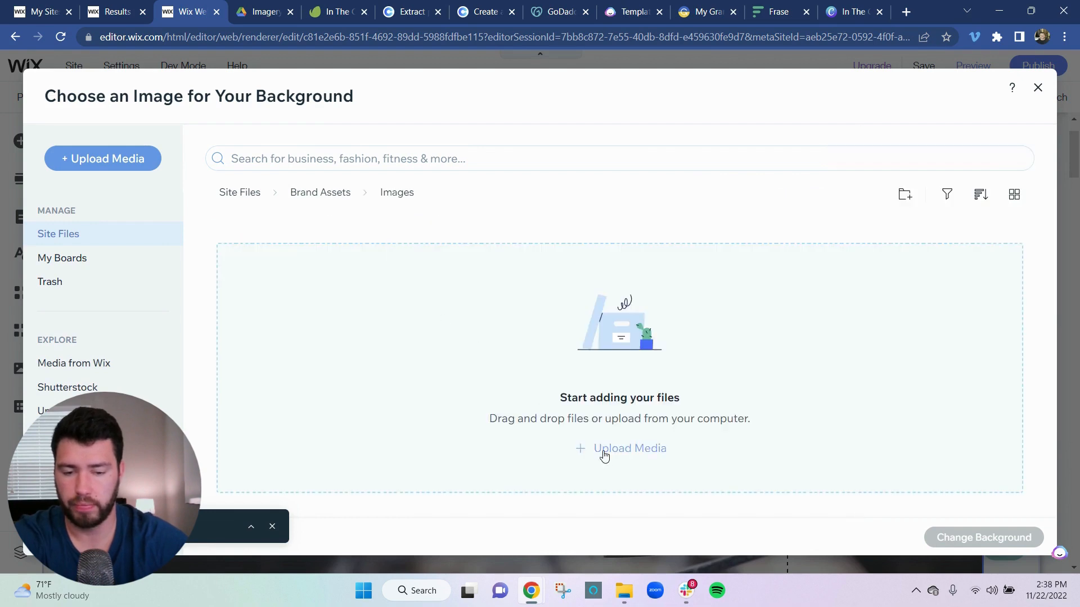
click(605, 454)
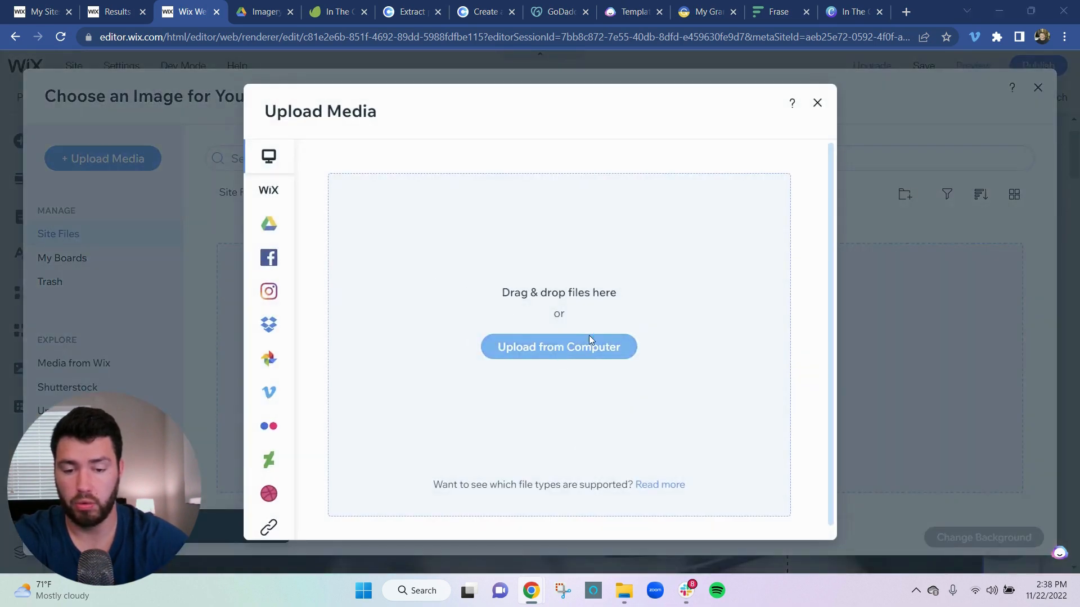
click(589, 339)
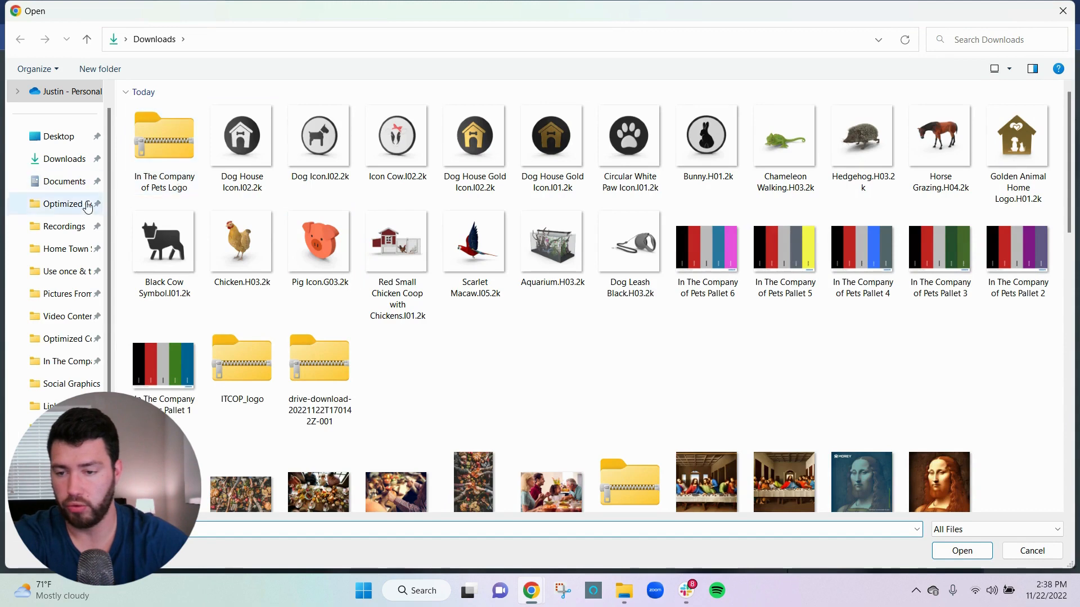
click(67, 361)
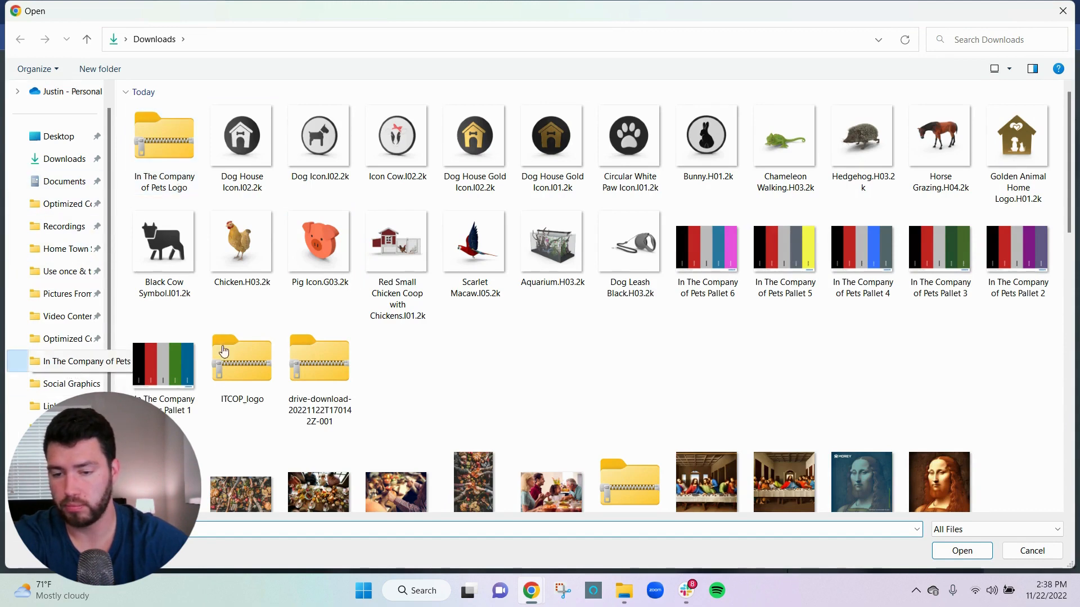
double_click(254, 161)
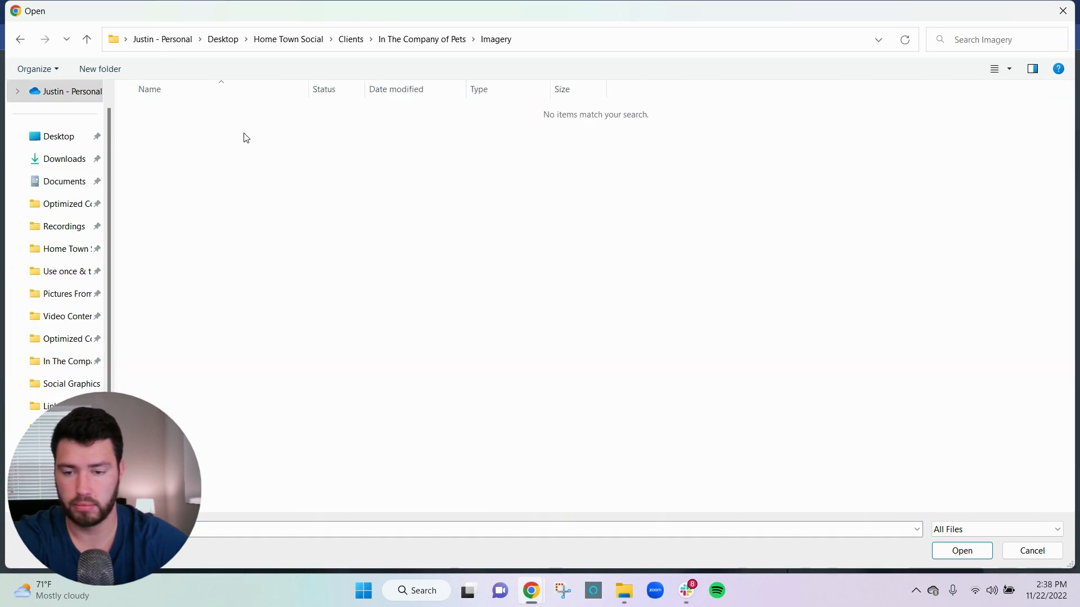
click(431, 45)
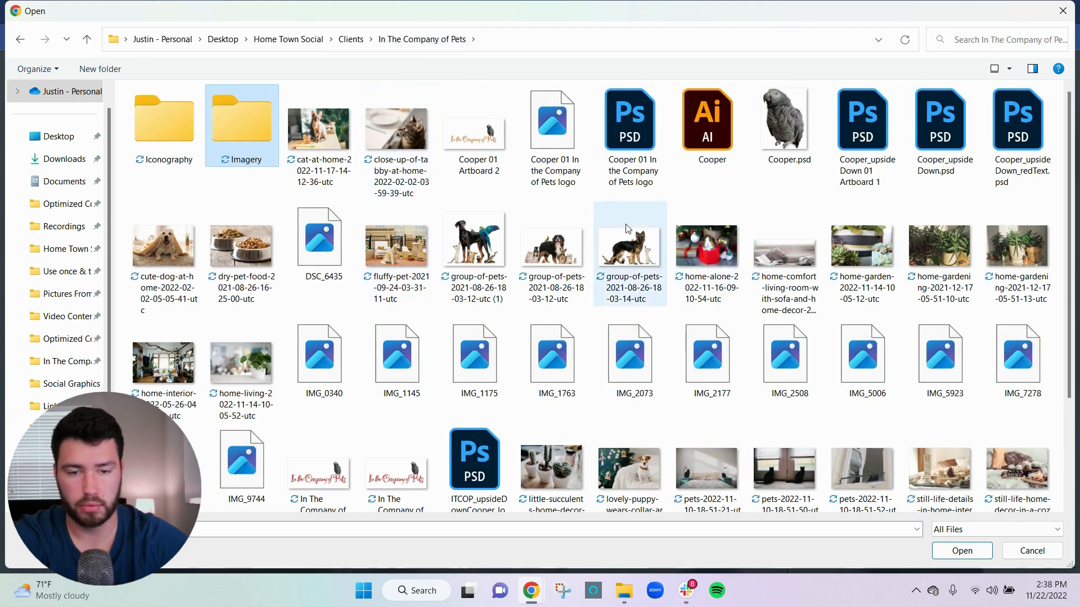
Step: Upload the pet and home stock photos, from cat-at-home through woman-watering-a-potted-home-plant, leaving out the logo, Cooper, PSD, DSC and IMG files
click(320, 134)
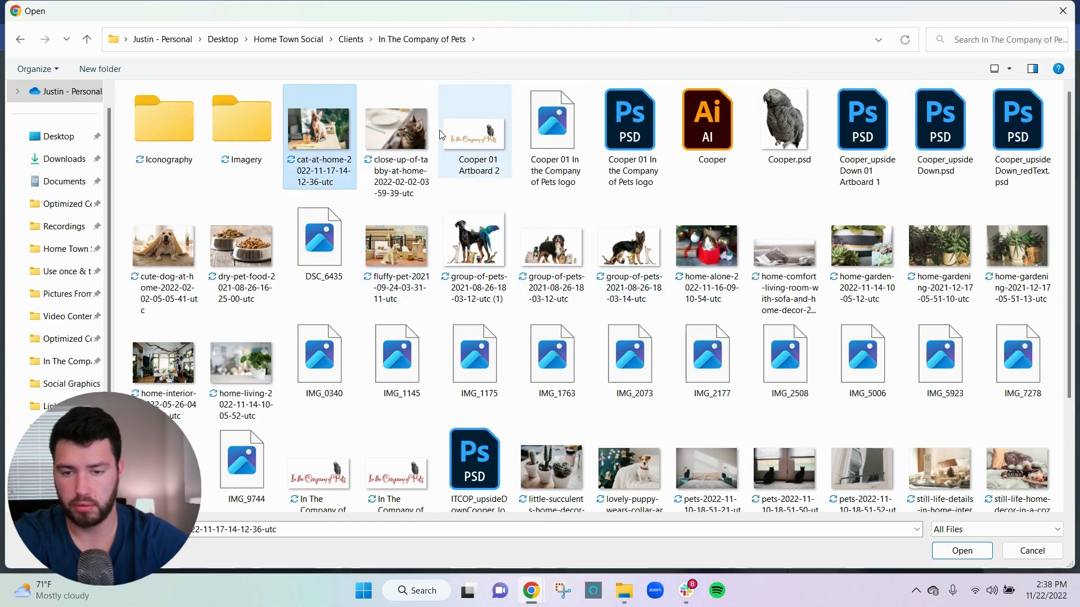
ctrl+click(409, 144)
ctrl+click(244, 253)
ctrl+click(164, 253)
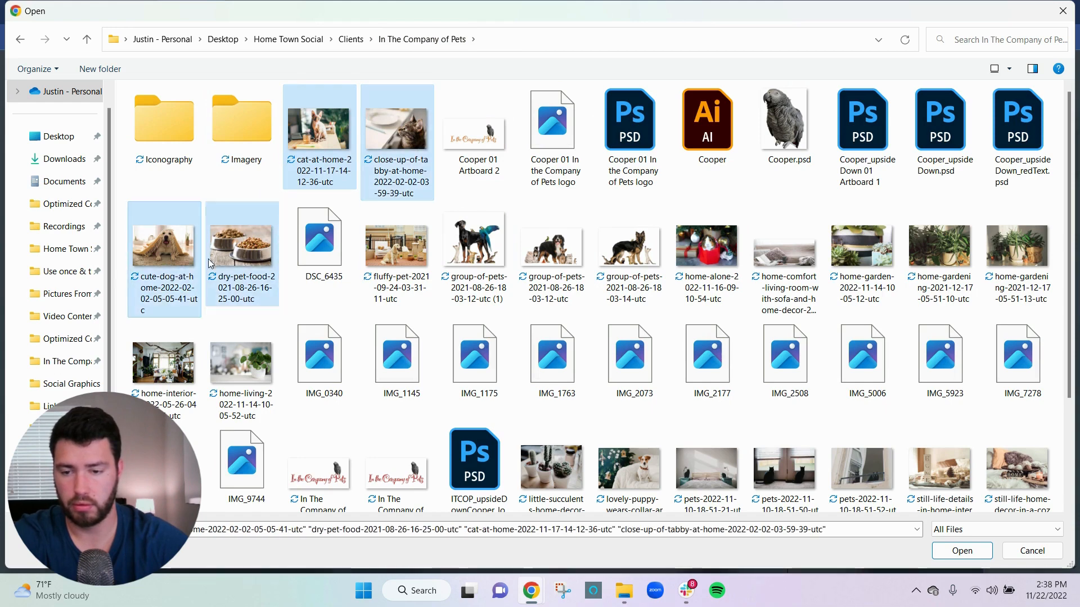
ctrl+click(406, 258)
ctrl+click(473, 250)
ctrl+click(533, 251)
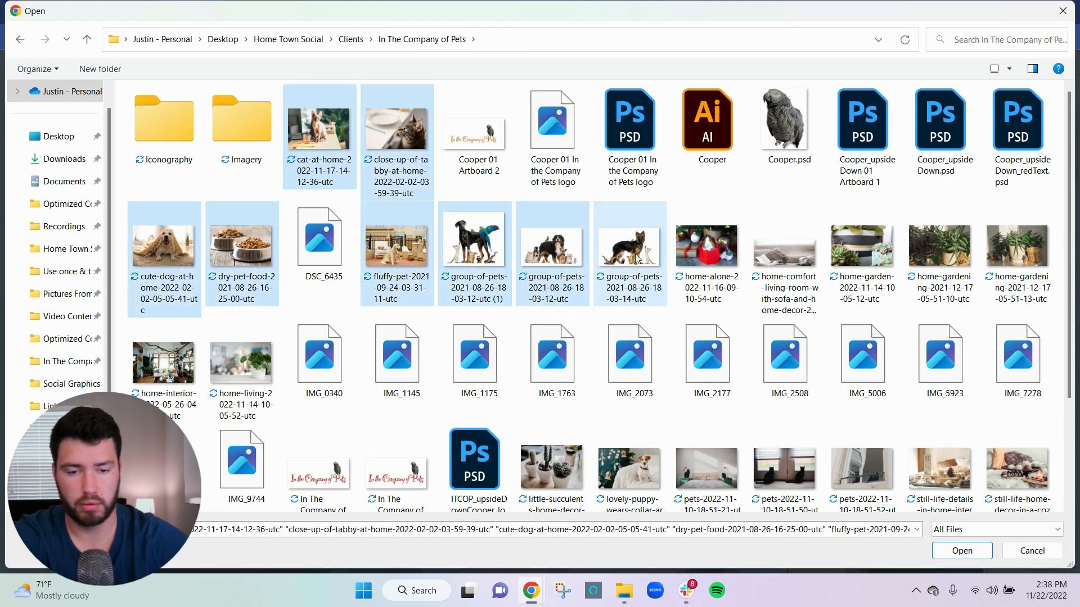
ctrl+click(624, 253)
ctrl+click(703, 254)
ctrl+click(781, 256)
ctrl+click(843, 257)
ctrl+click(939, 253)
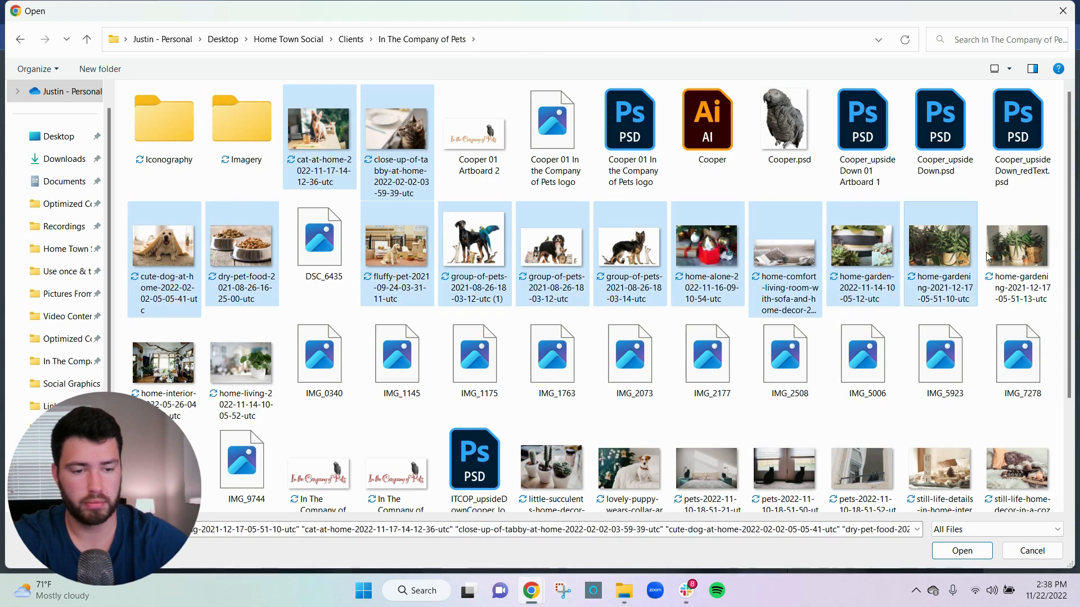
ctrl+click(1016, 253)
ctrl+click(242, 366)
ctrl+click(190, 374)
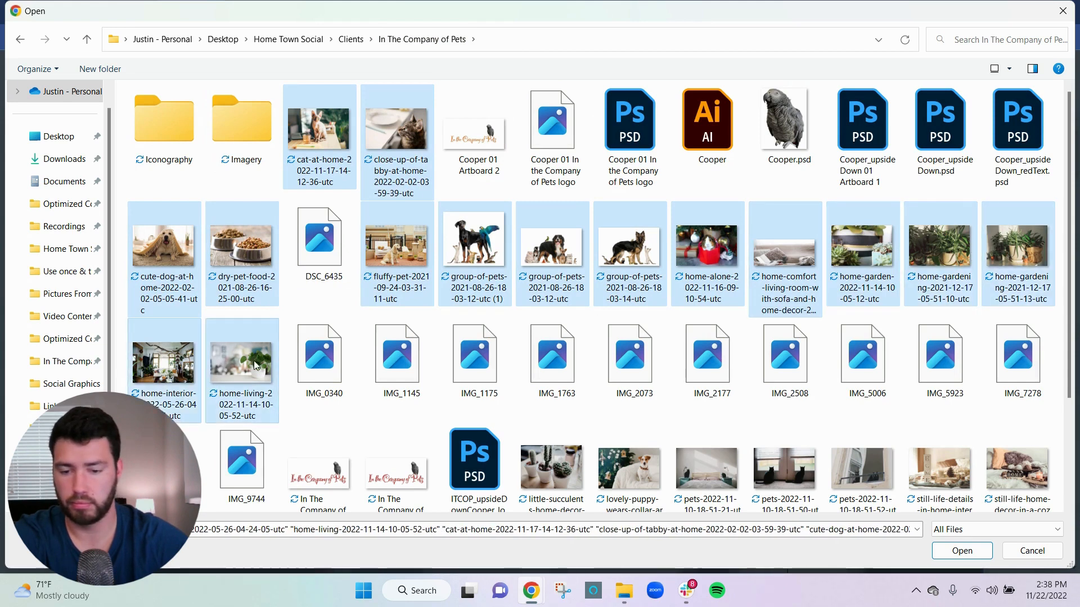
scroll(321, 360, down, 2)
ctrl+click(554, 332)
ctrl+click(609, 345)
ctrl+click(707, 337)
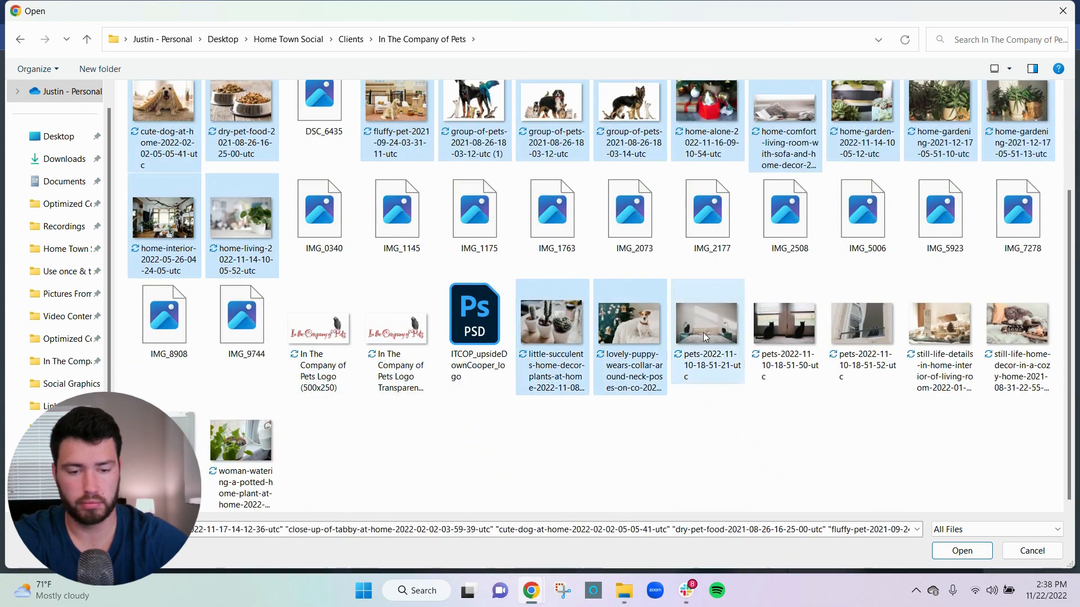
ctrl+click(785, 338)
ctrl+click(862, 338)
ctrl+click(939, 337)
ctrl+click(1016, 337)
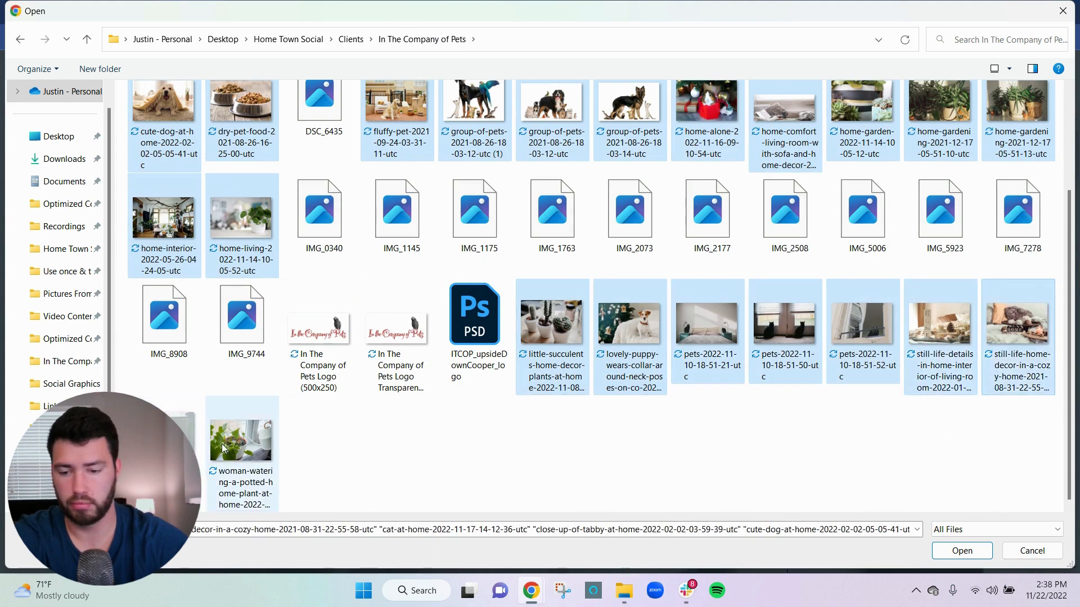
ctrl+click(242, 445)
ctrl+click(186, 422)
click(934, 556)
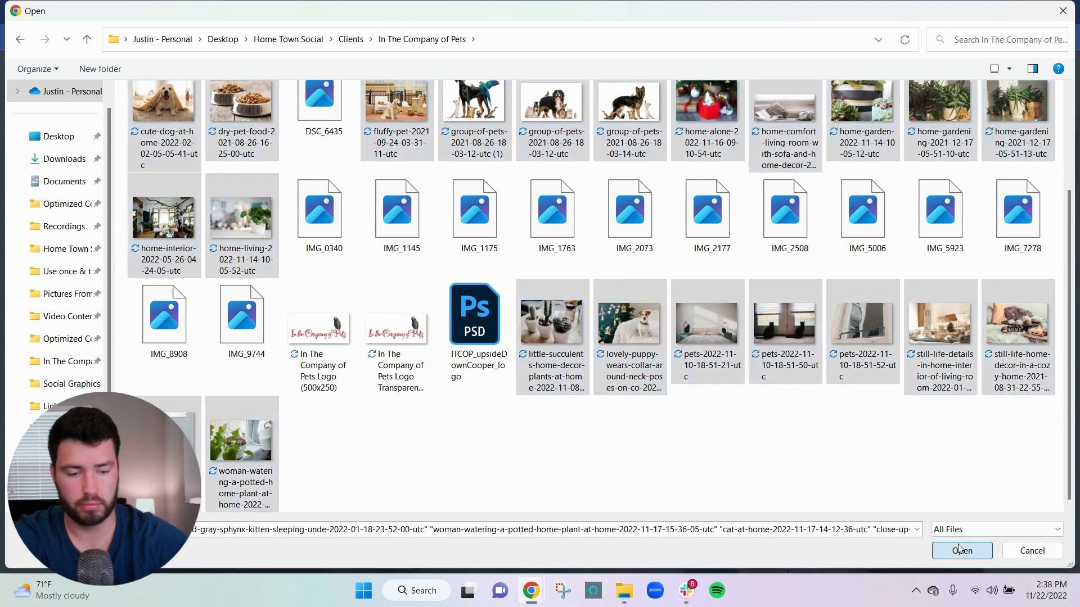
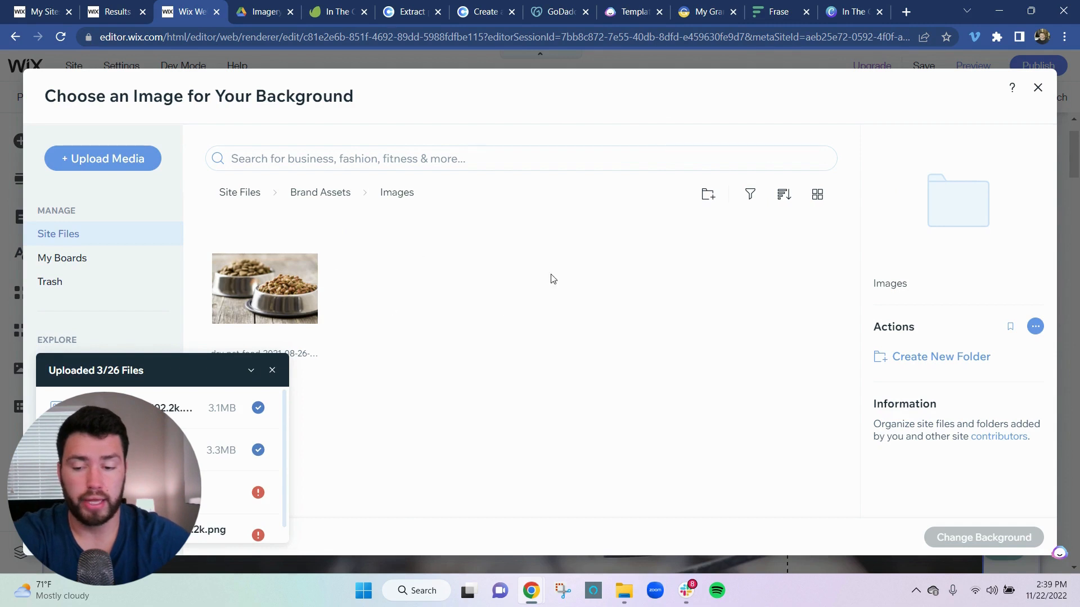
scroll(191, 456, down, 1)
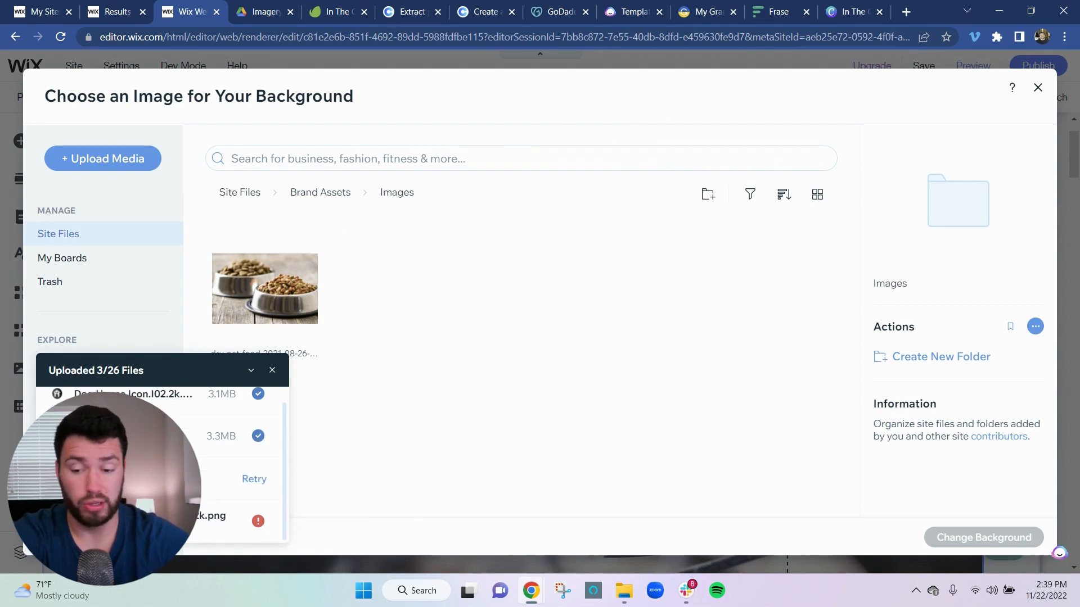
scroll(198, 457, down, 1)
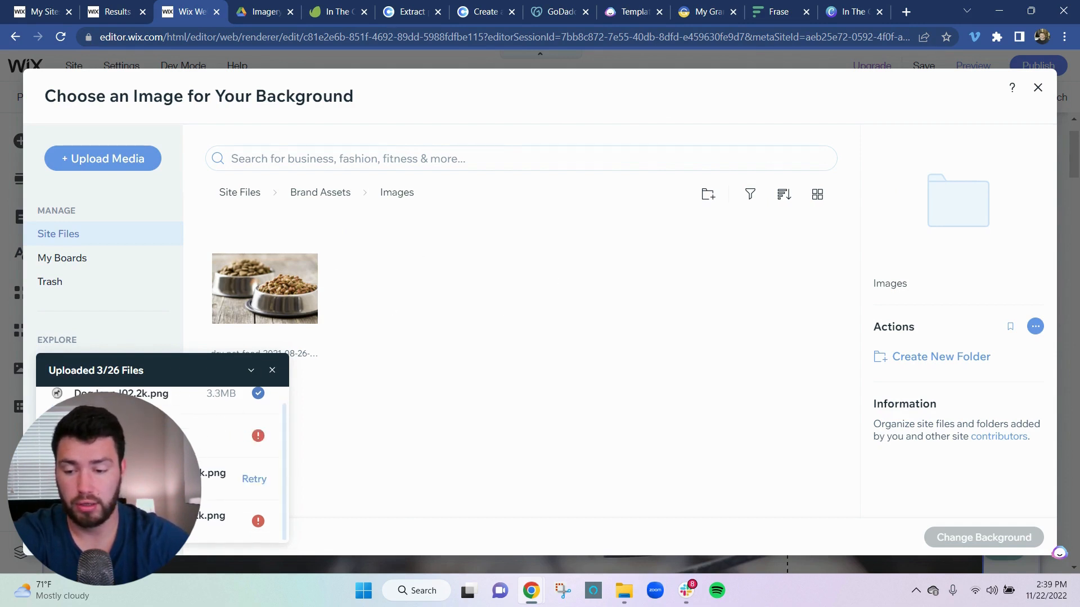
scroll(194, 478, up, 2)
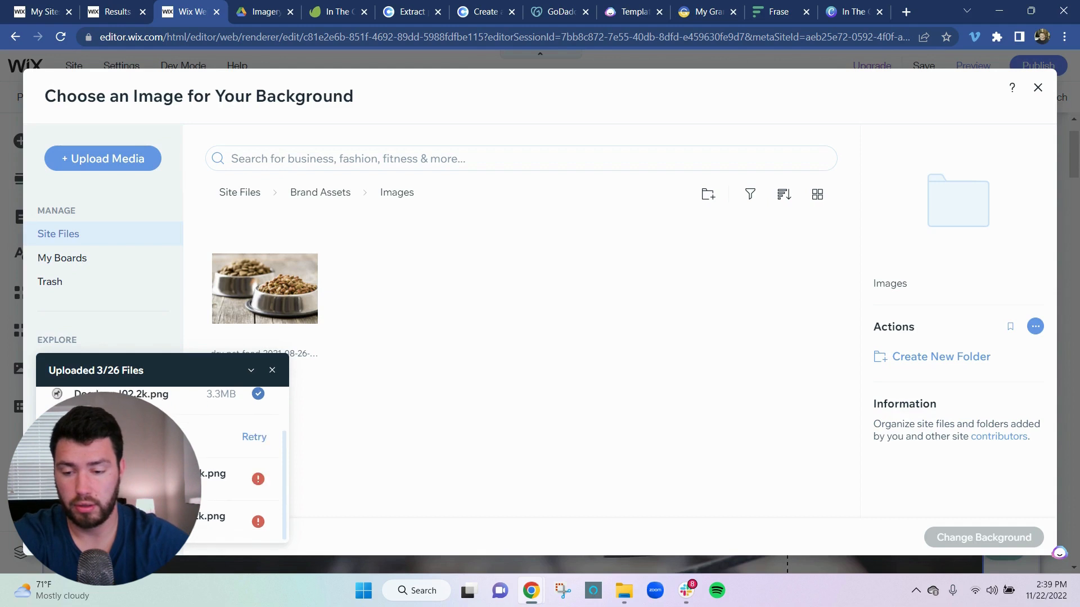
scroll(194, 478, down, 1)
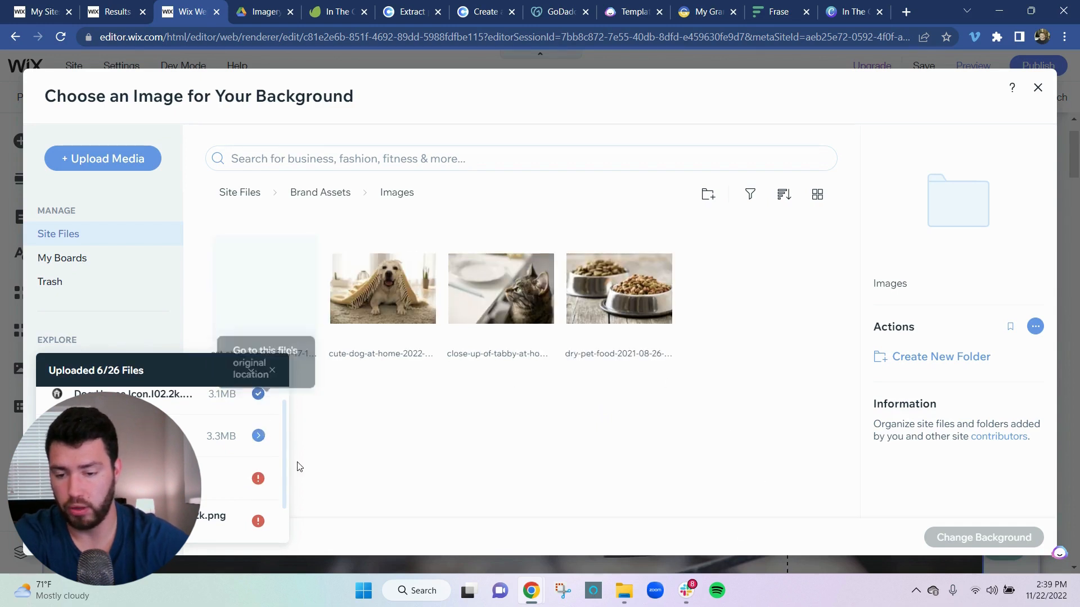
Step: Check the upload progress list and the pet photos arriving in the Images folder
click(251, 370)
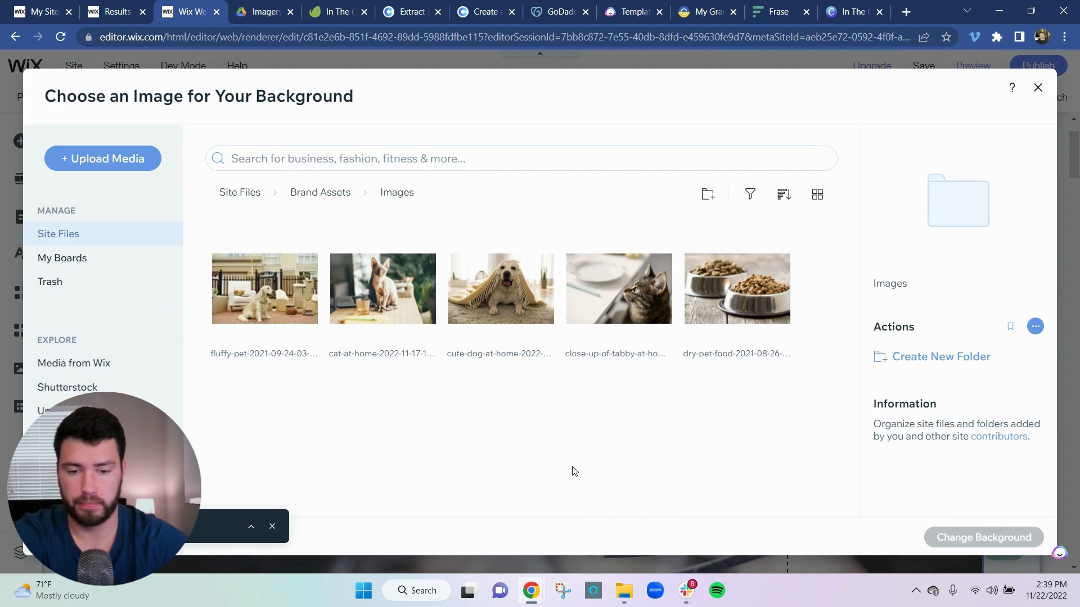
click(247, 529)
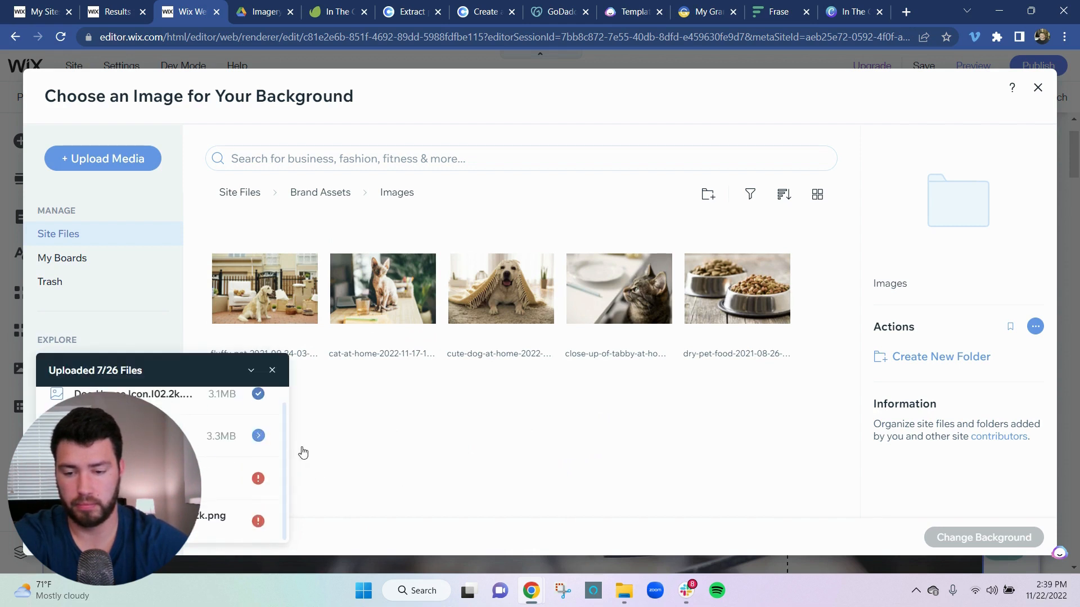
click(250, 371)
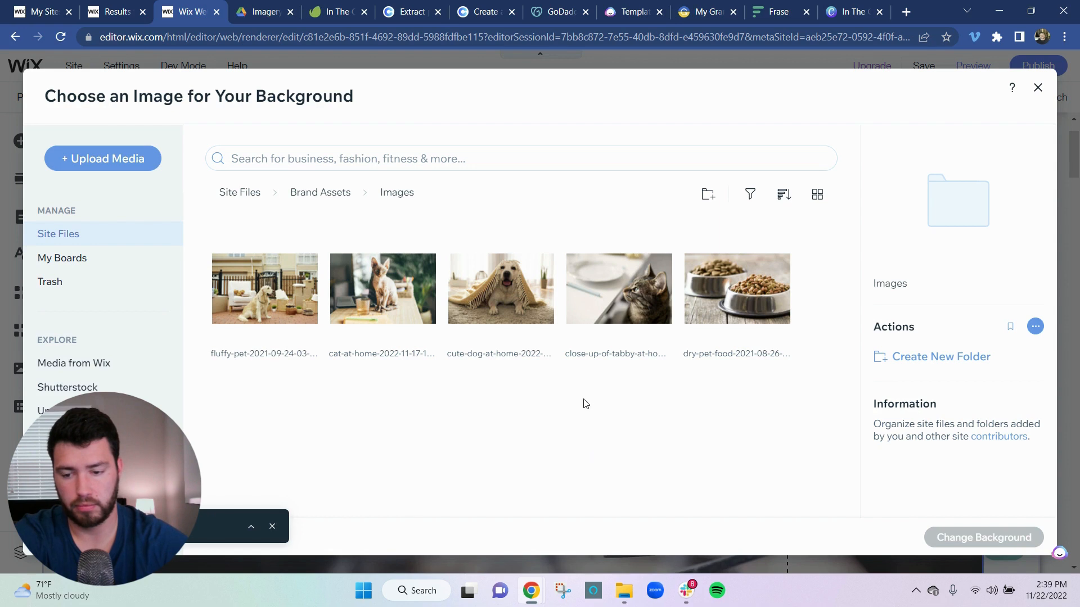
click(249, 523)
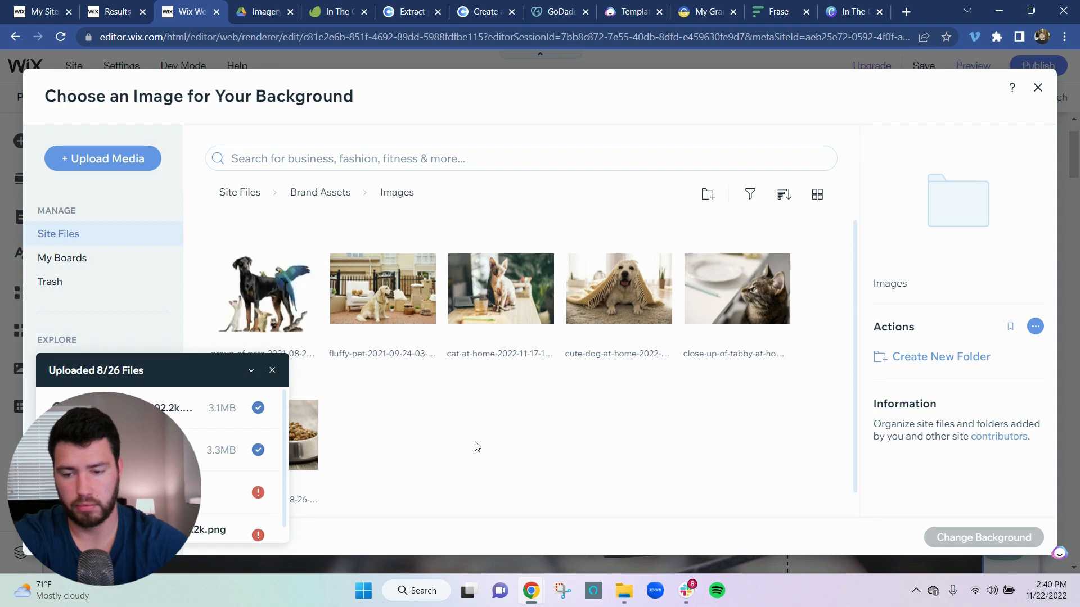
mouse_move(264, 312)
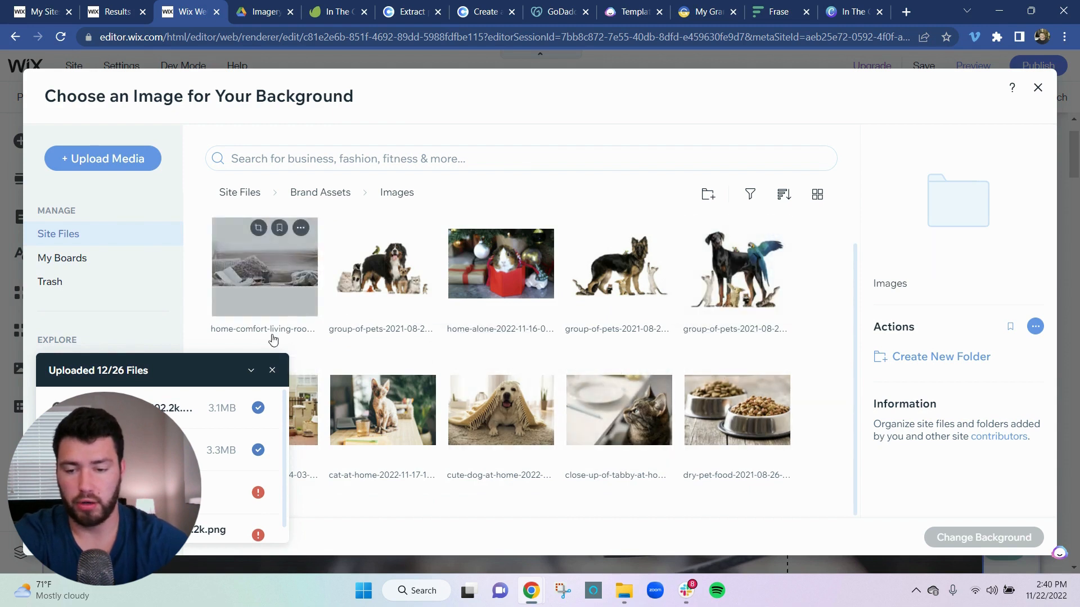
Step: Set the group-of-pets photo with the black dog and blue parrot as the Welcome strip's background and inspect it down to Our Services
click(252, 371)
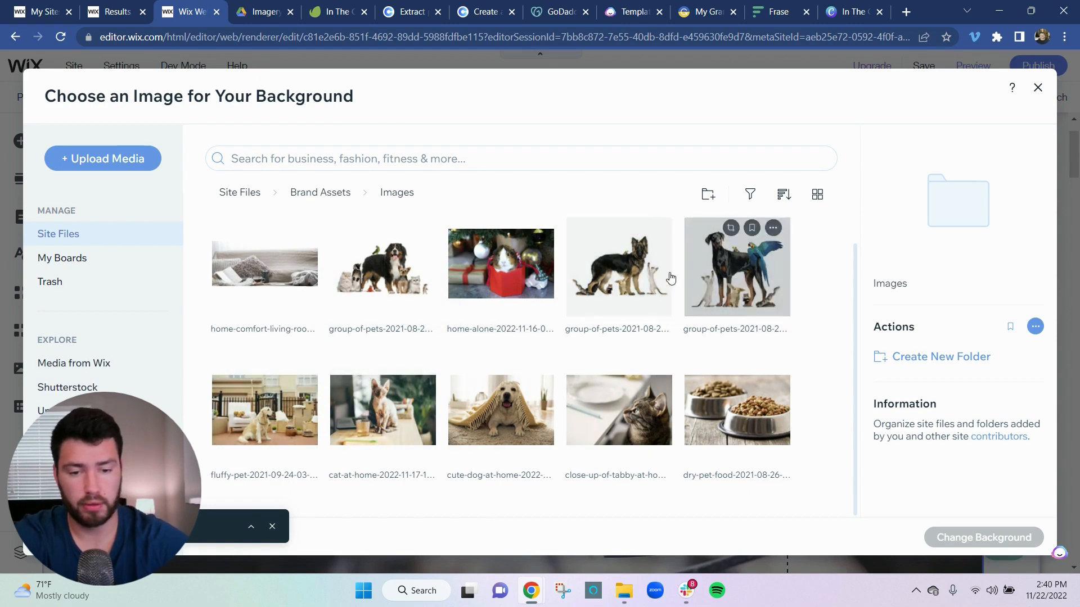
click(734, 270)
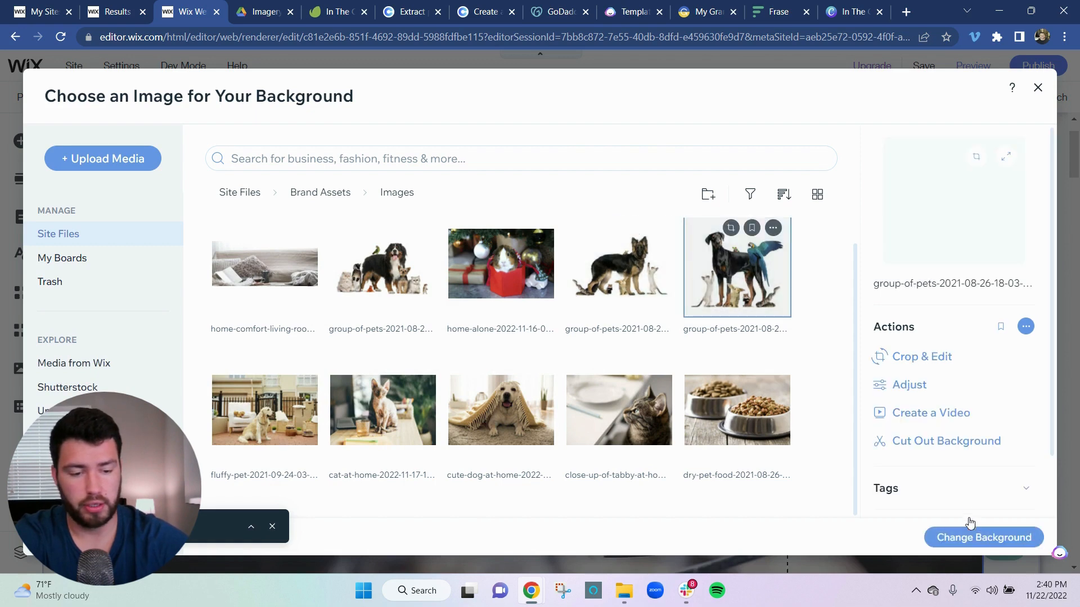
click(967, 537)
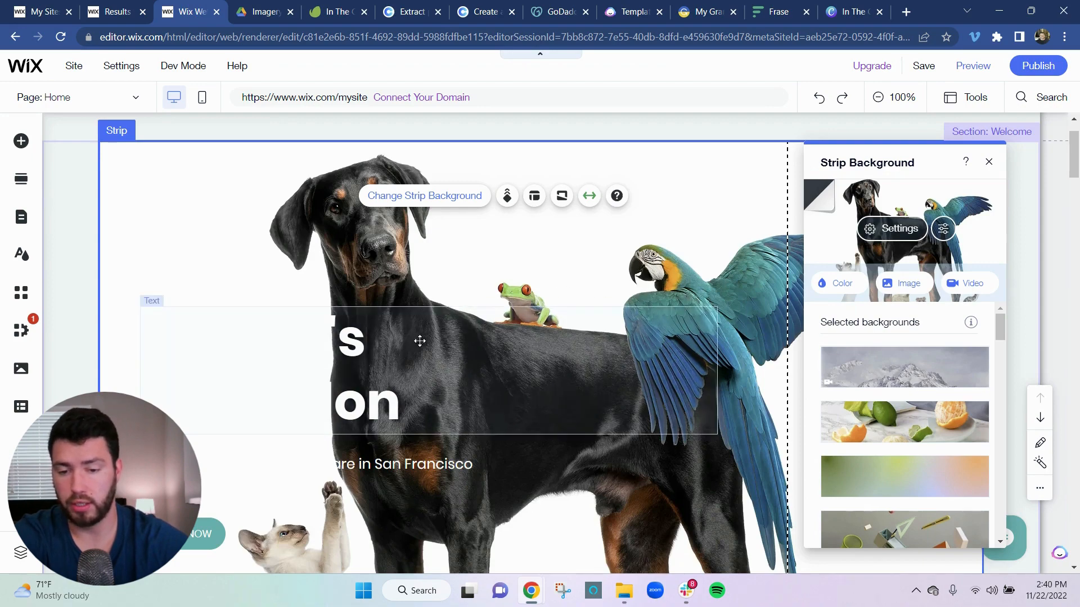
scroll(467, 362, down, 6)
scroll(478, 348, up, 6)
scroll(477, 348, down, 5)
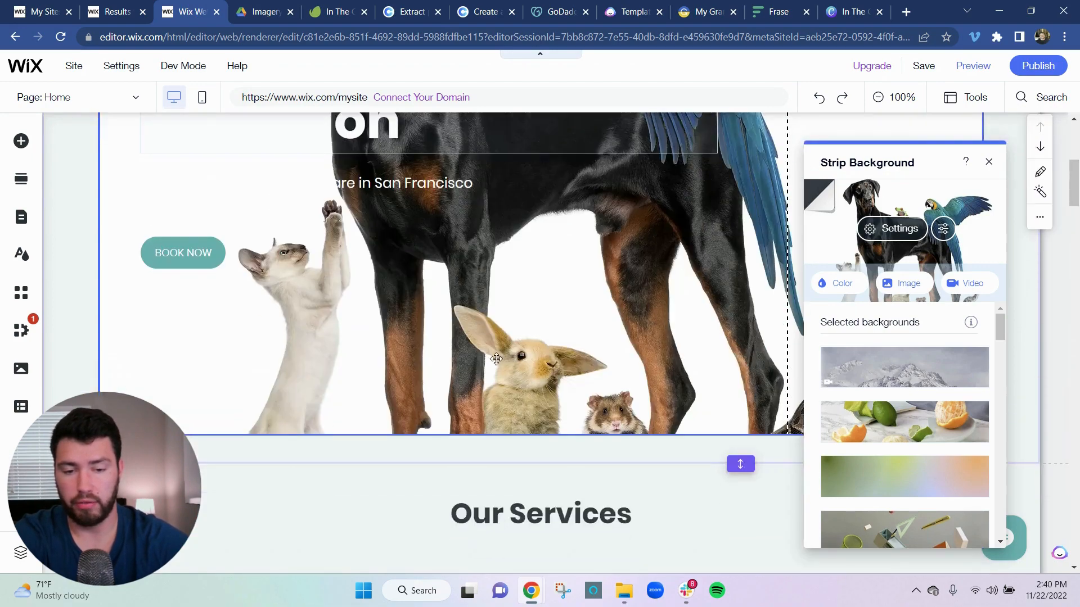
scroll(360, 298, up, 5)
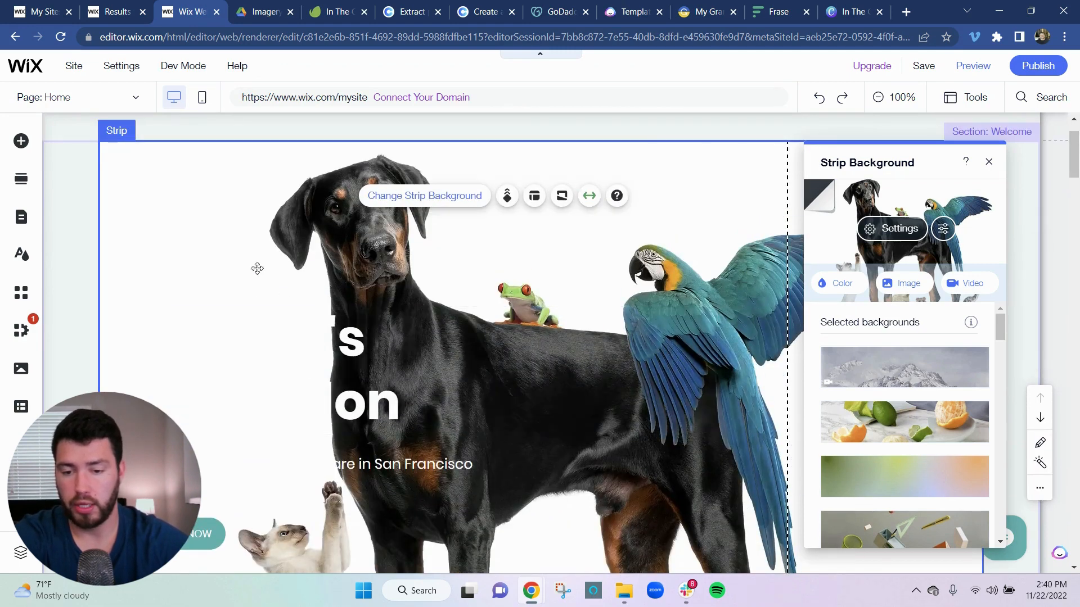
Step: Examine how the Welcome text sits on the pets photo, and compare with the In The Company of Pets logo in Canva
click(309, 376)
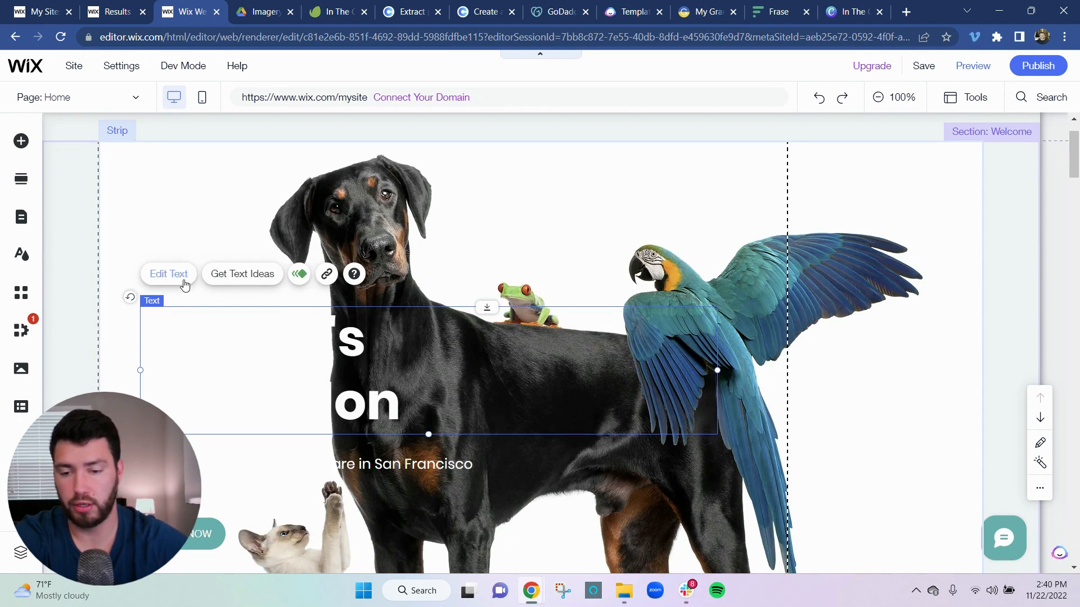
click(546, 212)
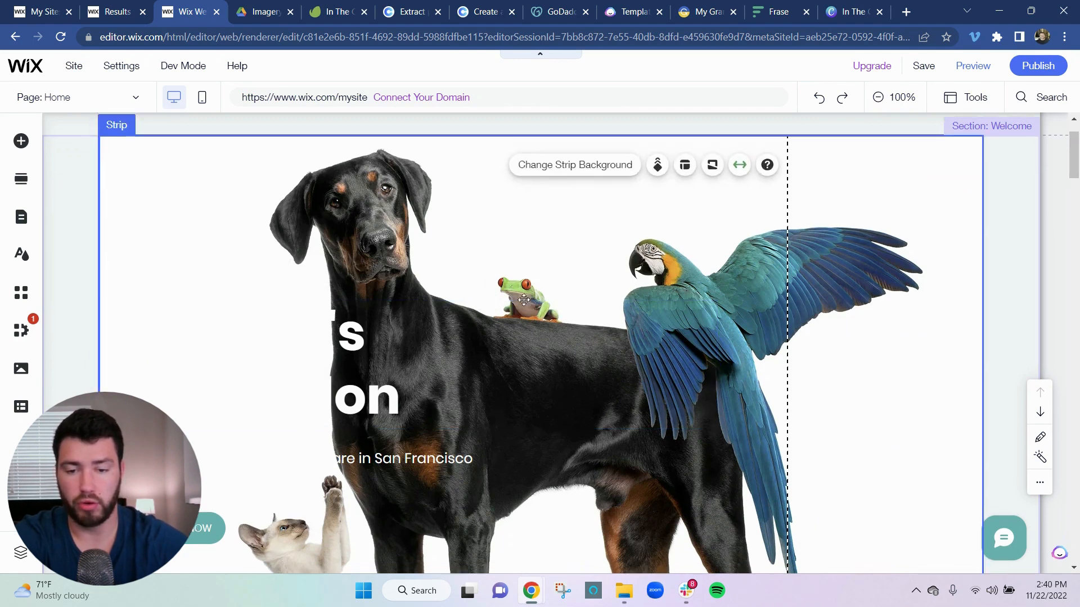
scroll(630, 359, down, 5)
scroll(632, 372, up, 1)
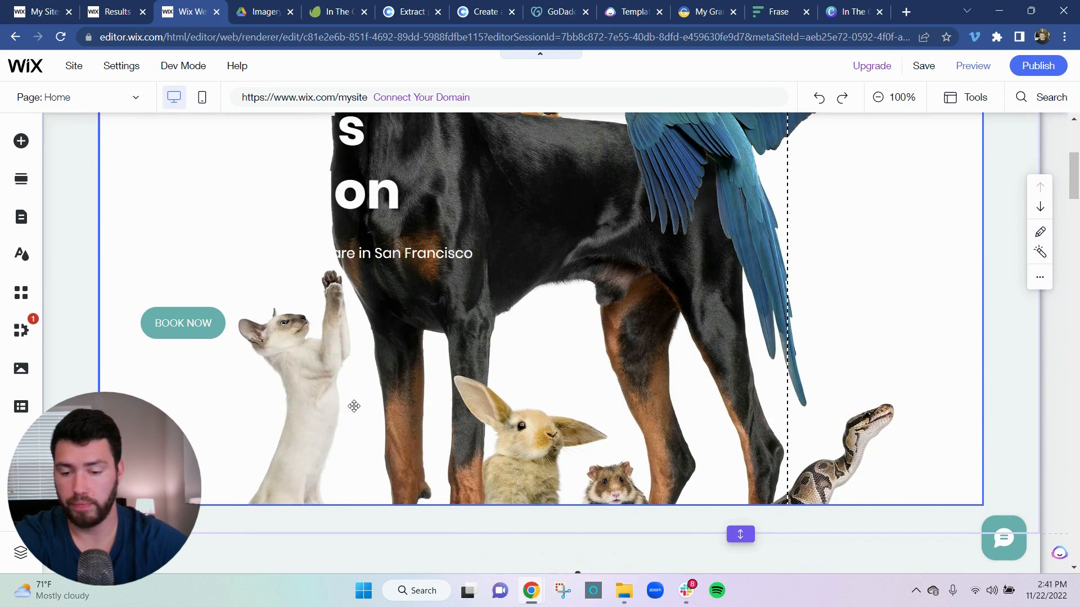
scroll(798, 360, up, 1)
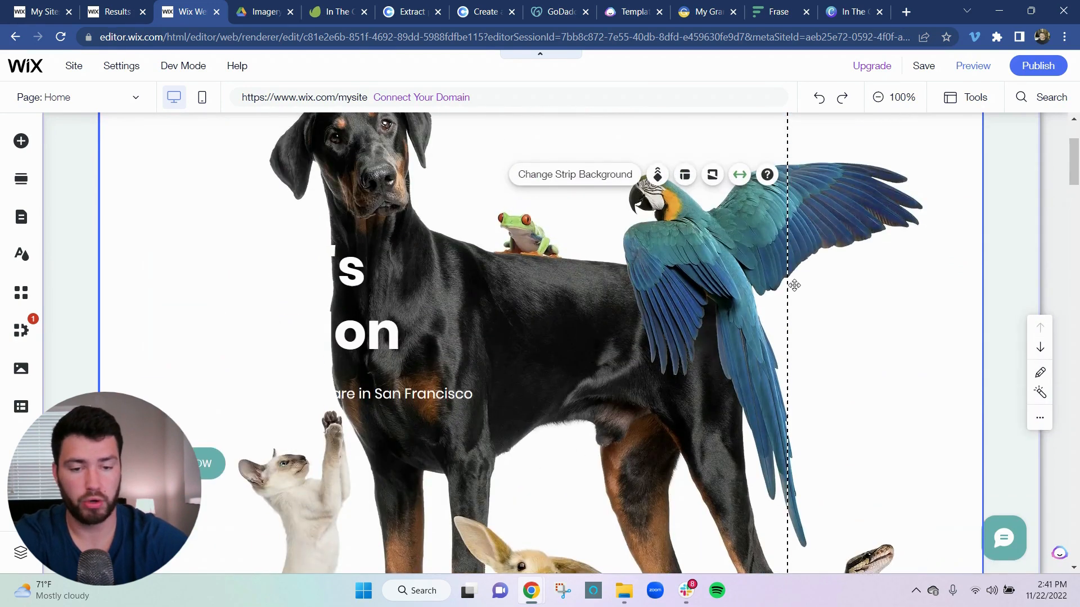
click(856, 12)
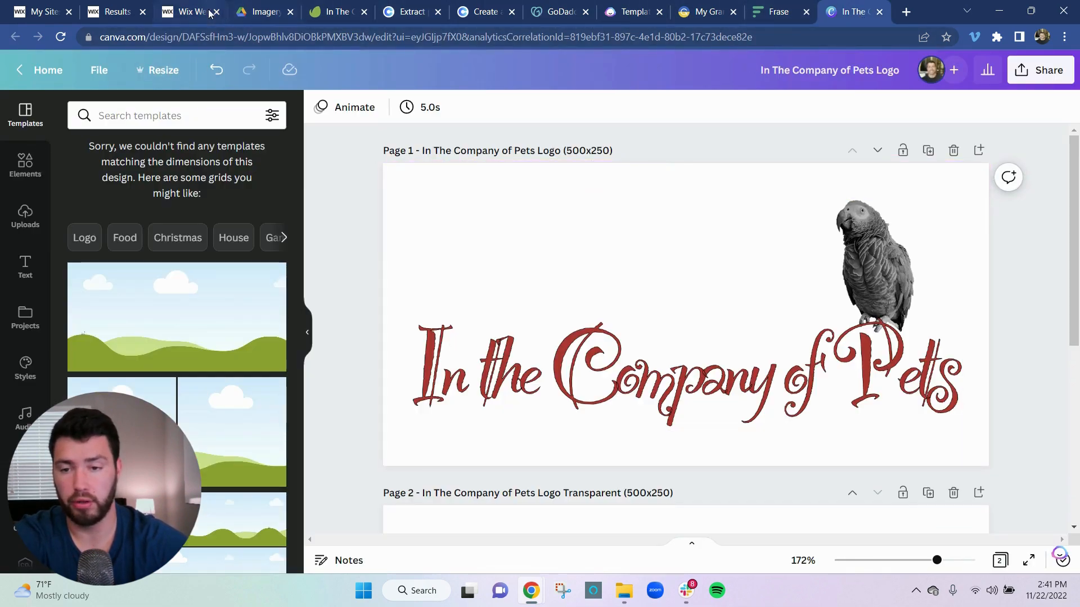
click(189, 12)
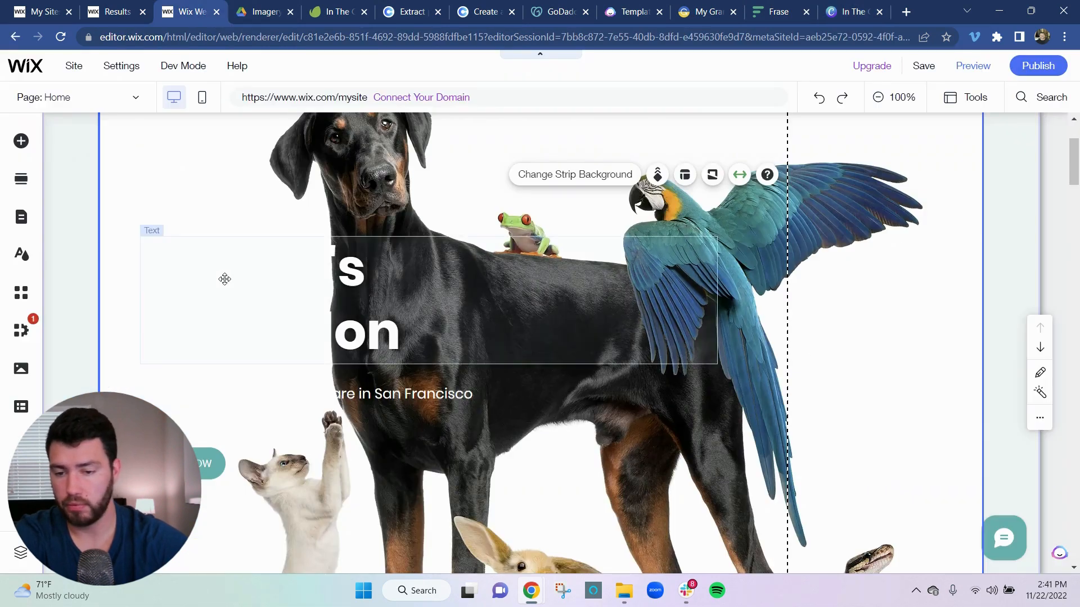
Step: Recolor the large dog salon heading with the theme's medium teal, and check the text theme options without changing the theme
click(225, 279)
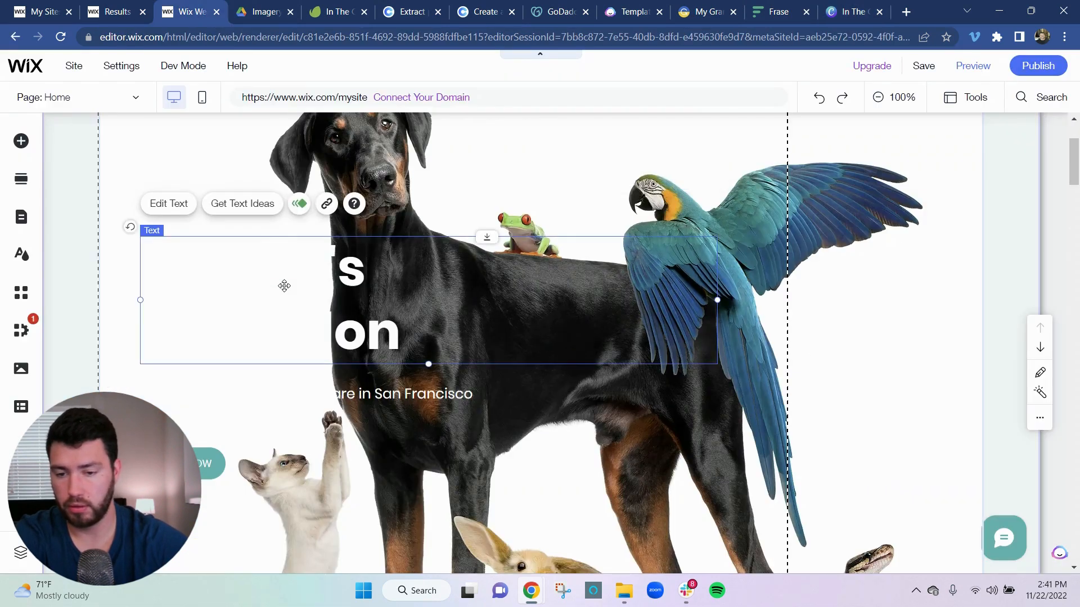
click(170, 204)
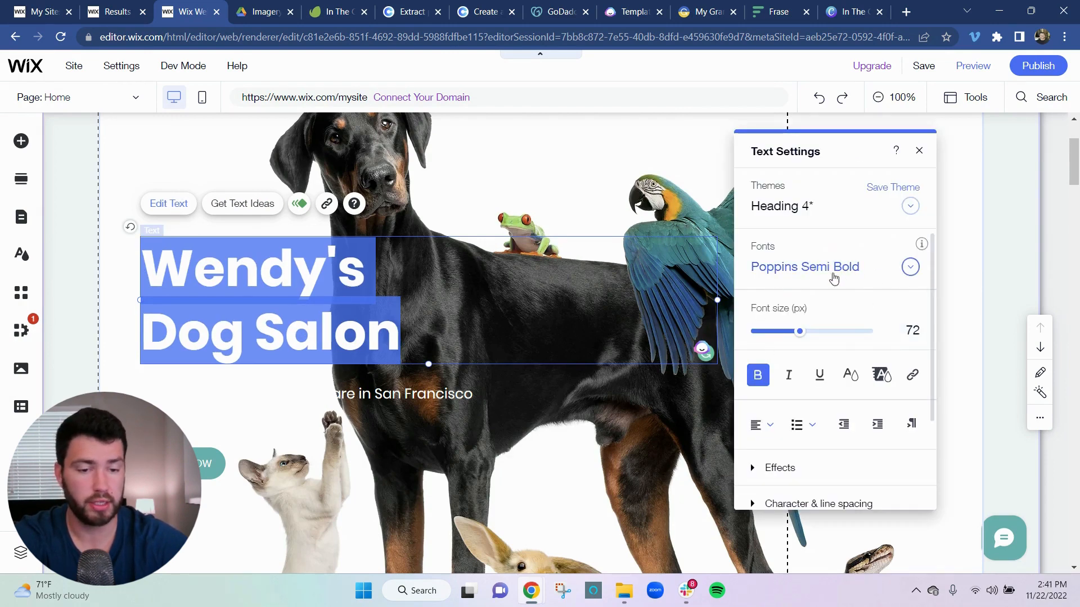
scroll(832, 315, down, 1)
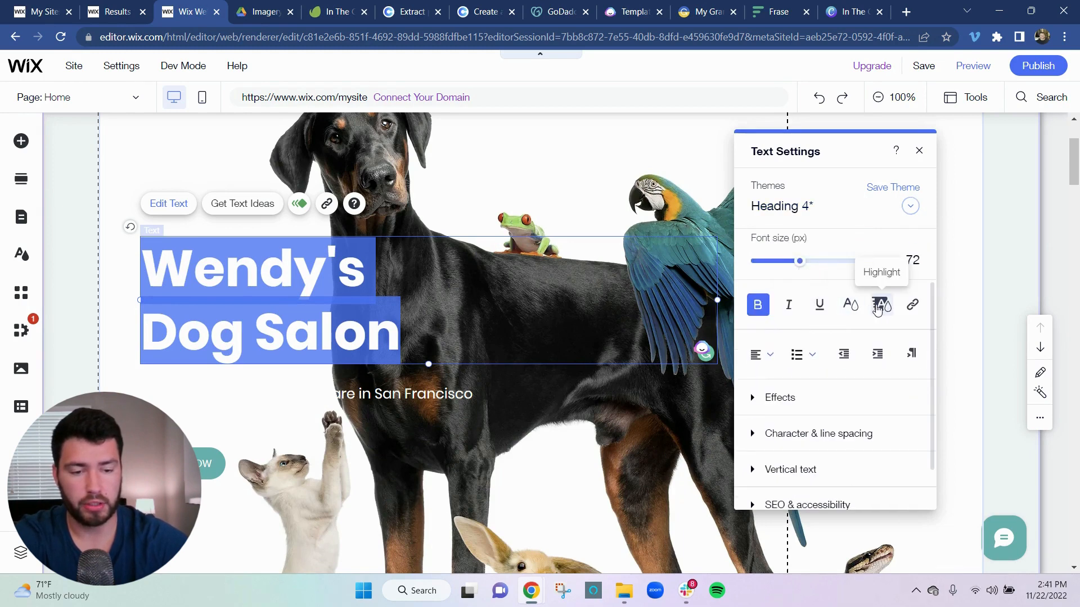
click(850, 304)
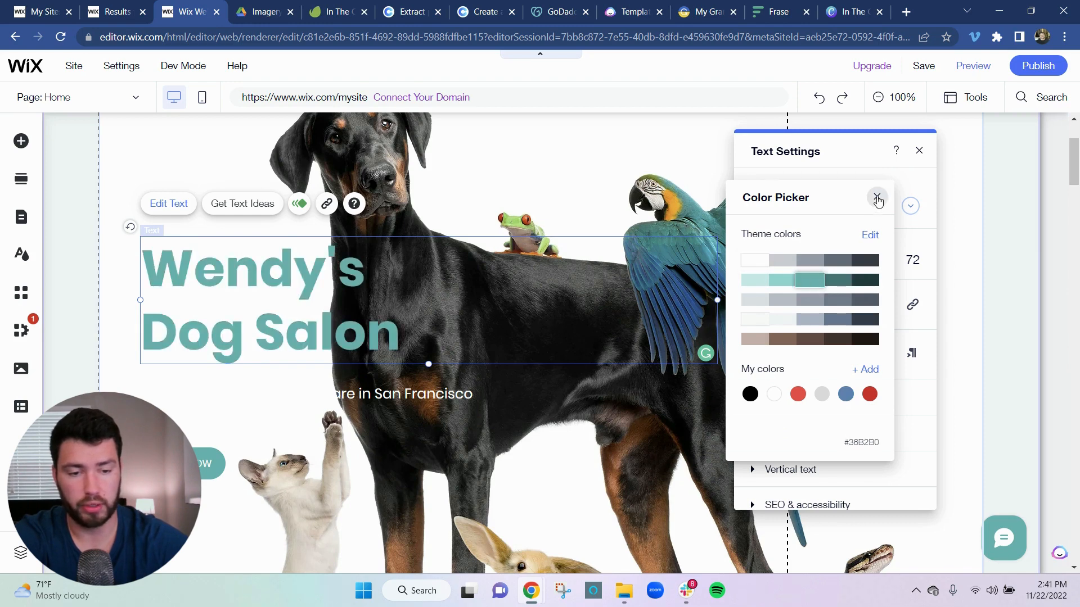
click(876, 197)
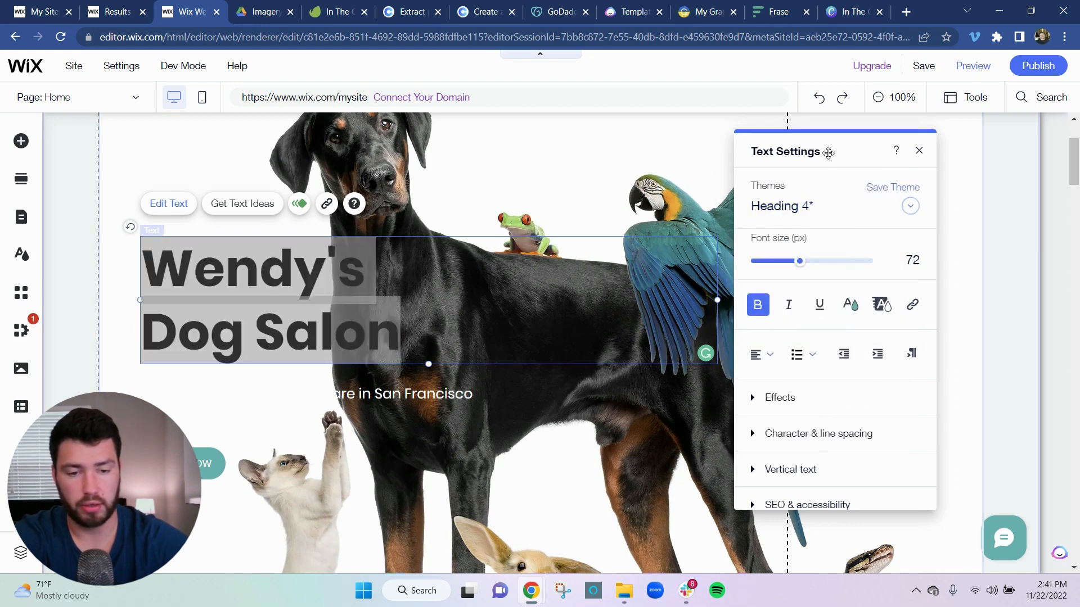
click(845, 185)
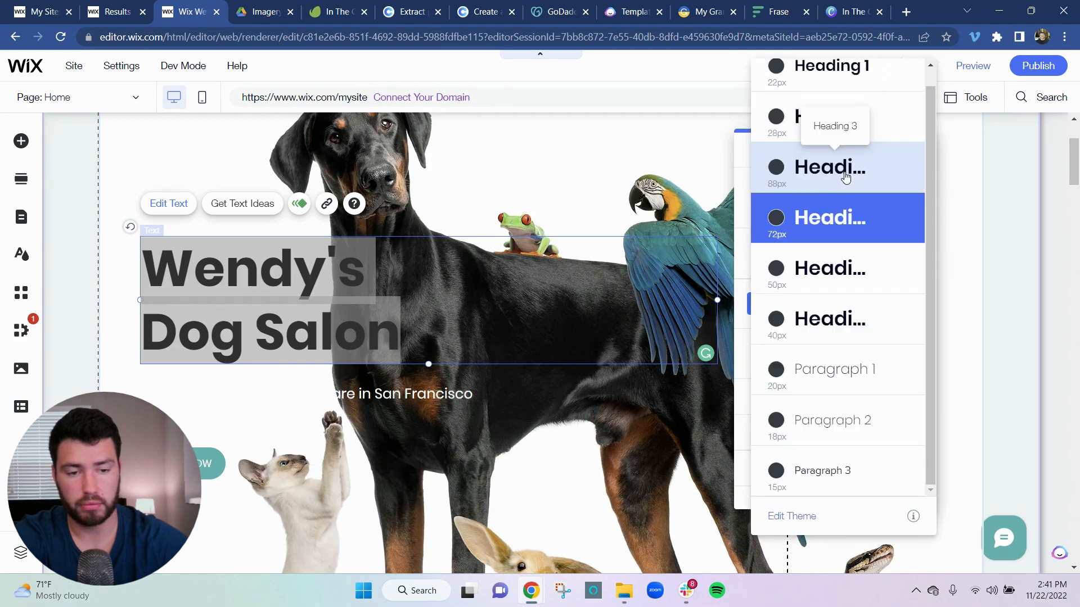
click(1009, 258)
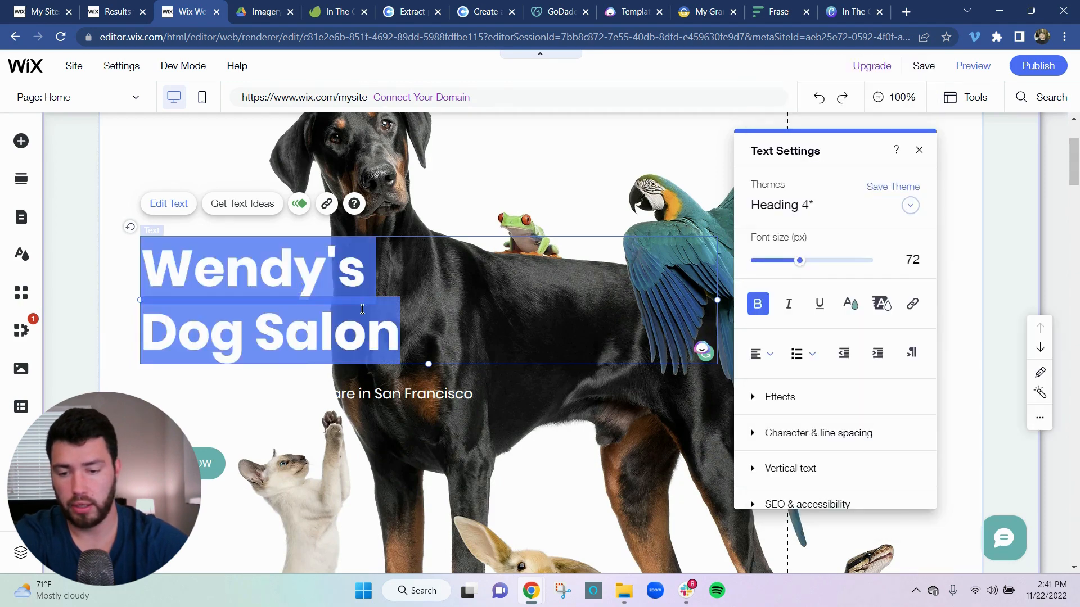
Step: Replace the dog salon heading with "In The Company of Pets", breaking the line before "of"
click(364, 306)
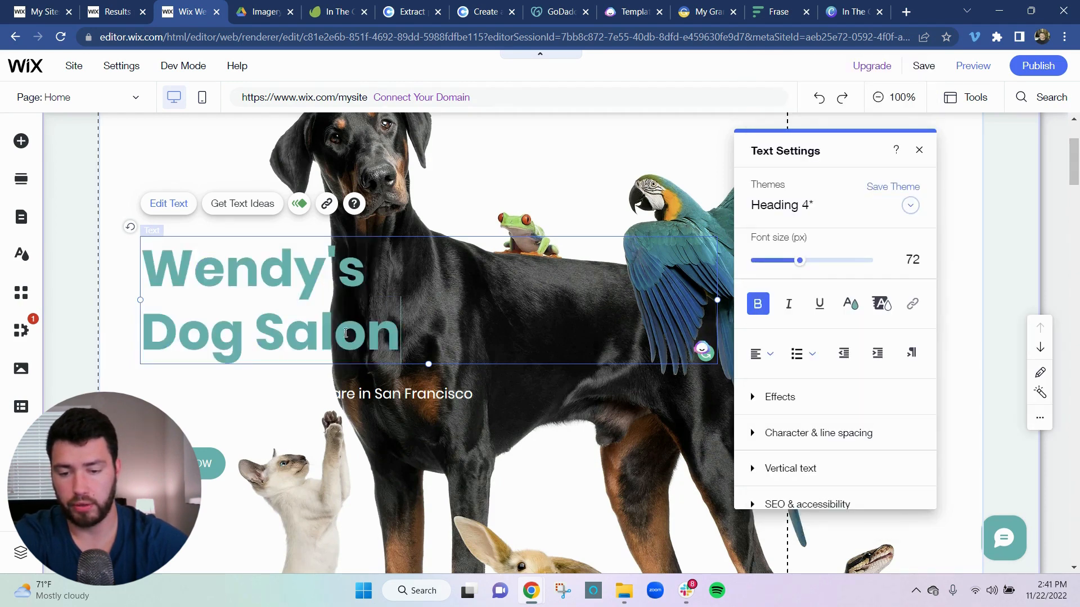
drag(400, 335, 160, 264)
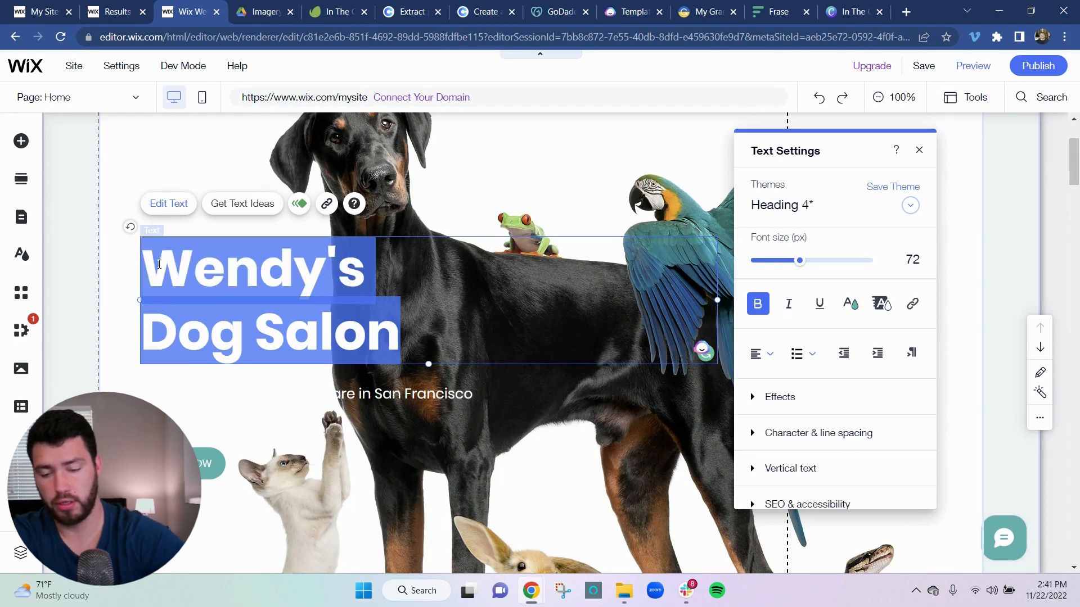
text(I)
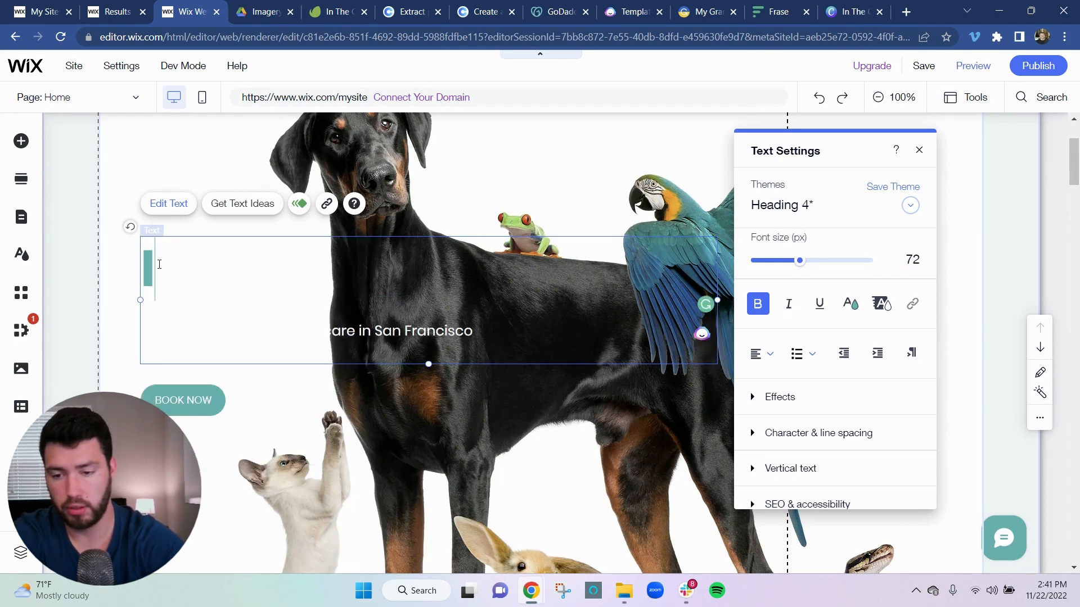
text(n The X)
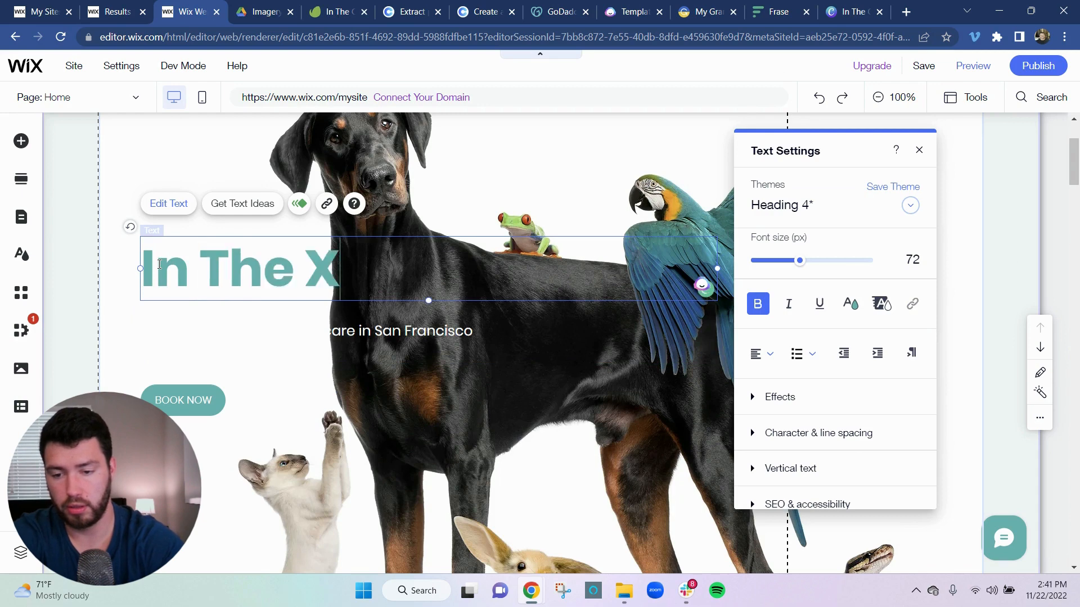
key(BackSpace)
text(C)
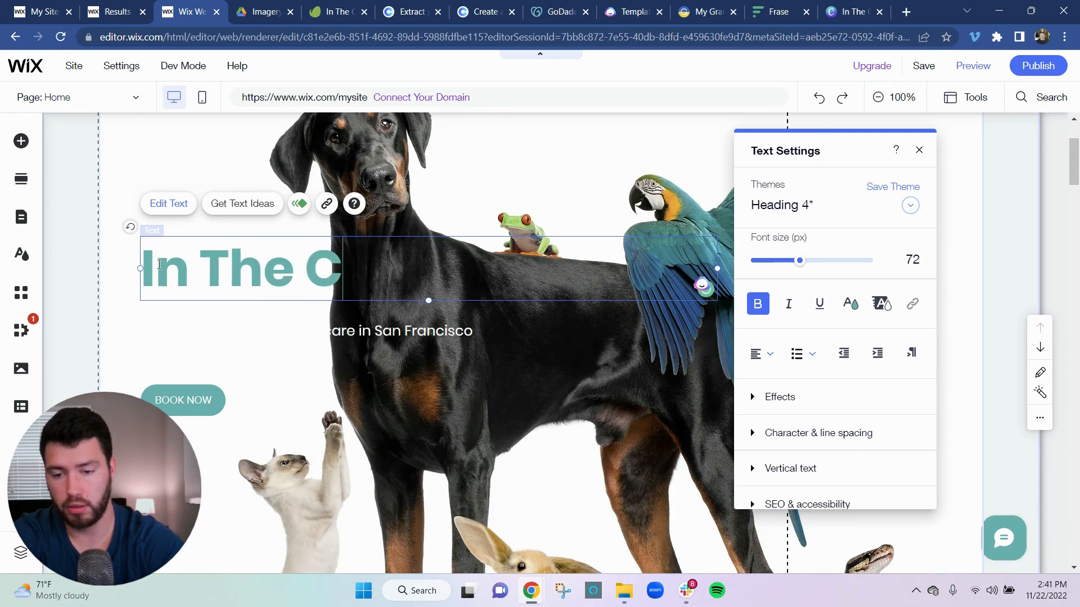
text(ompany o)
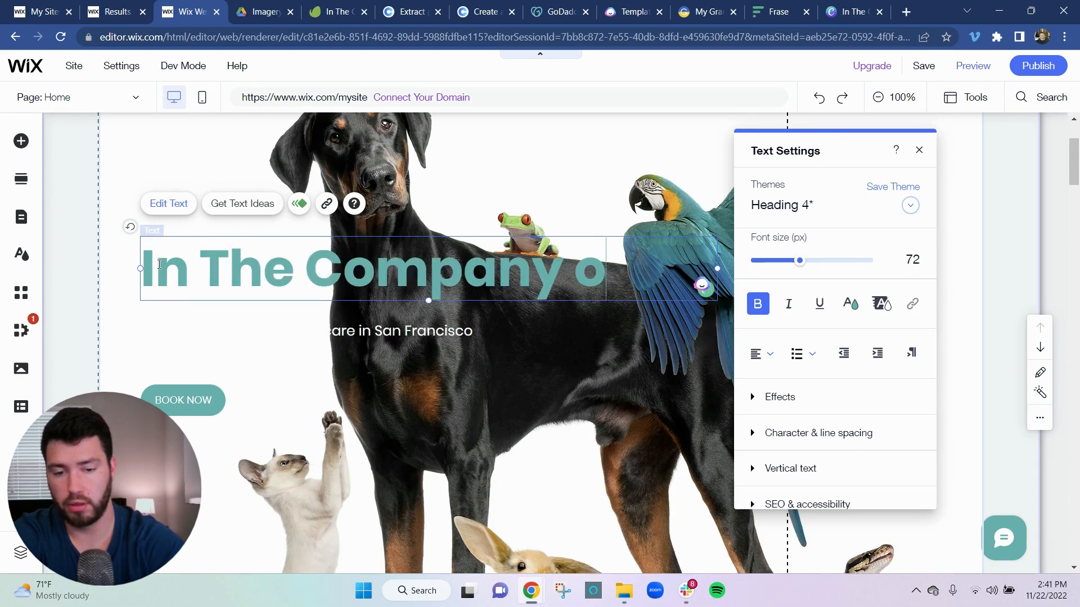
text(f Pets)
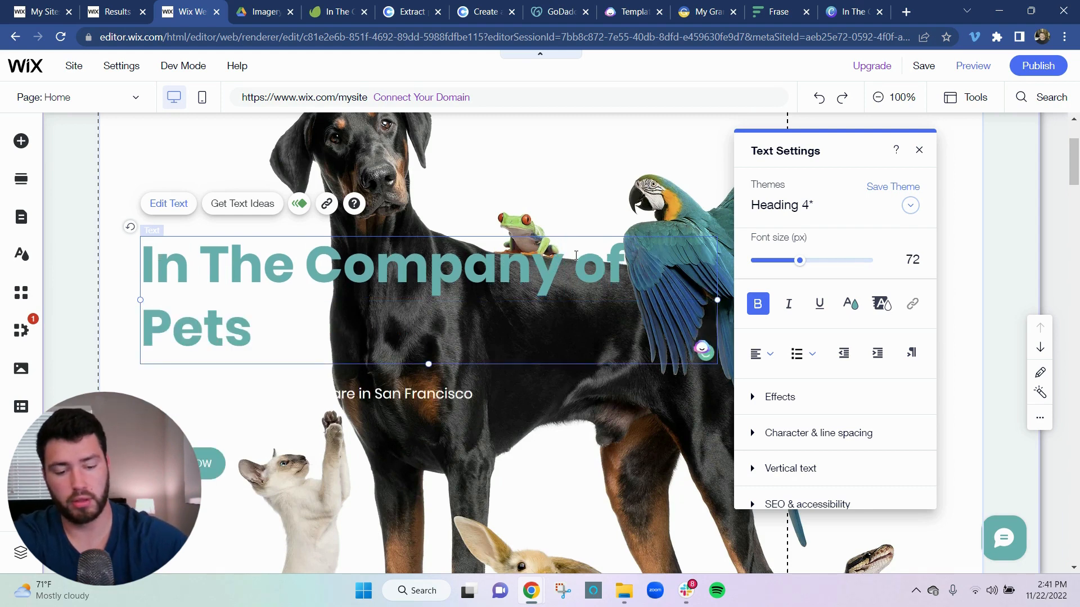
key(Delete)
key(Return)
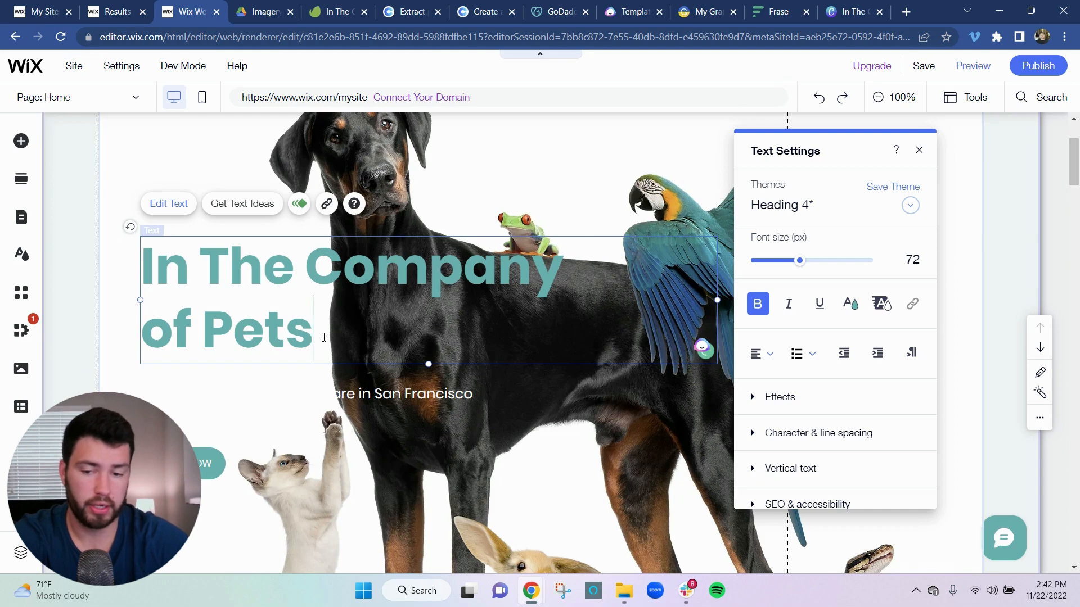
Step: Try "Friendly & Reliable Home & Pet Care" as the large Welcome heading, breaking the line before "Home"
drag(324, 338, 159, 265)
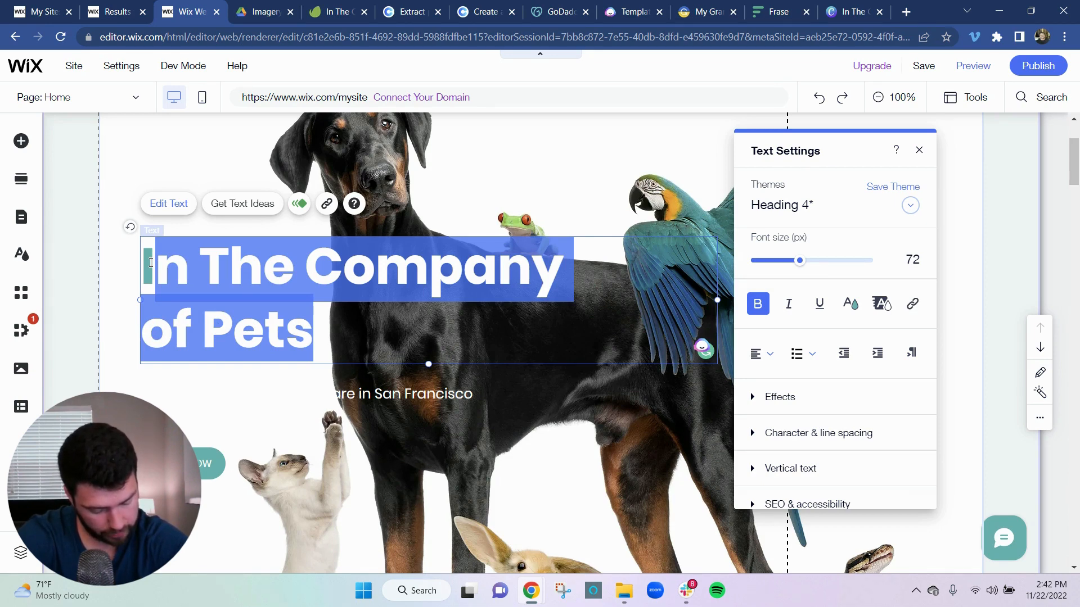
key(BackSpace)
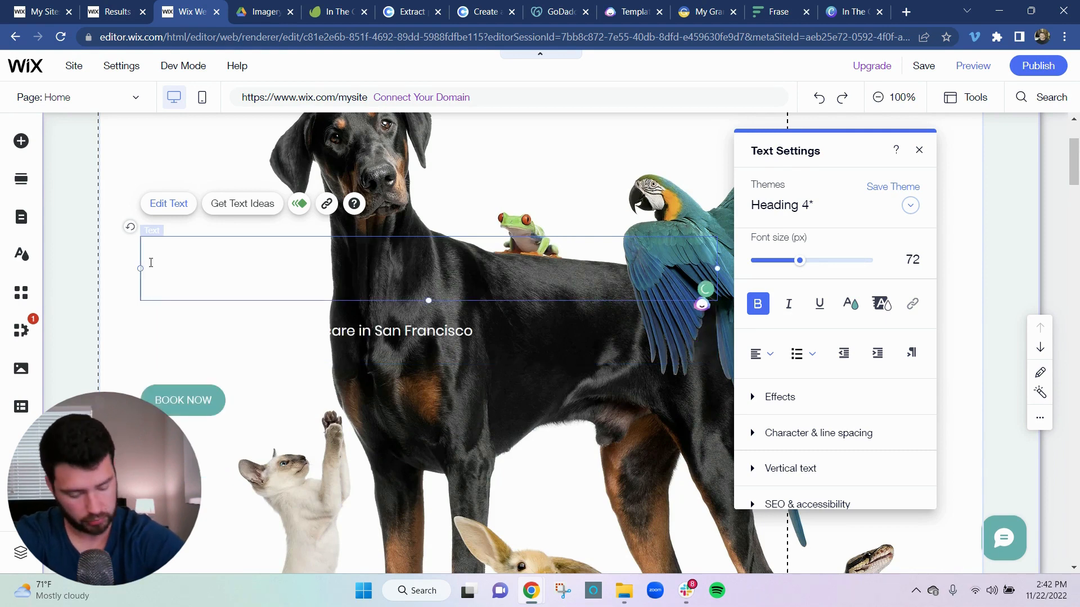
text(Friendly)
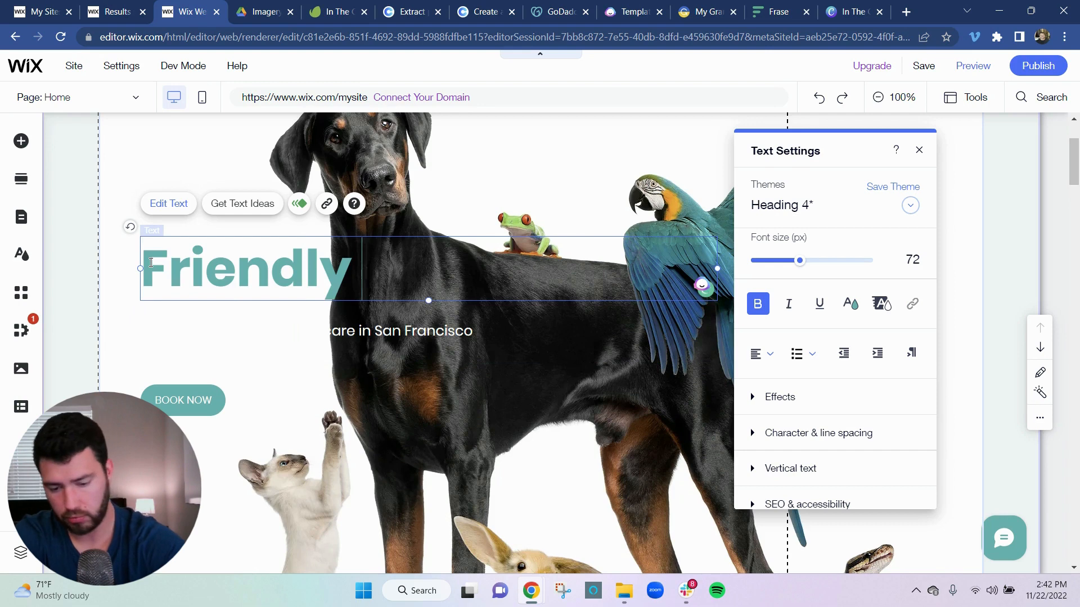
text( & Relia)
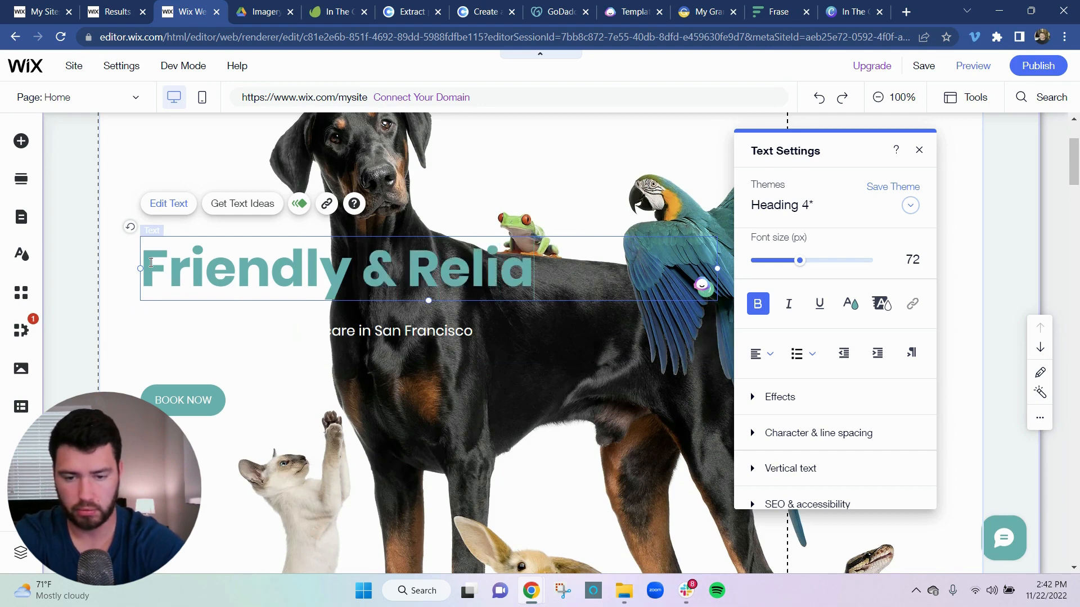
text(ble)
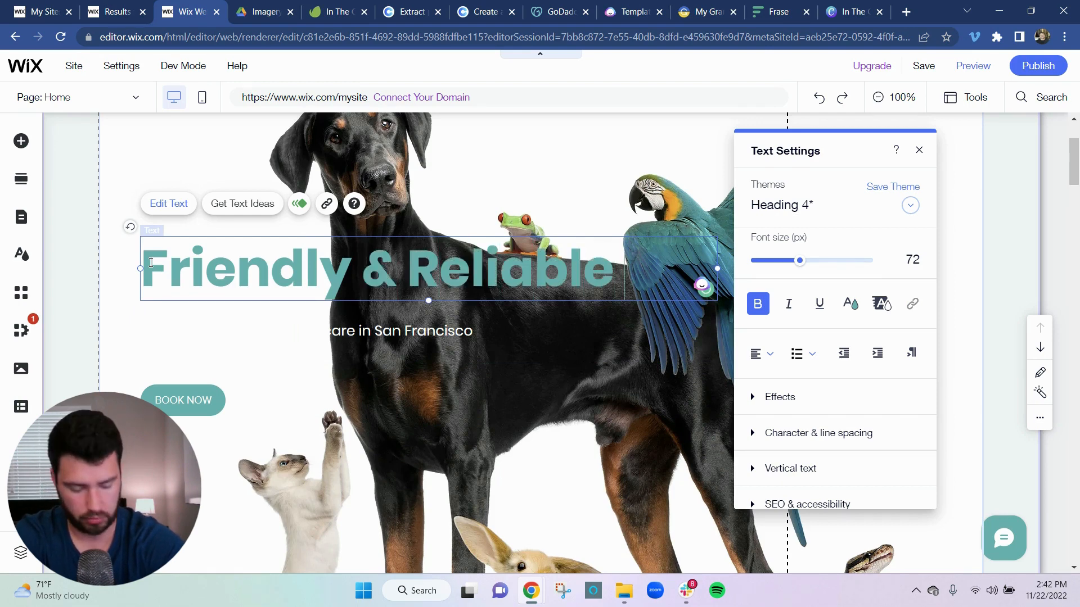
text( Pet)
key(Return)
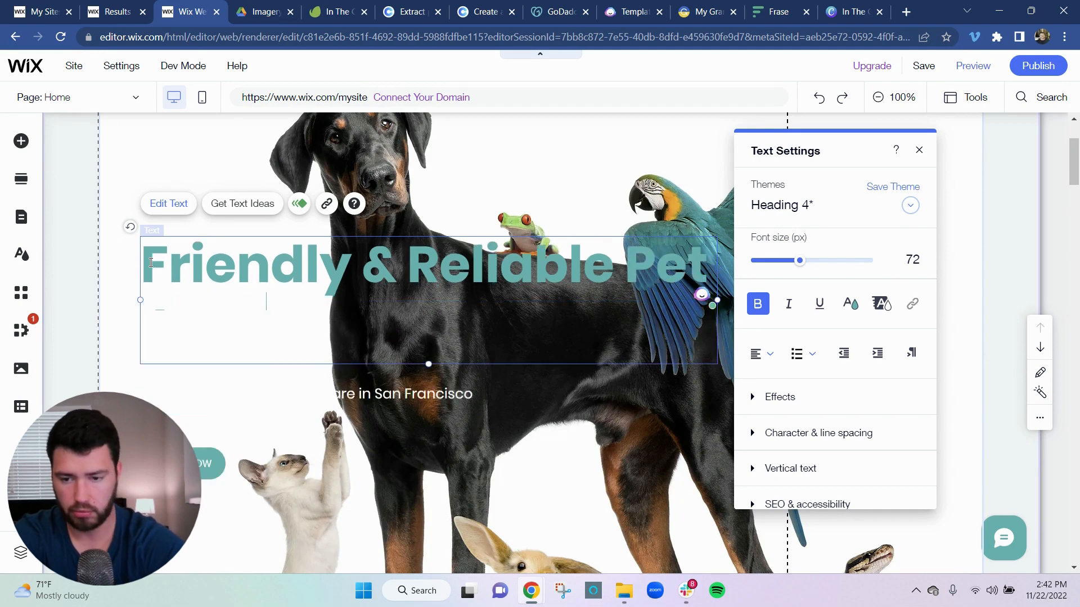
text(Care)
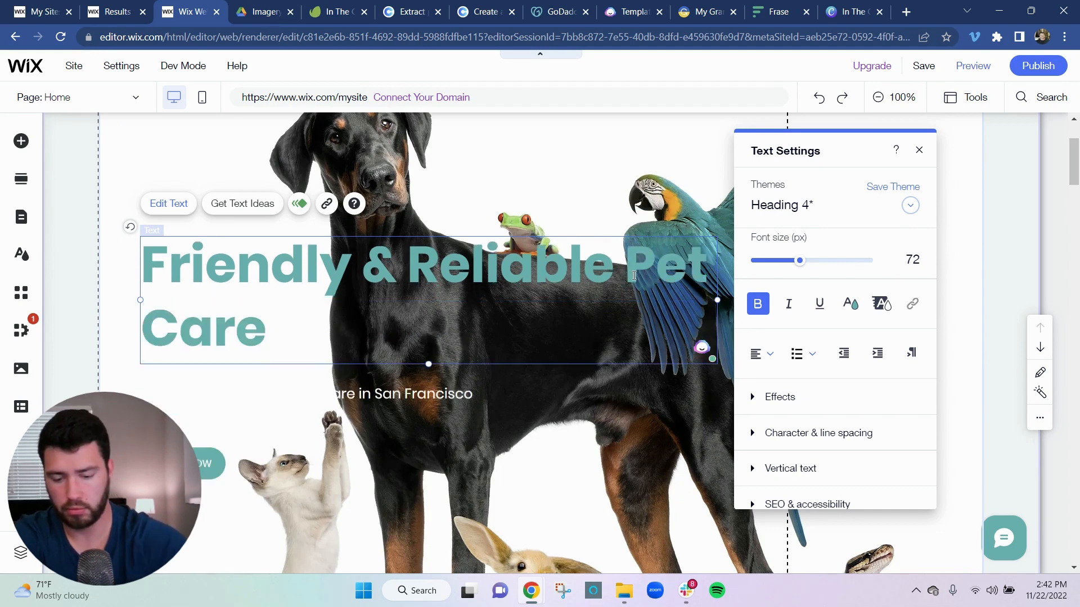
click(634, 275)
text(Home )
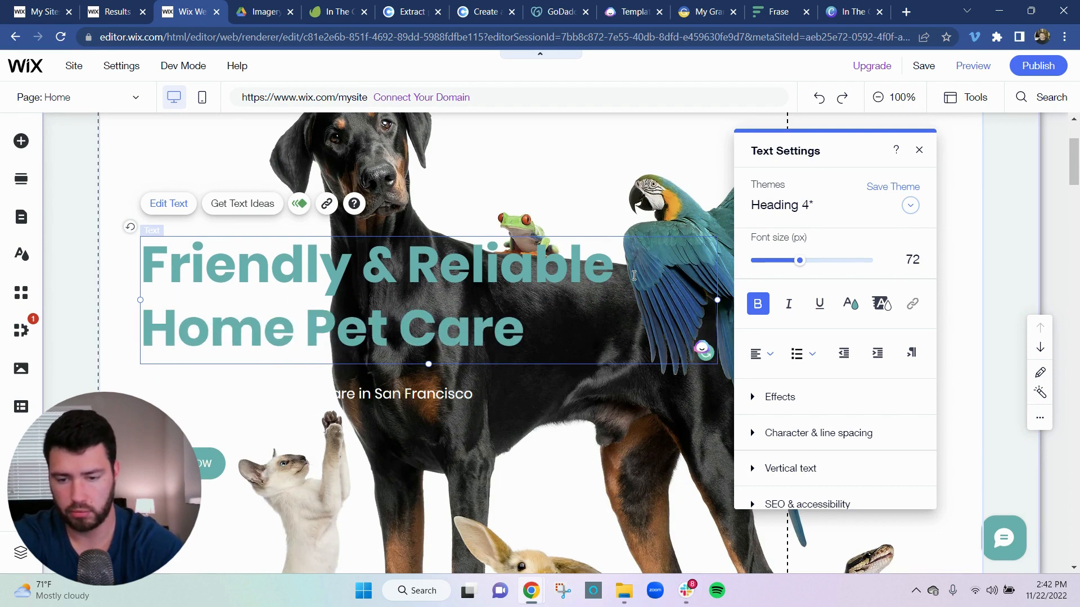
text(&)
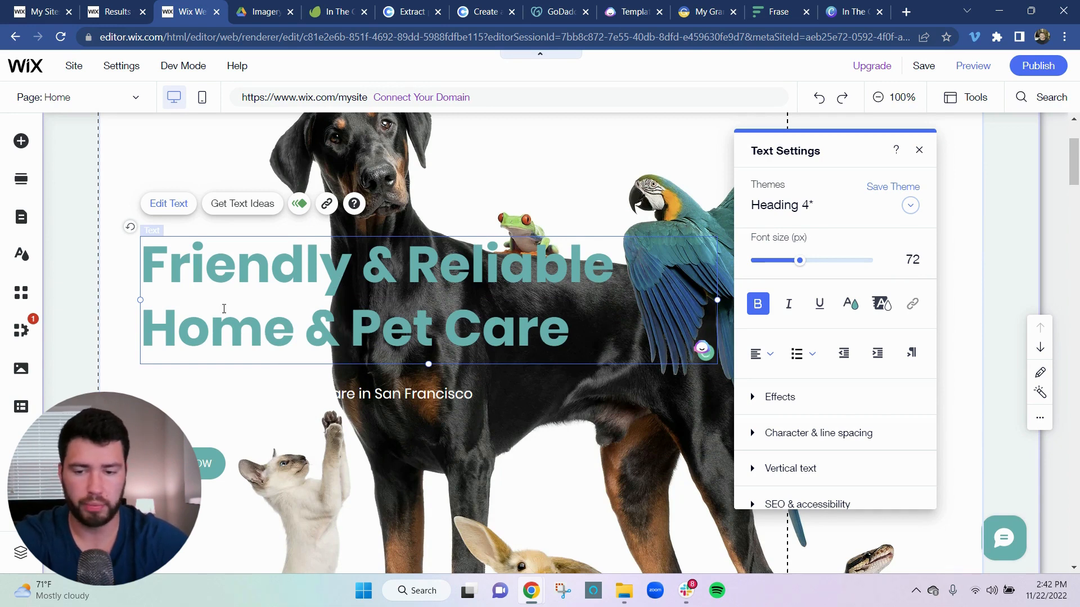
Step: Replace the large Welcome heading with "In The Company Of Pets", putting "Of Pets" on the second line
drag(568, 336, 153, 268)
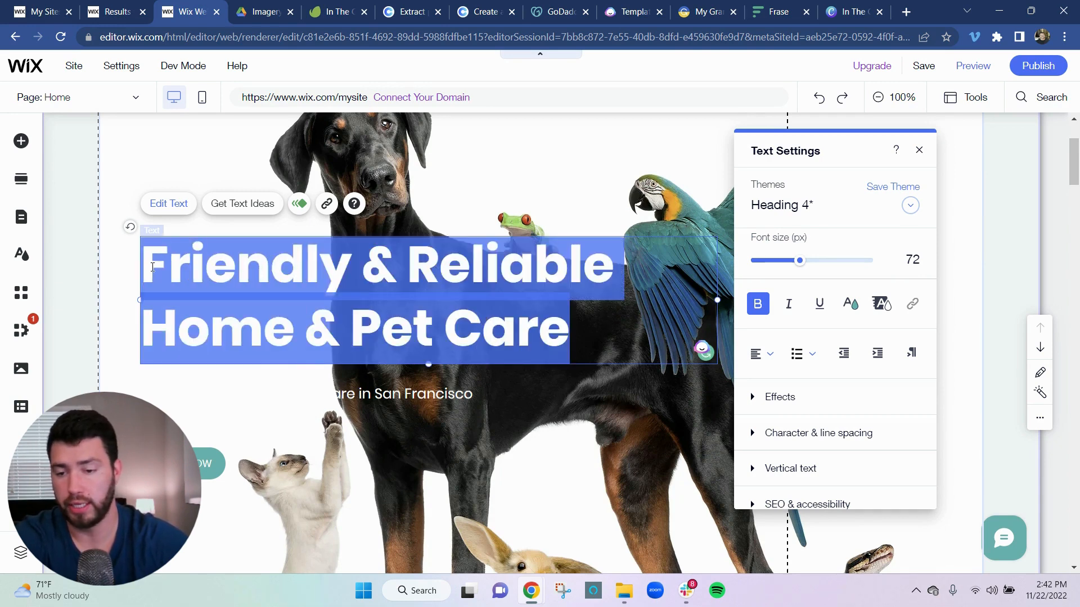
key(BackSpace)
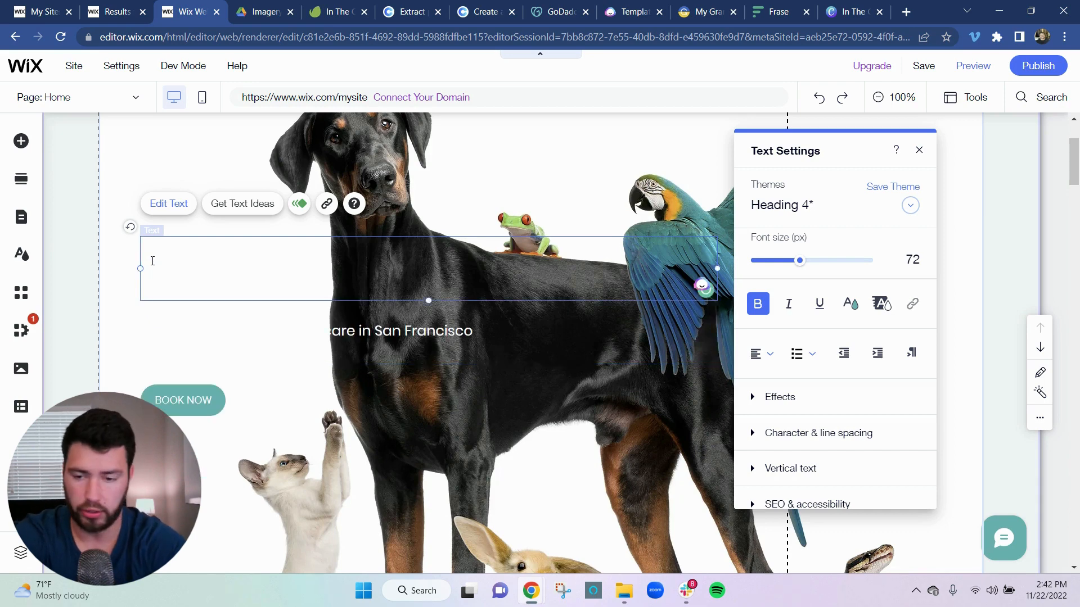
text(InTh)
key(BackSpace)
key(BackSpace)
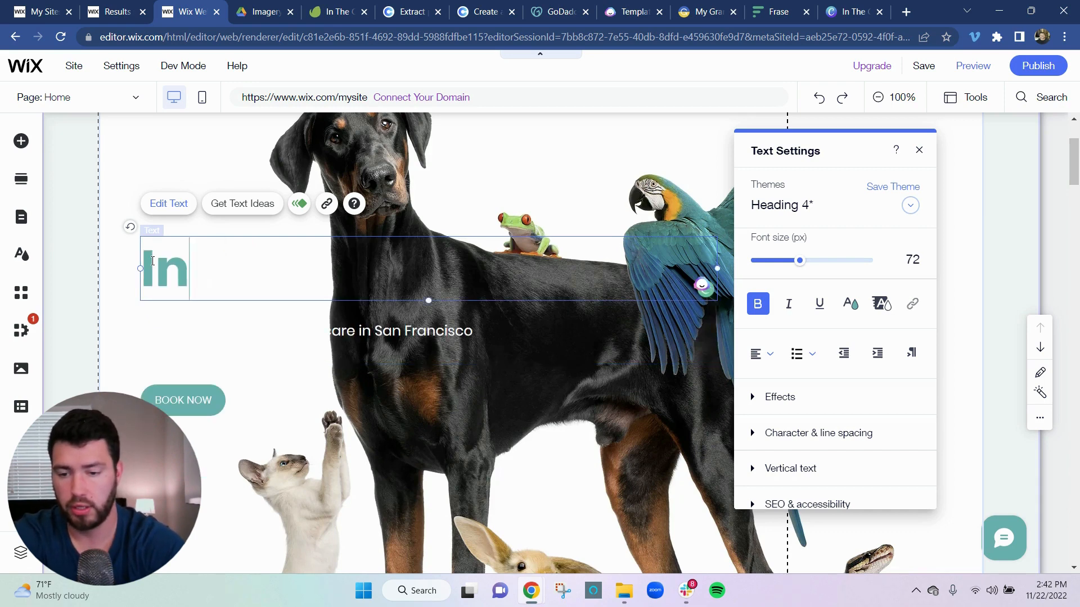
text(The Com)
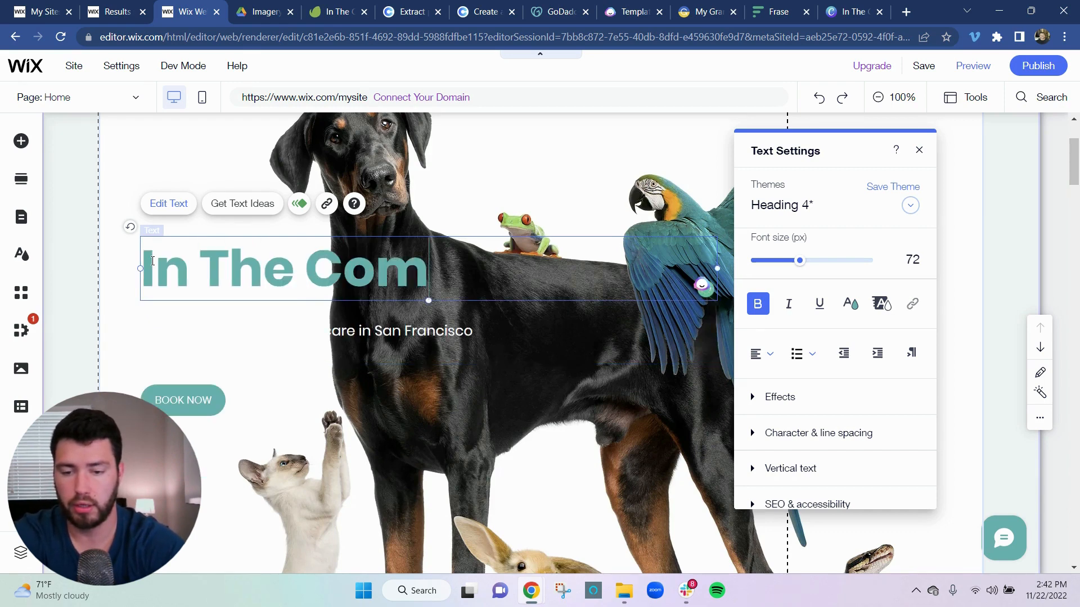
text(pany of)
key(BackSpace)
key(BackSpace)
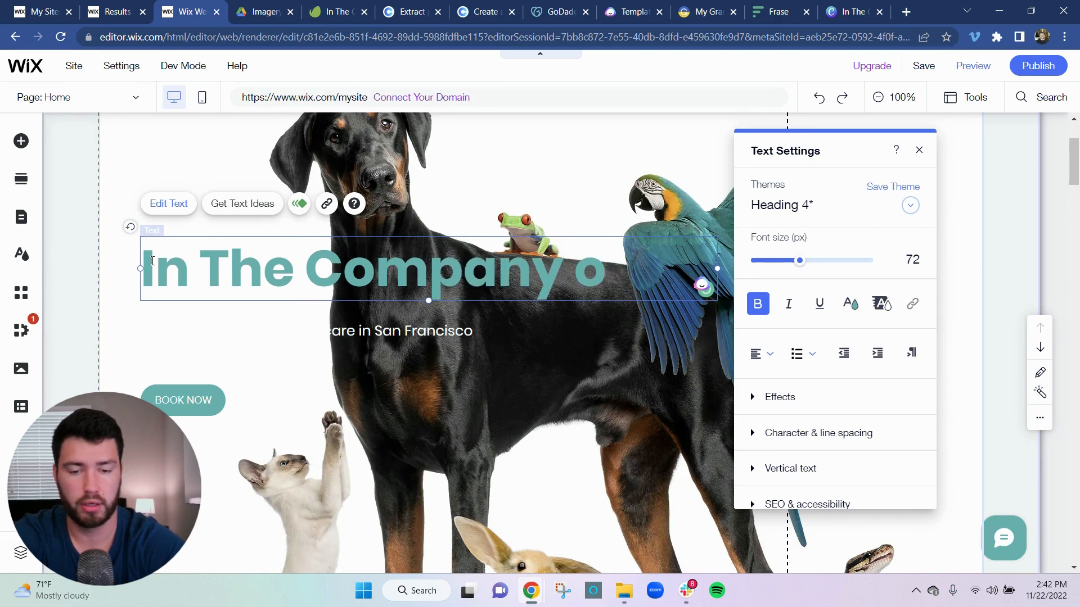
key(Return)
text(ompany )
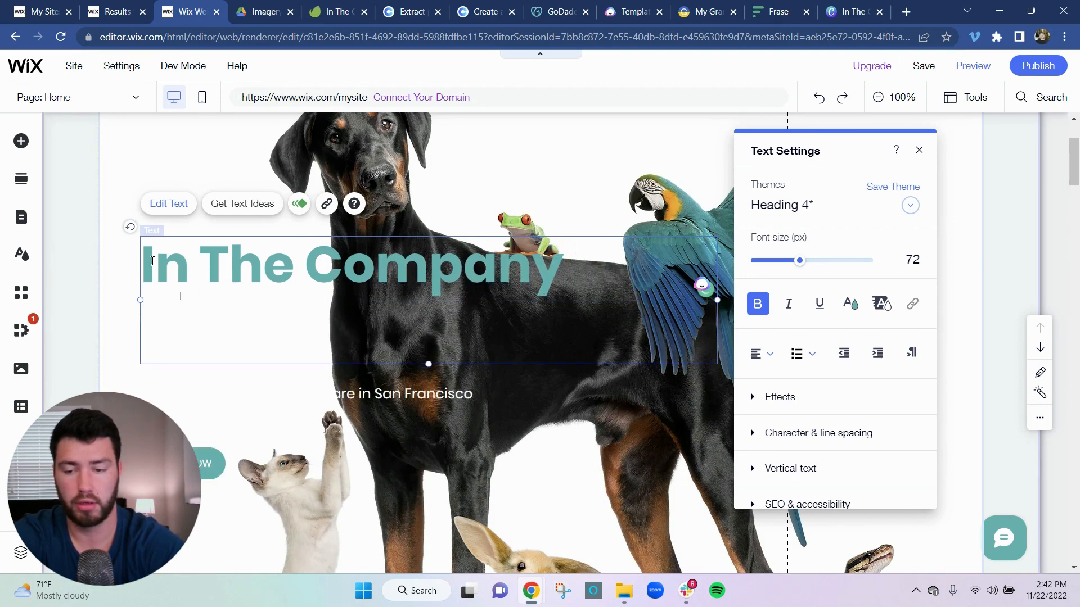
text(Of Pets)
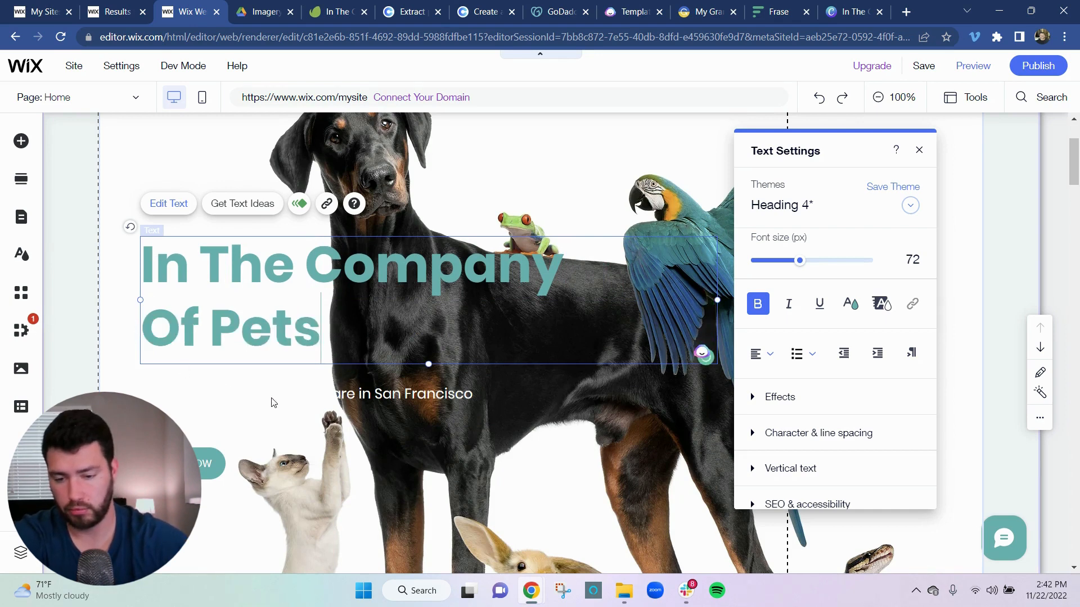
Step: Recolor the dog care tagline beneath the heading with the theme's medium teal (#36B2B0)
click(309, 406)
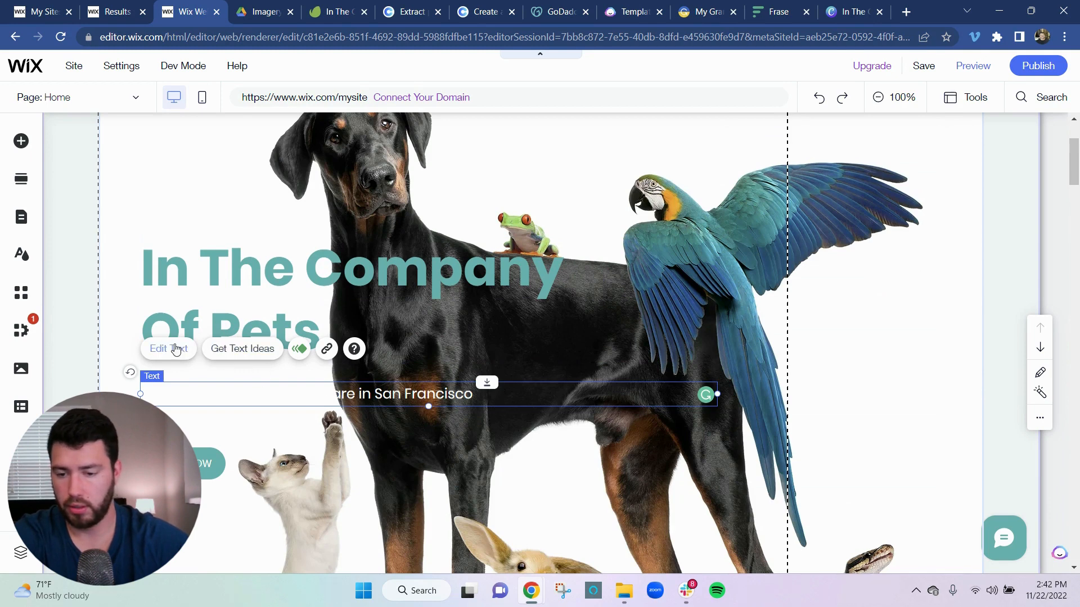
double_click(249, 388)
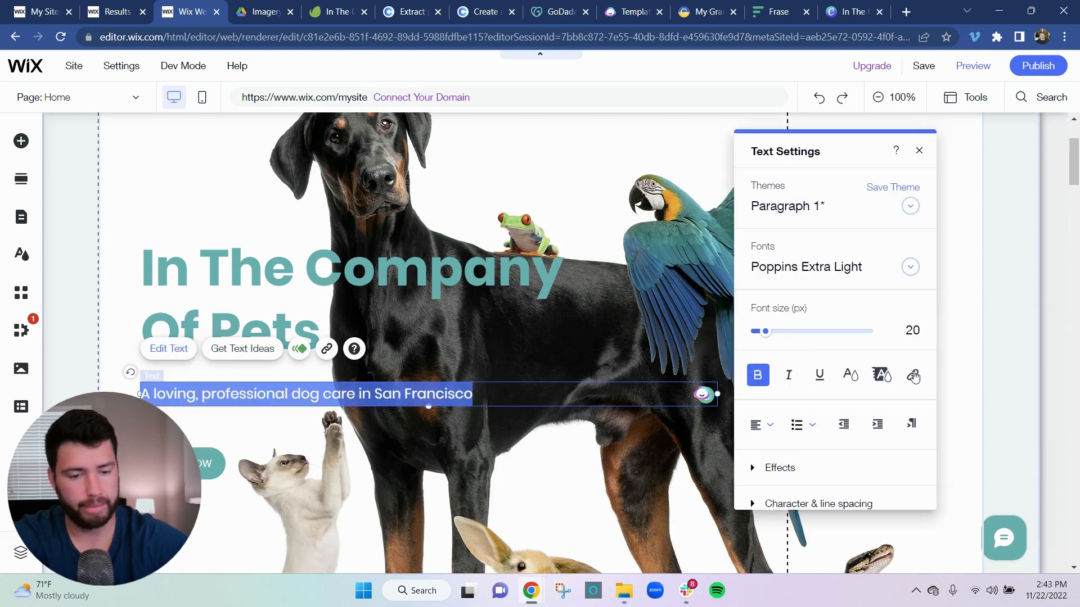
scroll(834, 400, down, 2)
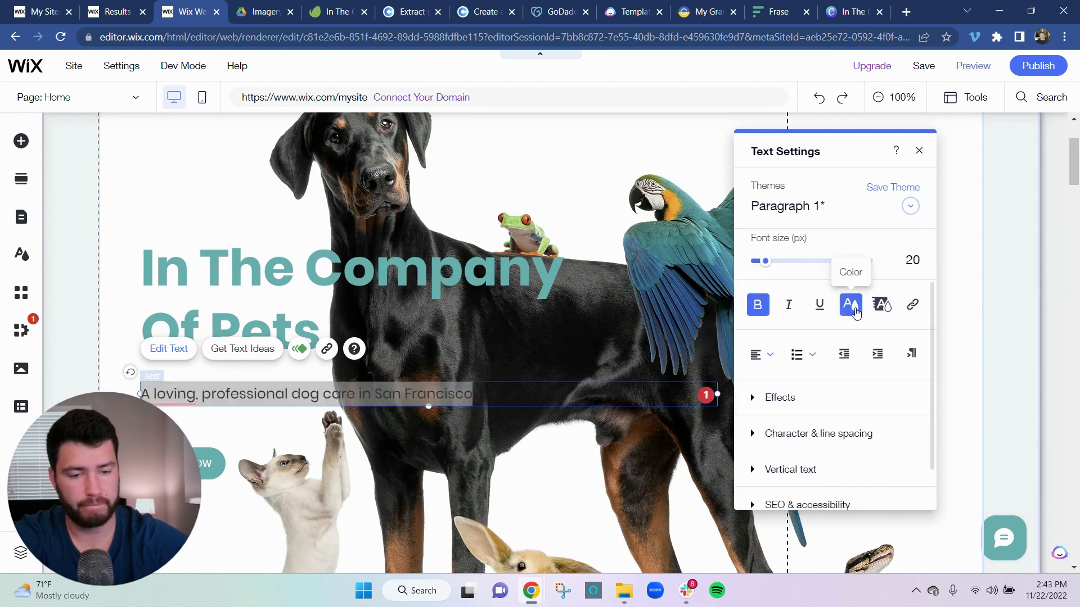
click(856, 309)
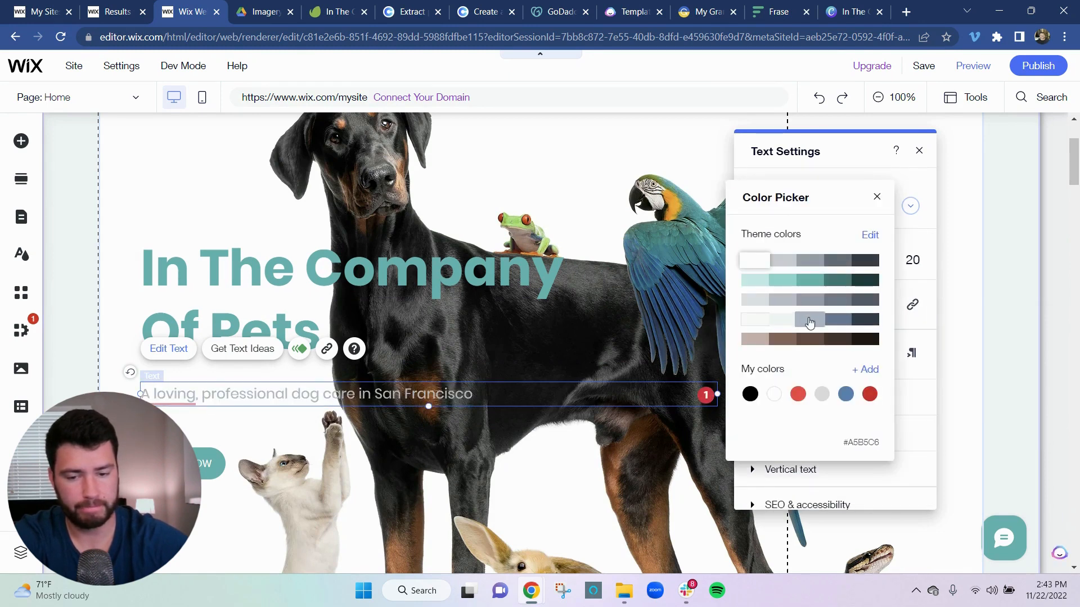
click(829, 323)
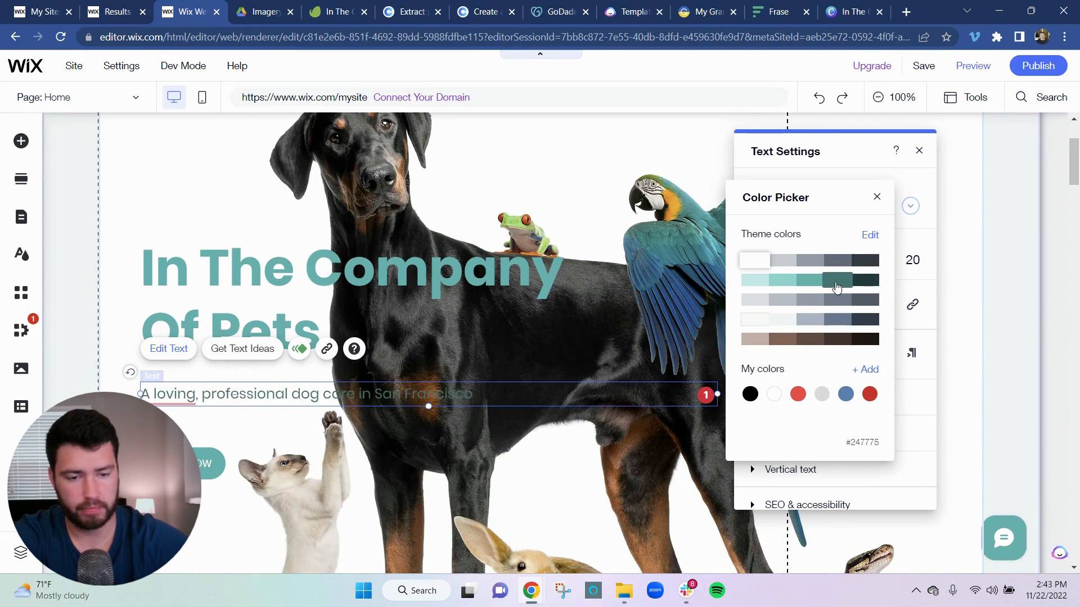
click(818, 286)
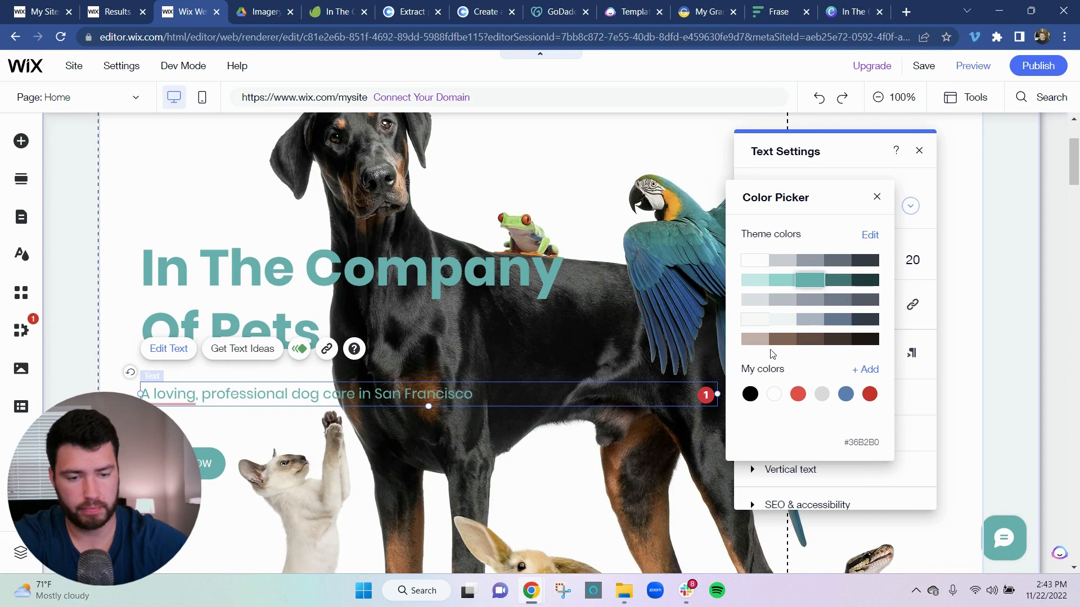
click(477, 392)
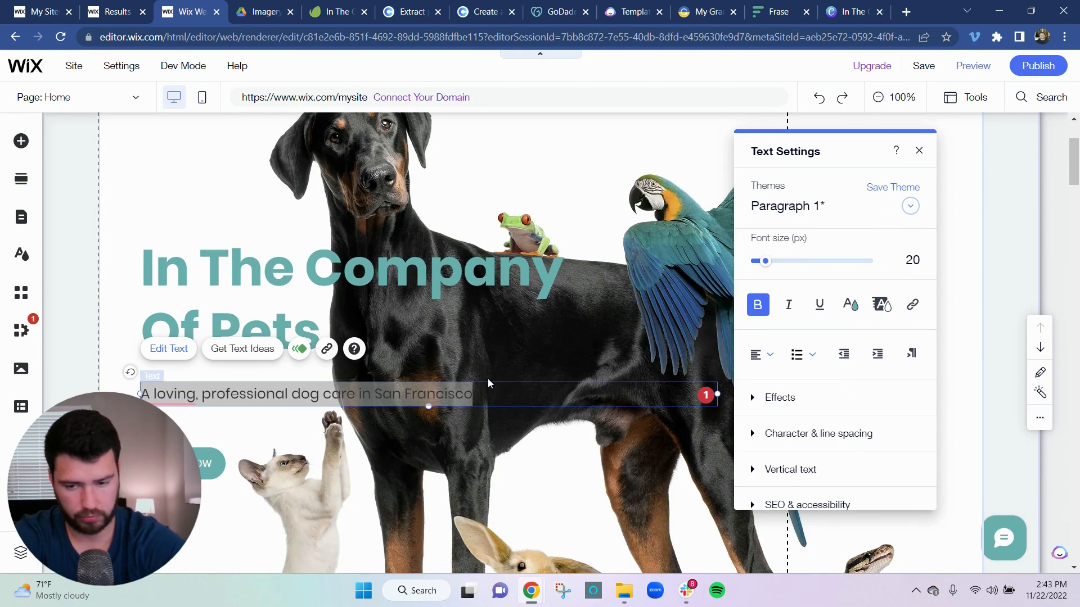
Step: Replace the dog care tagline beneath the Welcome heading with "Friendly, Professional, & Reliable Home & Pet Care."
click(481, 400)
key(BackSpace)
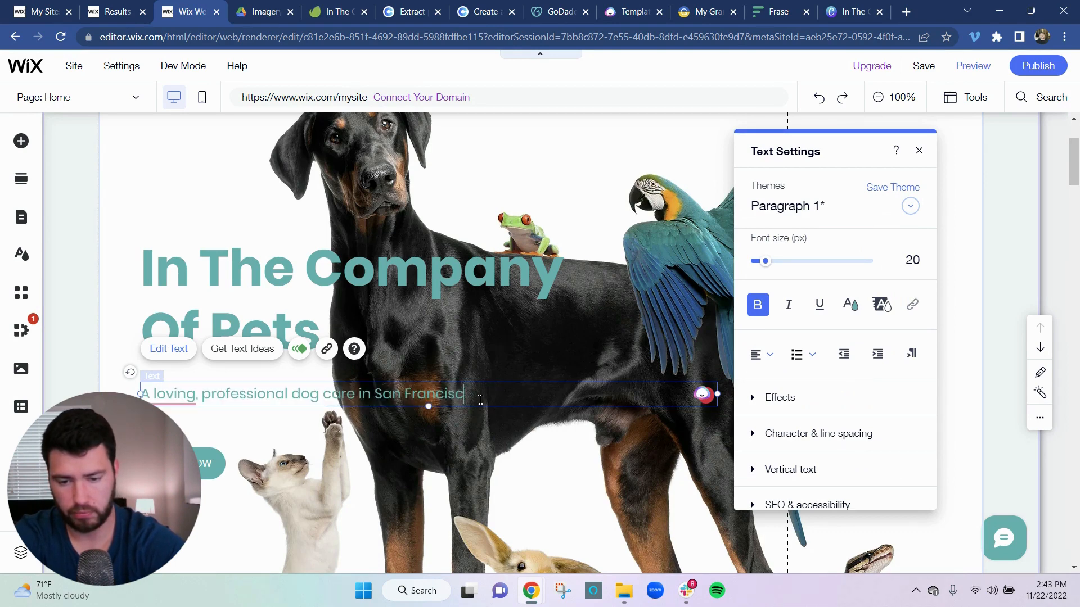
key(BackSpace)
key(BackSpace)
key(BackSpace)
key(BackSpace)
key(BackSpace)
key(BackSpace)
key(BackSpace)
key(BackSpace)
key(BackSpace)
key(BackSpace)
key(BackSpace)
key(BackSpace)
key(BackSpace)
key(BackSpace)
key(BackSpace)
key(BackSpace)
key(BackSpace)
key(BackSpace)
key(BackSpace)
key(BackSpace)
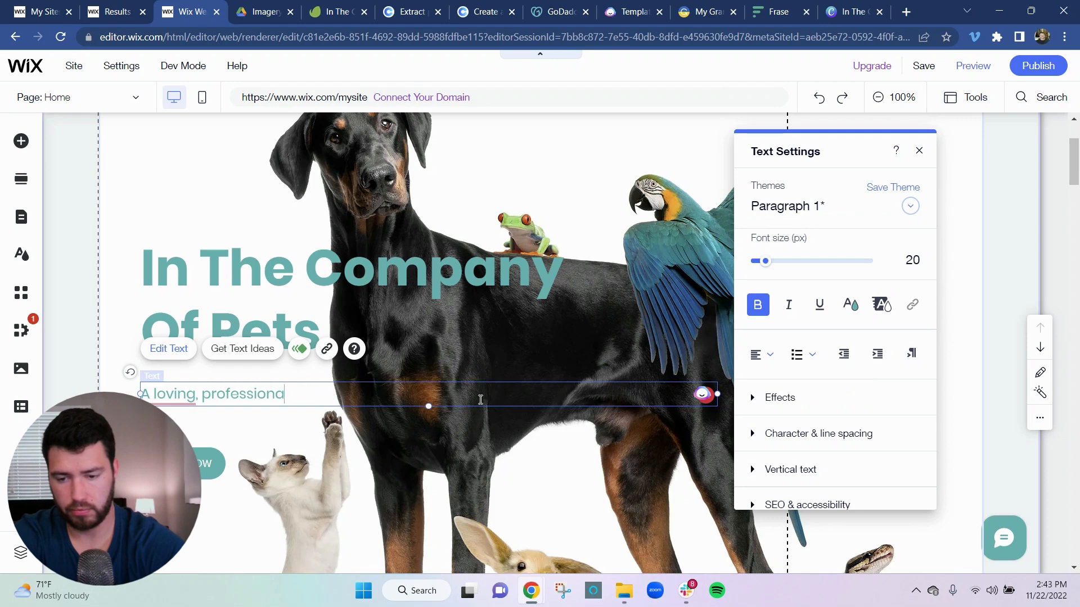
key(BackSpace)
key(BackSpace)
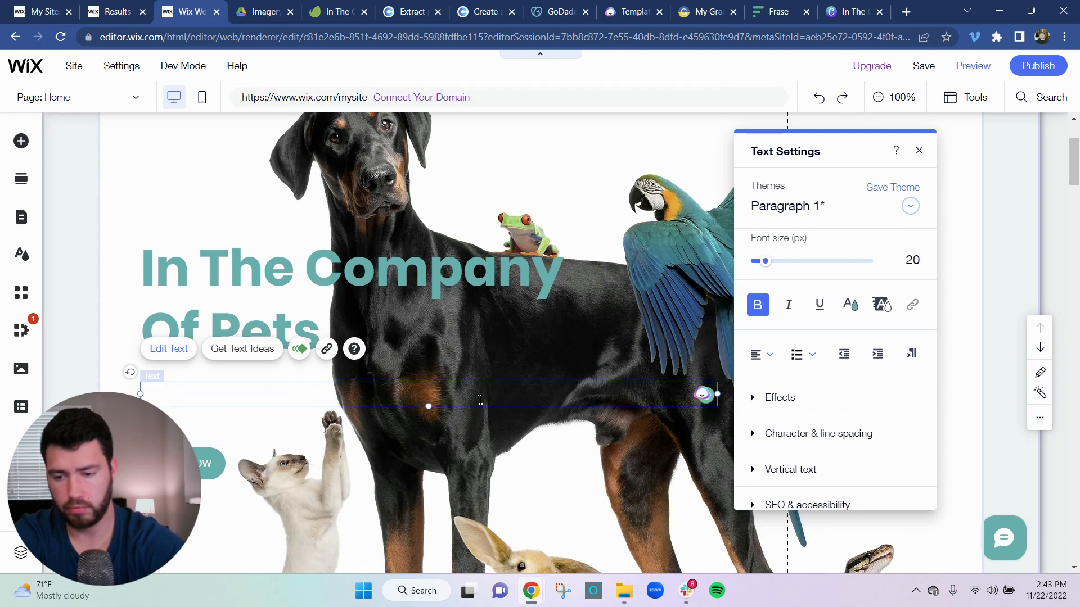
text(Fried)
key(BackSpace)
key(BackSpace)
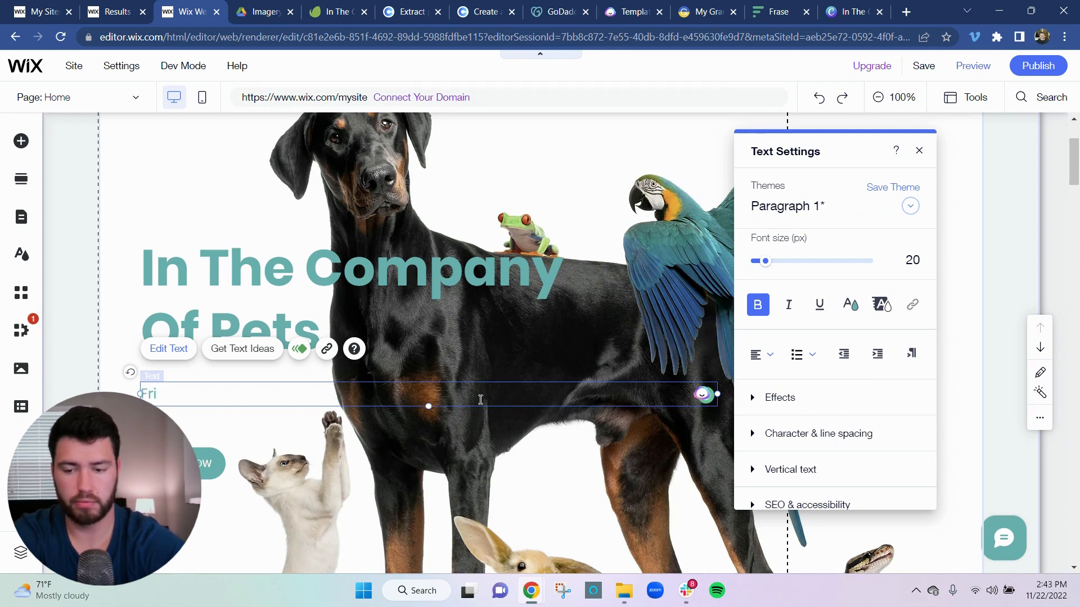
text(endly,)
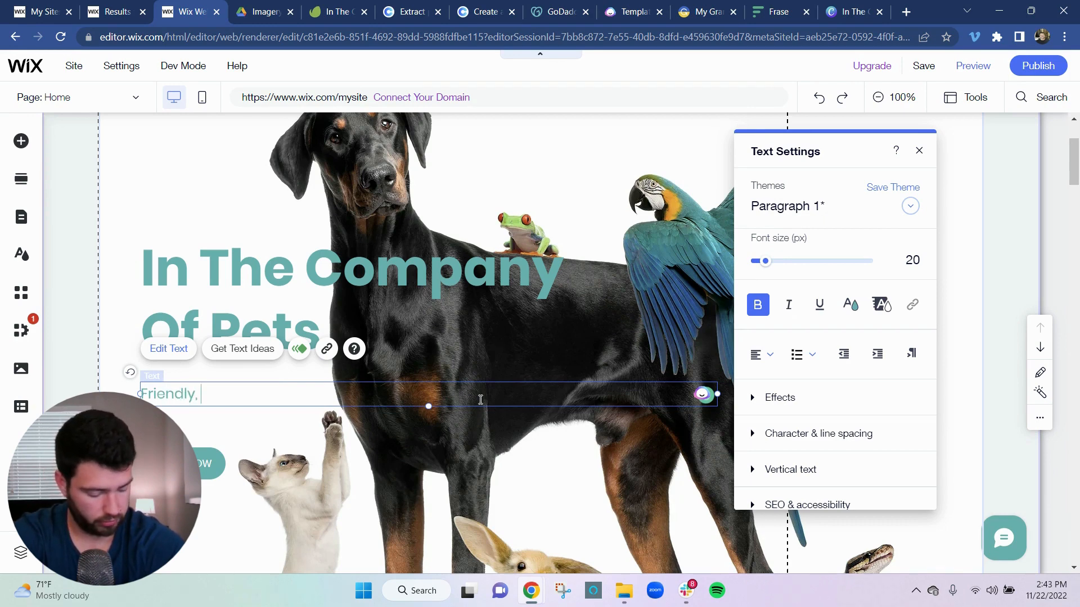
text(P)
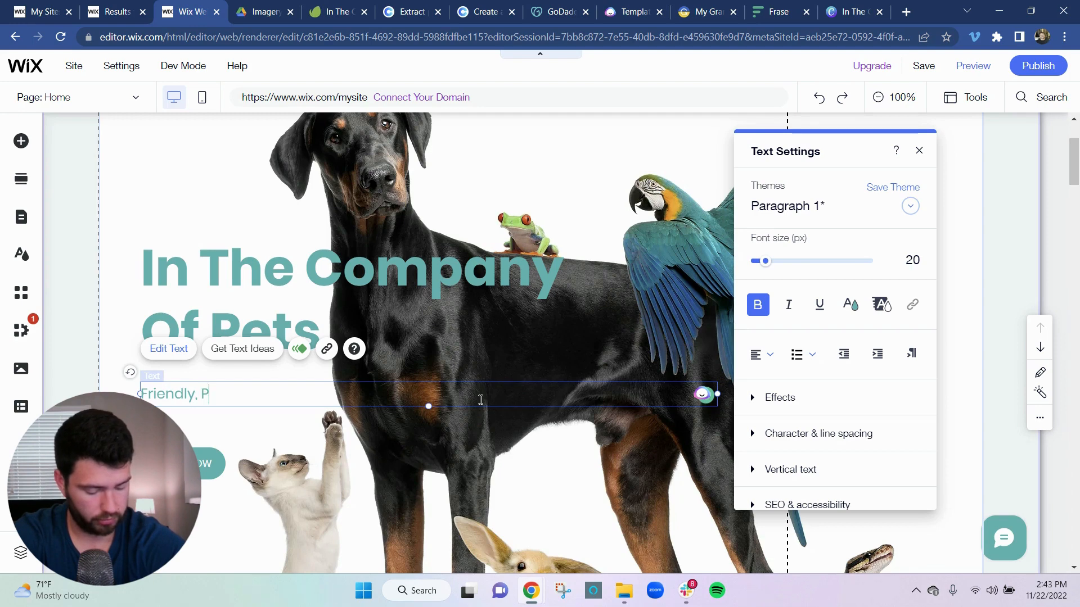
text(rofessi)
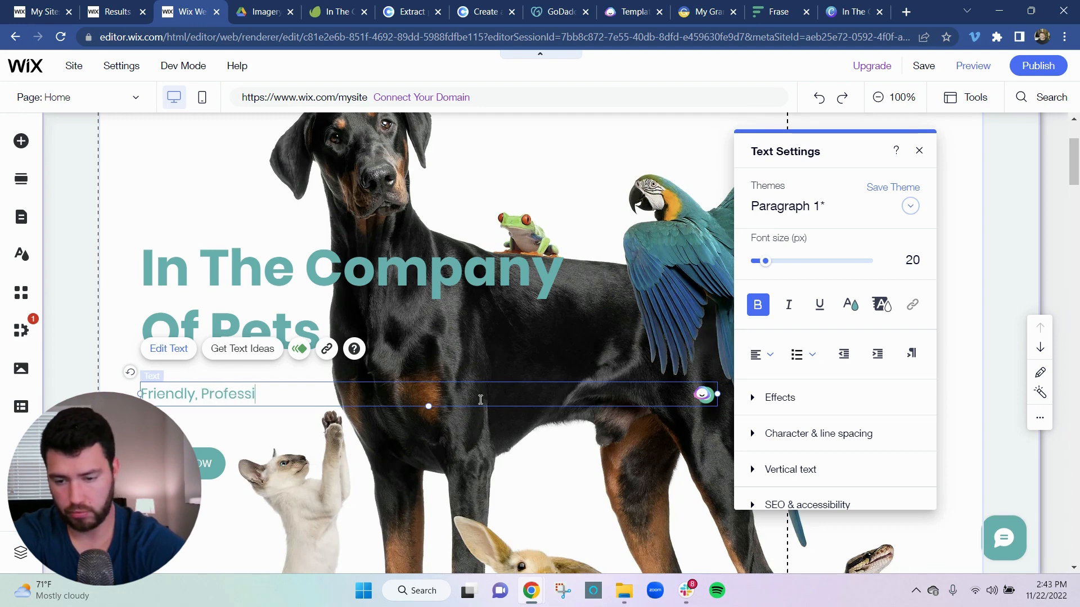
text(onal, & )
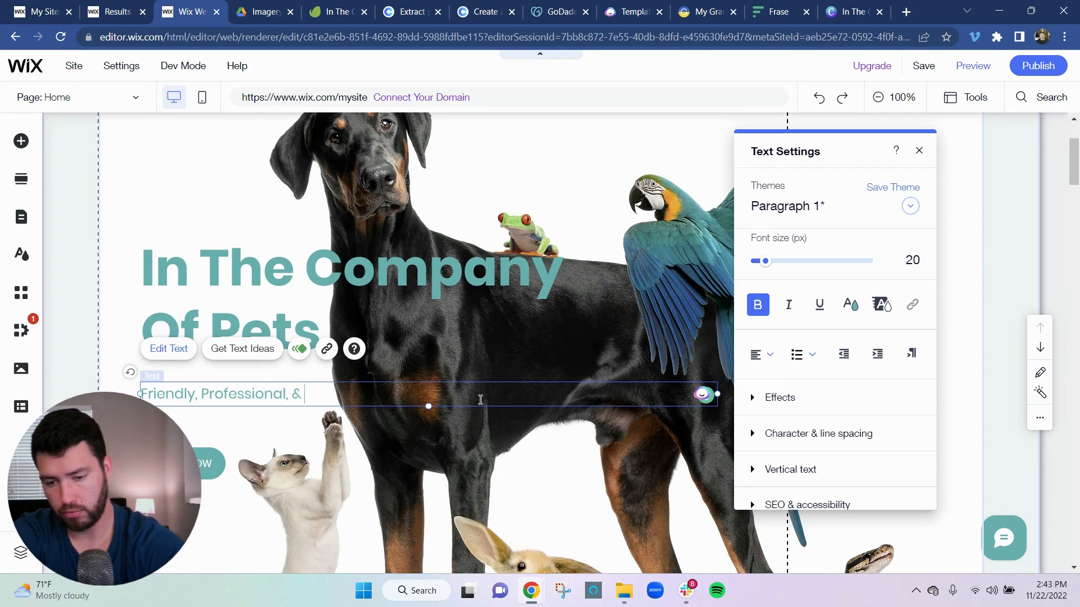
text(Rel)
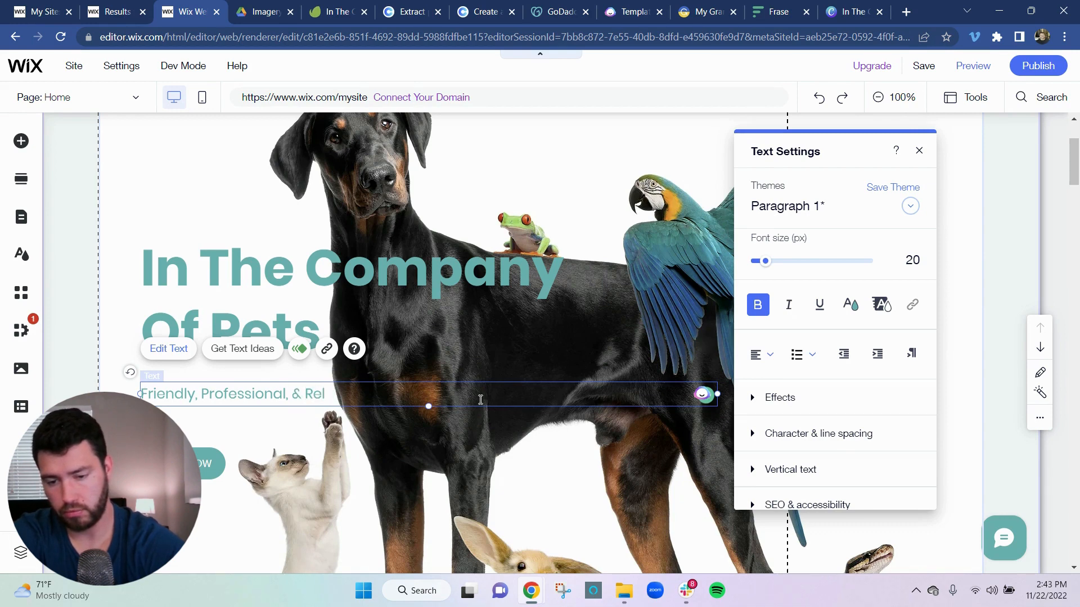
text(aiable)
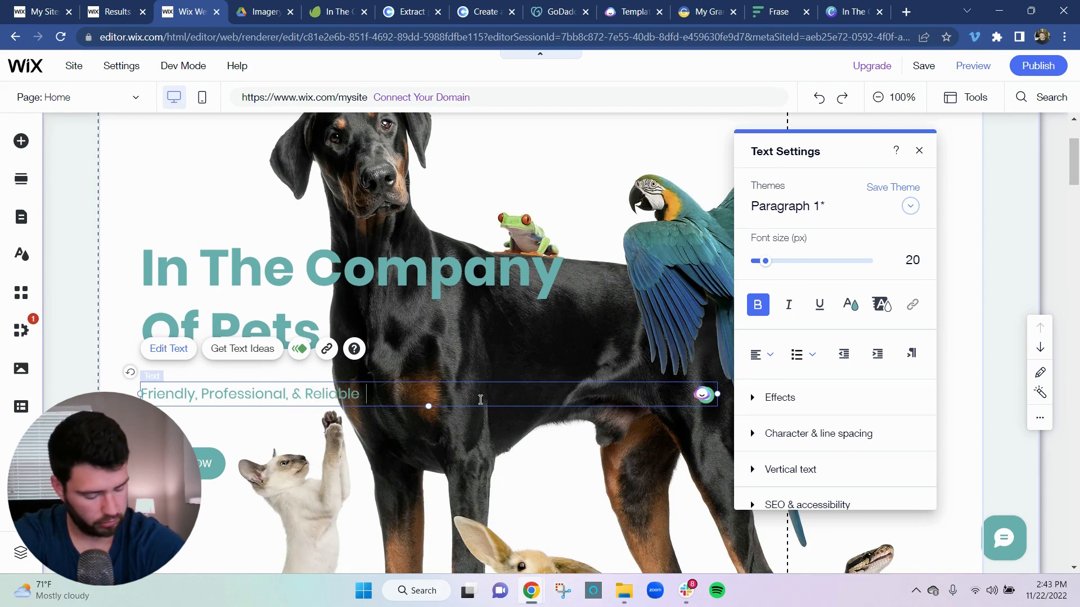
text( Home)
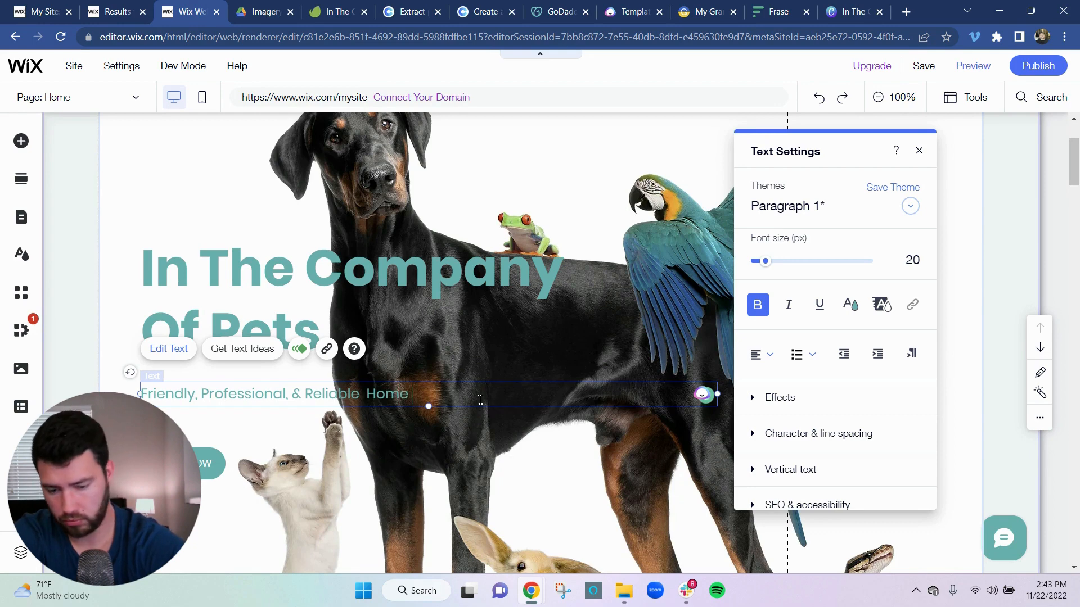
text( & Pe)
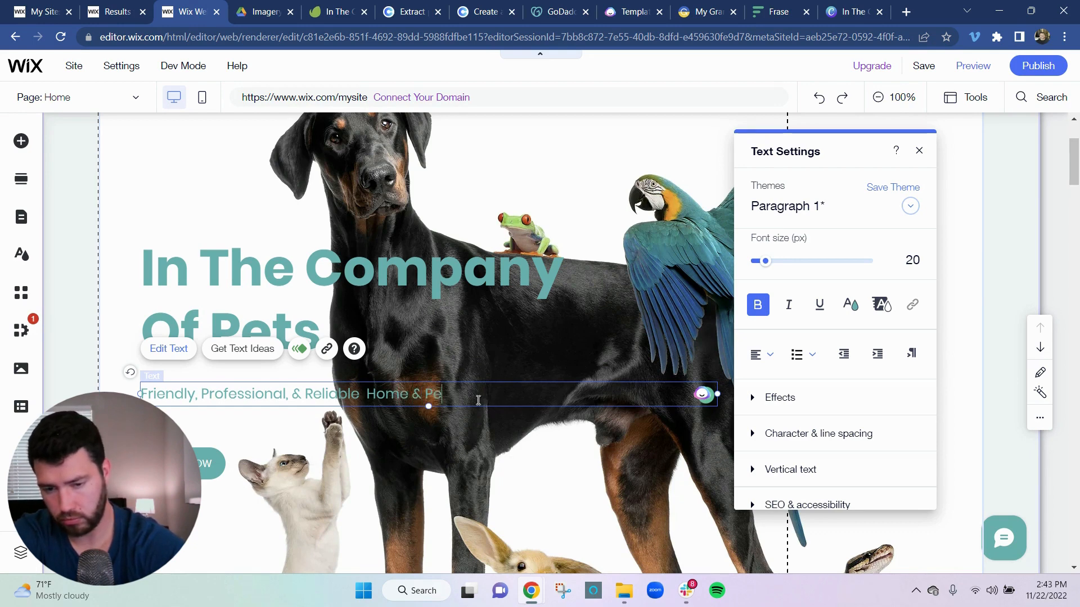
text(t Care.)
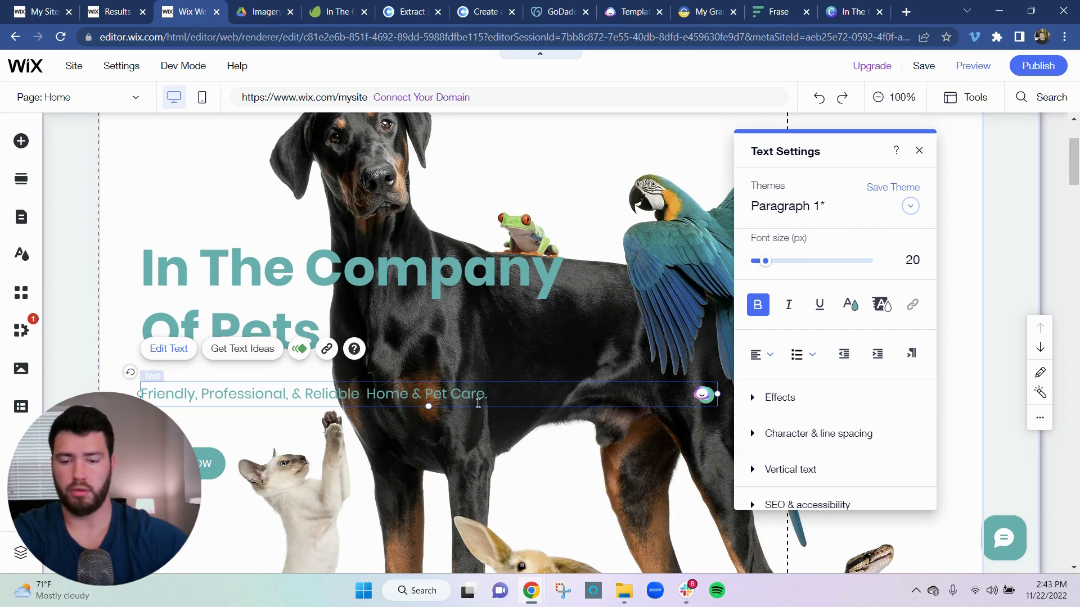
click(485, 456)
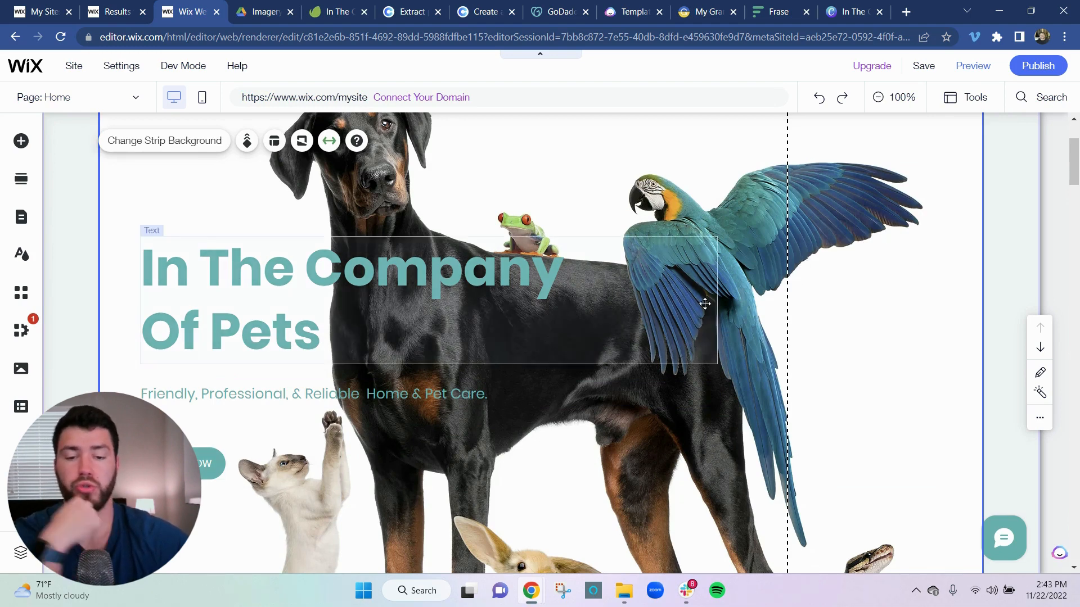
scroll(705, 304, up, 2)
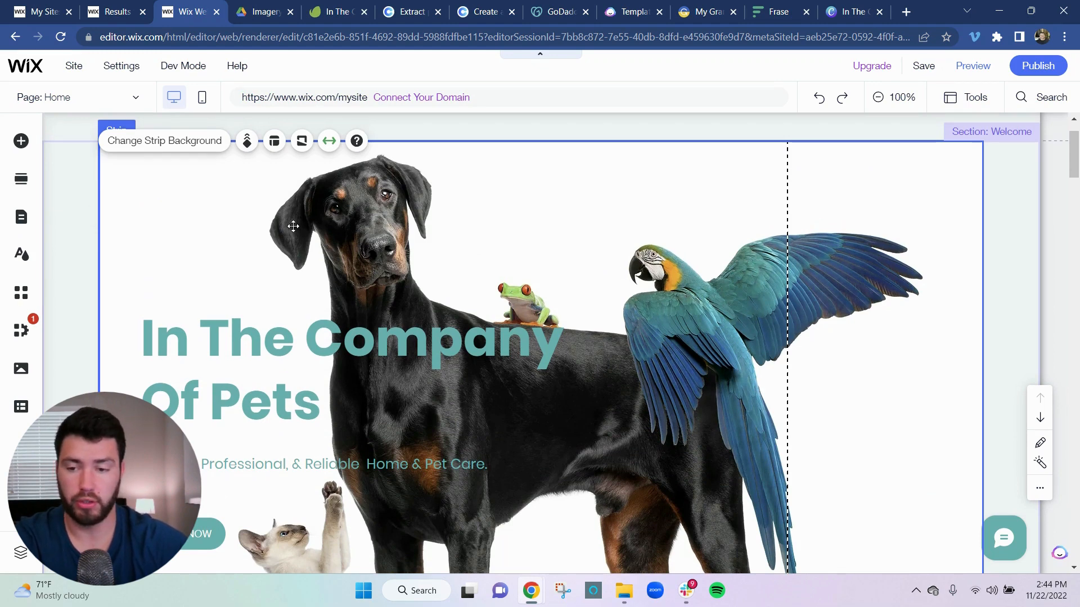
scroll(424, 243, down, 2)
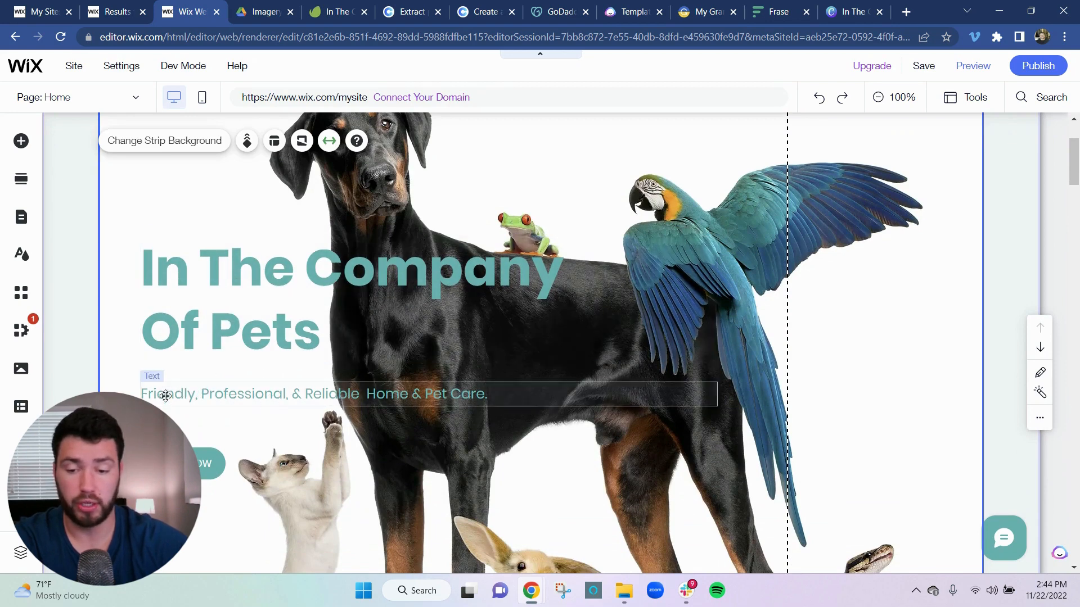
scroll(387, 382, up, 3)
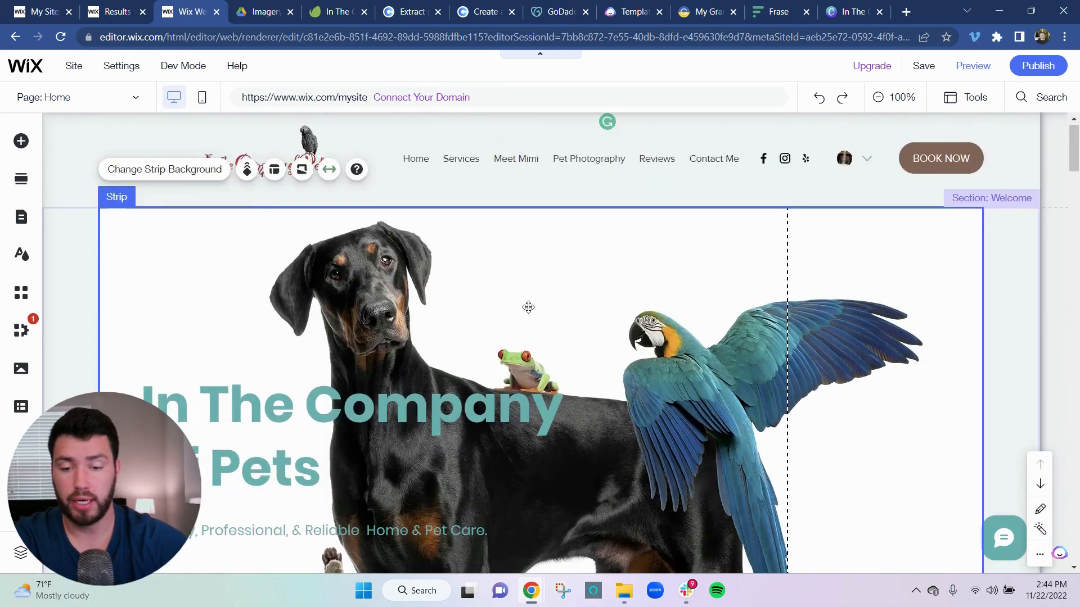
scroll(528, 306, down, 1)
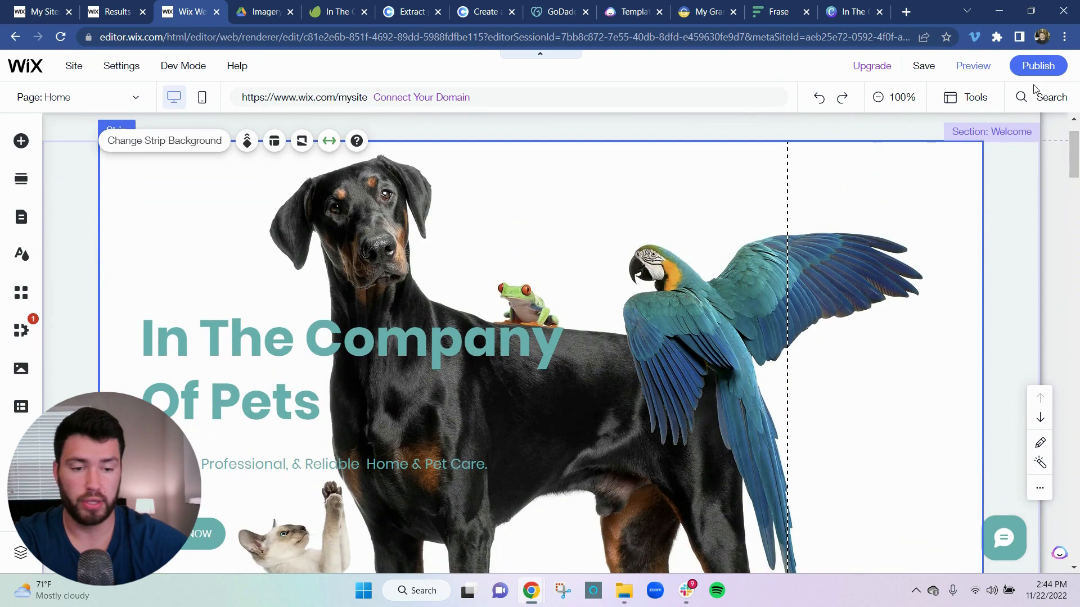
Step: Review the home page from the hero strip through the Our Services section, including its service images, titles and subtitles
scroll(641, 235, down, 2)
scroll(641, 235, down, 5)
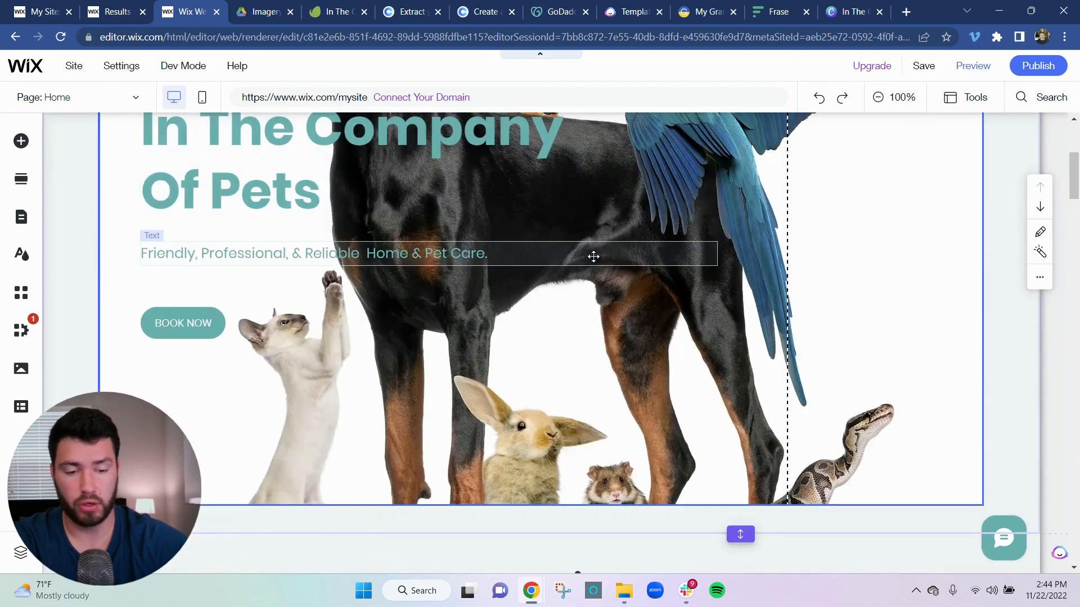
scroll(574, 299, down, 4)
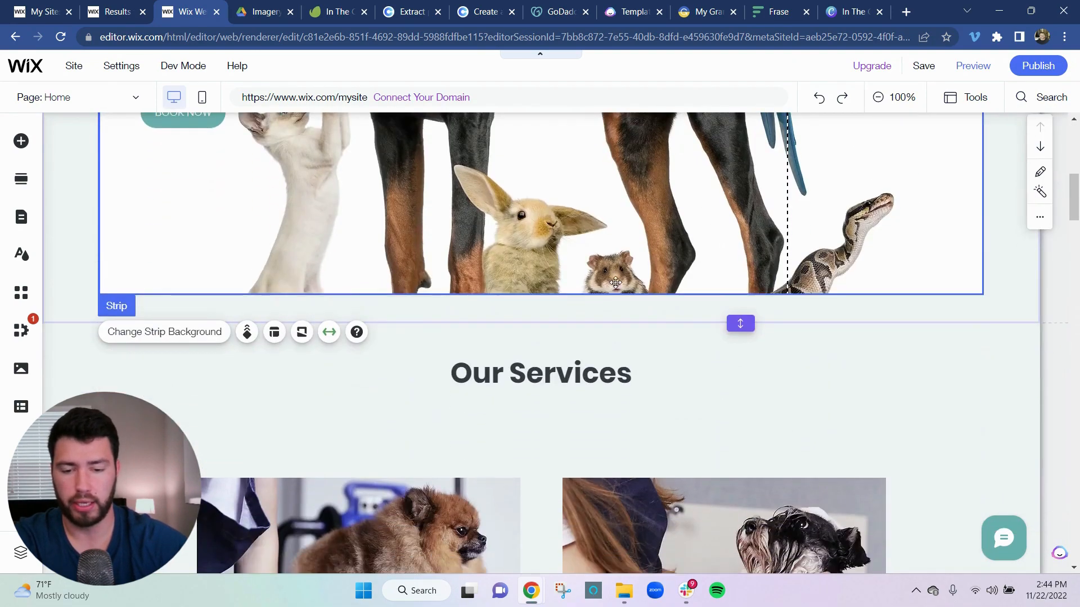
scroll(768, 282, down, 5)
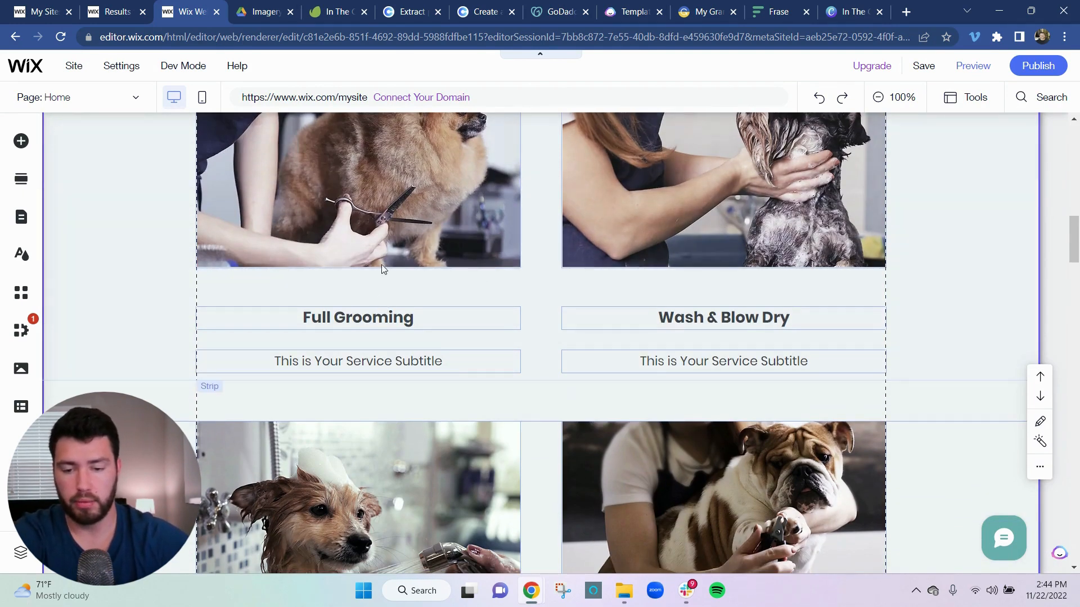
scroll(574, 268, down, 4)
scroll(554, 286, up, 3)
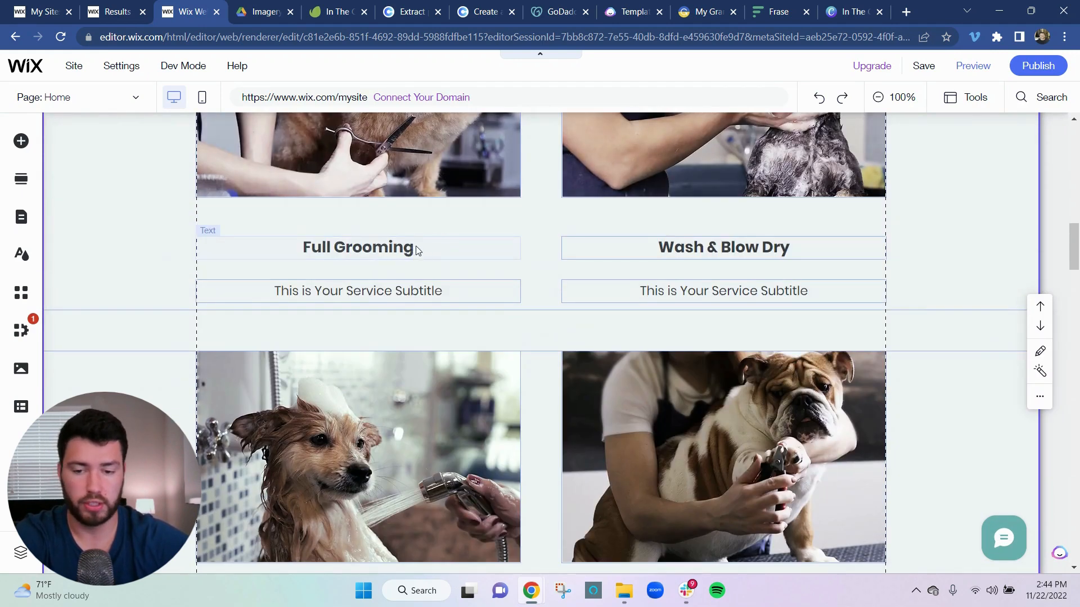
scroll(459, 253, down, 5)
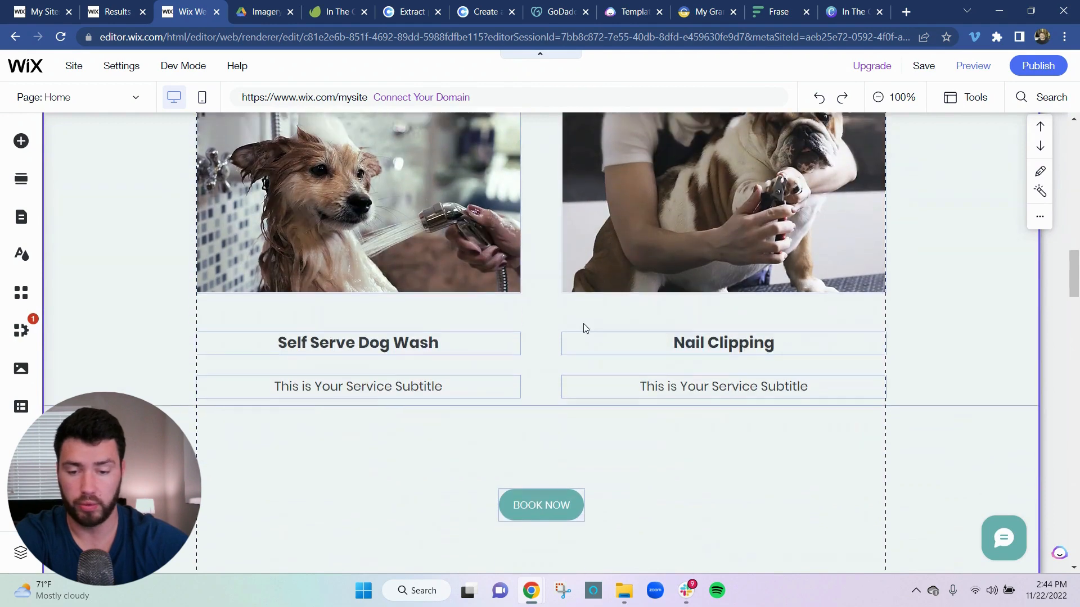
scroll(584, 328, down, 5)
scroll(457, 306, up, 6)
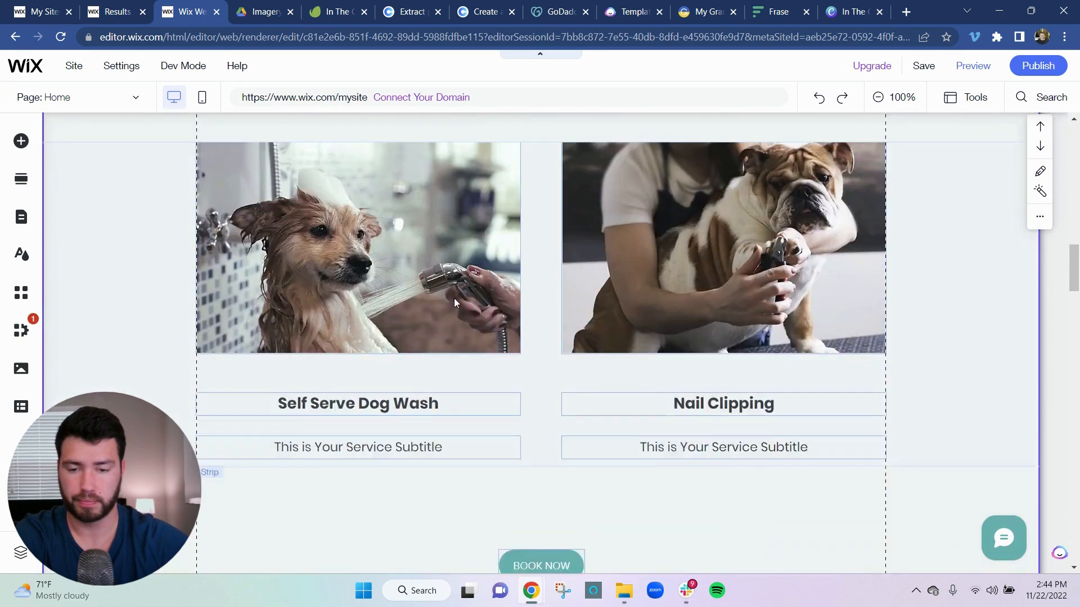
scroll(454, 302, up, 6)
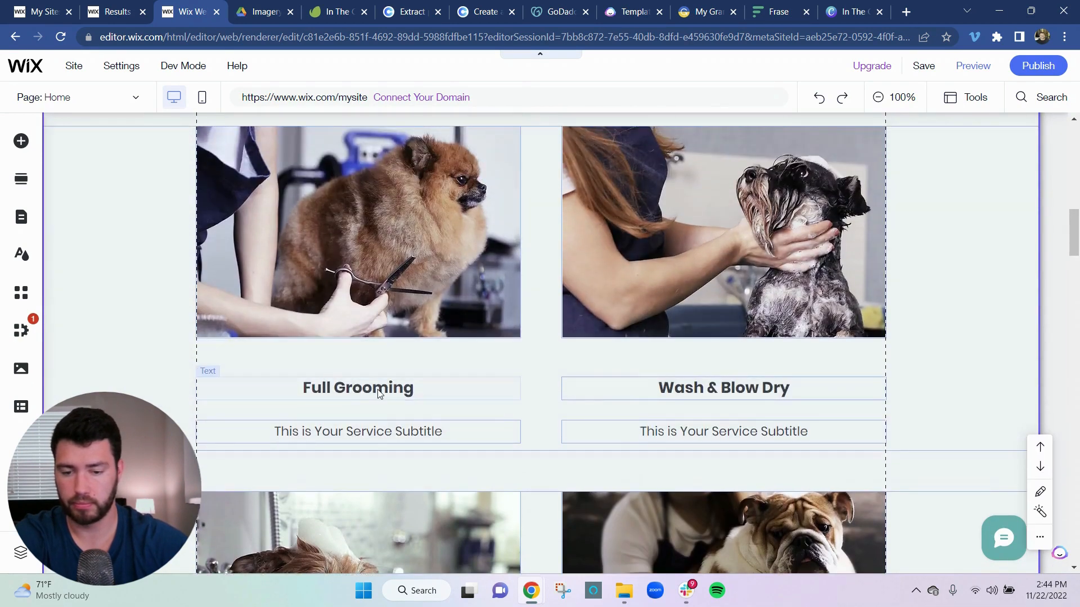
Step: Replace the first service title, under the Pomeranian grooming photo, with "Dog Walks"
click(378, 389)
double_click(381, 388)
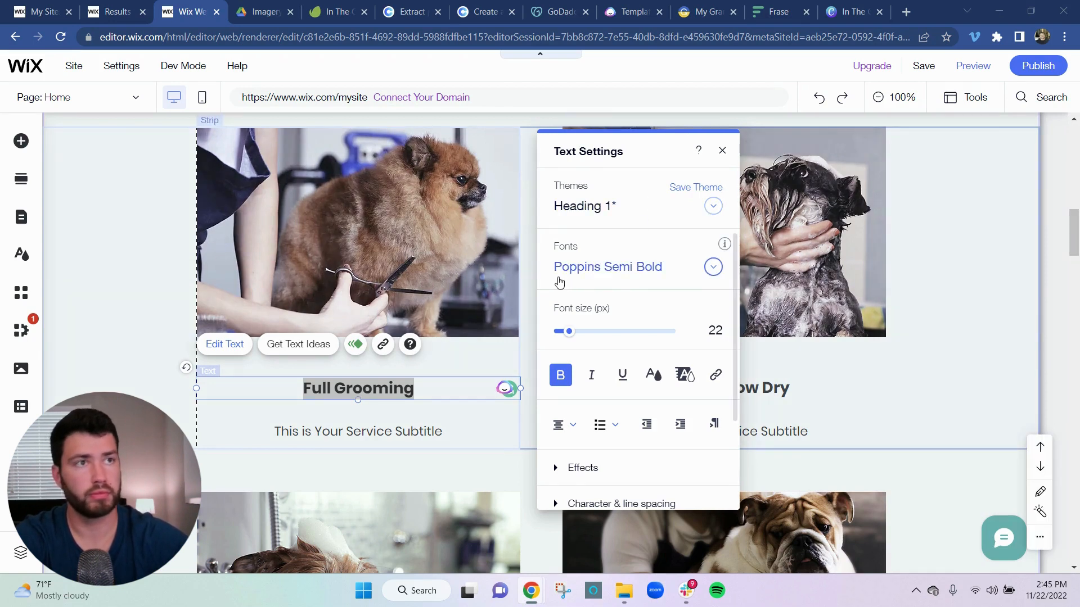
click(415, 393)
drag(415, 393, 296, 389)
text(S)
key(BackSpace)
text(D)
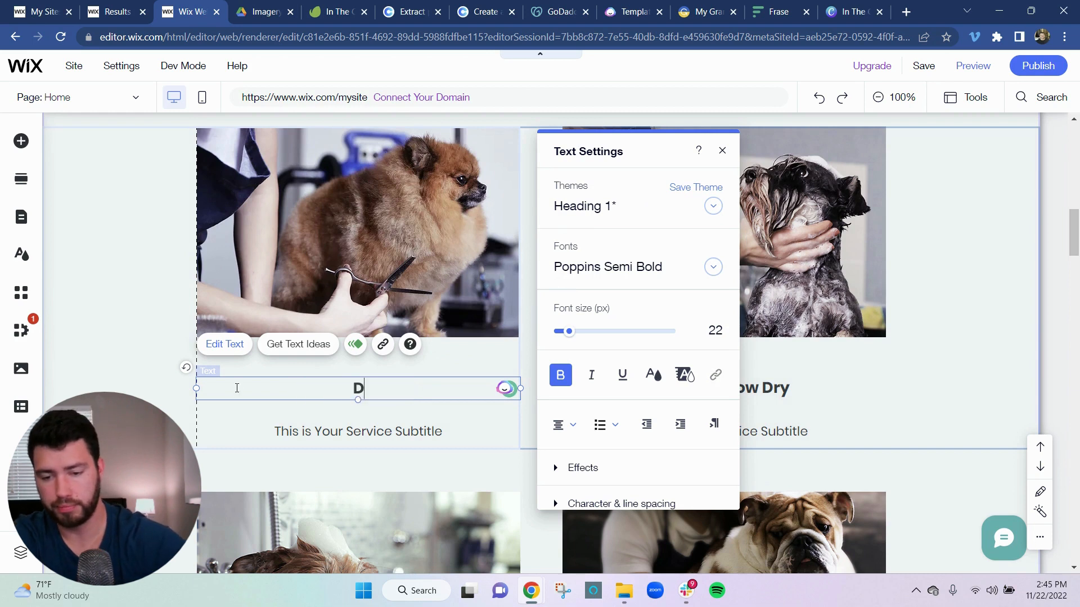
text(og Walk)
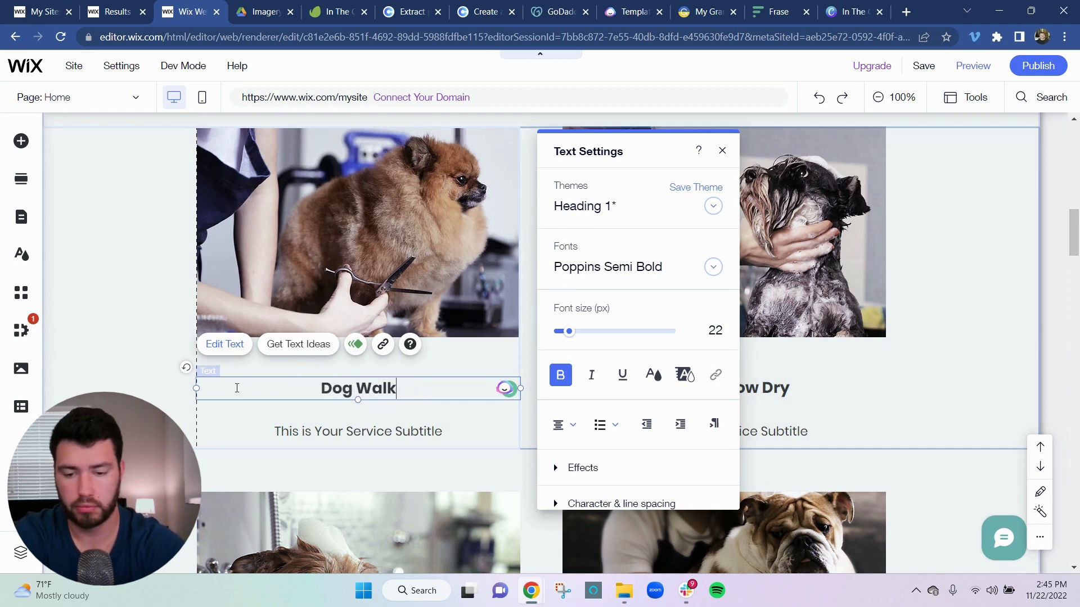
text(s)
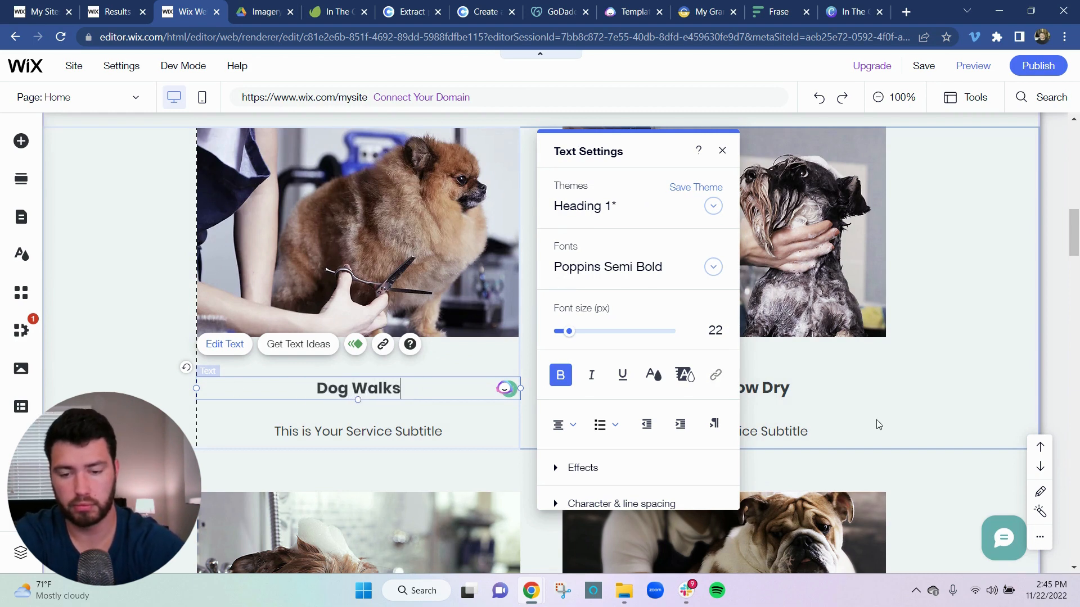
Step: Replace the "Wash & Blow Dry" service title with "Overnights"
click(816, 390)
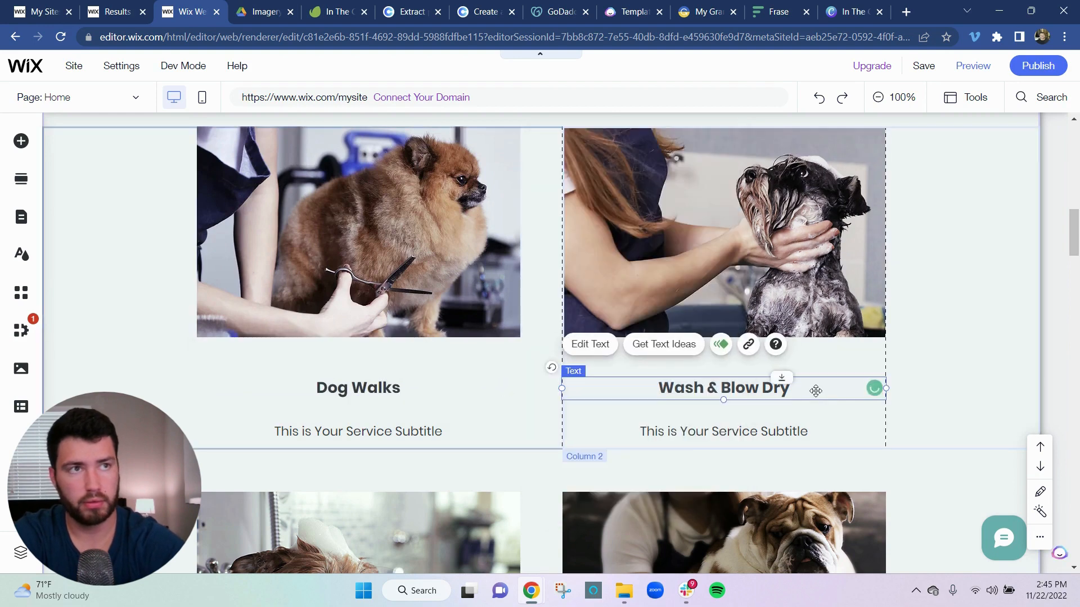
double_click(770, 388)
click(772, 388)
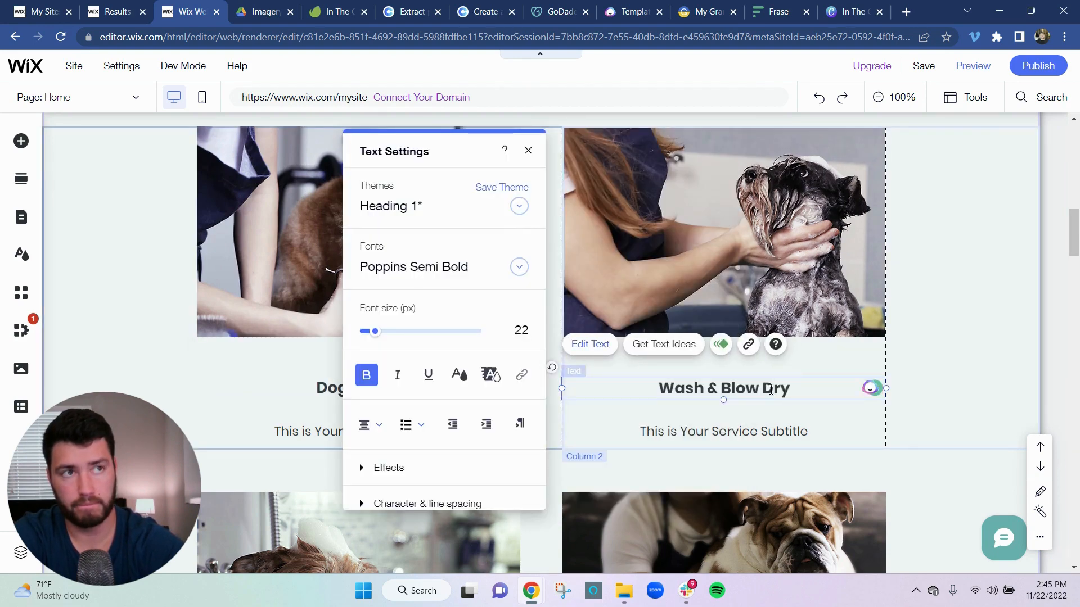
double_click(771, 388)
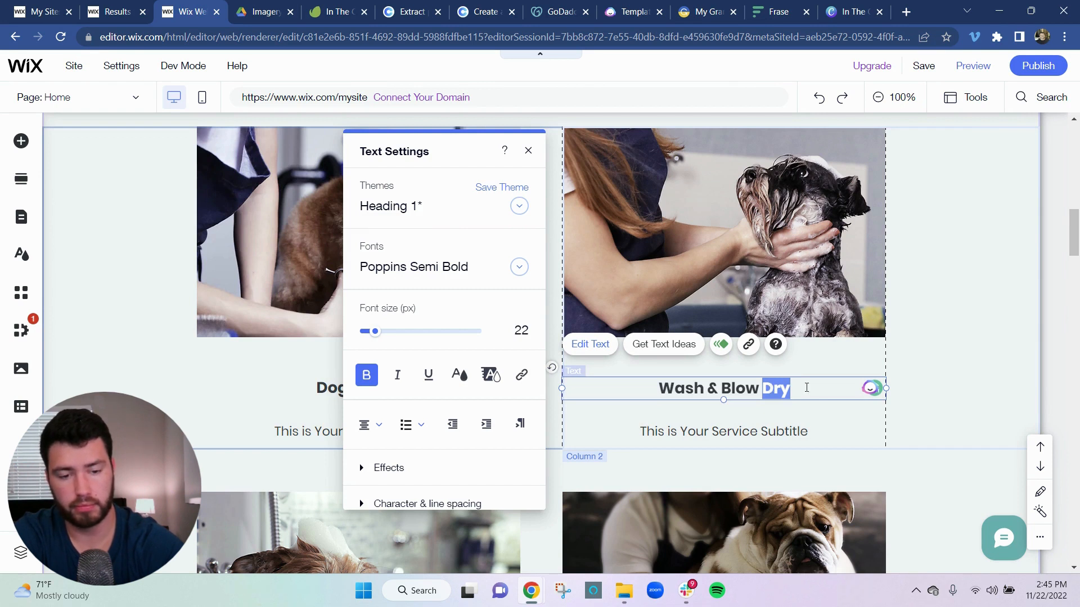
key(BackSpace)
key(BackSpace)
key(BackSpace)
key(BackSpace)
key(BackSpace)
key(BackSpace)
key(BackSpace)
key(BackSpace)
key(BackSpace)
key(BackSpace)
key(BackSpace)
key(BackSpace)
key(BackSpace)
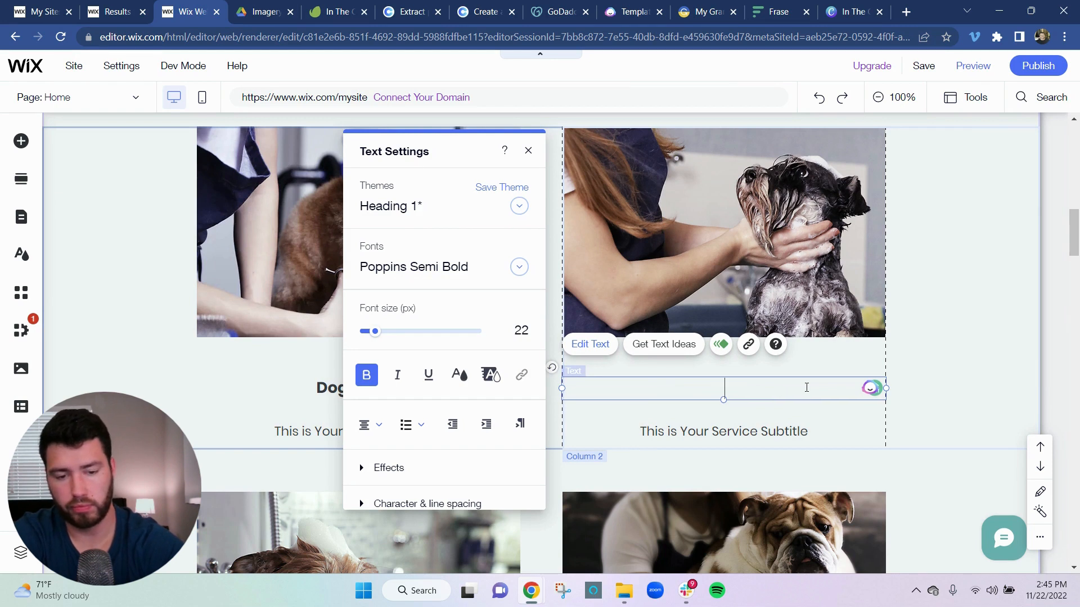
text(Over N)
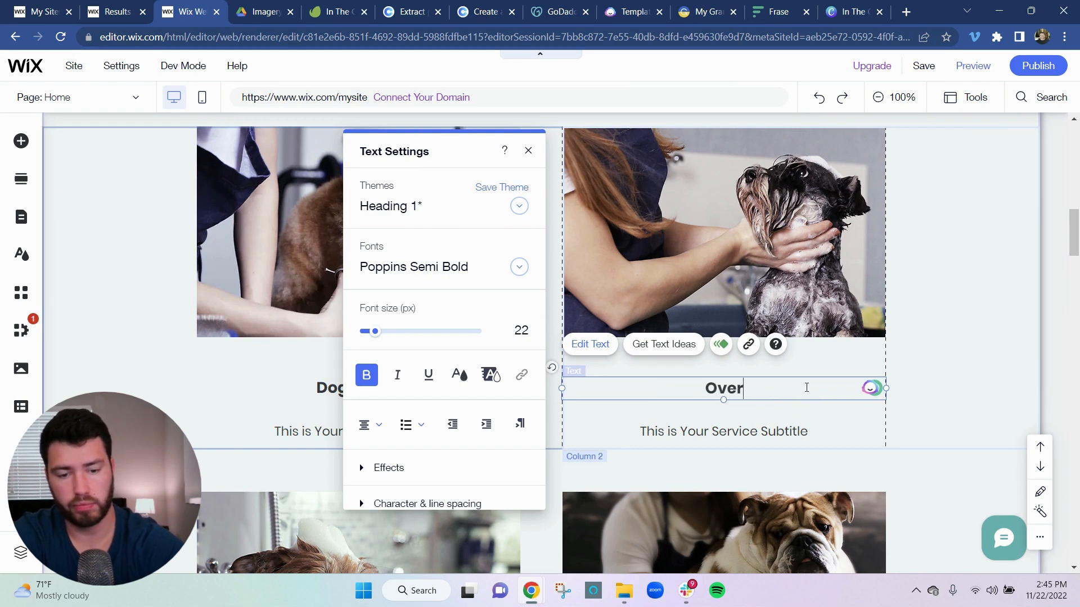
key(BackSpace)
key(BackSpace)
text(nights)
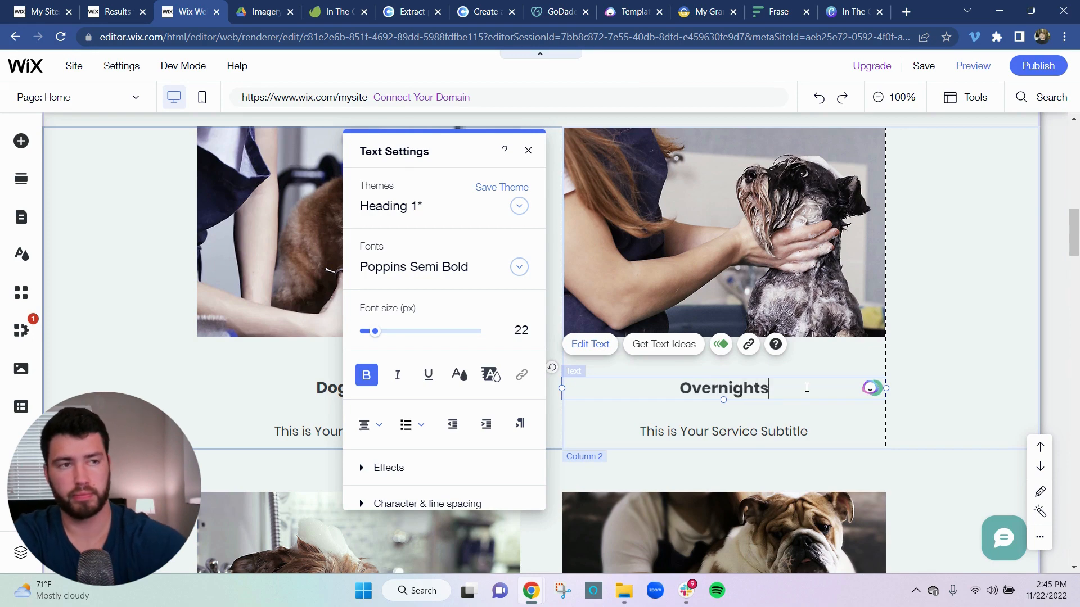
click(975, 313)
Step: Replace the "Self Serve Dog Wash" service title in the second row with "Home Care"
scroll(530, 265, down, 6)
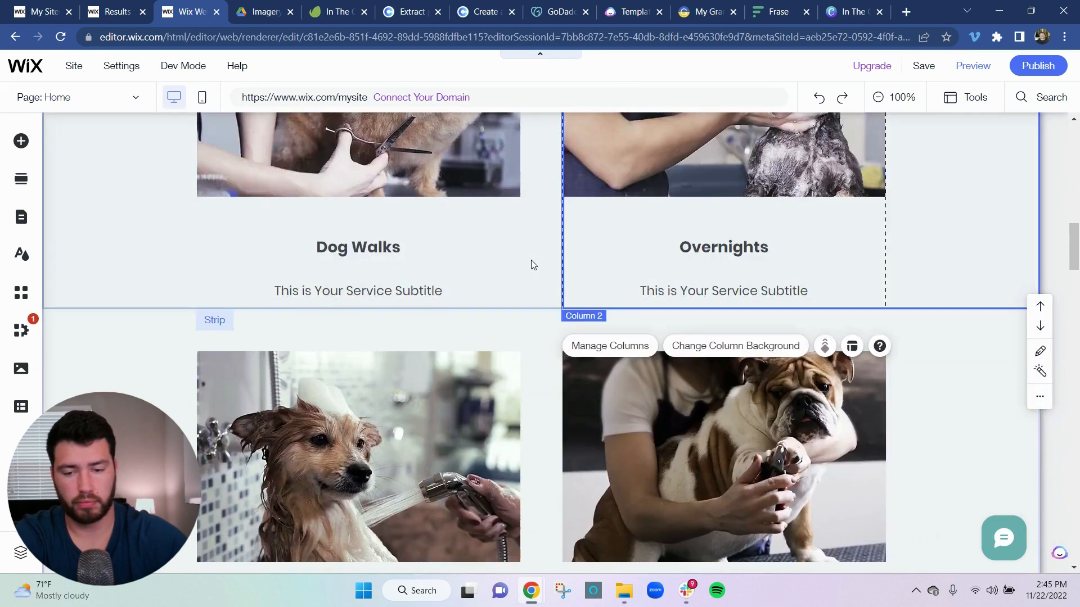
click(399, 403)
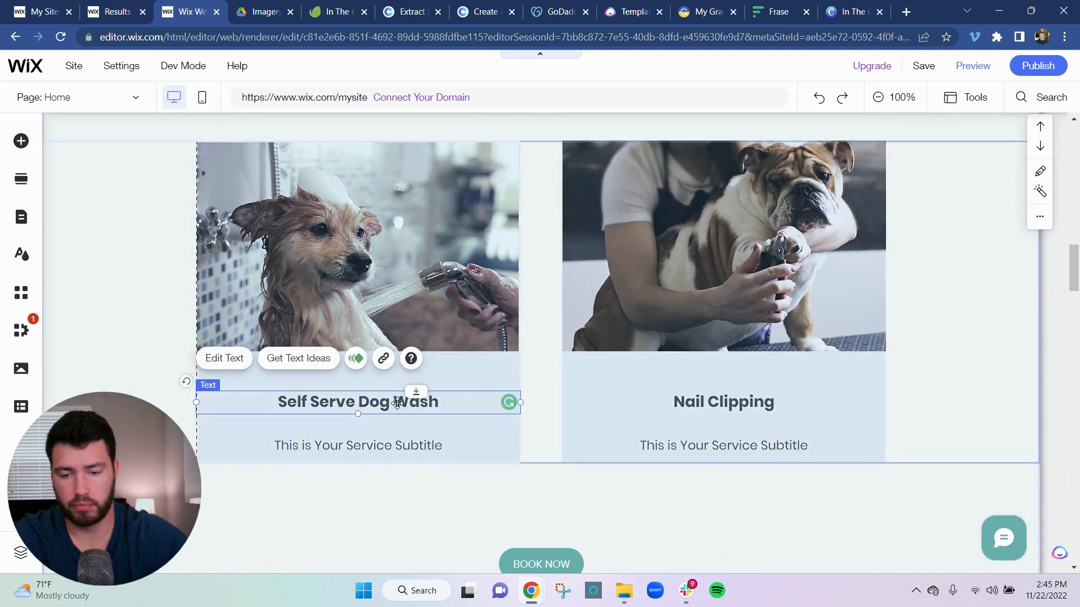
click(398, 403)
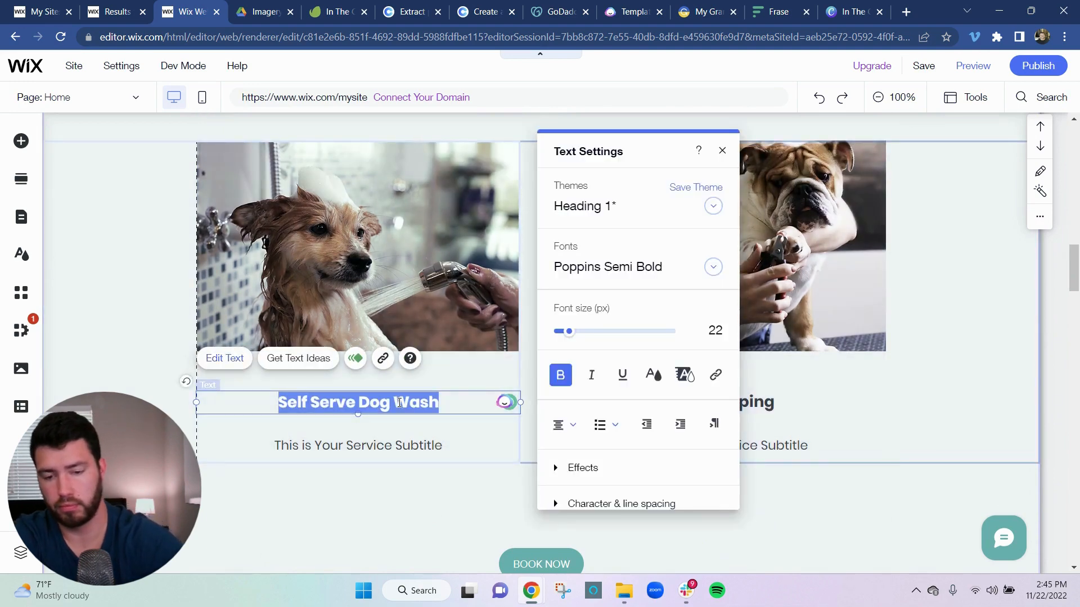
text(Home )
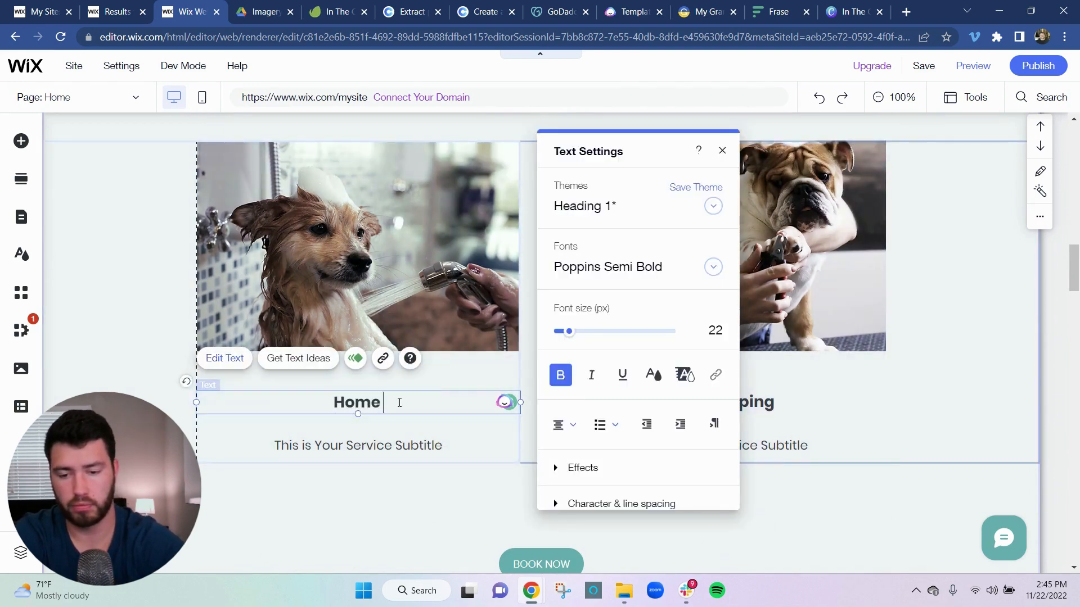
text(Care)
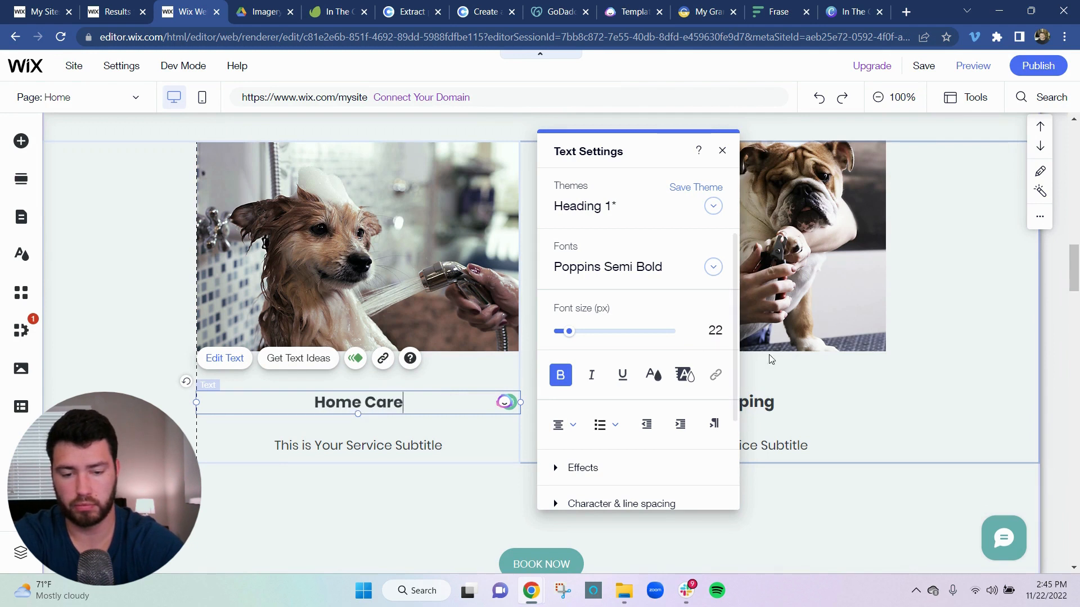
Step: Replace the "Nail Clipping" service title with "Exotic & Farm Animals" and finish editing the text
click(775, 402)
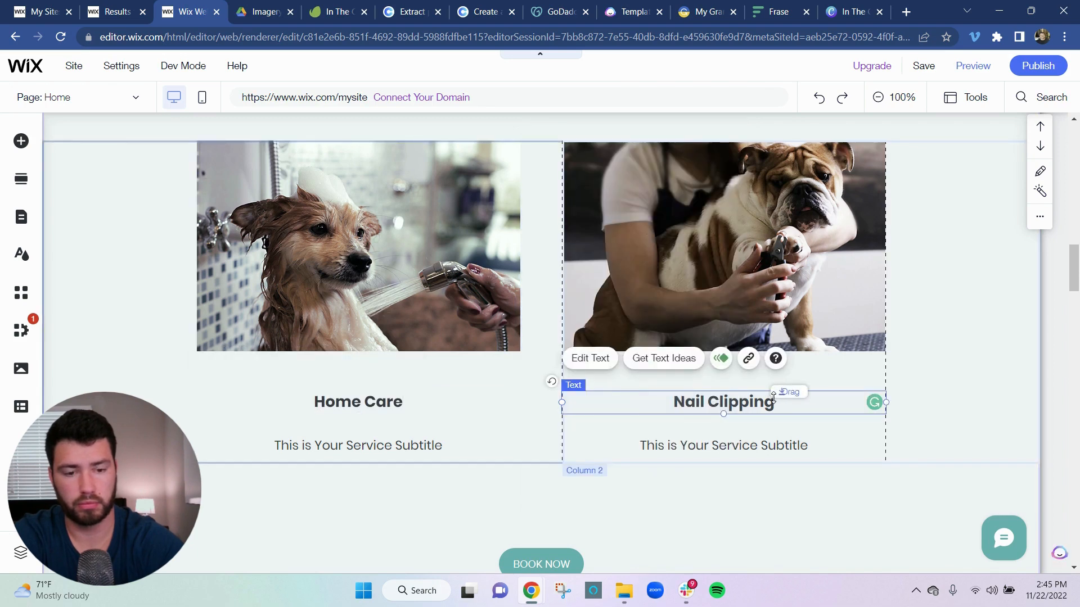
double_click(770, 404)
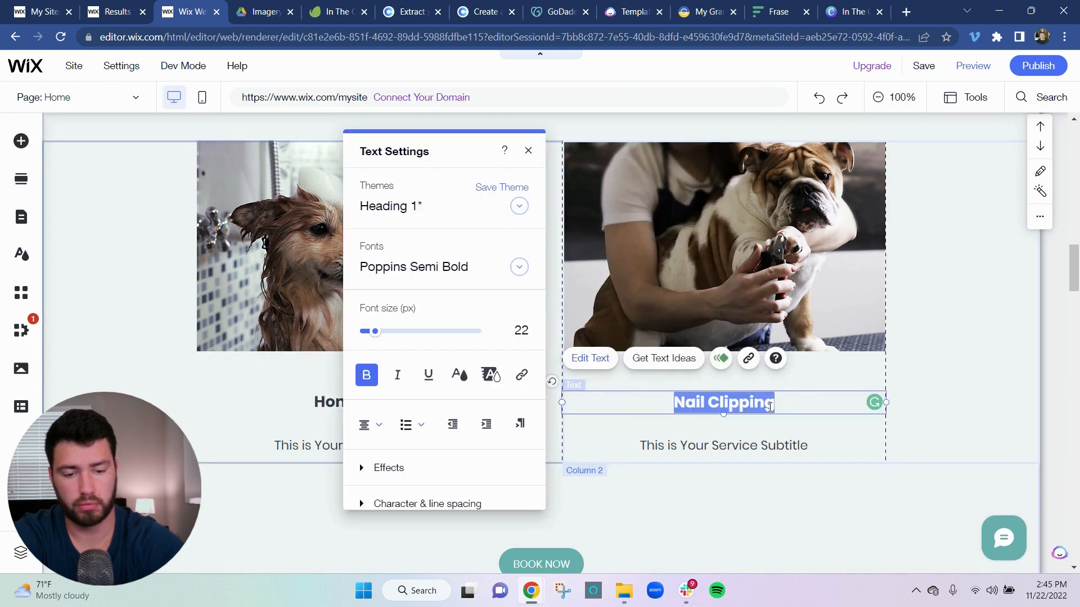
click(769, 403)
double_click(770, 406)
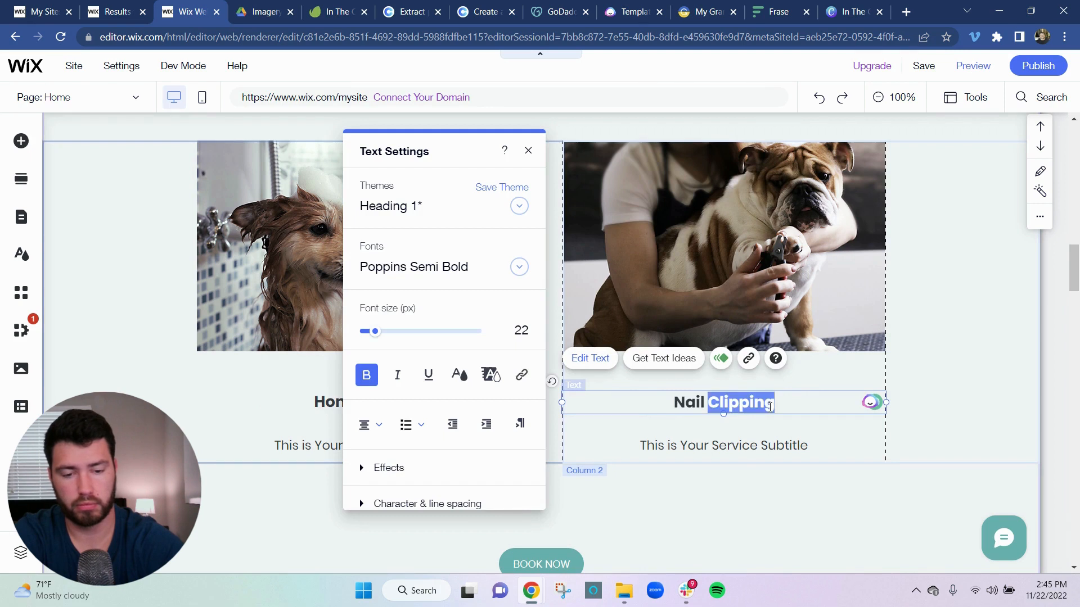
key(BackSpace)
key(BackSpace)
key(BackSpace)
key(BackSpace)
key(BackSpace)
key(BackSpace)
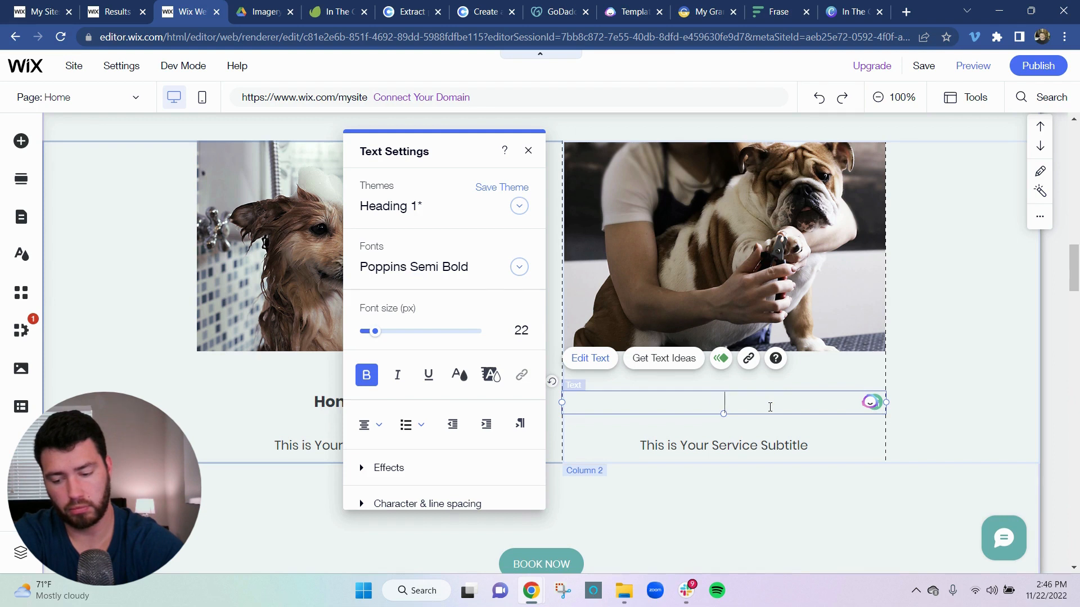
text(xotic)
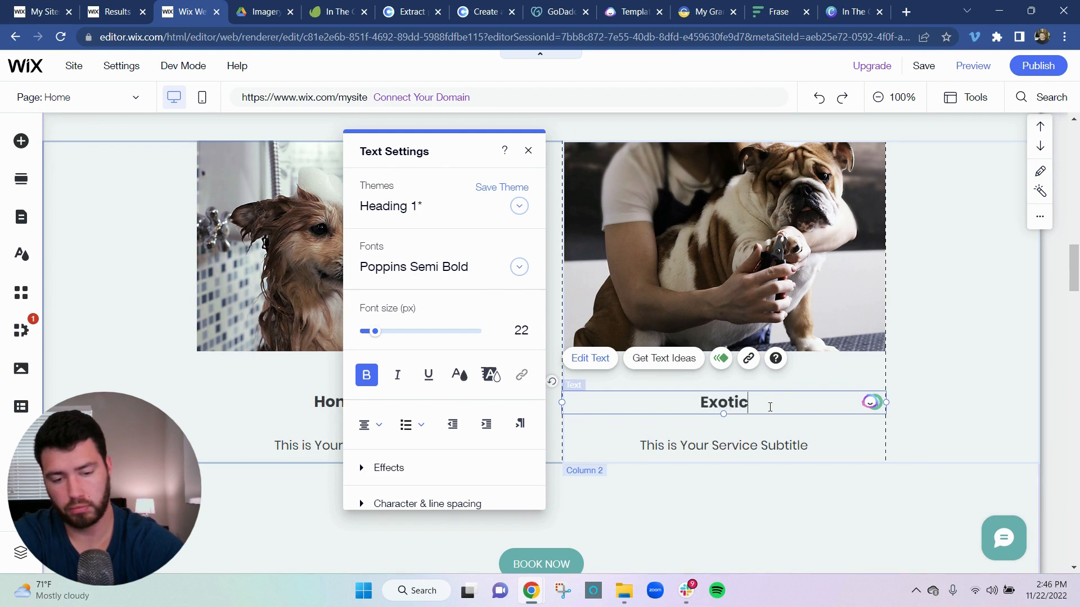
text( & Farm )
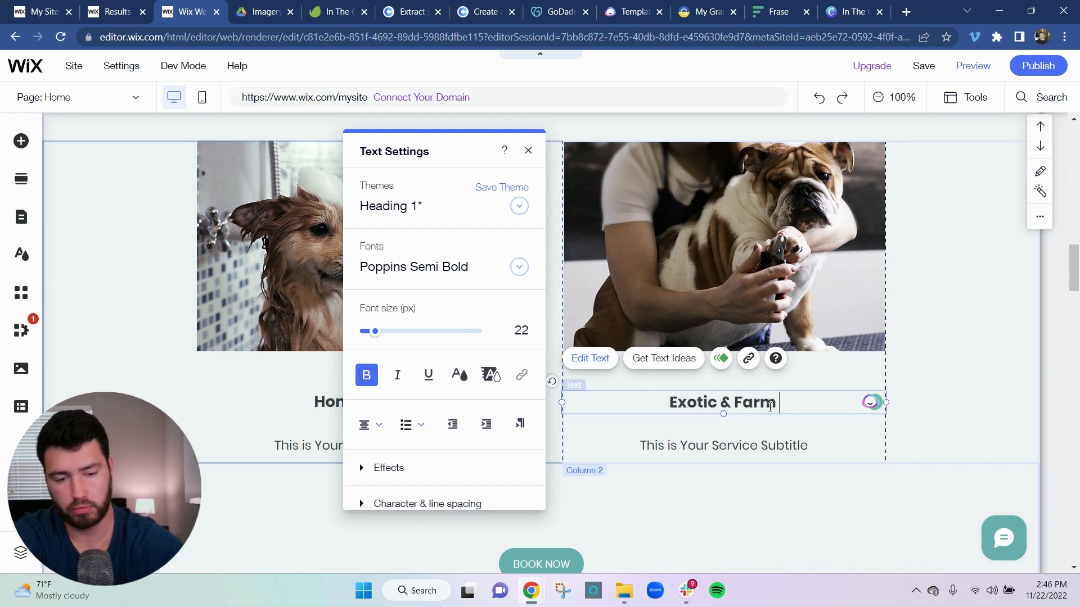
text(Anima)
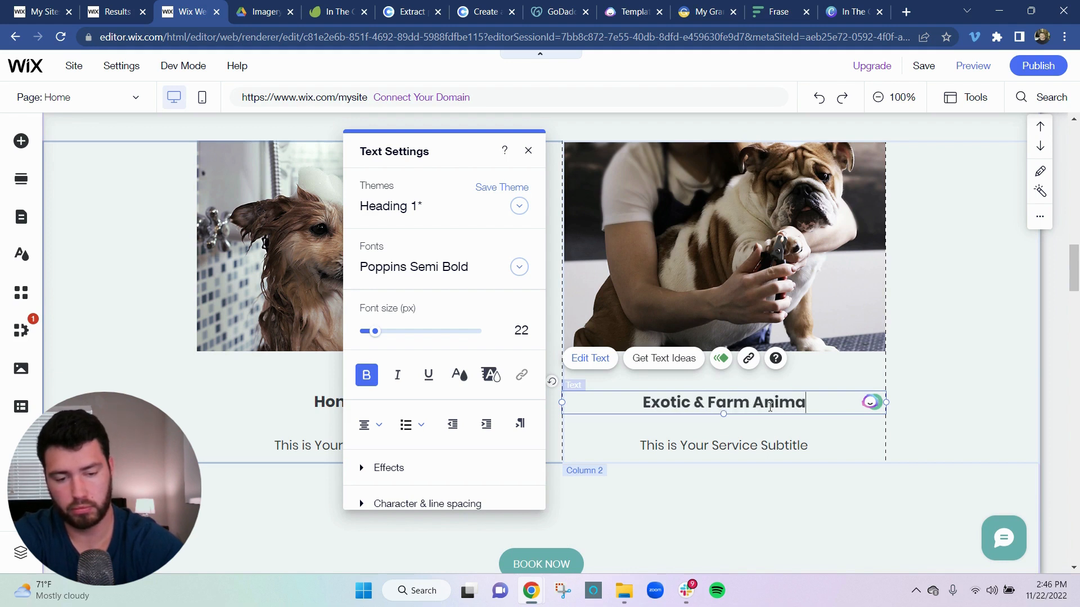
text(ls)
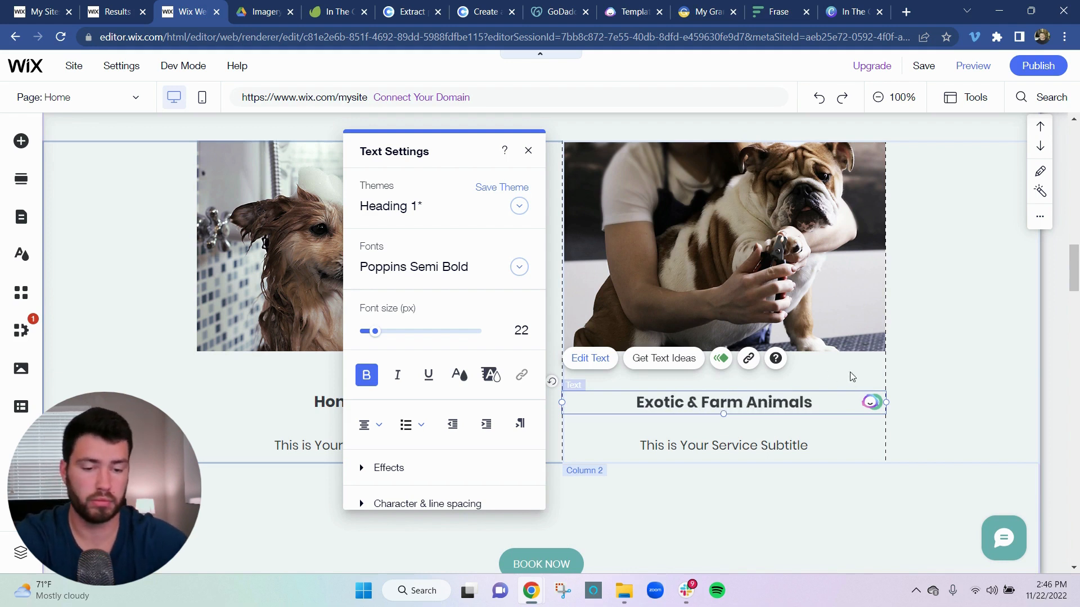
click(940, 367)
Step: Open the image above the Dog Walks title for cropping and apply the crop
scroll(540, 394, up, 7)
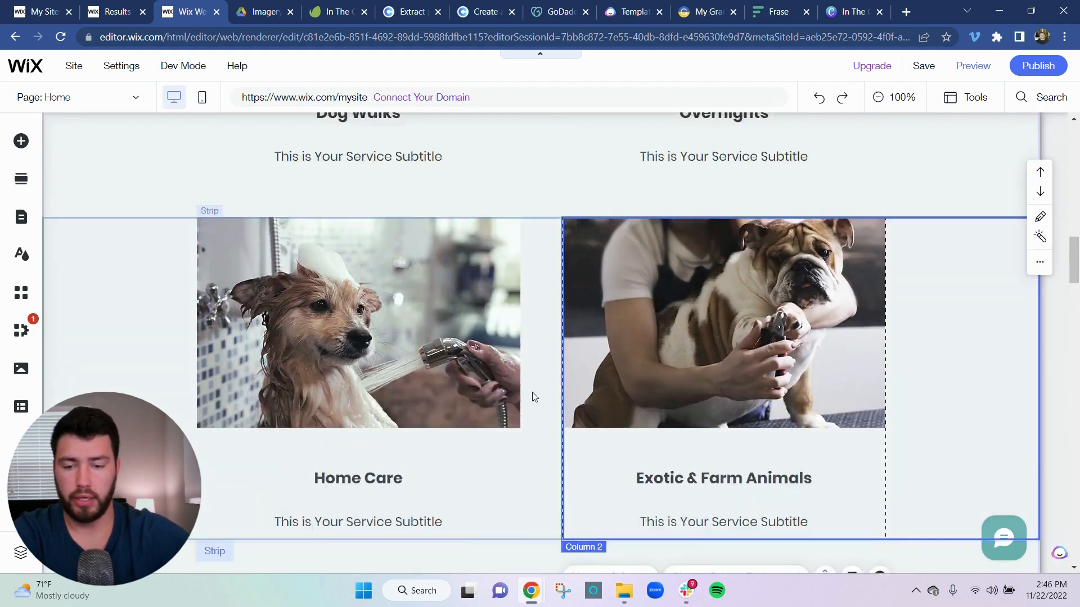
scroll(669, 360, up, 1)
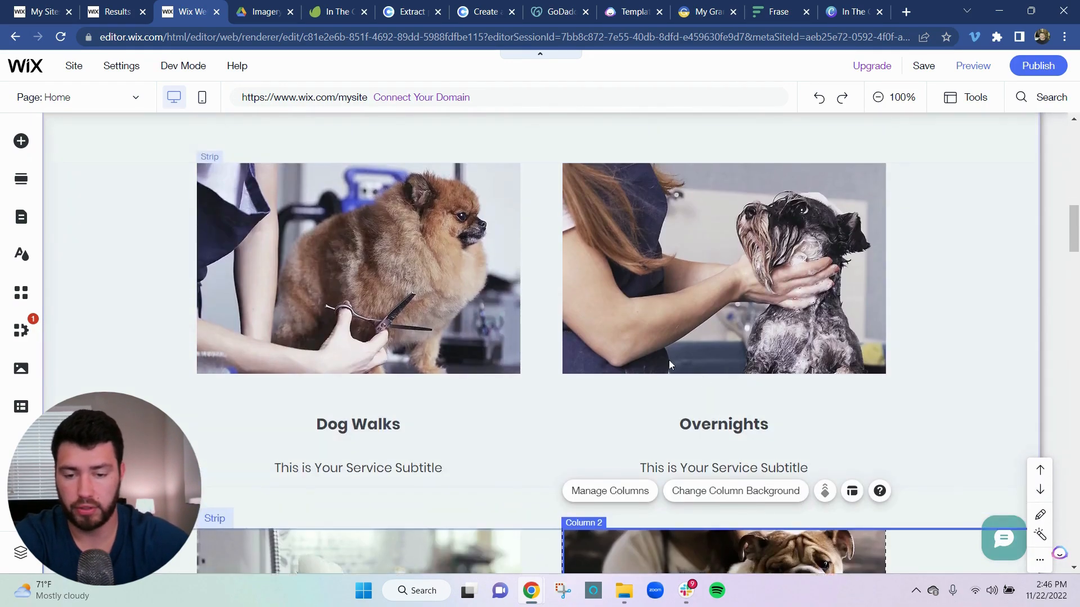
click(437, 347)
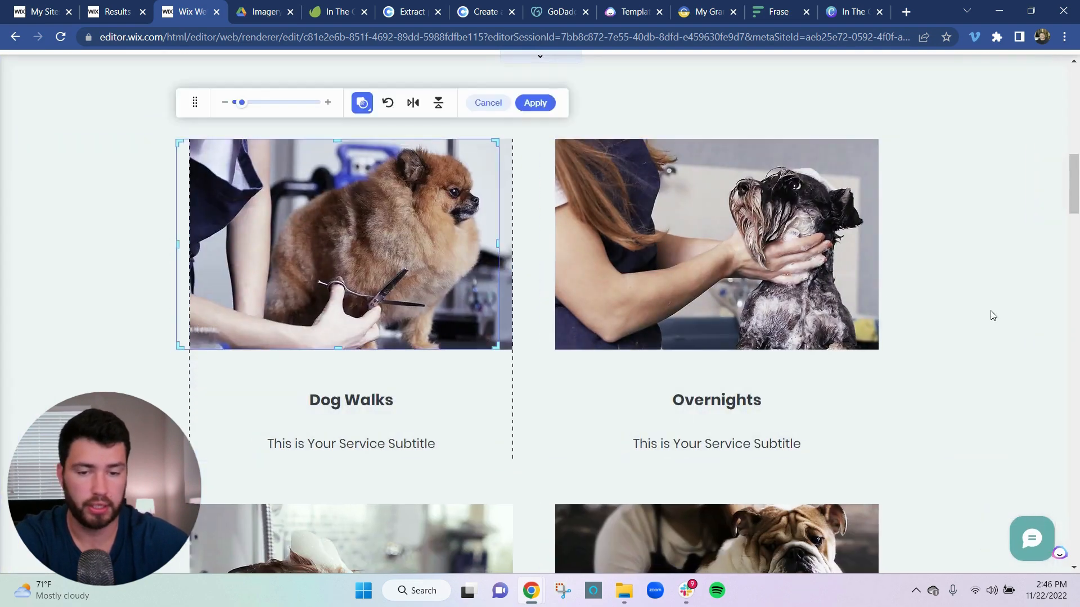
click(529, 107)
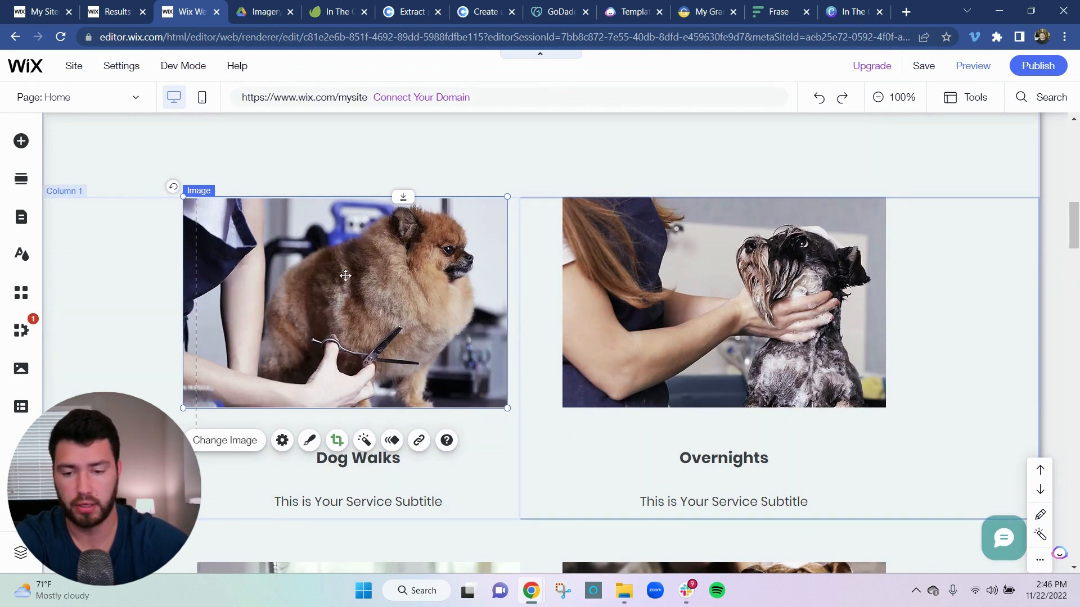
scroll(346, 275, down, 4)
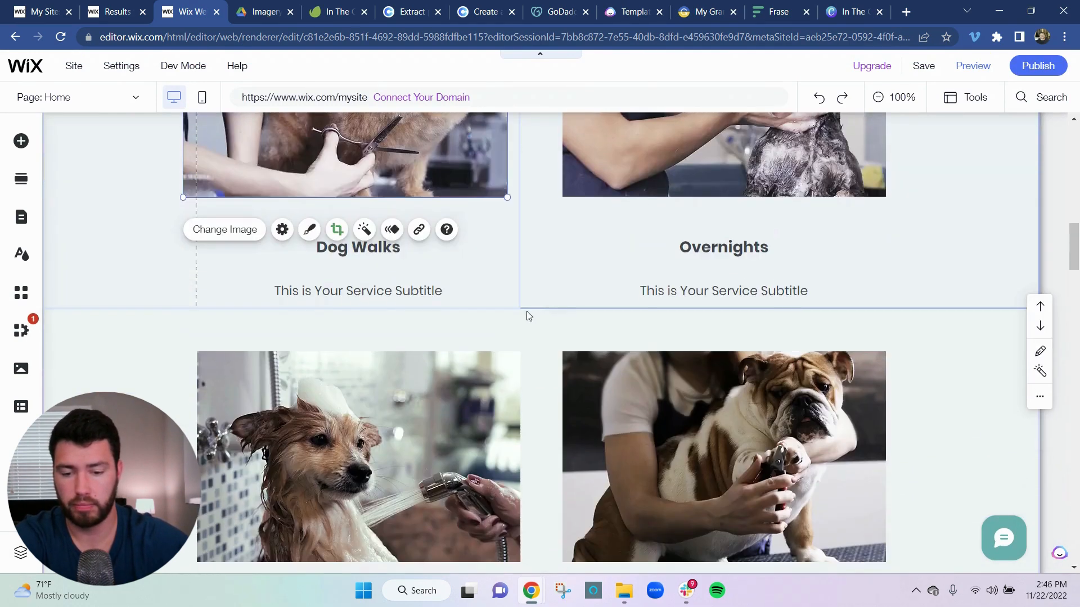
Step: Start changing the image above Dog Walks and open the Images folder inside Brand Assets
scroll(509, 304, up, 4)
scroll(418, 284, down, 1)
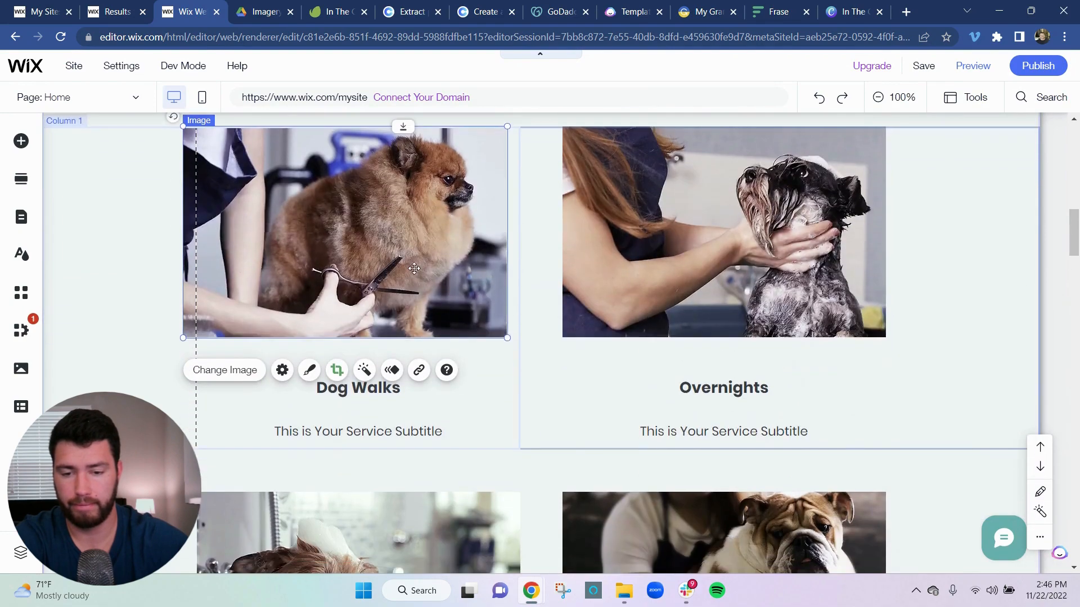
scroll(514, 315, down, 5)
scroll(493, 322, up, 4)
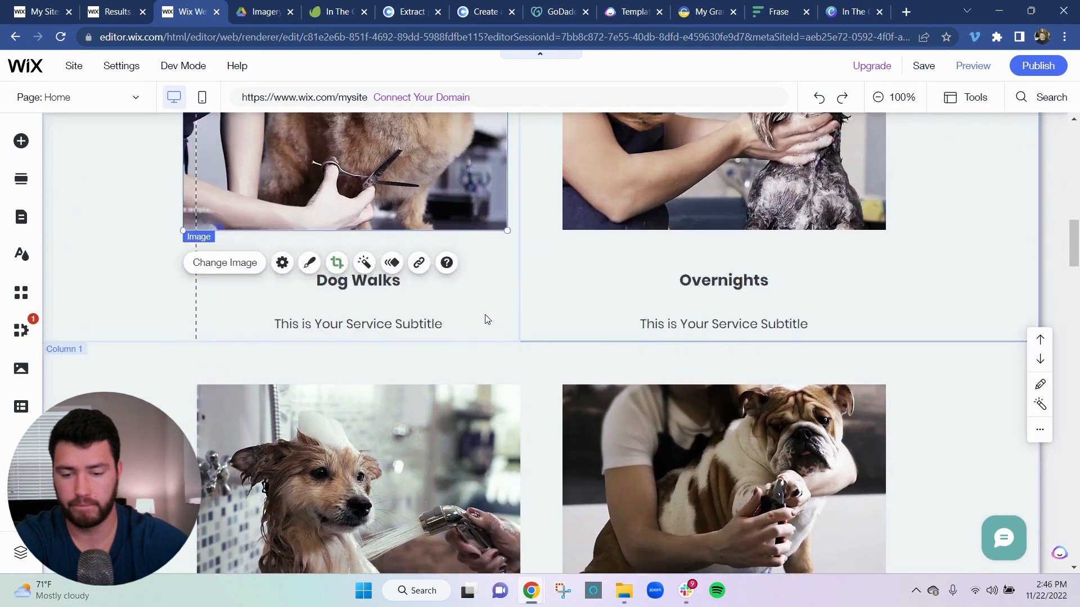
scroll(492, 318, up, 4)
scroll(370, 288, down, 1)
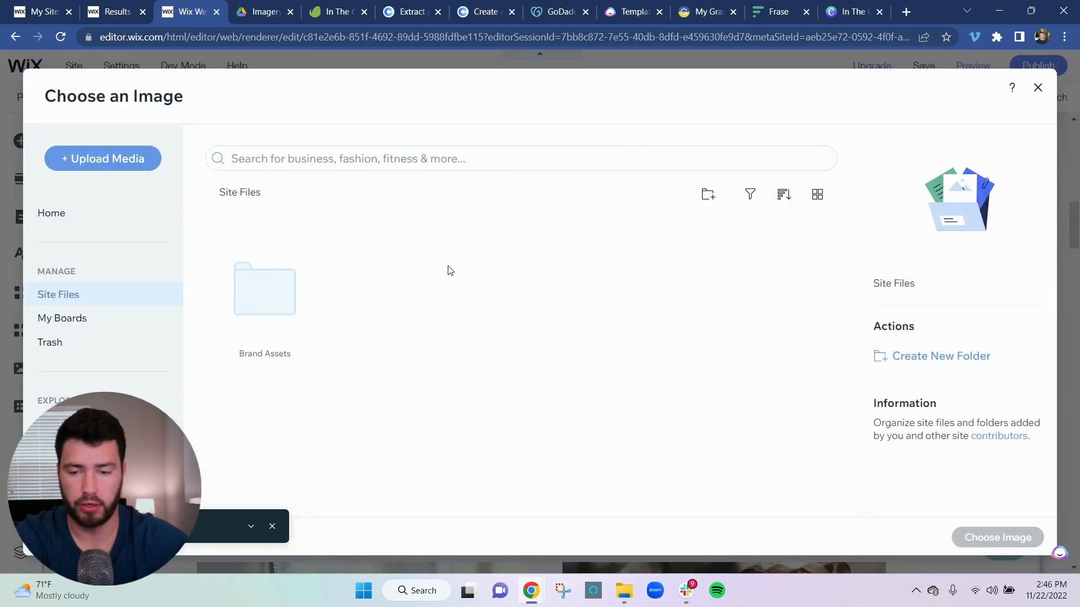
double_click(272, 298)
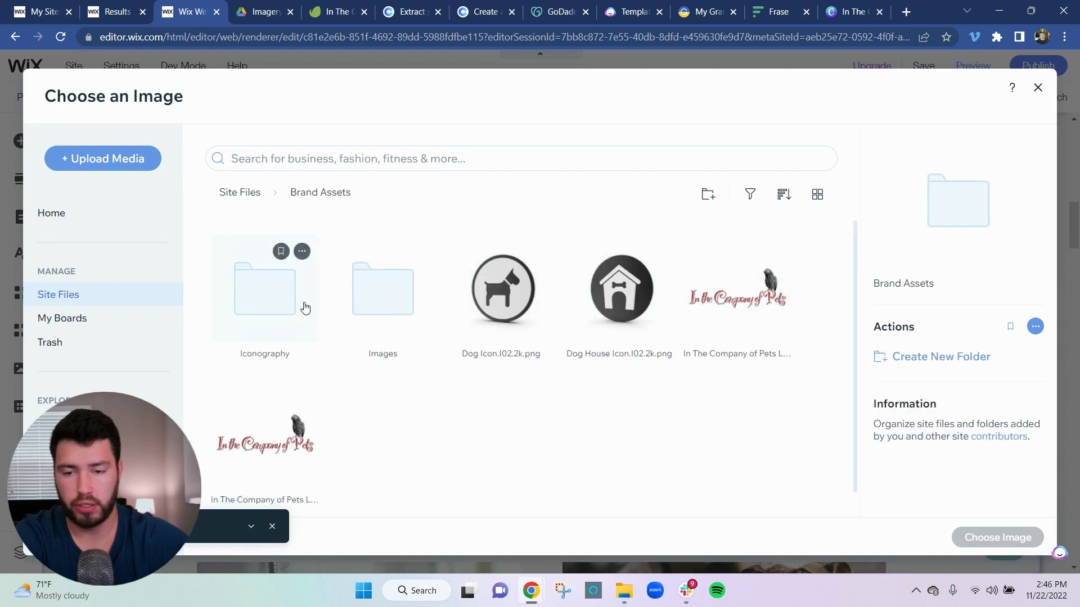
scroll(438, 360, down, 1)
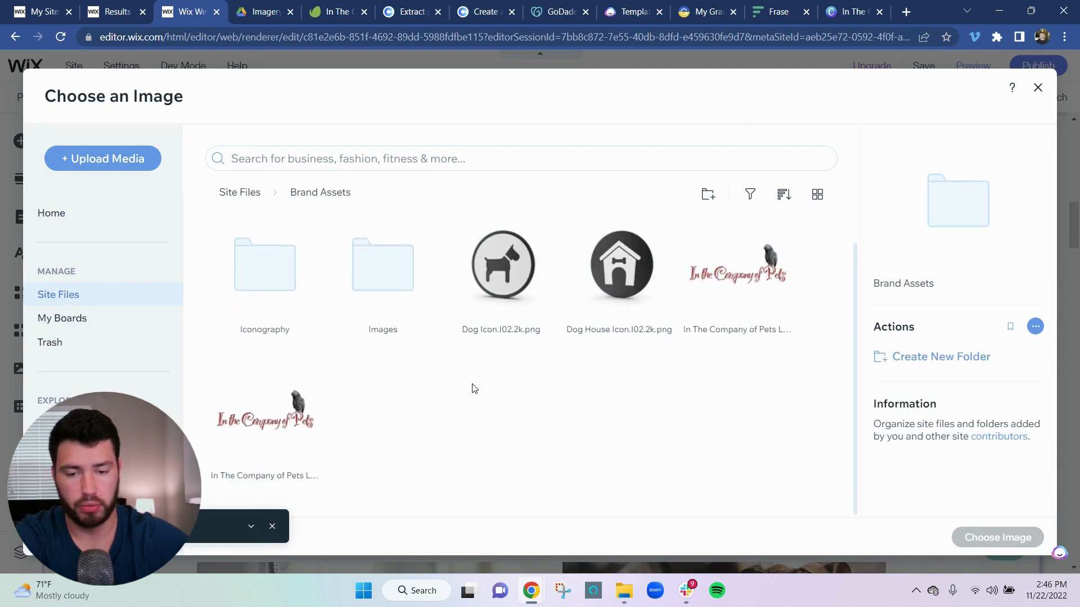
click(381, 279)
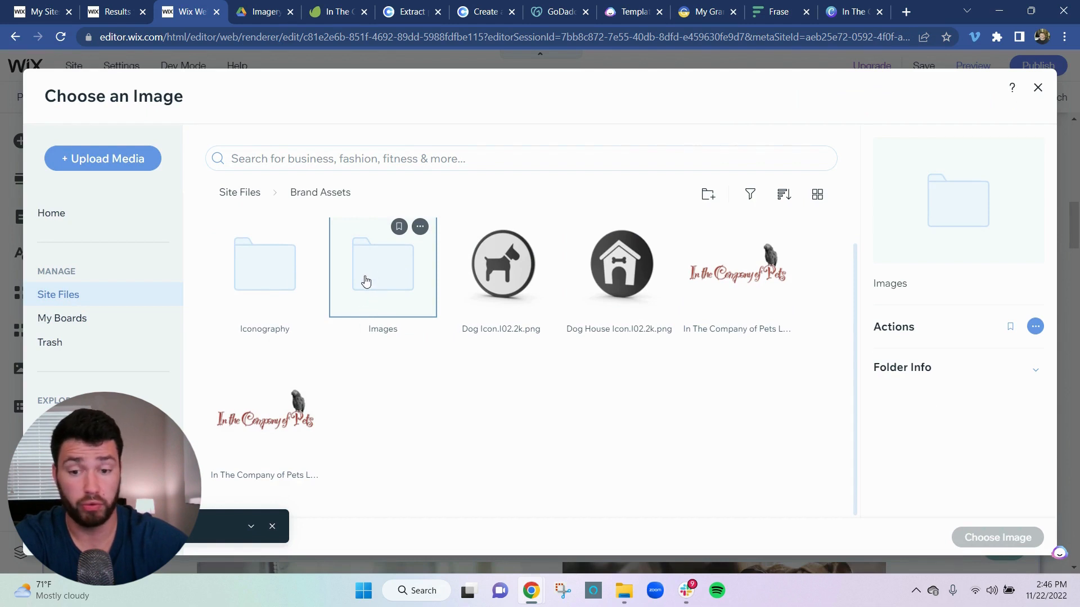
double_click(365, 281)
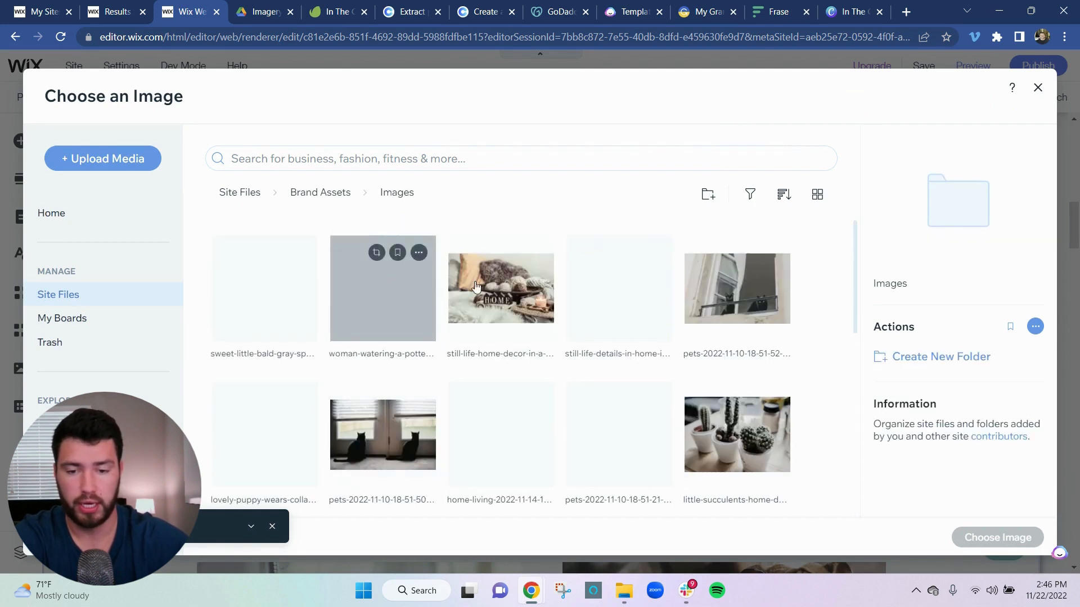
Step: Replace the Dog Walks image with the cute-dog-at-home photo of the dog under a yellow blanket
scroll(483, 287, down, 2)
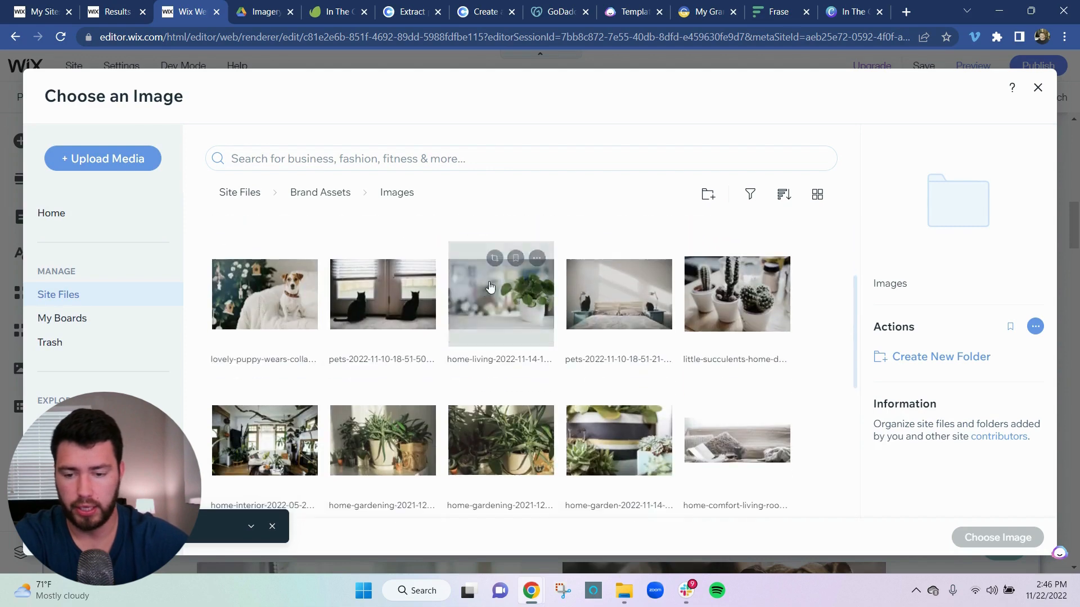
scroll(489, 287, down, 2)
scroll(619, 338, down, 3)
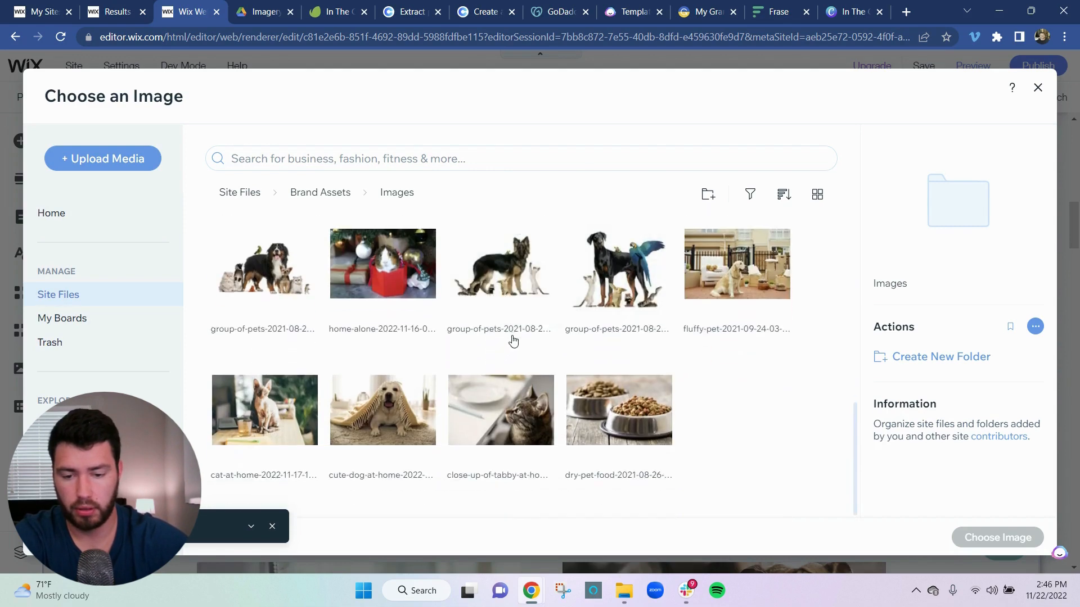
scroll(635, 371, up, 2)
scroll(639, 374, down, 2)
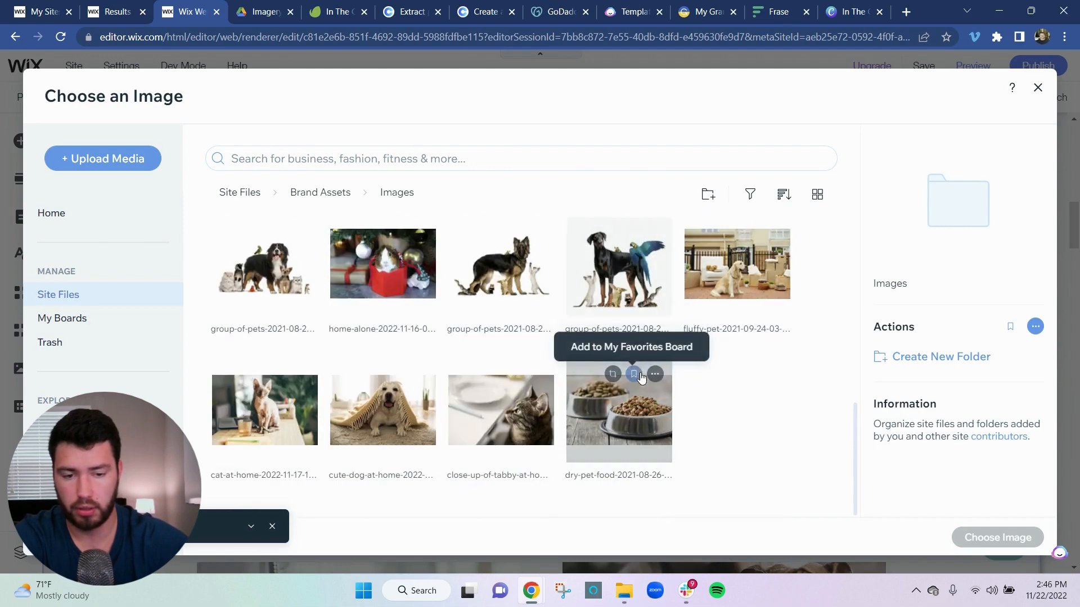
scroll(397, 408, up, 3)
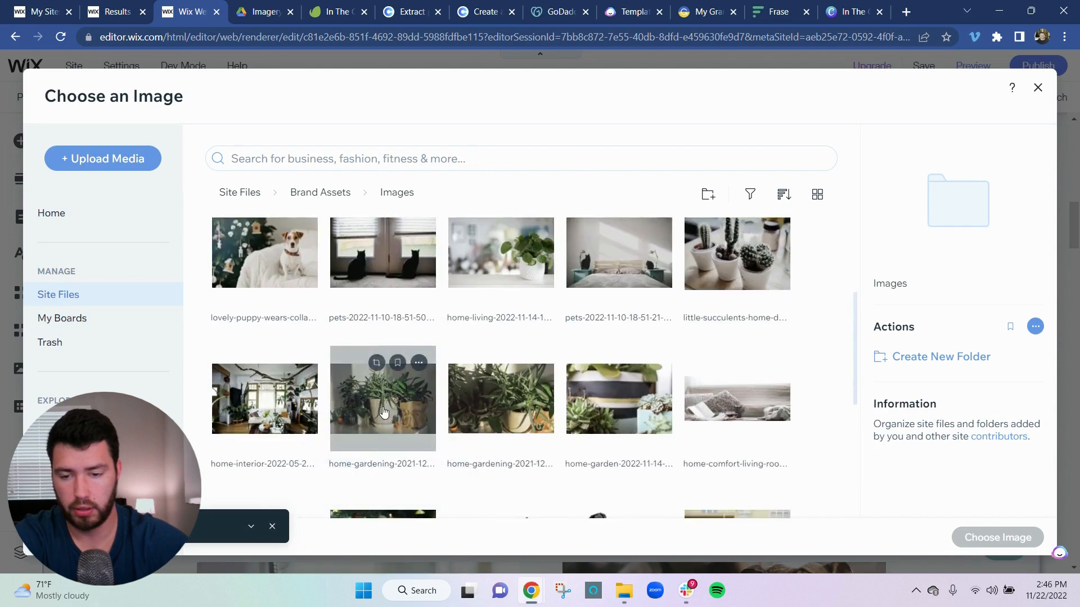
scroll(384, 412, up, 3)
scroll(495, 399, down, 2)
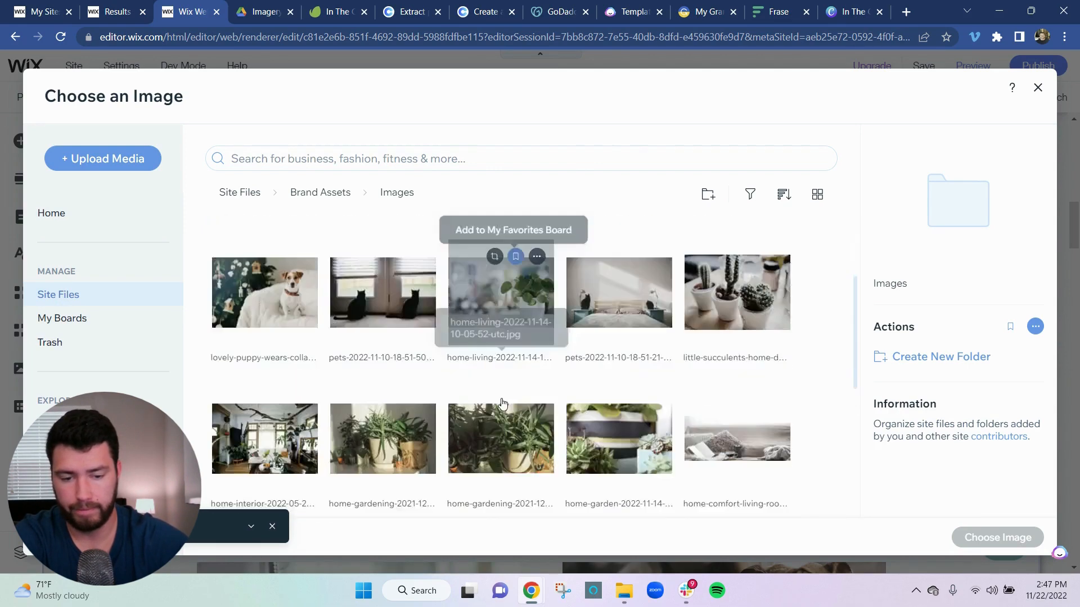
scroll(502, 403, down, 5)
click(402, 419)
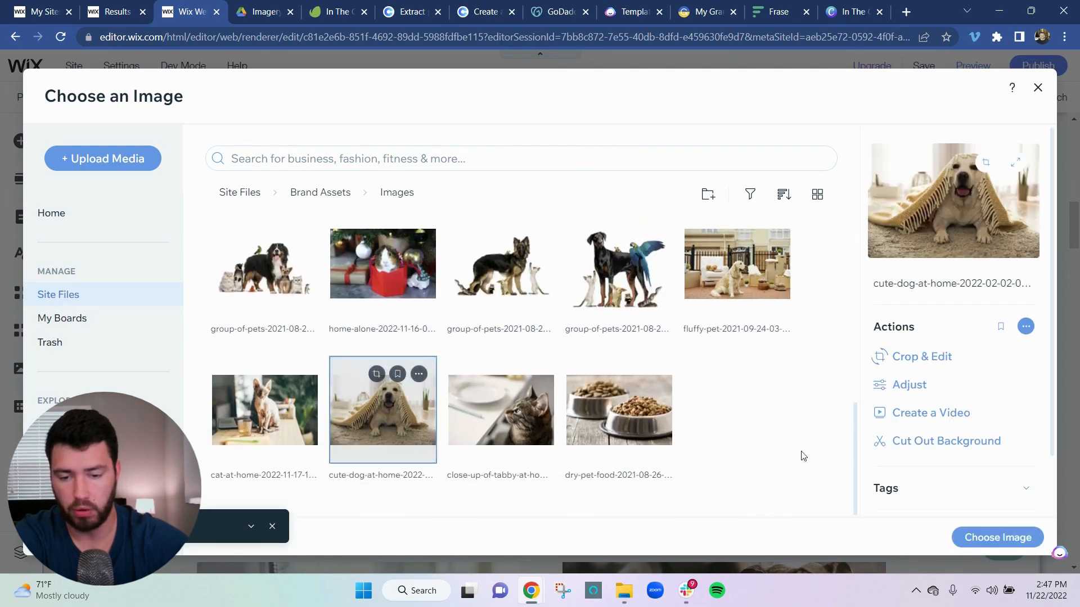
click(993, 537)
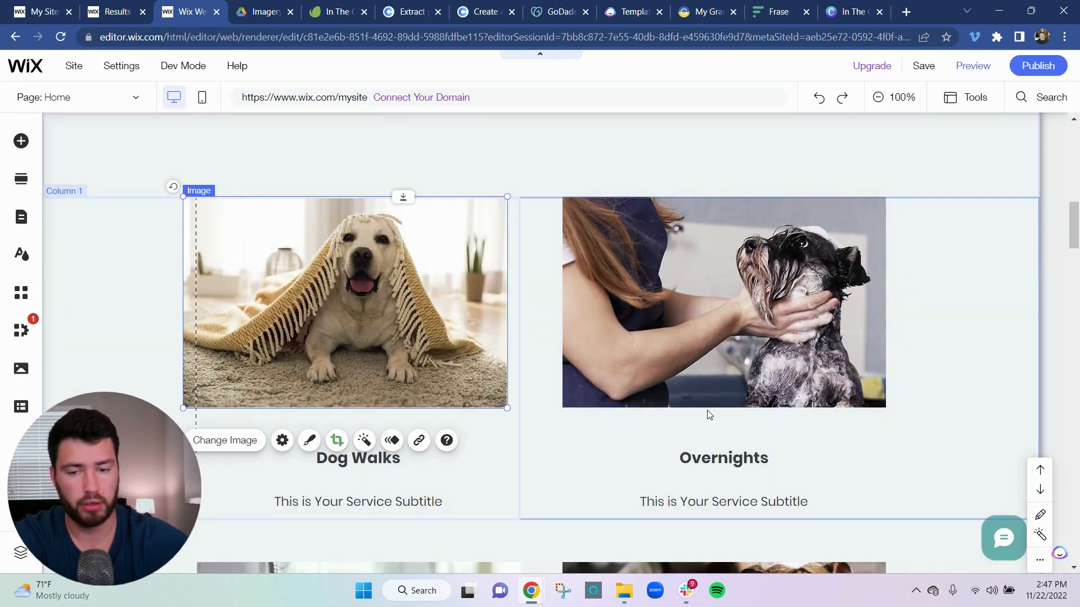
Step: Start changing the image above Overnights and open the Images folder inside Brand Assets, collapsing the upload status list
click(762, 352)
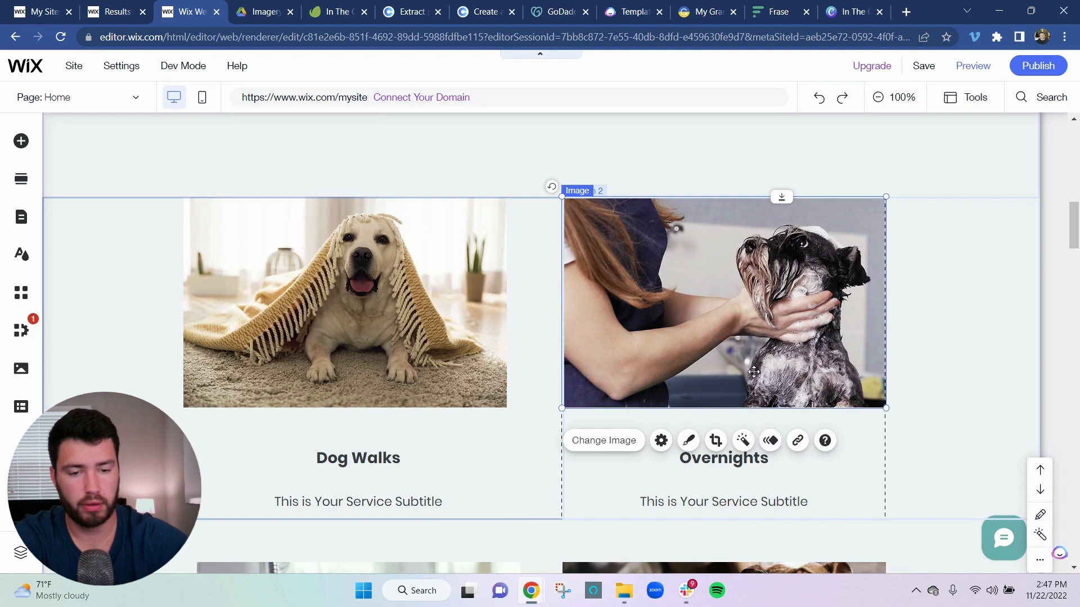
click(616, 441)
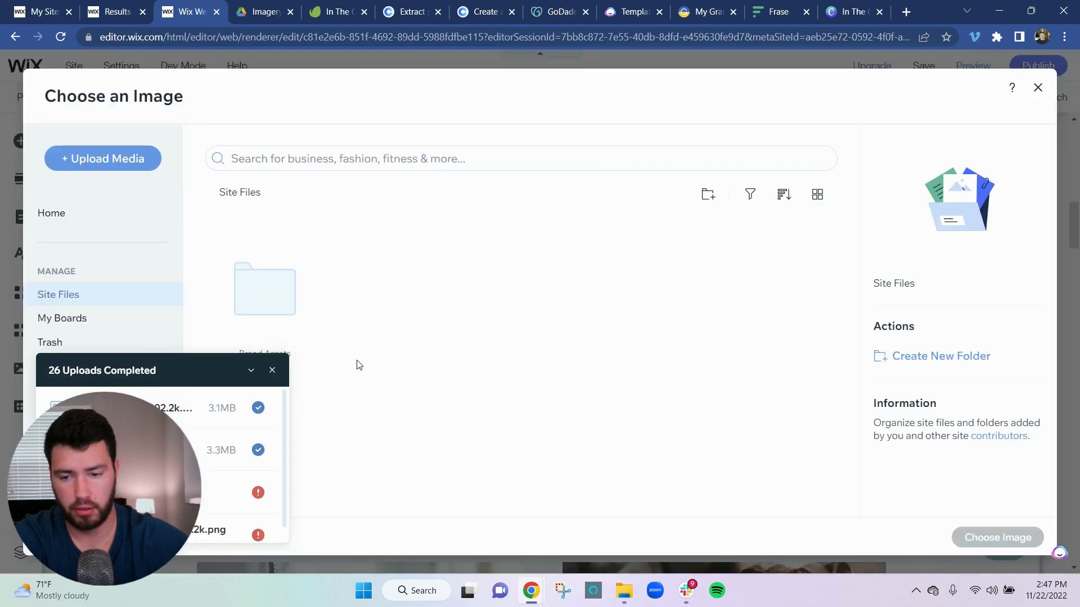
double_click(279, 311)
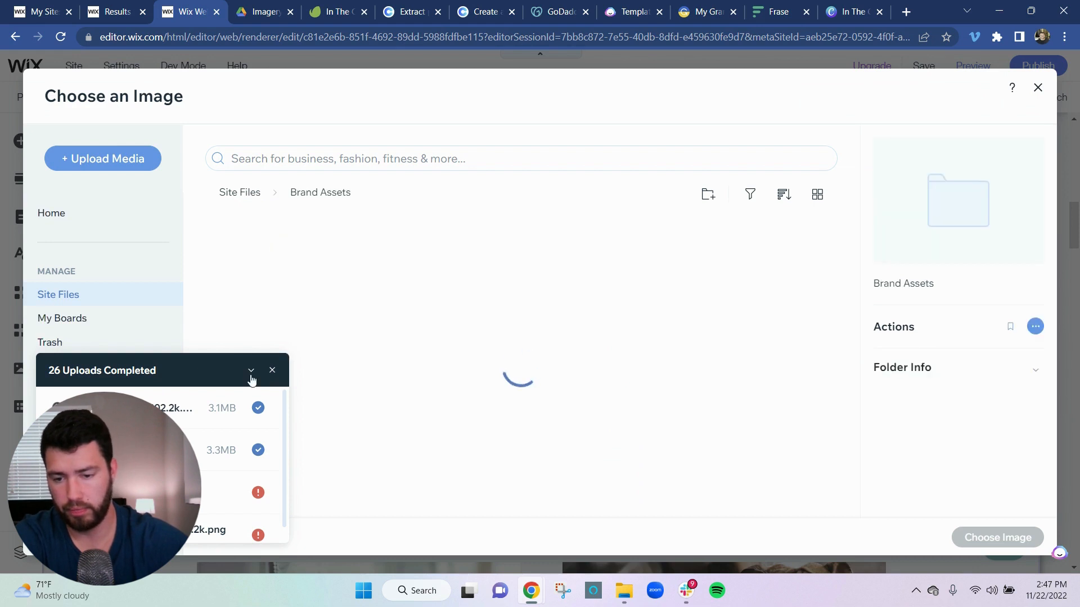
click(251, 370)
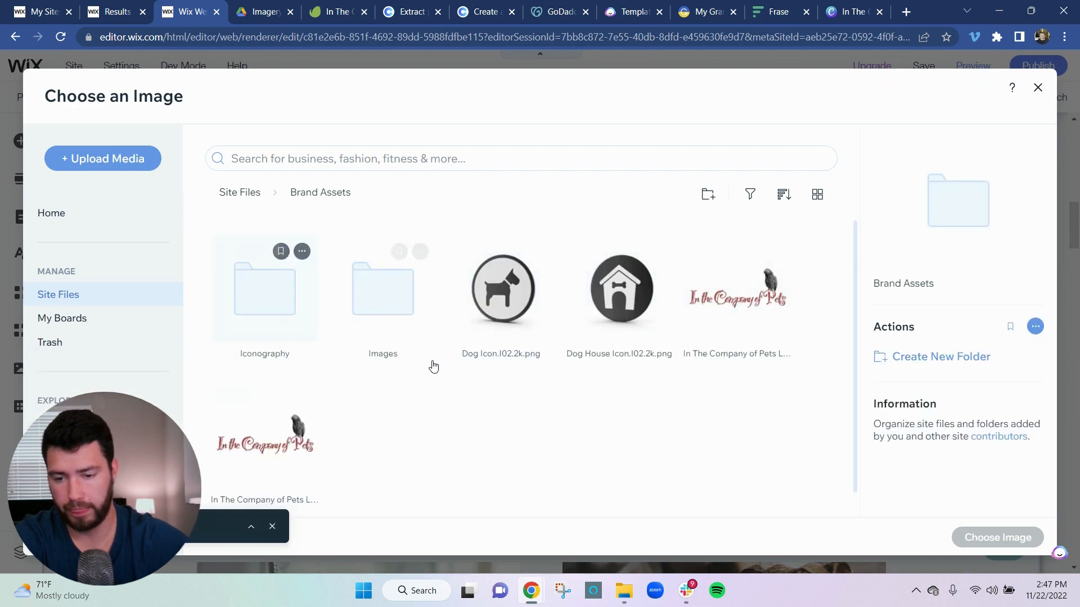
click(361, 309)
double_click(360, 309)
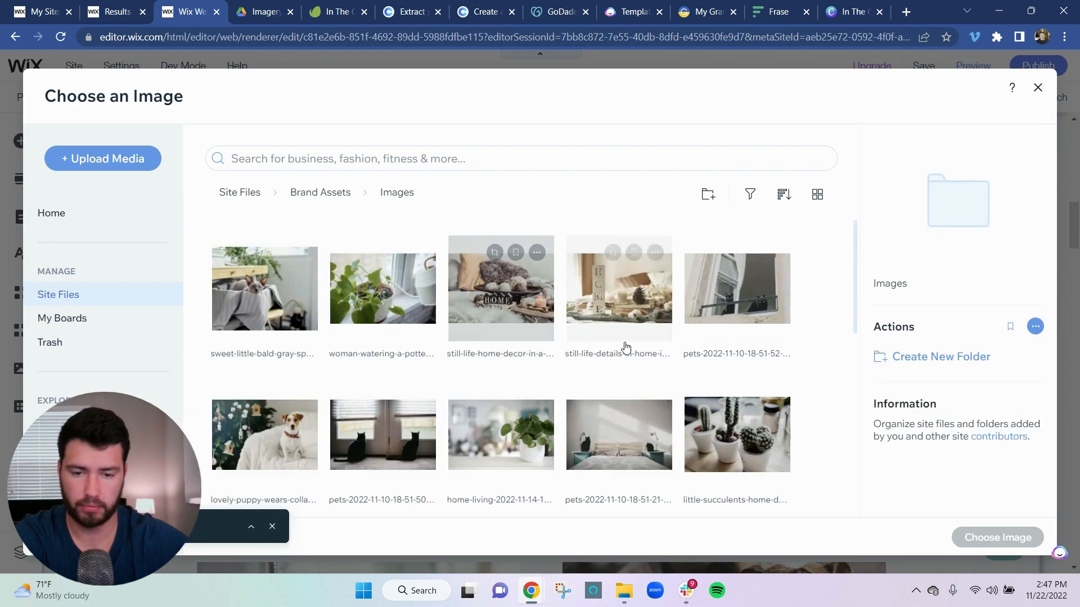
scroll(608, 360, down, 2)
scroll(588, 365, up, 1)
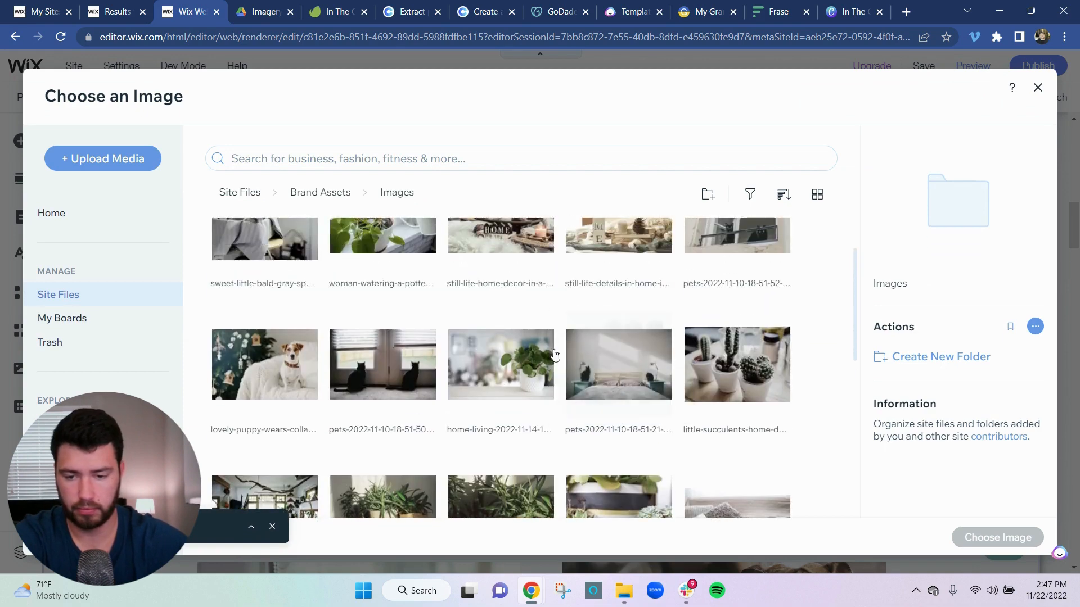
scroll(506, 371, down, 2)
scroll(464, 376, down, 3)
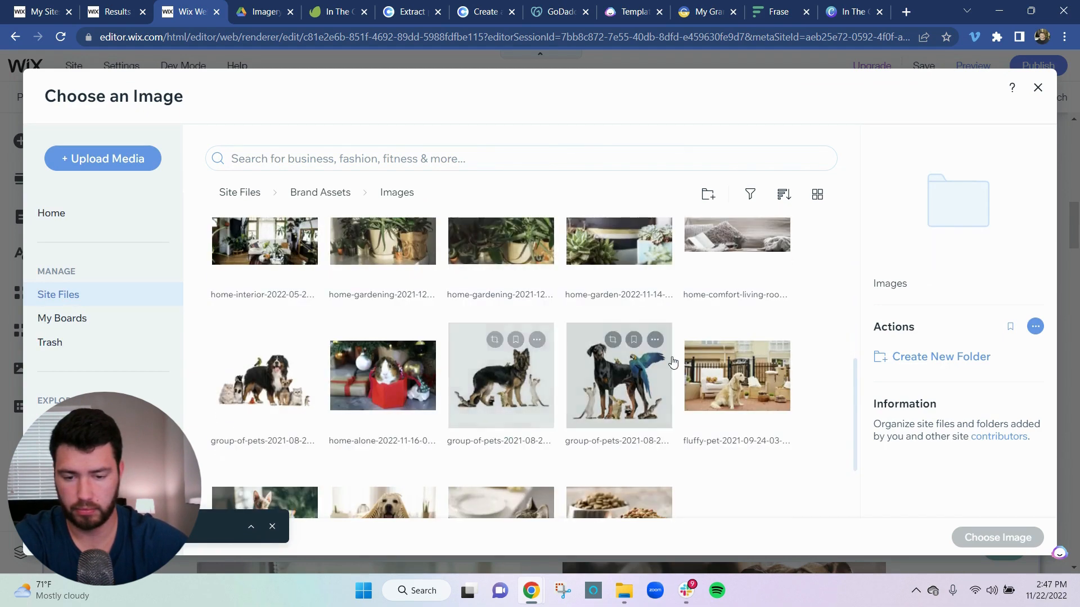
scroll(748, 371, down, 1)
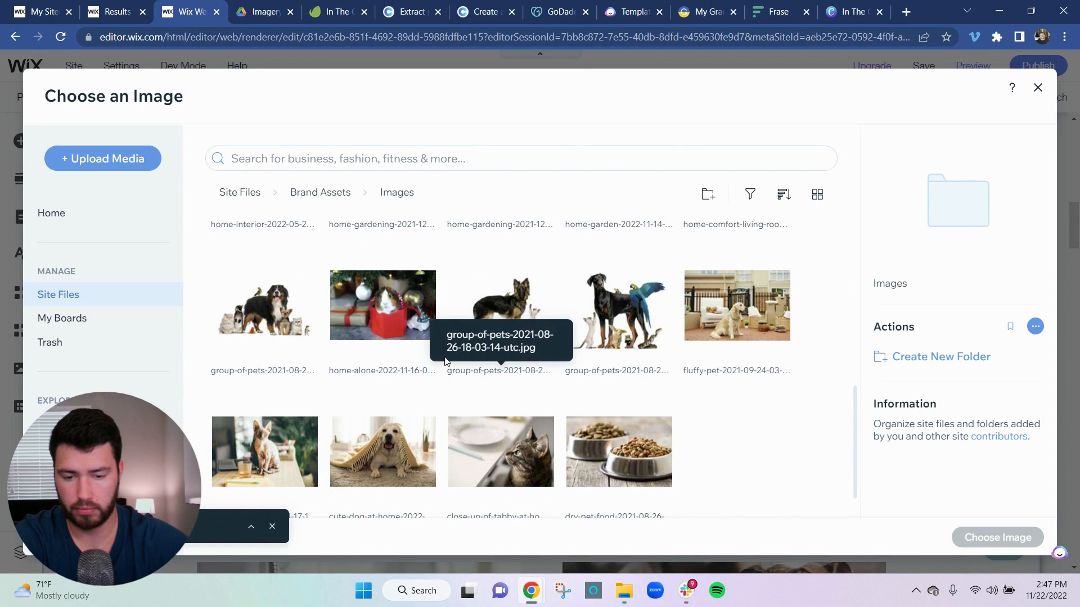
scroll(444, 354, up, 4)
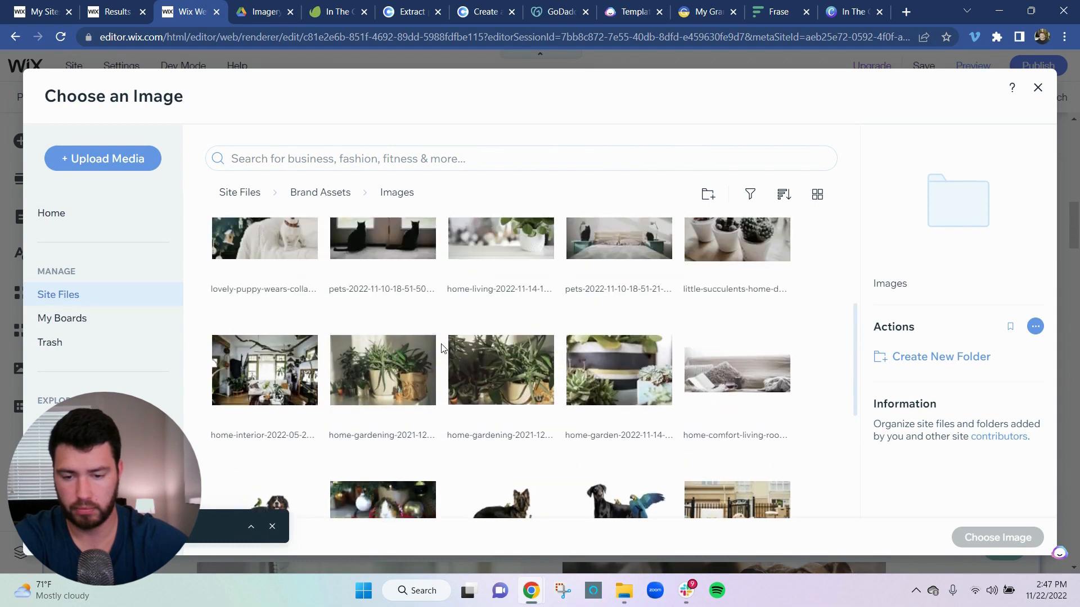
scroll(449, 355, up, 3)
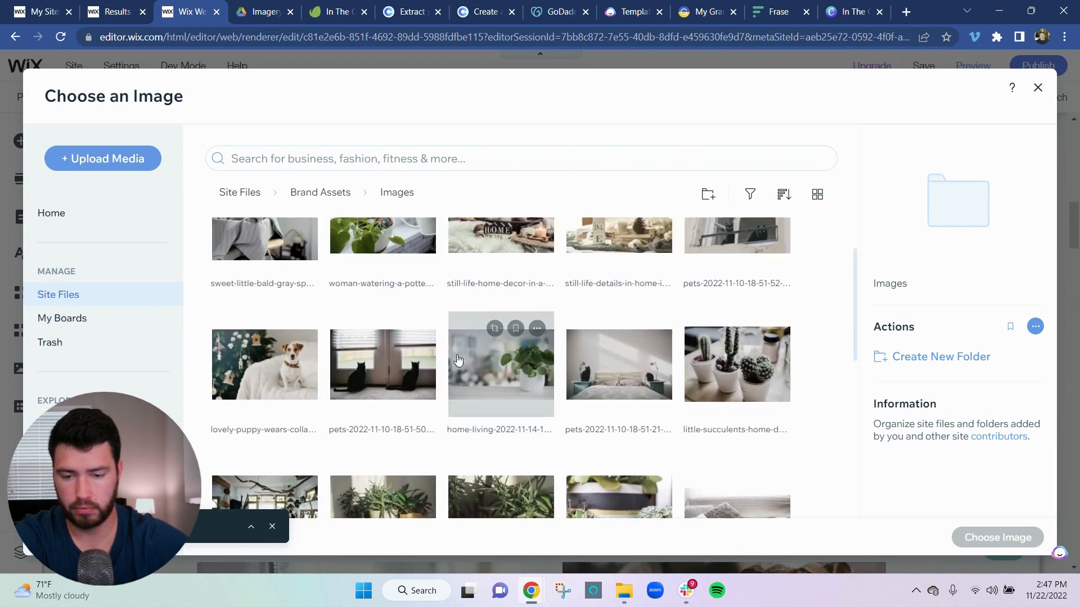
scroll(456, 359, up, 2)
click(404, 427)
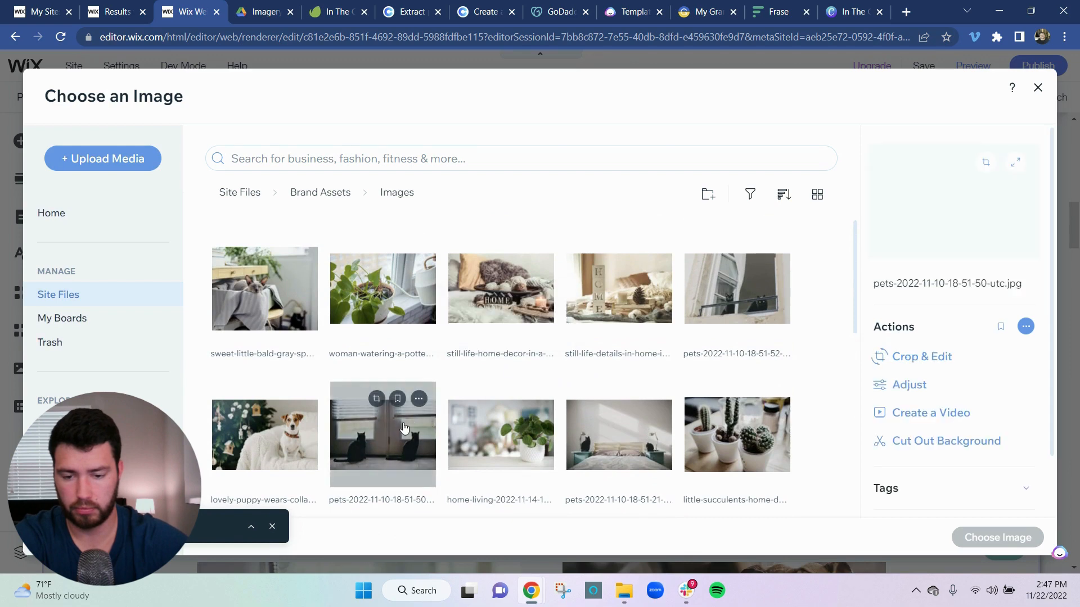
click(990, 537)
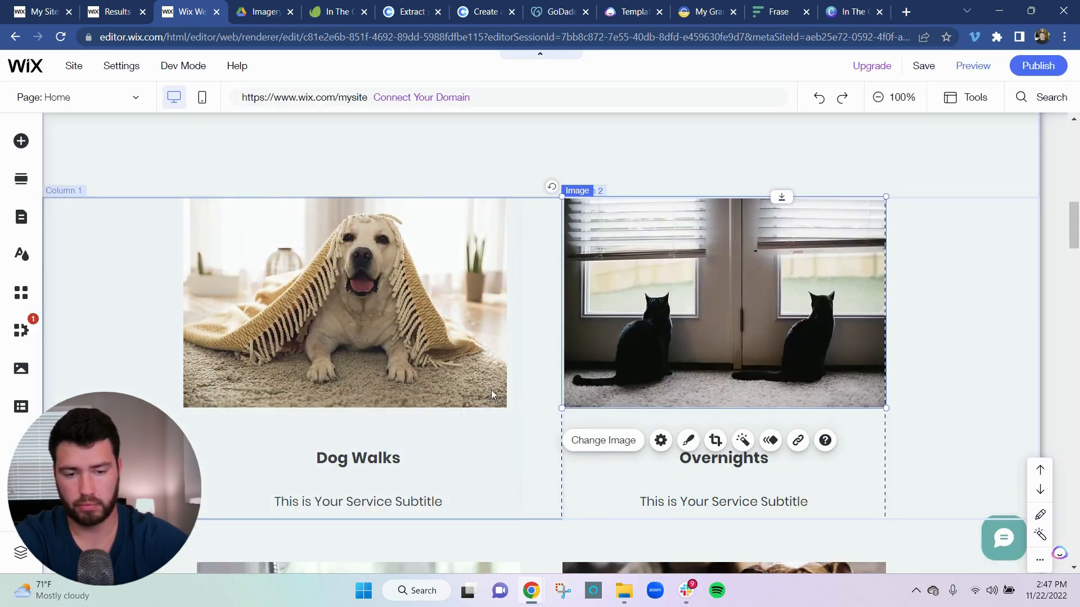
Step: Start changing the image above Home Care and open the Images folder inside Brand Assets, collapsing the upload status list
scroll(461, 371, down, 10)
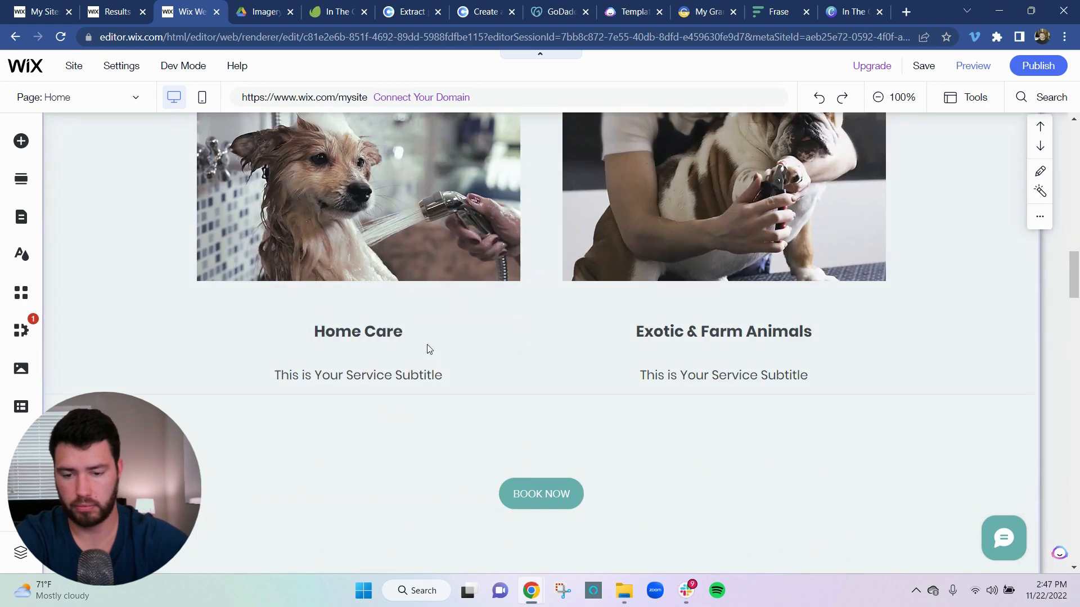
click(390, 253)
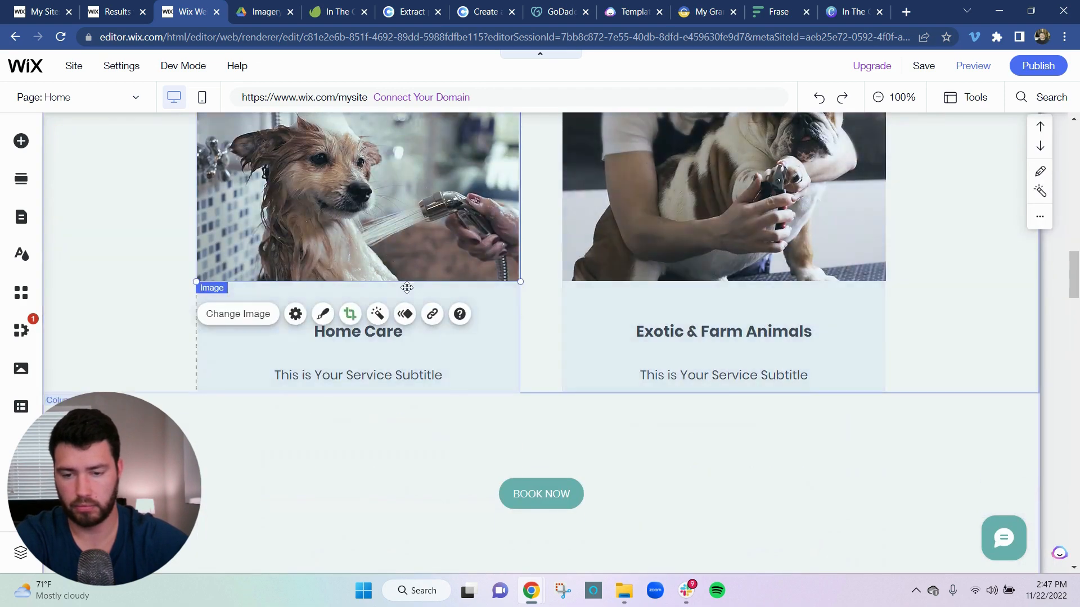
click(230, 315)
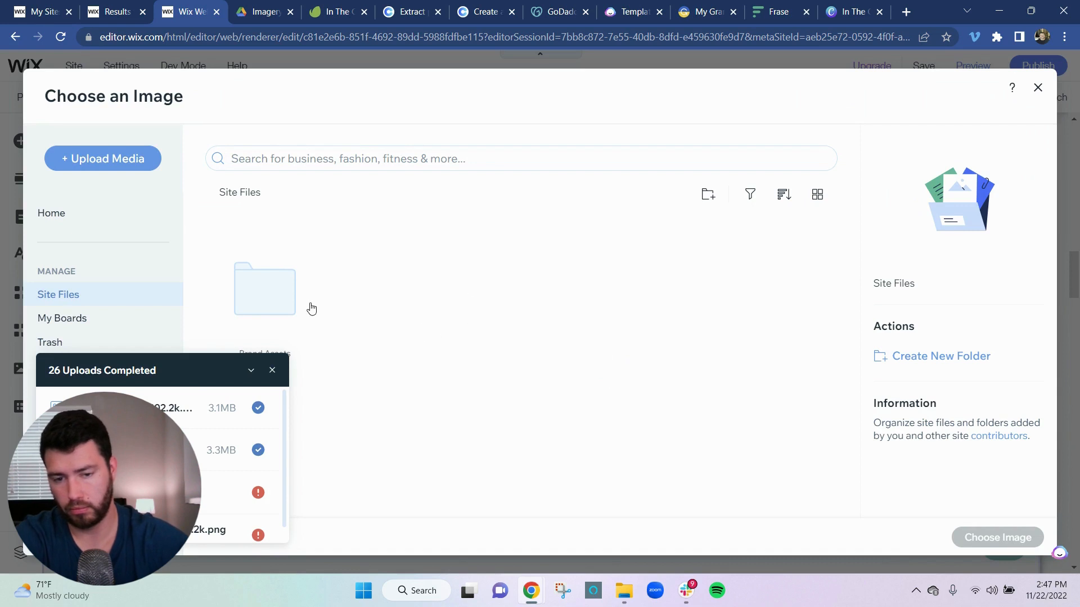
double_click(275, 294)
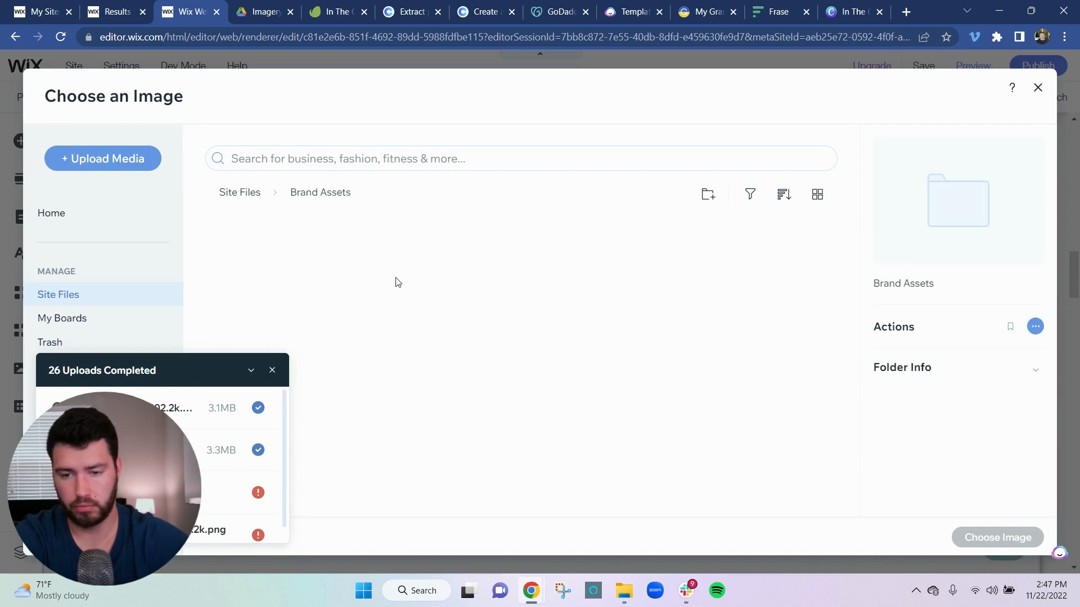
click(251, 368)
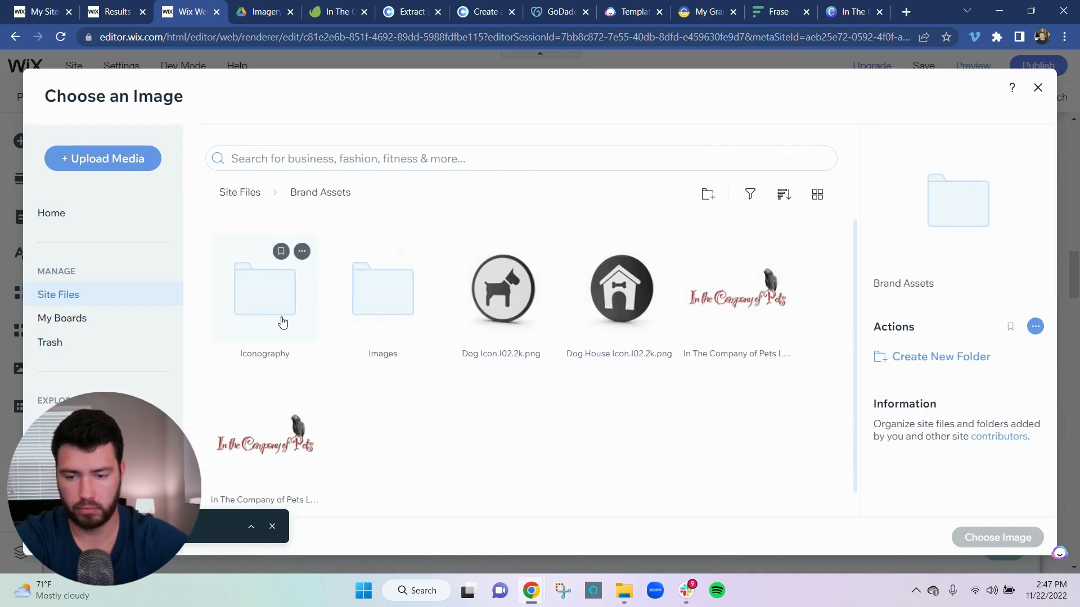
double_click(377, 308)
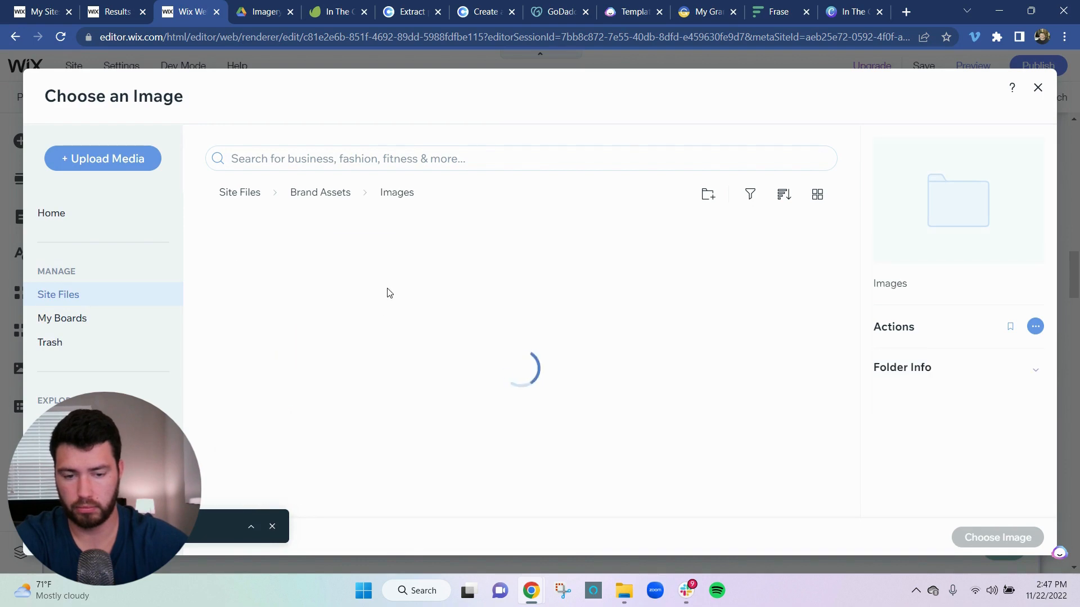
Step: Replace the Home Care image with the home-interior-2022 photo of the plant-filled living room
scroll(500, 343, down, 1)
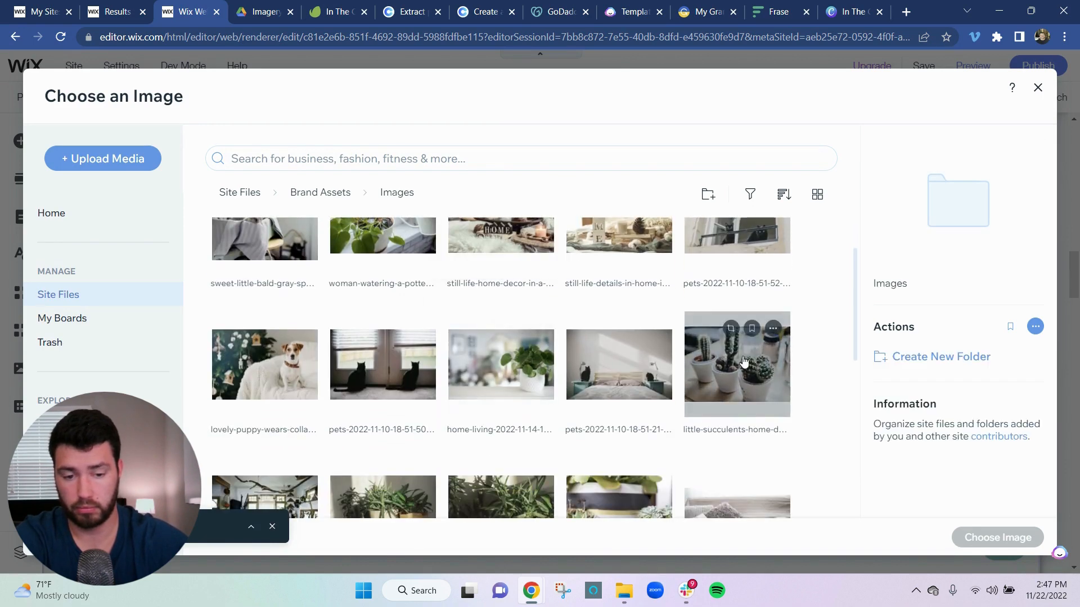
scroll(665, 382, down, 1)
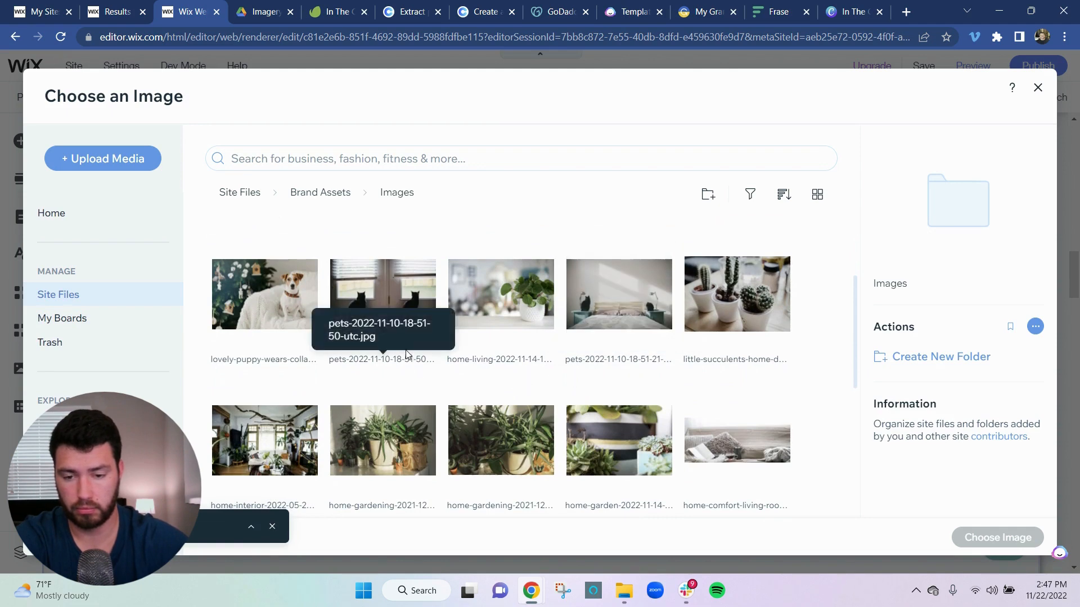
click(288, 448)
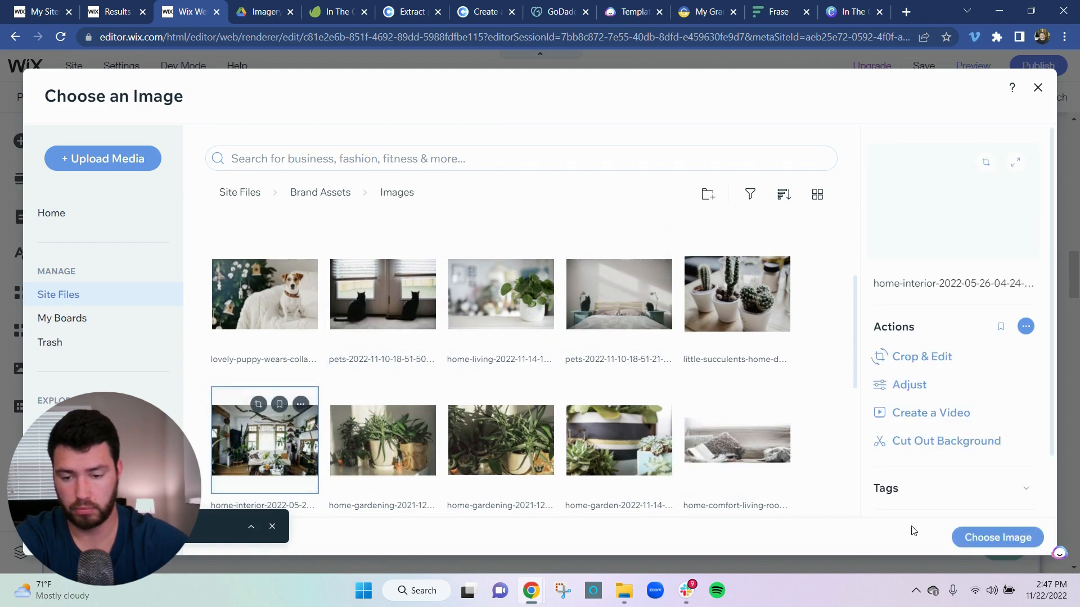
click(963, 536)
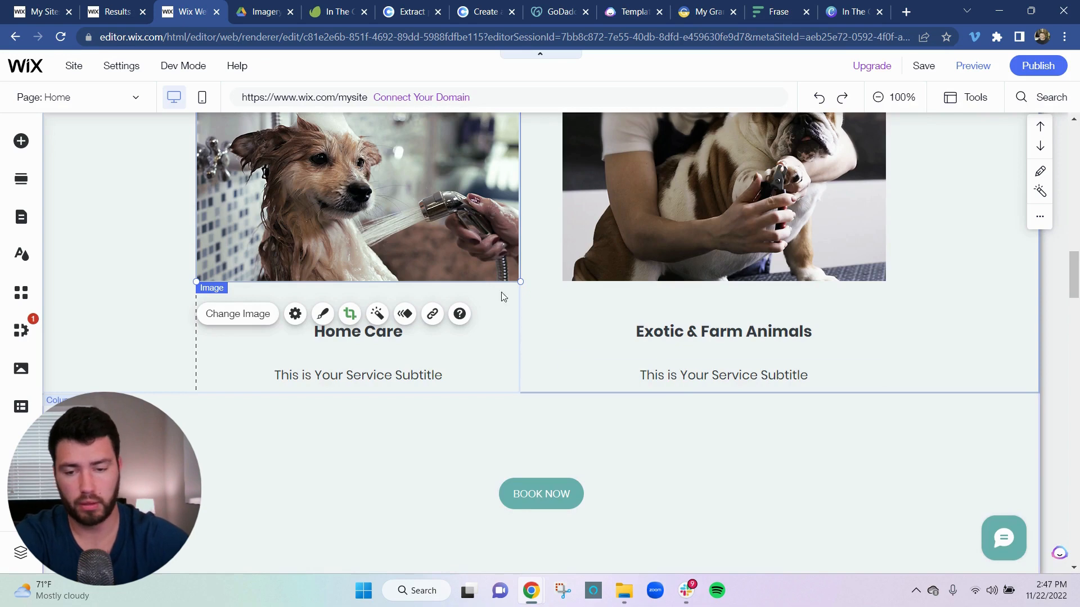
Step: Start changing the image above Exotic & Farm Animals and open the Images folder inside Brand Assets, collapsing the upload status list
scroll(478, 388, up, 3)
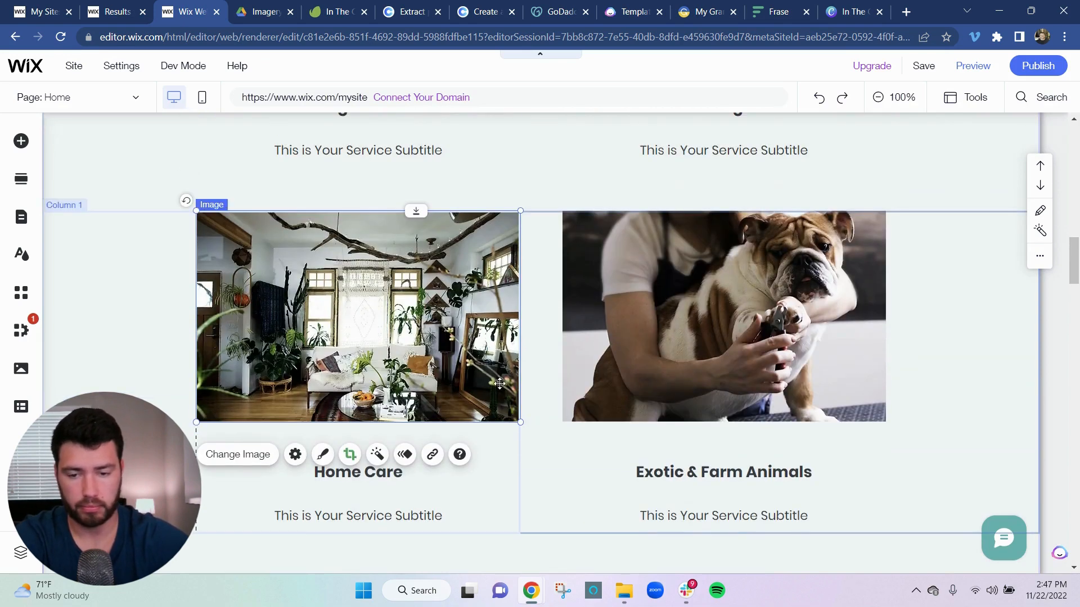
click(783, 332)
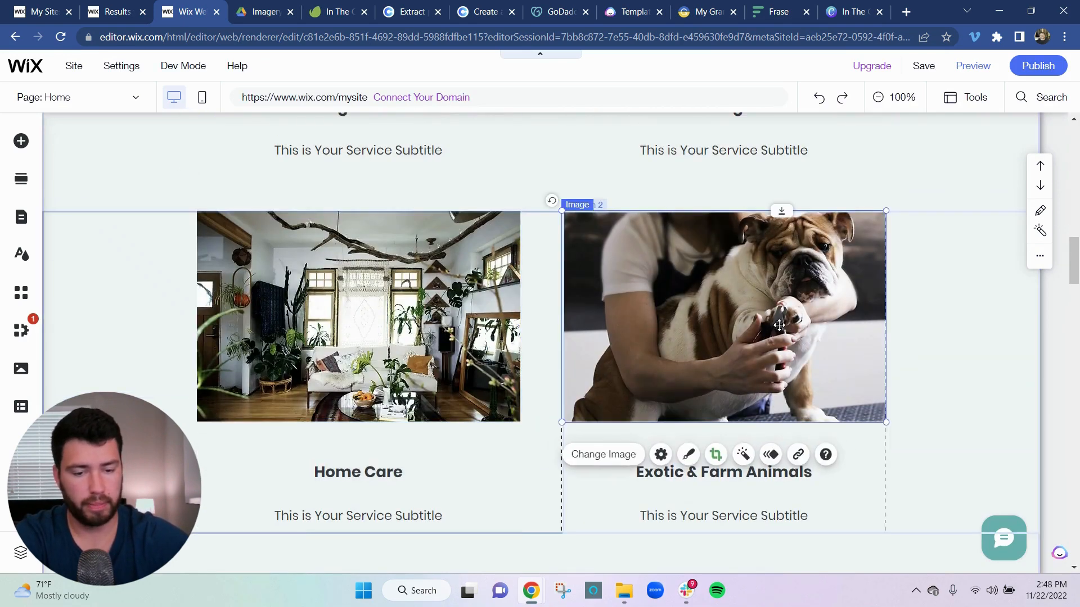
click(619, 454)
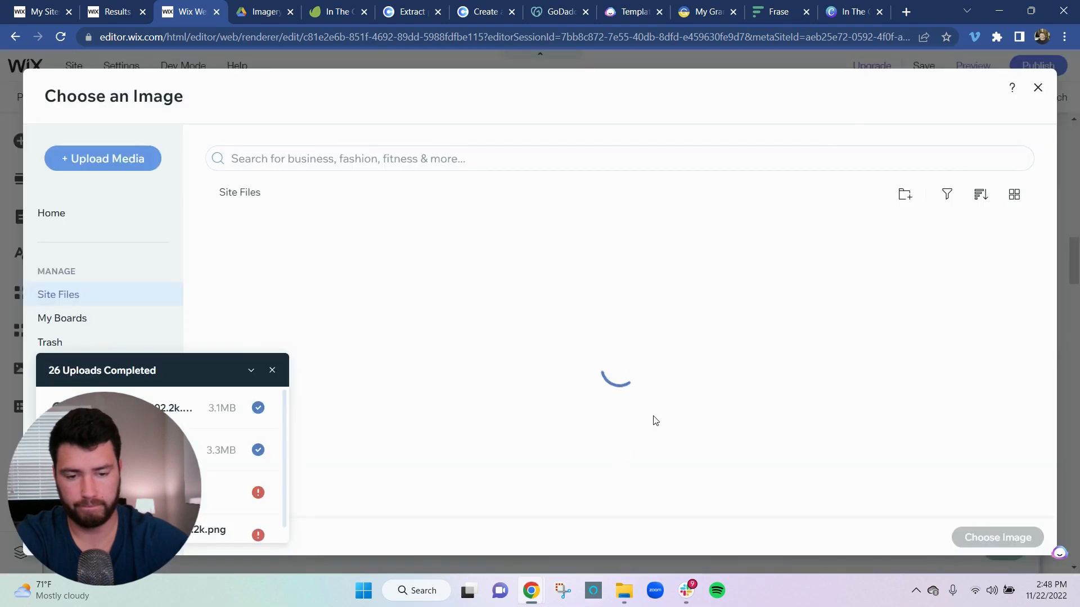
click(251, 370)
double_click(257, 308)
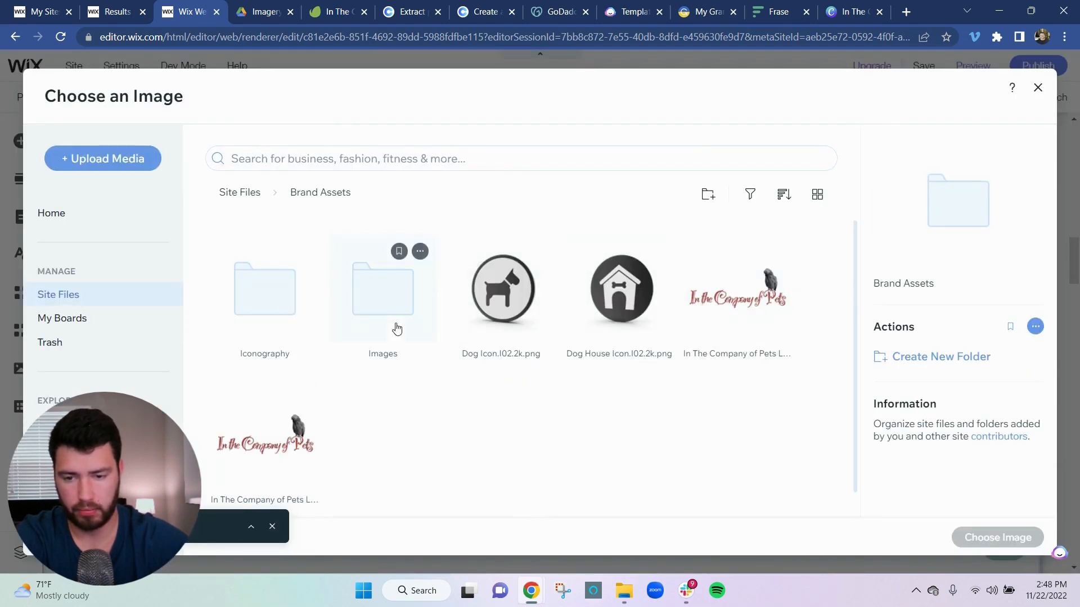
double_click(370, 307)
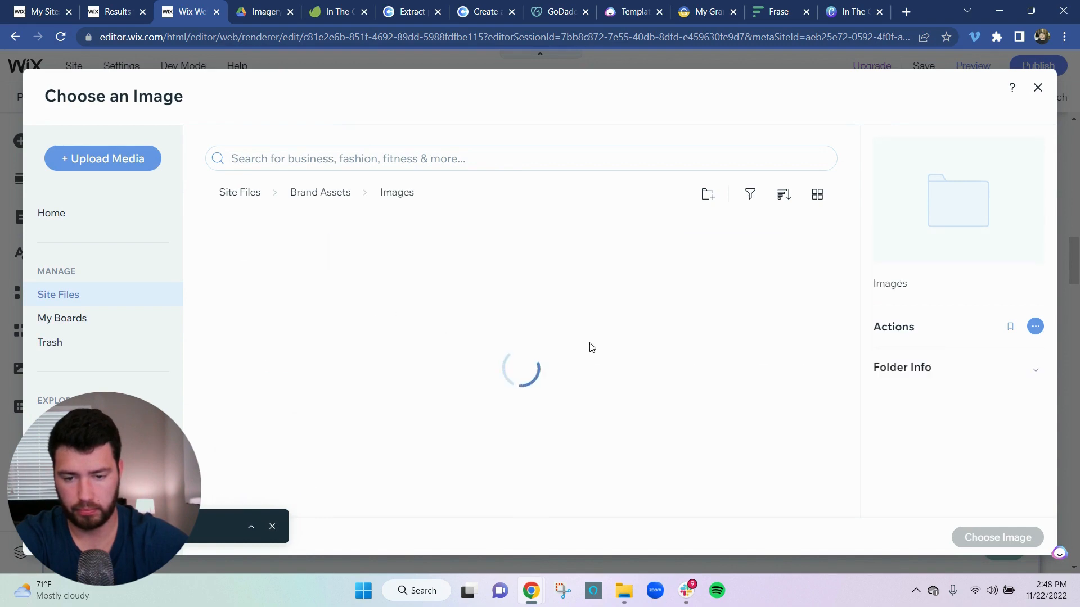
Step: Check the Images folder for a farm animal picture and start uploading a new file from the computer
scroll(590, 357, down, 1)
scroll(599, 358, down, 8)
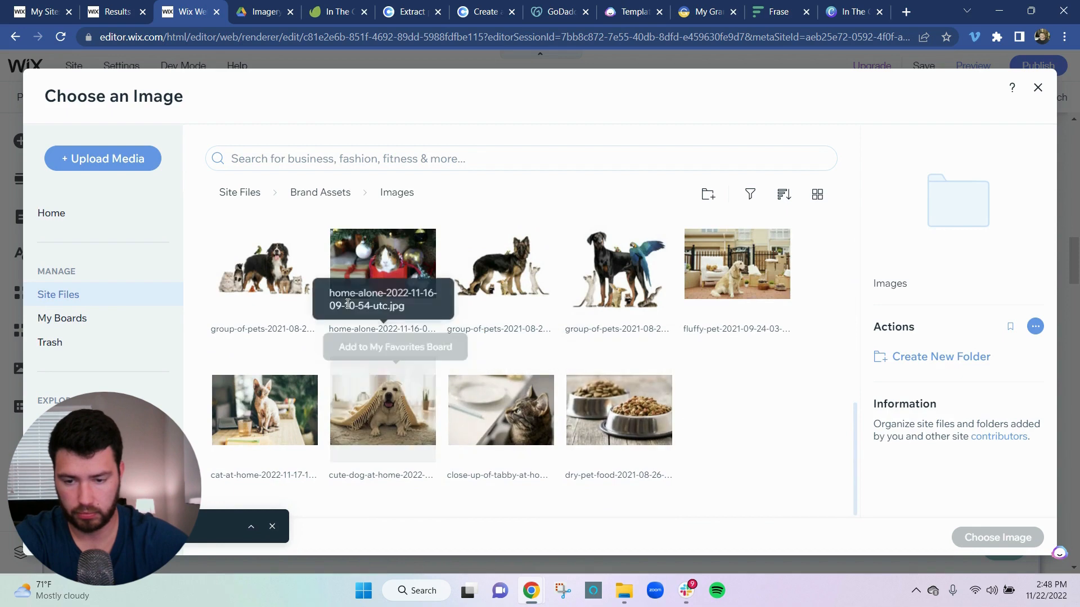
scroll(798, 360, up, 5)
scroll(506, 365, up, 2)
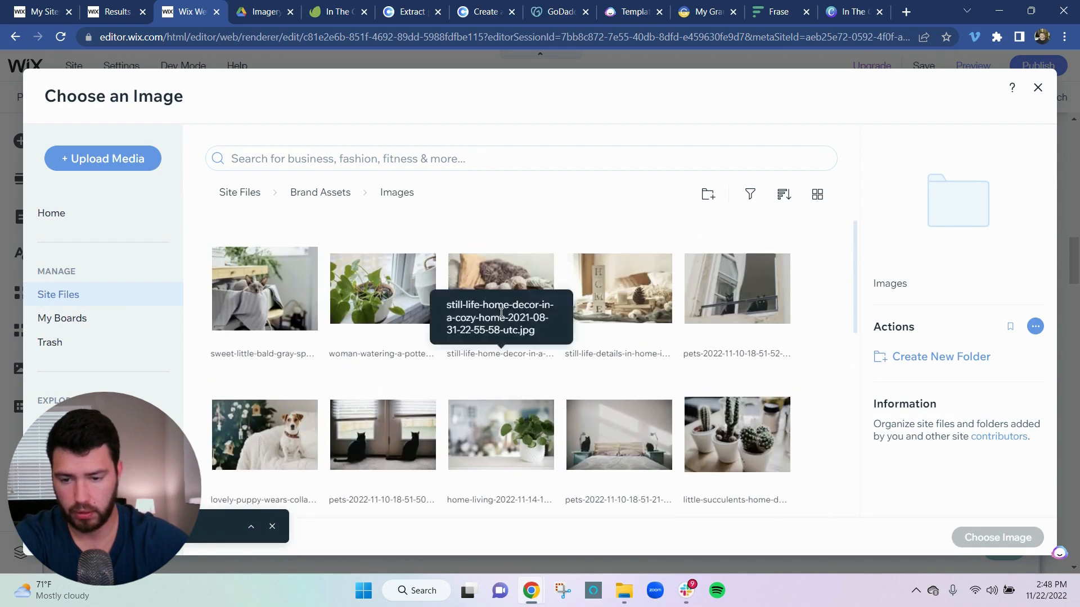
click(111, 163)
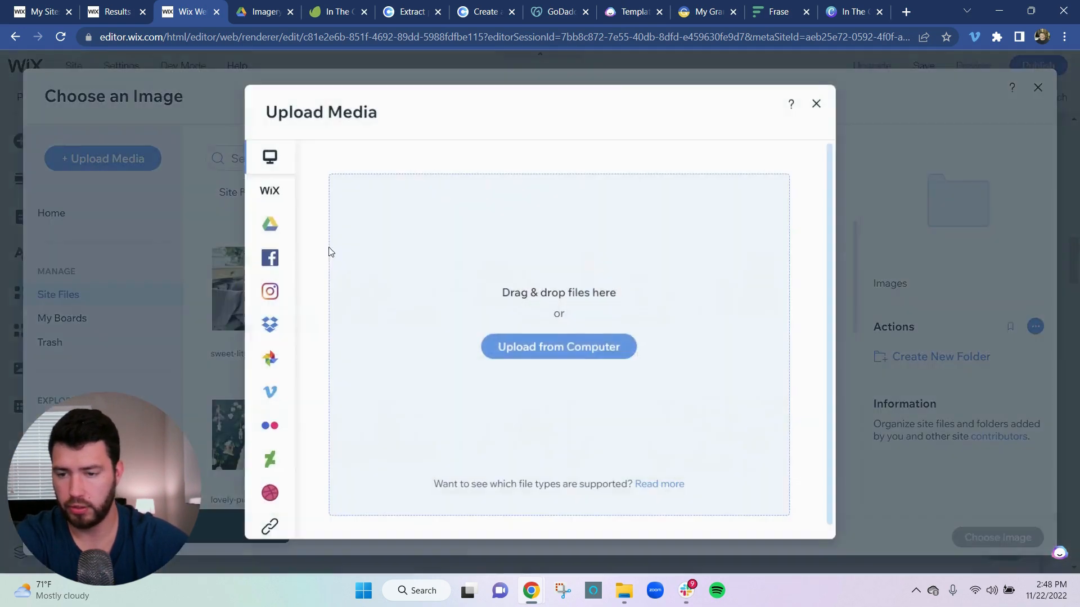
click(561, 344)
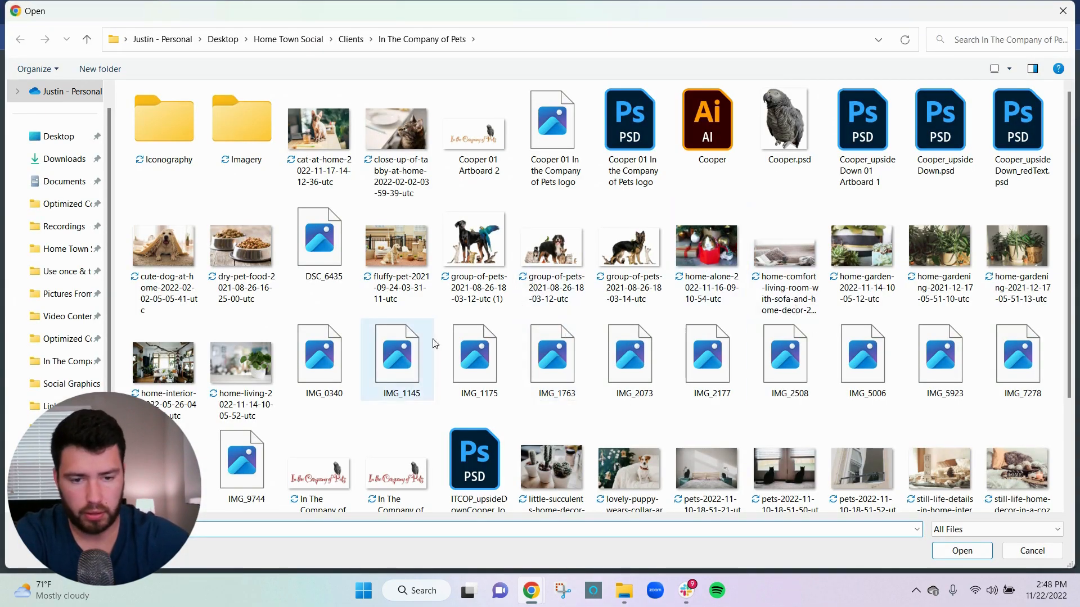
Step: Upload the Red Small Chicken Coop with Chickens.I01.2k image from the computer's Downloads folder
scroll(341, 331, down, 2)
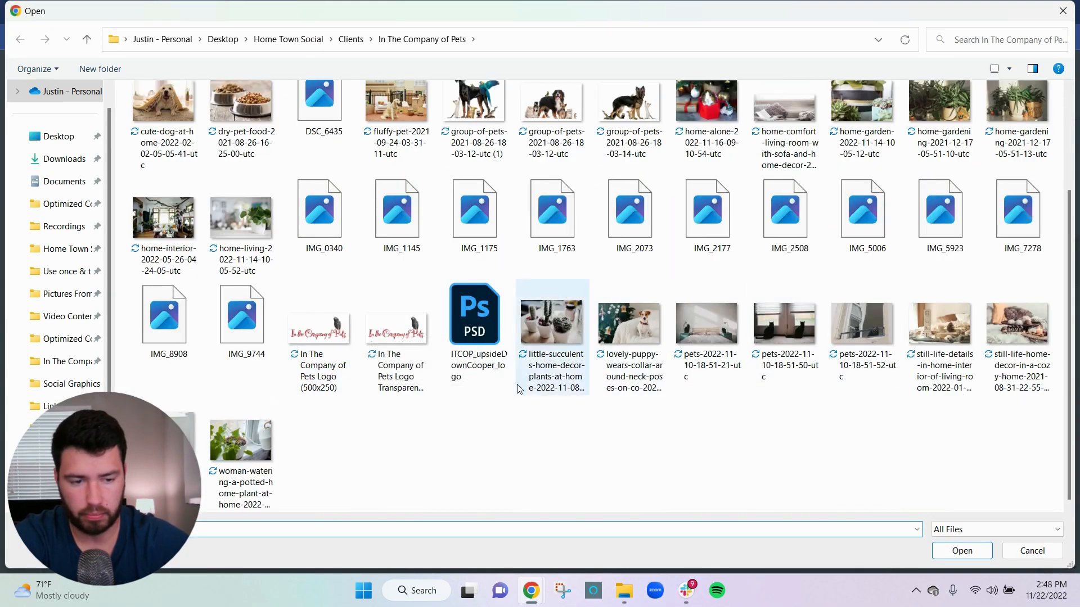
scroll(528, 360, up, 2)
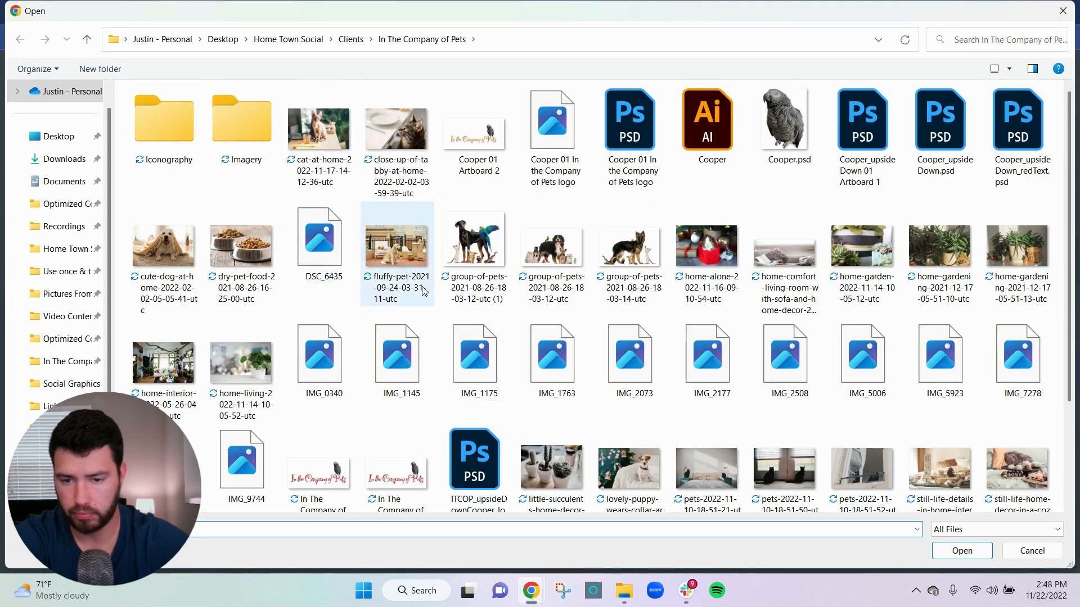
double_click(177, 131)
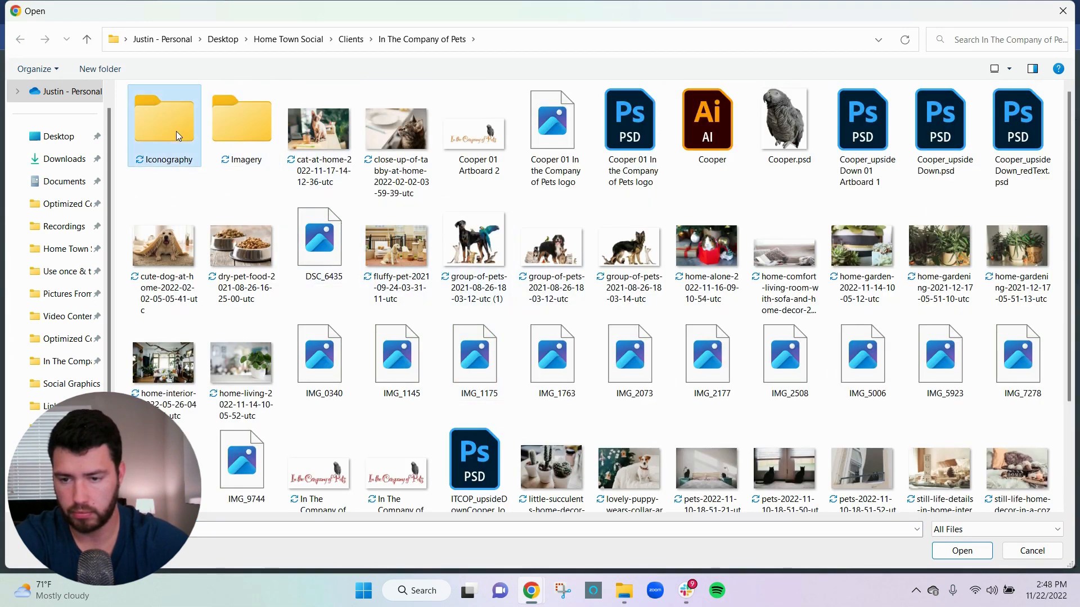
scroll(70, 343, down, 2)
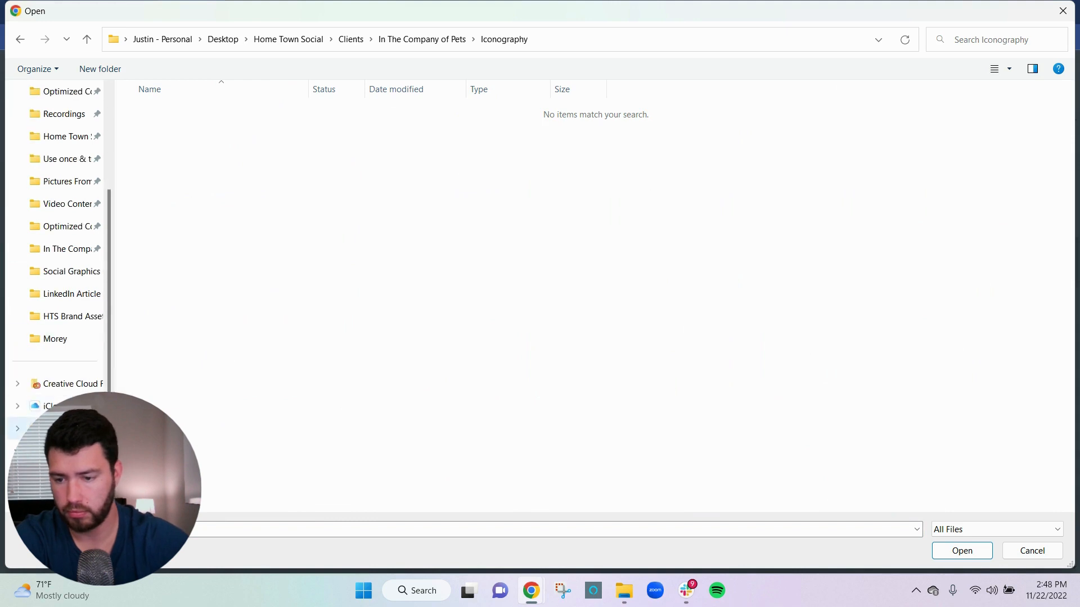
scroll(79, 230, up, 2)
click(59, 157)
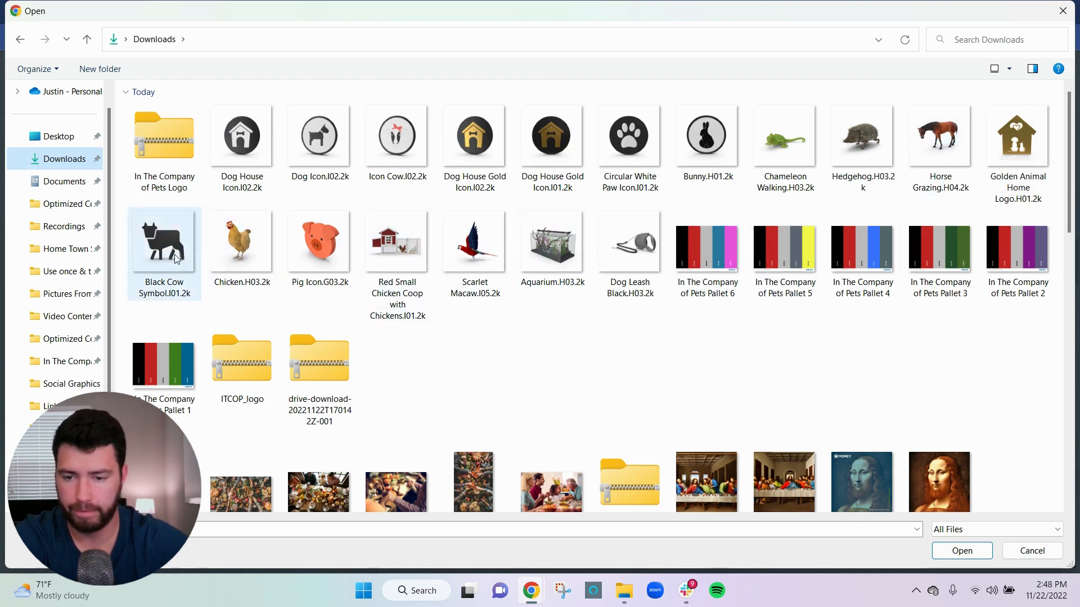
click(397, 247)
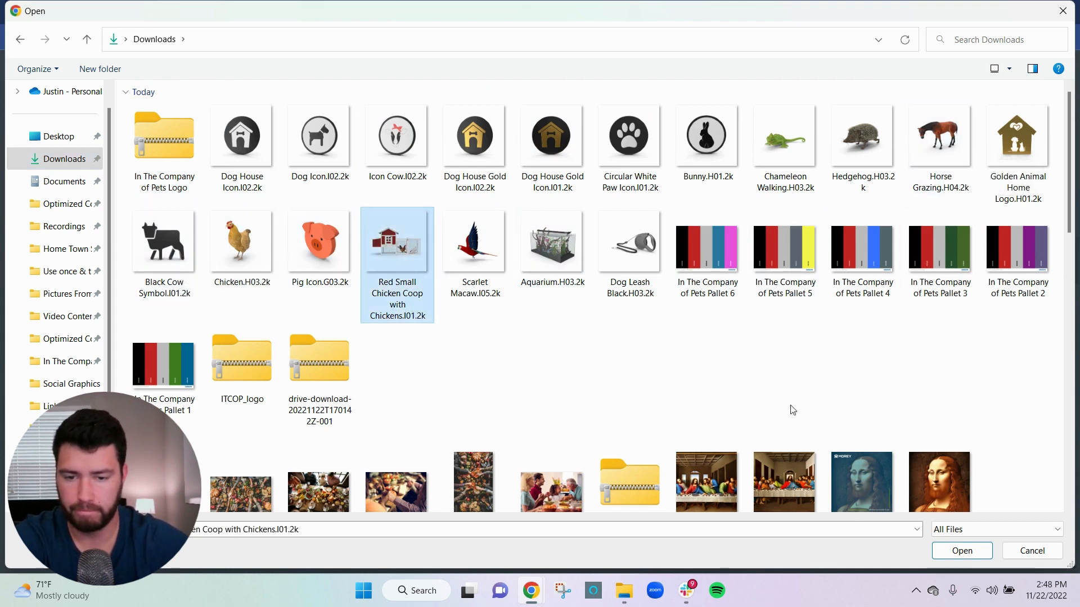
click(962, 550)
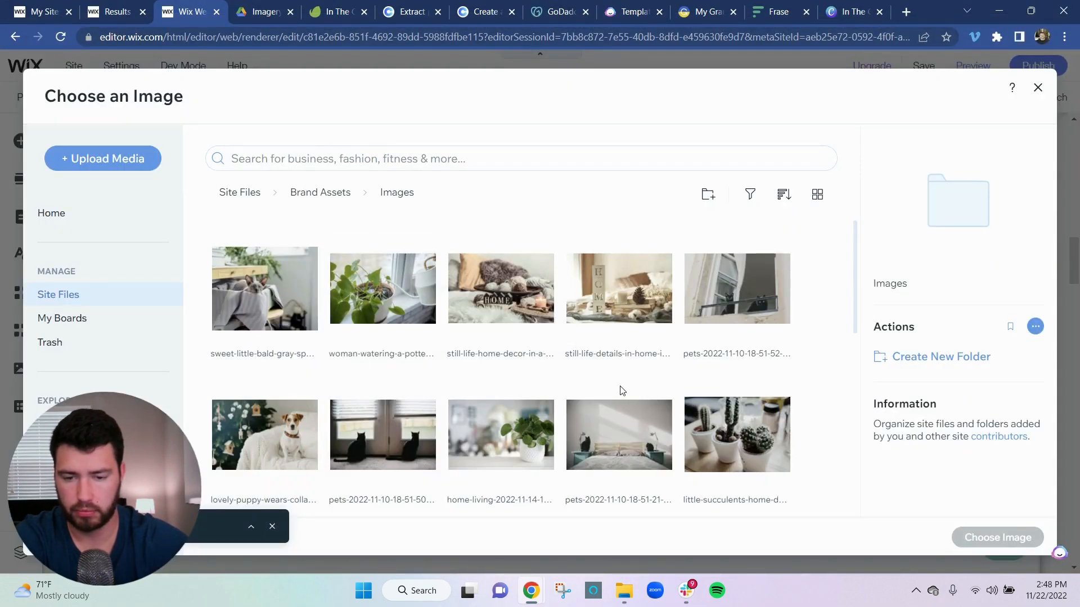
Step: Replace the Exotic & Farm Animals image with the uploaded Red Small Chicken Coop picture, closing the upload status list and deselecting the image
scroll(590, 396, down, 2)
scroll(570, 404, down, 4)
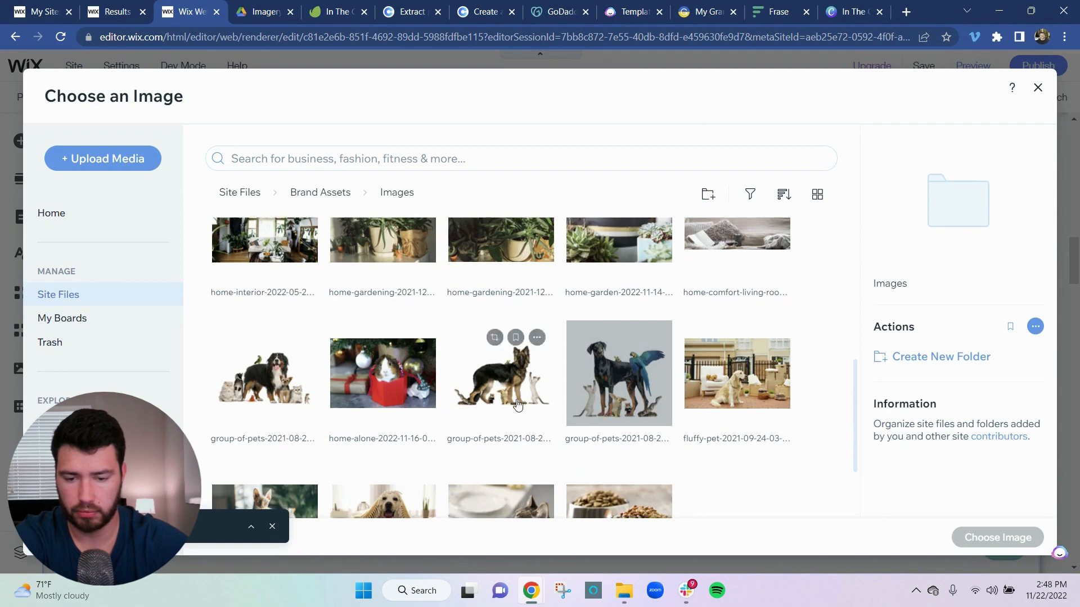
scroll(506, 380, down, 8)
scroll(498, 376, down, 3)
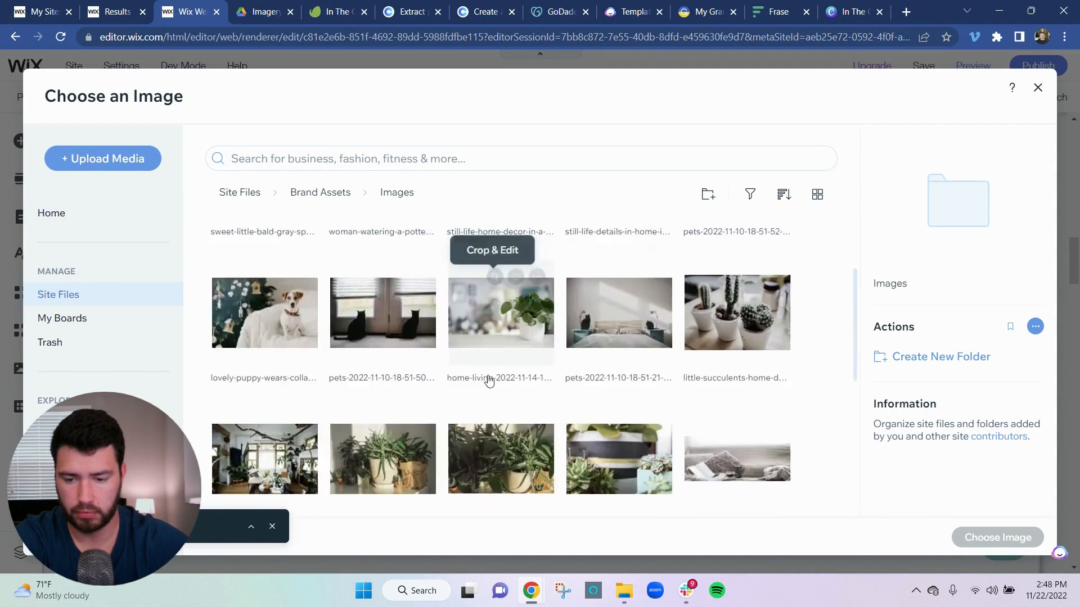
click(251, 526)
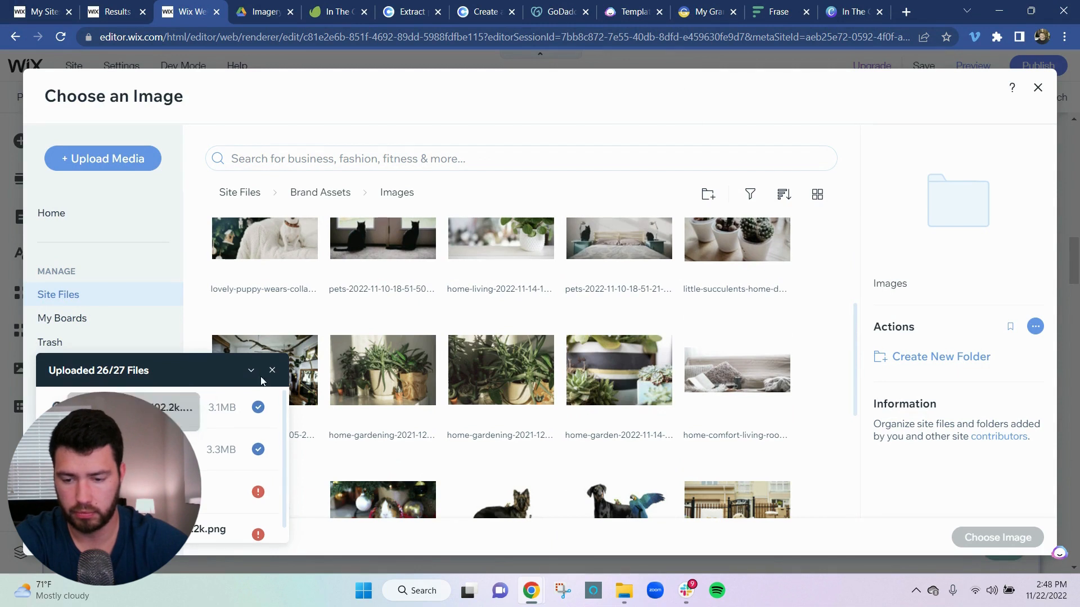
scroll(227, 429, down, 1)
scroll(211, 448, down, 1)
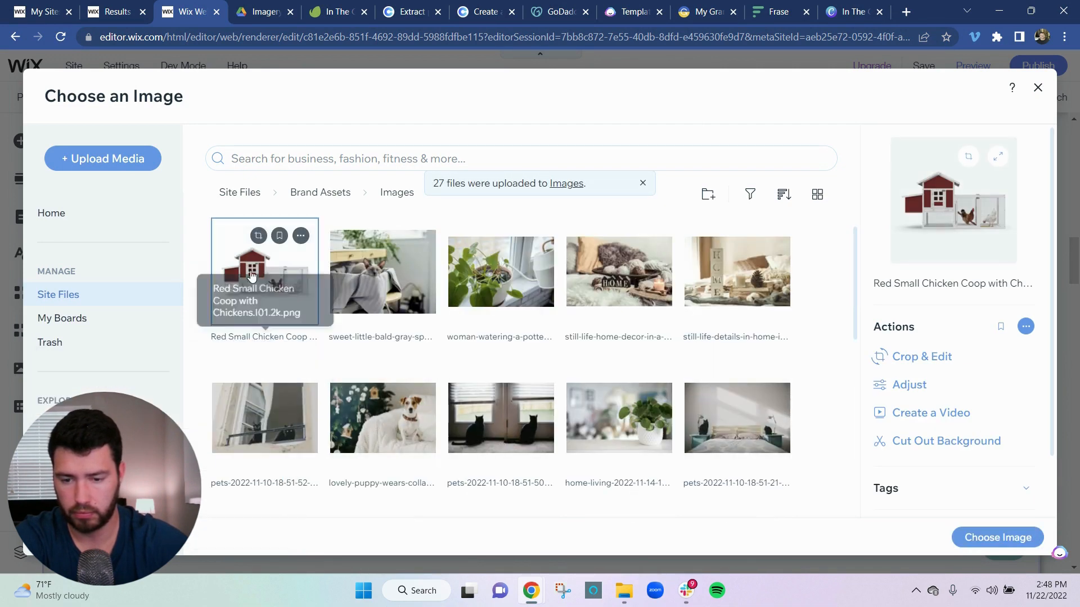
click(272, 370)
click(999, 539)
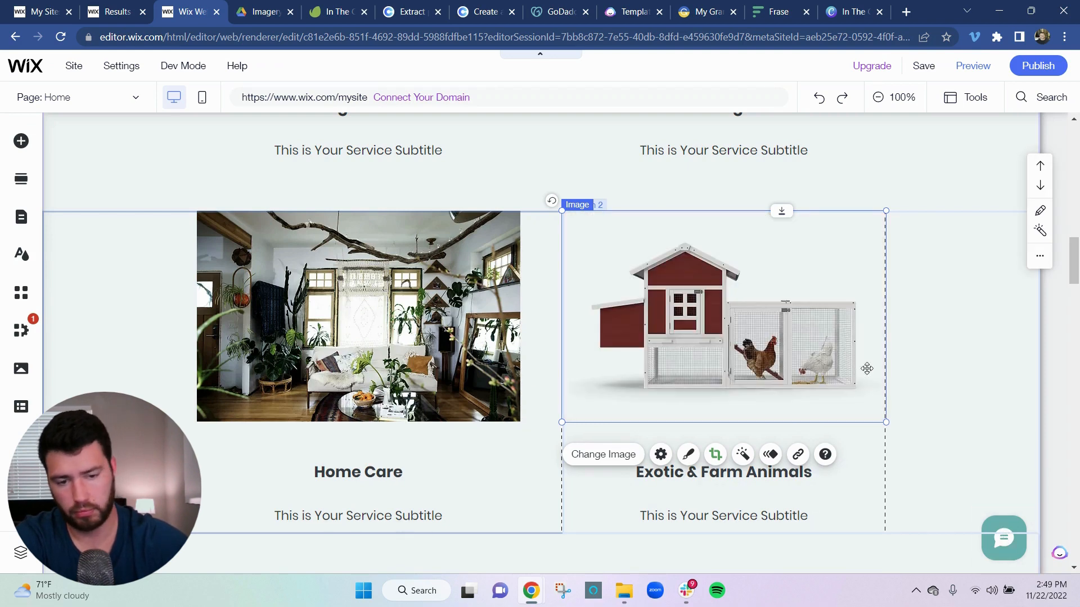
click(970, 339)
Step: Review the four service images, titles and placeholder subtitles across the Our Services section
scroll(907, 339, down, 3)
scroll(907, 340, down, 1)
scroll(903, 356, up, 8)
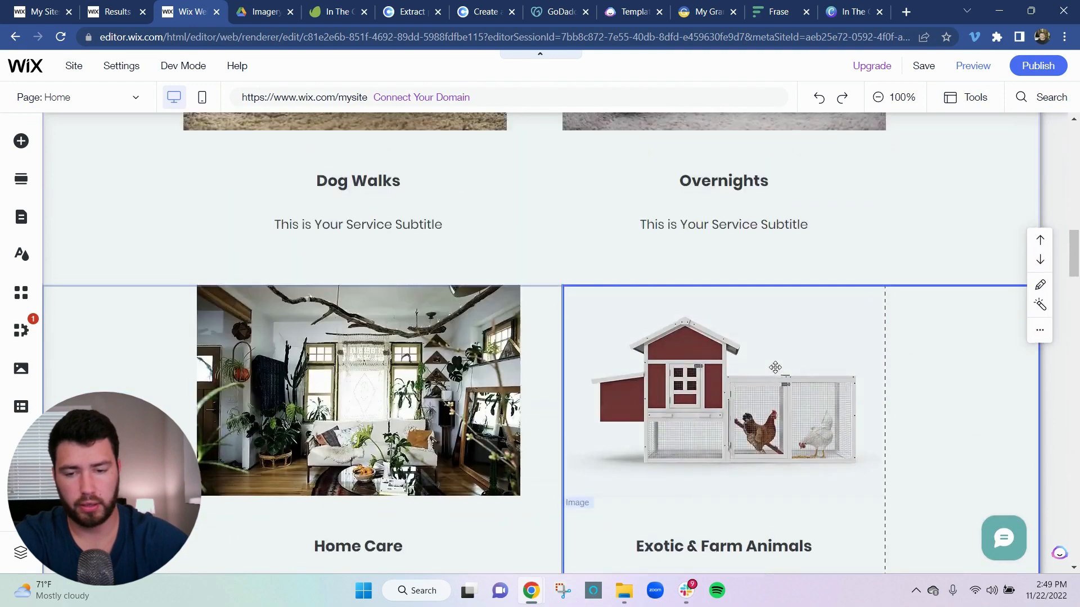
scroll(544, 320, up, 4)
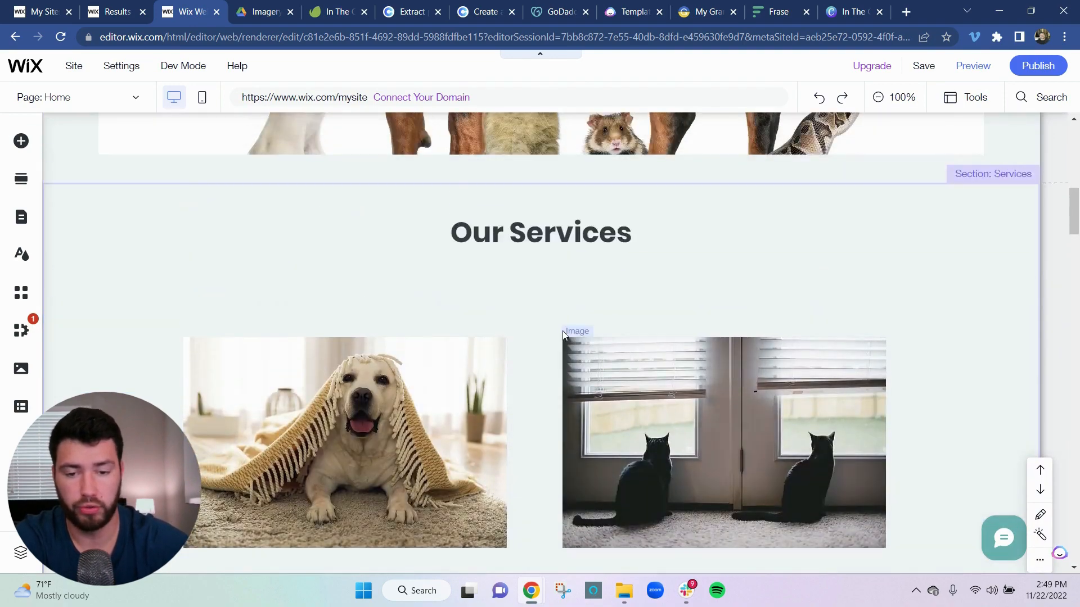
scroll(677, 343, down, 3)
scroll(678, 329, down, 4)
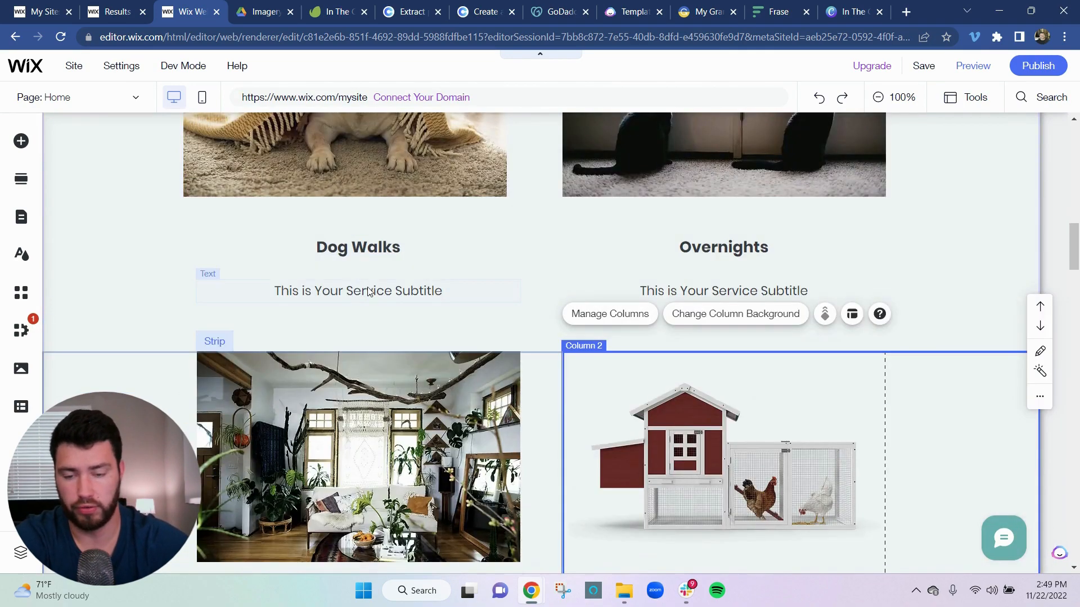
scroll(359, 293, up, 3)
scroll(473, 291, up, 3)
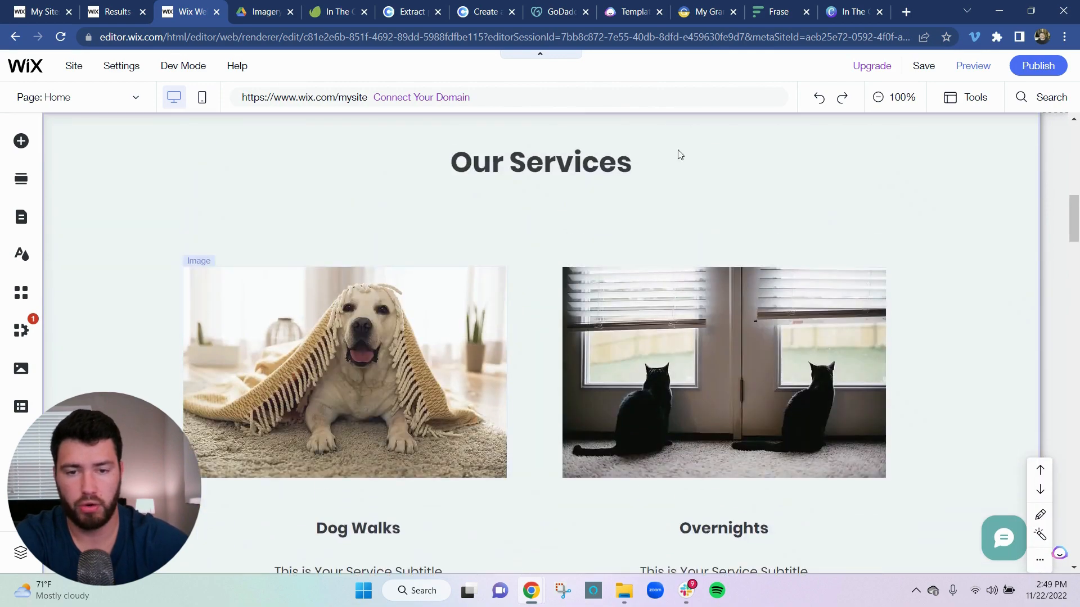
Step: Switch to Jasper and look through its template library to open the Product Description template
click(620, 15)
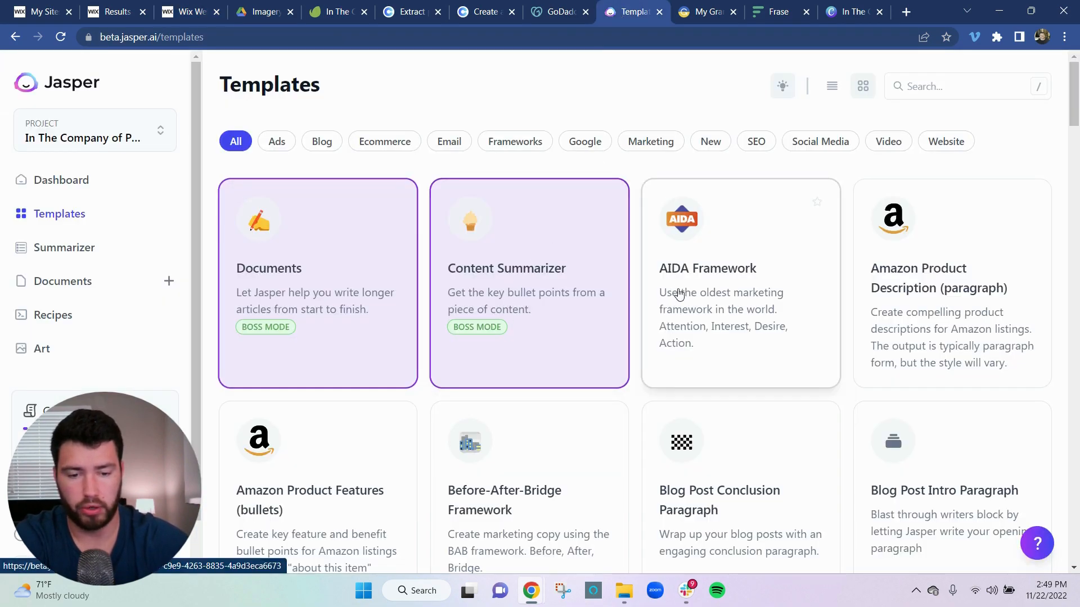
scroll(706, 281, down, 3)
scroll(707, 281, down, 6)
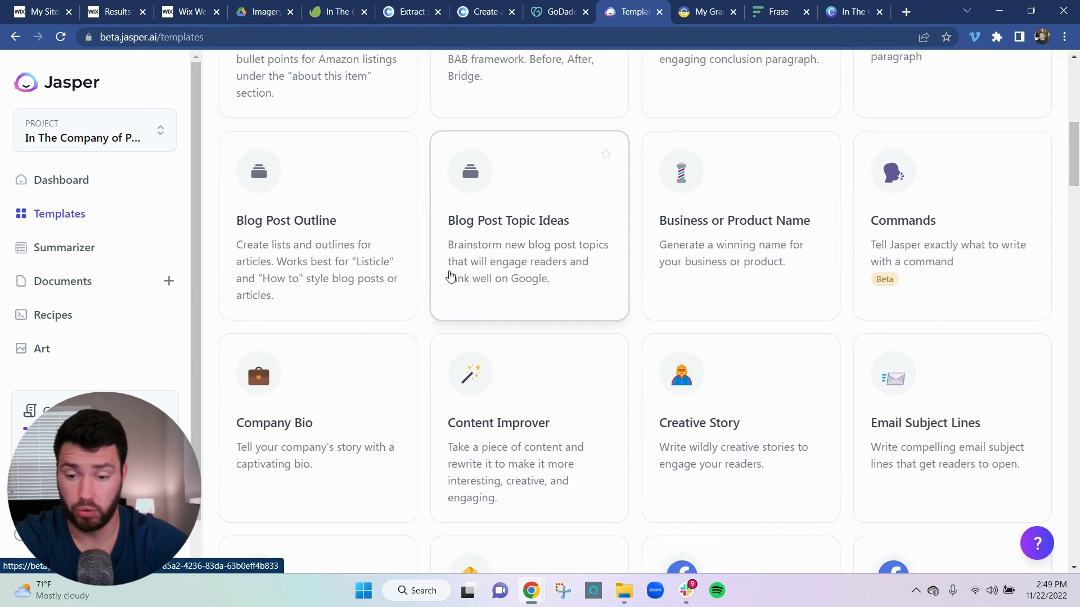
scroll(572, 287, down, 3)
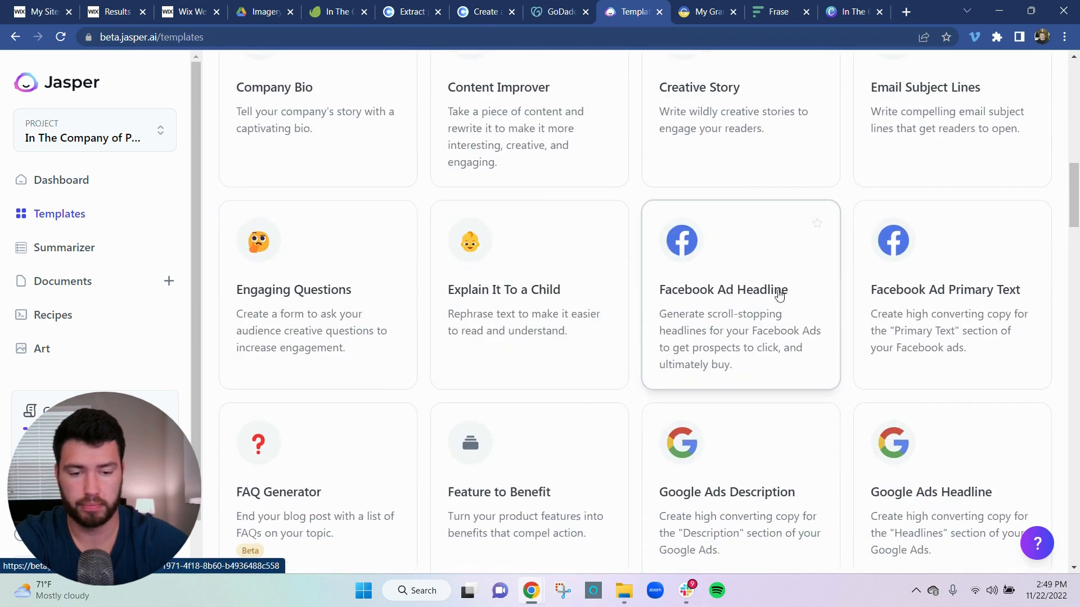
scroll(498, 267, down, 1)
scroll(506, 266, down, 1)
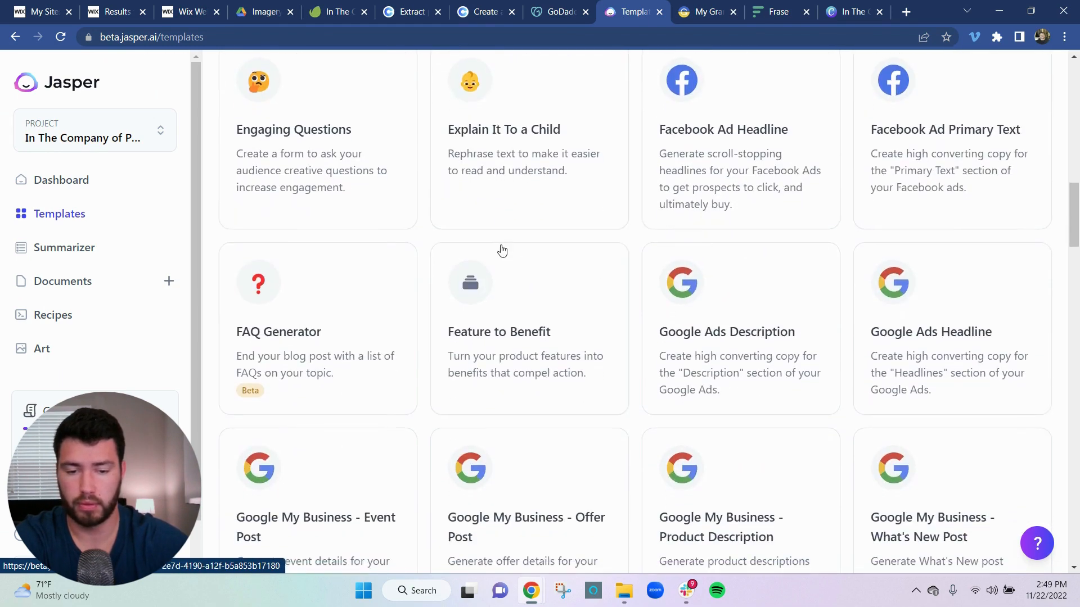
scroll(805, 260, down, 3)
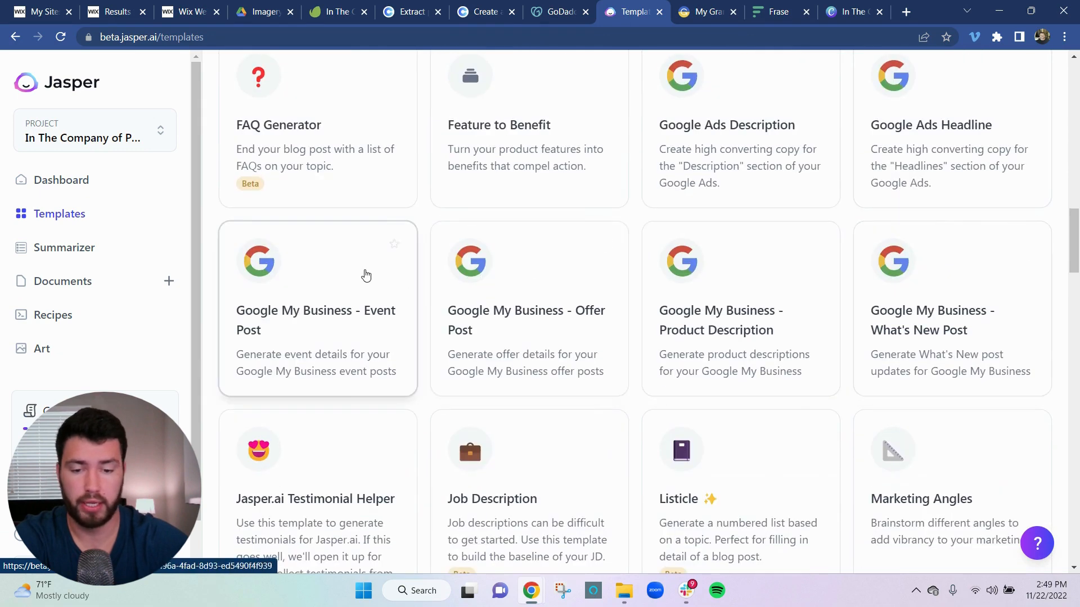
scroll(360, 270, down, 3)
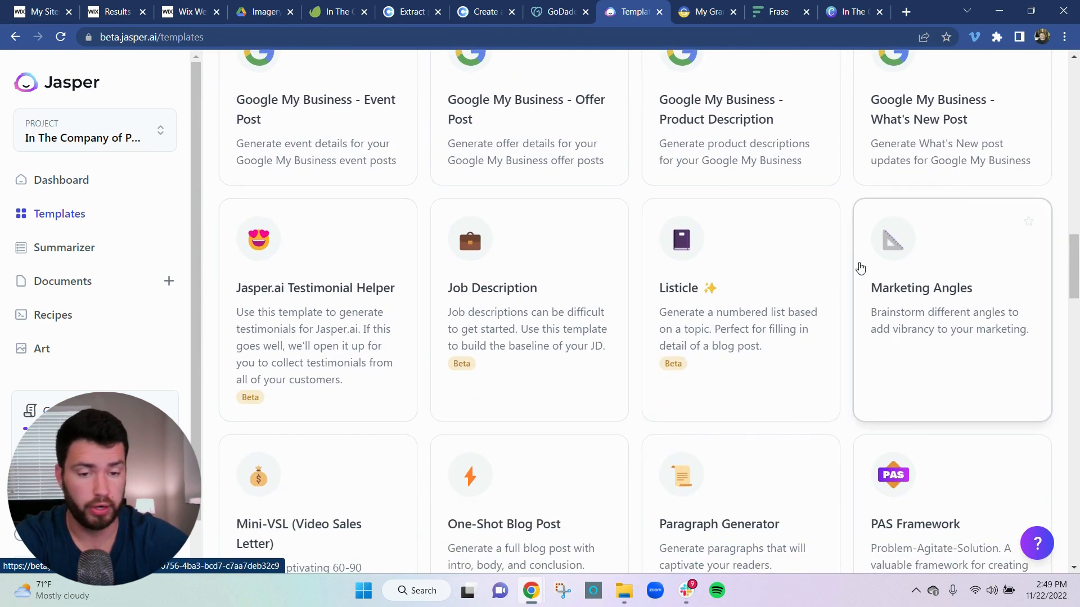
scroll(866, 261, down, 2)
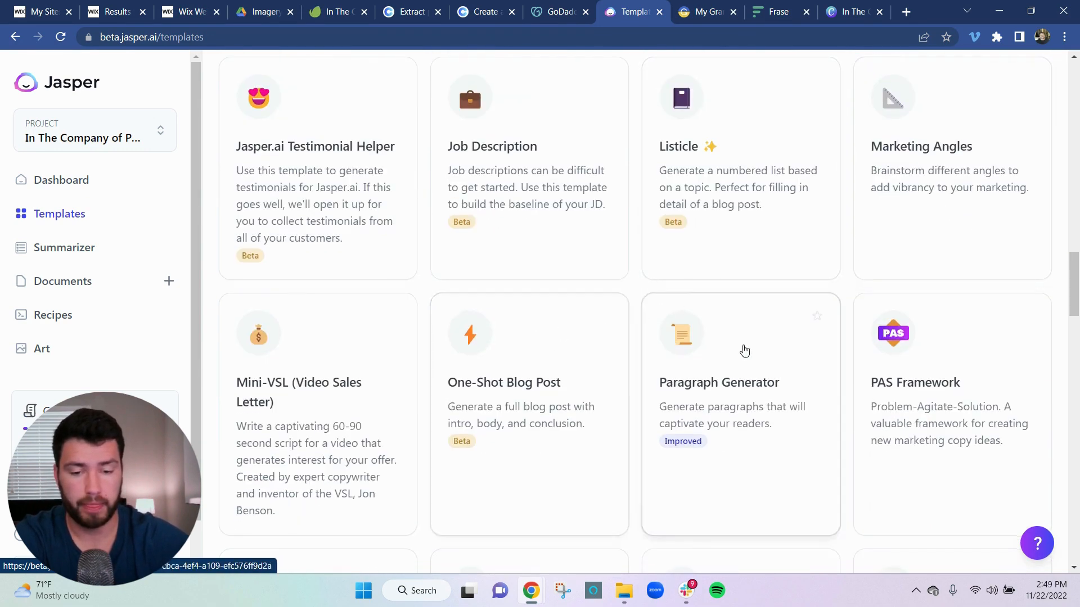
scroll(614, 311, down, 3)
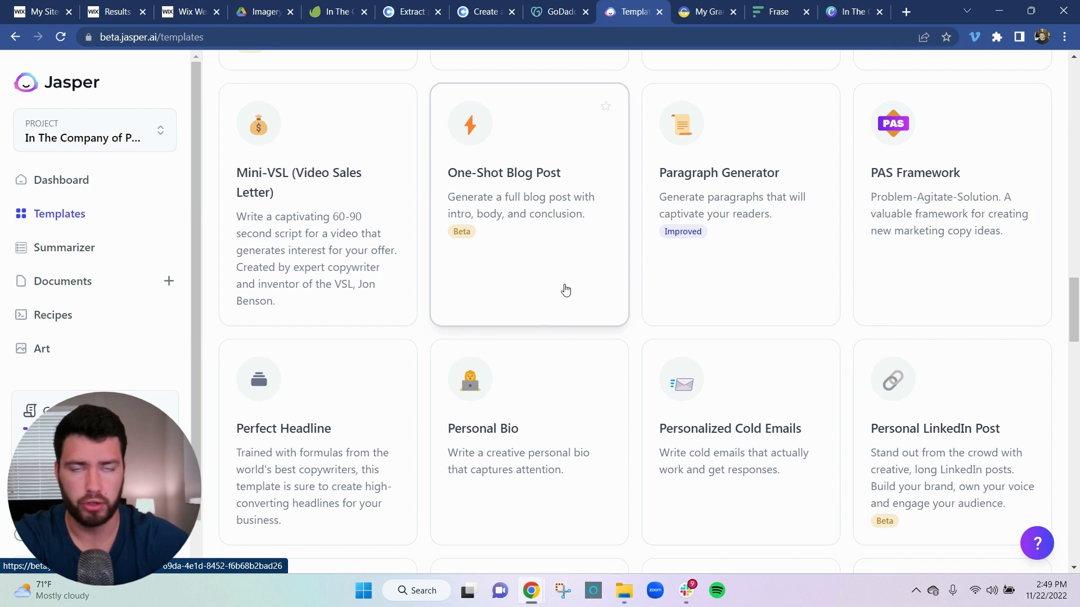
scroll(574, 262, down, 3)
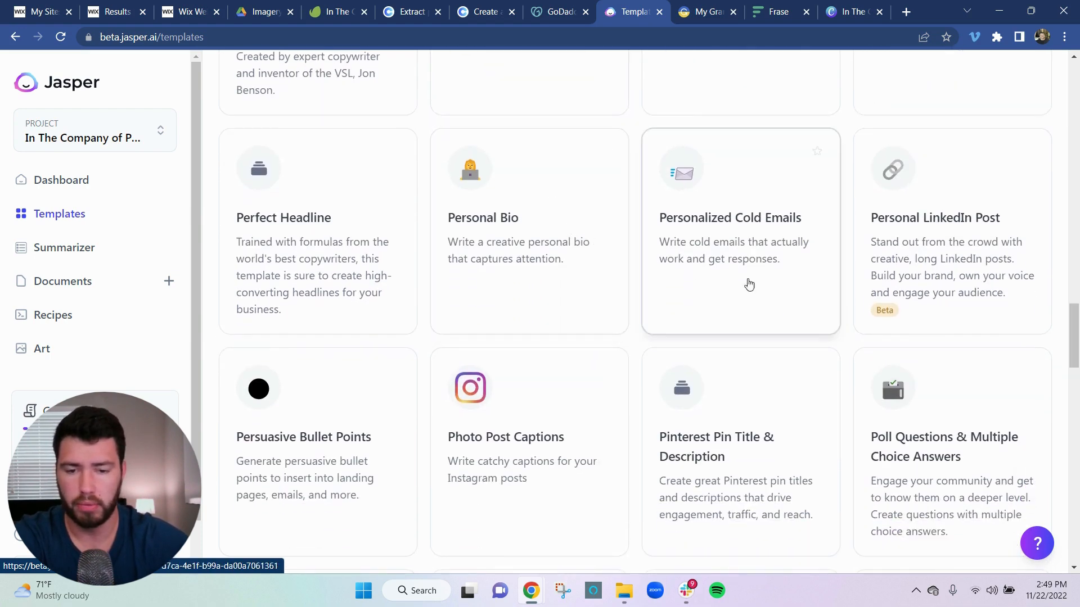
scroll(798, 289, down, 2)
scroll(618, 276, down, 1)
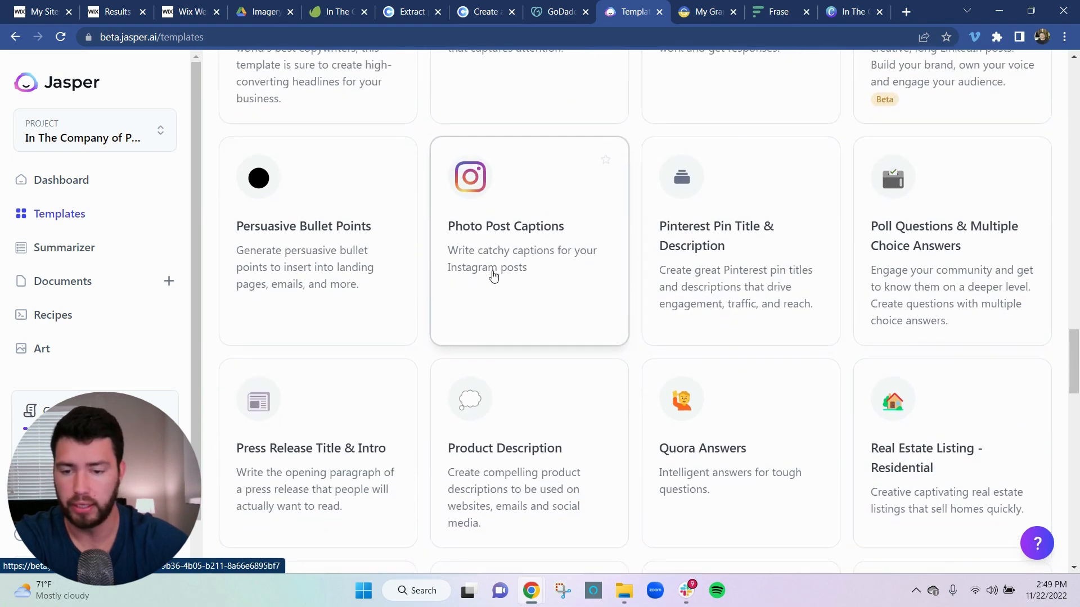
scroll(503, 275, down, 3)
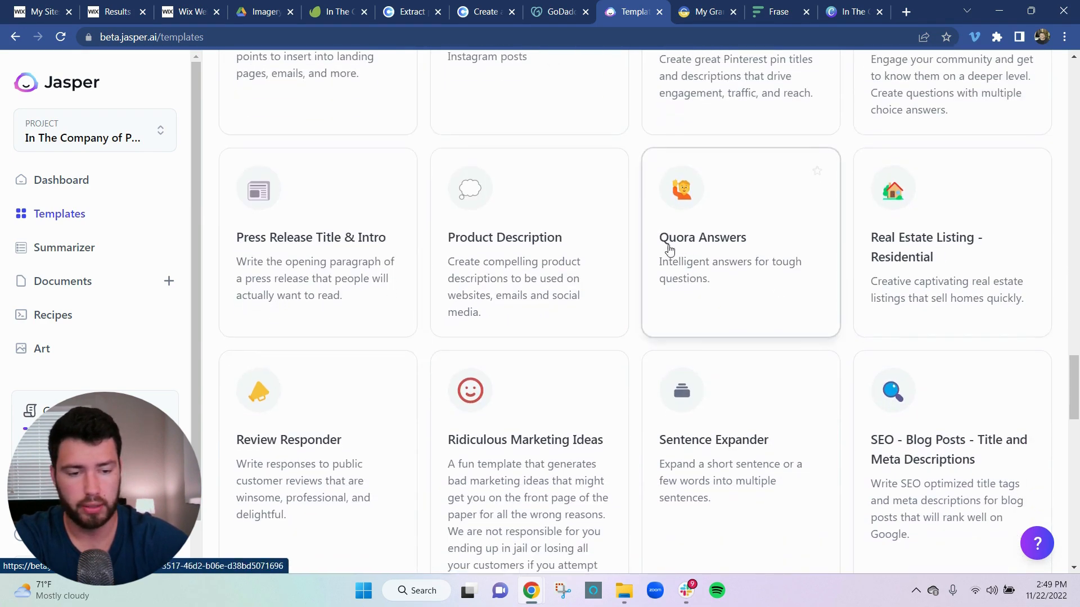
click(532, 239)
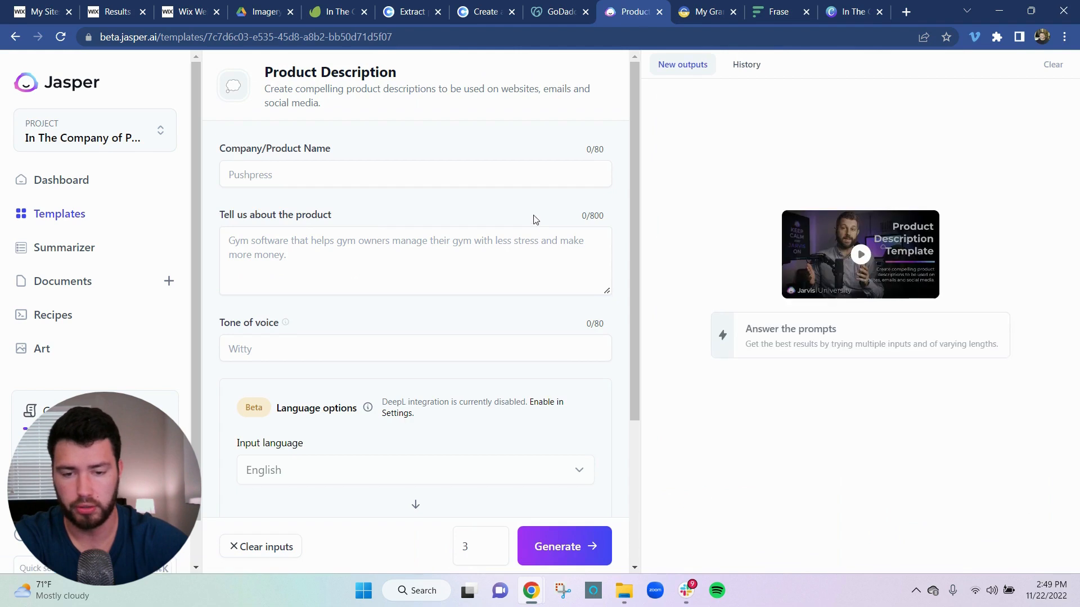
Step: Enter Dog Walks as the product name and describe it as "Scheduled Potty Break, Play Dates, and supervised meals."
click(267, 172)
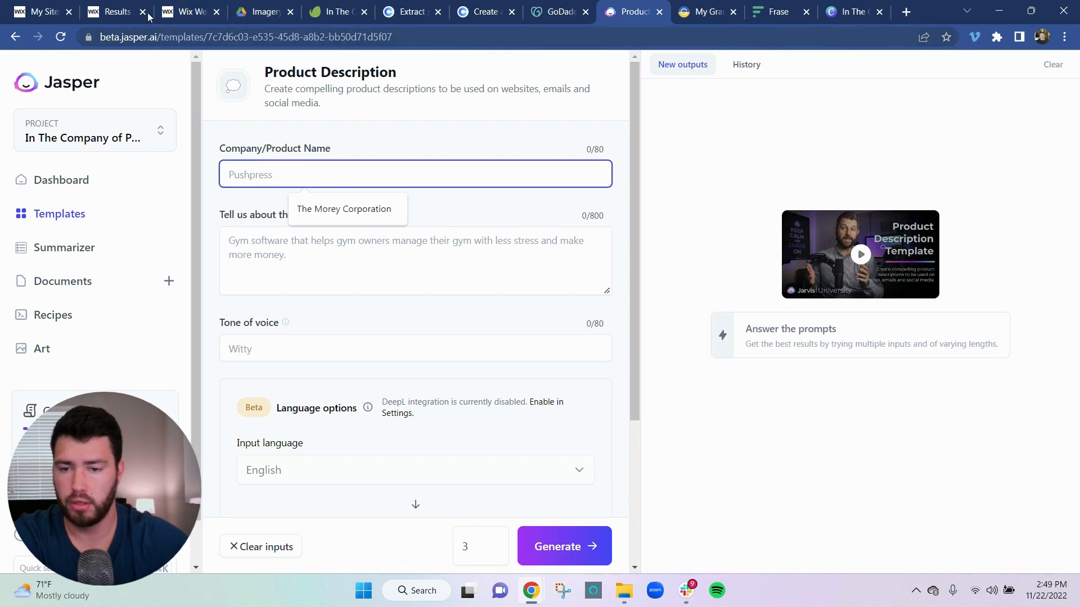
click(197, 13)
click(217, 12)
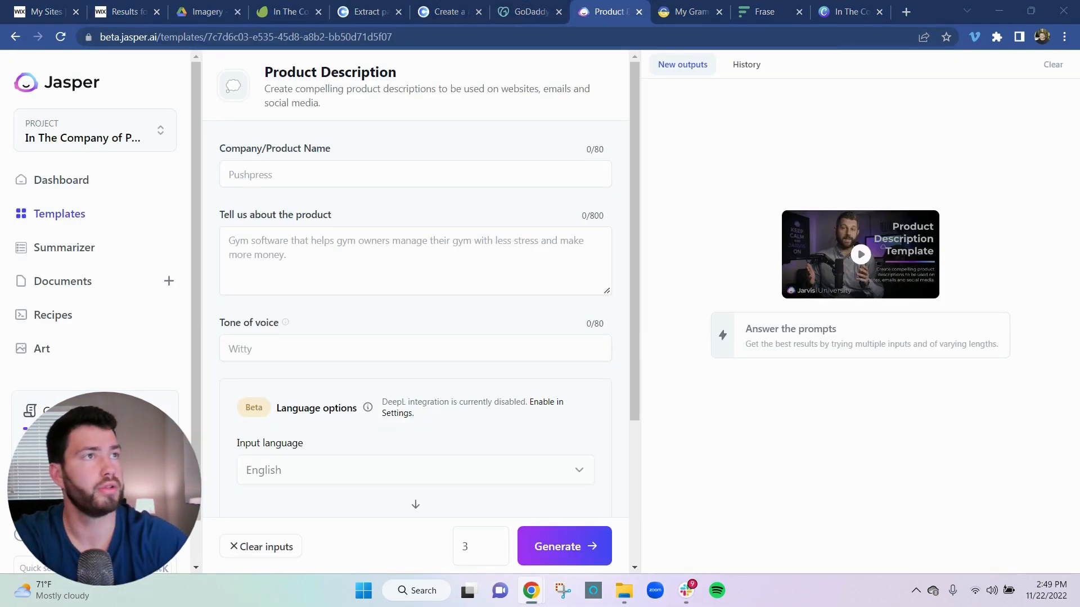
click(316, 171)
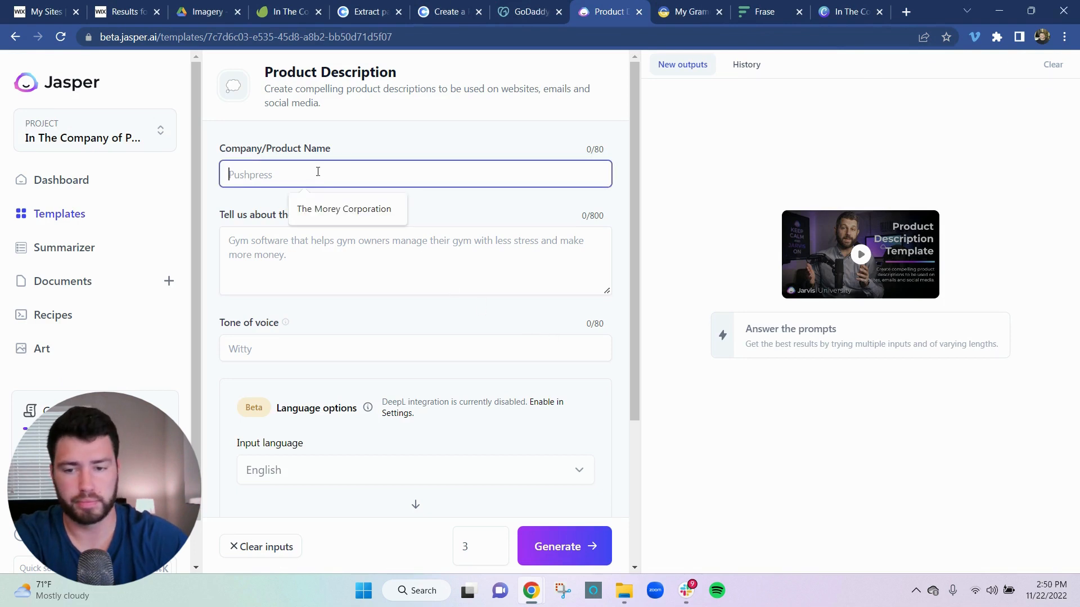
text(Dog Walks)
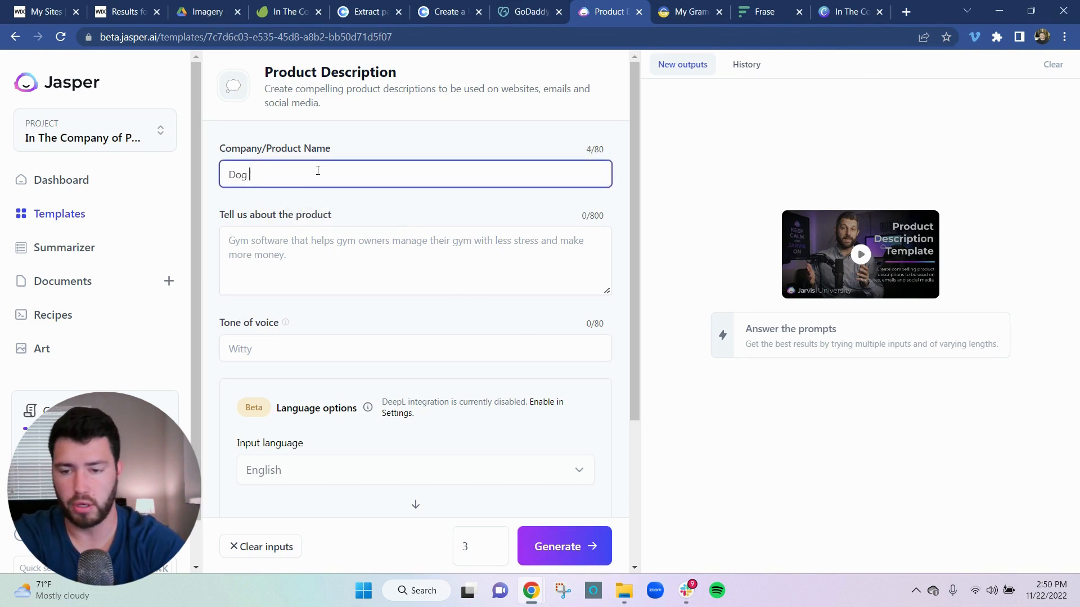
click(262, 240)
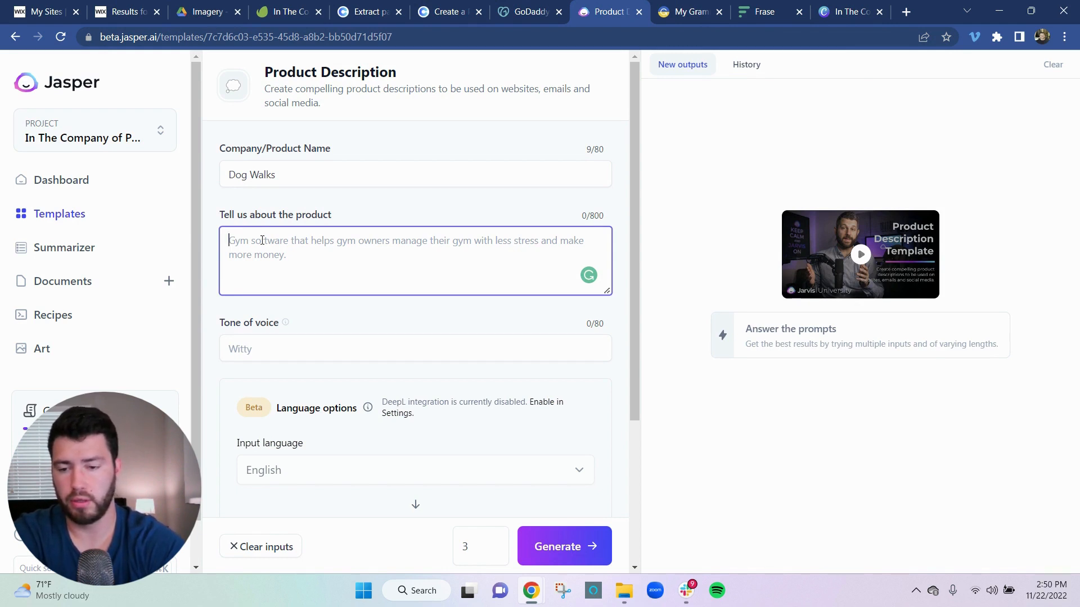
text(Sch)
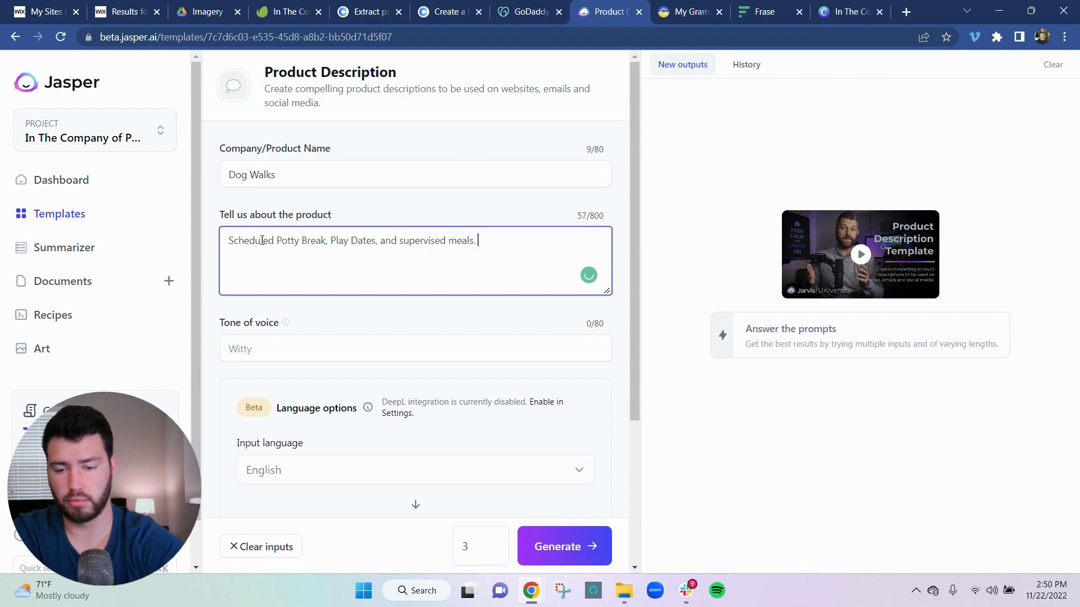
Step: Set the tone of voice to Informative, generate three Dog Walks descriptions and read the outputs
click(279, 357)
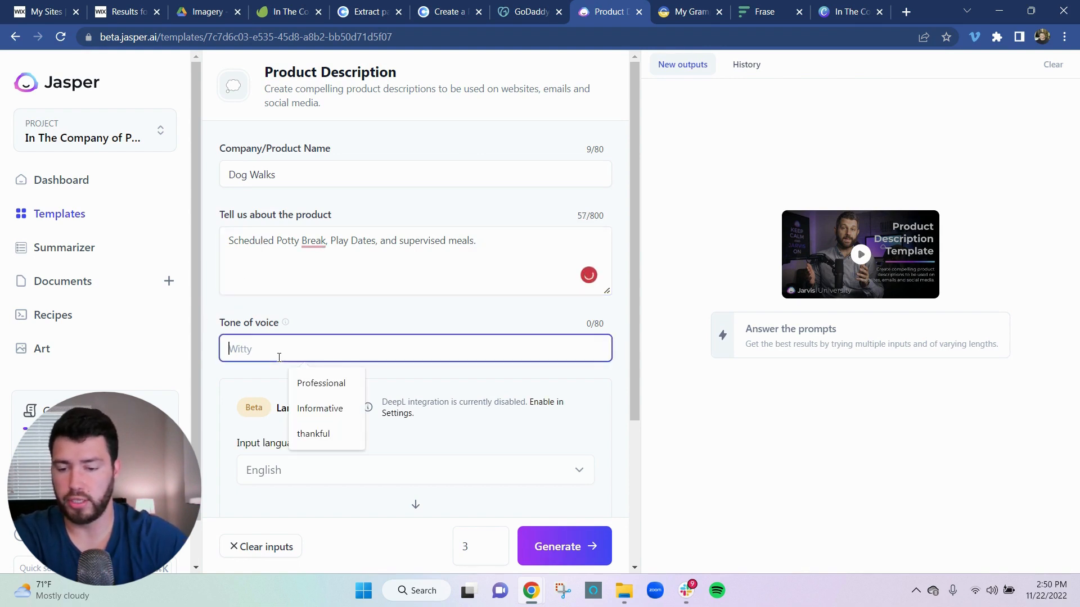
click(338, 408)
click(564, 548)
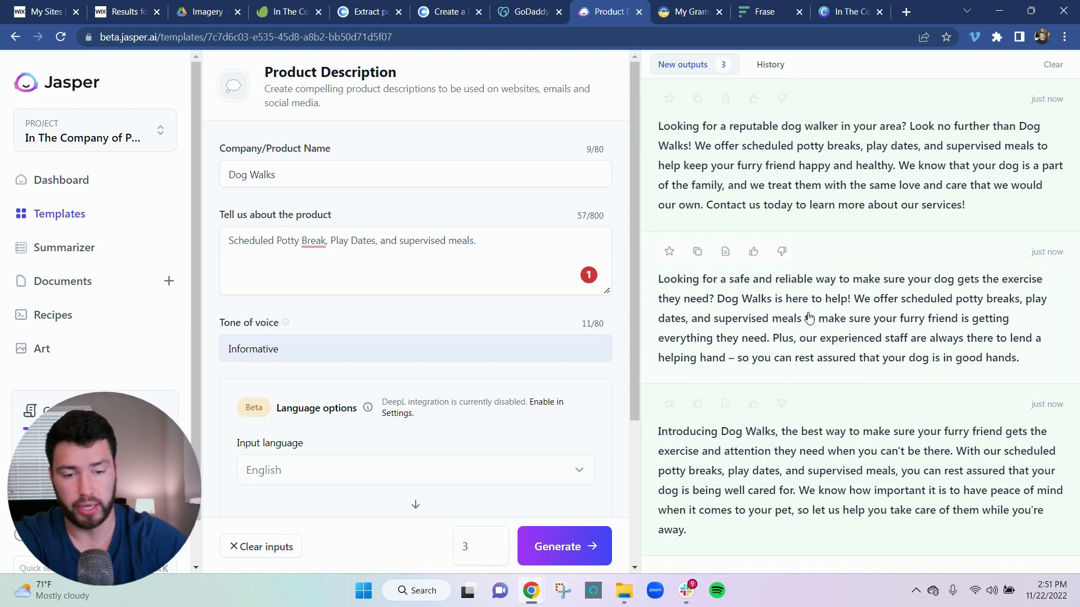
click(703, 261)
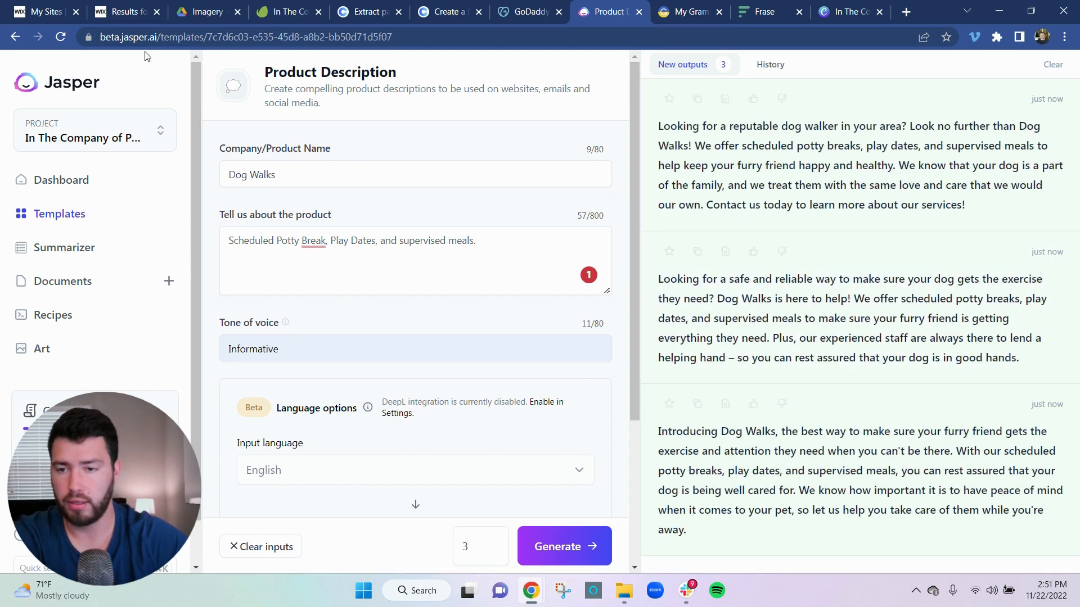
Step: Return to the Dog Walks subtitle in the Wix editor, and copy the entered product text from Jasper's Product Description form for it
drag(1079, 129, 151, 13)
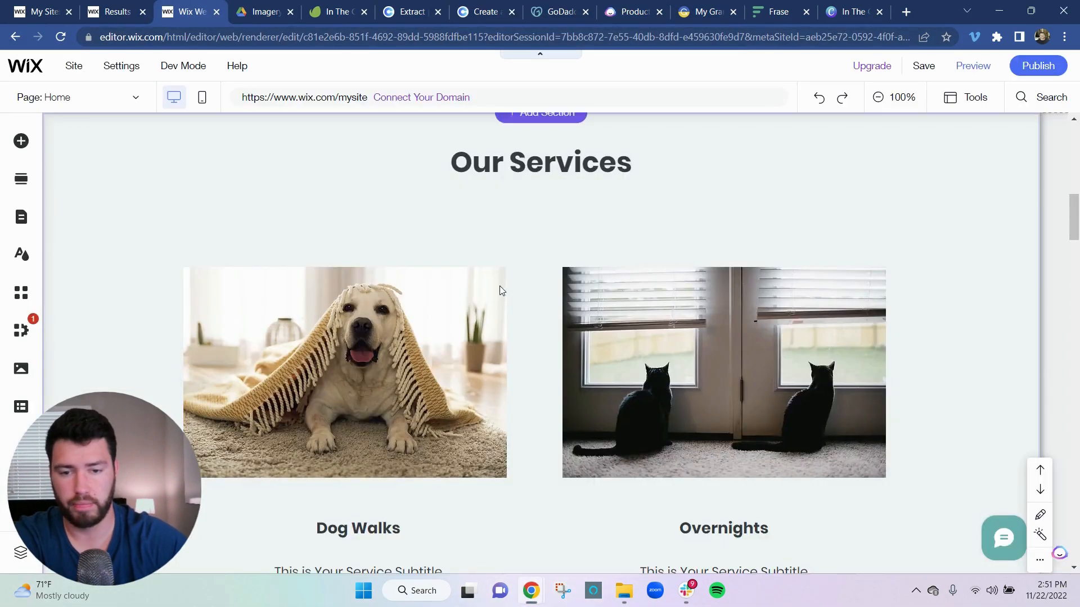
scroll(449, 360, down, 3)
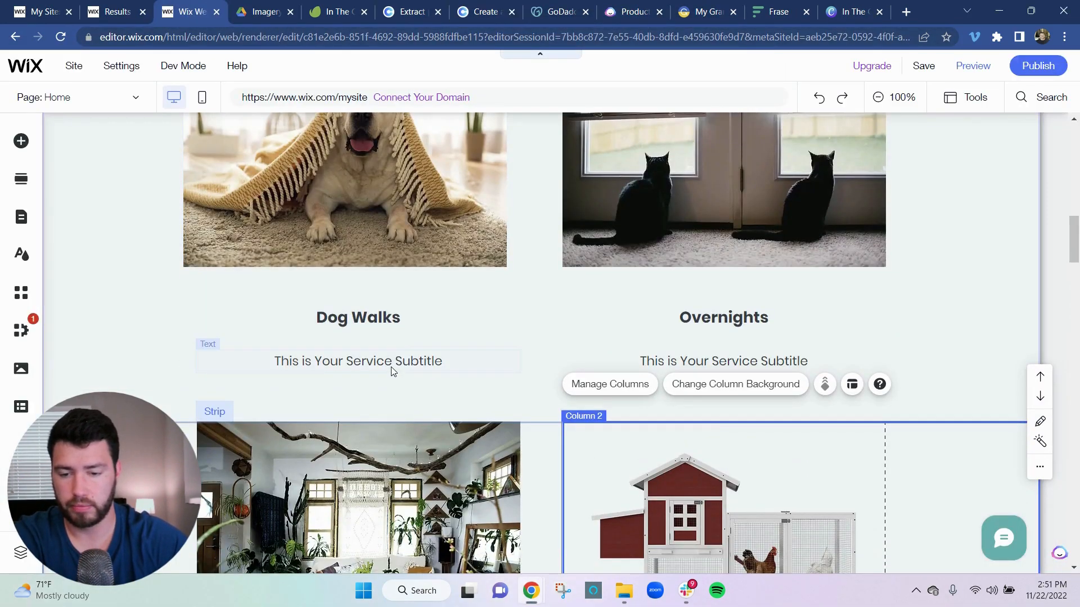
click(371, 361)
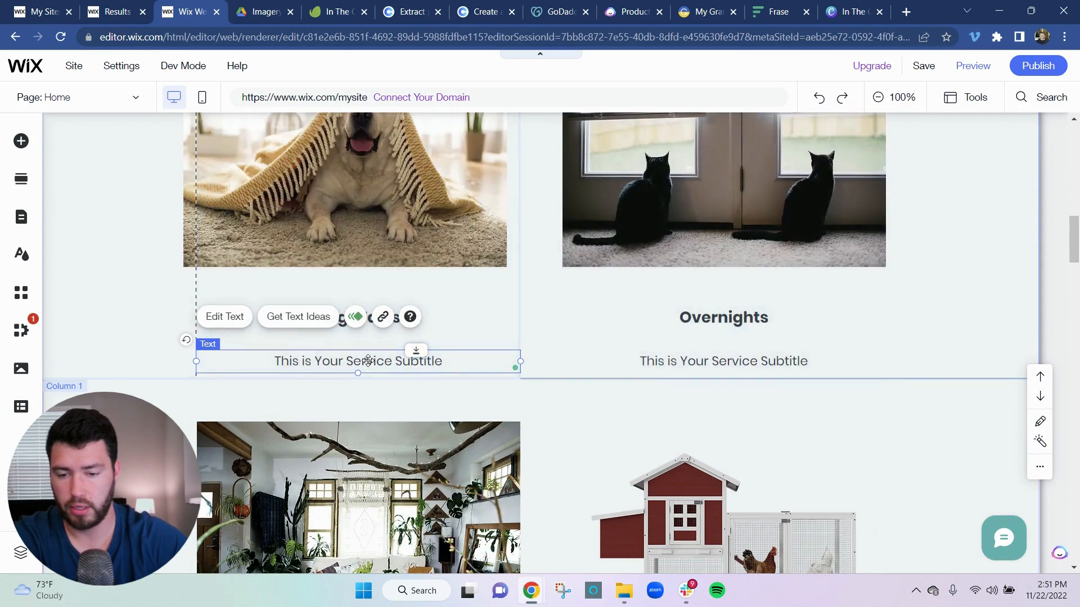
double_click(369, 360)
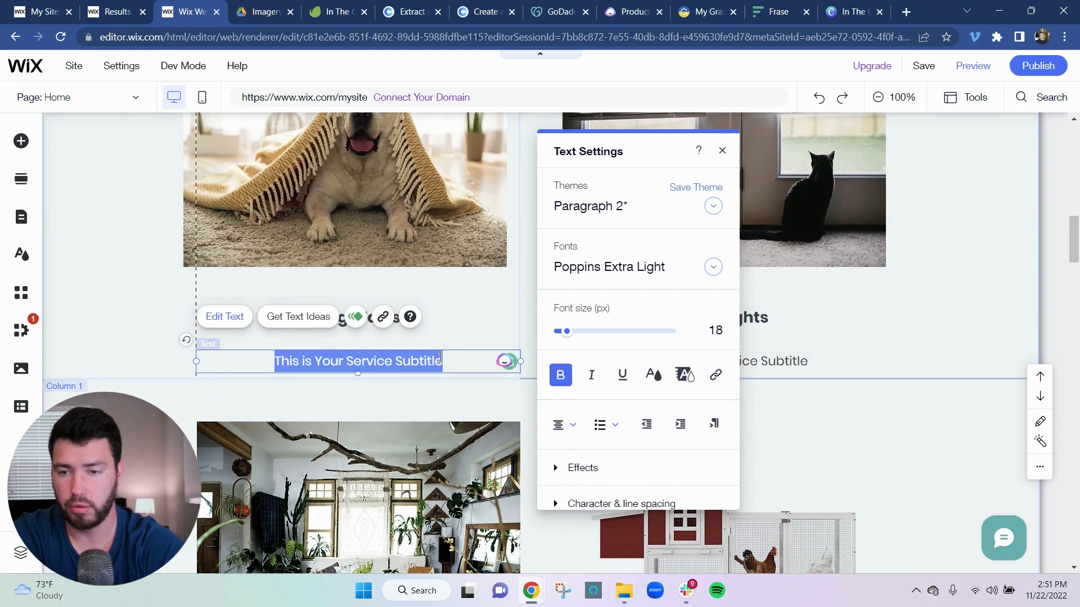
click(617, 9)
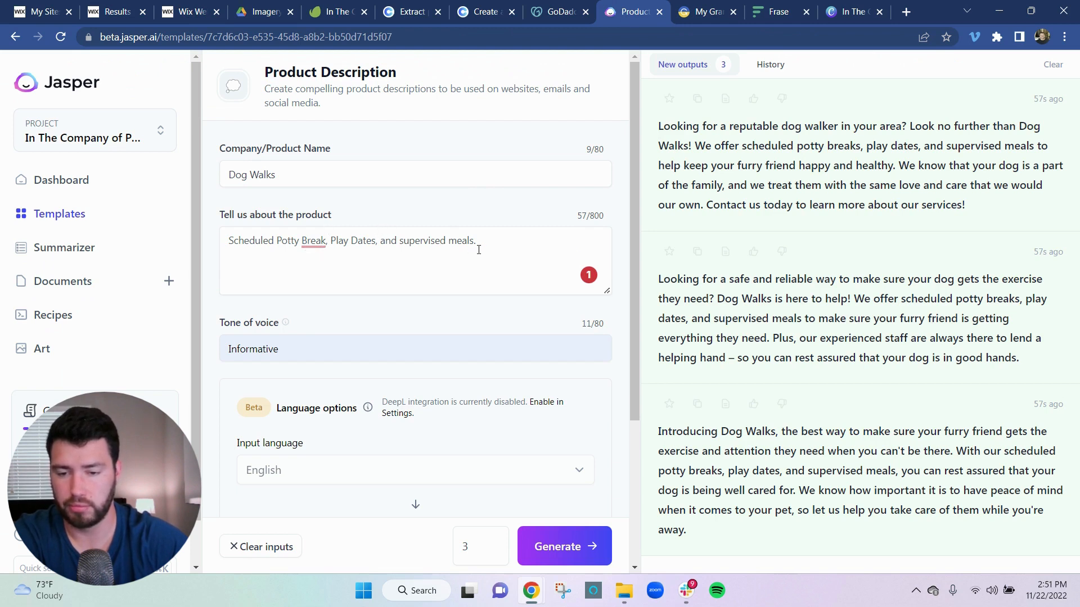
drag(478, 249, 226, 248)
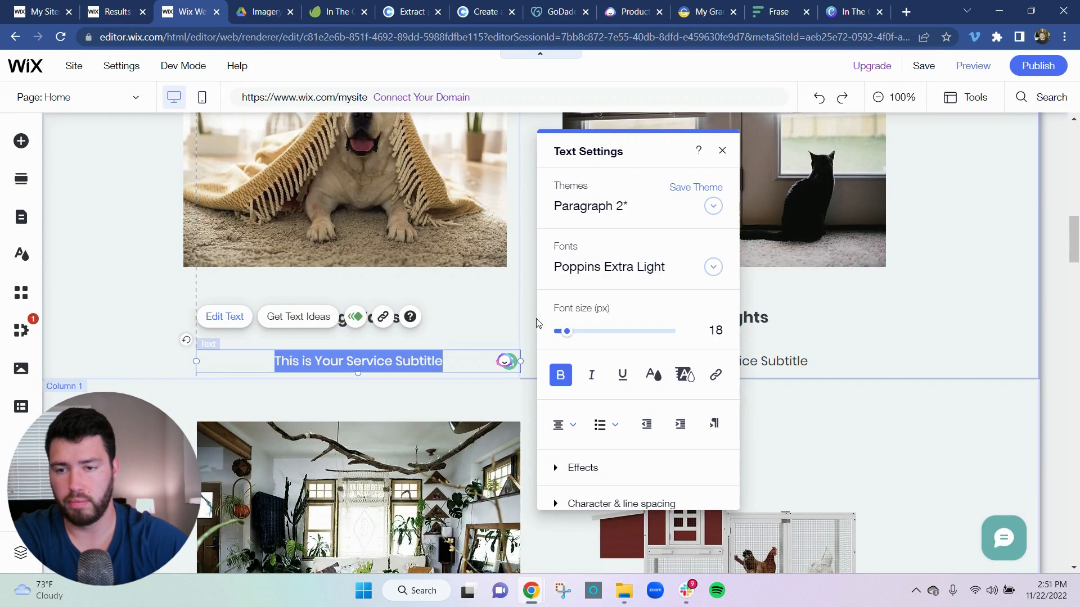
Step: Replace the Dog Walks subtitle in Wix with the copied "Scheduled Potty Break, Play Dates, and supervised meals." and finish text editing
click(184, 12)
click(478, 367)
key(ctrl+shift+Left)
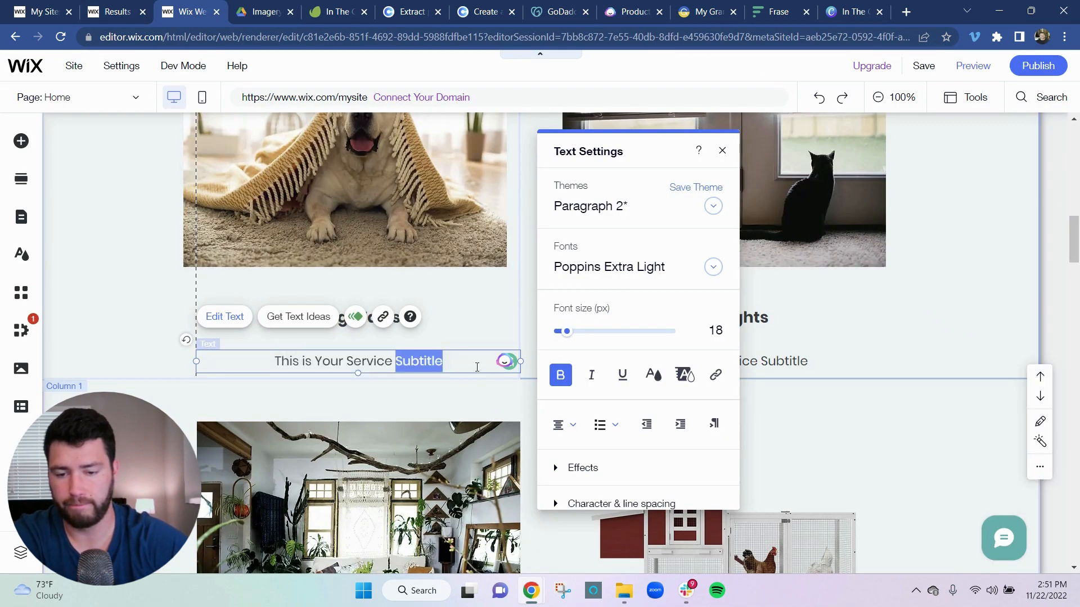
key(ctrl+shift+Left)
key(ctrl+shift+Left)
key(ctrl+shift+Left)
key(ctrl+shift+Left)
key(ctrl+v)
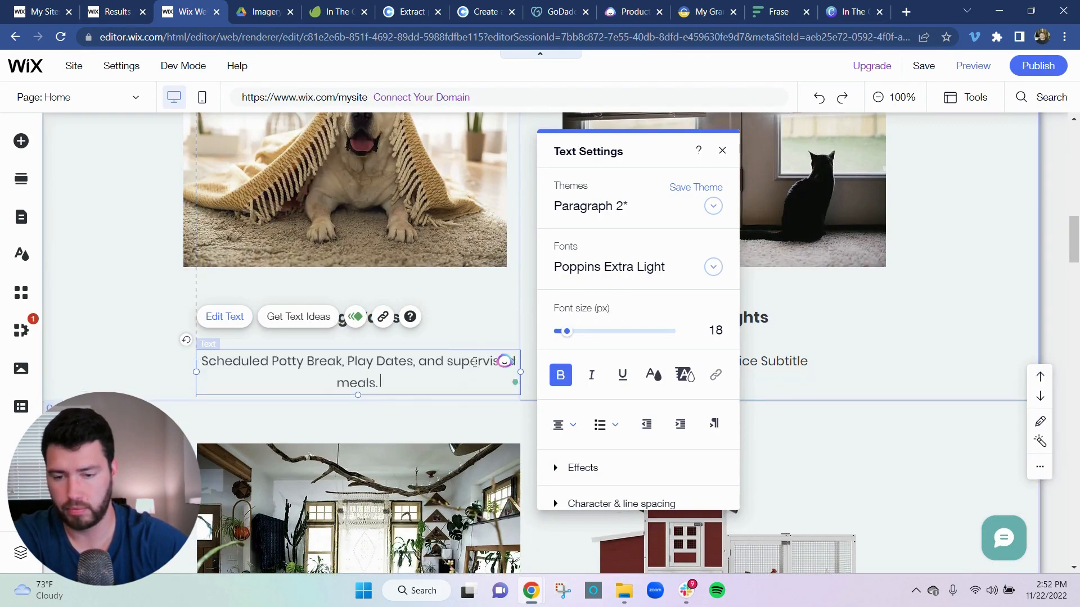
click(928, 356)
Step: Open the Overnights service subtitle for text editing with its whole placeholder text selected
click(742, 362)
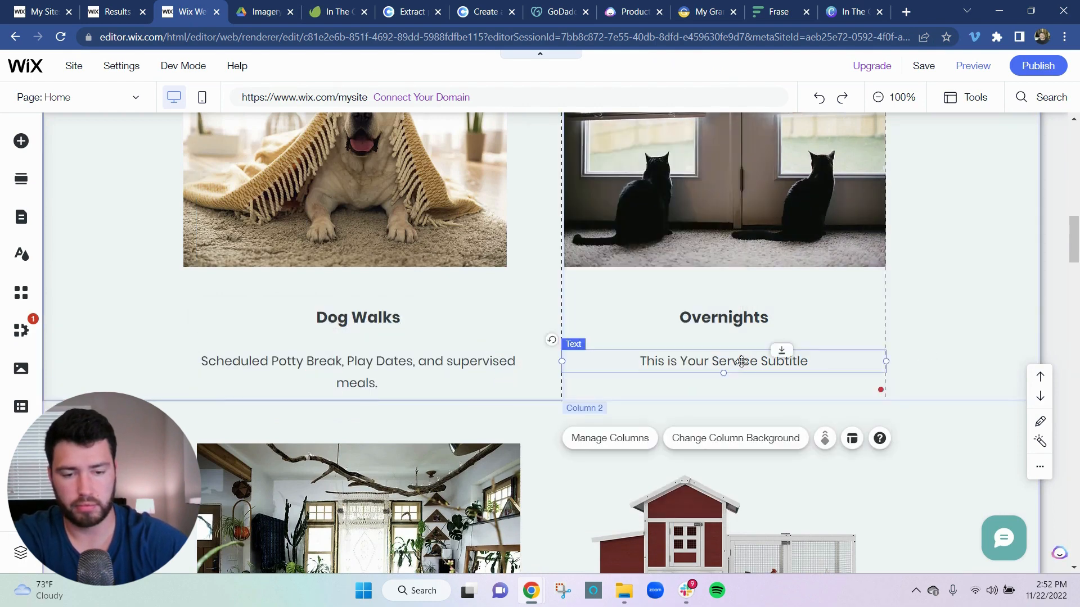
double_click(741, 361)
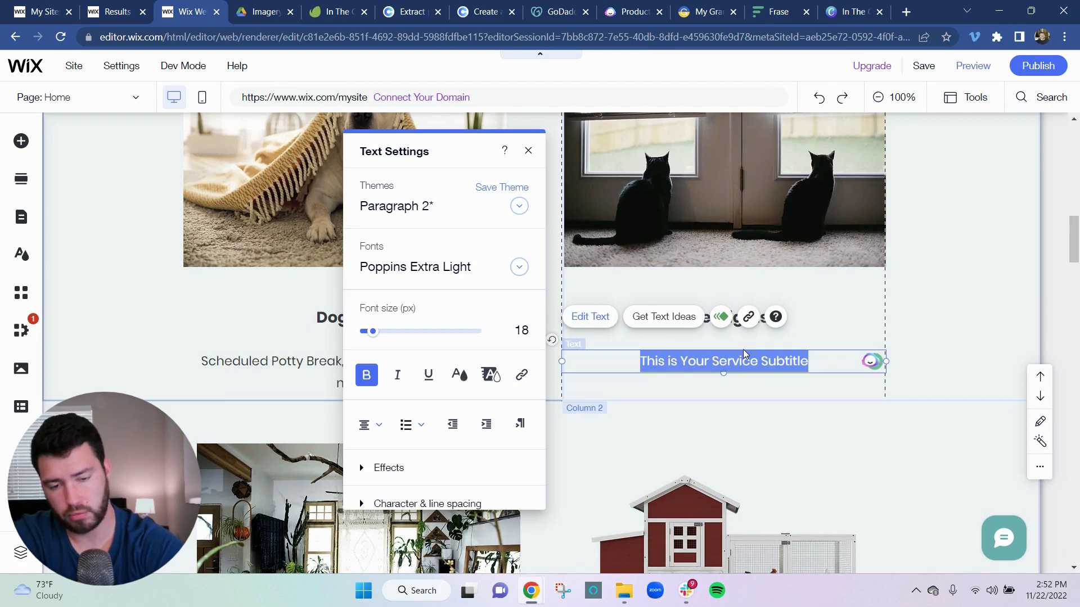
text(G)
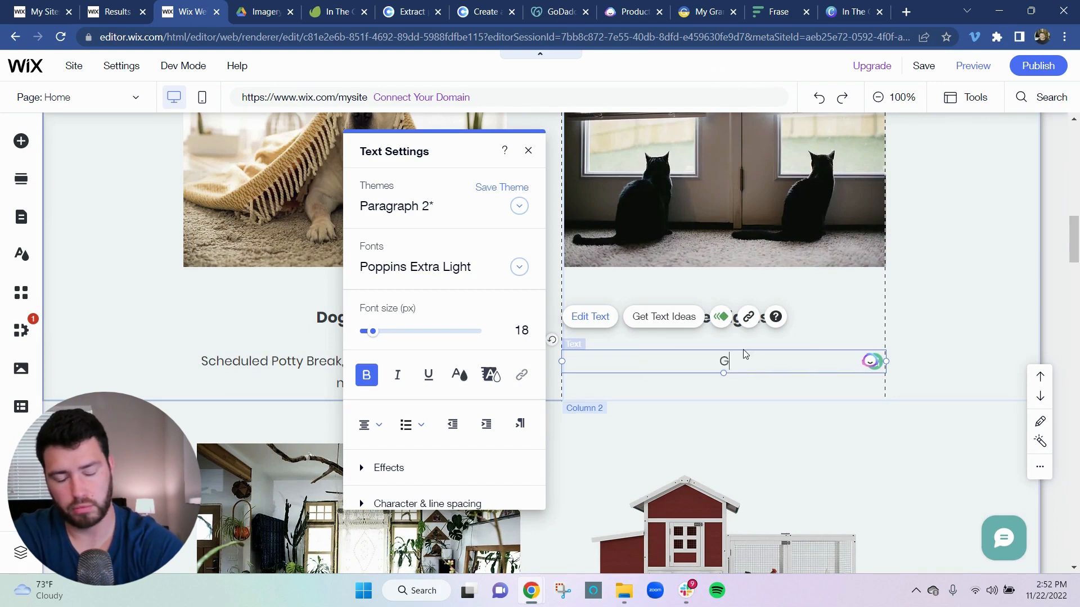
text(one on)
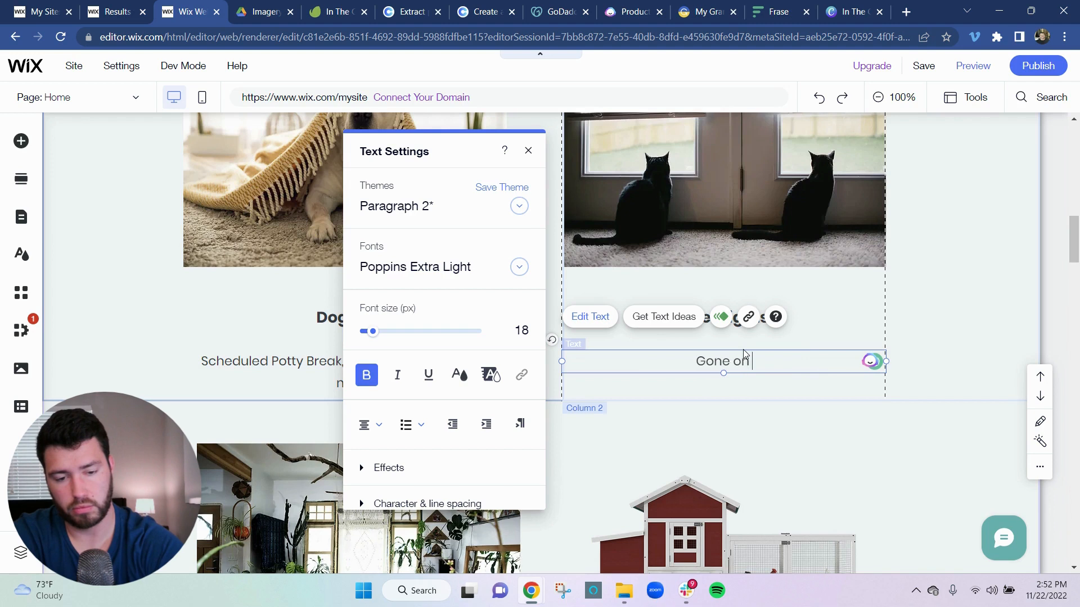
text( a tri)
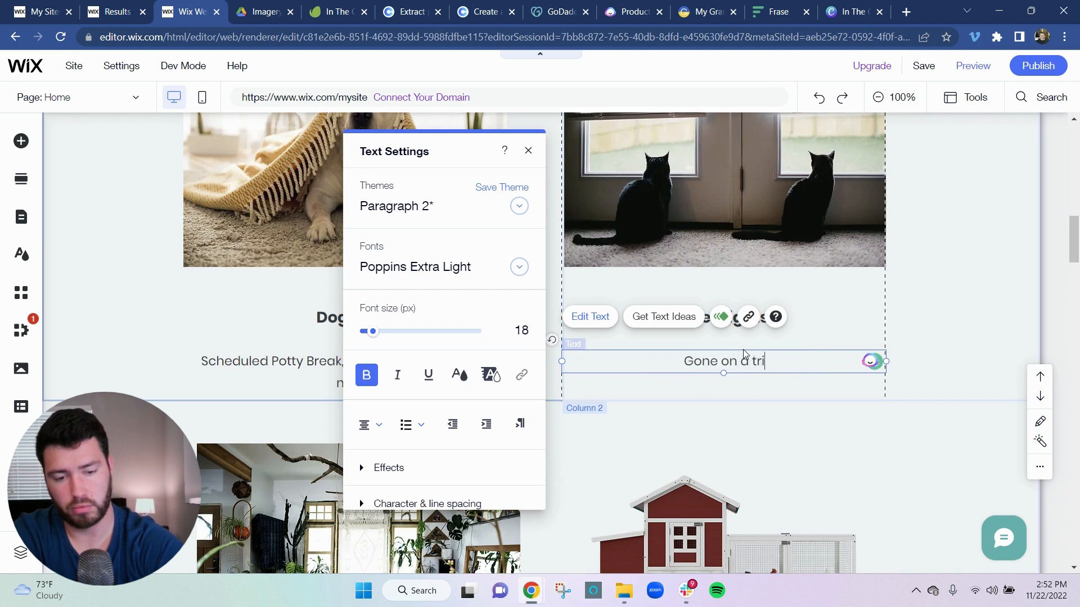
text(p and want)
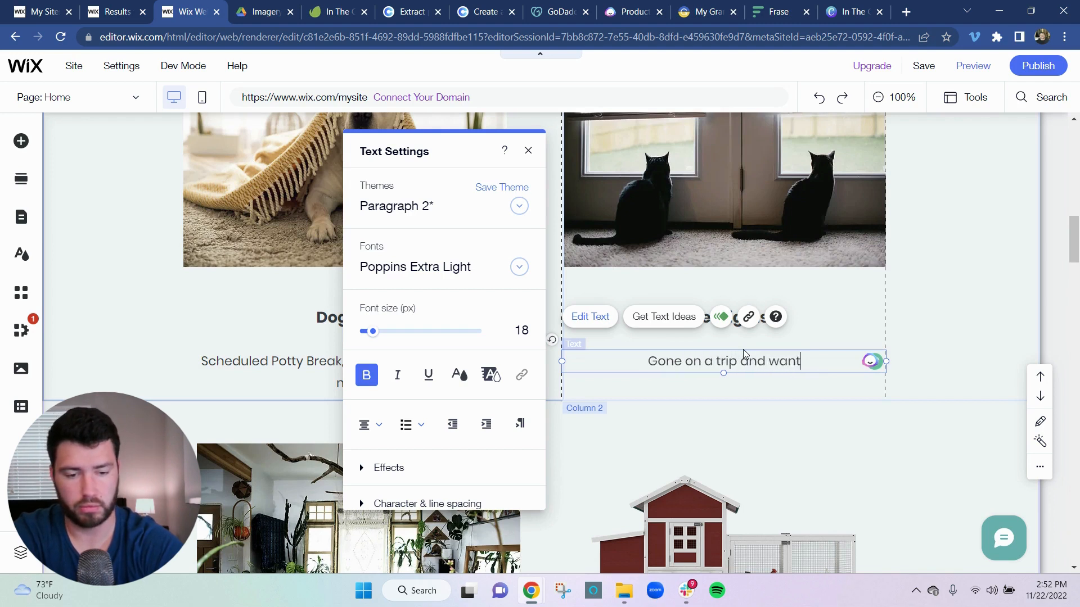
key(BackSpace)
key(BackSpace)
key(BackSpace)
key(BackSpace)
key(BackSpace)
key(BackSpace)
key(BackSpace)
key(BackSpace)
key(BackSpace)
key(BackSpace)
key(BackSpace)
key(BackSpace)
key(BackSpace)
key(BackSpace)
key(BackSpace)
key(BackSpace)
key(BackSpace)
key(BackSpace)
key(BackSpace)
key(BackSpace)
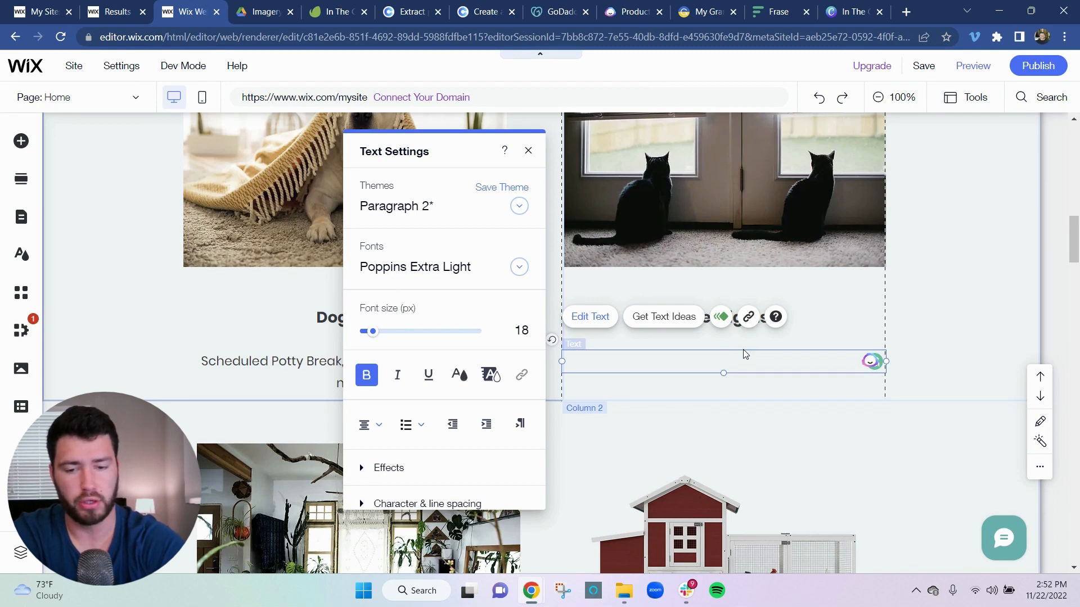
scroll(745, 354, down, 1)
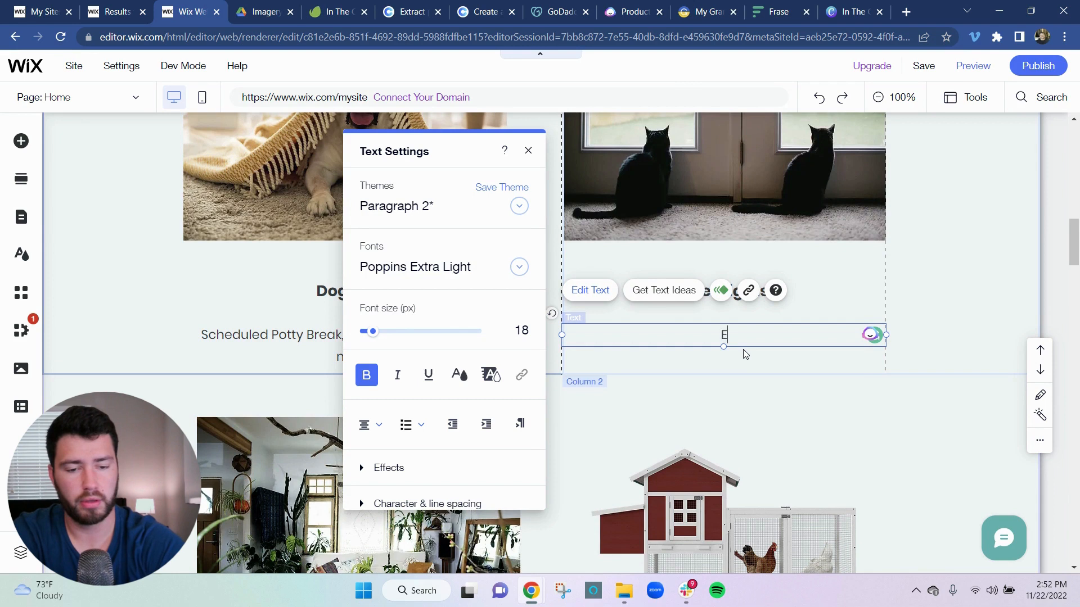
text(nsure)
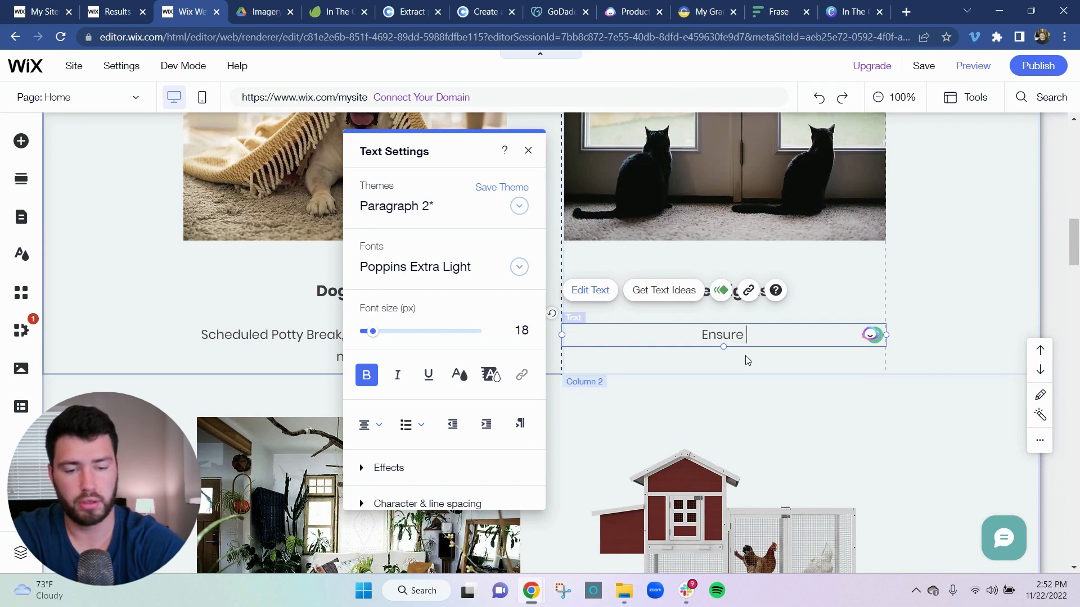
key(BackSpace)
key(BackSpace)
key(BackSpace)
key(BackSpace)
key(BackSpace)
key(BackSpace)
key(BackSpace)
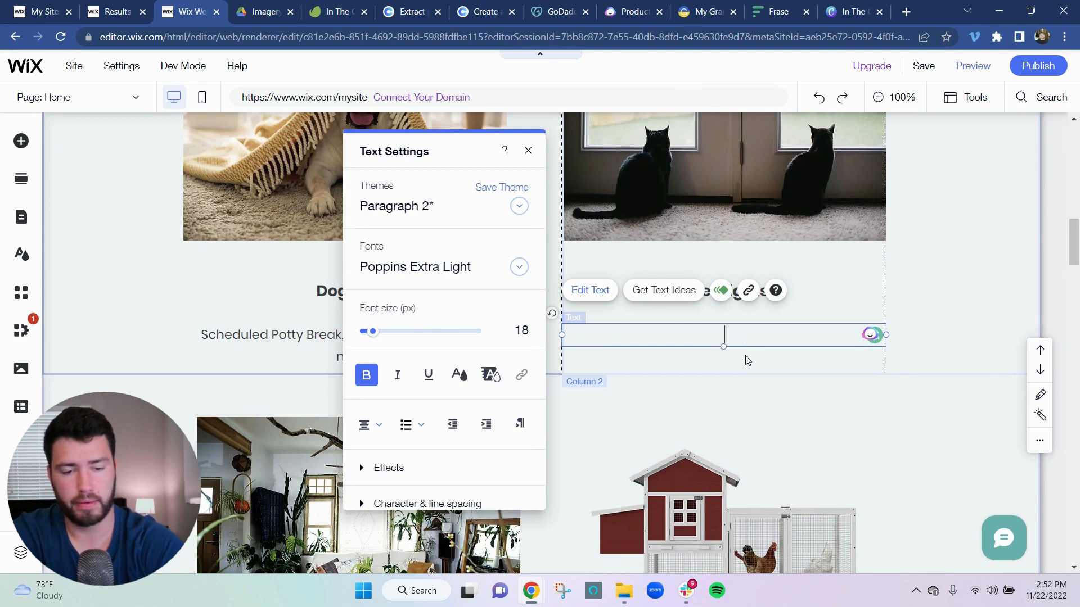
text(A reliab)
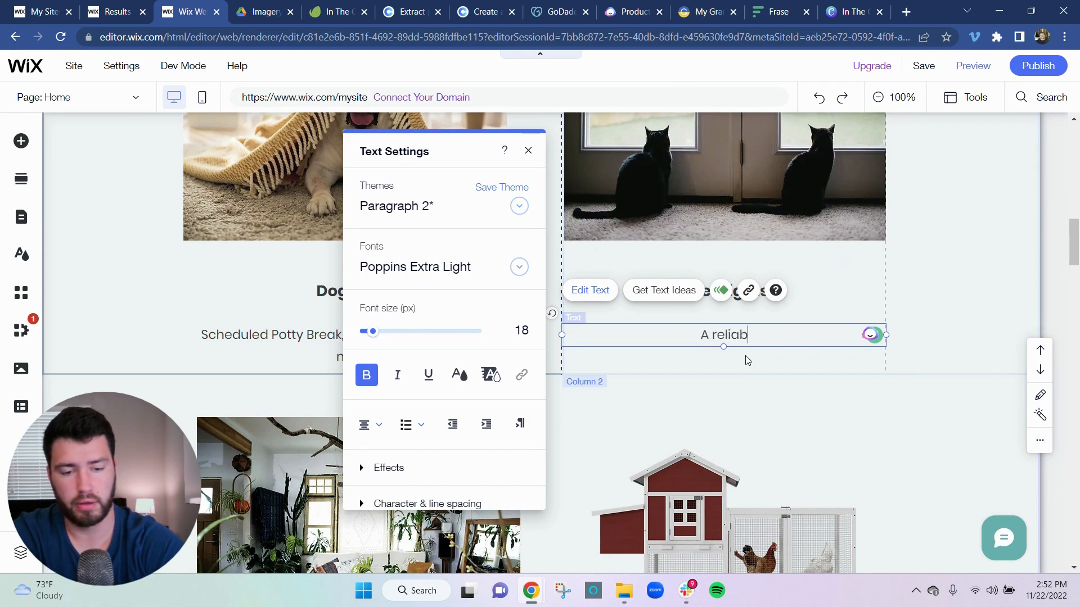
text(le way to)
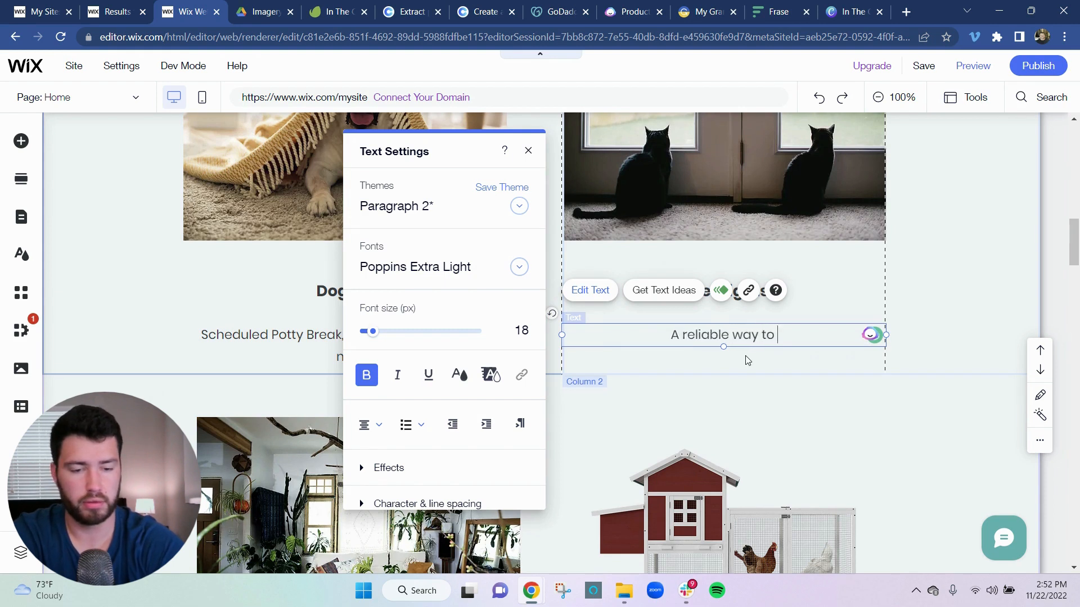
text( w)
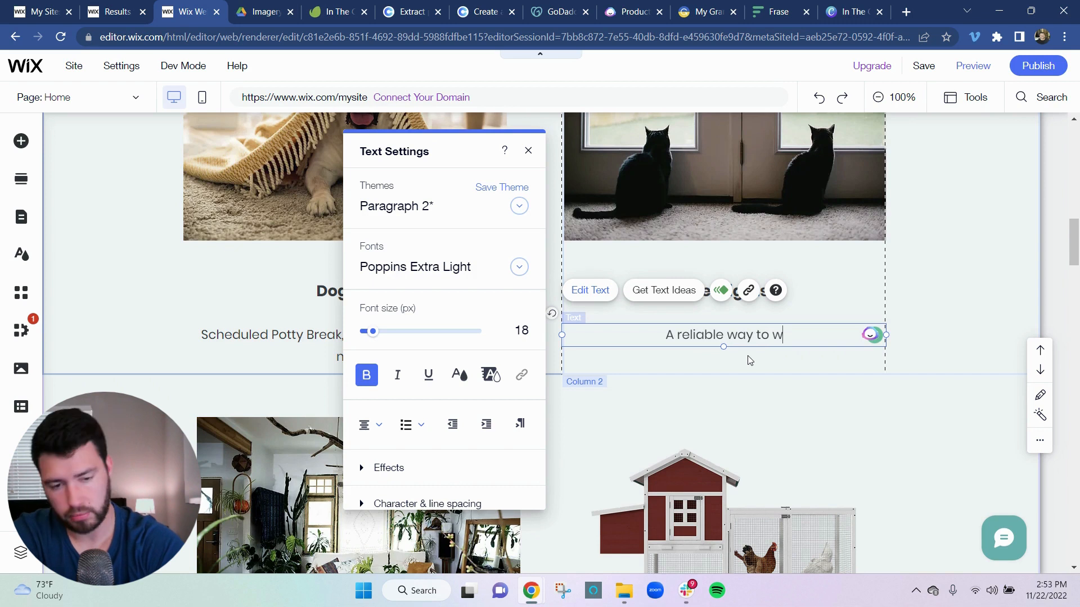
key(BackSpace)
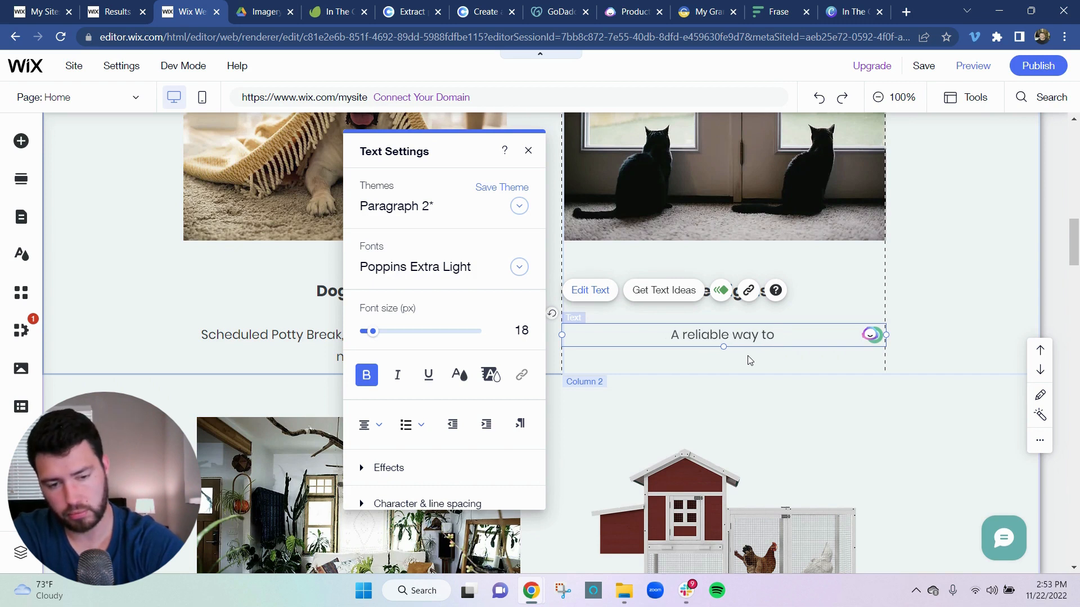
key(BackSpace)
key(BackSpace)
key(BackSpace)
key(BackSpace)
key(BackSpace)
key(BackSpace)
key(BackSpace)
key(BackSpace)
key(BackSpace)
key(BackSpace)
key(BackSpace)
key(BackSpace)
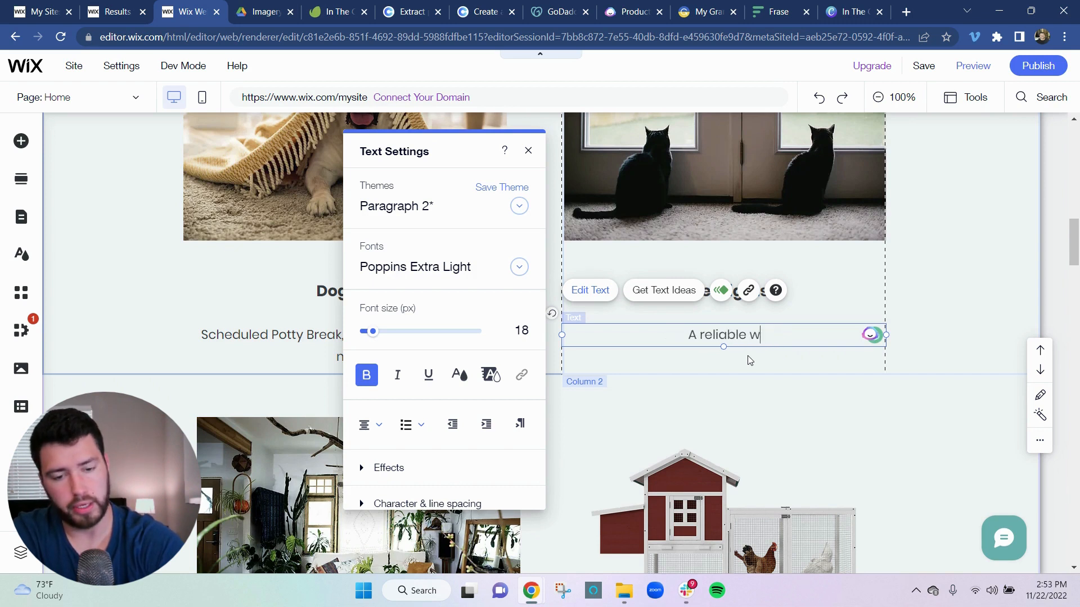
key(BackSpace)
key(BackSpace)
key(BackSpace)
key(BackSpace)
key(BackSpace)
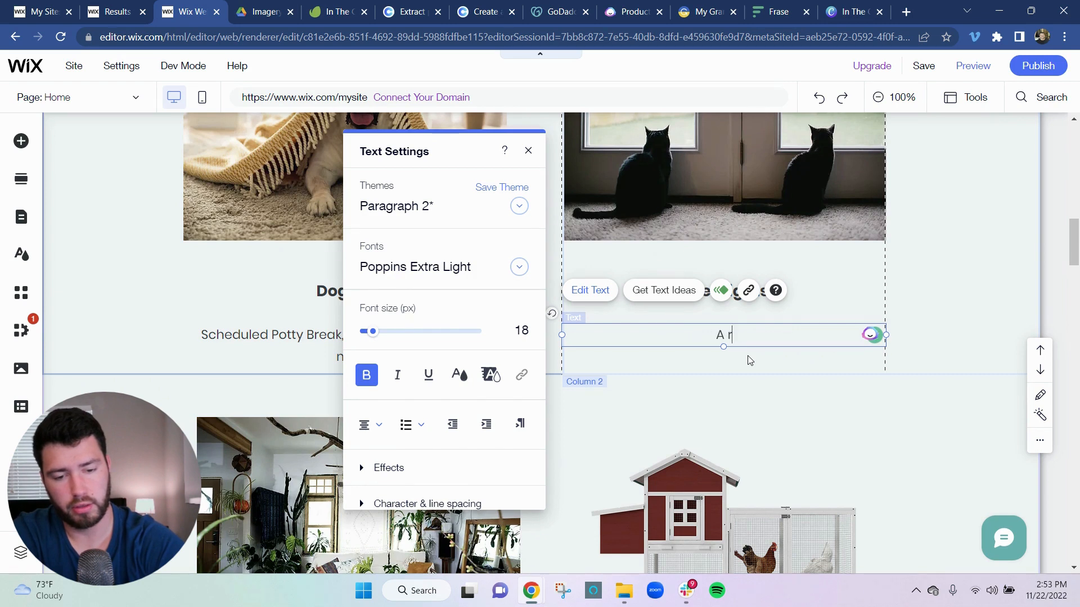
Step: Write the Overnights subtitle as "All-in-one solution for plants and pets!", accepting the suggested hyphenation, and finish text editing
text(ll in )
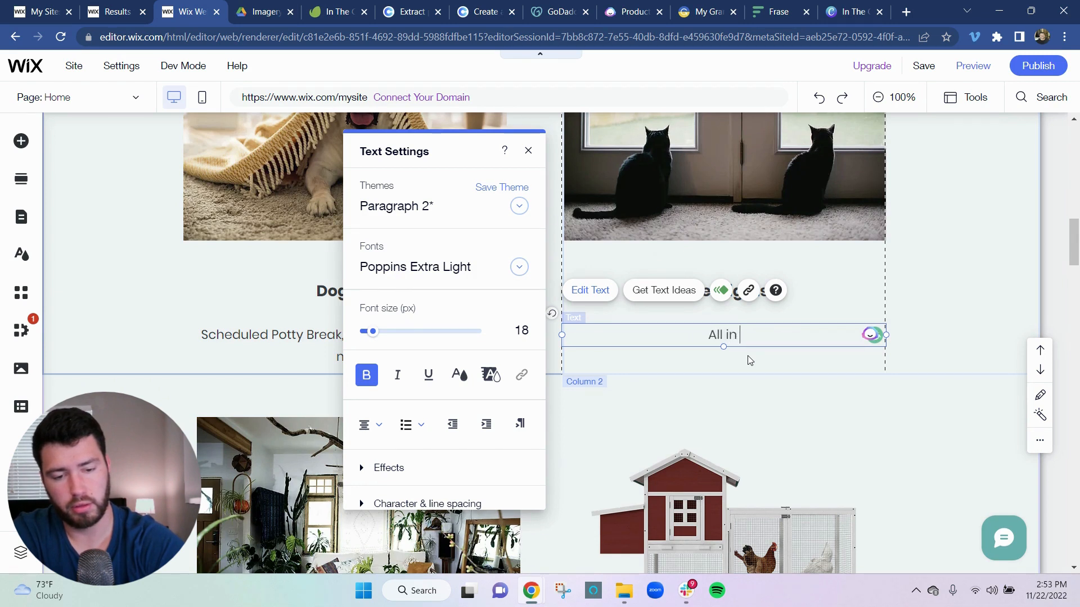
text(one solution)
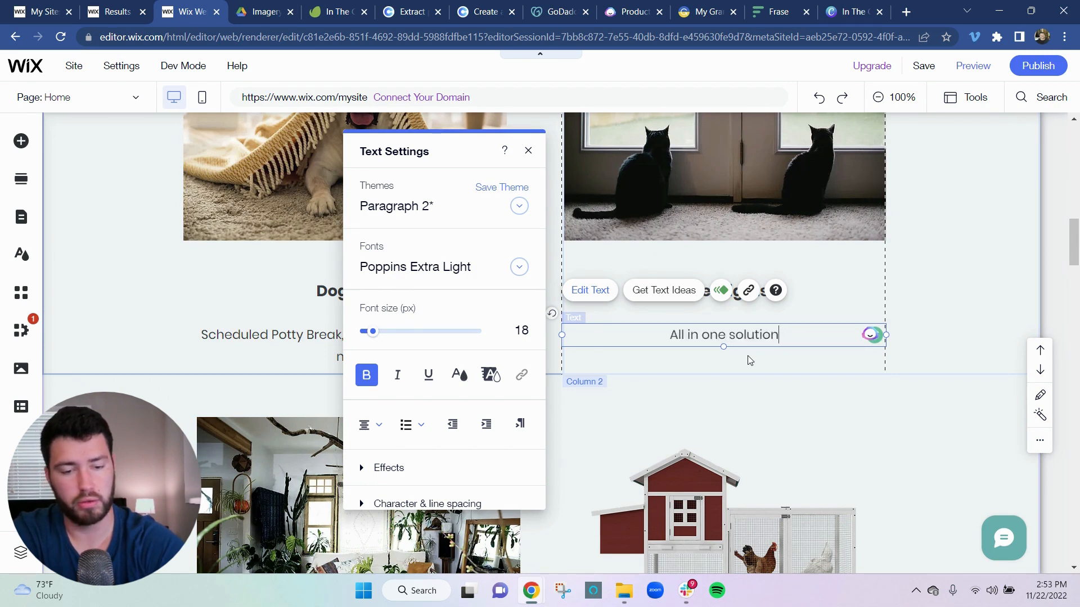
text( for pl)
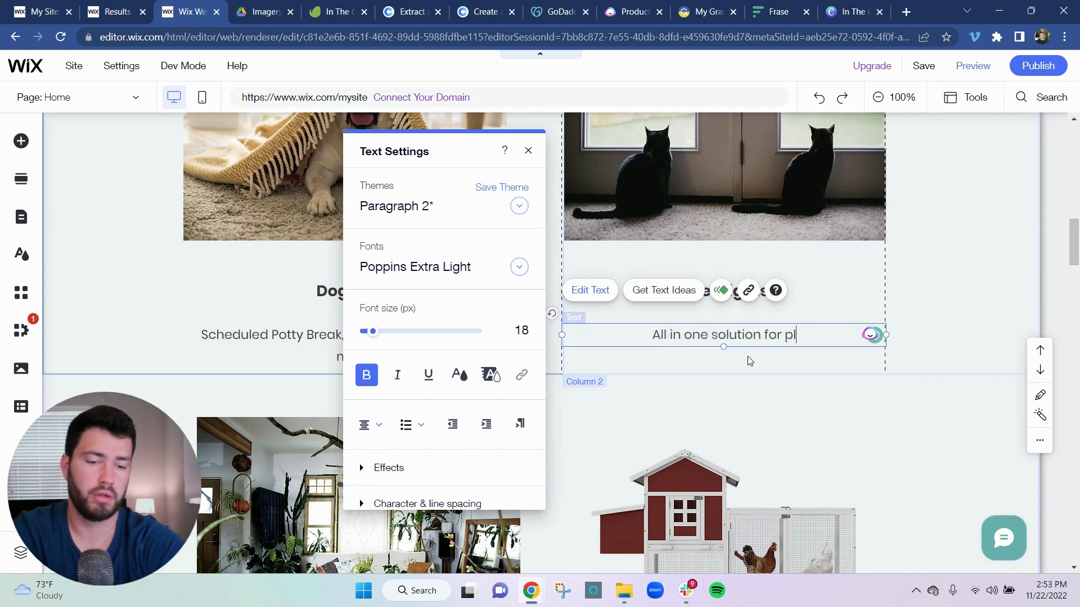
text(ants and pets!)
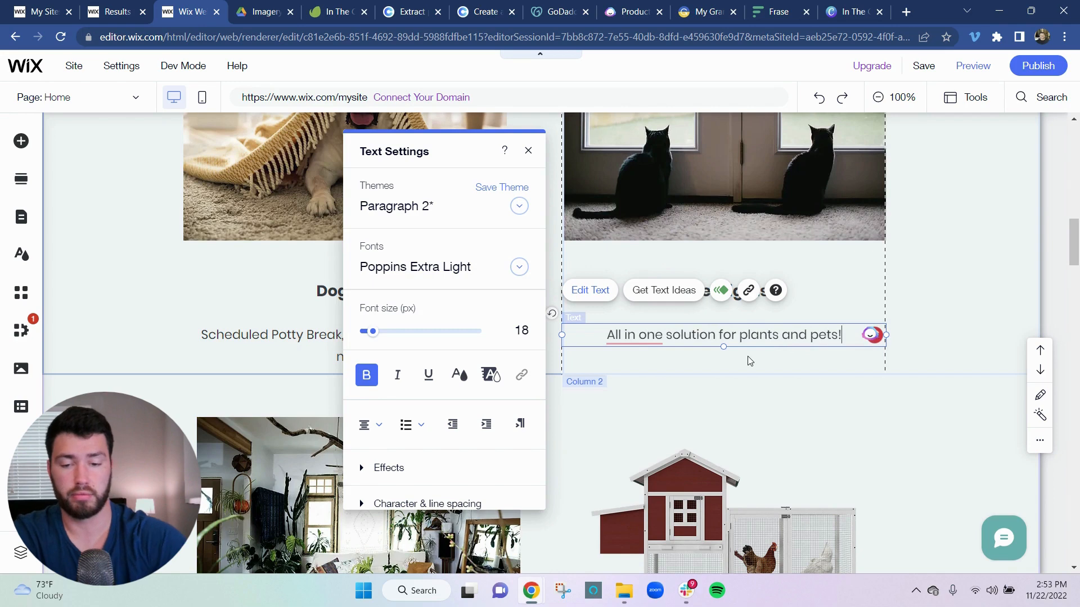
mouse_move(635, 336)
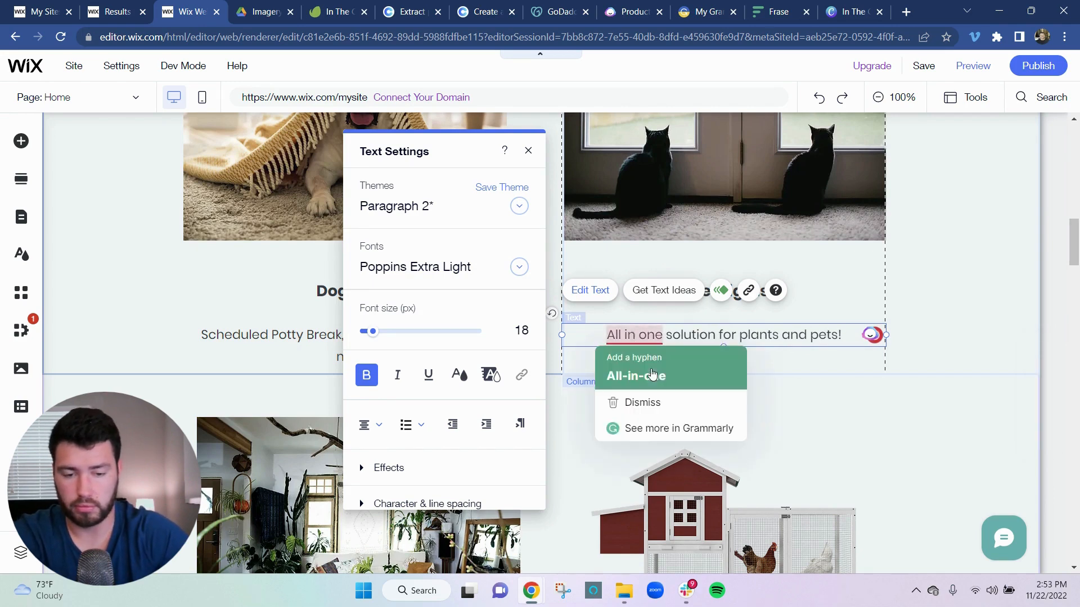
click(636, 375)
click(931, 338)
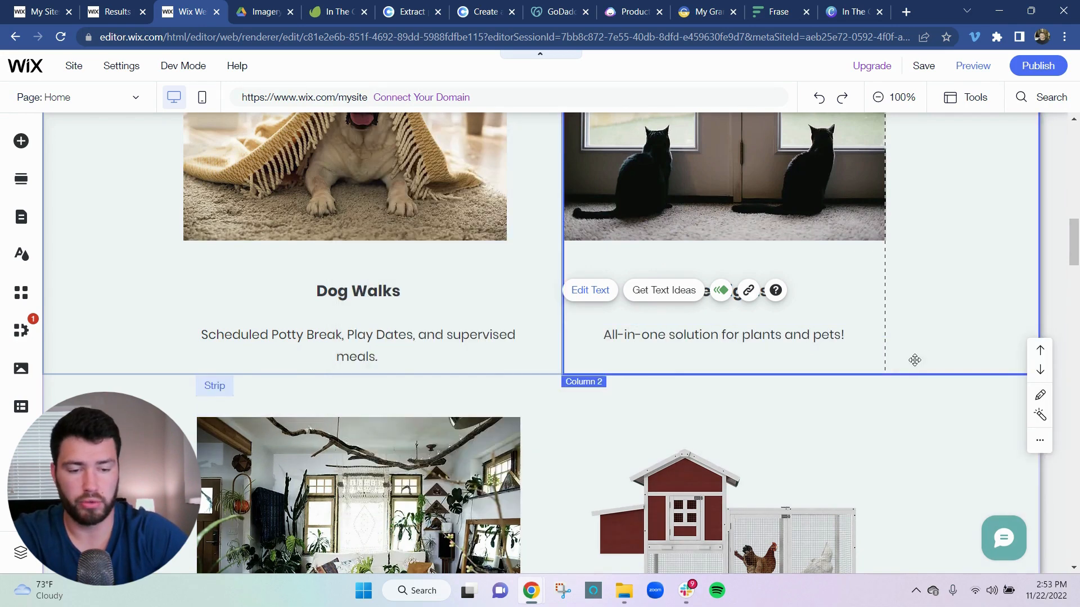
Step: Review the four service entries and the introduction section with the portrait photo below them
scroll(700, 327, down, 6)
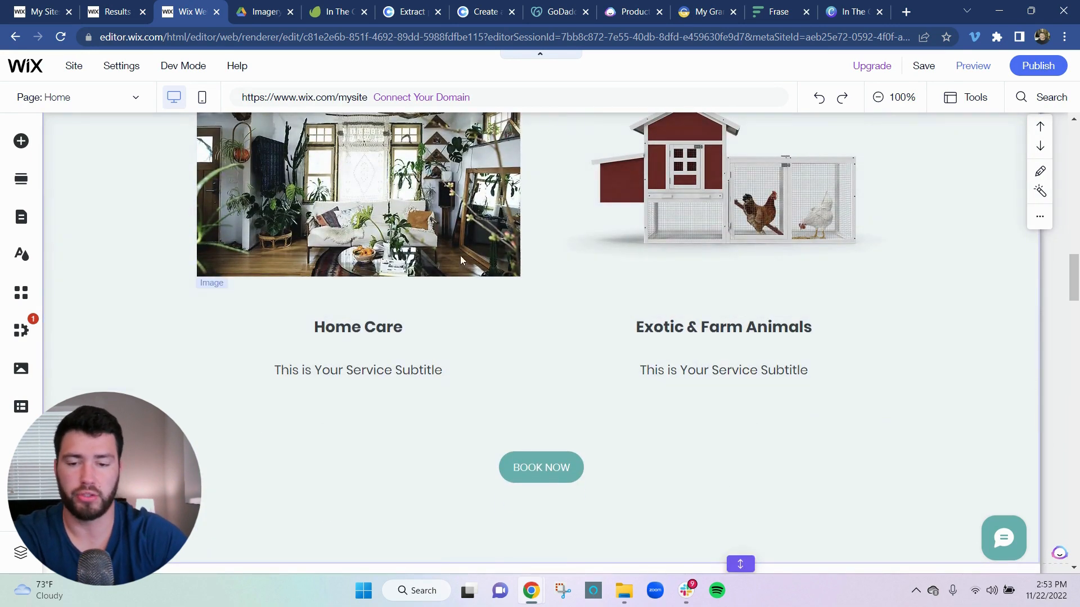
click(664, 283)
scroll(647, 292, up, 5)
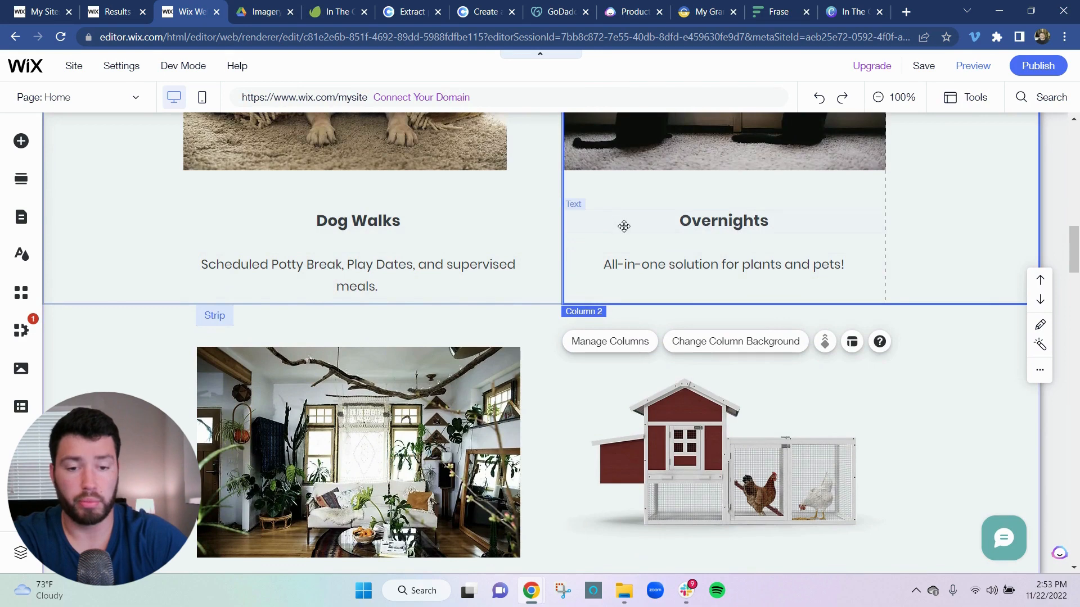
scroll(624, 225, up, 2)
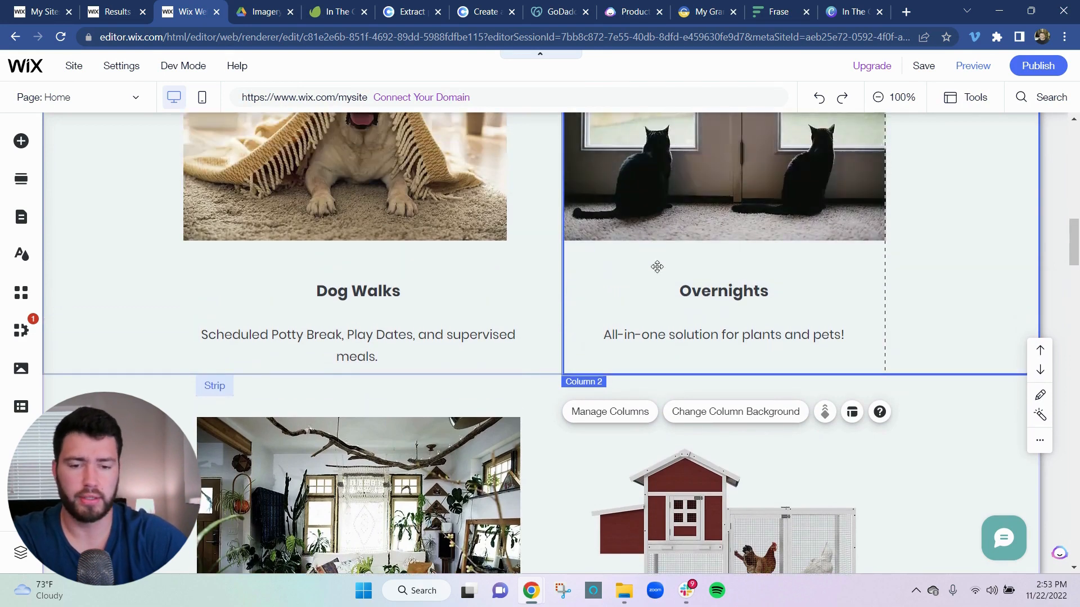
scroll(536, 278, down, 3)
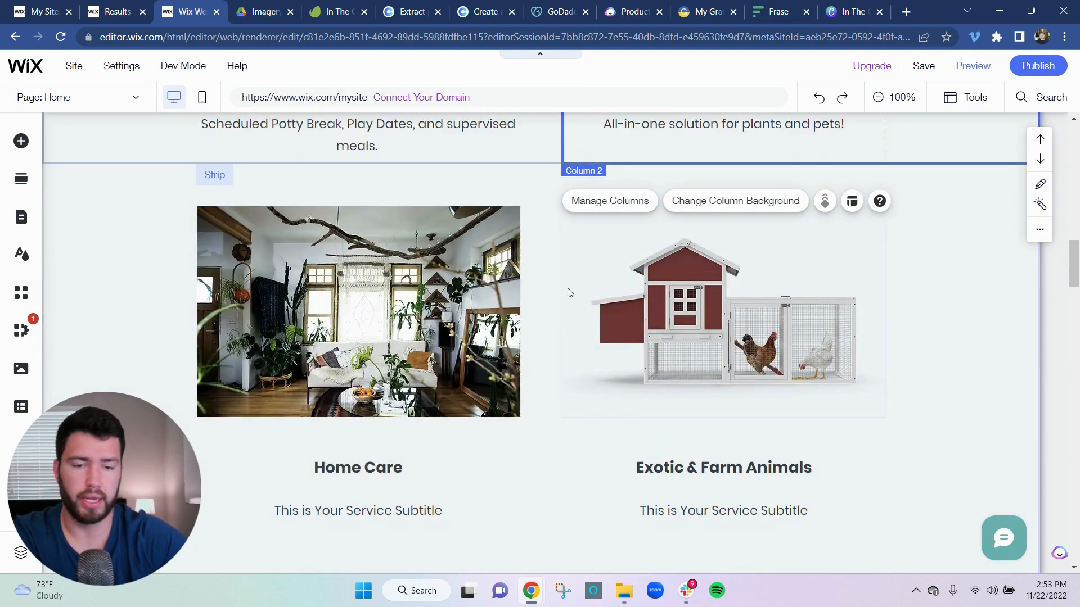
scroll(564, 277, down, 2)
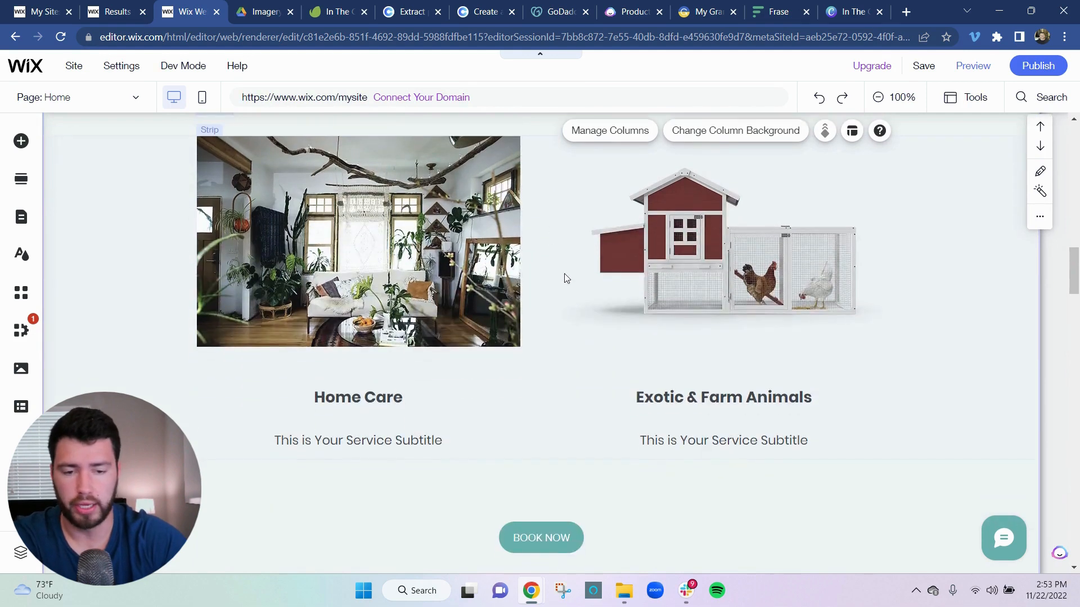
scroll(588, 277, down, 4)
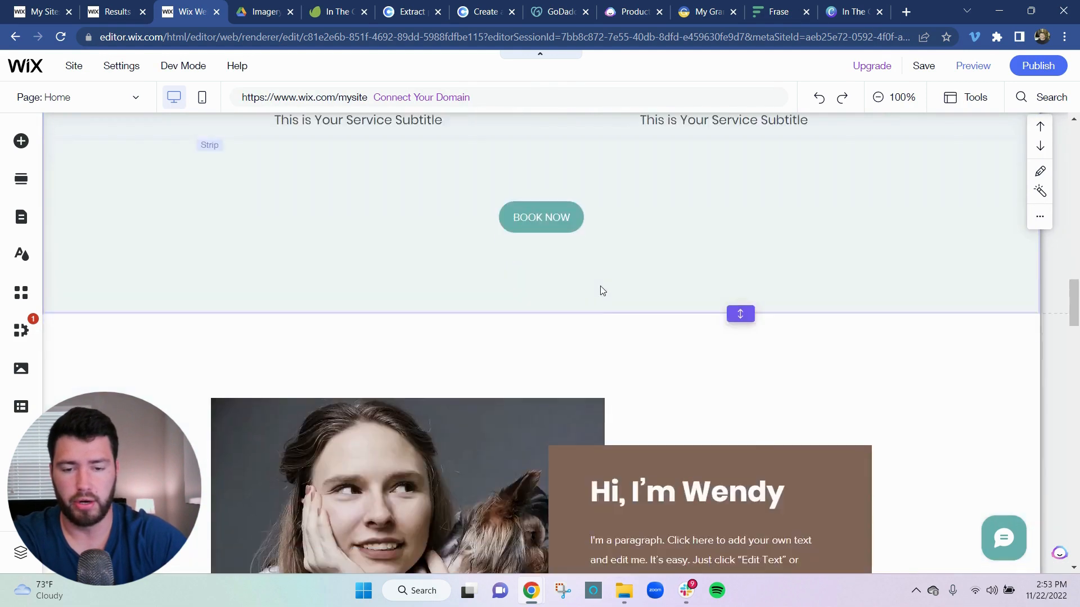
scroll(615, 286, down, 4)
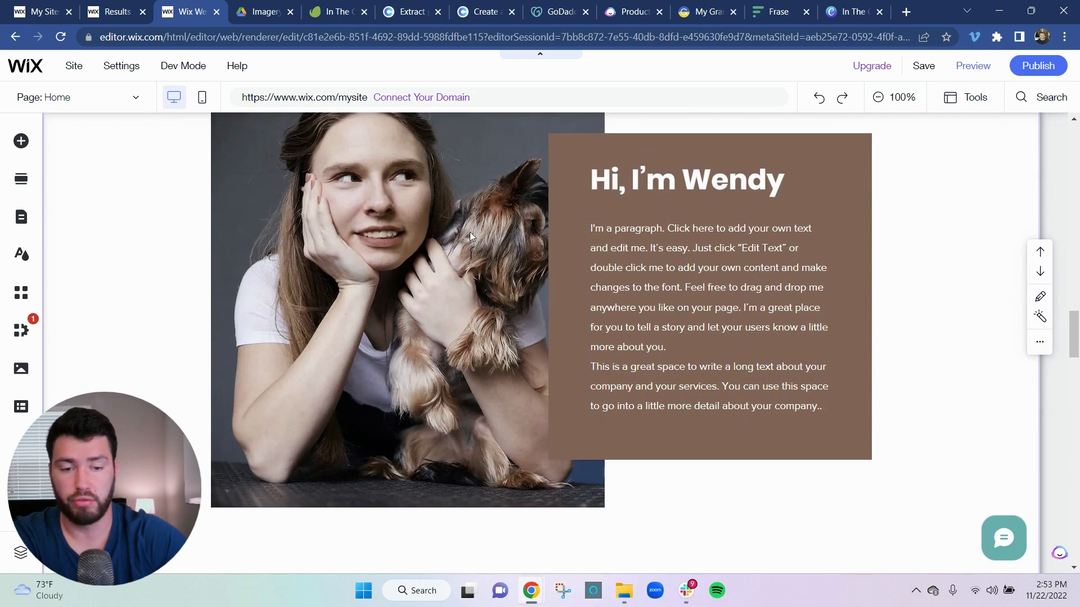
scroll(445, 237, up, 1)
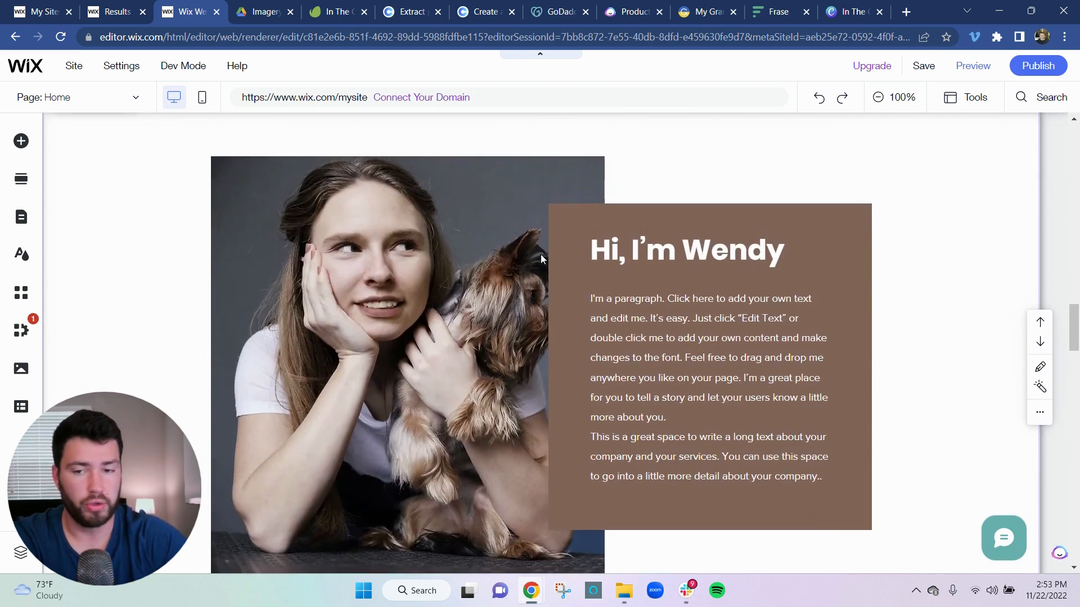
scroll(506, 294, up, 3)
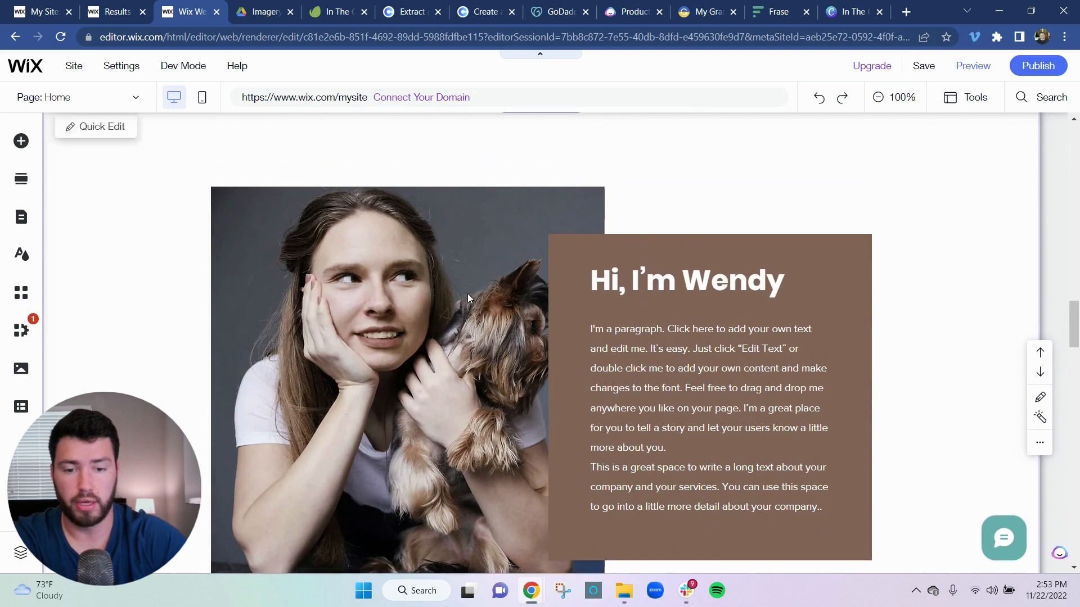
scroll(467, 294, down, 2)
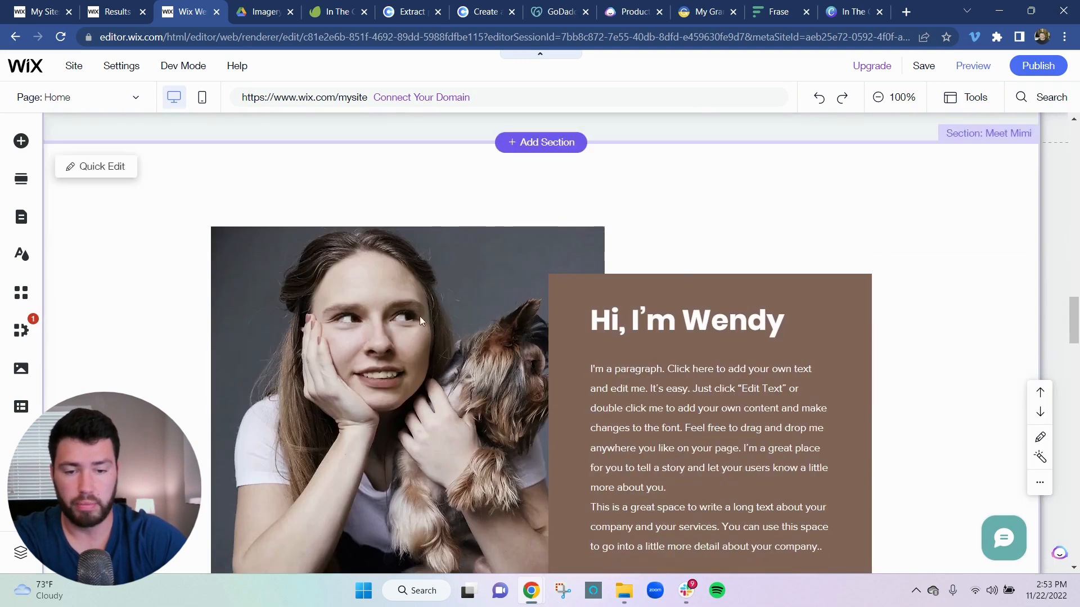
Step: Open the image chooser for the introduction section's portrait photo and browse to the Images folder inside Brand Assets
scroll(427, 318, down, 1)
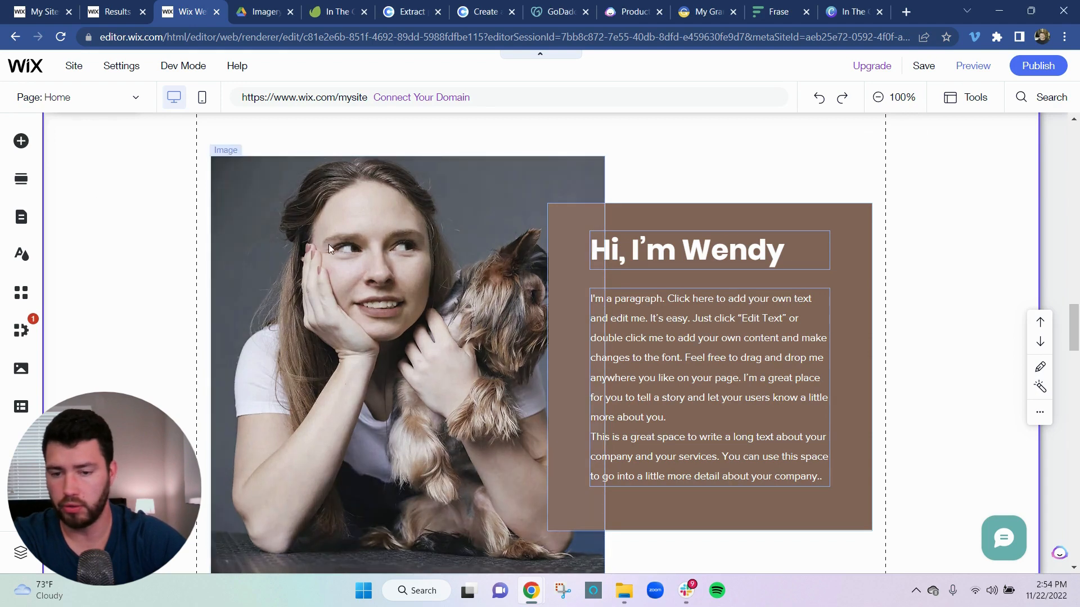
click(329, 236)
click(337, 211)
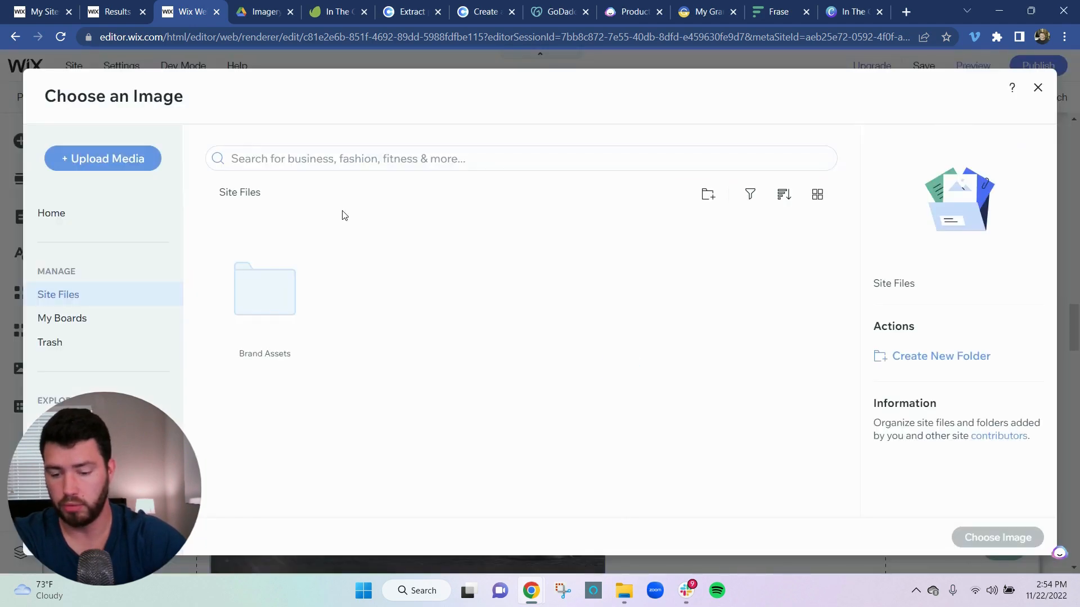
double_click(288, 302)
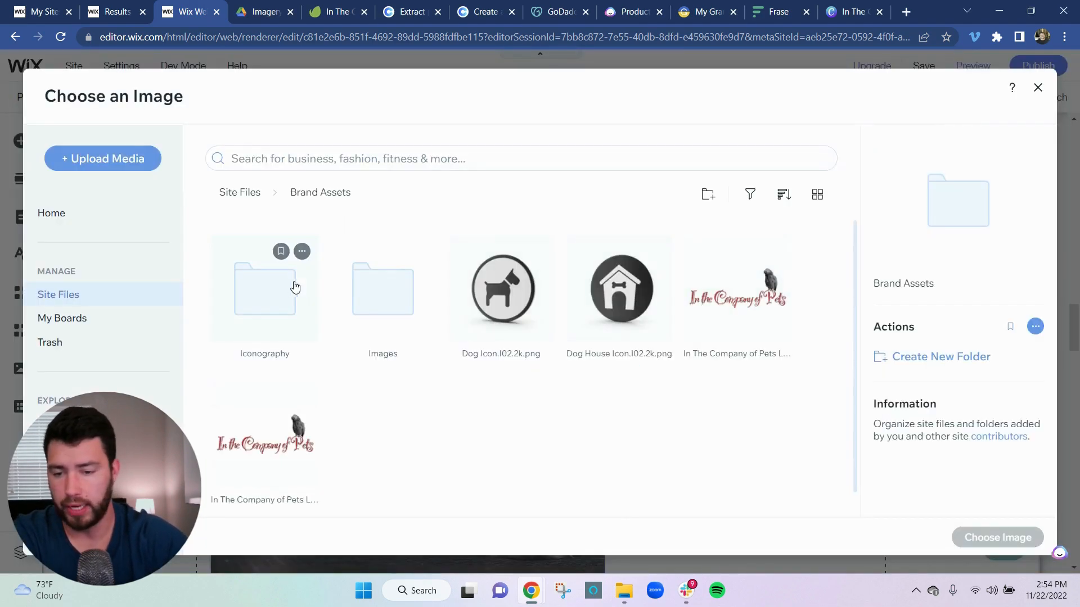
double_click(380, 304)
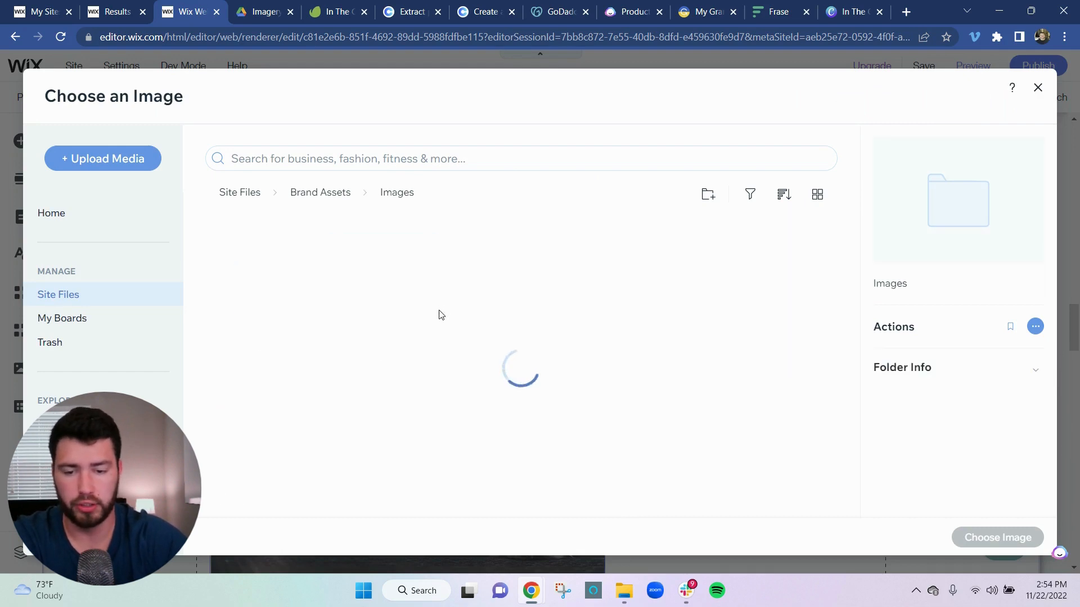
Step: Upload IMG_8615 from Downloads to the Images folder and choose it as the introduction section's photo
click(63, 161)
click(621, 341)
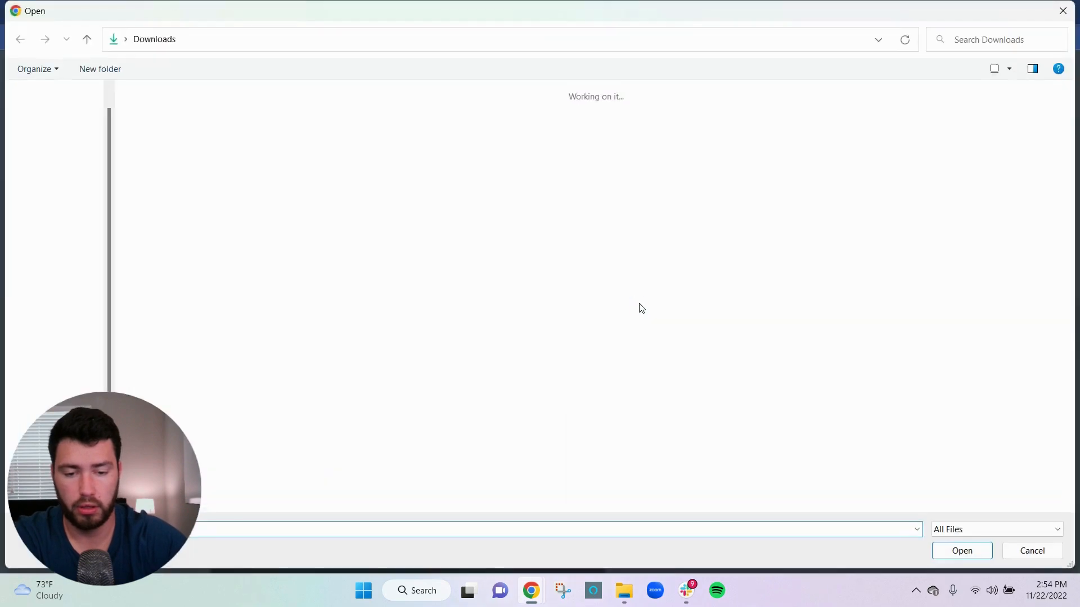
click(150, 159)
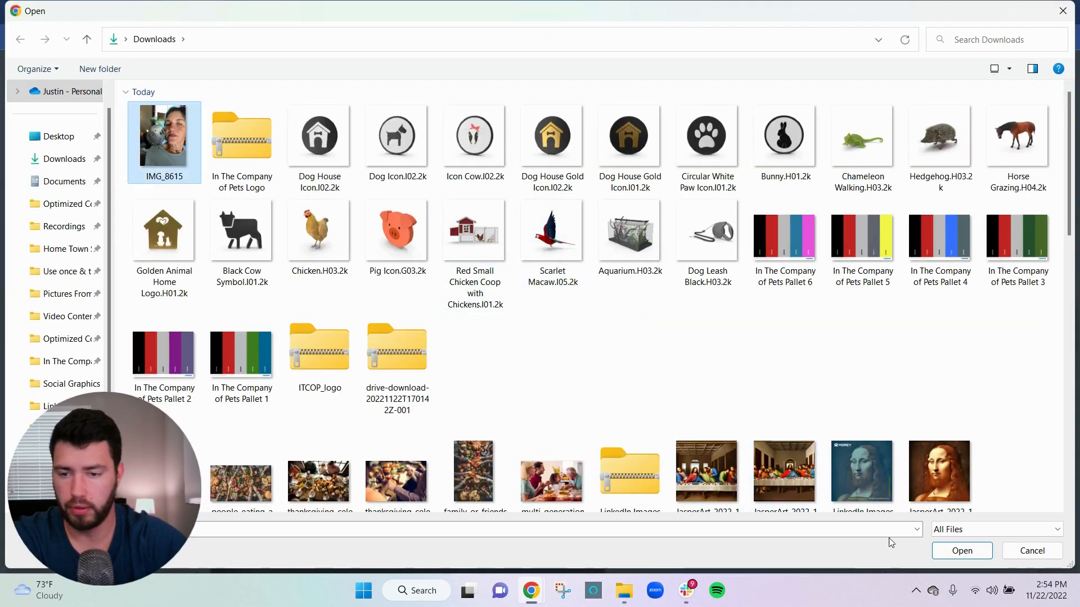
click(980, 556)
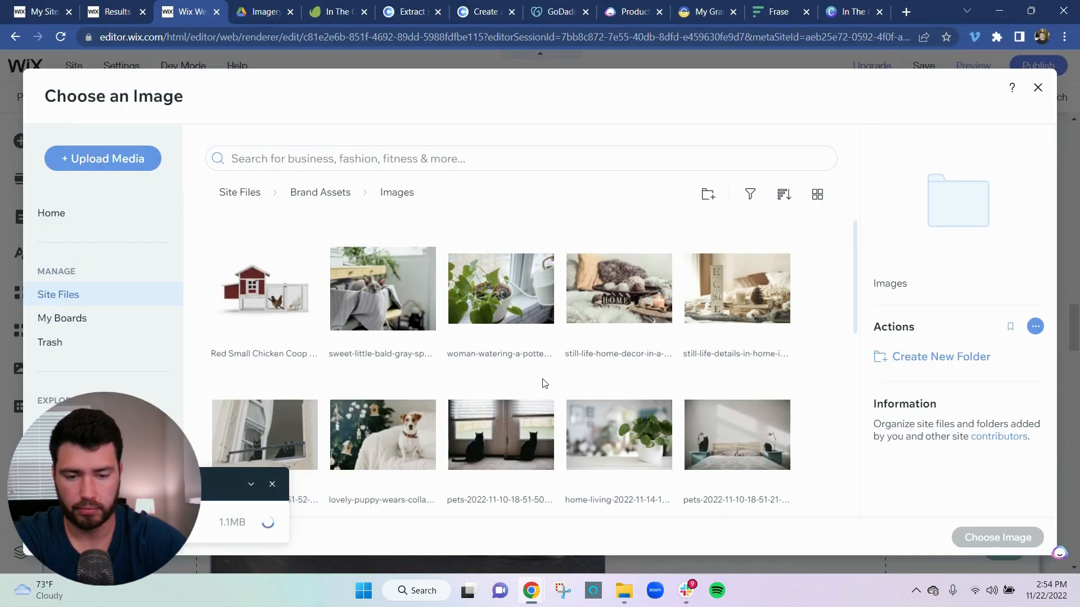
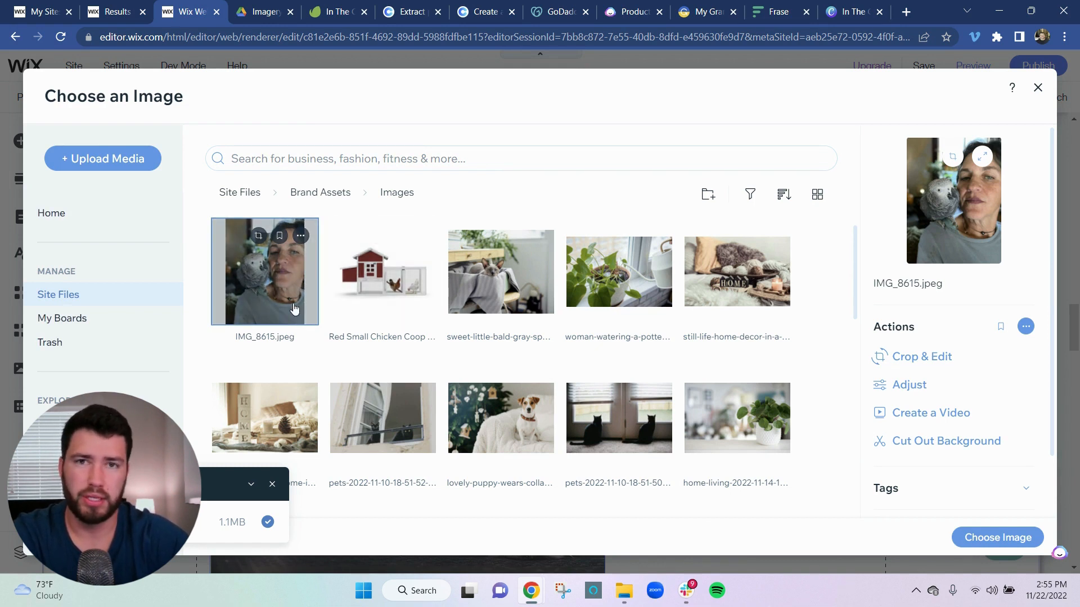
scroll(315, 298, down, 3)
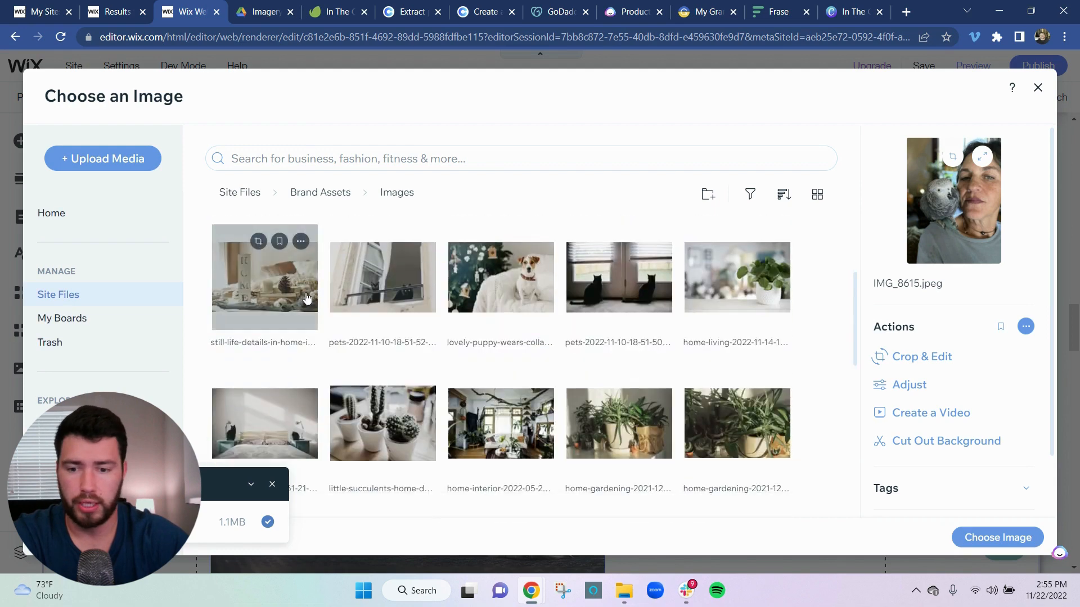
scroll(304, 297, up, 3)
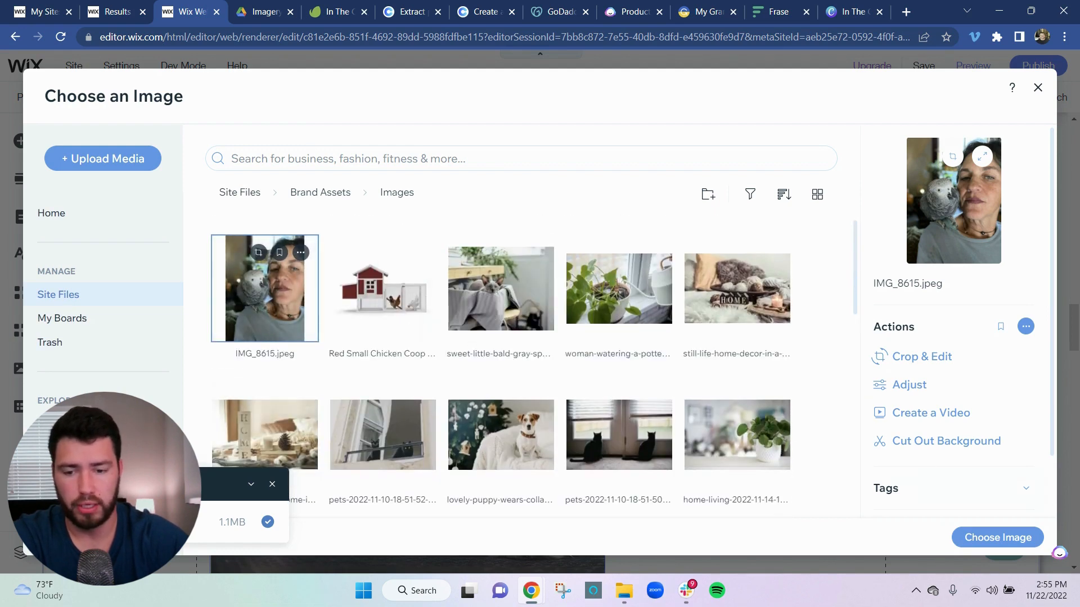
click(1006, 537)
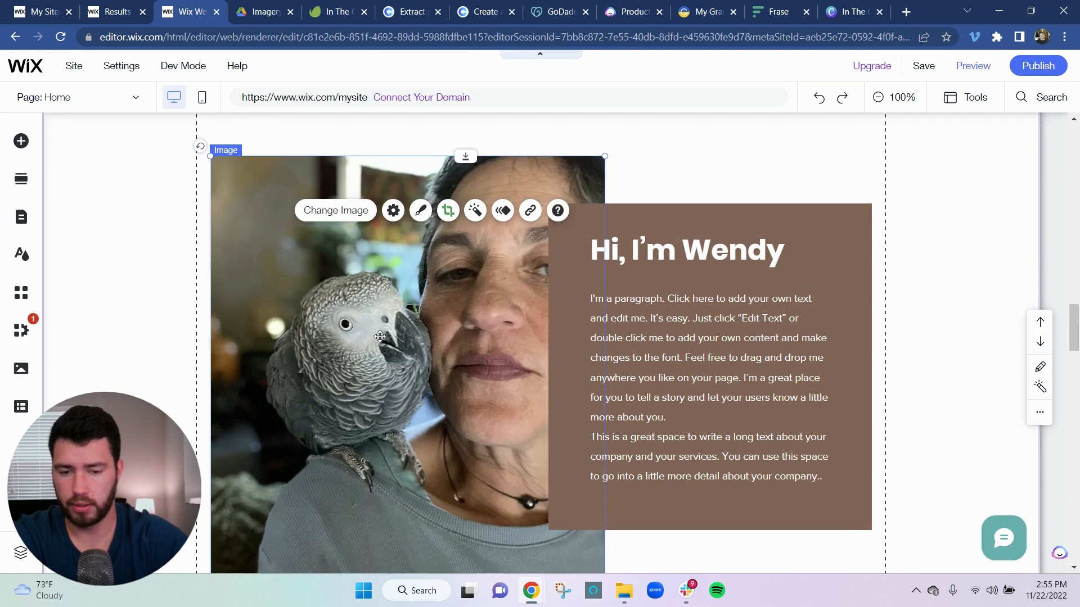
Step: Shift the new photo slightly downward within its crop frame, try zooming it out, and apply the crop
double_click(380, 336)
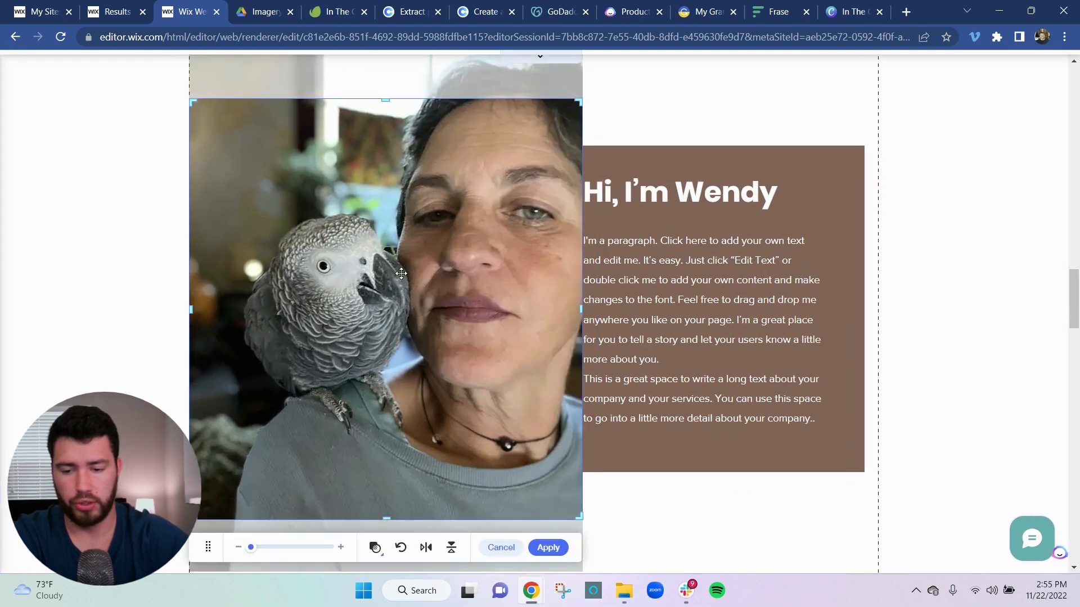
mouse_move(400, 274)
mouse_down()
mouse_move(401, 296)
mouse_move(401, 279)
mouse_up()
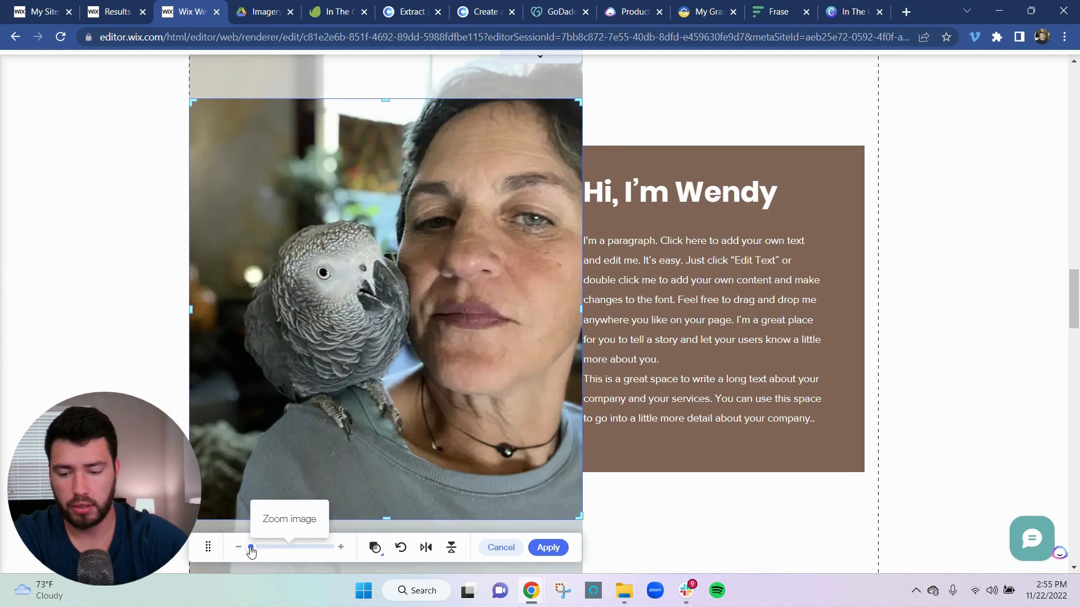
drag(251, 548, 232, 554)
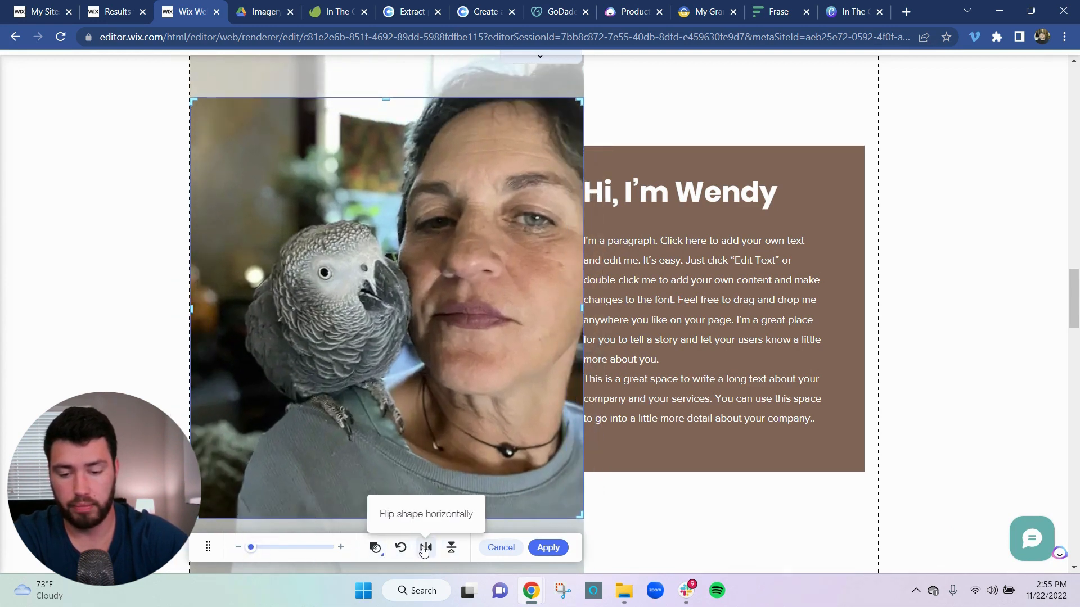
click(549, 547)
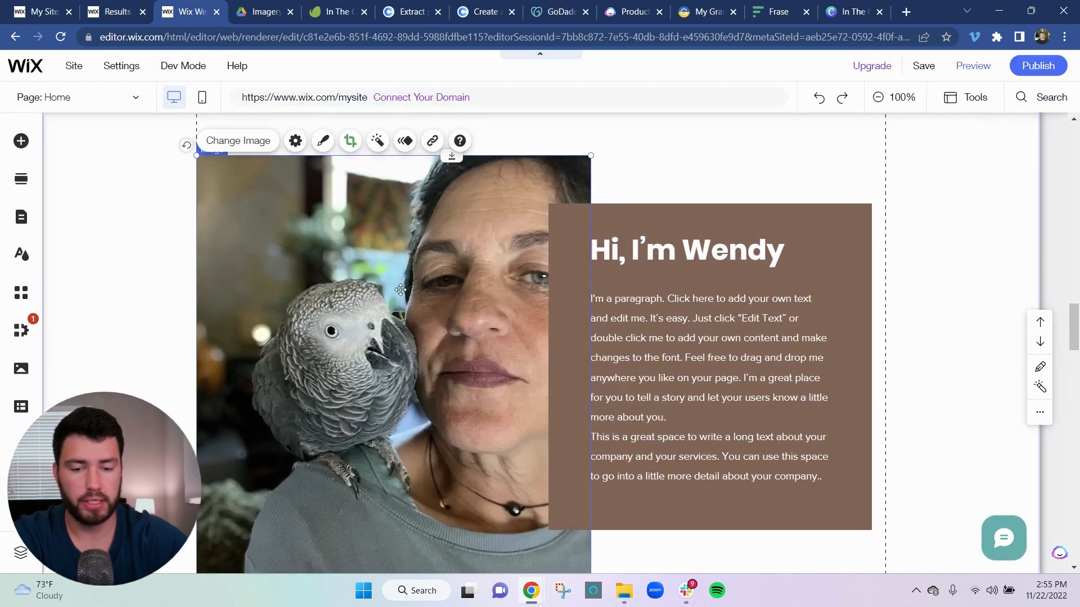
Step: Reopen and leave the photo's crop mode, then check how the photo sits beside the brown introduction box
click(376, 338)
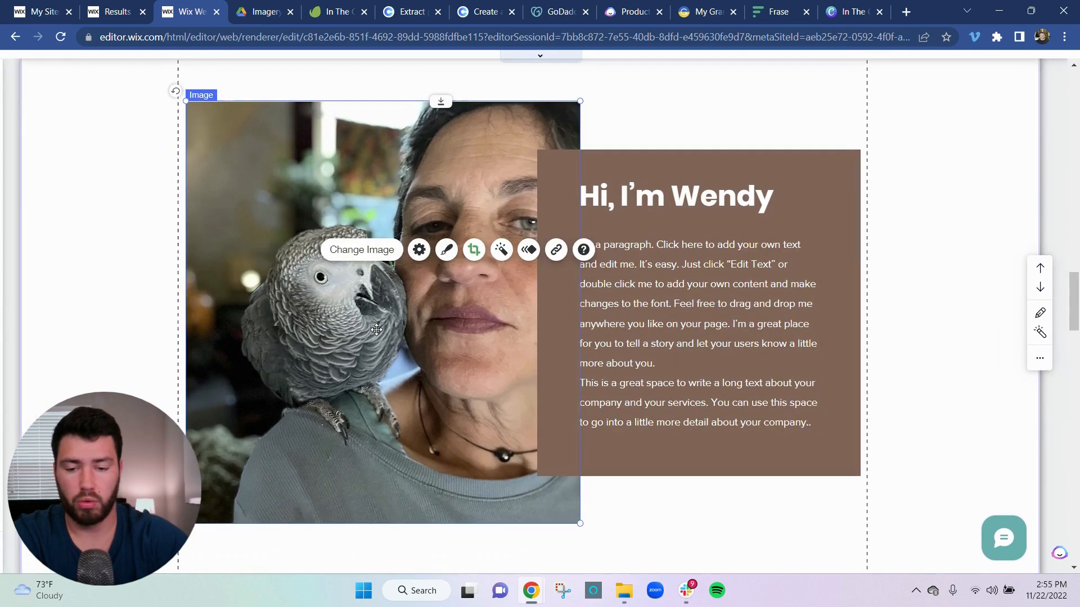
double_click(371, 329)
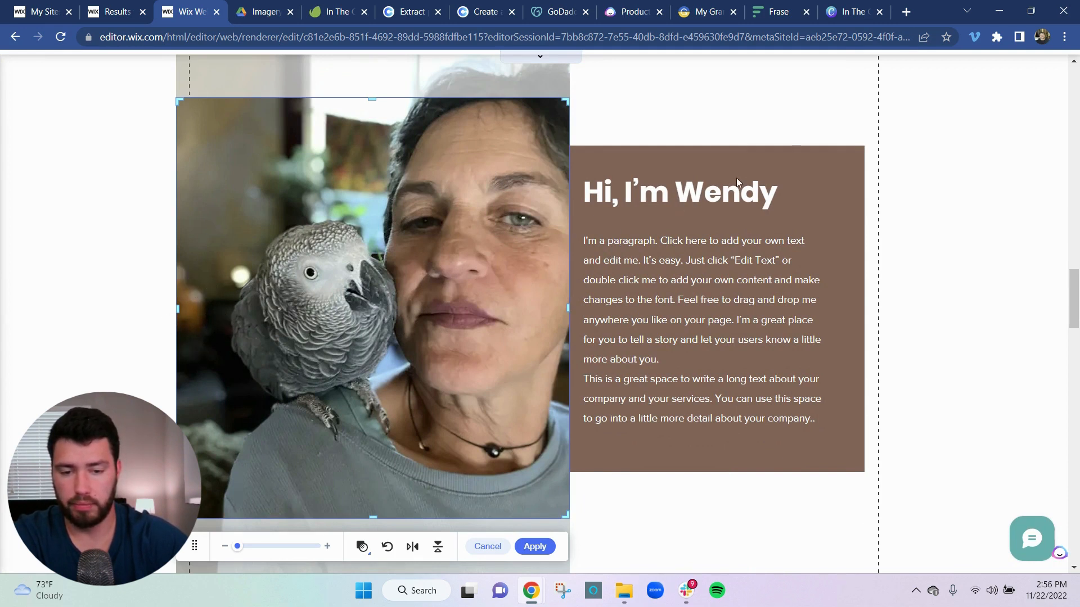
click(746, 135)
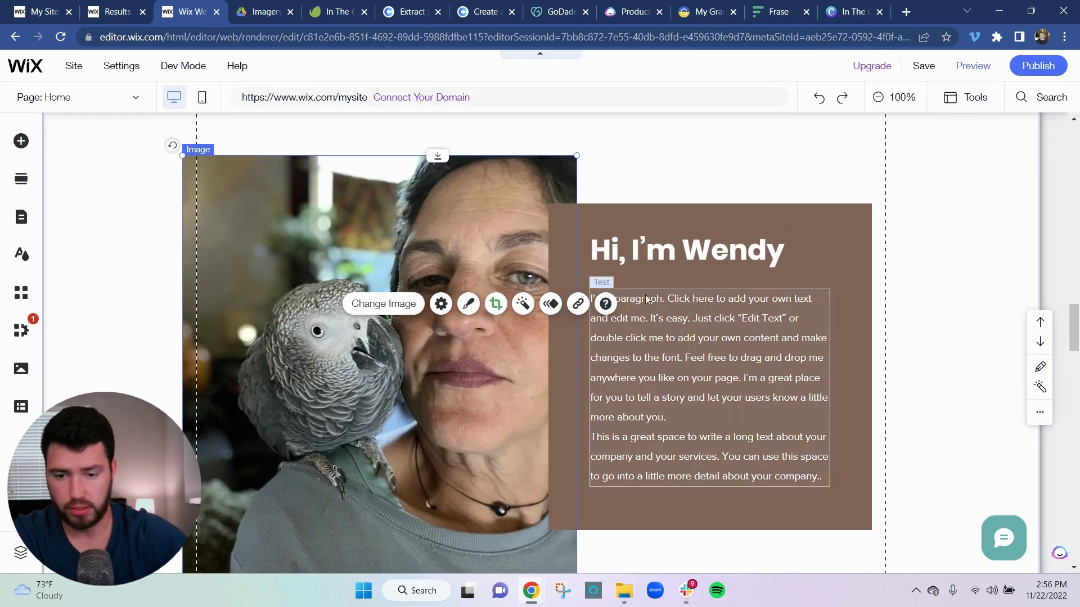
scroll(818, 265, down, 3)
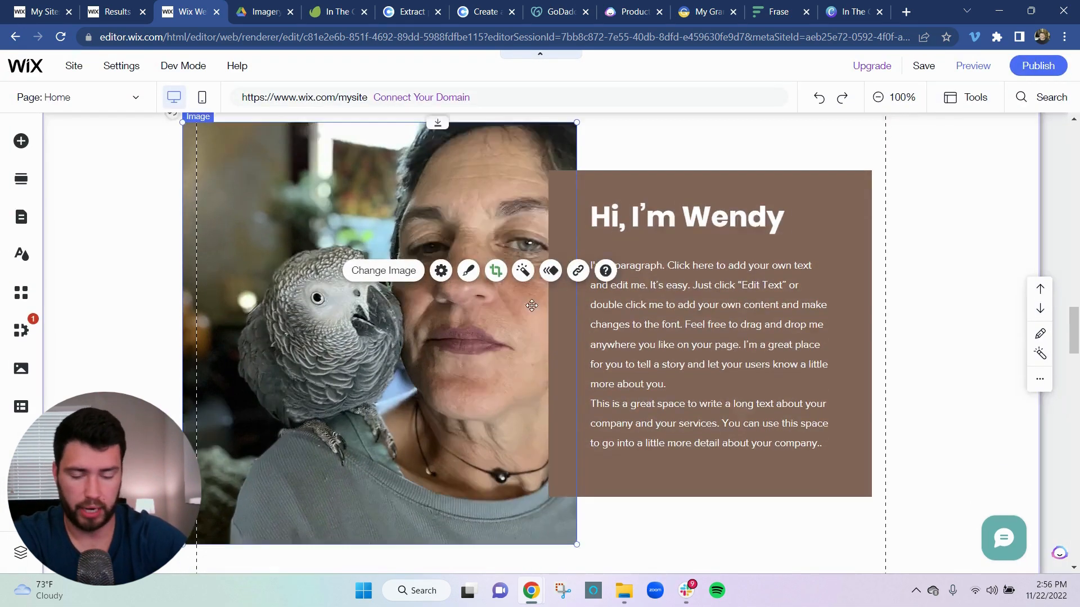
scroll(629, 275, up, 3)
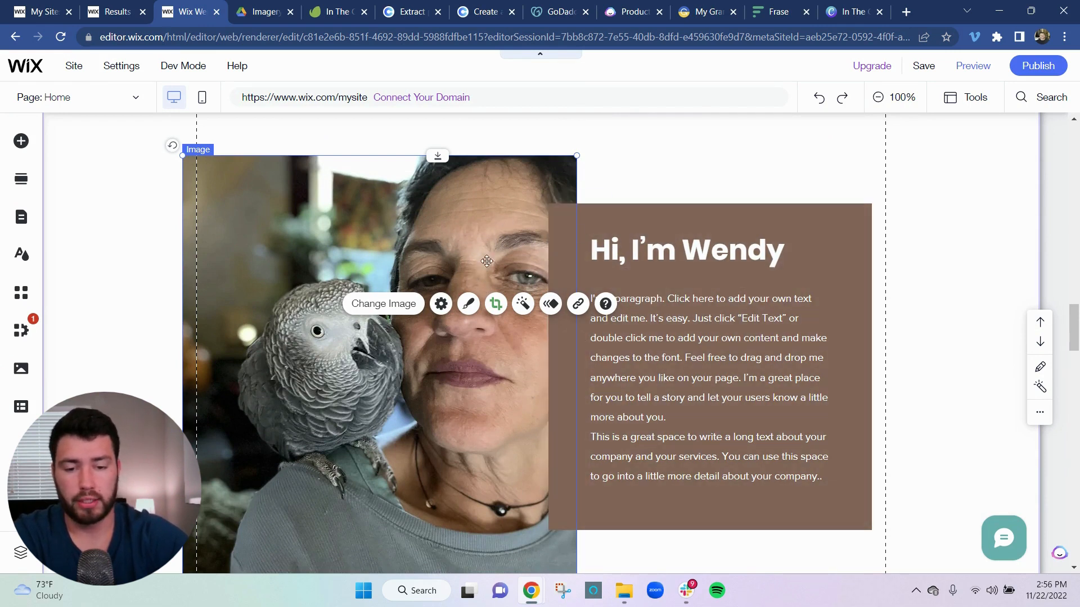
click(644, 160)
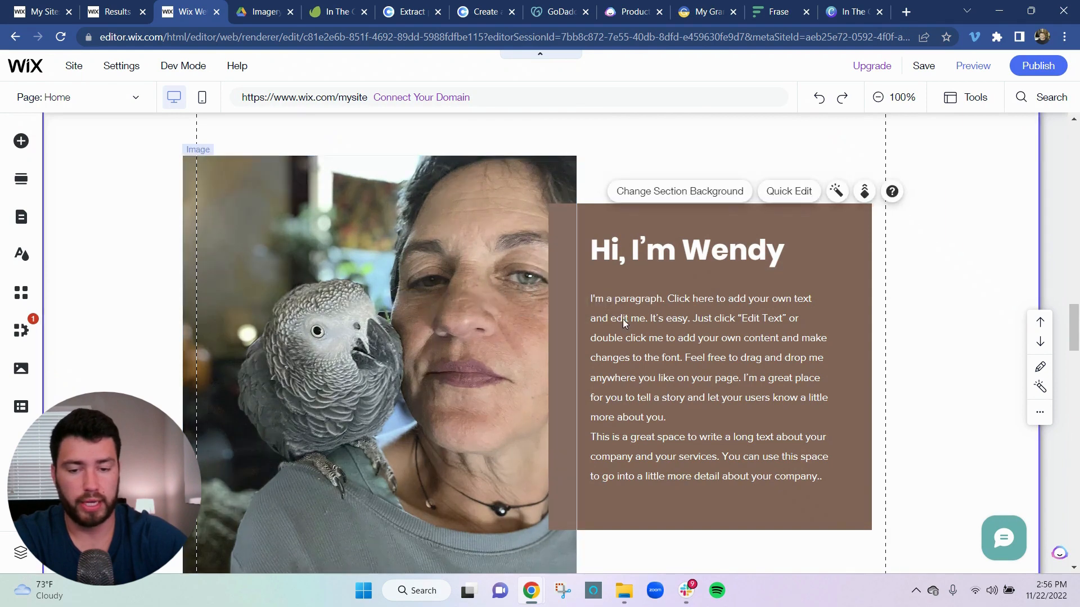
click(835, 11)
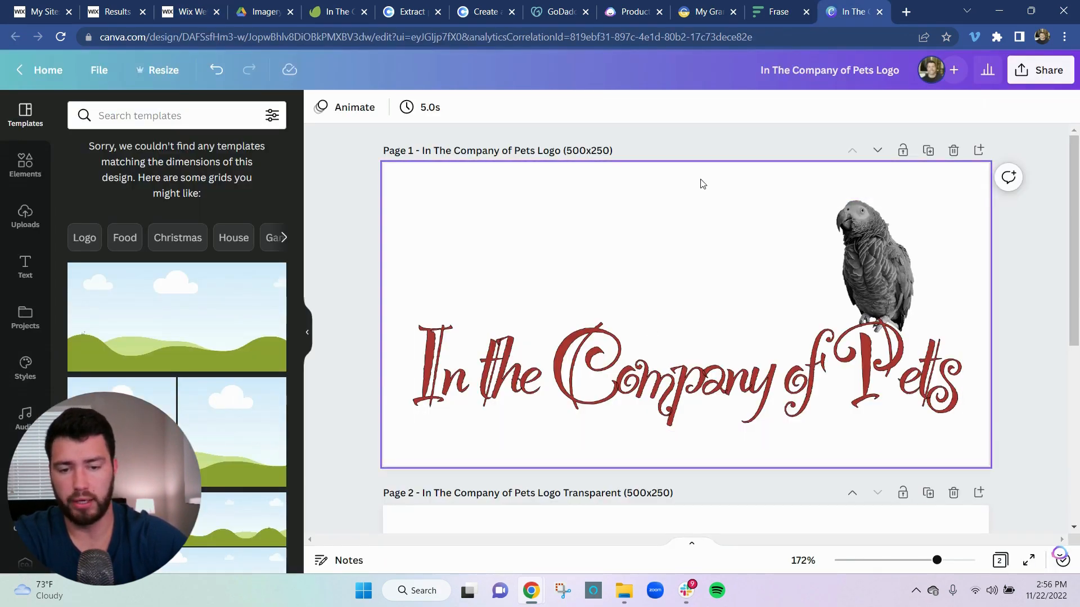
click(779, 11)
click(177, 11)
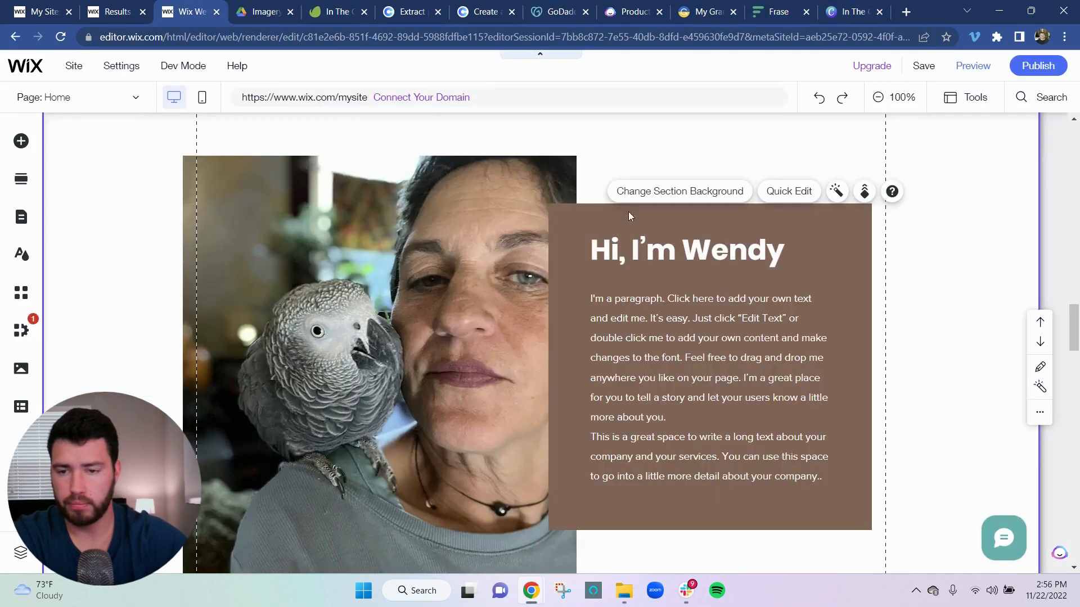
Step: Replace the placeholder name in the introduction heading with the owner's first name, keeping the greeting "Hi, I'm"
click(787, 248)
double_click(787, 248)
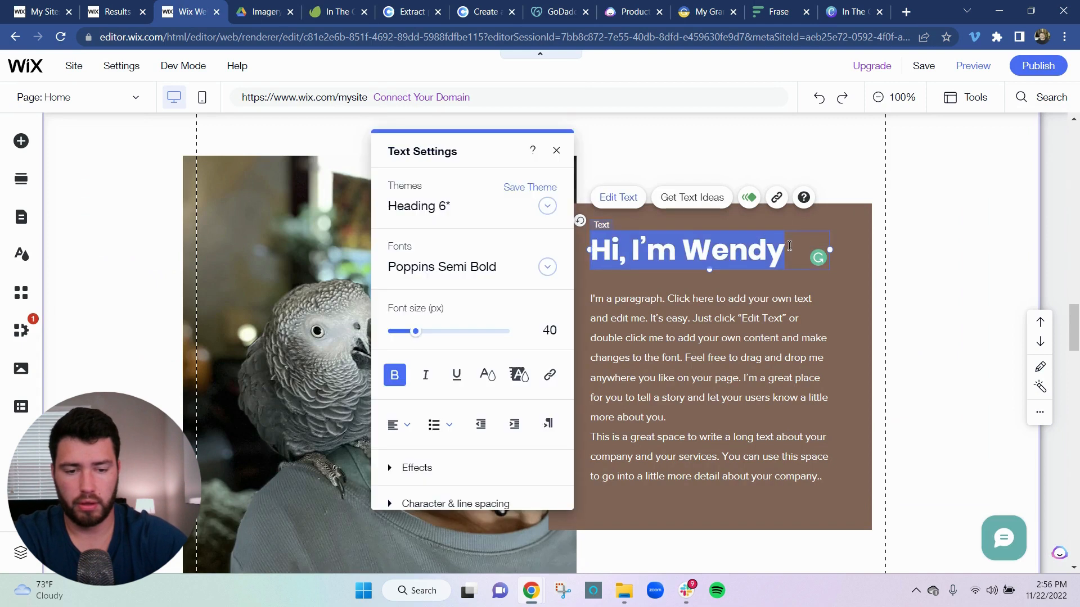
click(791, 245)
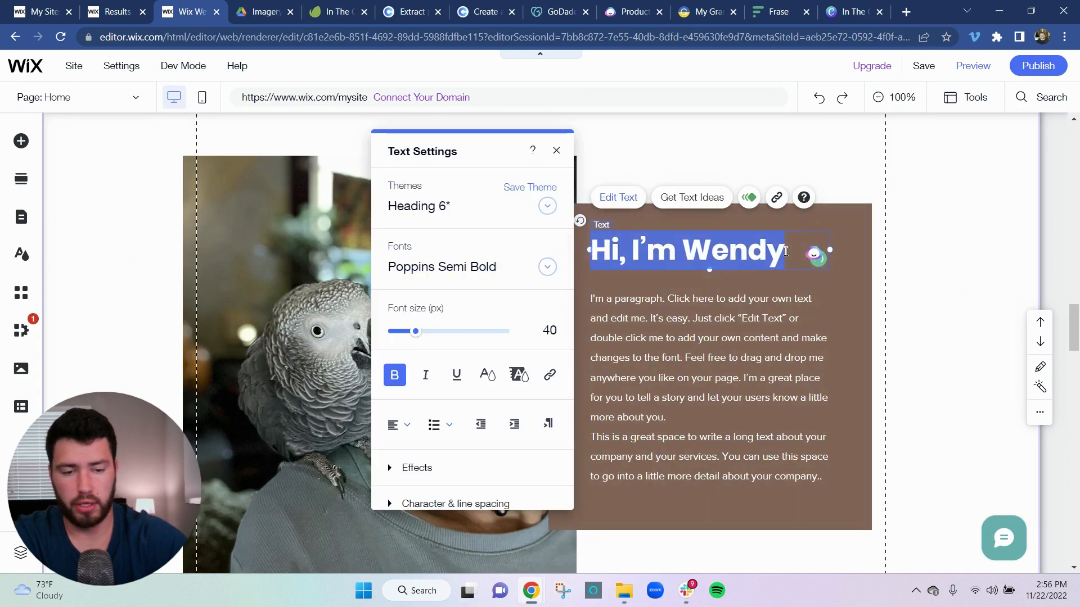
key(BackSpace)
key(BackSpace)
key(BackSpace)
key(BackSpace)
key(BackSpace)
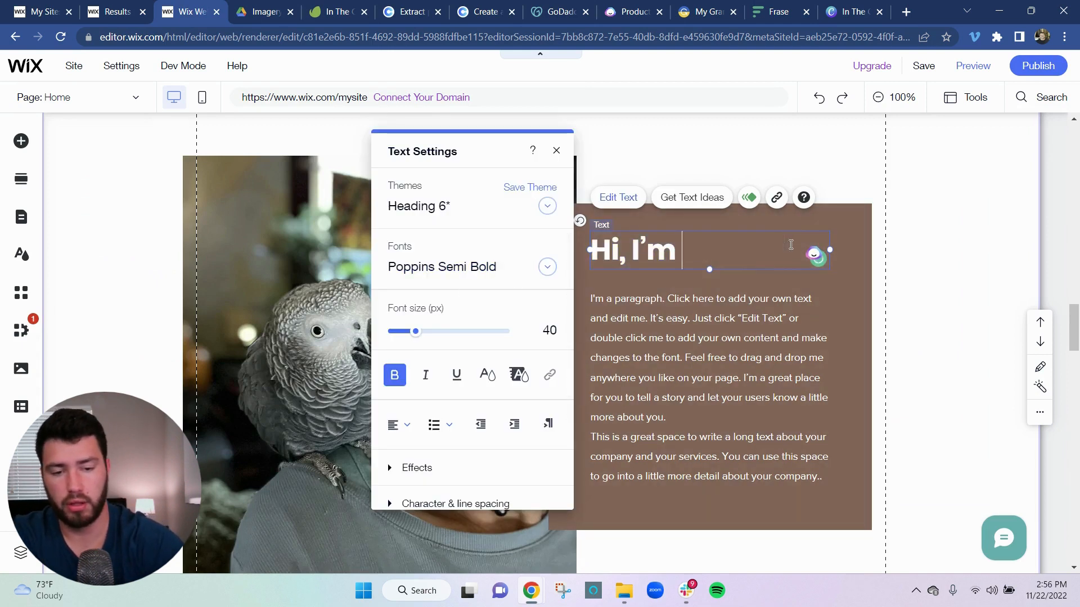
text(M)
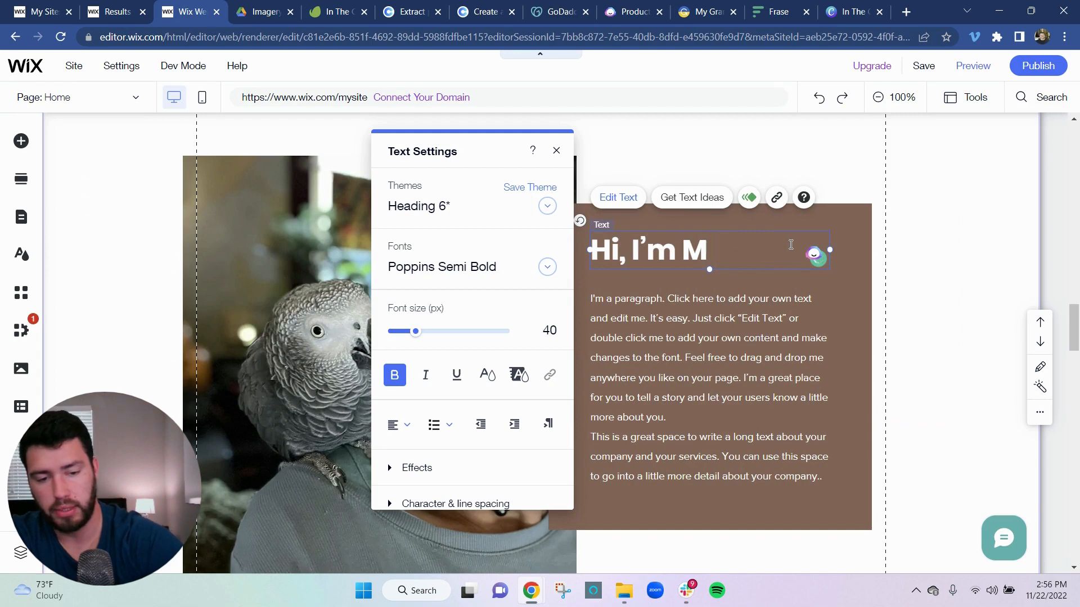
text(Iimi)
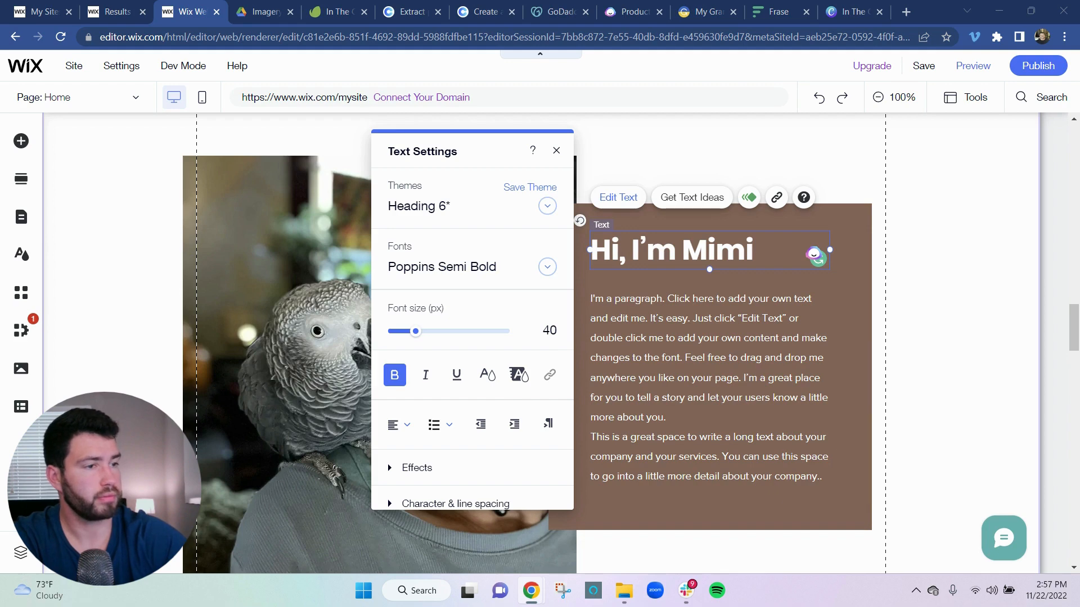
Step: Replace the introduction's placeholder paragraph with the copied owner biography and check the pasted text through to its end
click(726, 359)
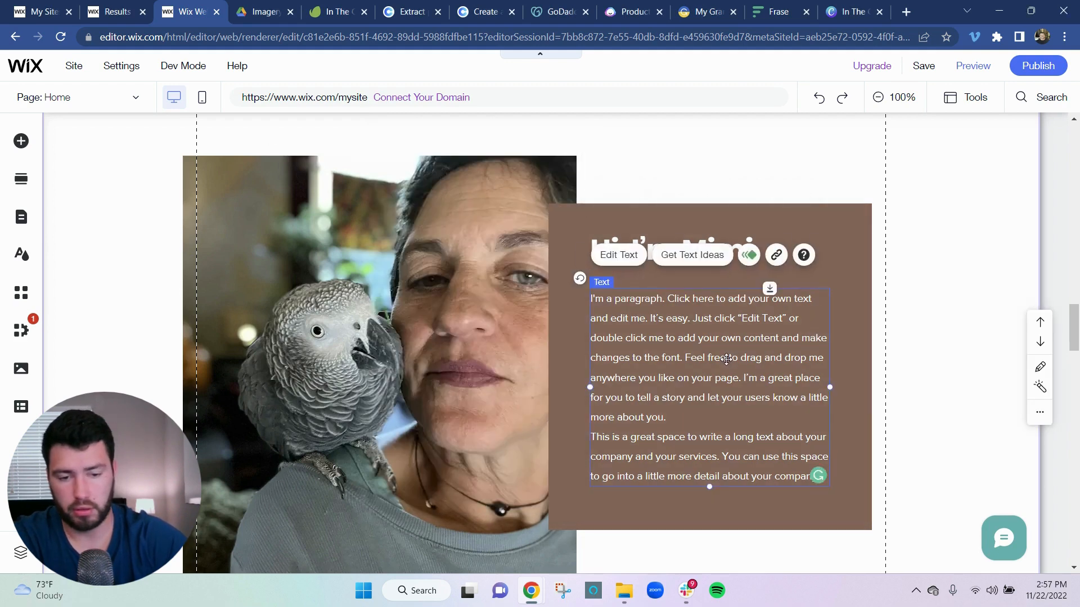
double_click(726, 358)
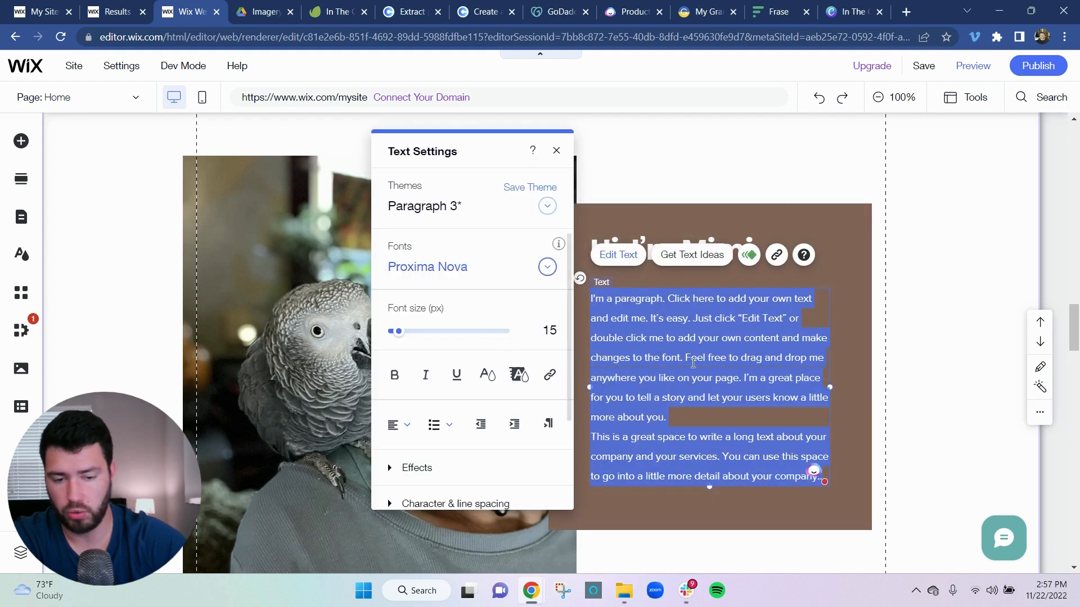
click(756, 463)
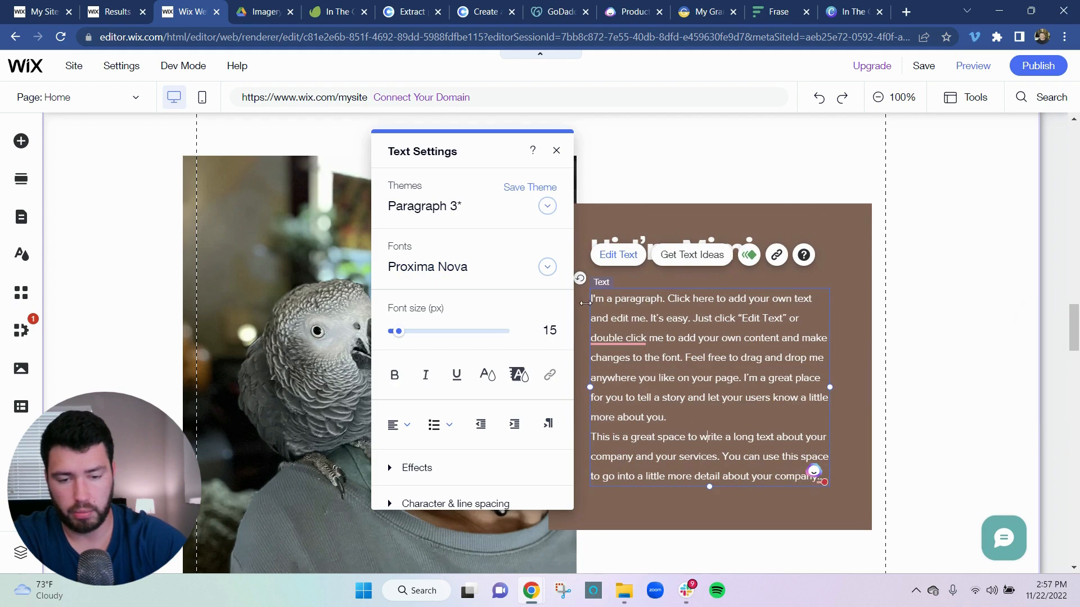
click(585, 304)
click(596, 298)
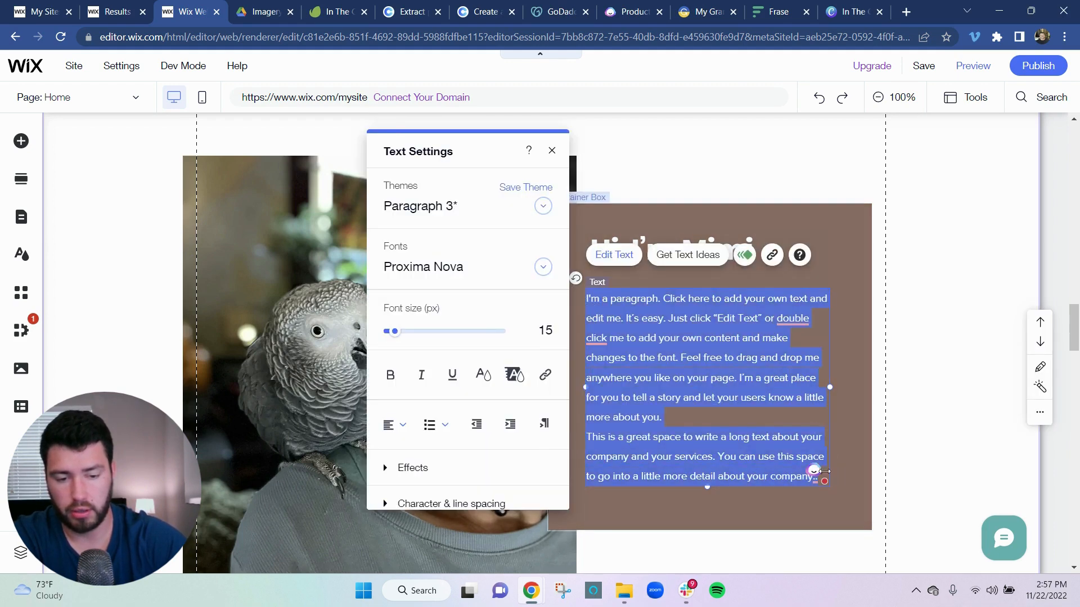
key(ctrl+v)
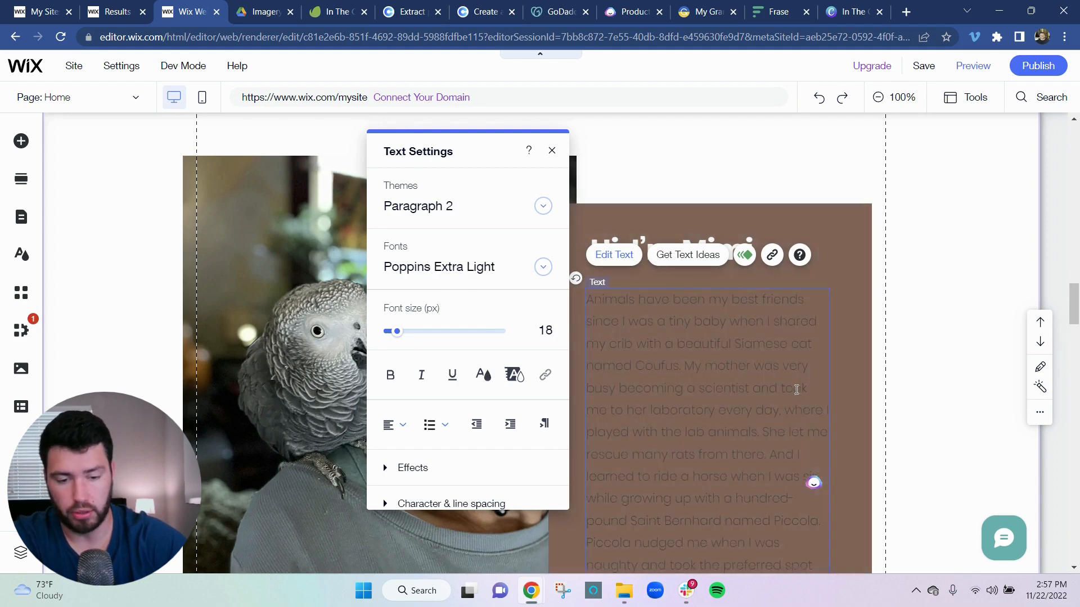
scroll(829, 332, down, 5)
scroll(889, 338, down, 6)
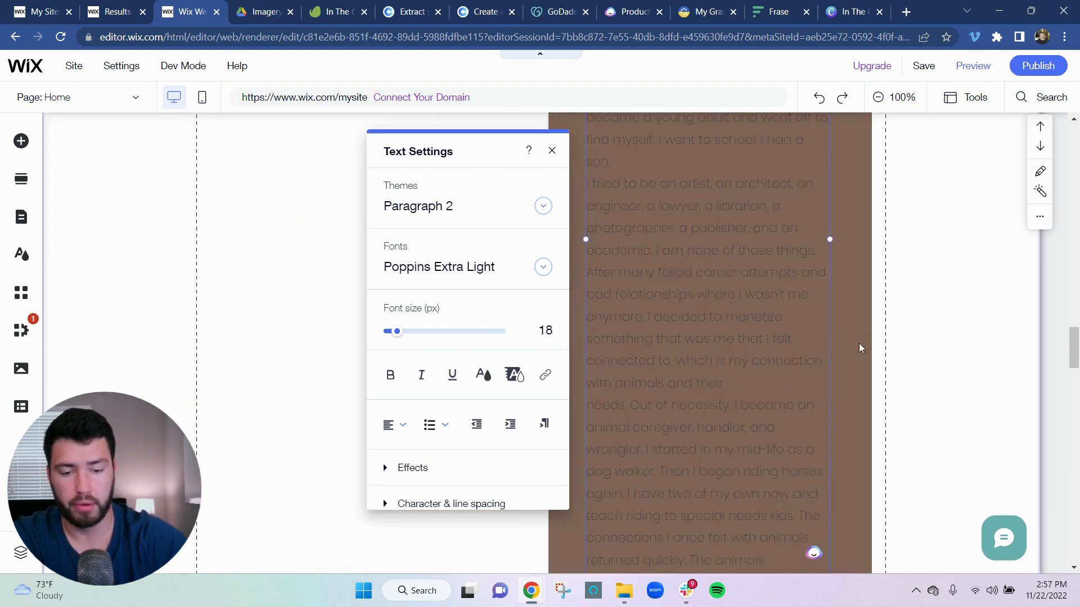
scroll(828, 340, down, 4)
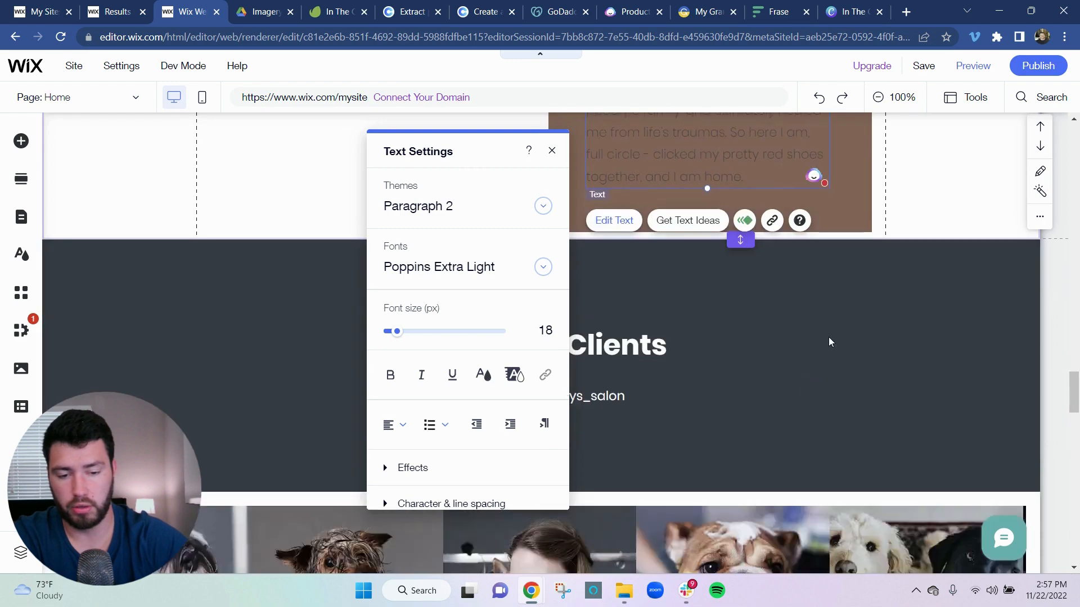
Step: Undo the biography paste in the owner introduction box and return to the top of that section
scroll(829, 340, up, 4)
click(920, 266)
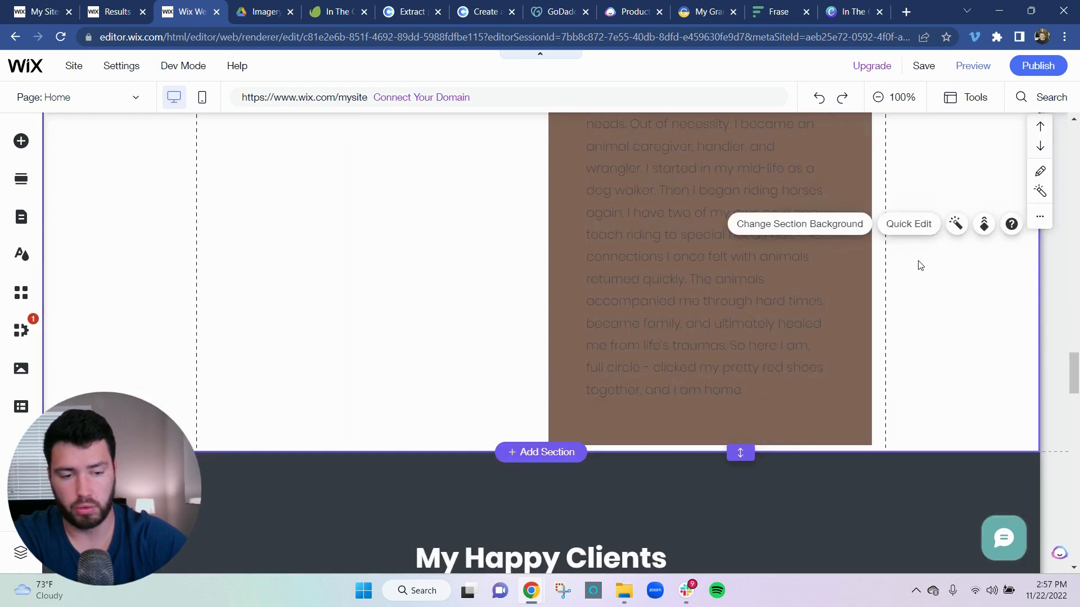
click(823, 103)
scroll(675, 389, up, 9)
scroll(632, 331, up, 4)
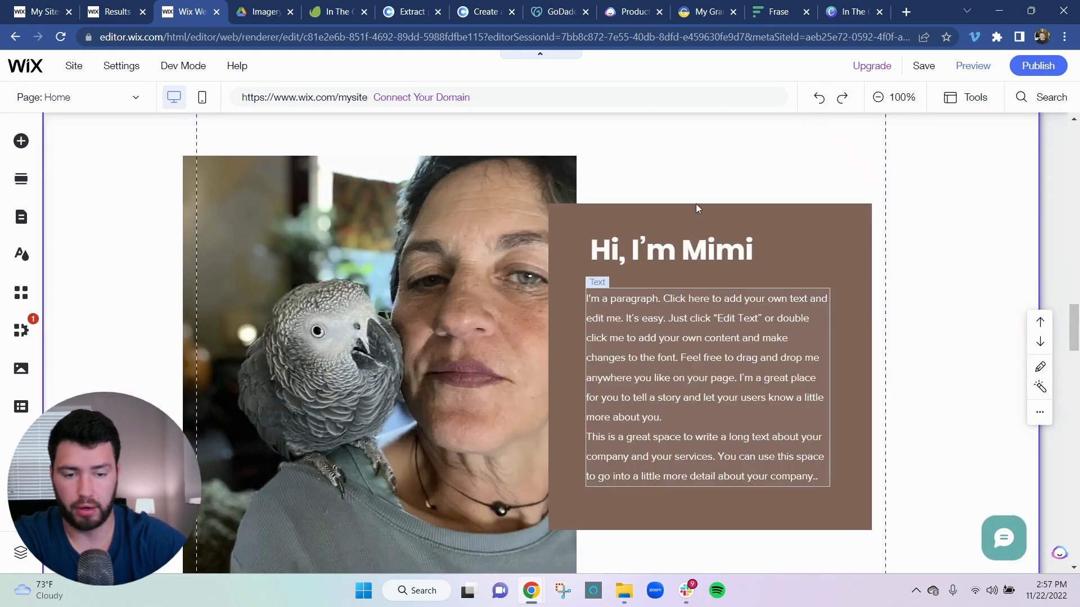
Step: Switch to Jasper and open the Content Summarizer template
click(620, 16)
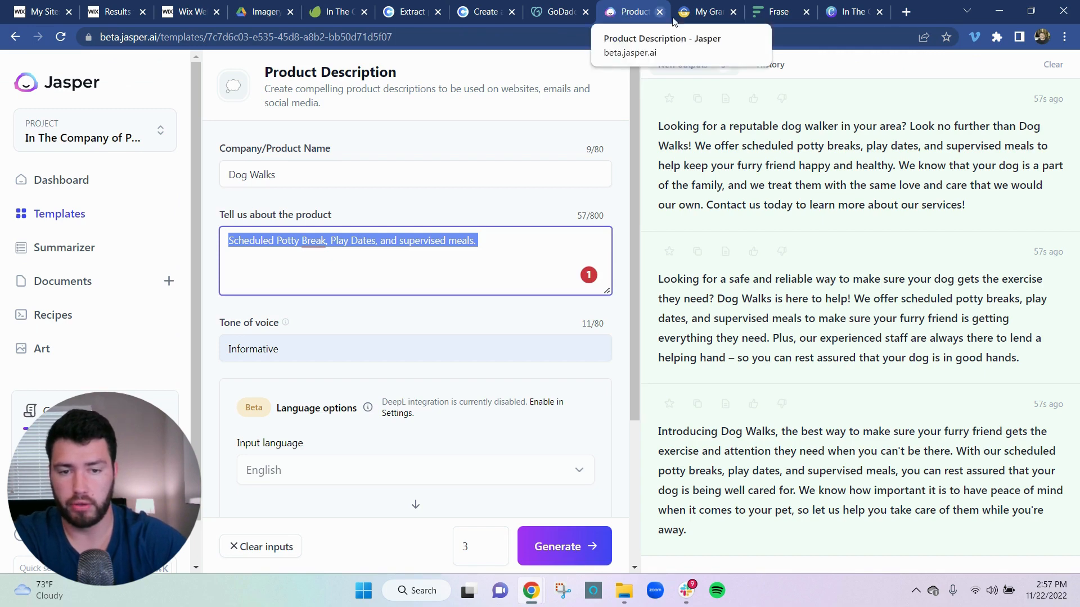
click(706, 14)
click(621, 12)
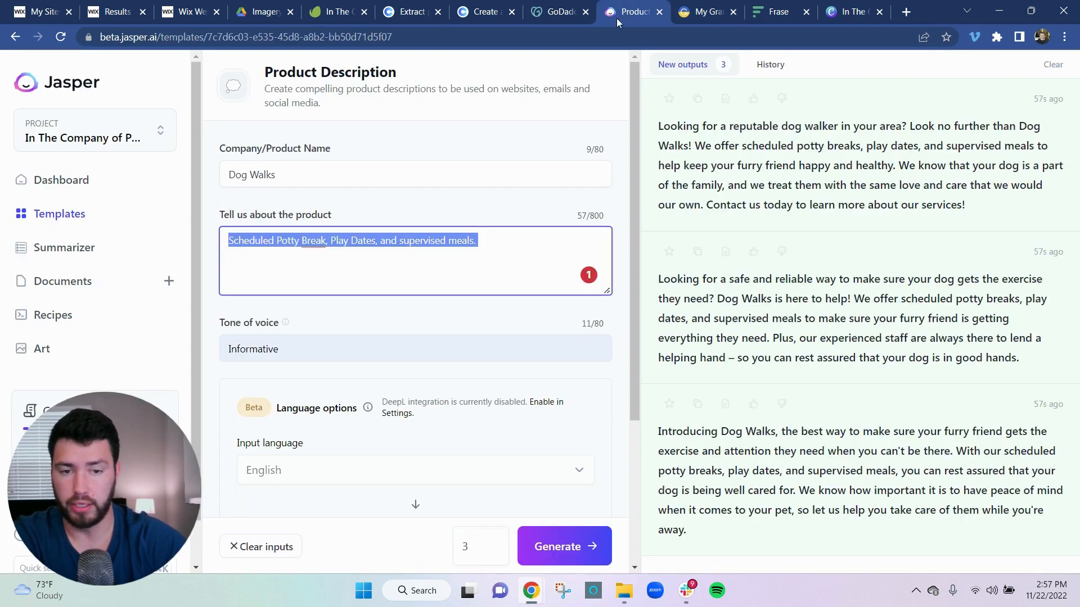
click(76, 215)
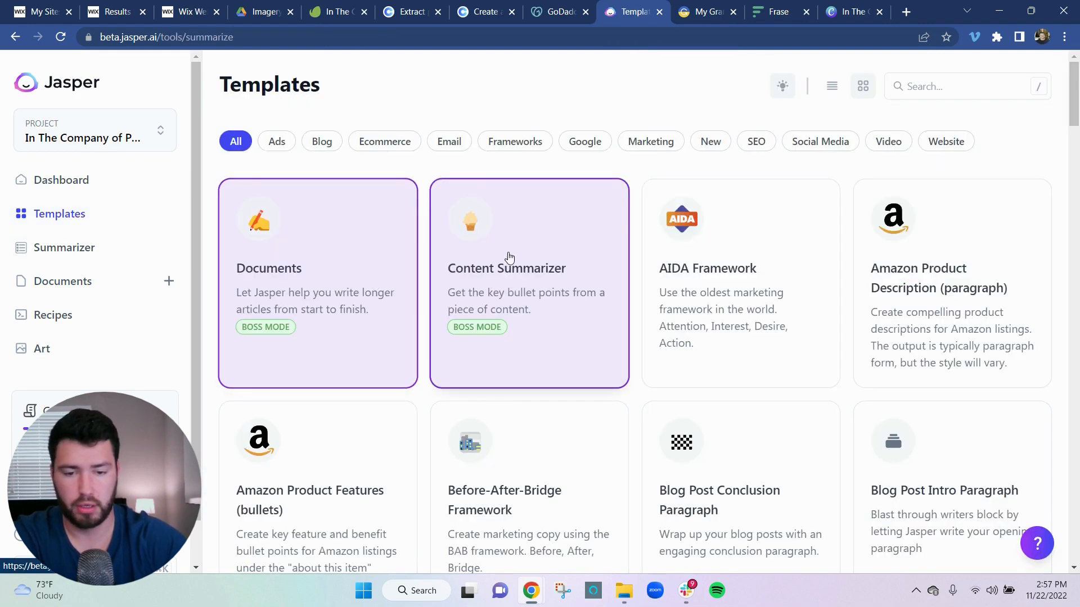
click(510, 259)
Step: Paste the copied owner biography into the summarizer as the content to condense
click(254, 169)
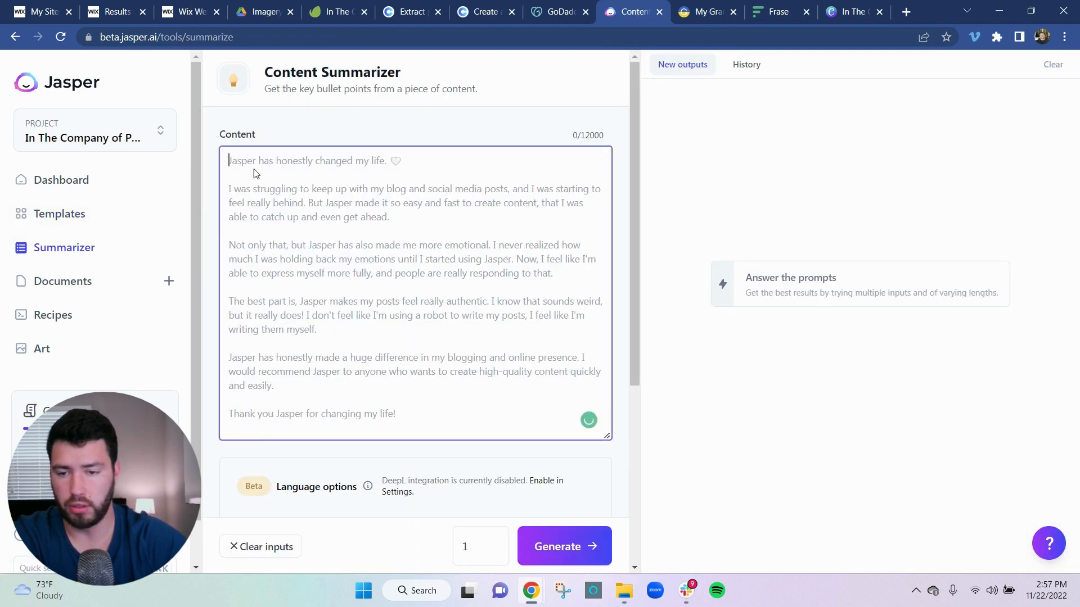
right_click(256, 172)
click(311, 281)
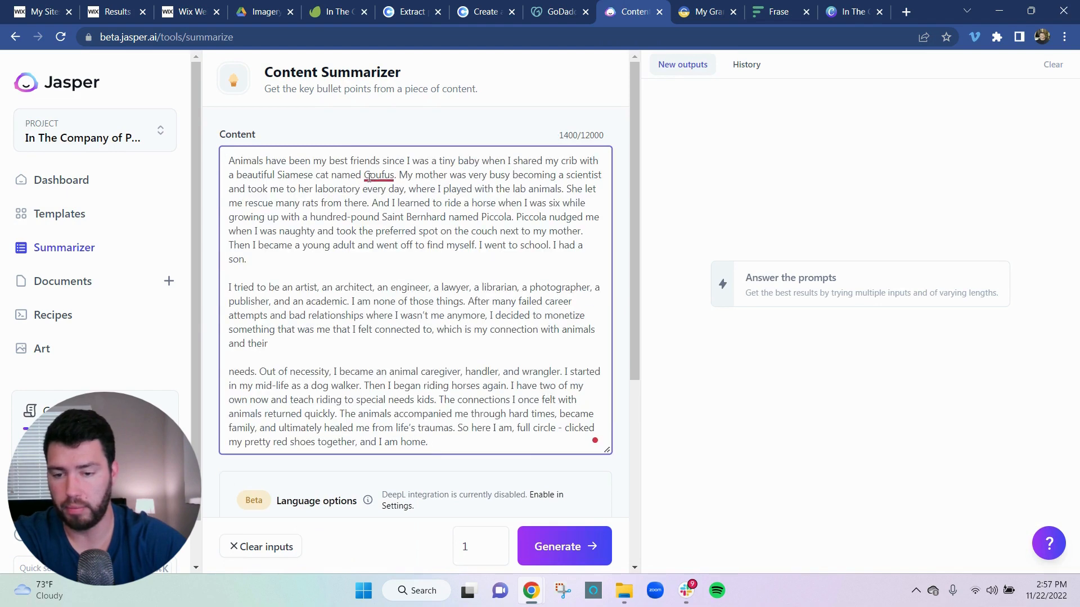
click(521, 189)
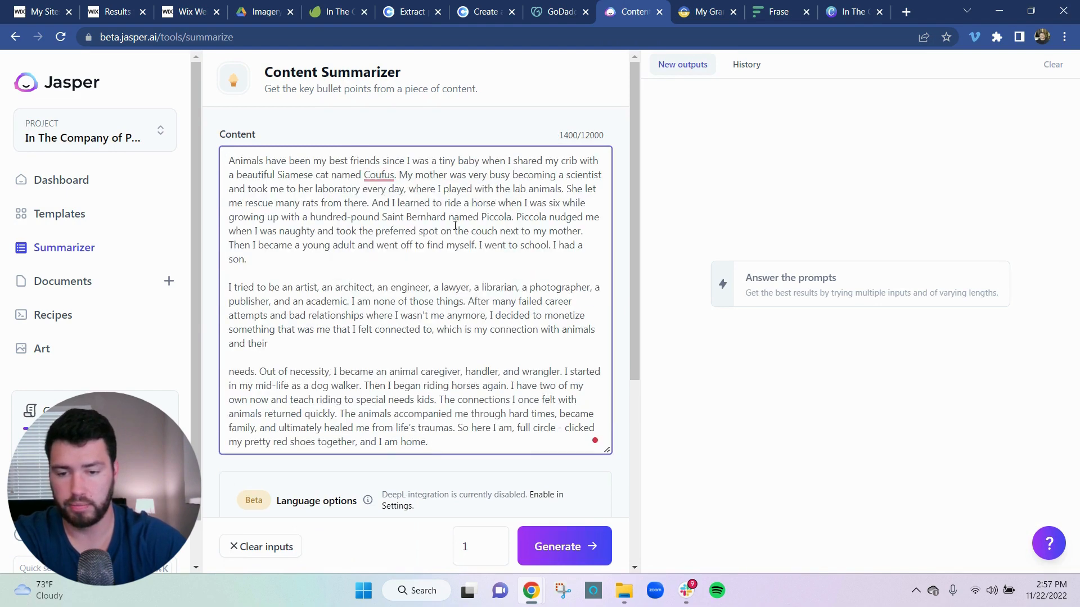
Step: Generate a summary of the biography and run the generation once more for a second version
scroll(455, 225, down, 4)
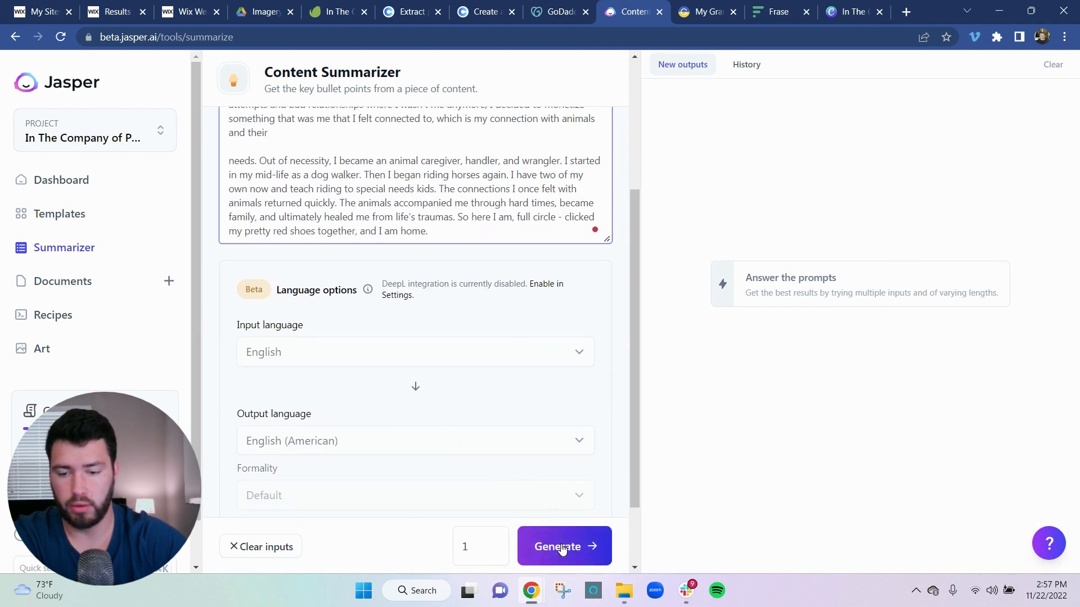
click(561, 548)
scroll(405, 287, up, 4)
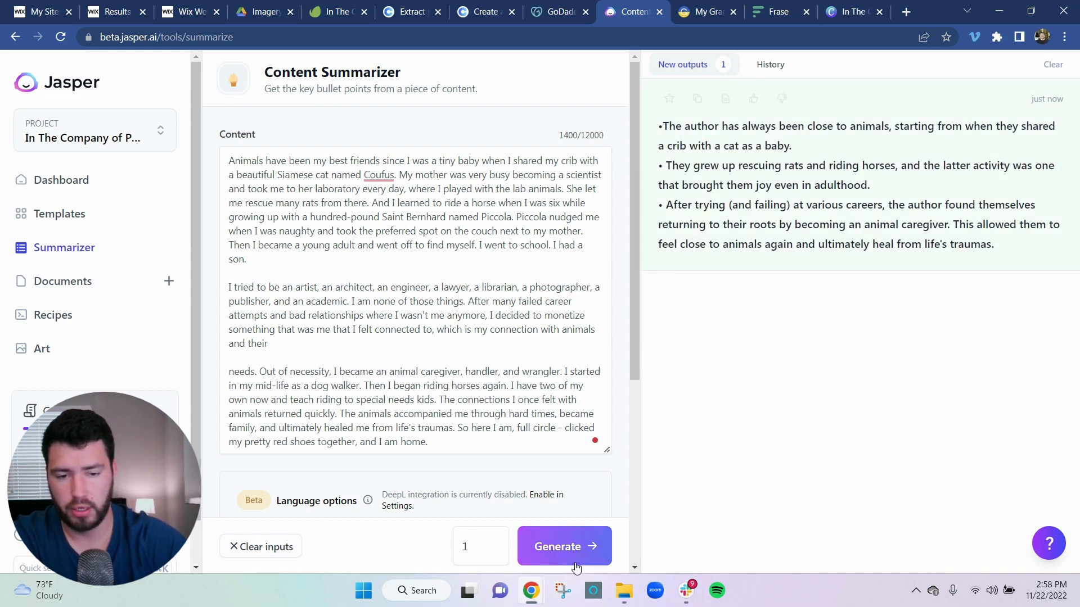
click(568, 546)
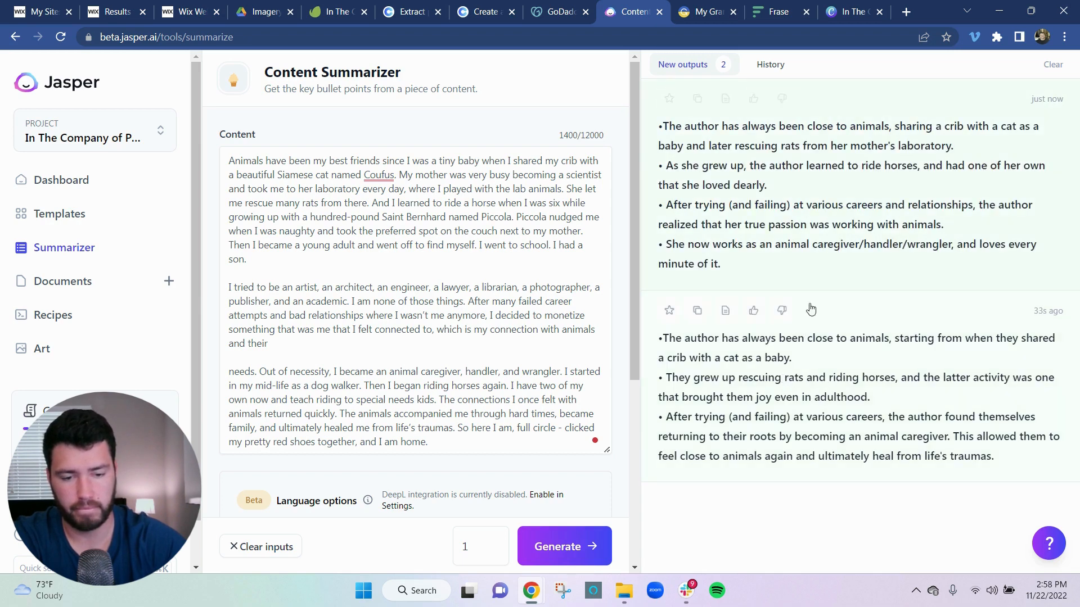
Step: Down-vote the older summary and submit the feedback flagged as Generic content
click(782, 311)
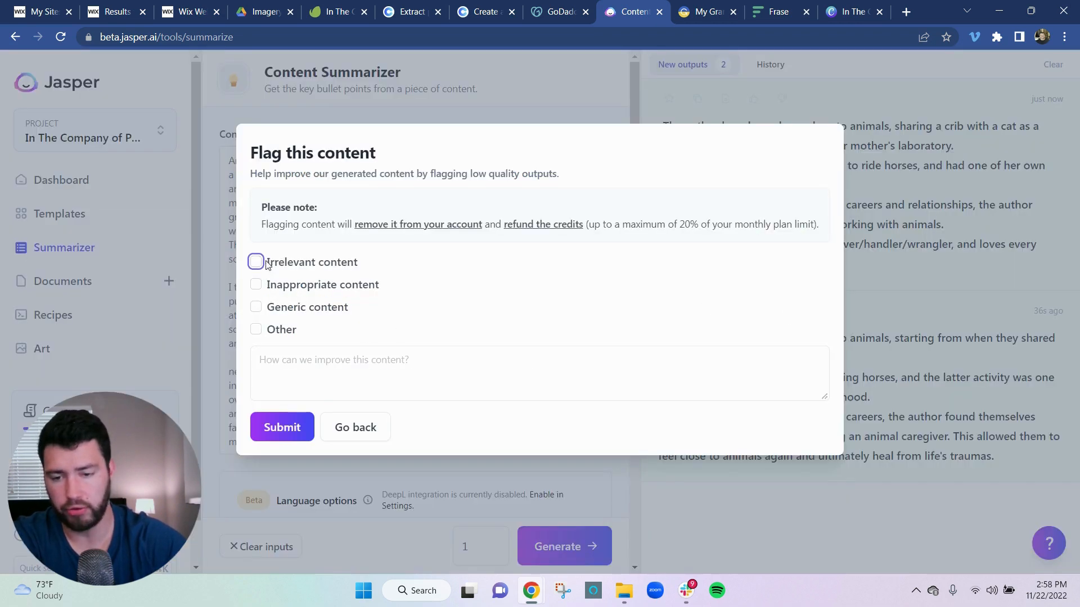
click(256, 307)
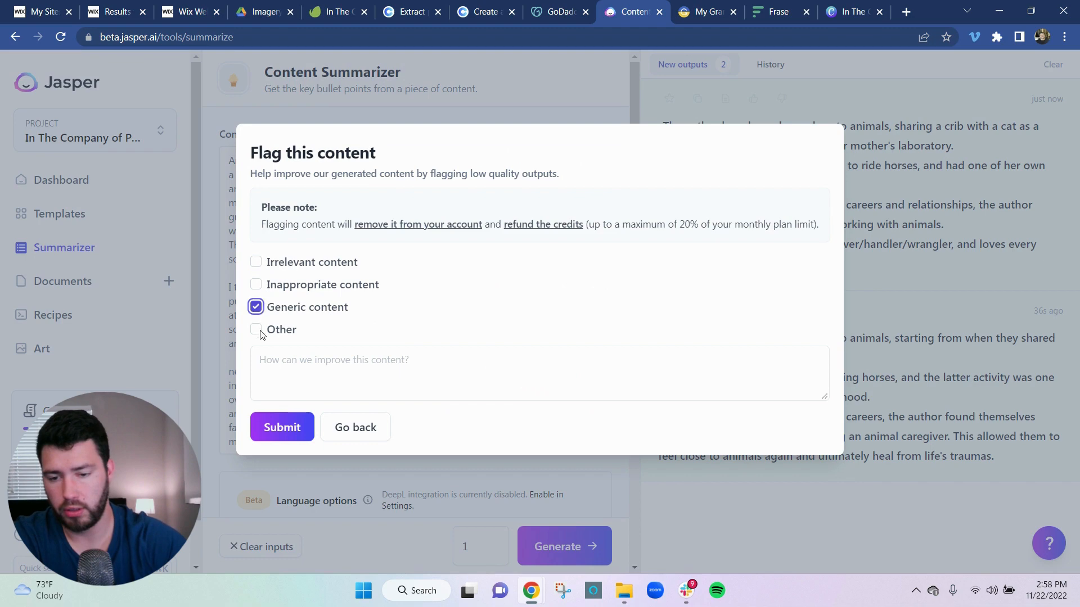
click(282, 426)
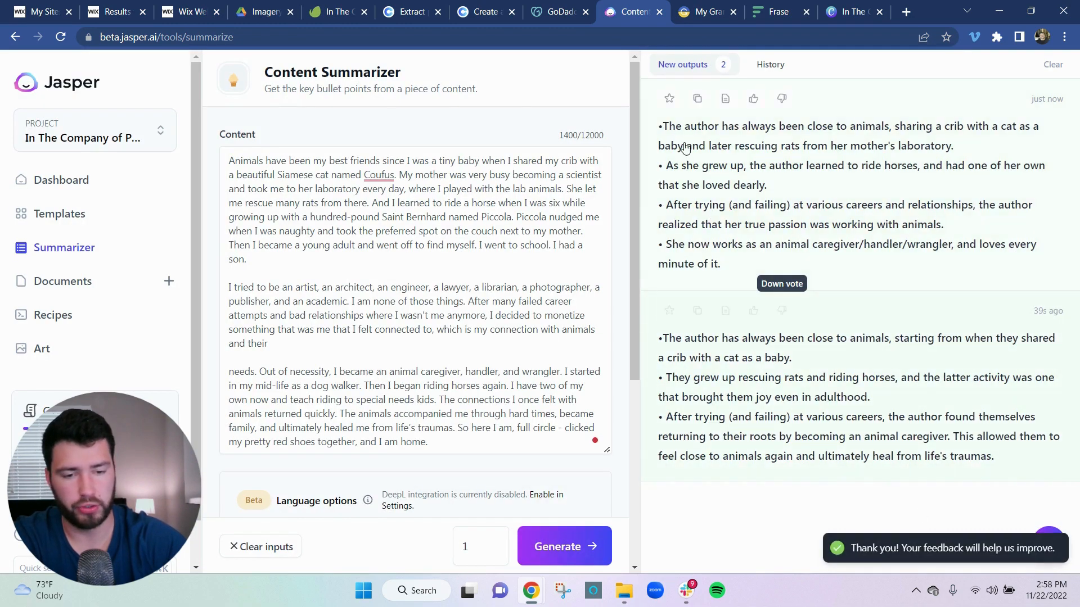
Step: Copy the newest summary and, back in the Wix editor, replace the introduction's whole placeholder text with it, checking the box beside the photo
click(697, 98)
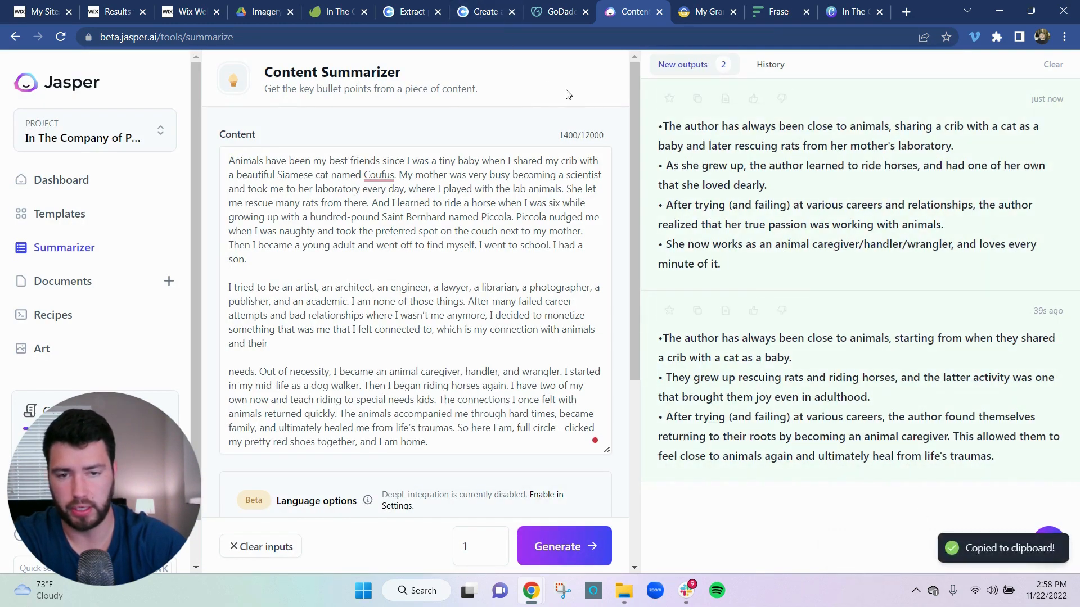
click(176, 12)
double_click(709, 339)
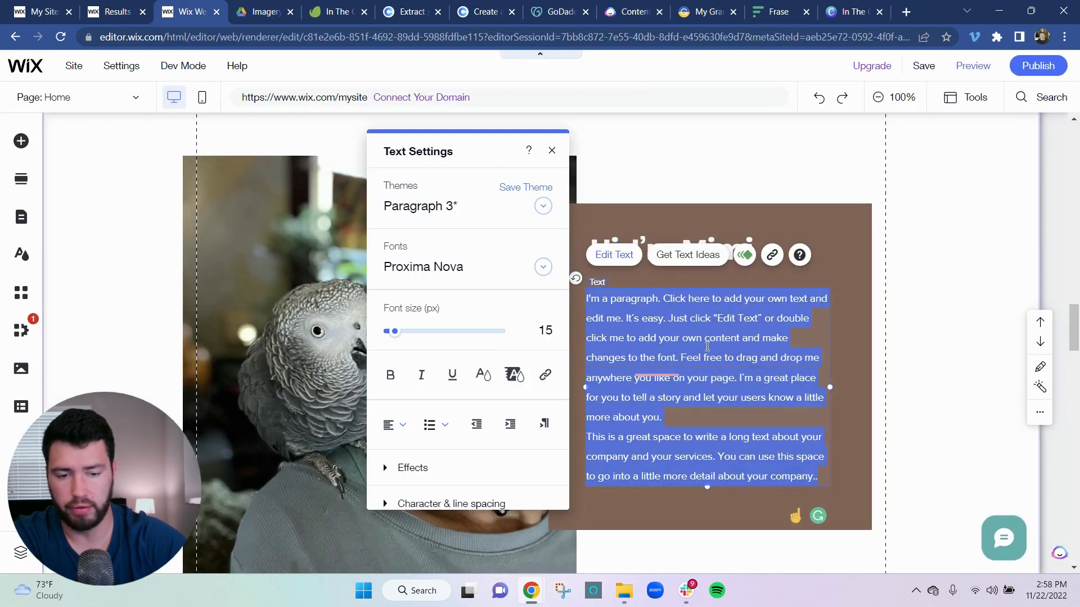
click(663, 320)
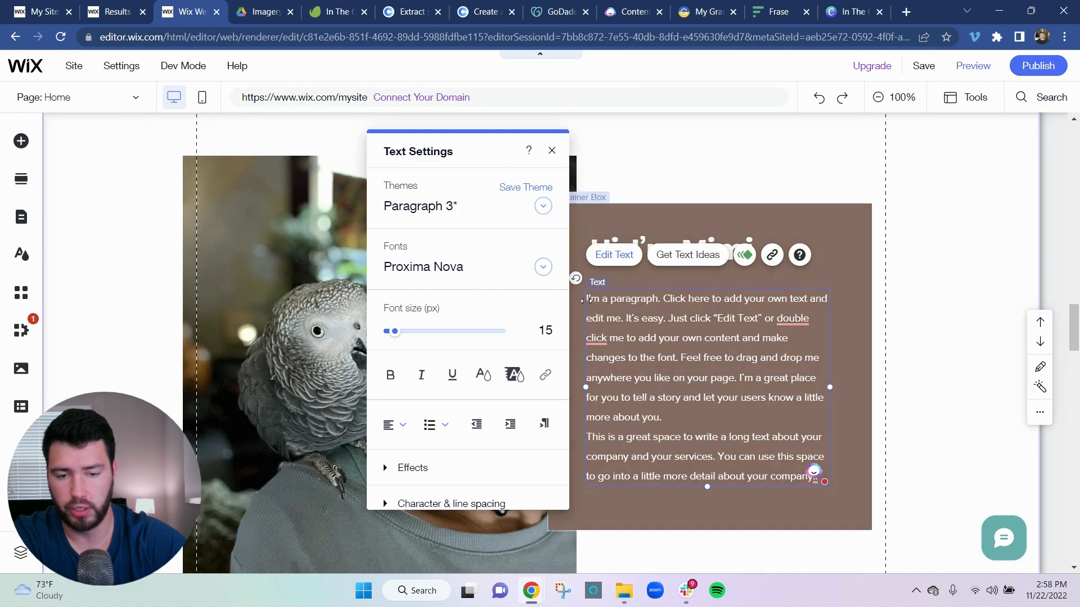
triple_click(612, 302)
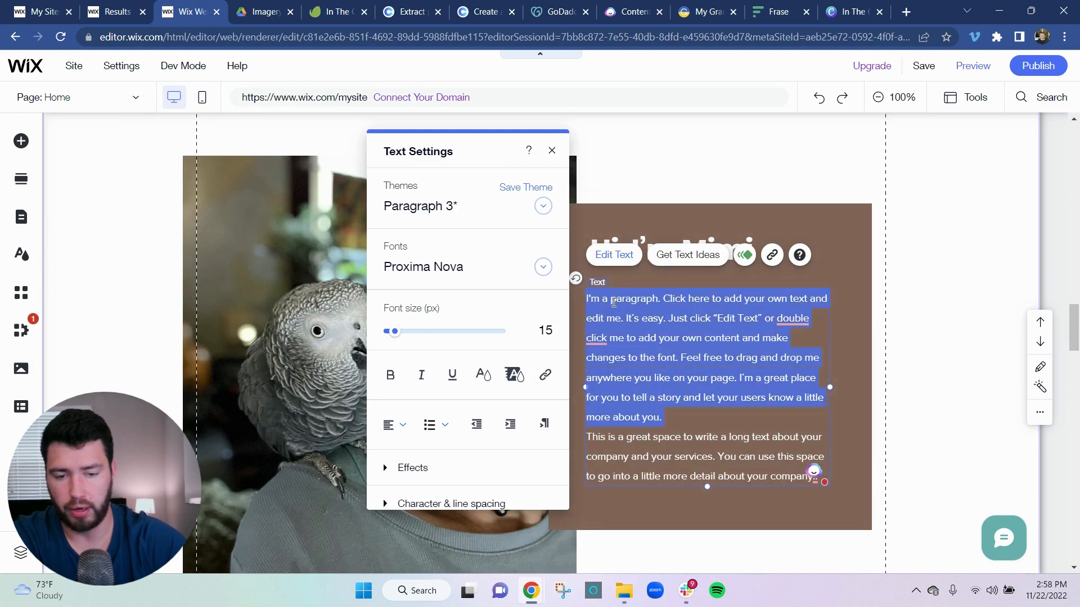
click(613, 302)
triple_click(652, 336)
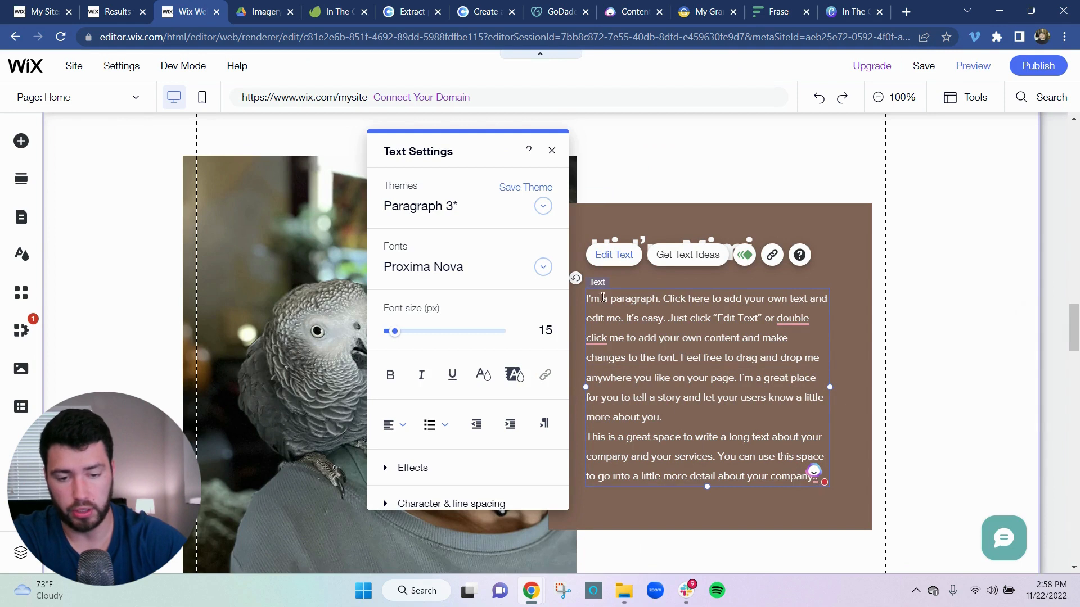
drag(588, 302, 785, 465)
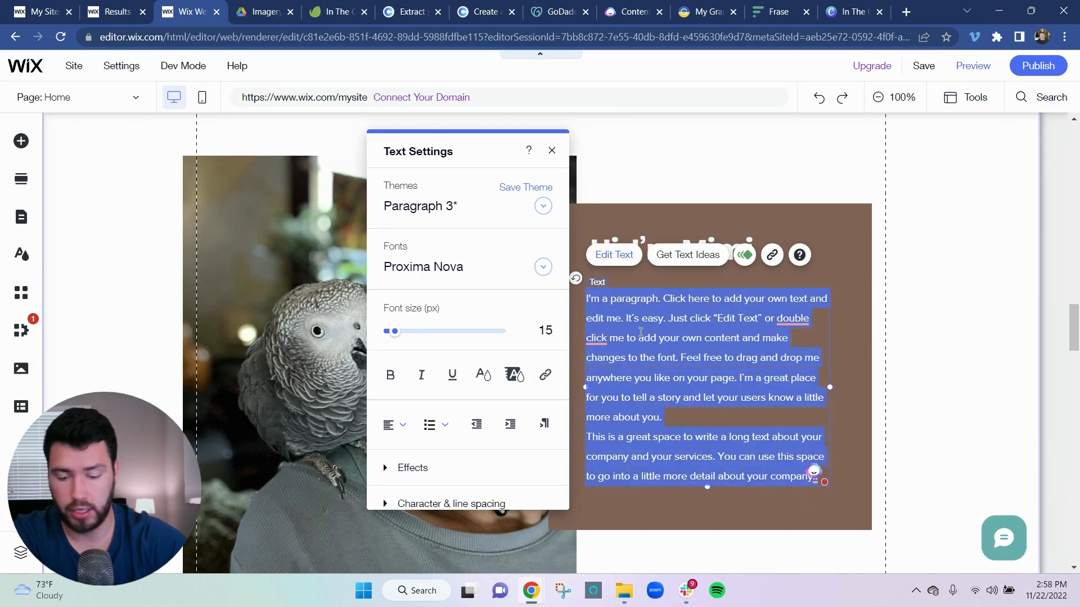
key(ctrl+v)
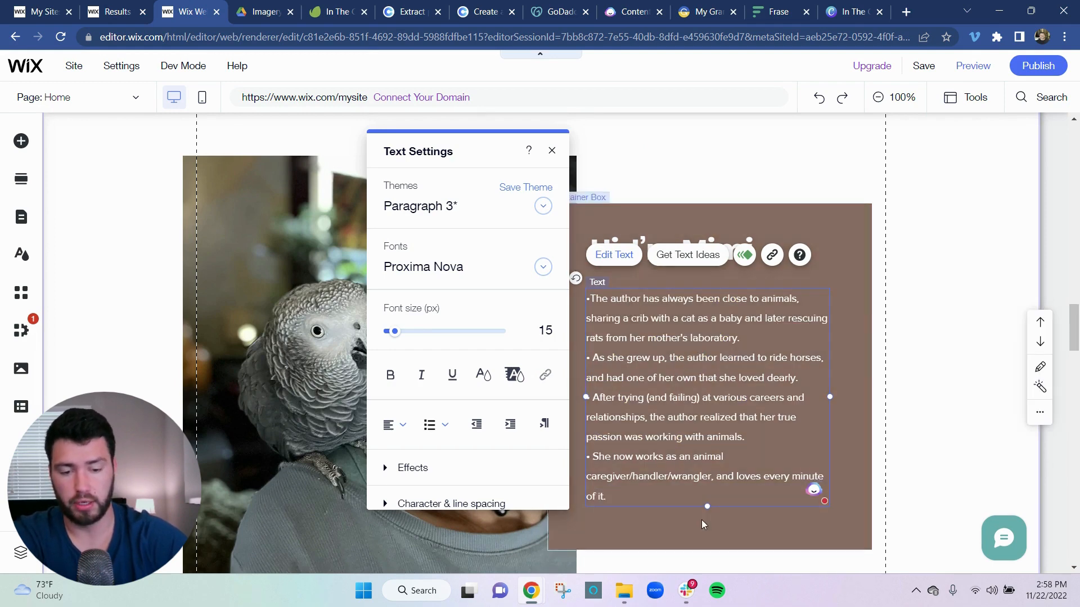
click(700, 520)
click(958, 308)
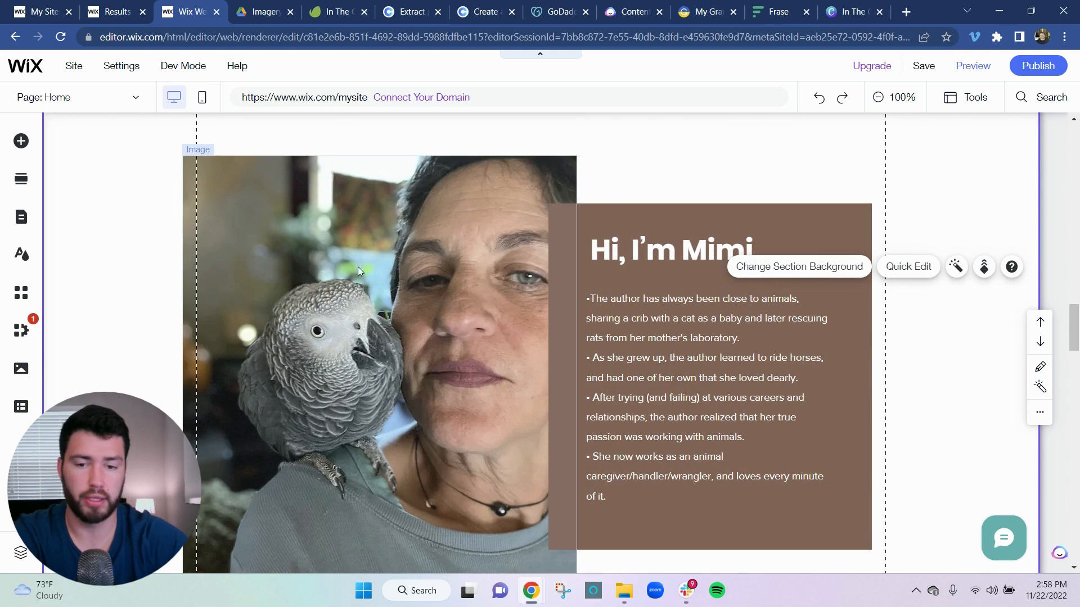
scroll(460, 297, down, 3)
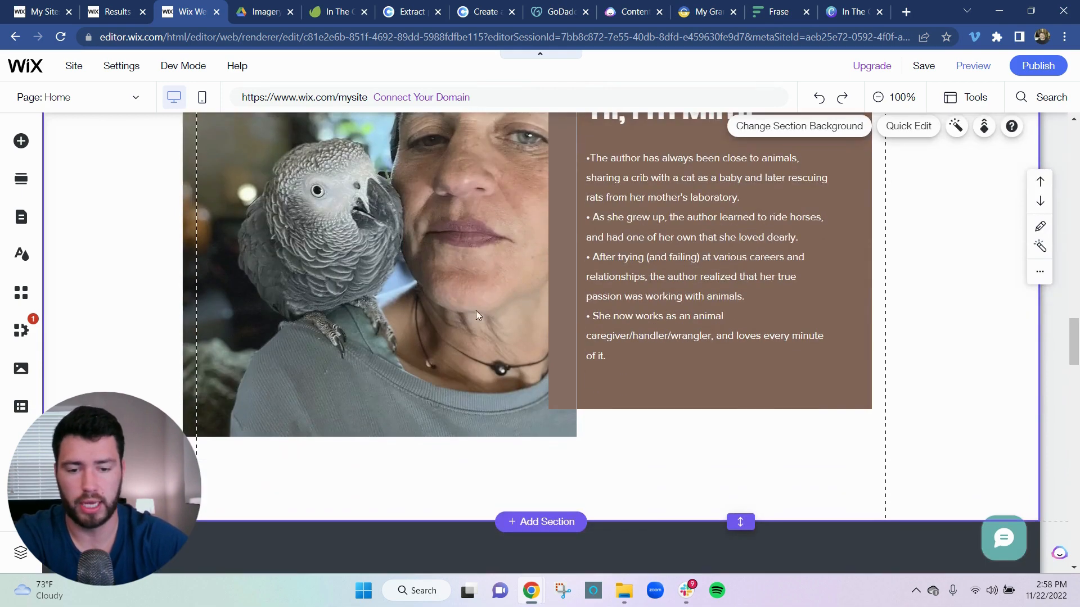
scroll(450, 289, up, 3)
click(845, 214)
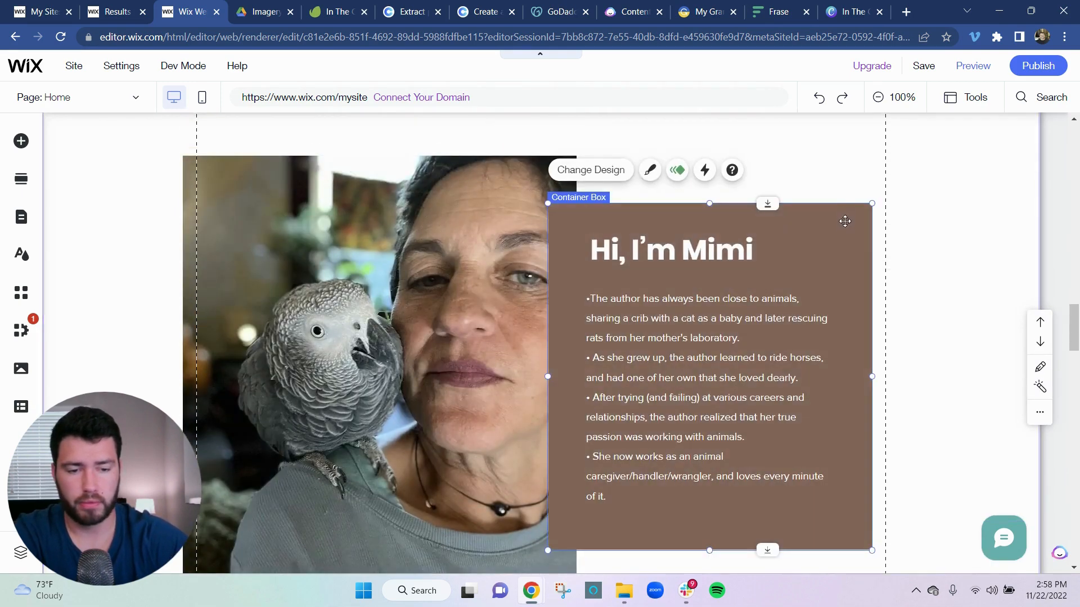
Step: In the dark section below the introduction, replace "My Happy" in the heading with "Our"
scroll(283, 301, down, 4)
scroll(283, 302, down, 6)
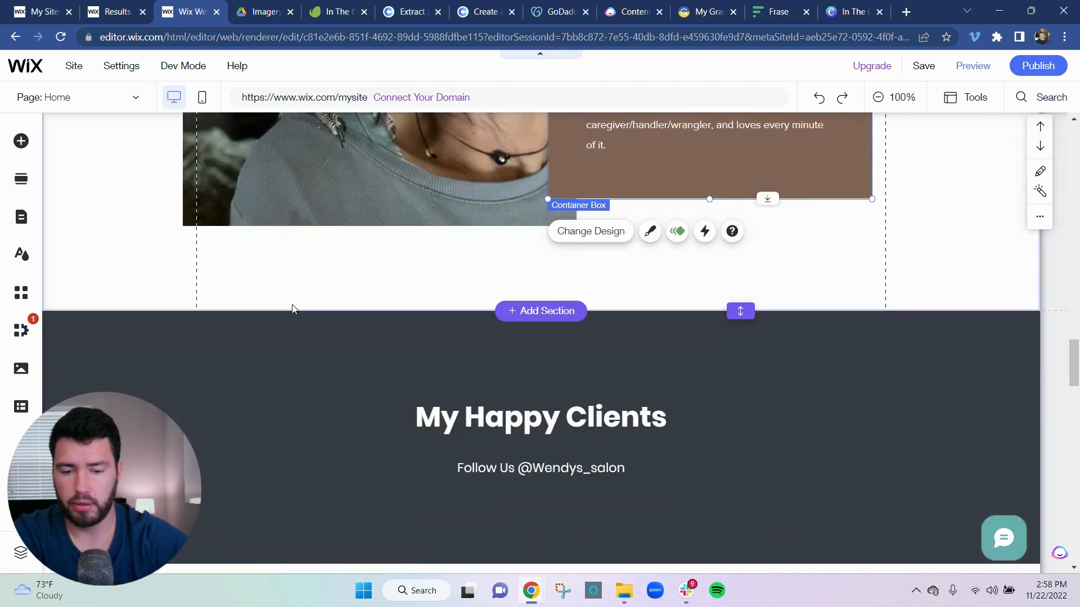
scroll(371, 225, up, 3)
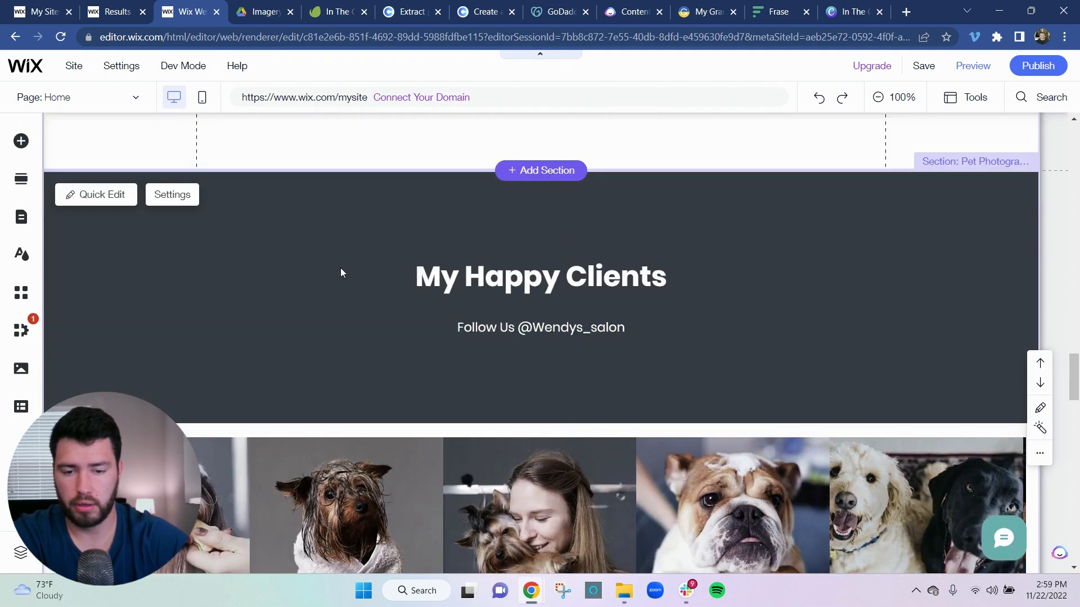
click(539, 280)
double_click(540, 279)
drag(560, 277, 426, 274)
text(Our)
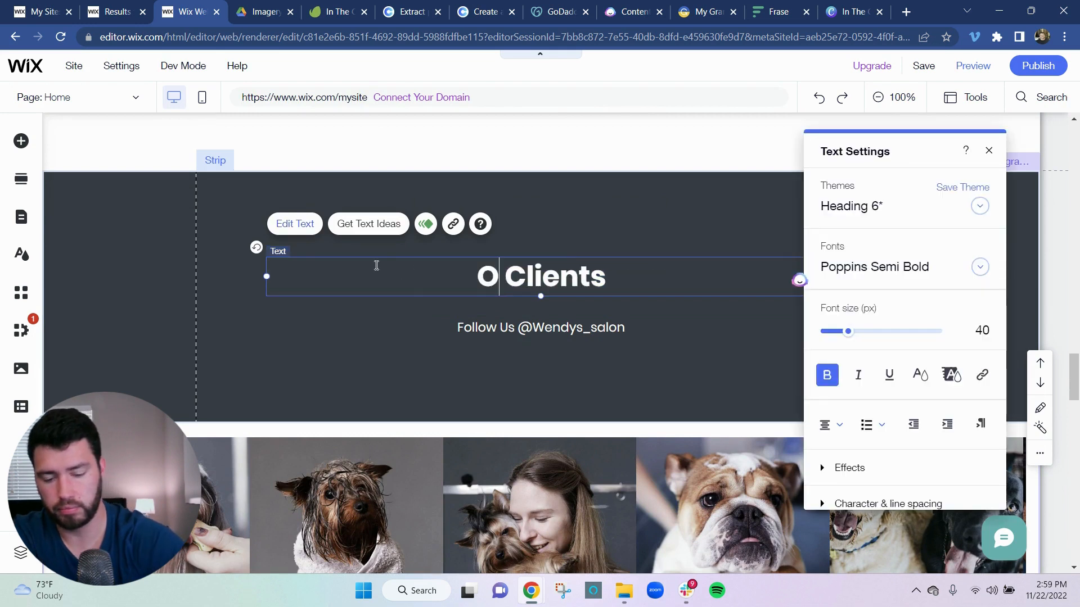
Step: Replace "Our" in the clients heading with "Pet Photography"
key(BackSpace)
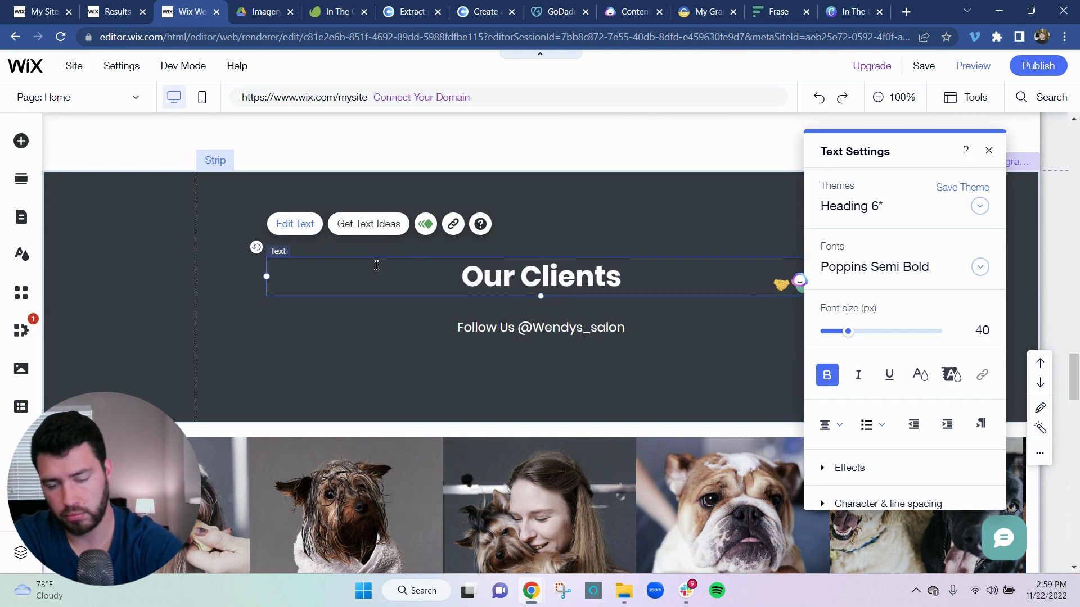
key(BackSpace)
key(BackSpace)
key(BackSpace)
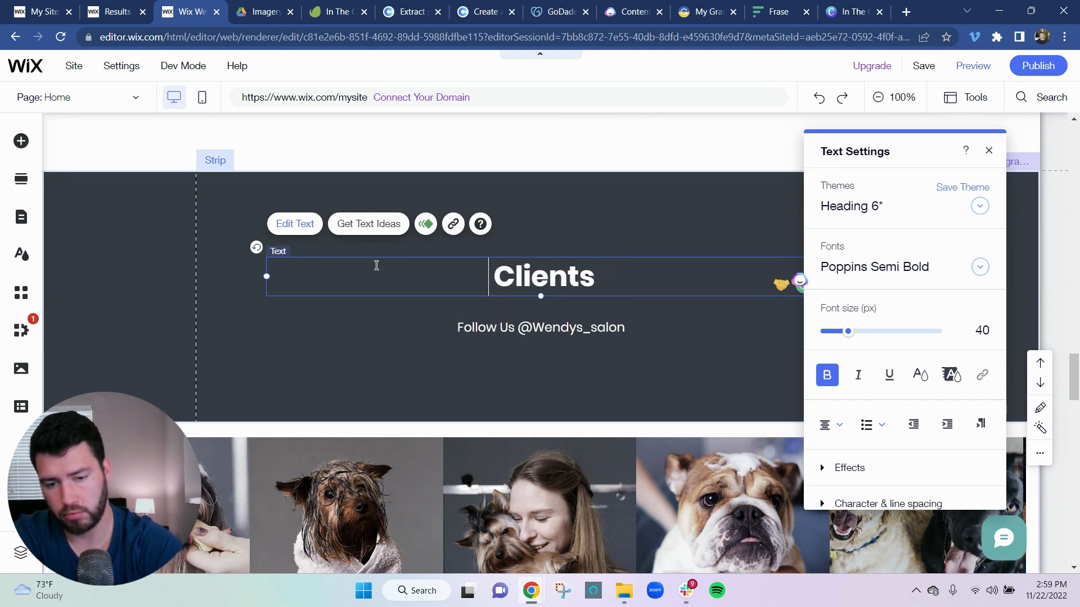
text(Pet Ph)
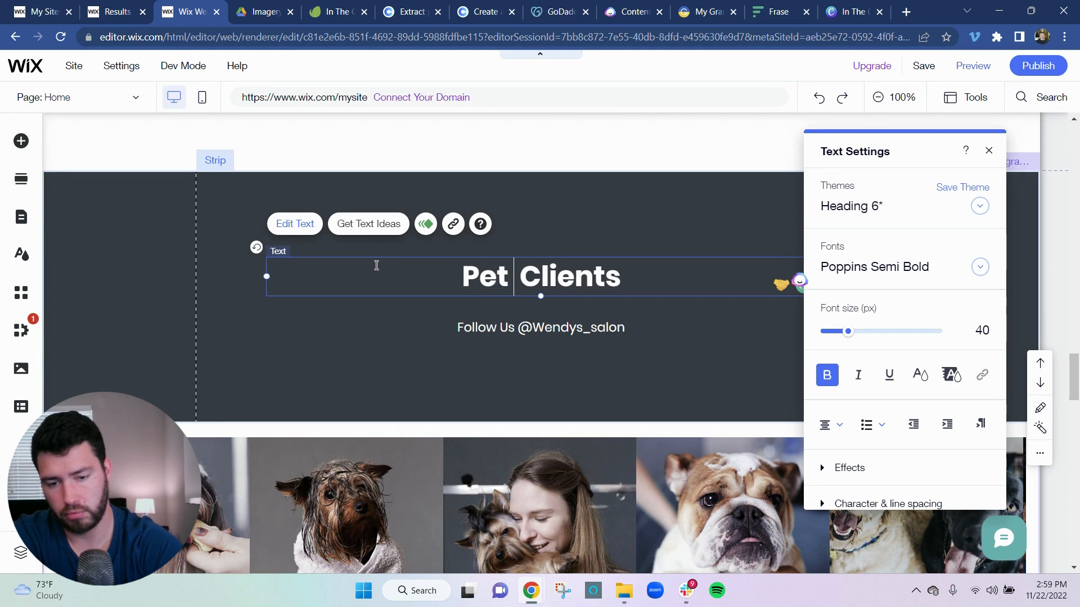
text(otography)
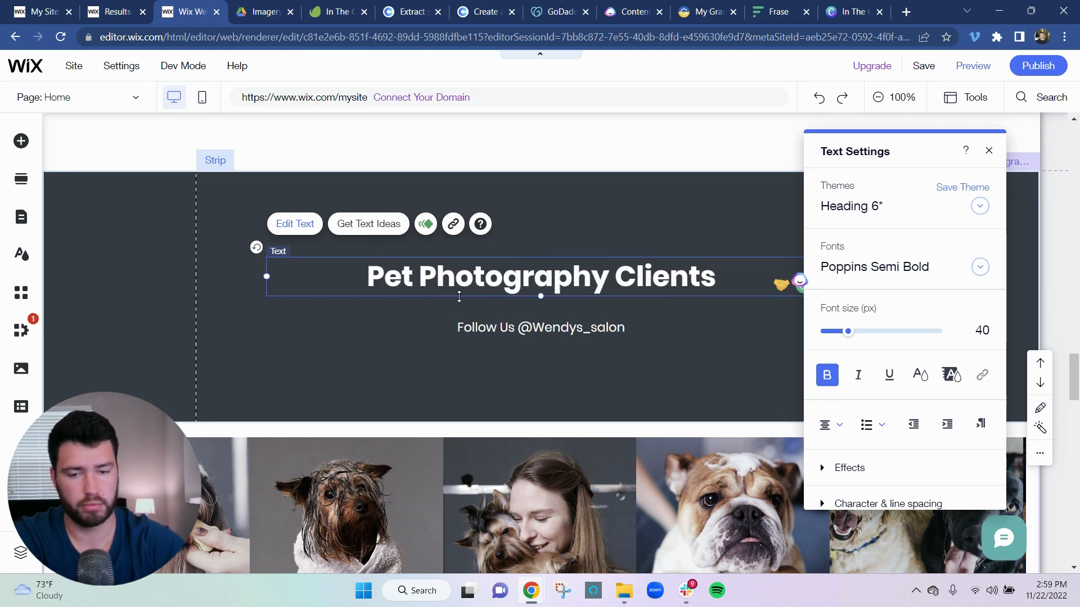
Step: Remove "Clients" from the heading and add "Professional" at its start, making it read "Professional Pet Photography"
drag(716, 281, 624, 278)
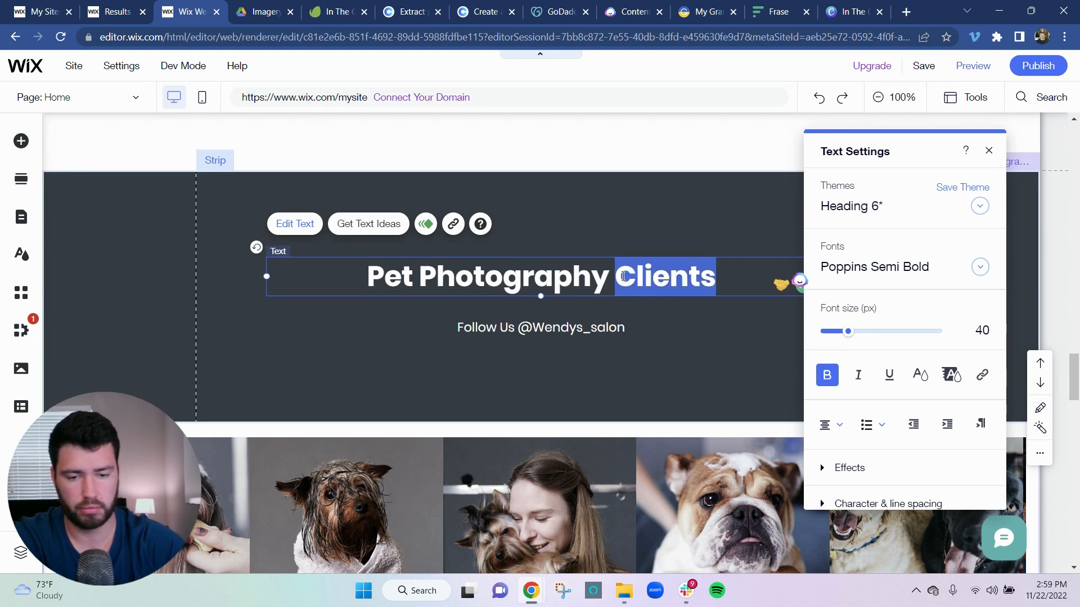
key(BackSpace)
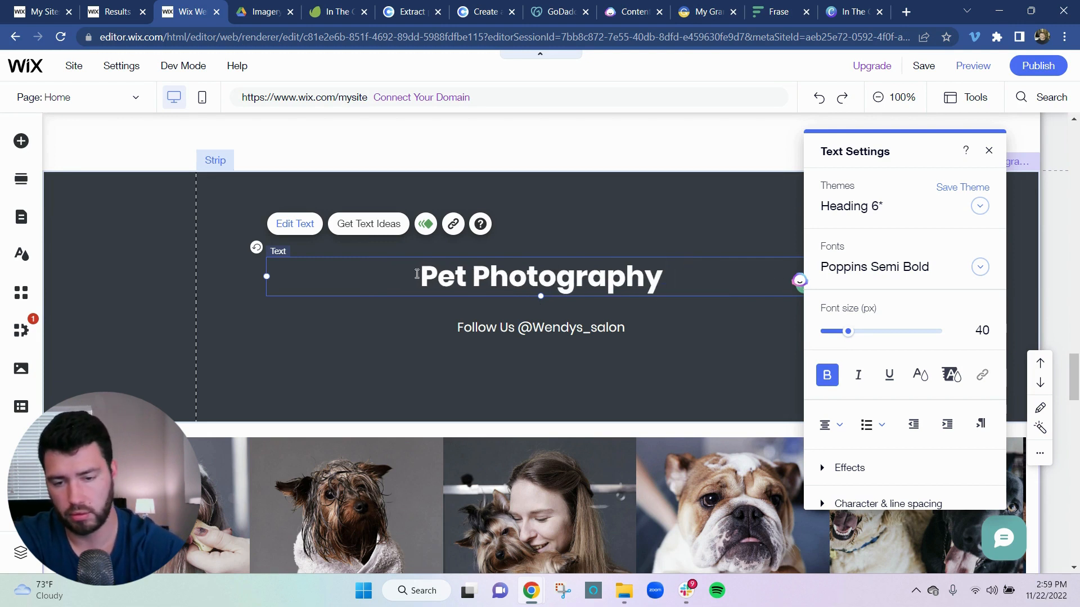
text(Professio)
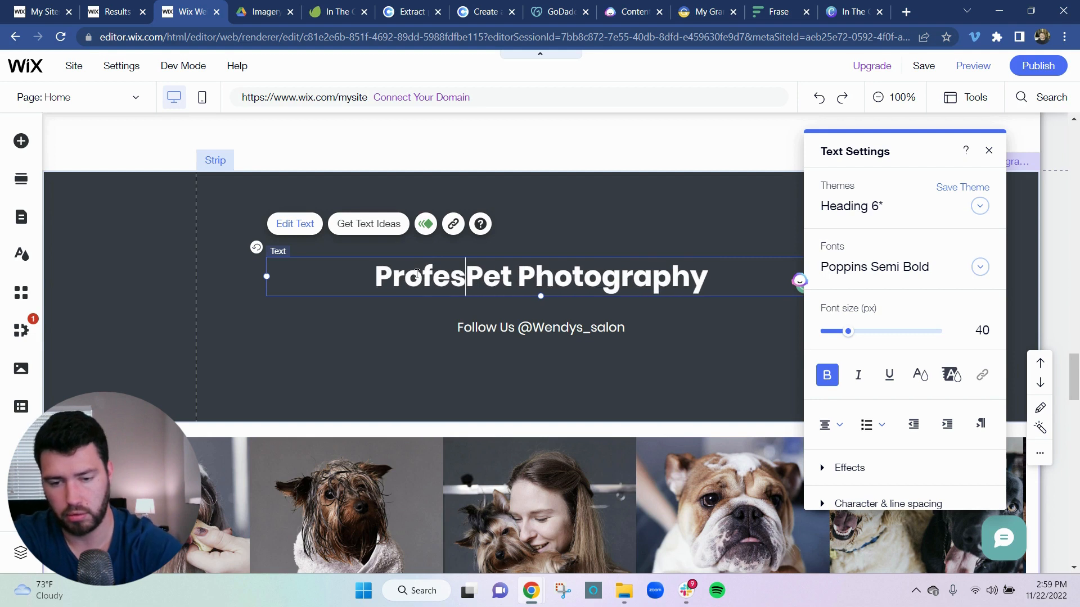
text(nal)
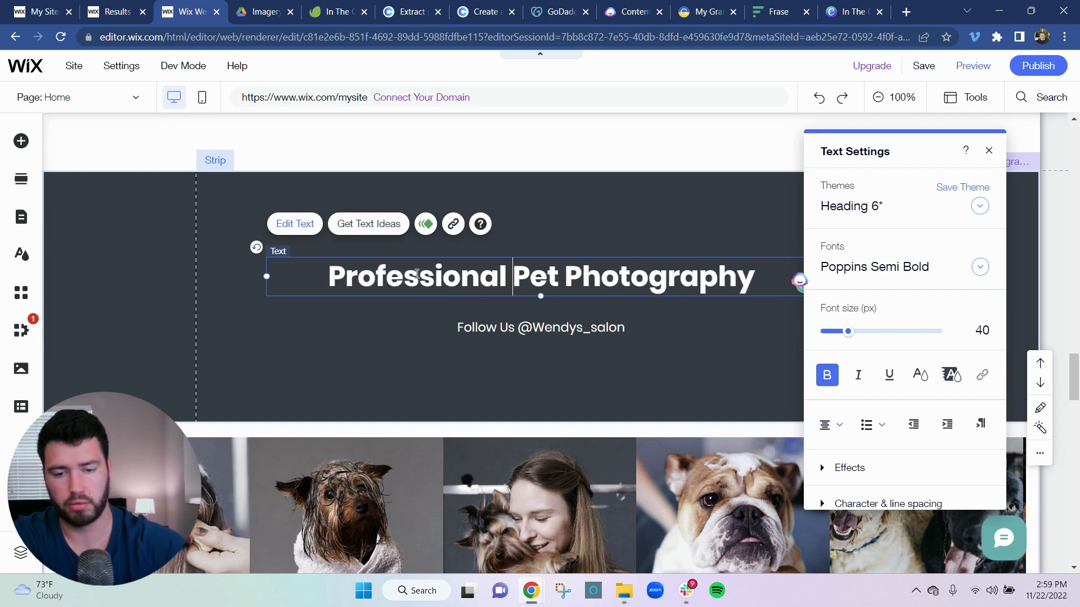
Step: Finish editing the heading, then check the account connection settings of the Instagram feed below it and close them
click(632, 221)
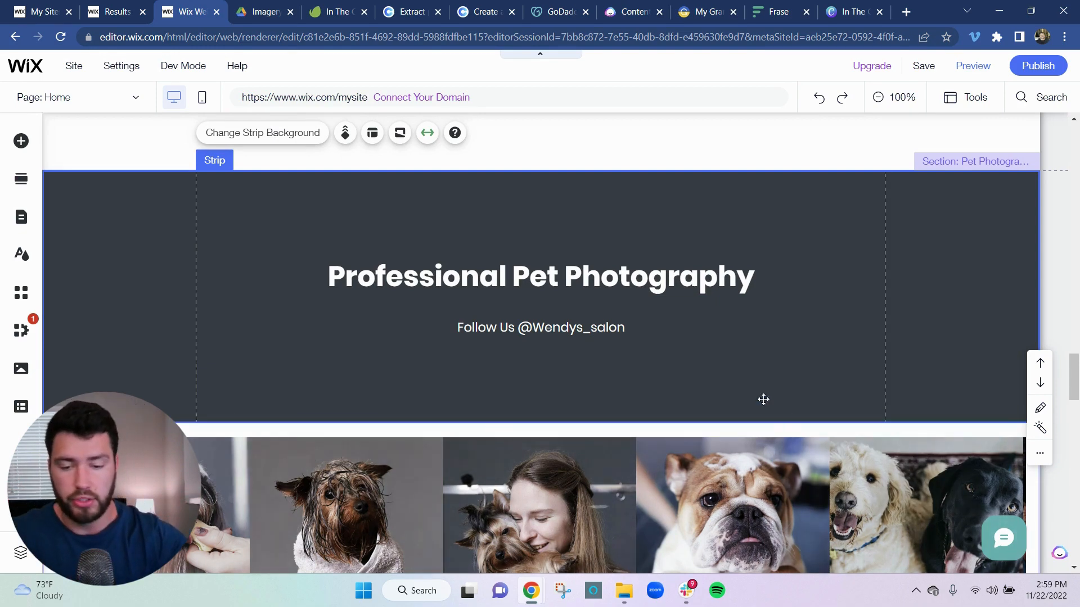
scroll(520, 344, down, 5)
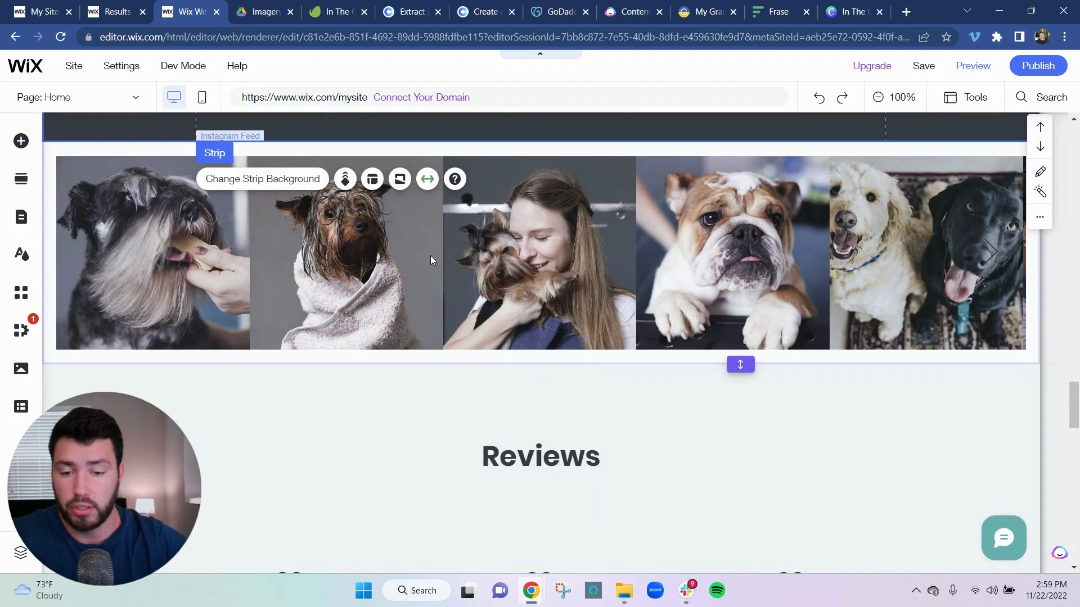
scroll(587, 336, up, 1)
click(587, 336)
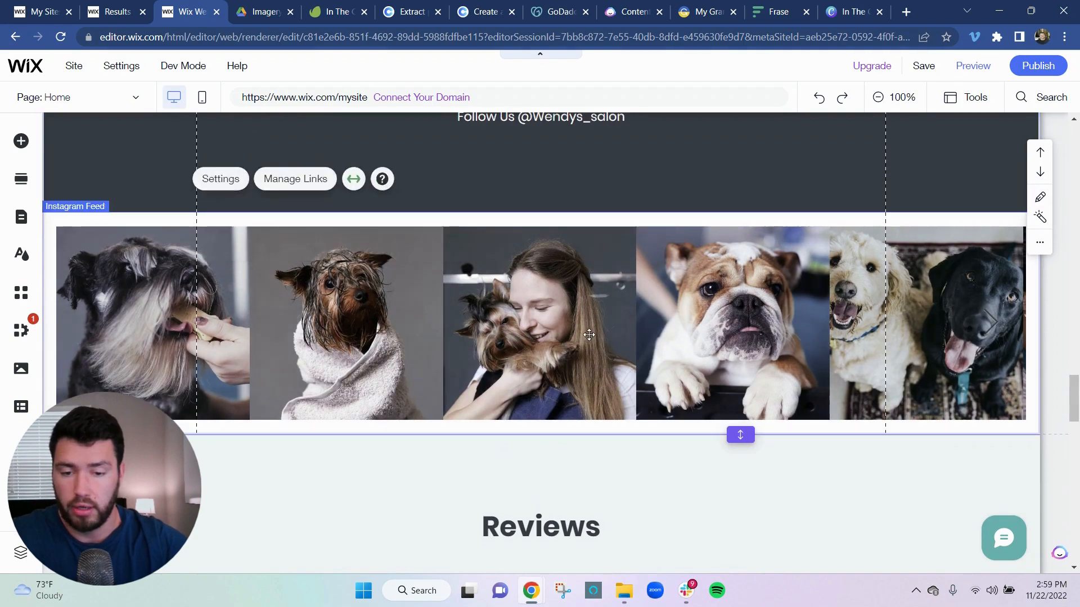
double_click(300, 297)
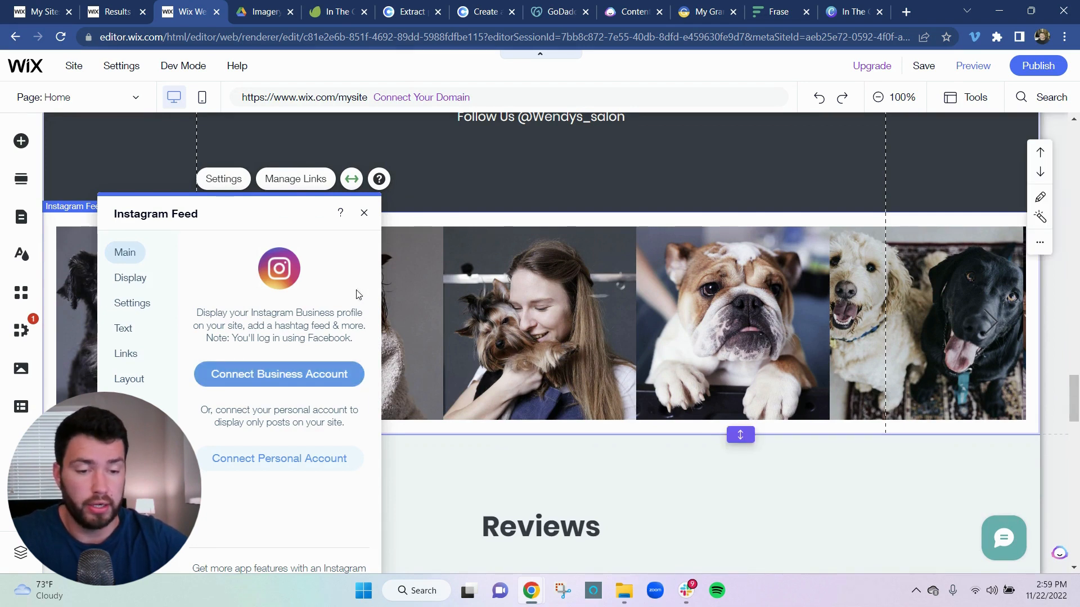
click(366, 215)
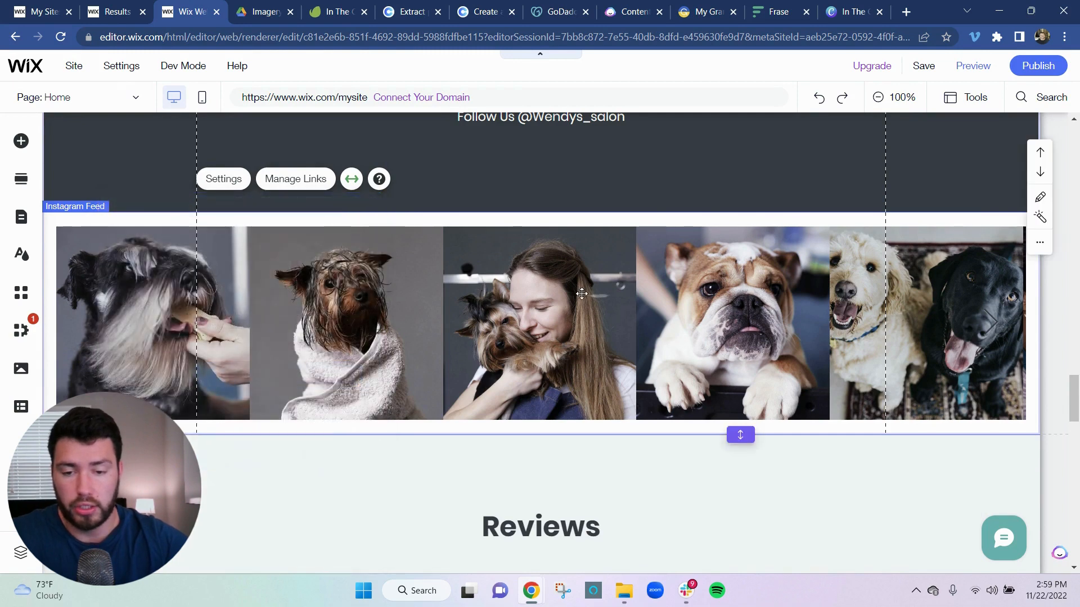
Step: Examine the Professional Pet Photography section and the Instagram photo feed beneath its heading
scroll(618, 315, up, 1)
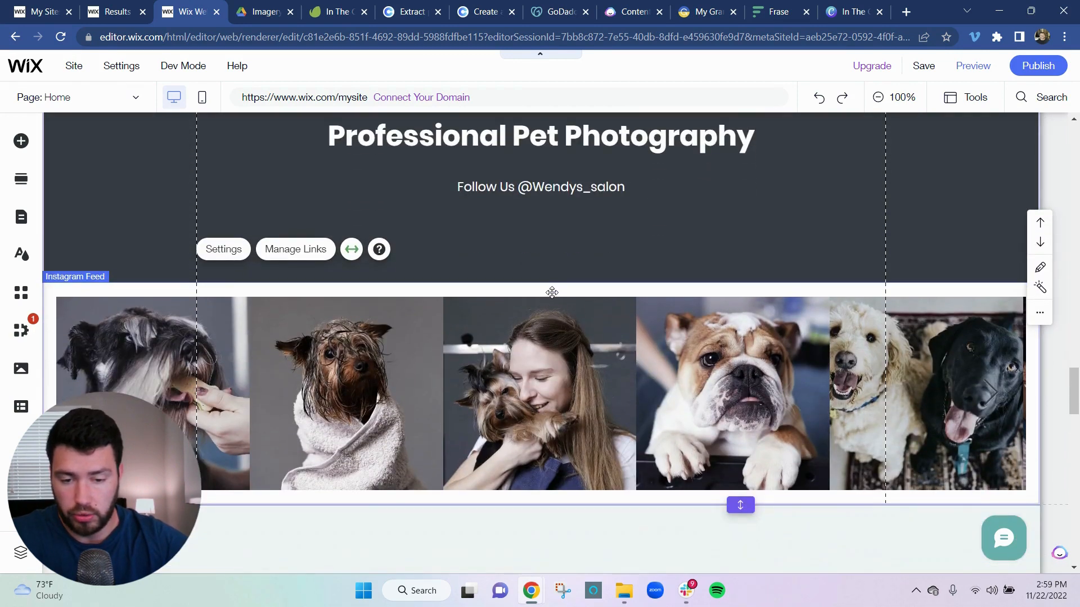
scroll(609, 321, up, 2)
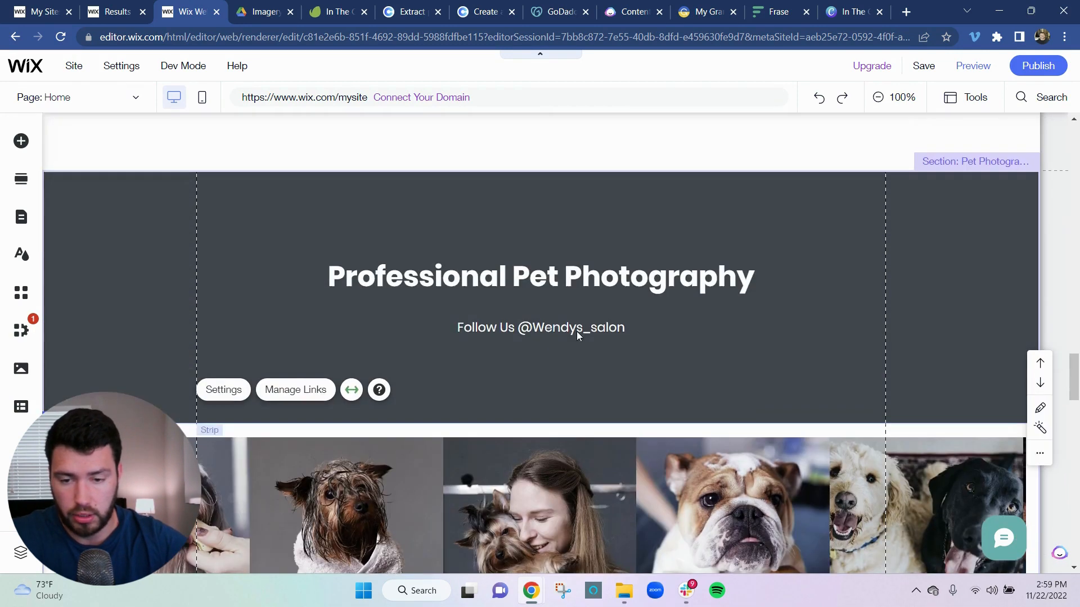
click(956, 163)
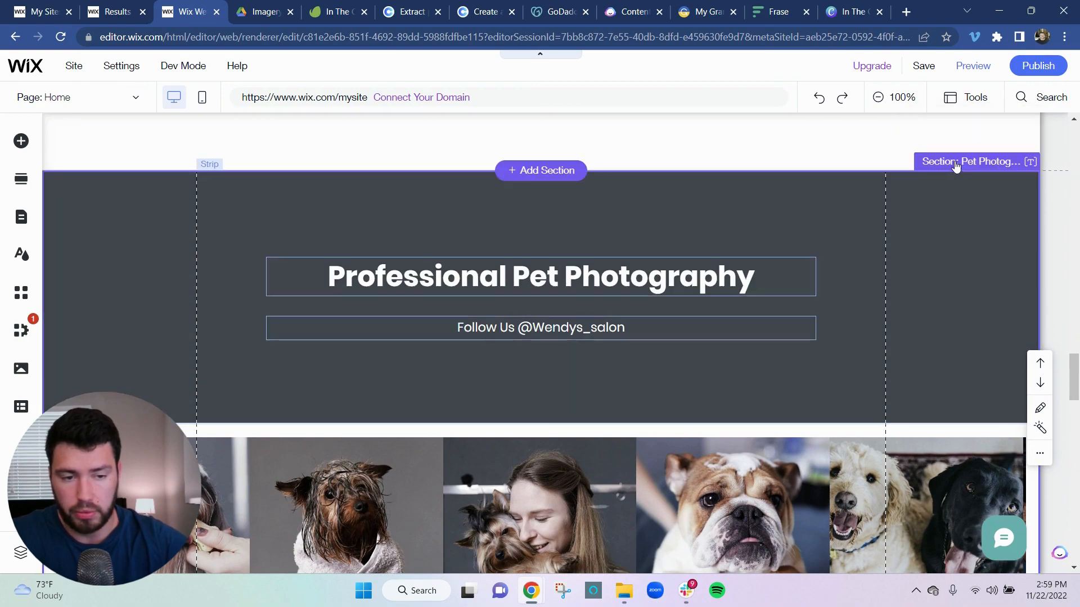
scroll(683, 288, down, 8)
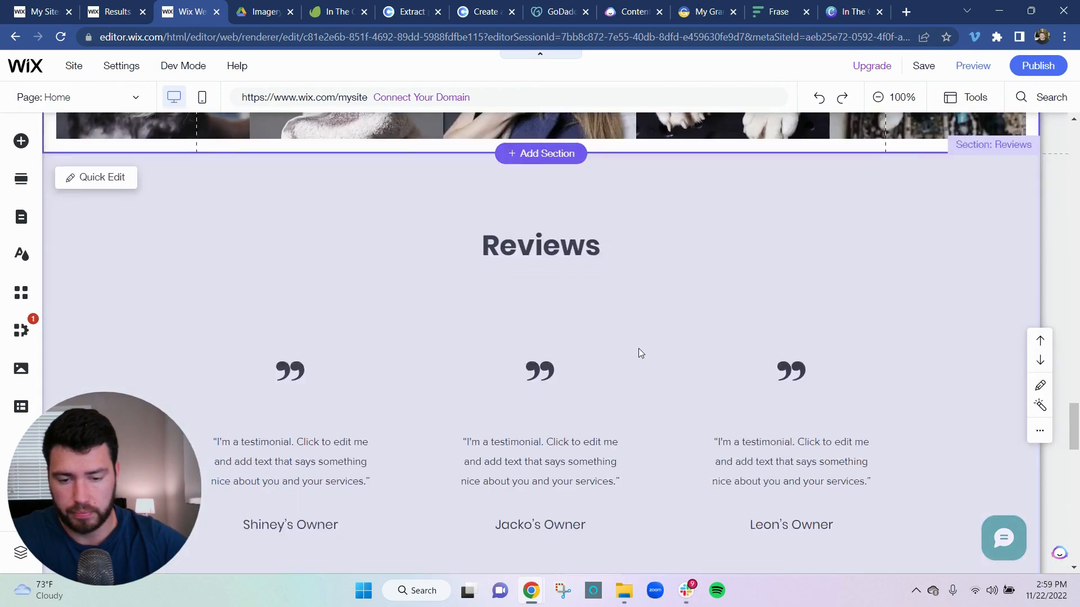
scroll(639, 349, up, 8)
scroll(641, 335, down, 2)
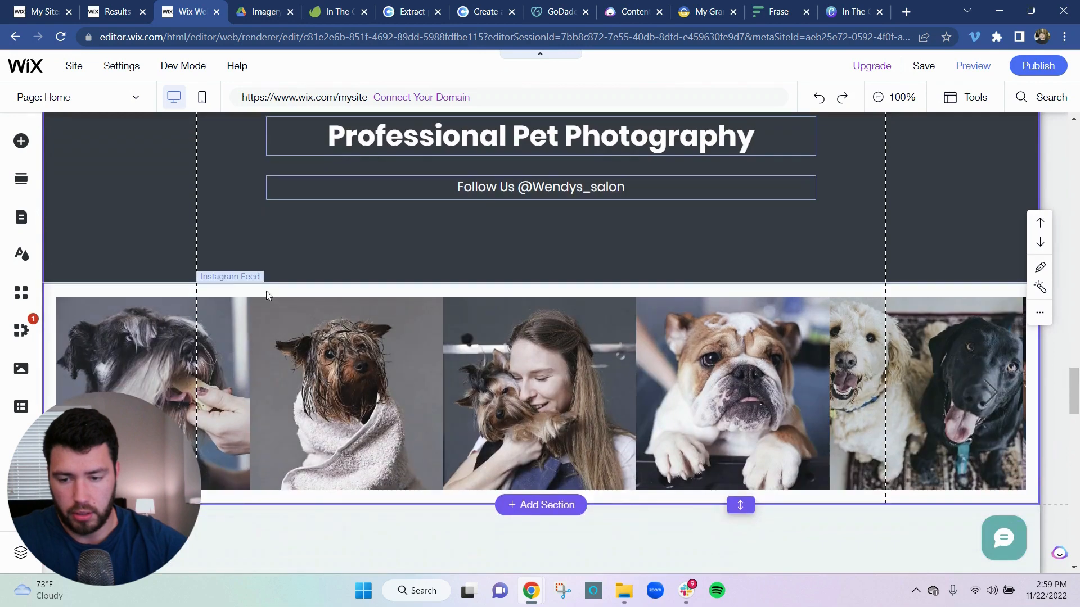
click(615, 357)
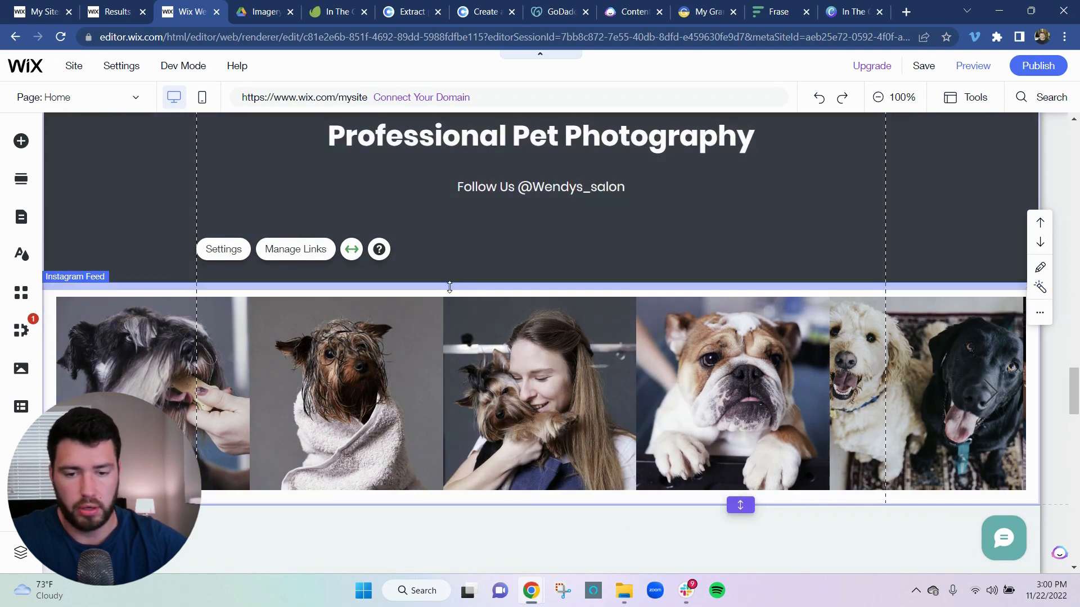
scroll(449, 288, down, 3)
scroll(492, 323, up, 3)
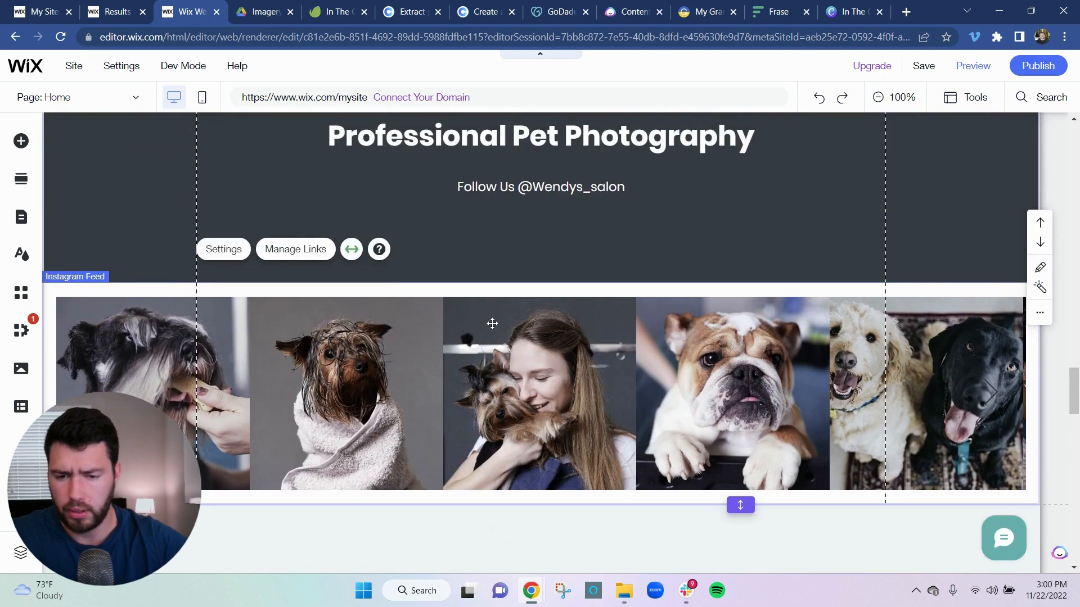
scroll(676, 369, up, 3)
scroll(760, 362, down, 3)
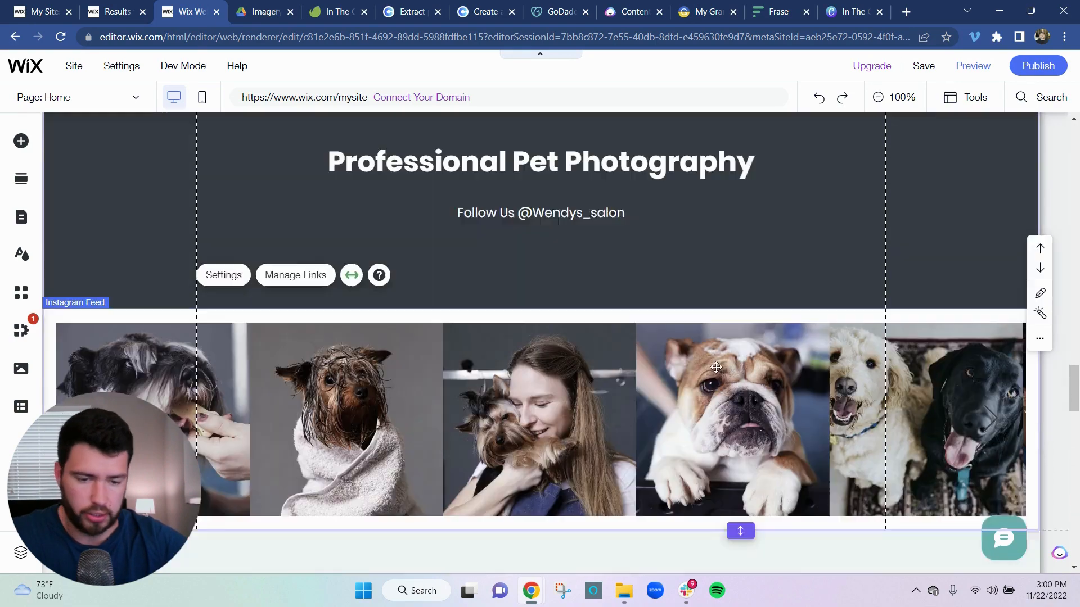
scroll(747, 354, down, 6)
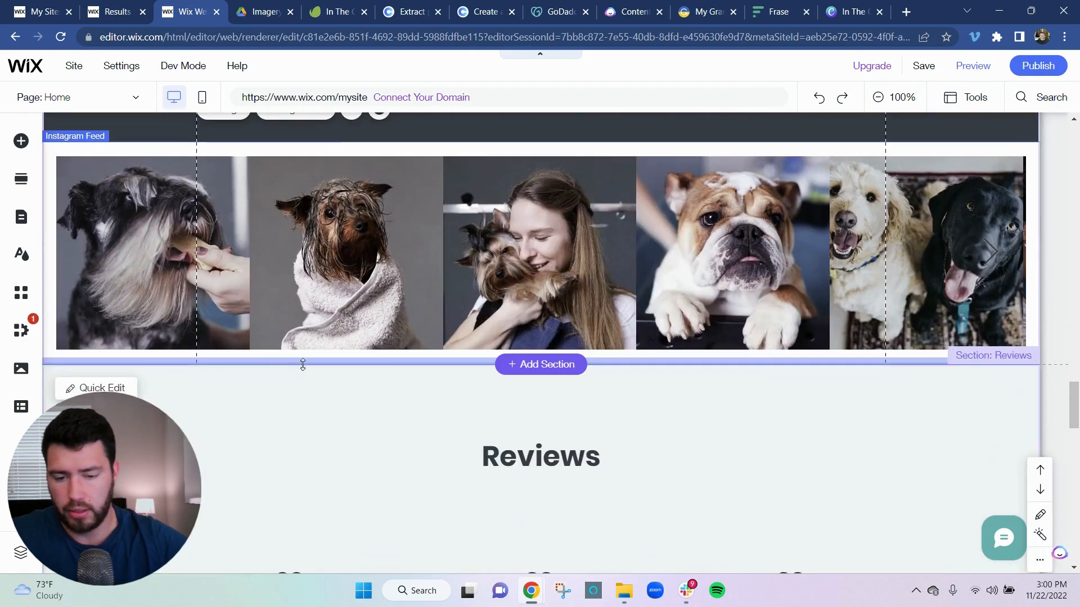
scroll(731, 359, up, 4)
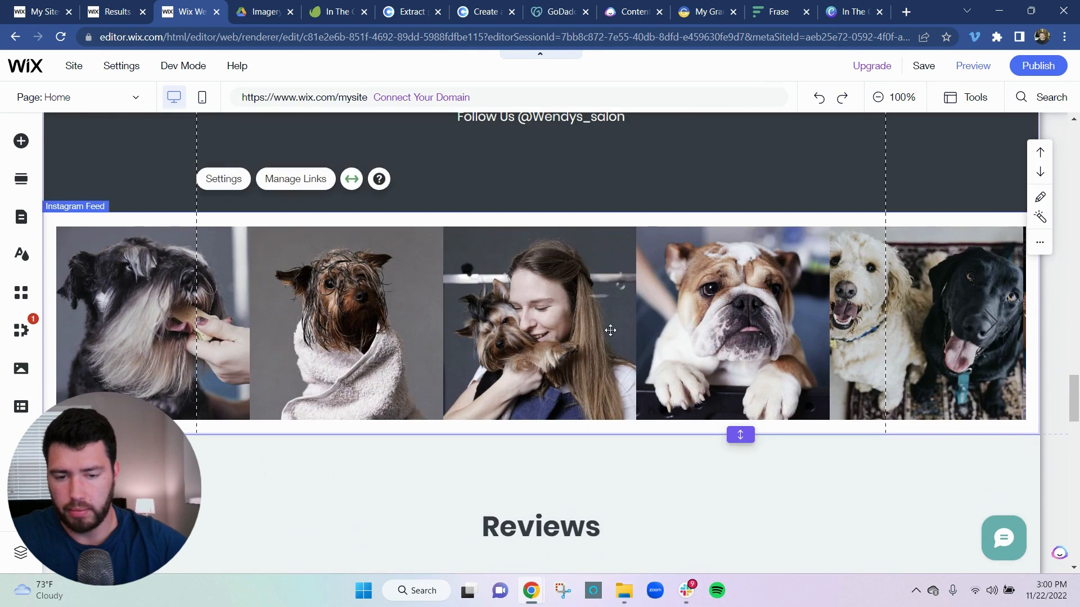
scroll(579, 360, up, 4)
scroll(568, 366, down, 4)
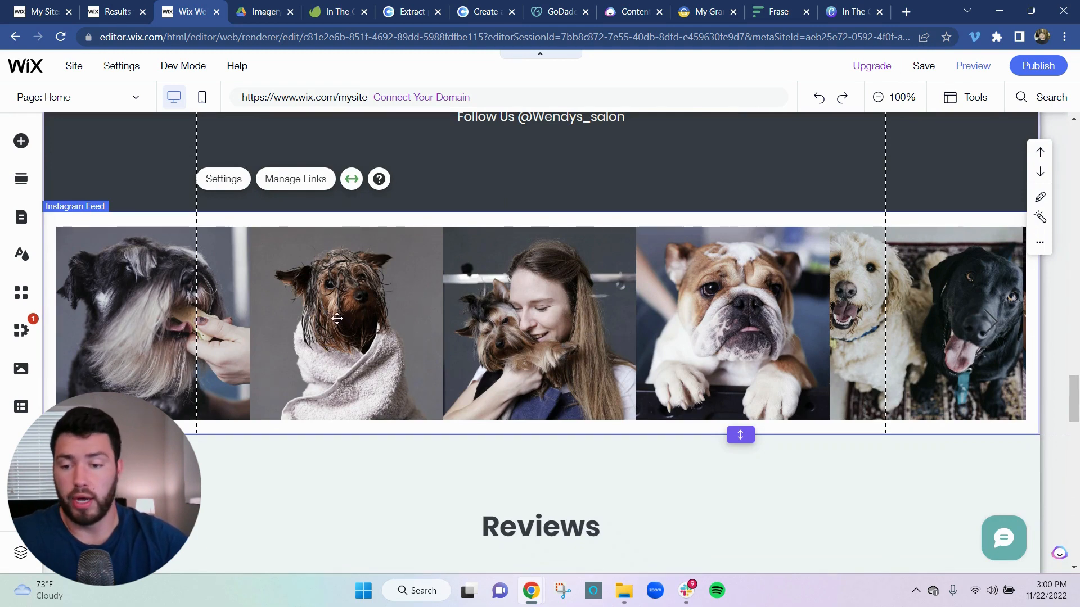
scroll(503, 359, up, 1)
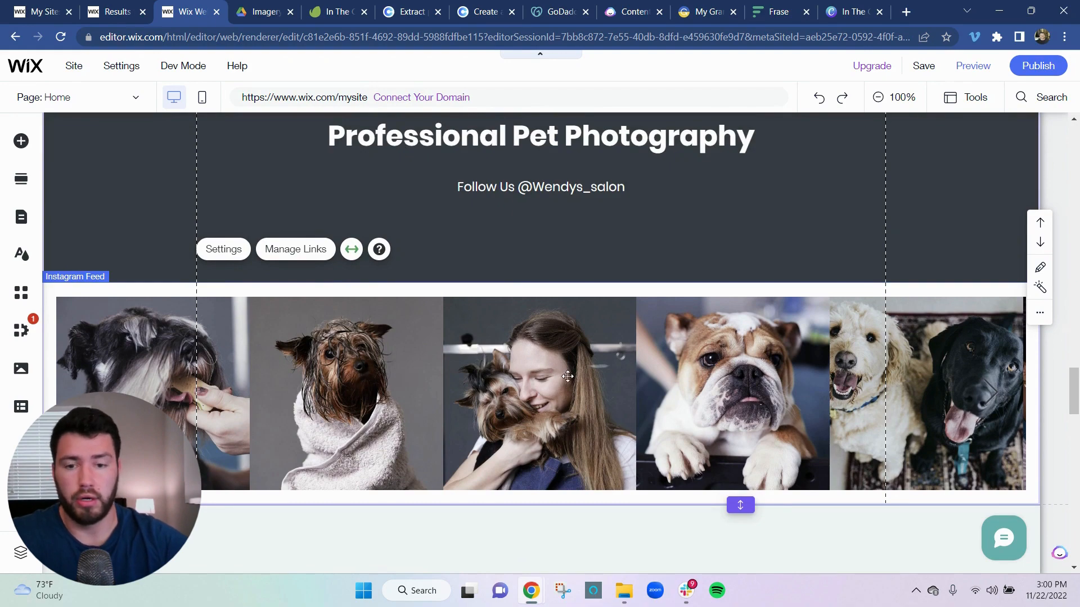
Step: Look over the Reviews section with its three placeholder testimonials and owner names
scroll(567, 376, down, 7)
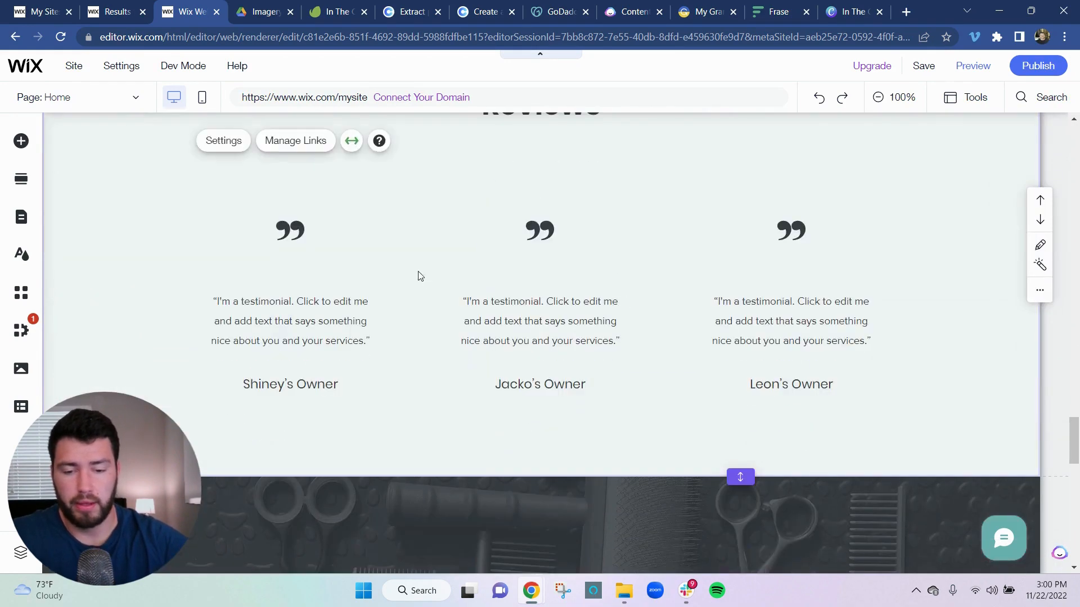
scroll(542, 289, up, 2)
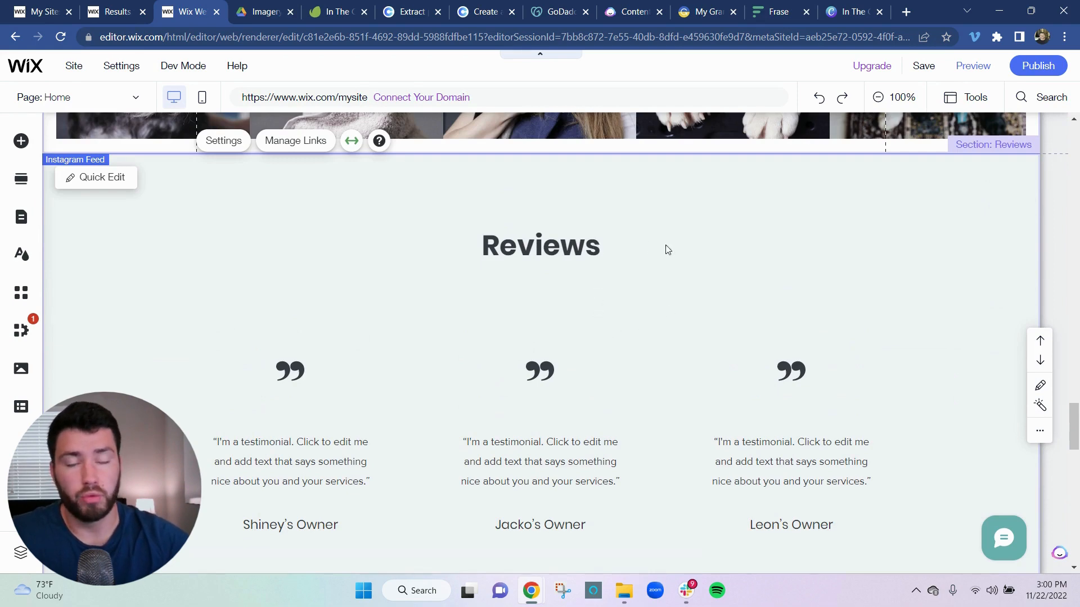
scroll(659, 271, down, 2)
scroll(650, 248, up, 2)
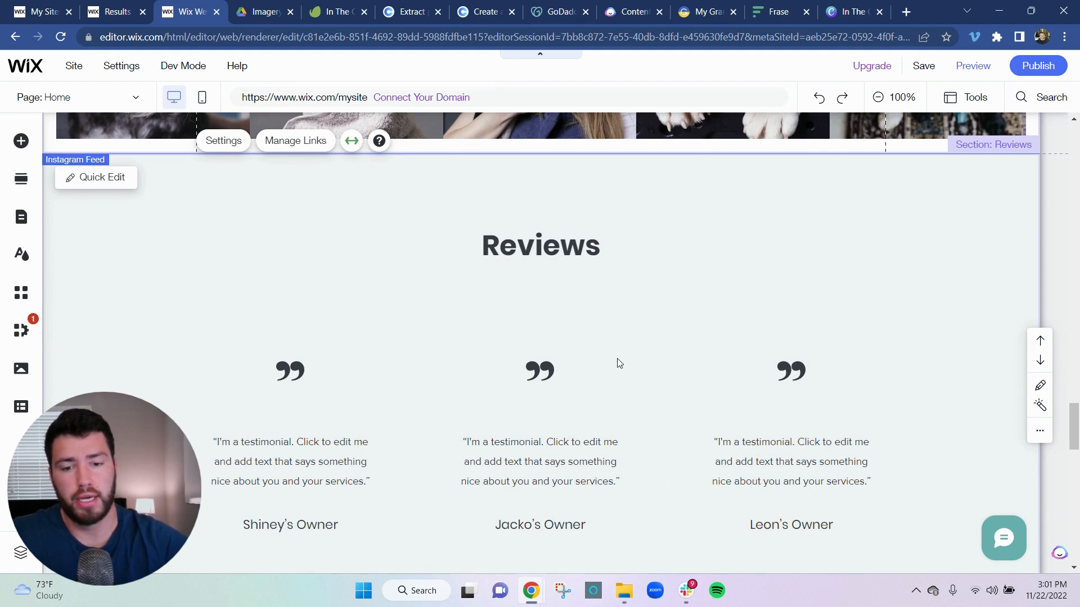
scroll(619, 363, down, 1)
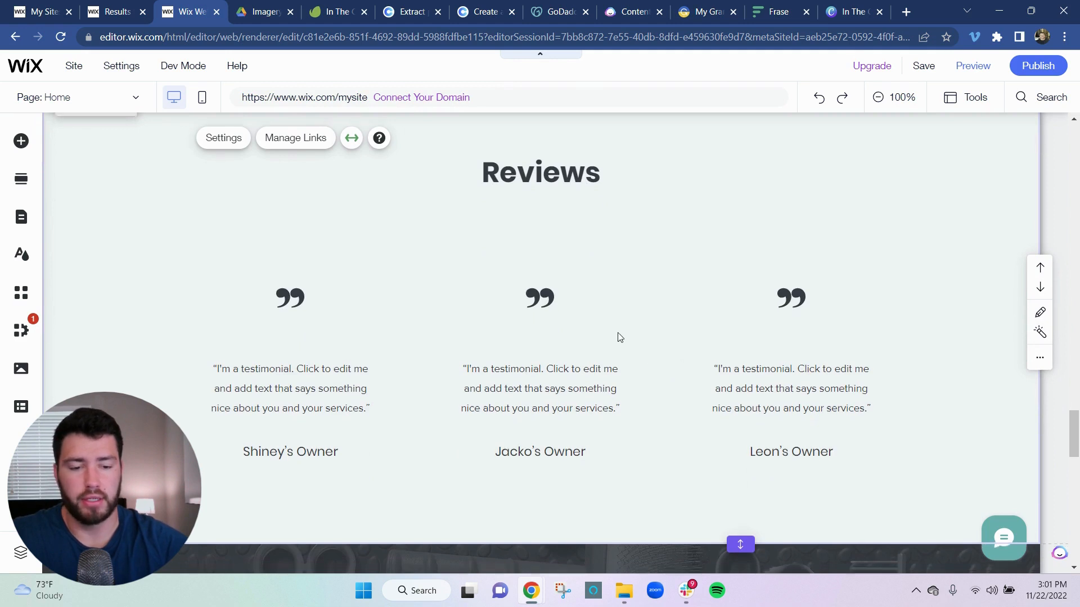
scroll(617, 333, down, 1)
scroll(615, 320, up, 2)
scroll(629, 312, down, 1)
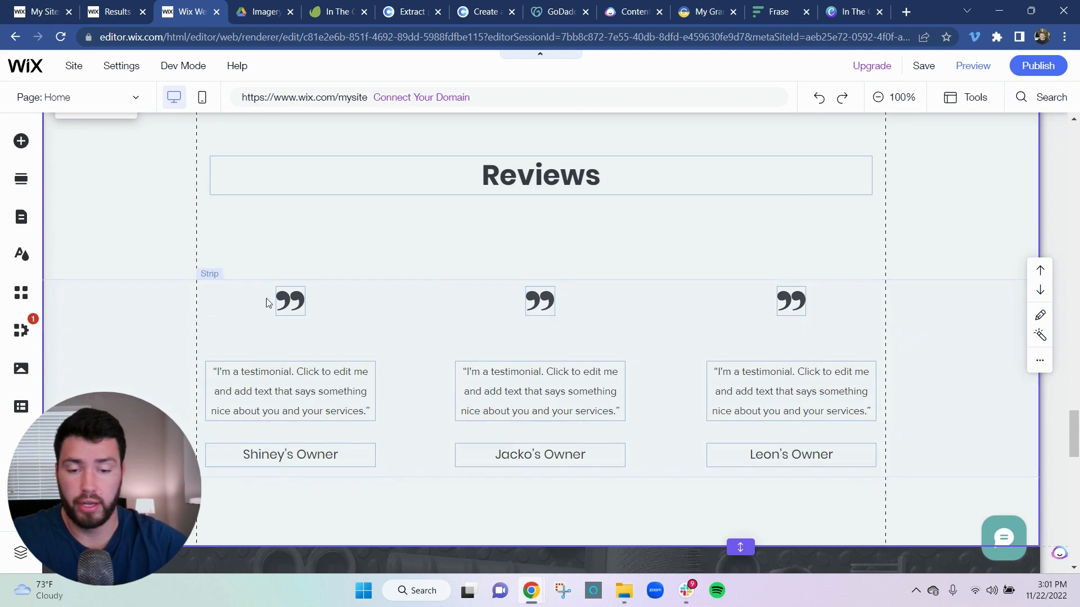
scroll(610, 349, up, 2)
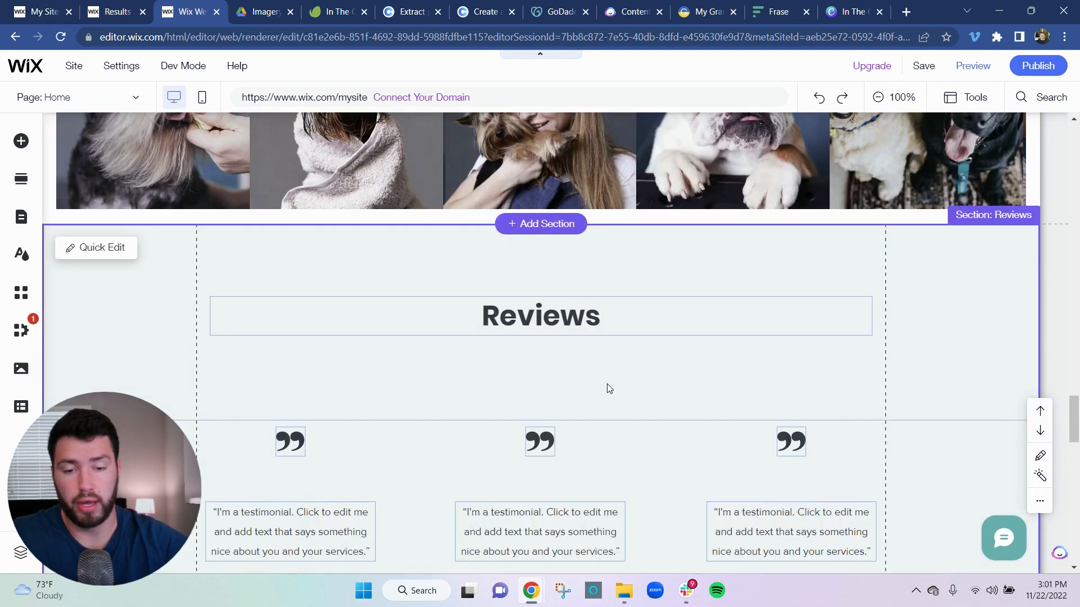
scroll(705, 395, down, 6)
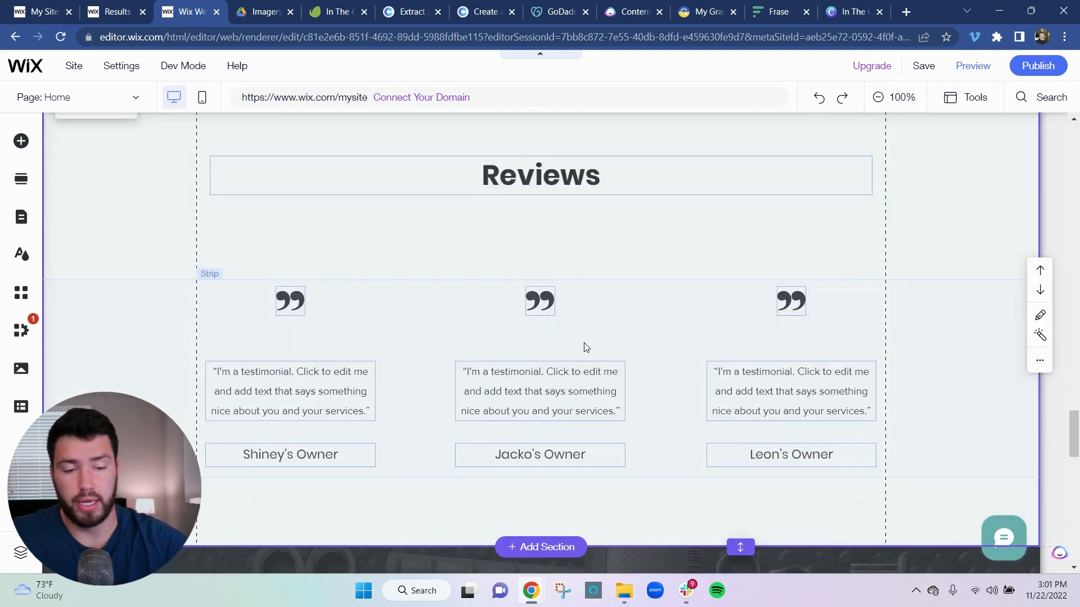
Step: Switch the background of the Opening Hours section to the solid colour #363C45
scroll(587, 361, down, 4)
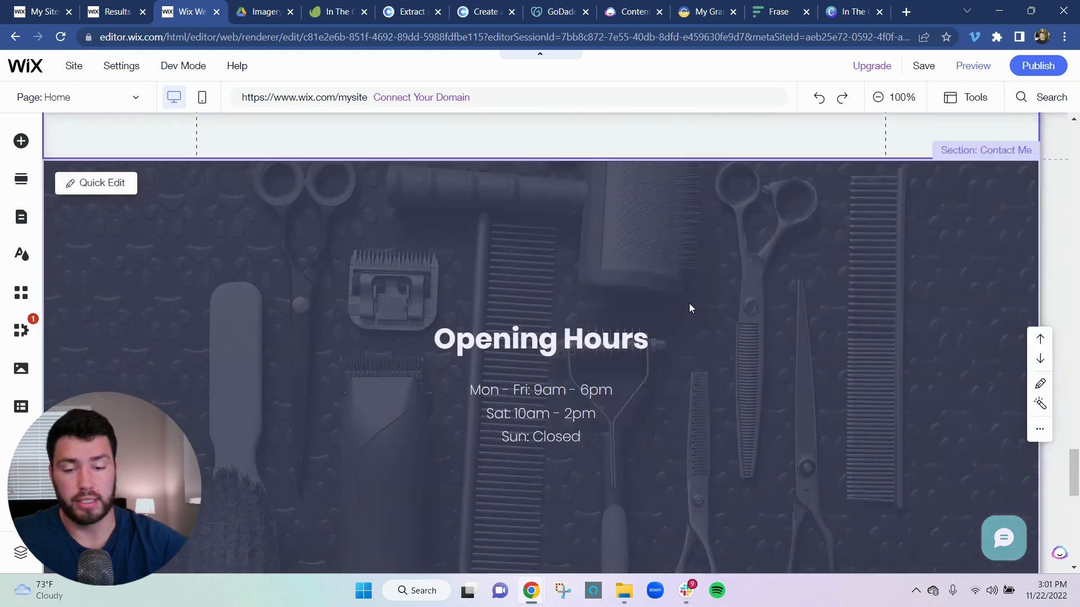
scroll(732, 220, up, 2)
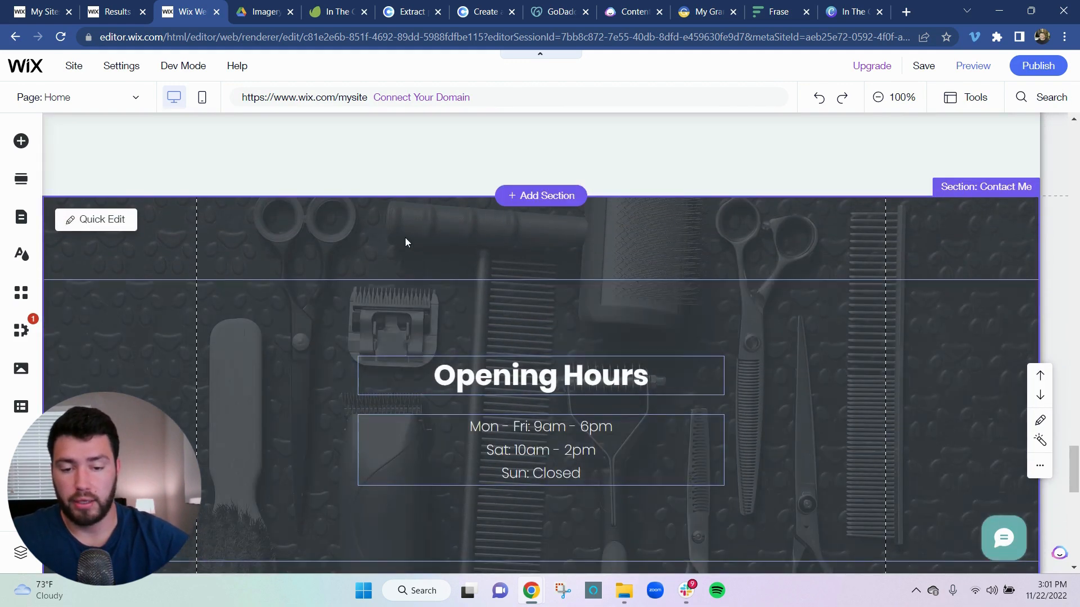
click(405, 240)
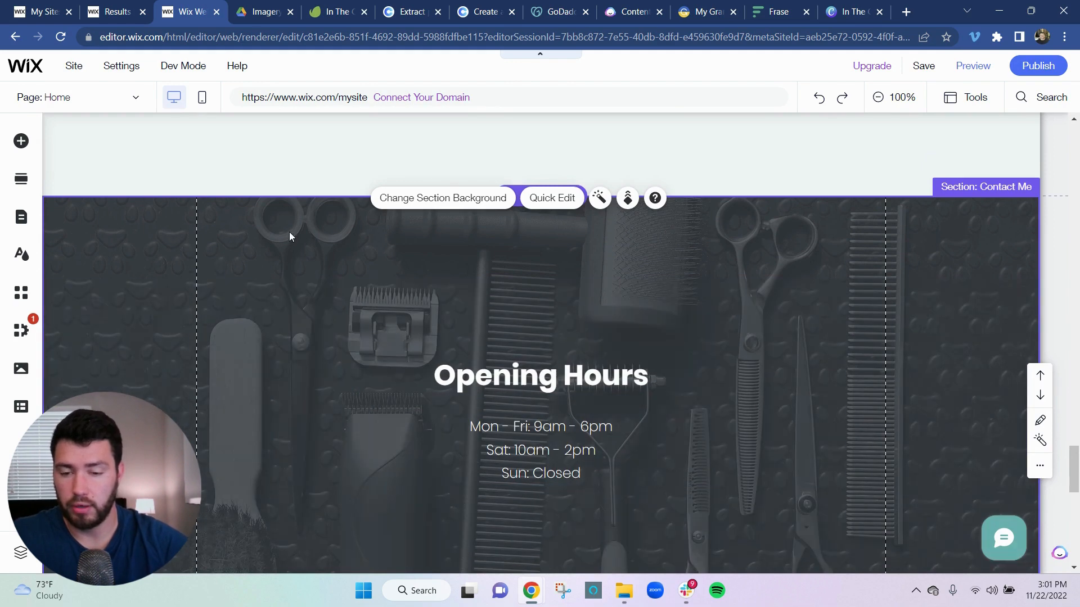
click(289, 236)
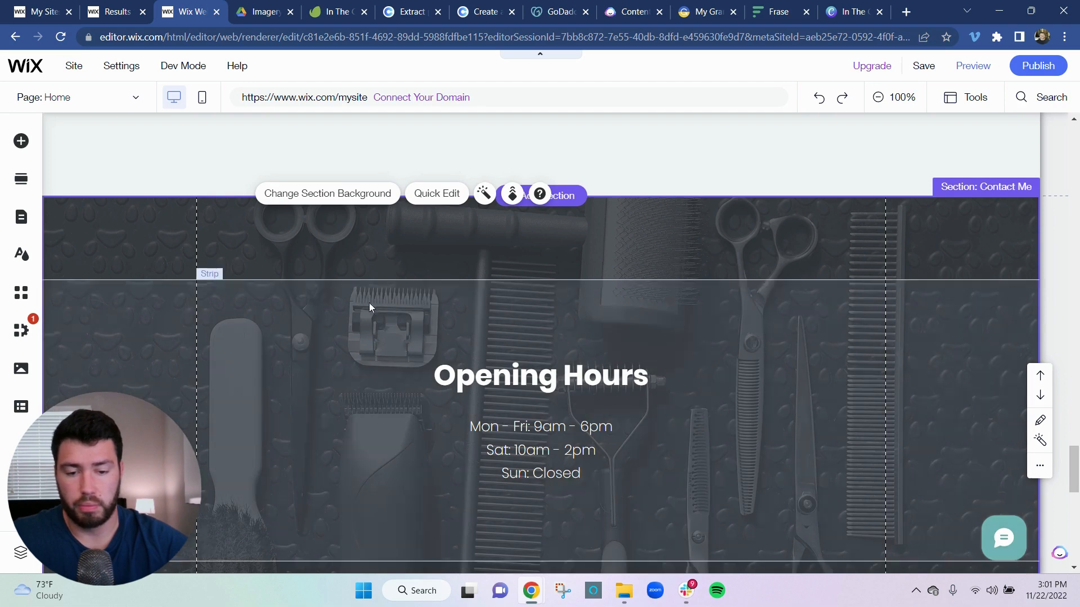
scroll(303, 282, down, 1)
scroll(247, 282, up, 1)
click(150, 242)
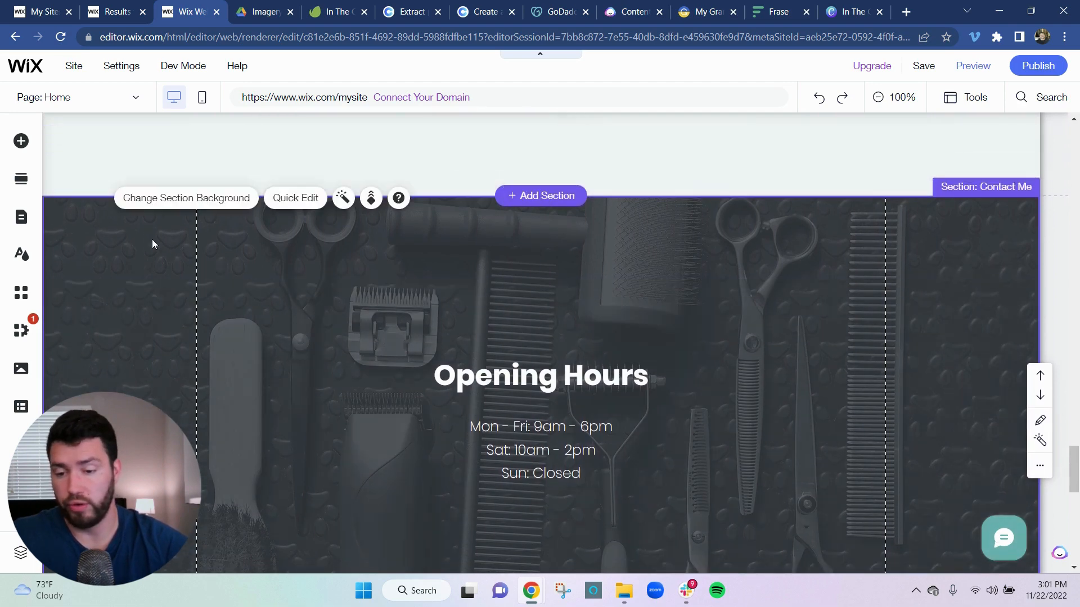
click(180, 200)
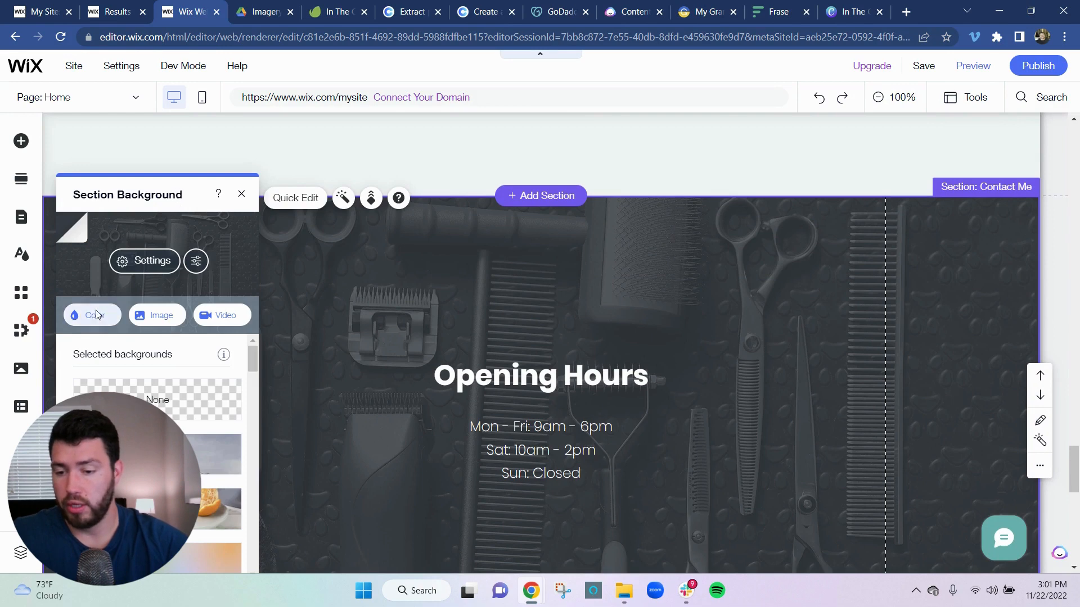
click(96, 314)
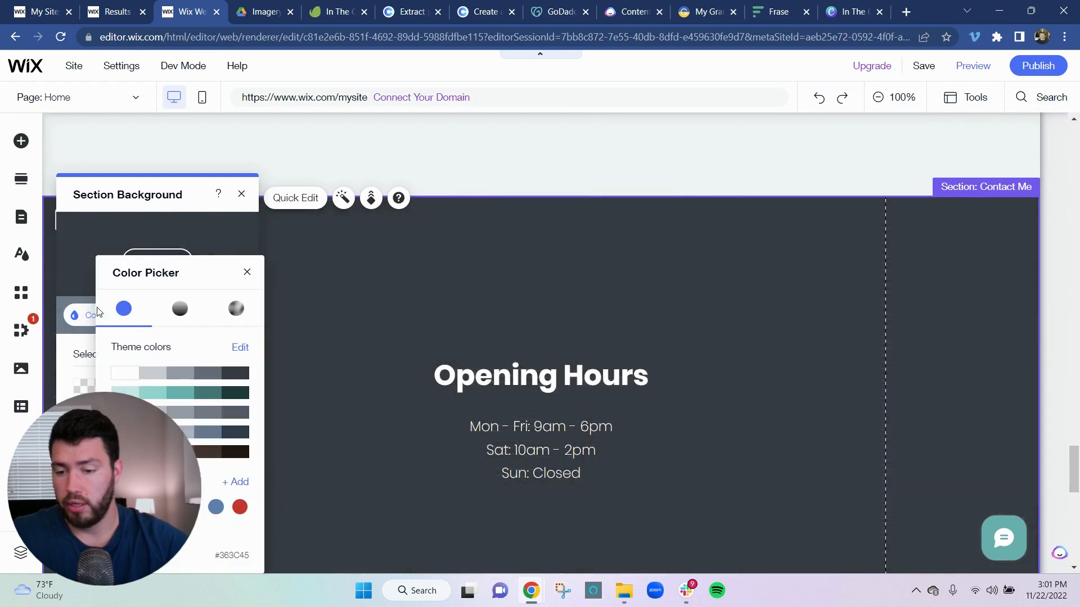
click(246, 272)
Step: Start choosing an image for the Opening Hours section background and open the Images folder within the site's Brand Assets
click(146, 326)
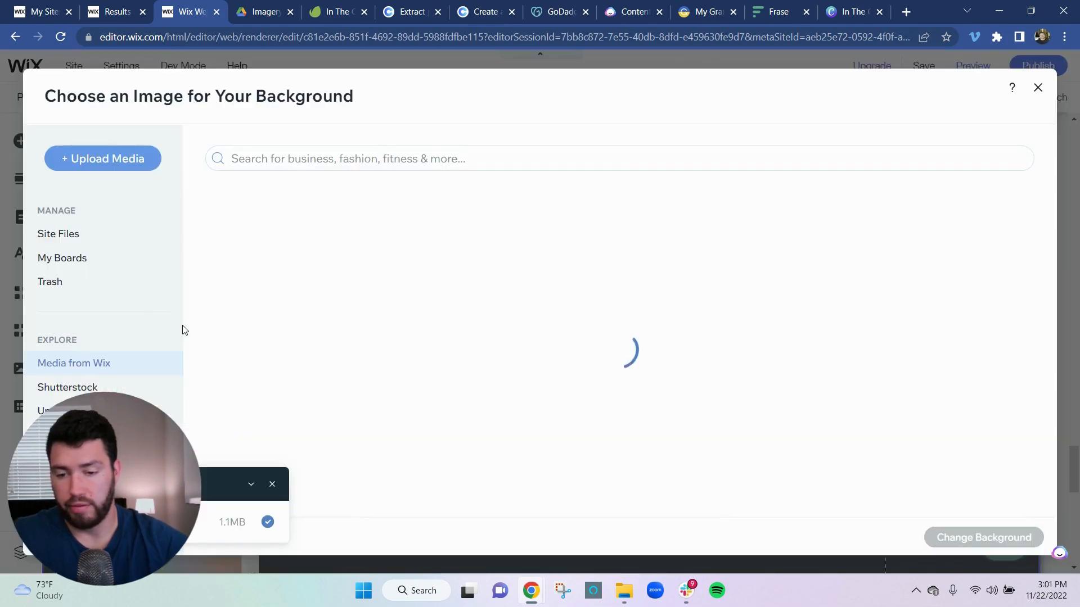
click(88, 232)
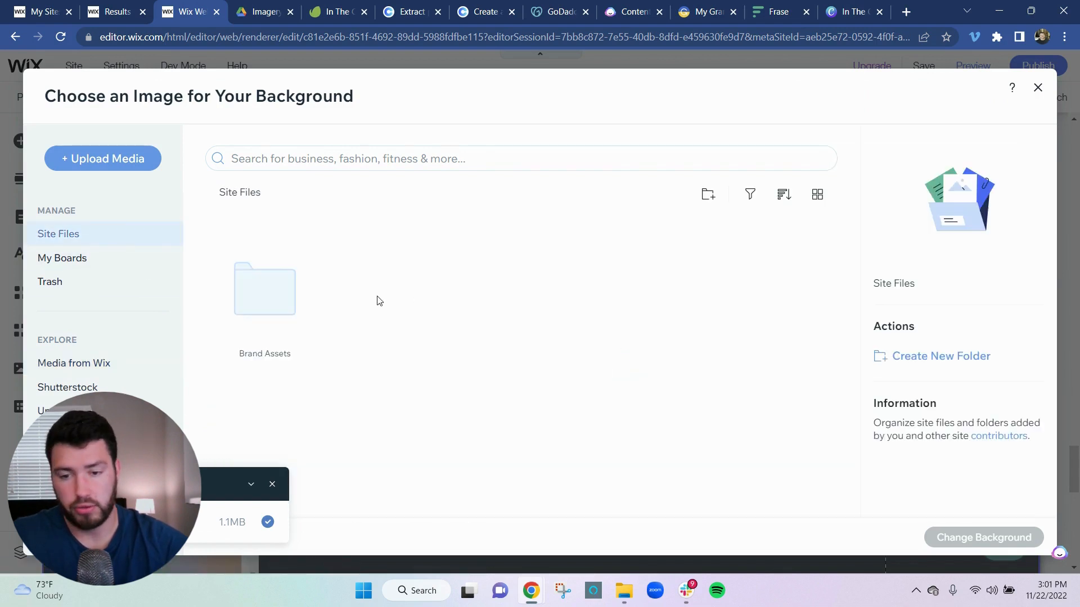
double_click(272, 295)
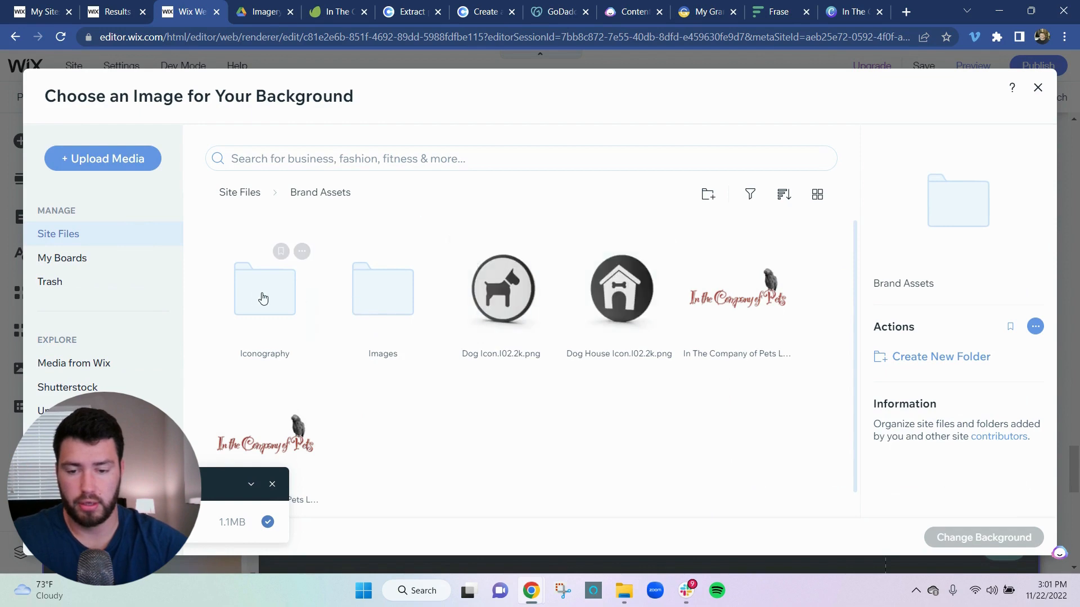
double_click(397, 306)
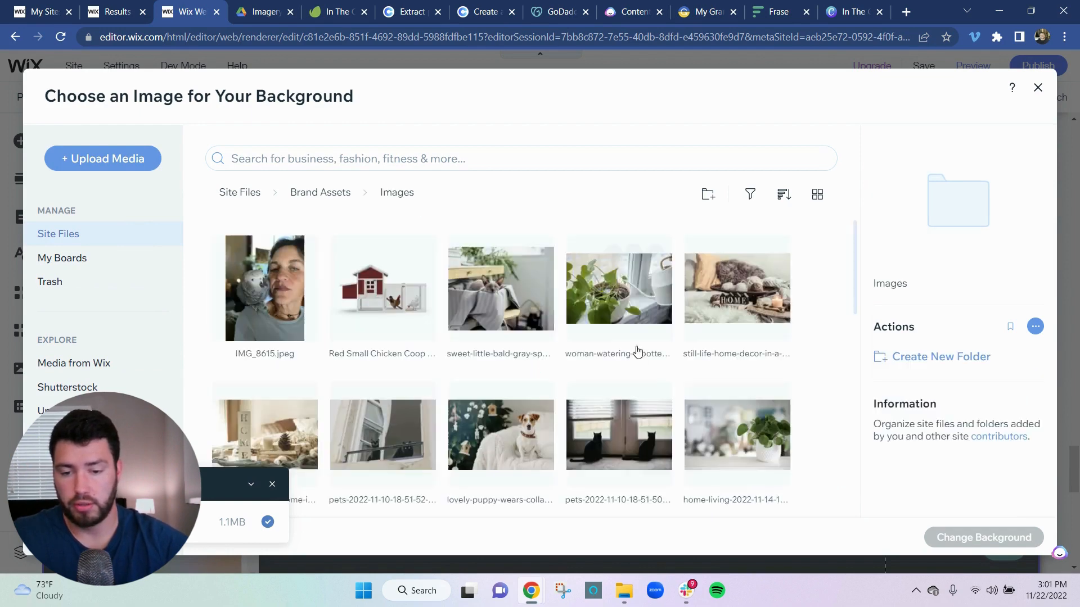
scroll(589, 340, down, 1)
scroll(589, 339, down, 2)
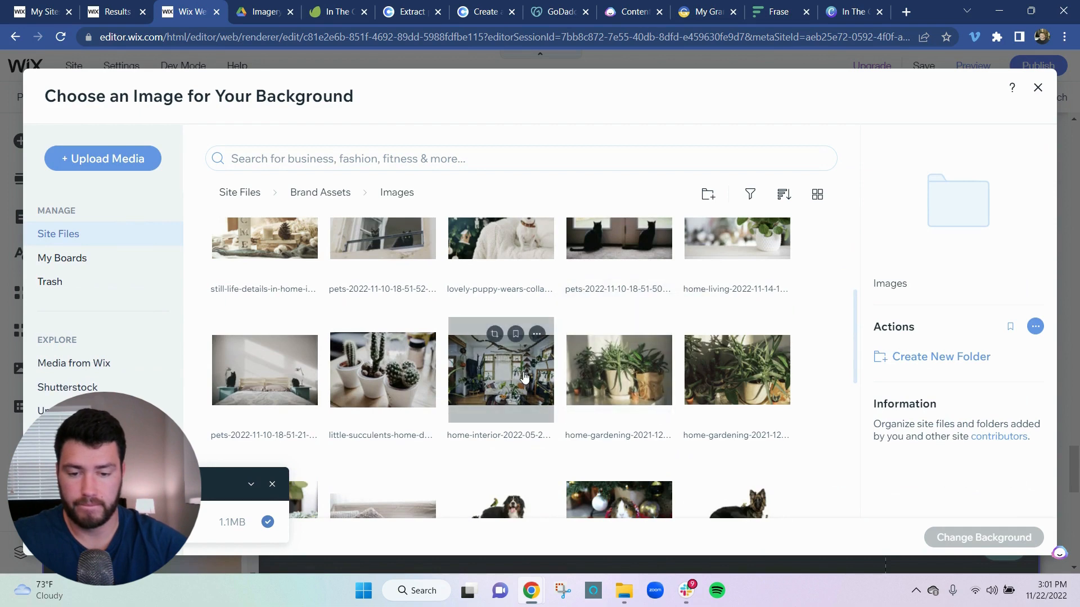
scroll(670, 392, down, 1)
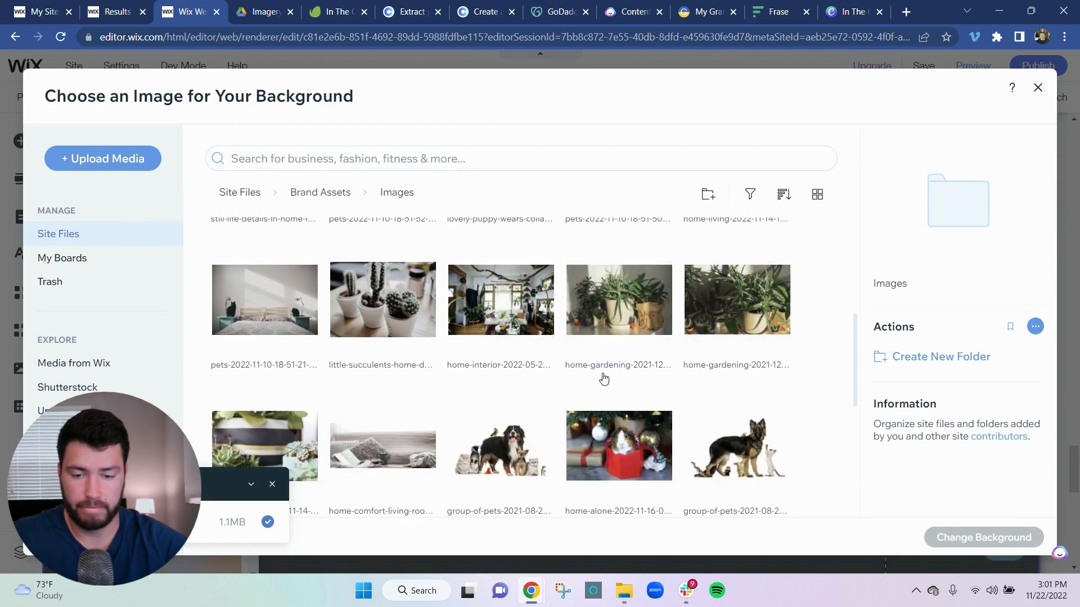
scroll(460, 392, down, 2)
scroll(560, 377, down, 2)
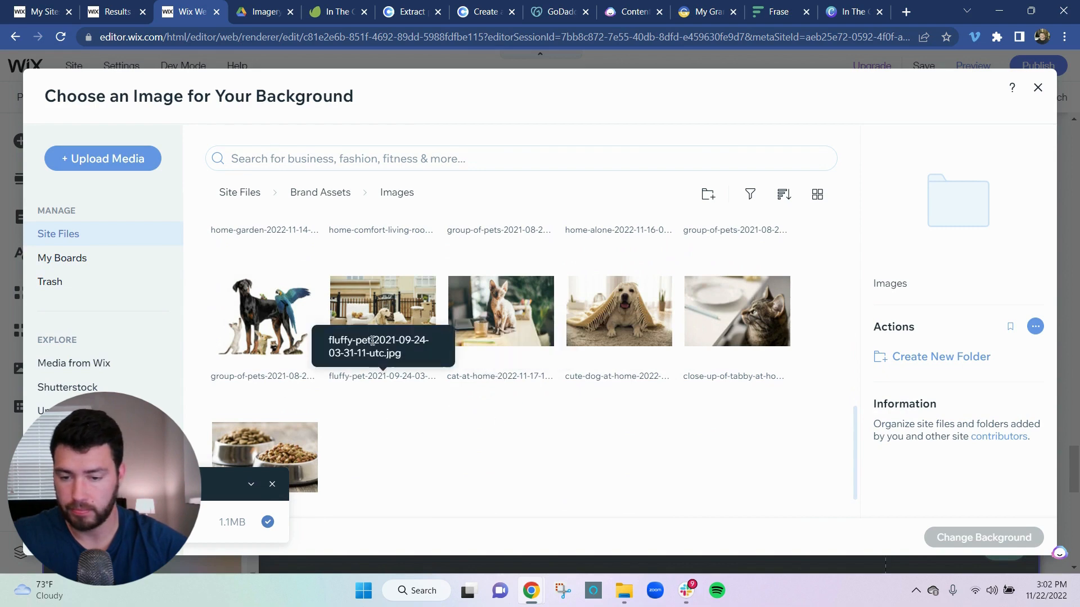
click(395, 307)
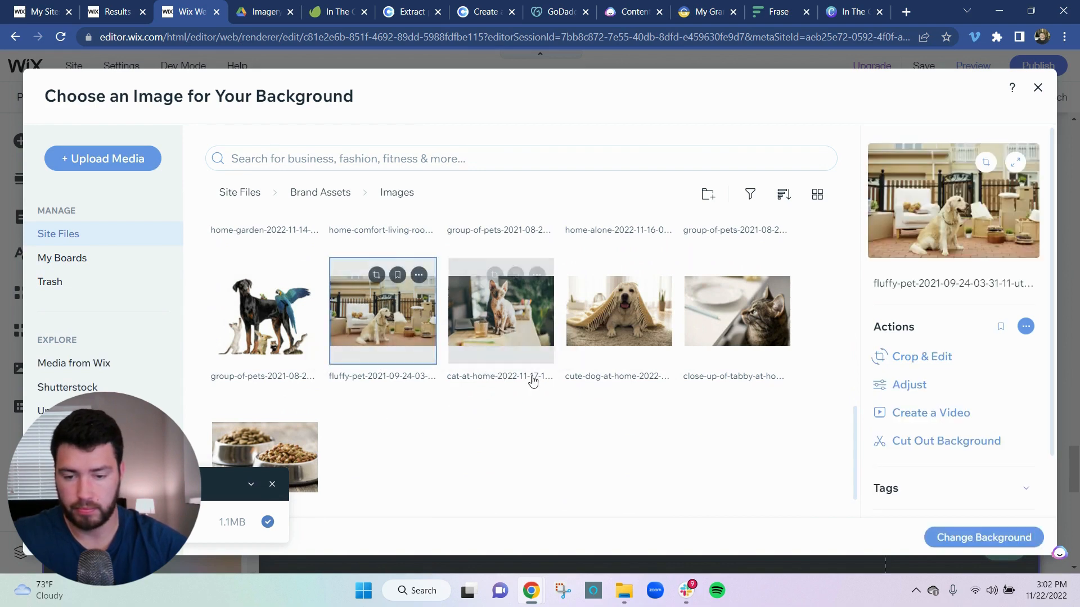
click(974, 541)
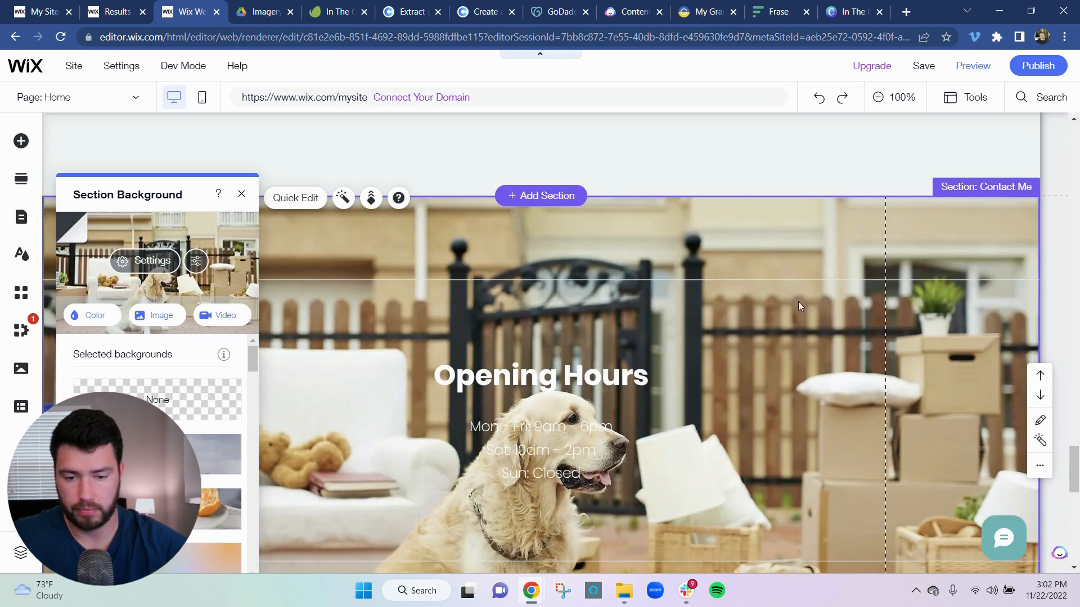
Step: Lower the Opening Hours background image's opacity to 39% and close the image settings
scroll(572, 278, down, 3)
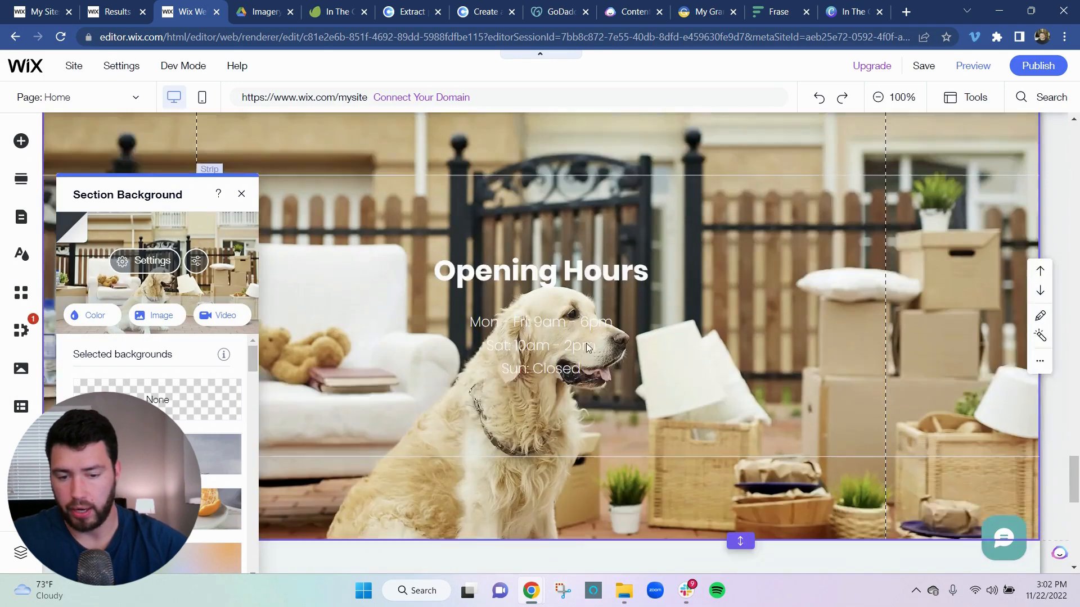
scroll(554, 323, up, 1)
scroll(531, 261, up, 1)
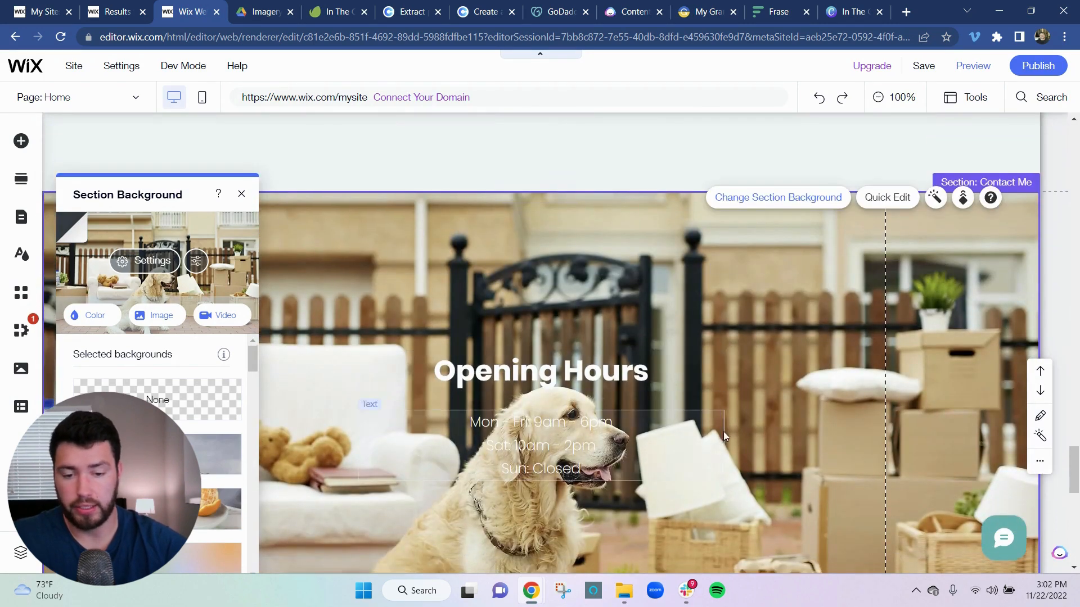
scroll(691, 429, down, 2)
scroll(624, 404, up, 1)
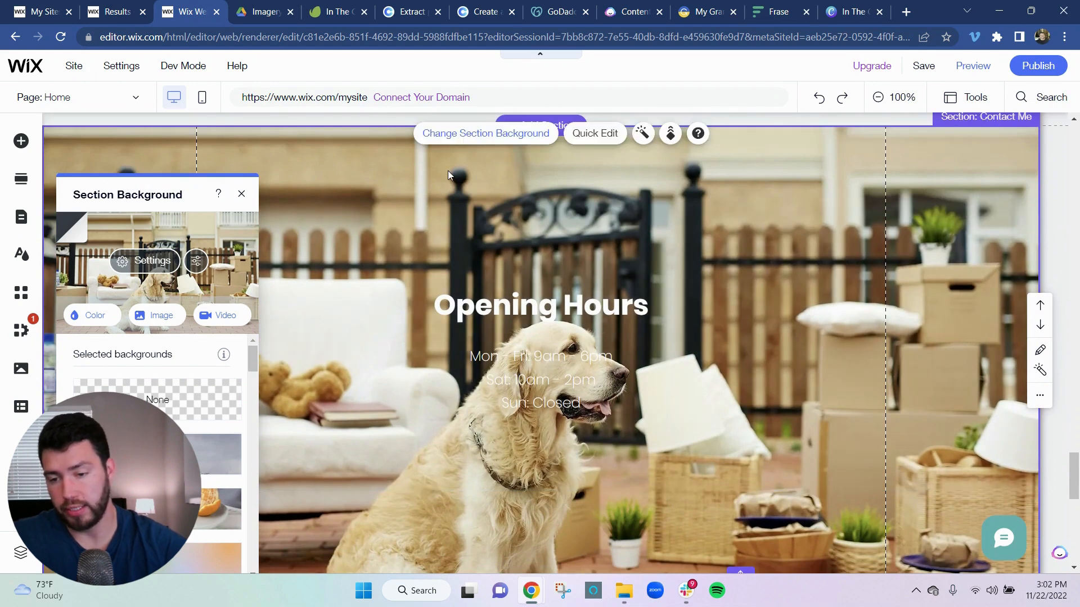
click(197, 264)
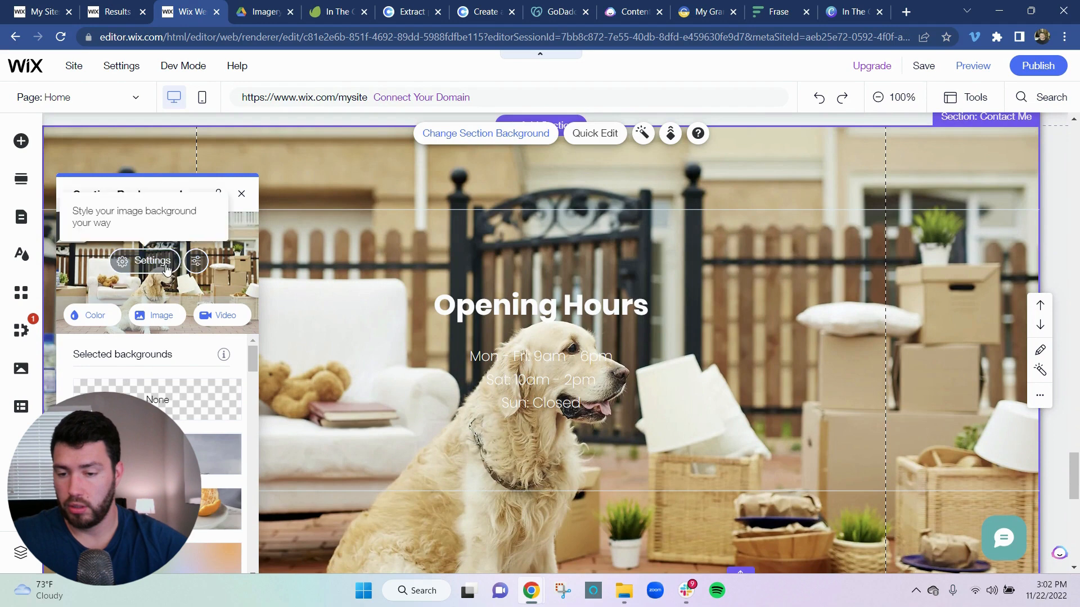
scroll(177, 368, down, 2)
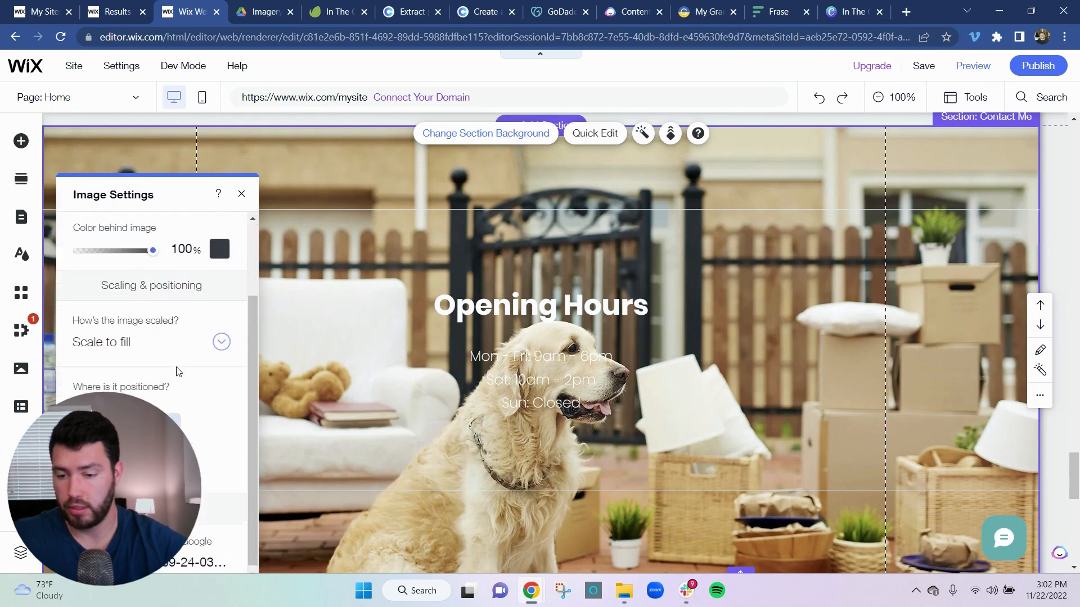
scroll(185, 374, up, 2)
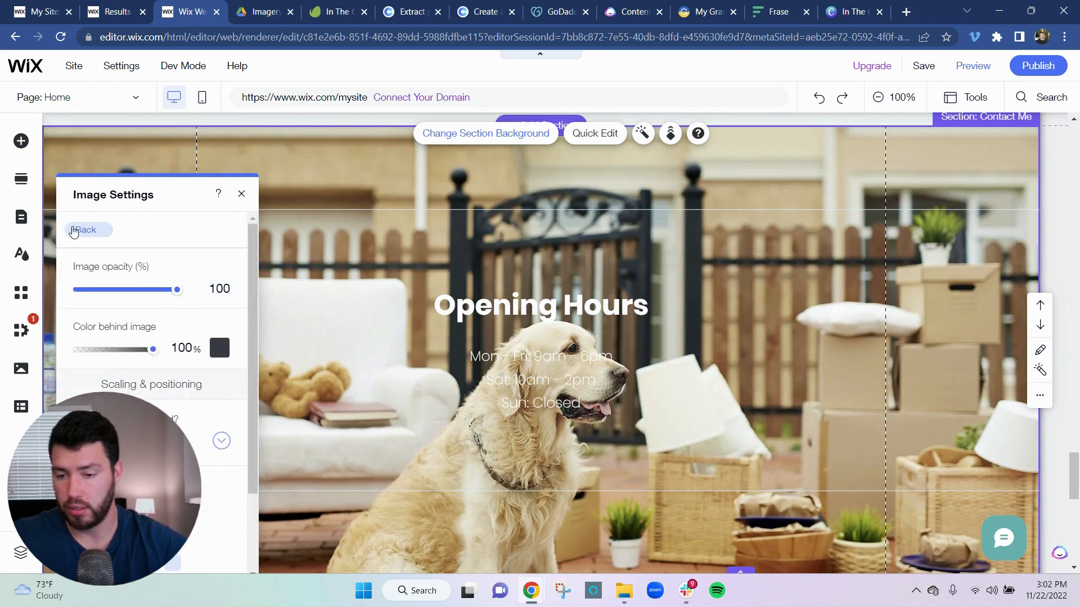
drag(176, 291, 115, 293)
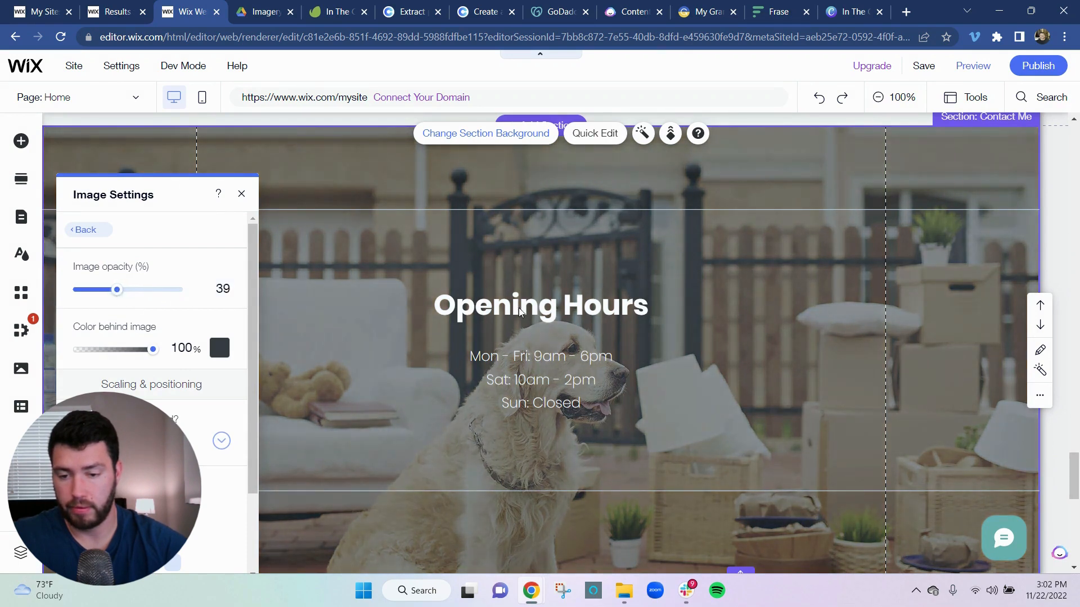
scroll(798, 265, down, 6)
scroll(800, 280, up, 5)
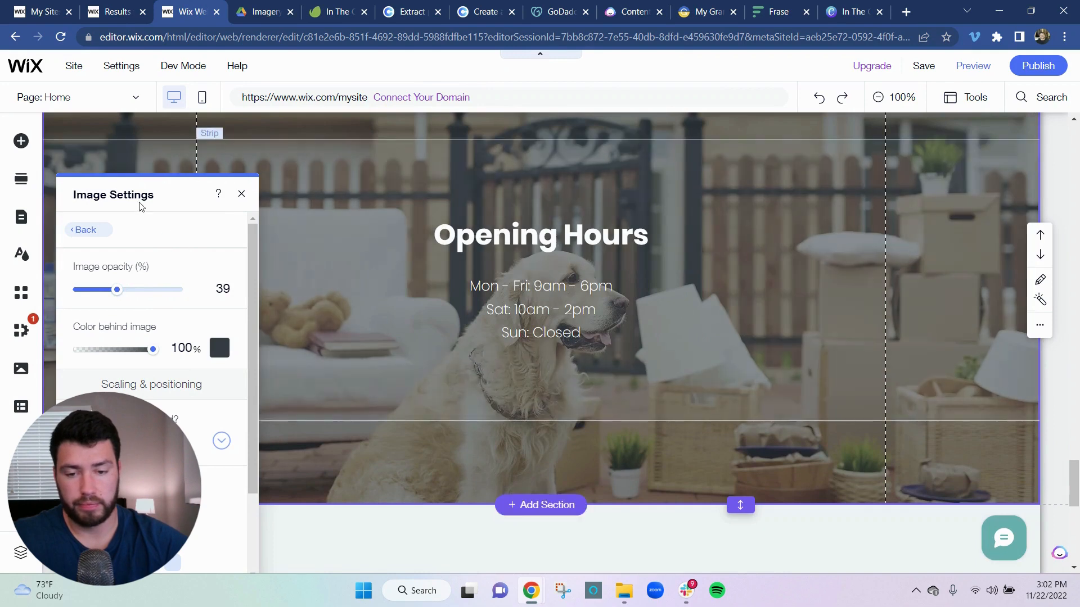
click(241, 195)
scroll(626, 351, up, 3)
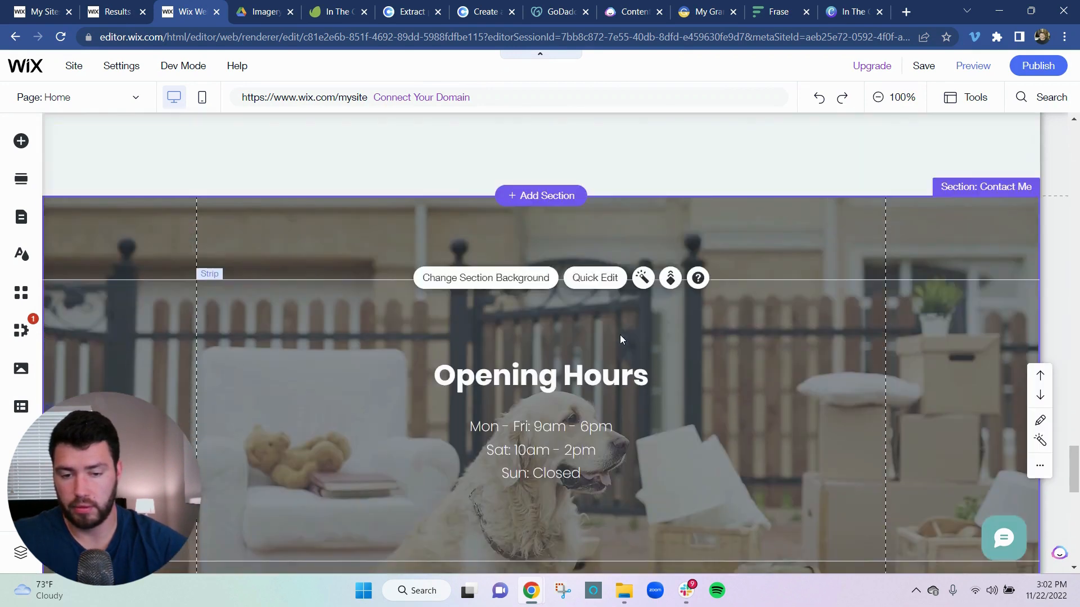
scroll(620, 335, down, 1)
click(560, 305)
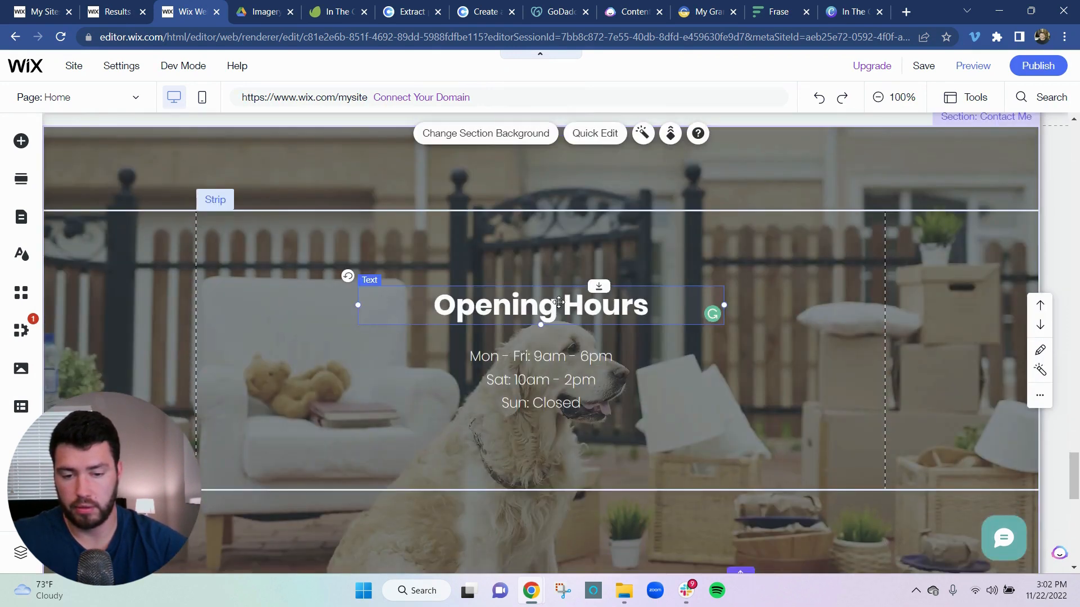
click(559, 306)
click(559, 304)
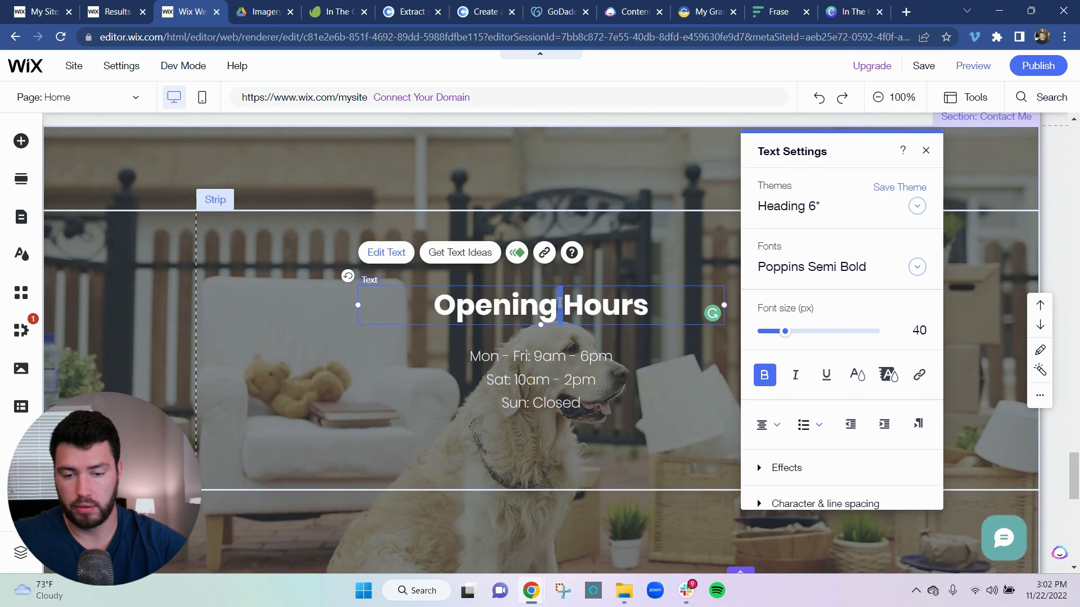
click(653, 306)
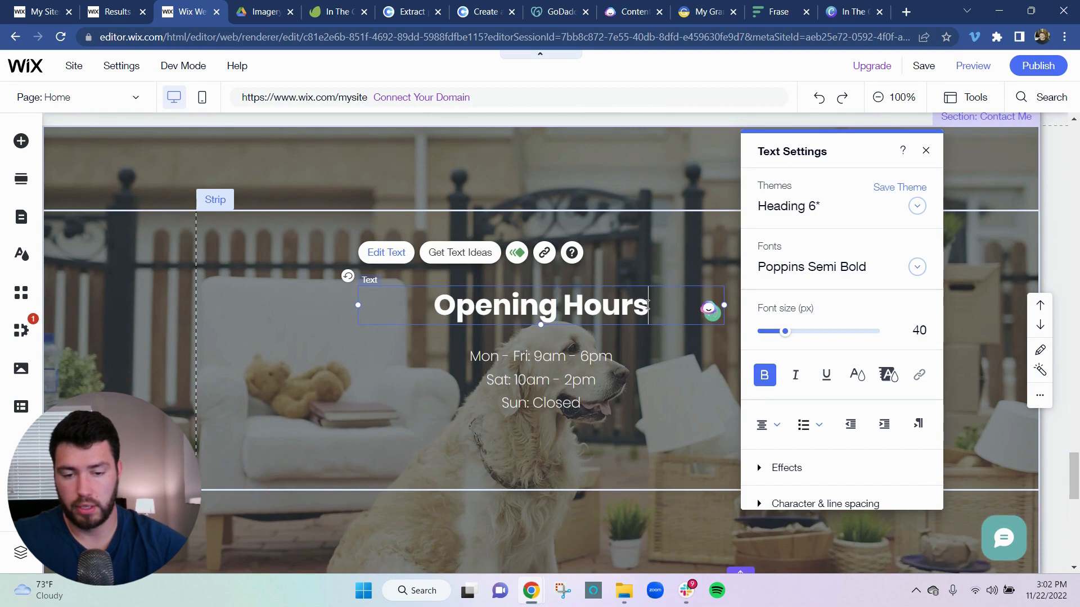
drag(648, 305, 438, 318)
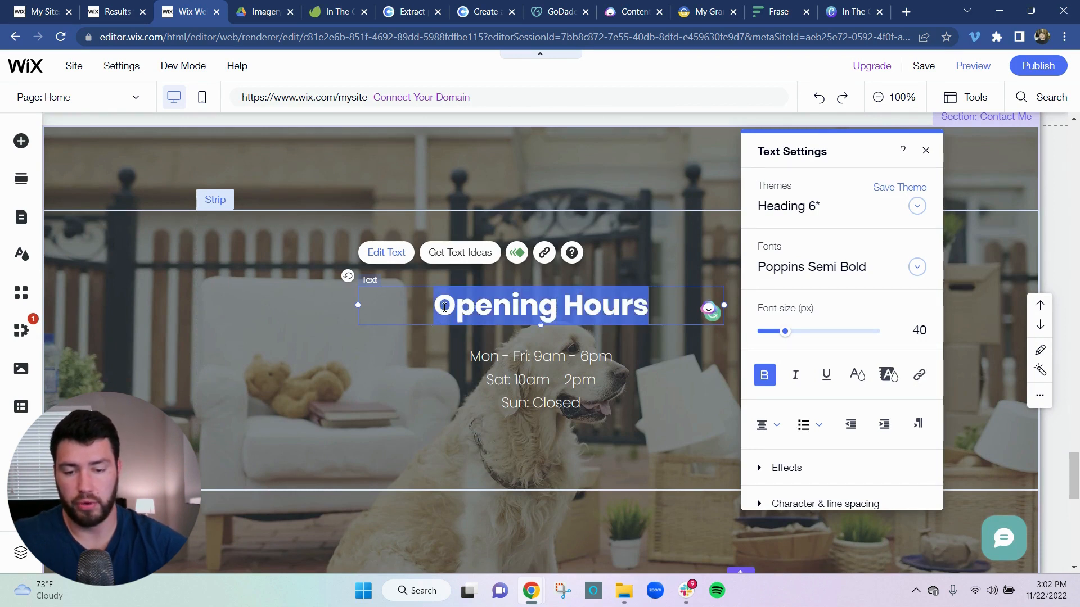
click(682, 251)
Step: Examine the Opening Hours section, the Ask Me Anything contact details and form, and the footer
scroll(599, 390, down, 3)
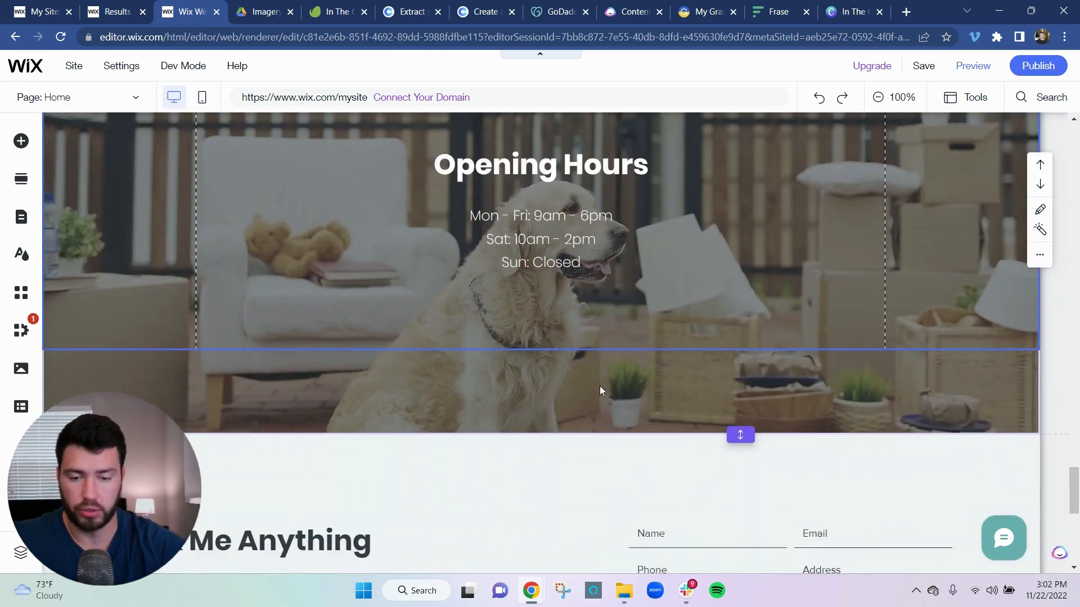
scroll(602, 360, up, 3)
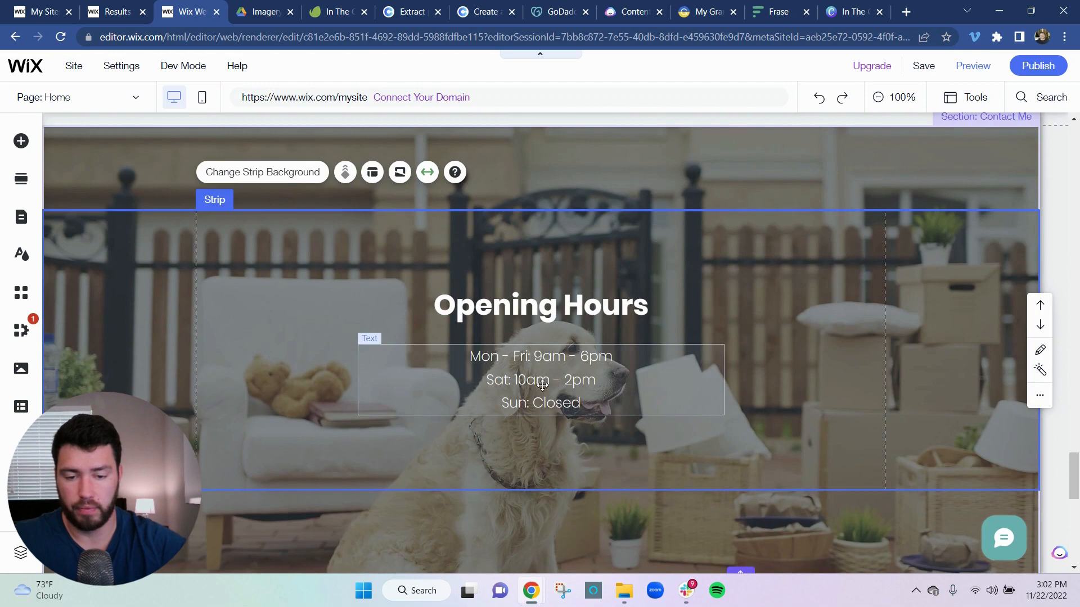
scroll(562, 388, down, 4)
scroll(574, 377, up, 2)
scroll(583, 360, down, 4)
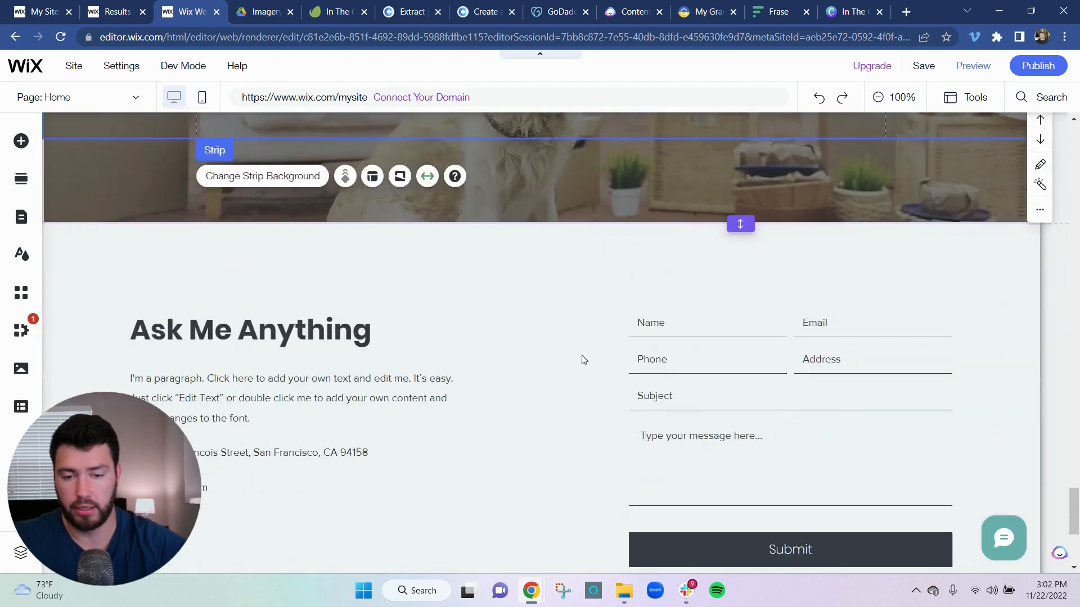
scroll(583, 360, up, 4)
scroll(530, 357, down, 6)
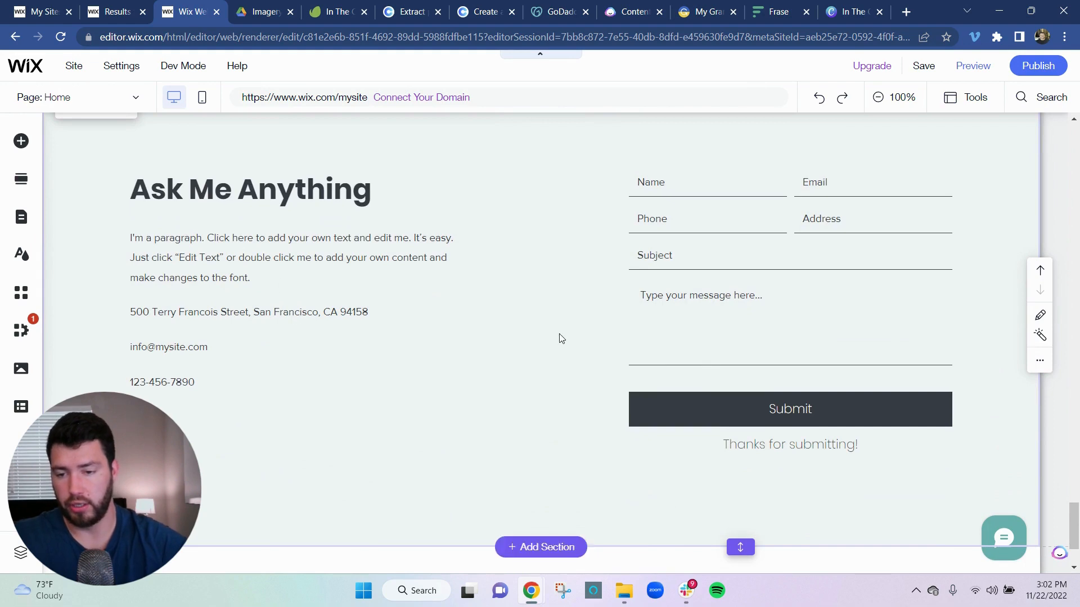
scroll(560, 332, up, 1)
scroll(667, 396, down, 1)
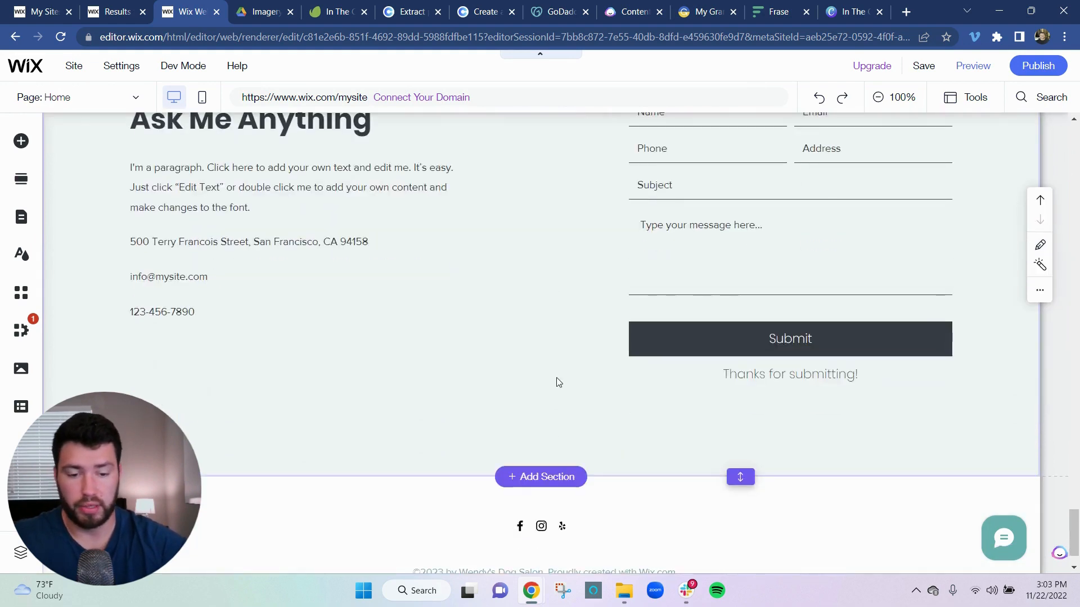
scroll(545, 383, up, 2)
scroll(545, 360, down, 5)
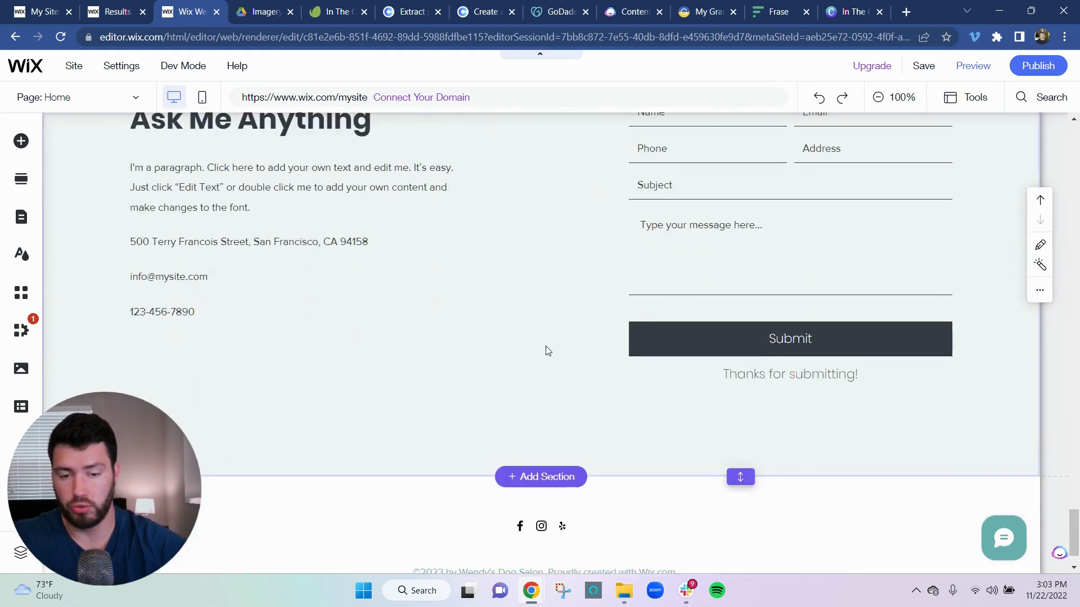
scroll(527, 350, up, 3)
scroll(528, 326, up, 1)
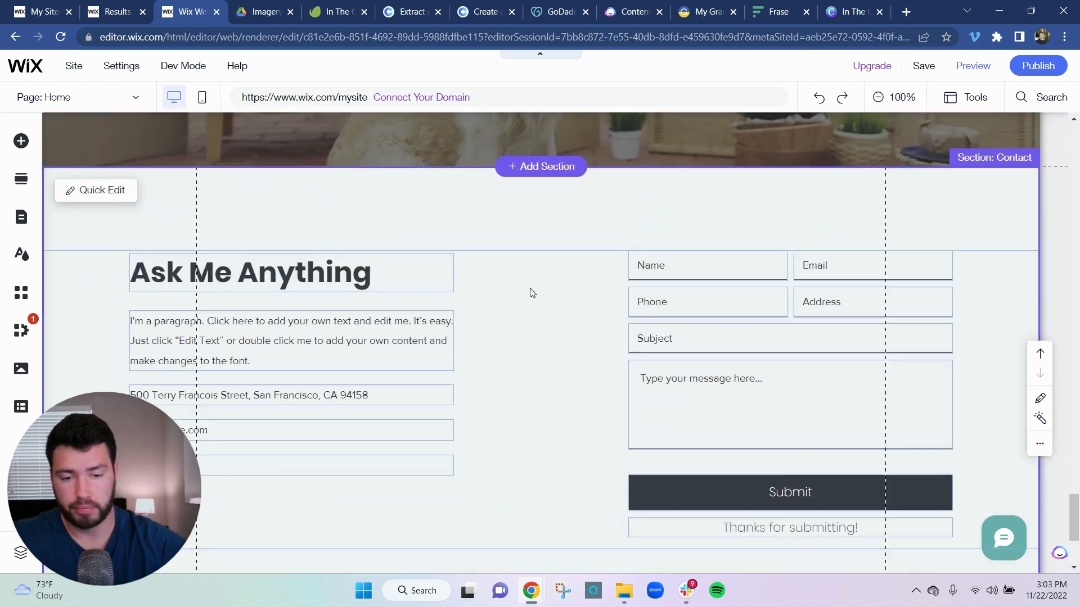
scroll(506, 321, down, 3)
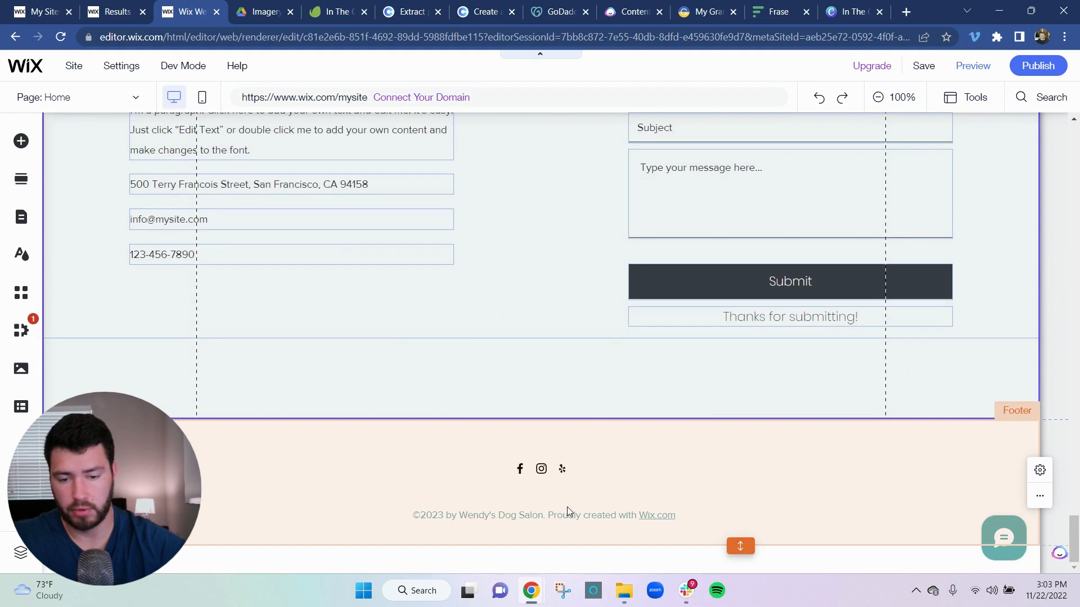
Step: Go back up the page to the Our Services section and open the site preview
scroll(527, 483, up, 10)
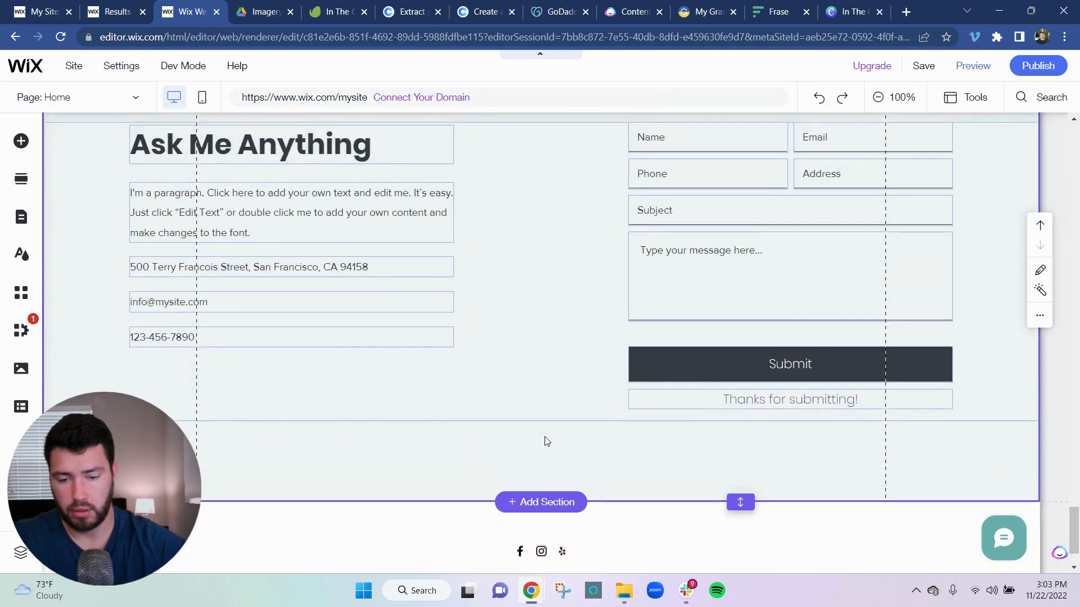
scroll(539, 425, up, 15)
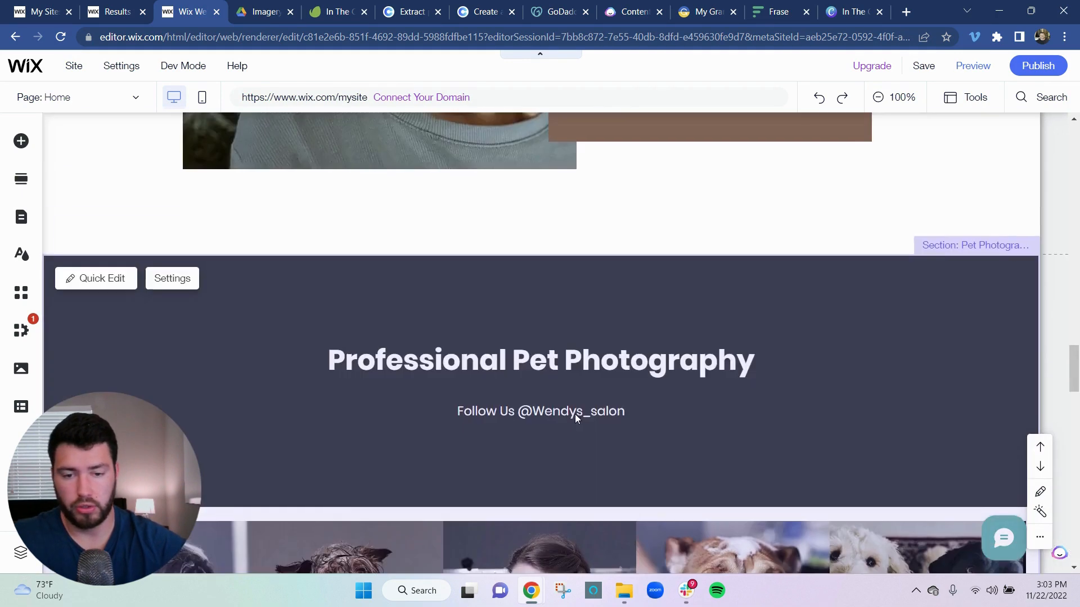
scroll(583, 425, up, 8)
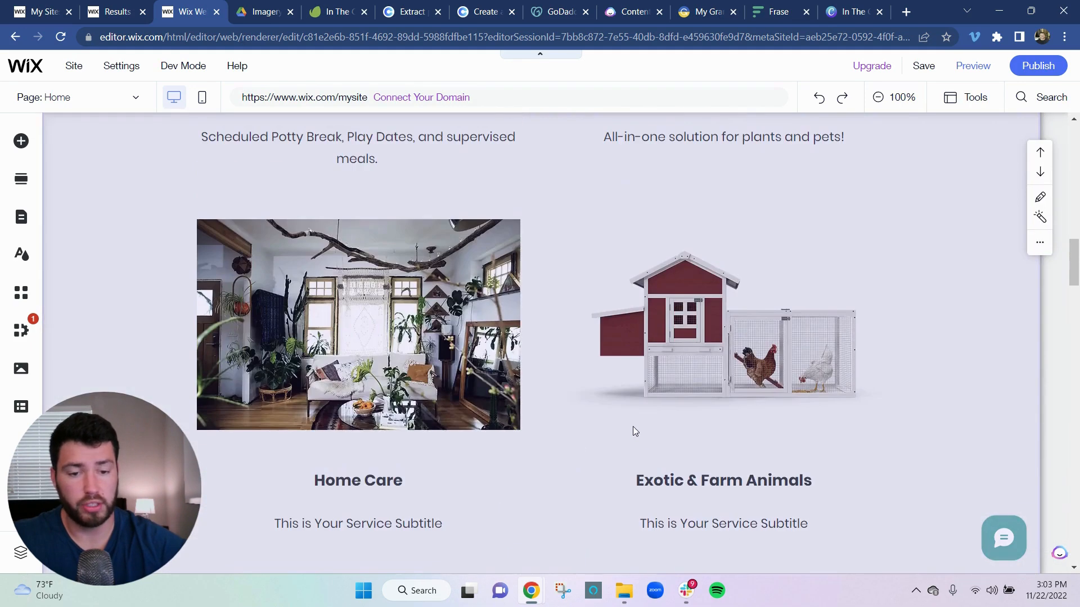
scroll(618, 411, up, 6)
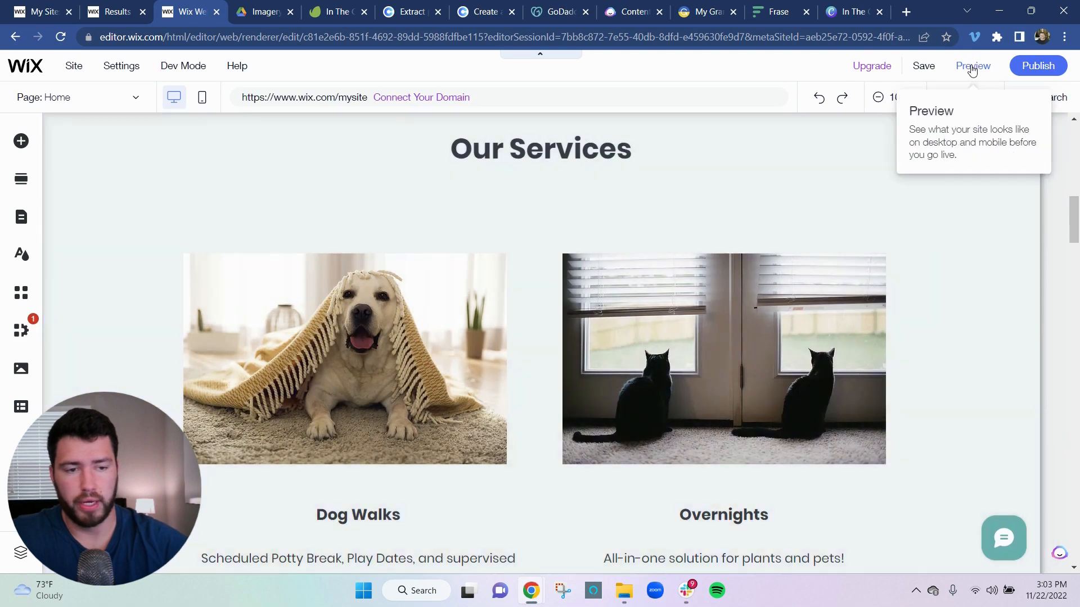
scroll(900, 217, up, 1)
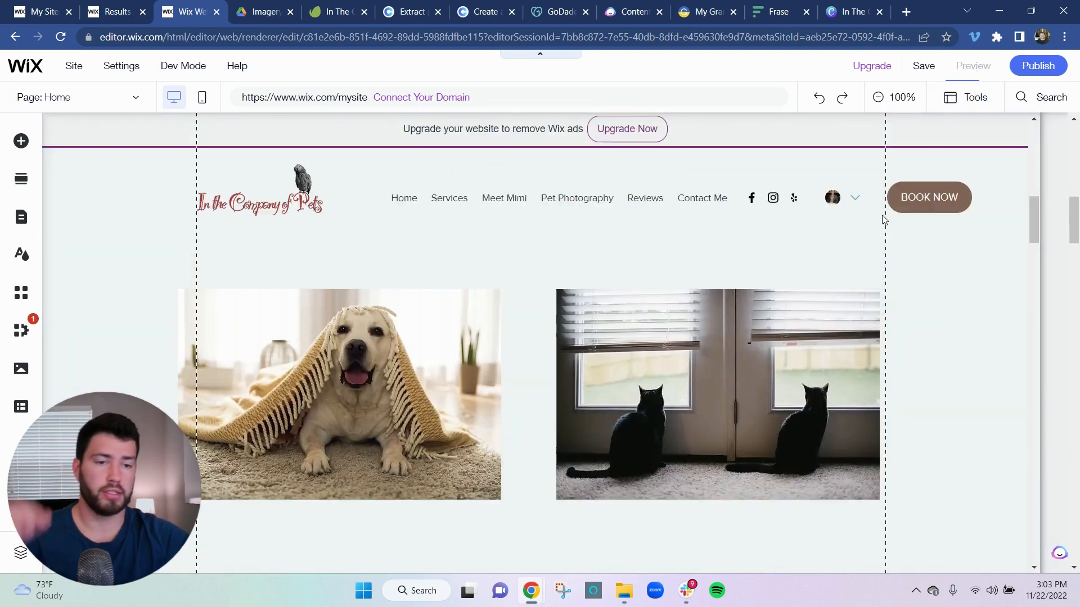
Step: Open the site preview and examine the home page's header navigation and hero banner with its heading, tagline and booking button
key(ctrl+p)
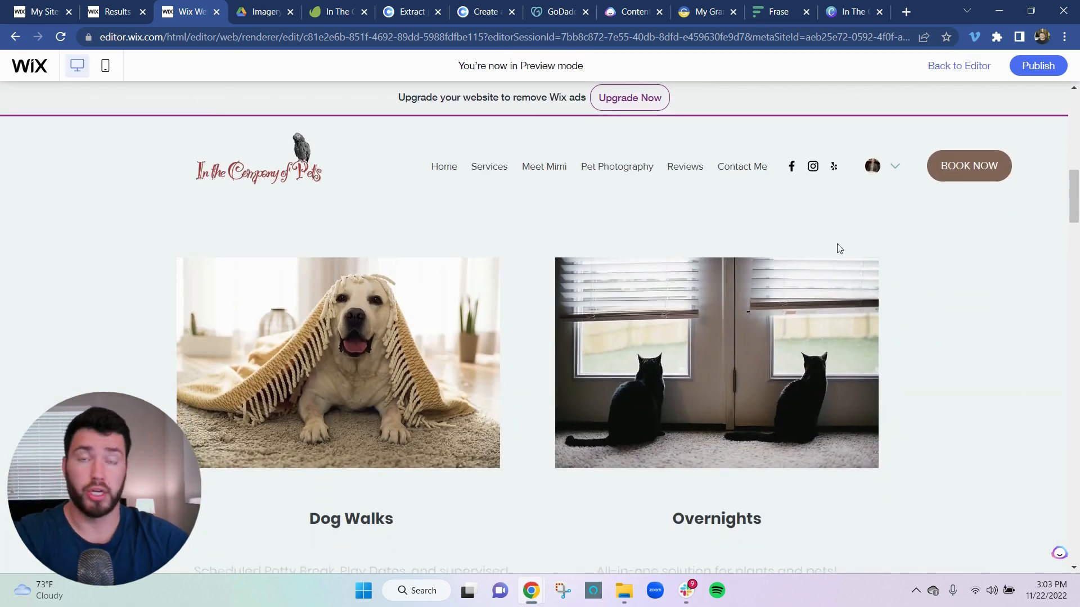
scroll(662, 273, down, 1)
scroll(659, 273, up, 3)
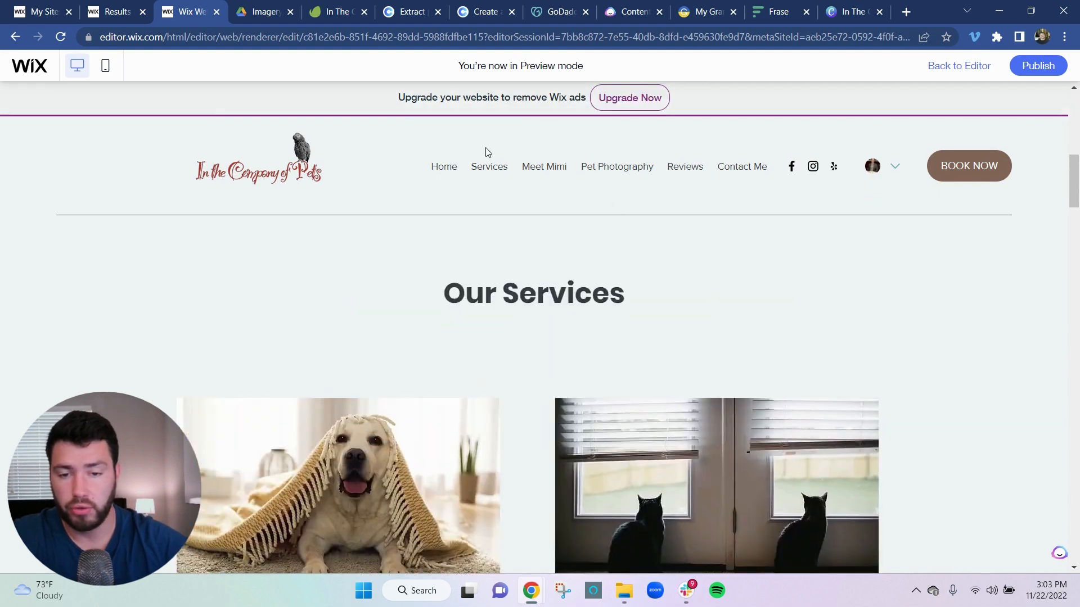
scroll(450, 128, up, 1)
scroll(563, 225, up, 5)
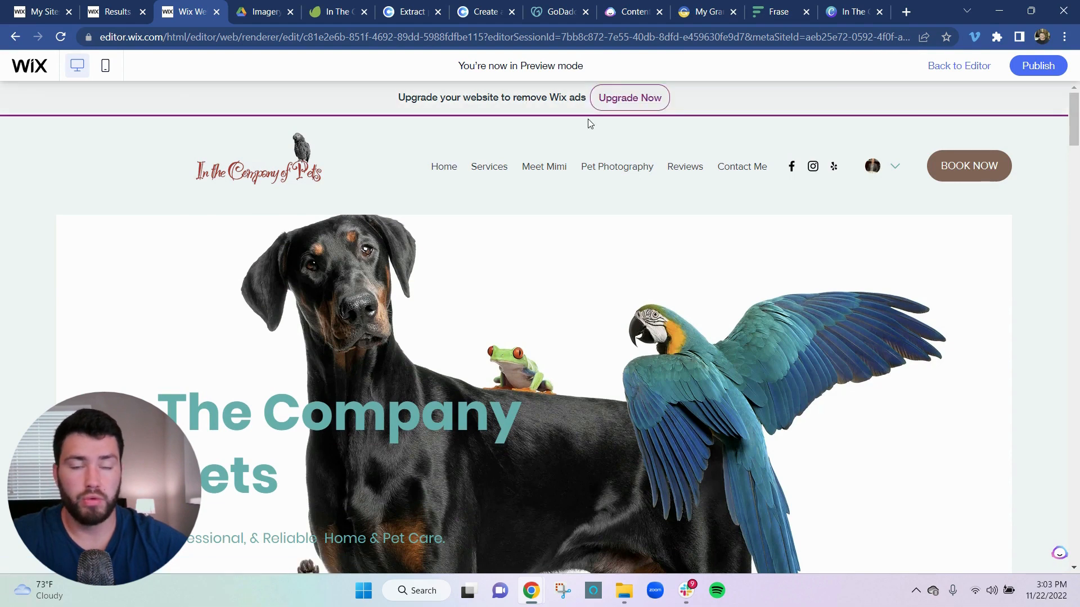
scroll(504, 164, down, 3)
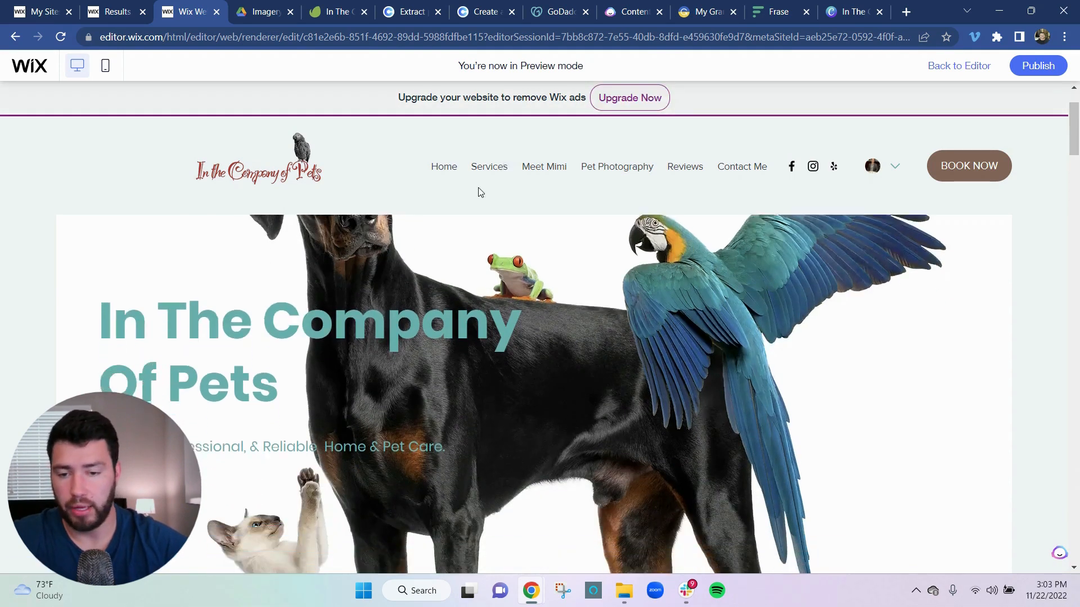
scroll(593, 146, down, 3)
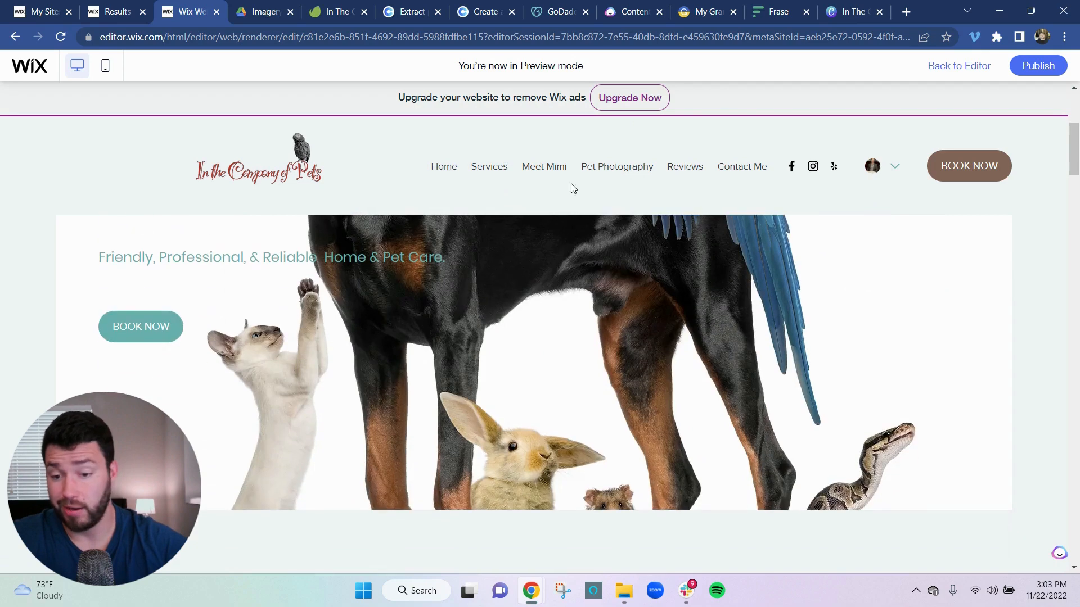
scroll(537, 332, up, 5)
scroll(517, 321, down, 5)
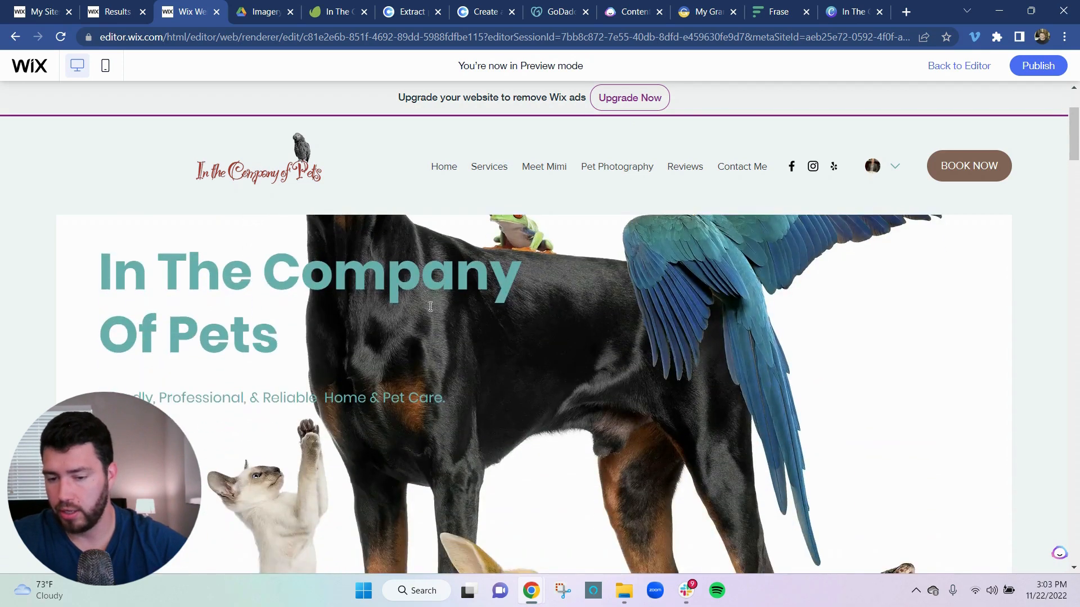
Step: Examine the service cards, the owner's bio section and the Professional Pet Photography section in the preview
scroll(527, 332, down, 8)
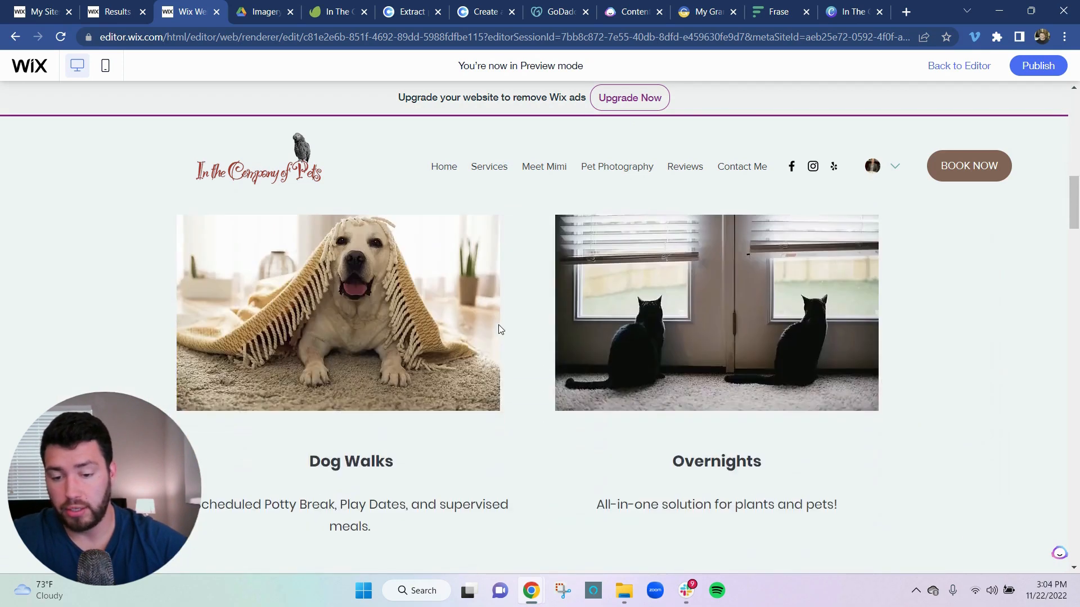
scroll(759, 321, down, 7)
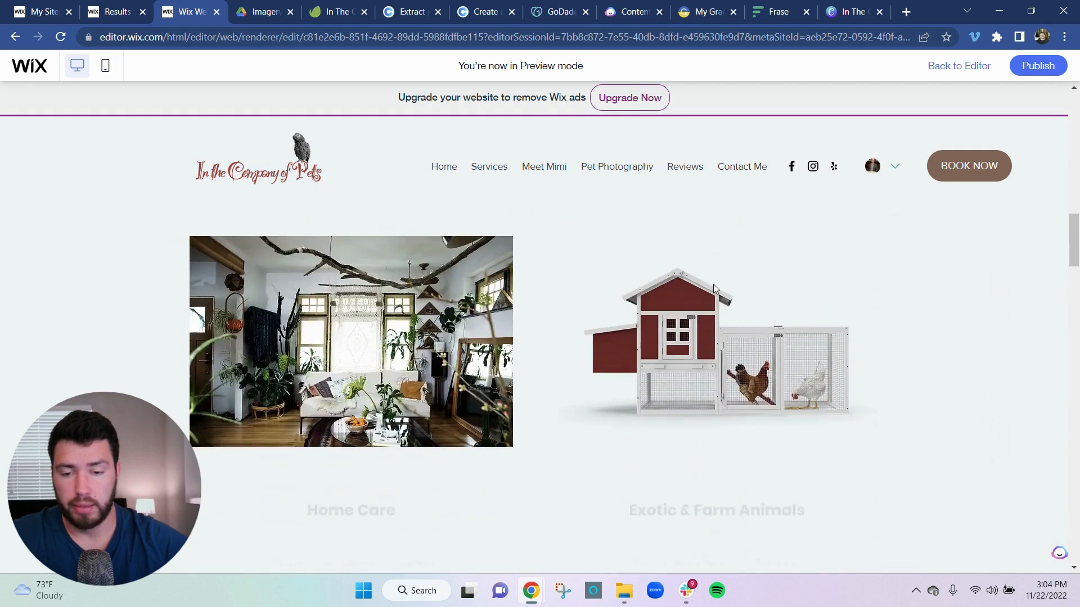
scroll(516, 315, down, 6)
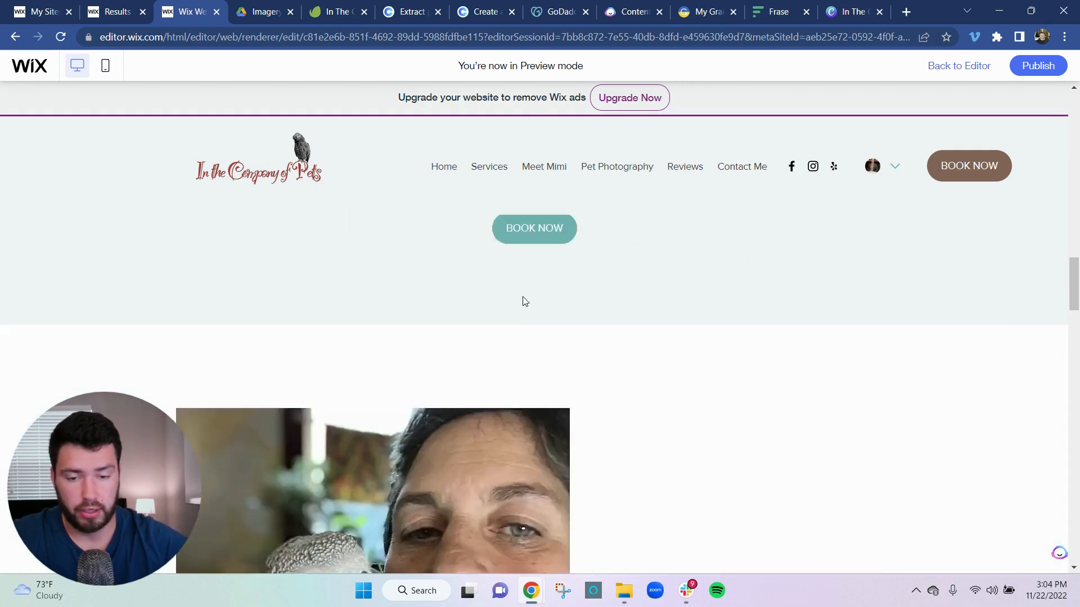
scroll(568, 315, down, 10)
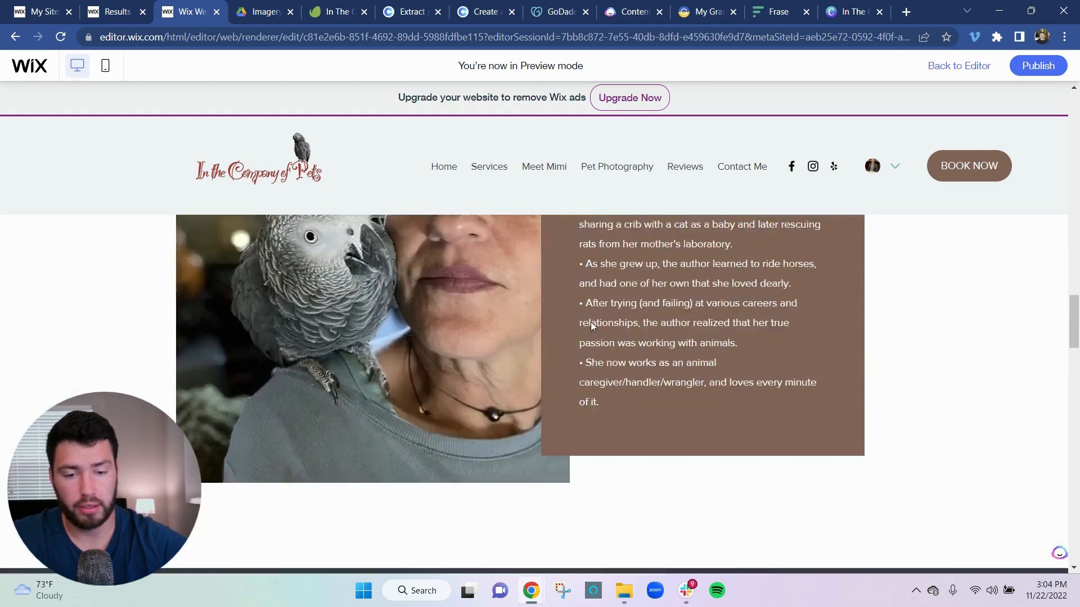
scroll(591, 325, down, 6)
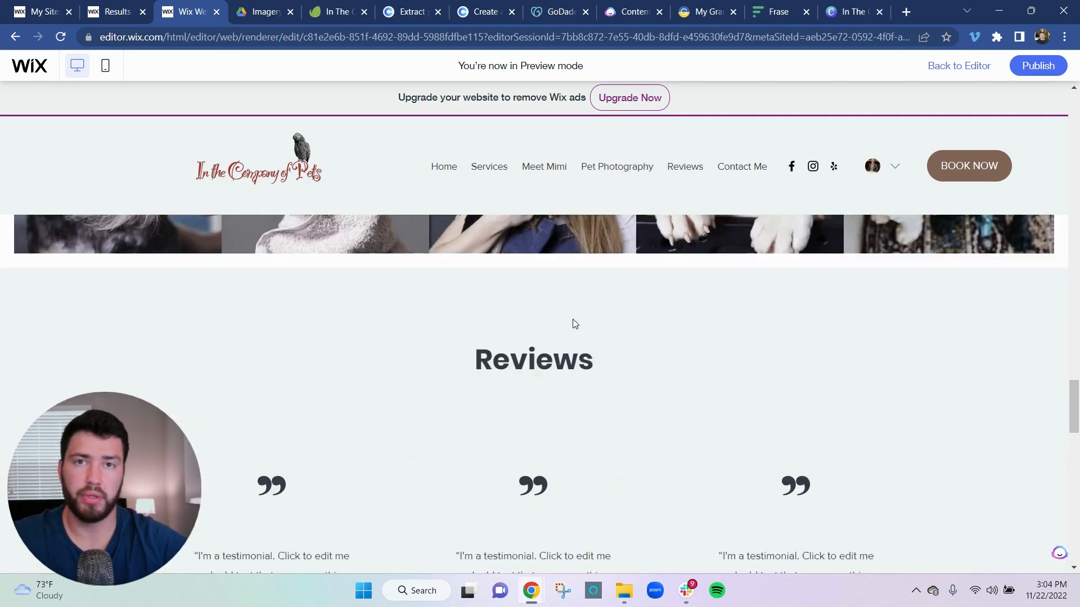
scroll(573, 328, up, 7)
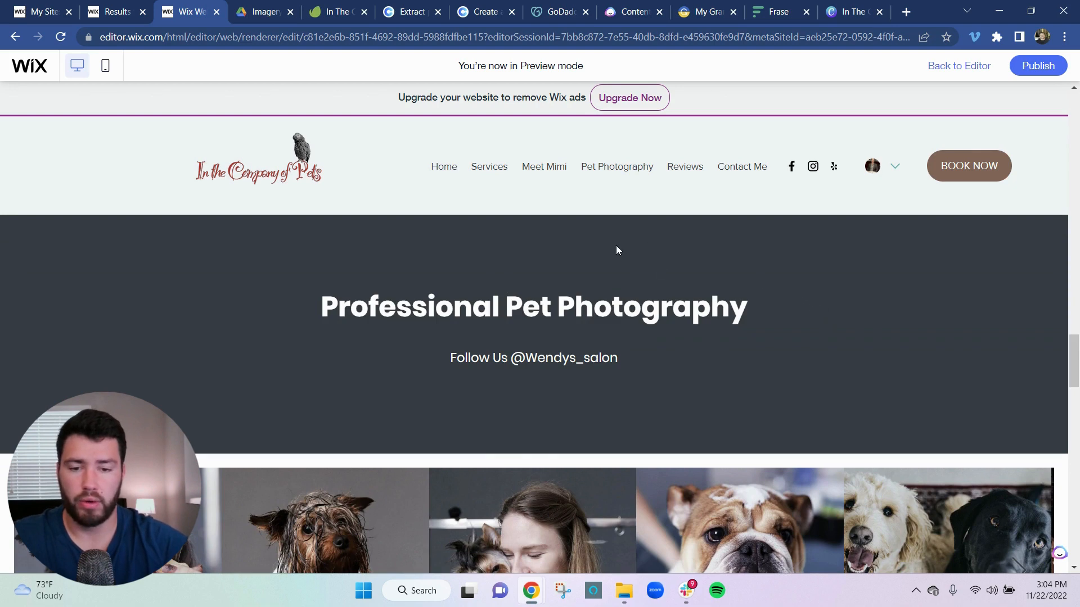
Step: Examine the previewed Opening Hours section, the Ask Me Anything contact details and form, and the footer
scroll(615, 248, down, 7)
scroll(785, 314, down, 10)
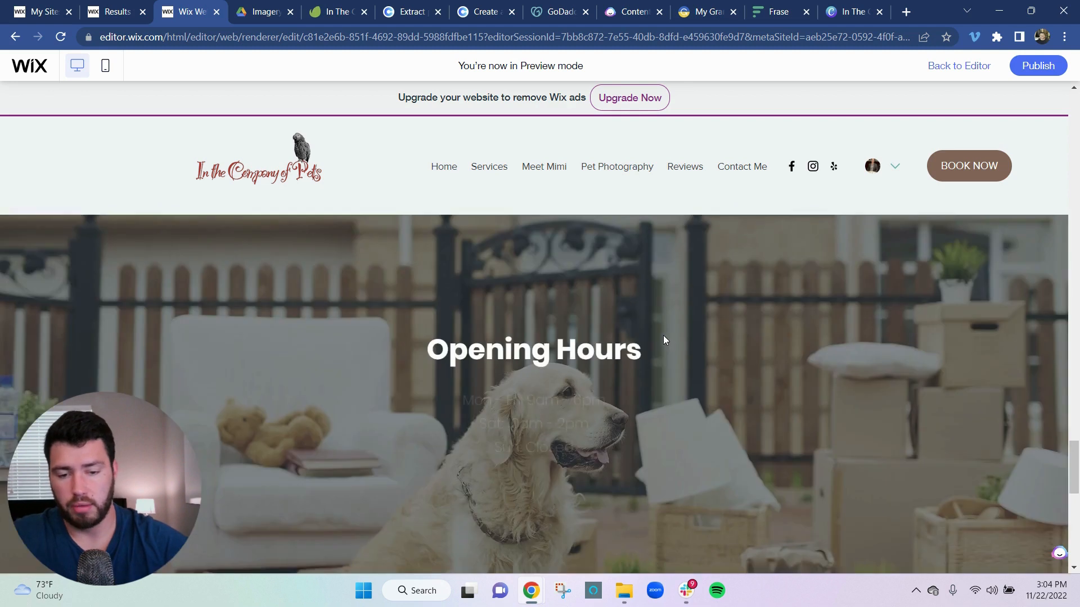
scroll(663, 335, down, 6)
scroll(590, 338, down, 6)
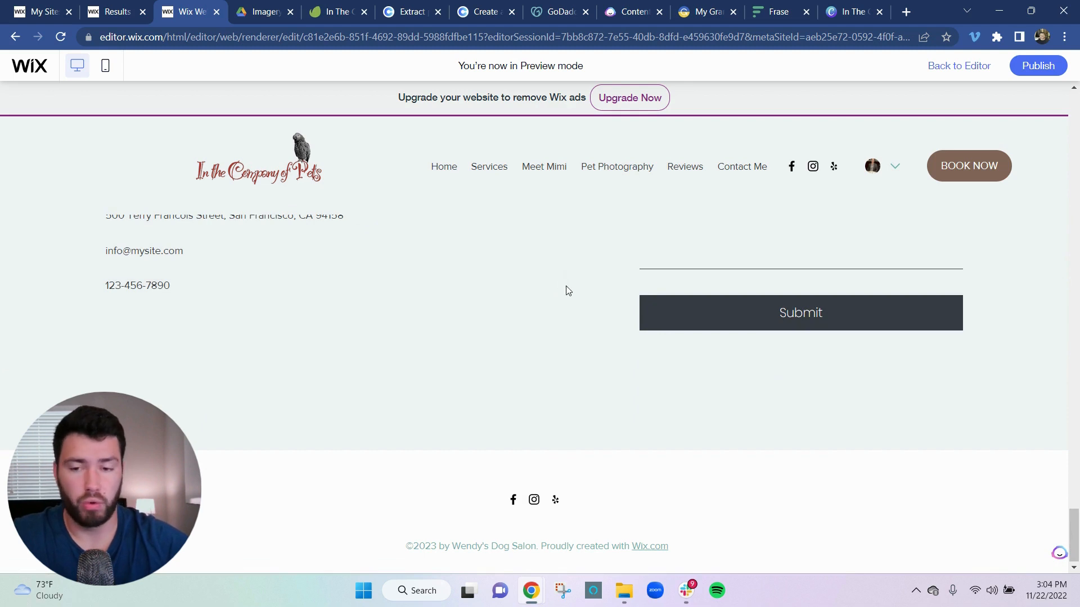
scroll(567, 290, up, 3)
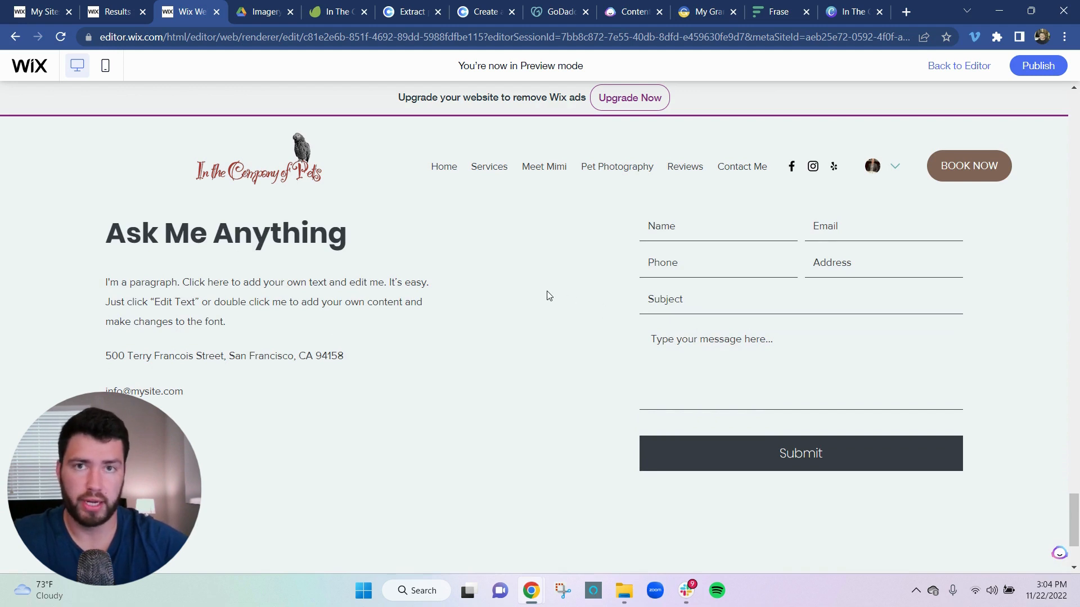
scroll(521, 299, up, 5)
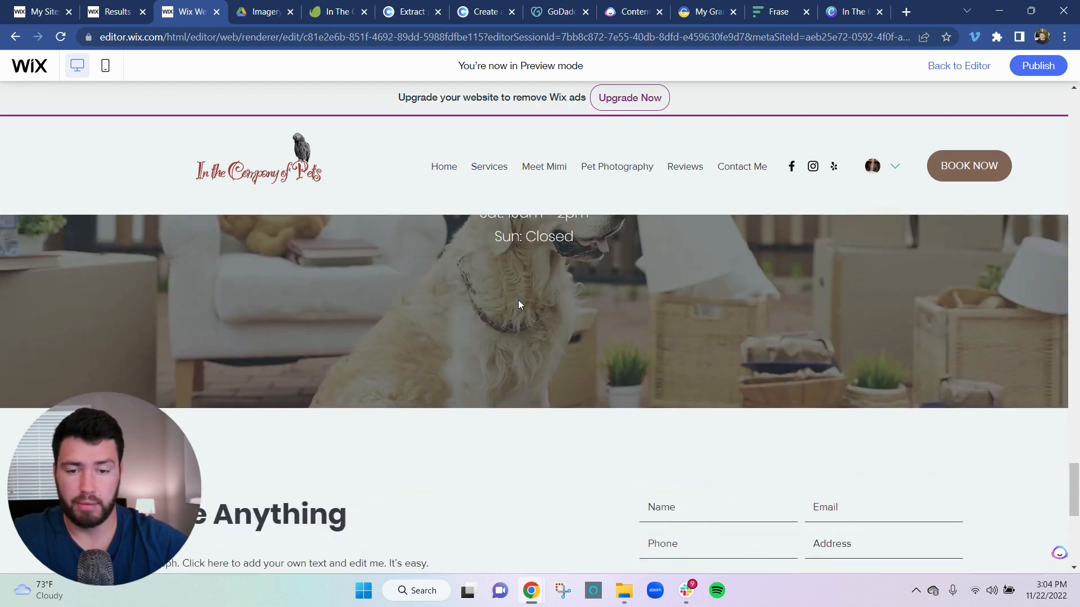
scroll(710, 333, up, 4)
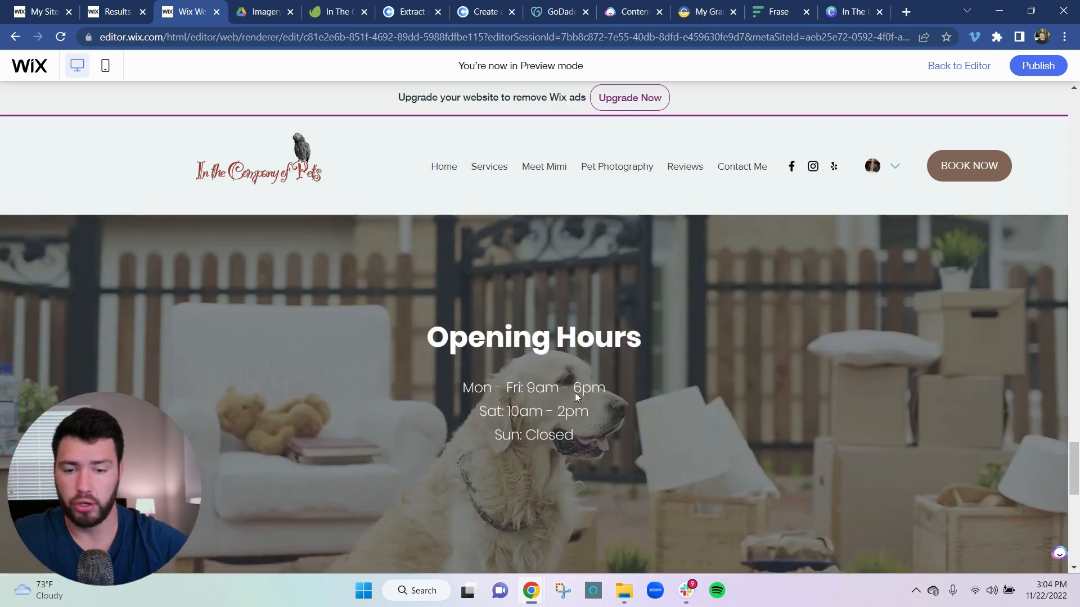
scroll(716, 326, up, 3)
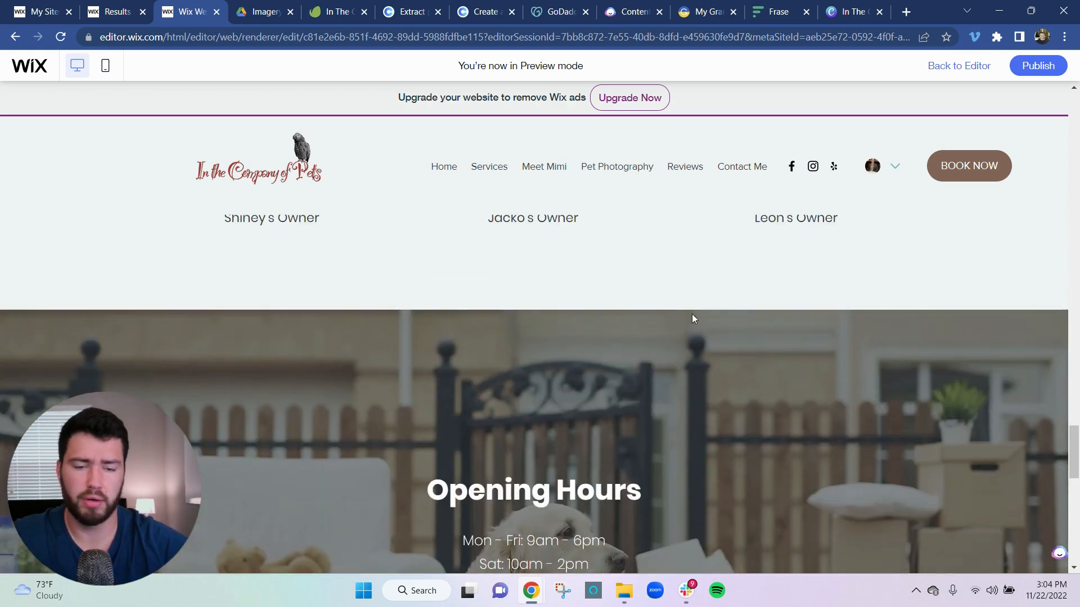